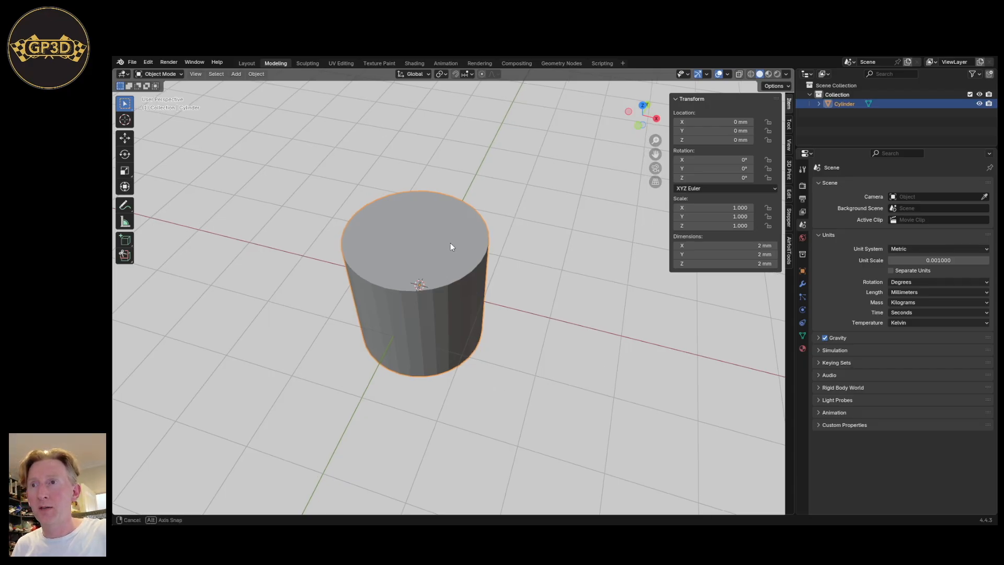
Move the cylinder 8 mm along the positive X axis in the top view.
scroll(450, 243, down, 2)
key(KP_7)
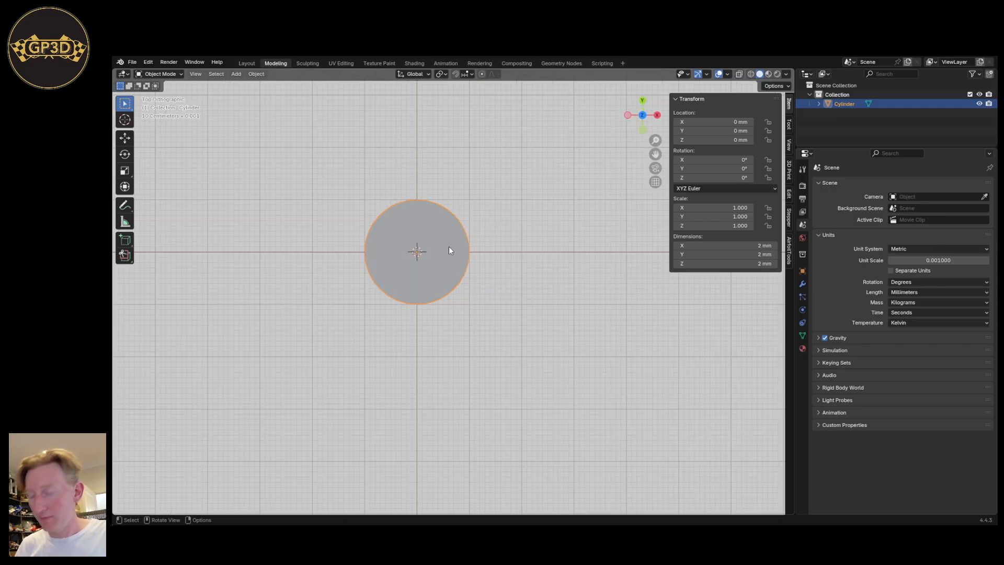
scroll(591, 296, down, 3)
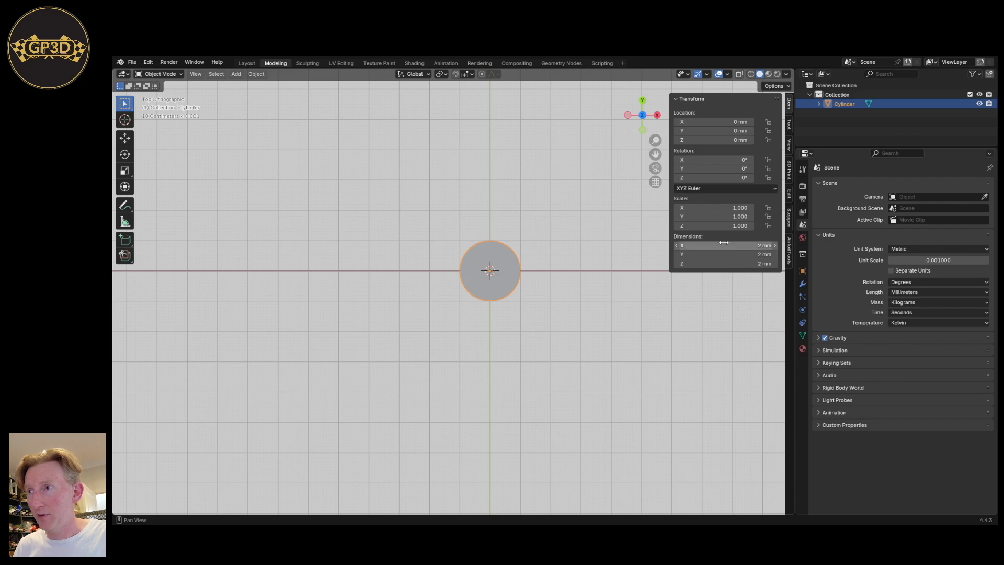
middle_drag(572, 334, 517, 296)
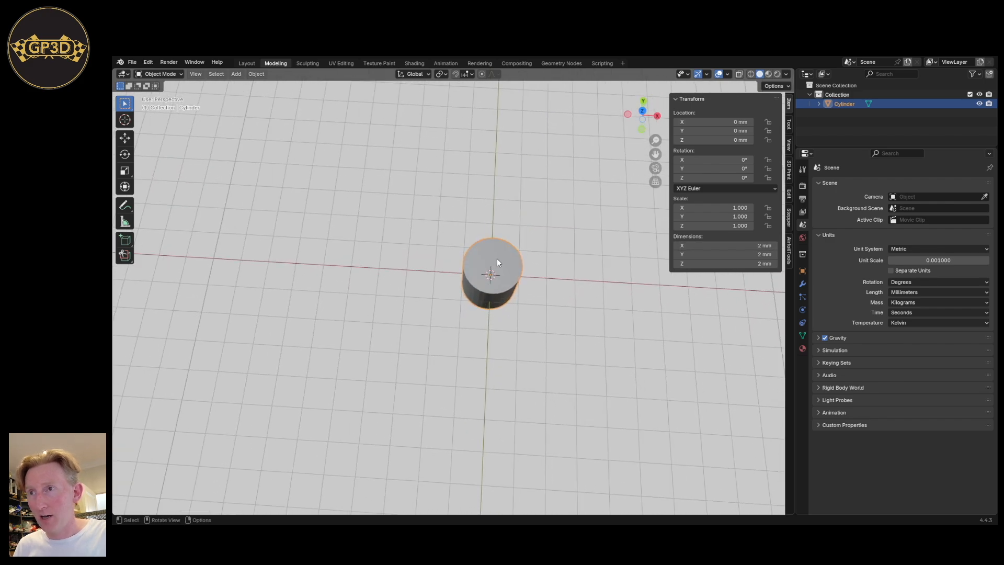
shift+middle_drag(578, 322, 519, 325)
key(KP_7)
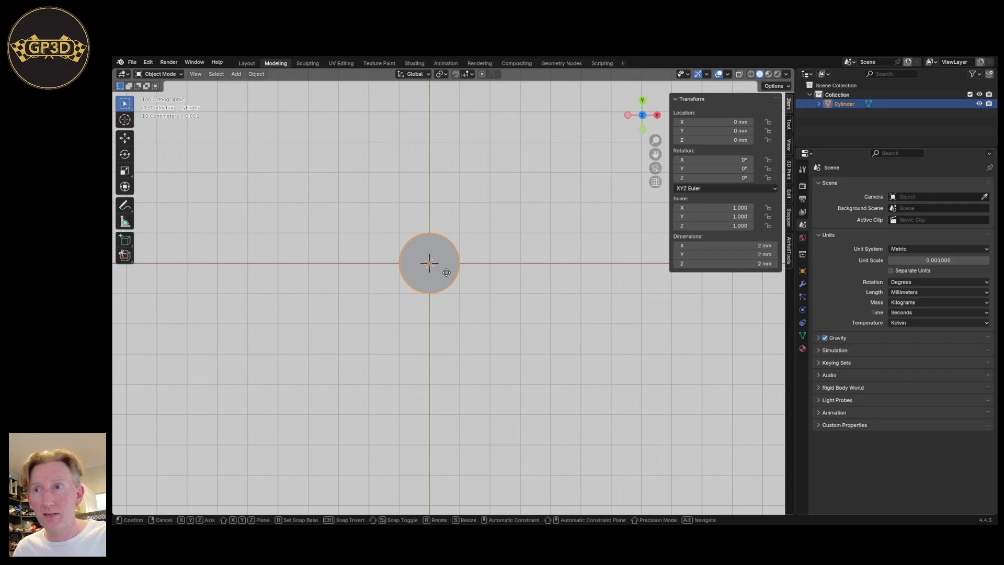
key(g)
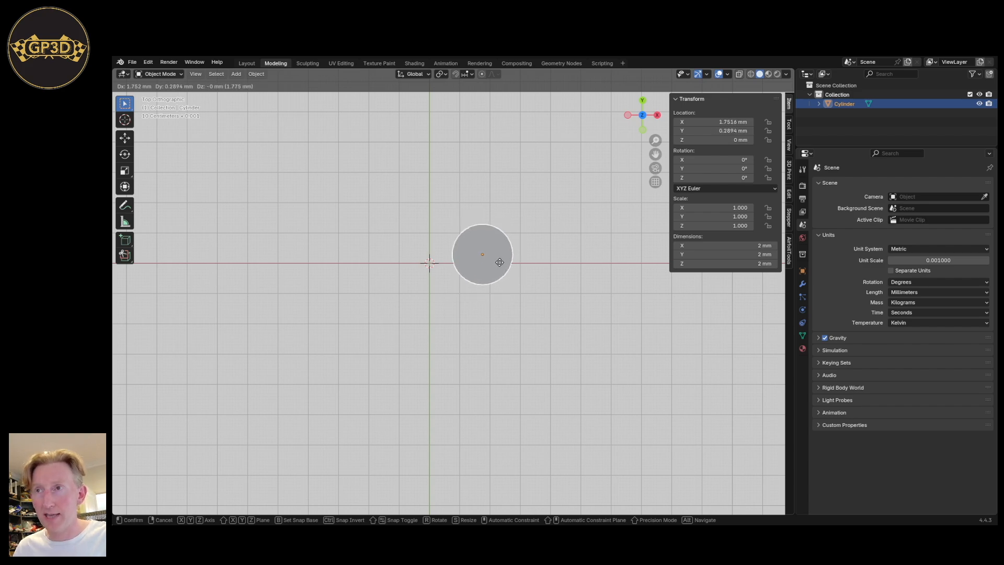
key(x)
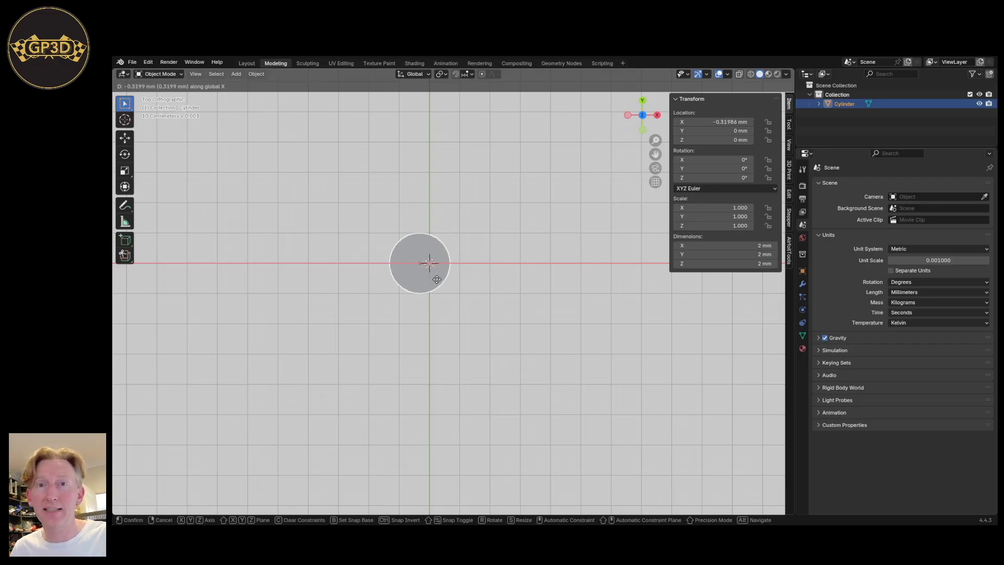
text(8)
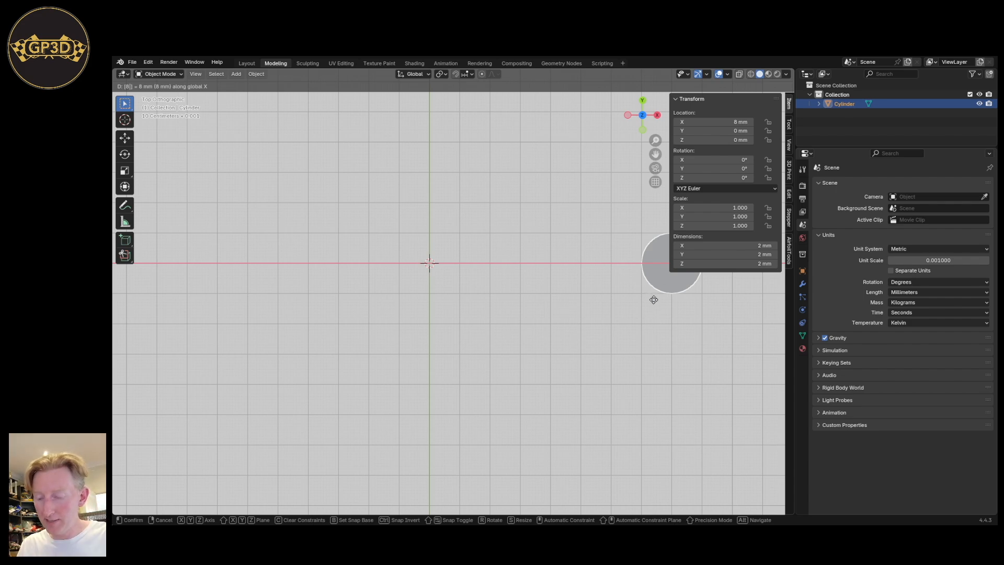
key(minus)
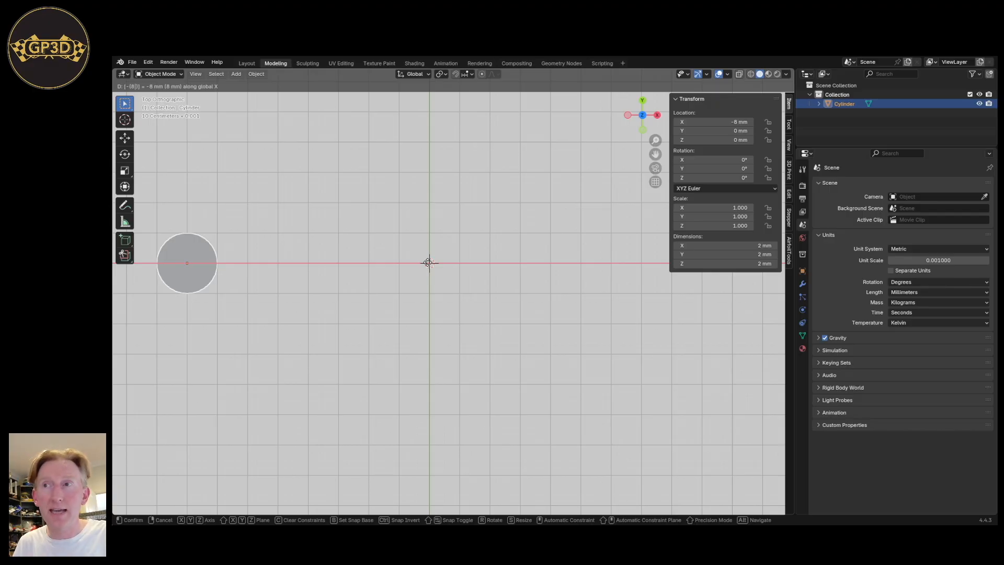
key(minus)
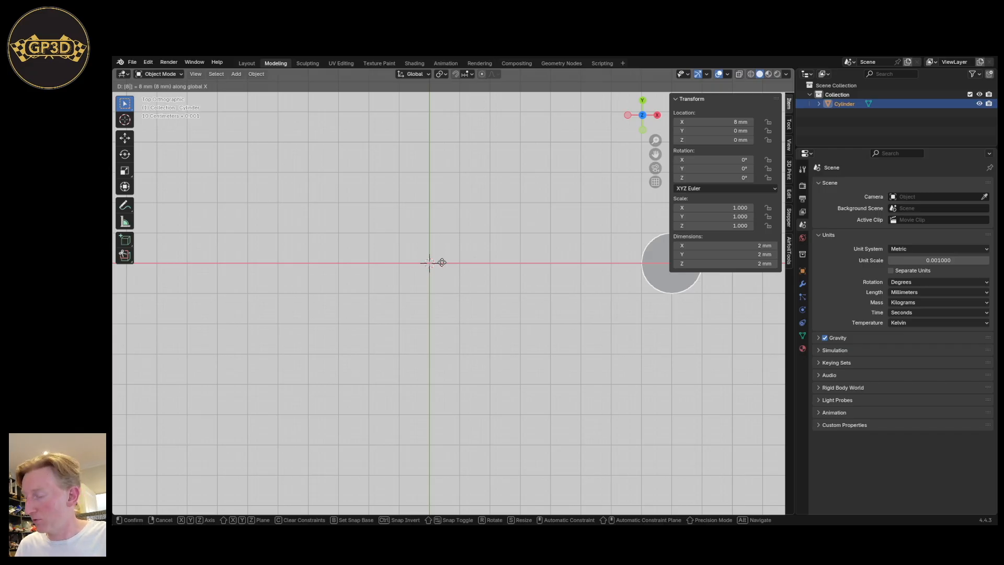
key(Return)
Set the cylinder's Z dimension to 10 mm.
shift+middle_drag(660, 294, 412, 360)
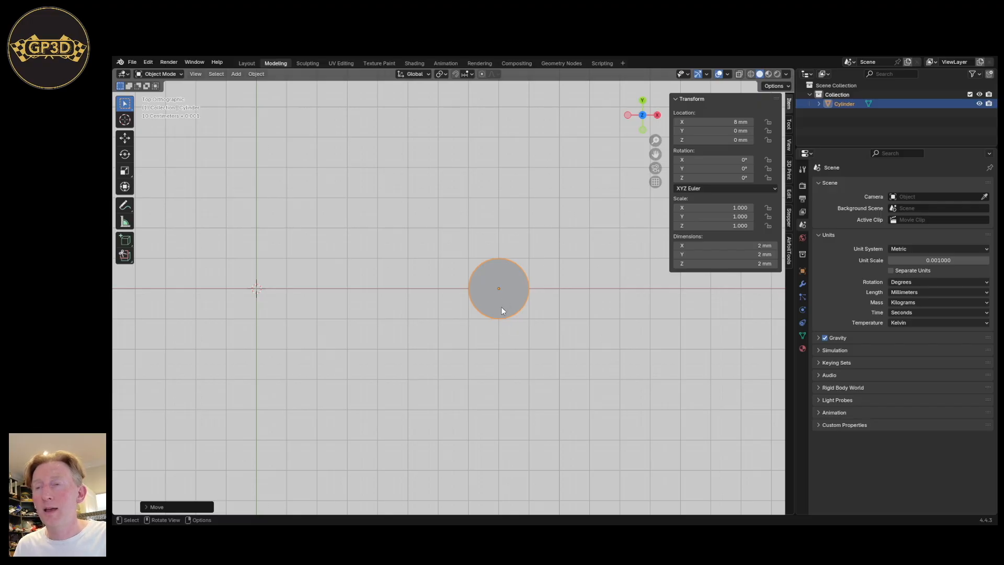
middle_drag(500, 361, 516, 291)
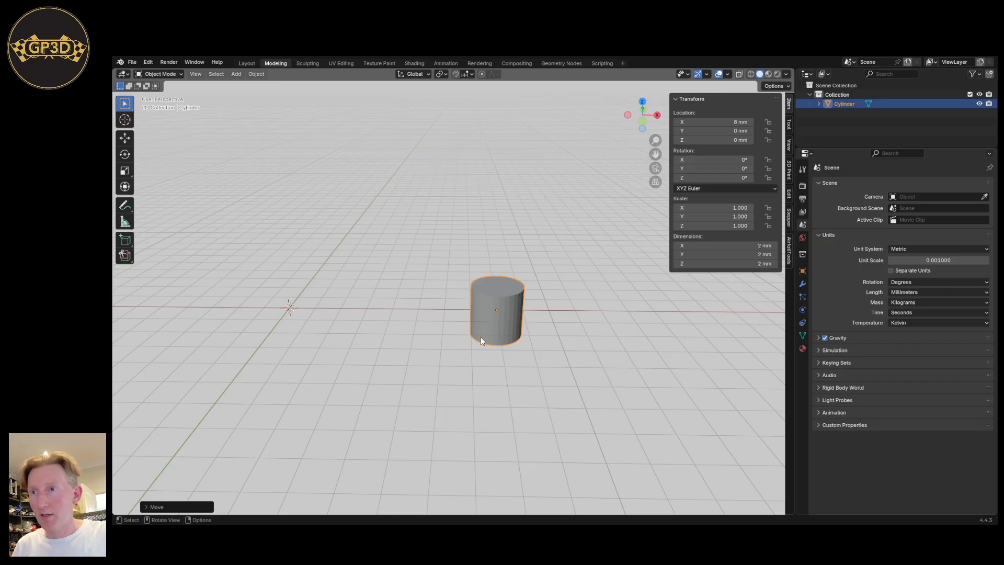
click(740, 263)
text(10)
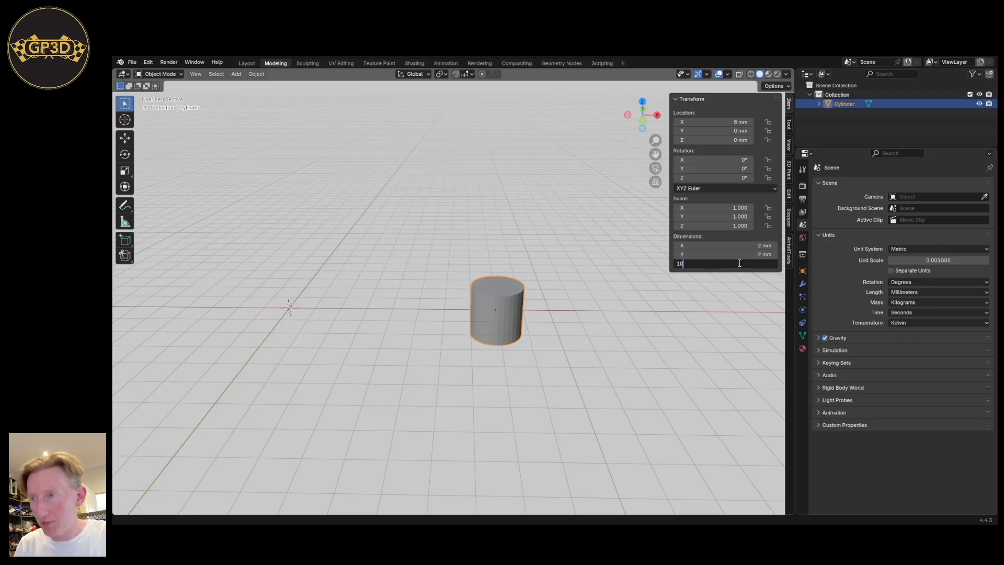
key(Return)
Duplicate the cylinder and place the copy 8 mm further along the X axis.
middle_drag(638, 238, 470, 235)
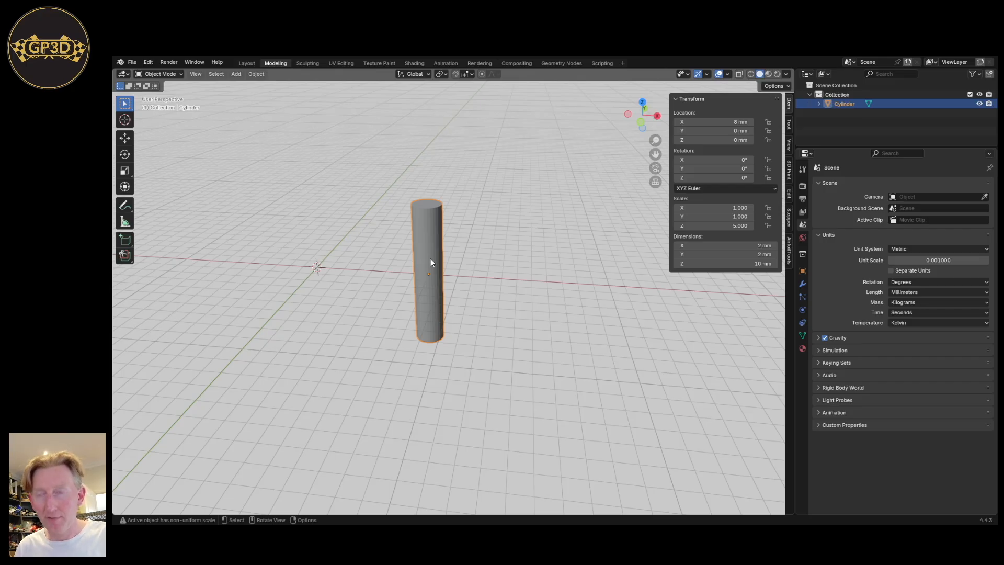
key(shift)
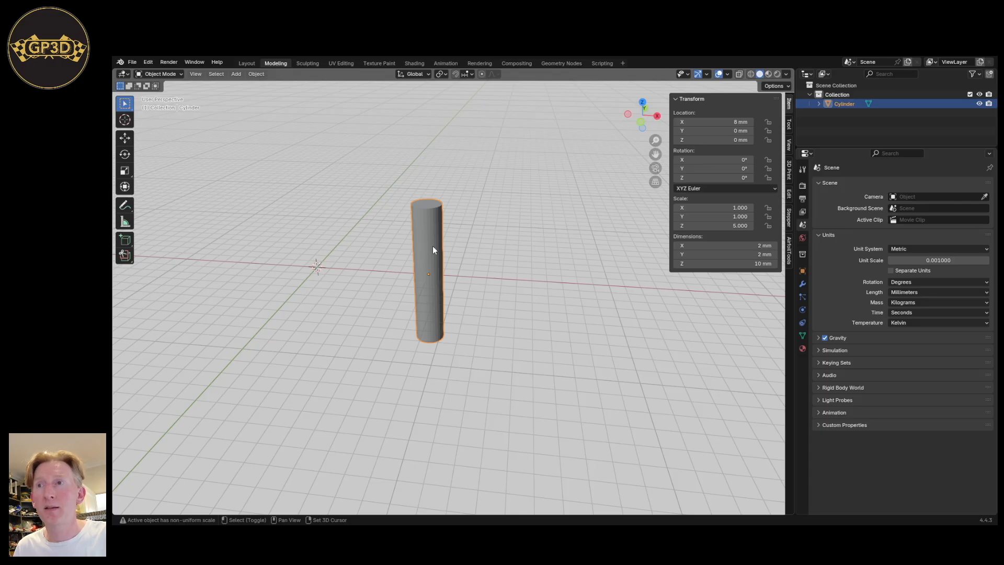
key(shift+d)
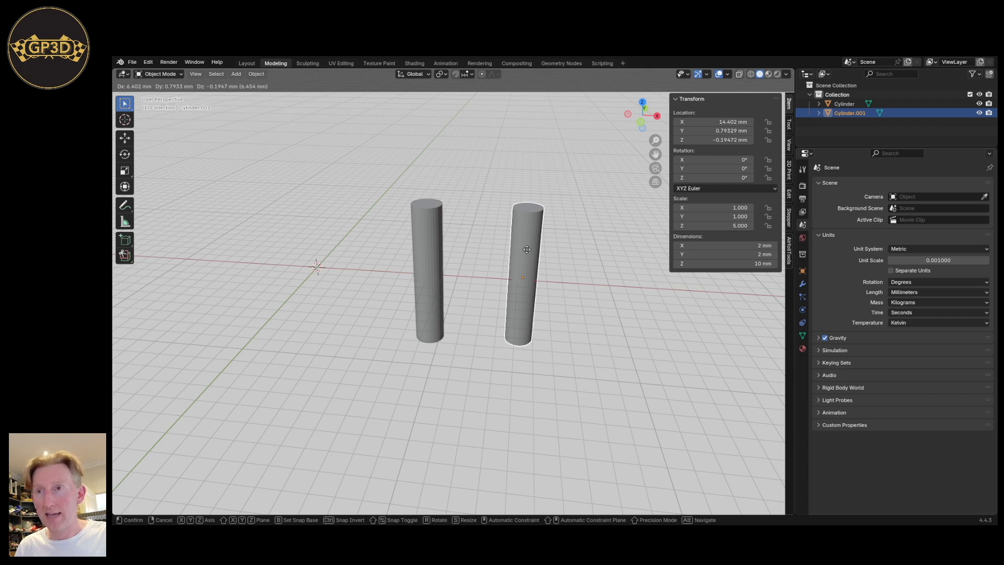
key(x)
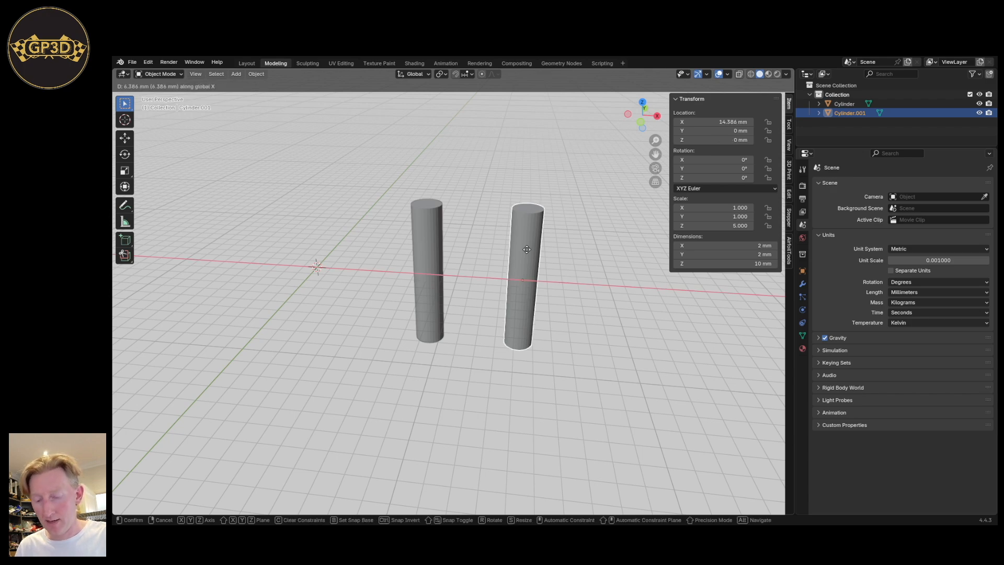
text(8)
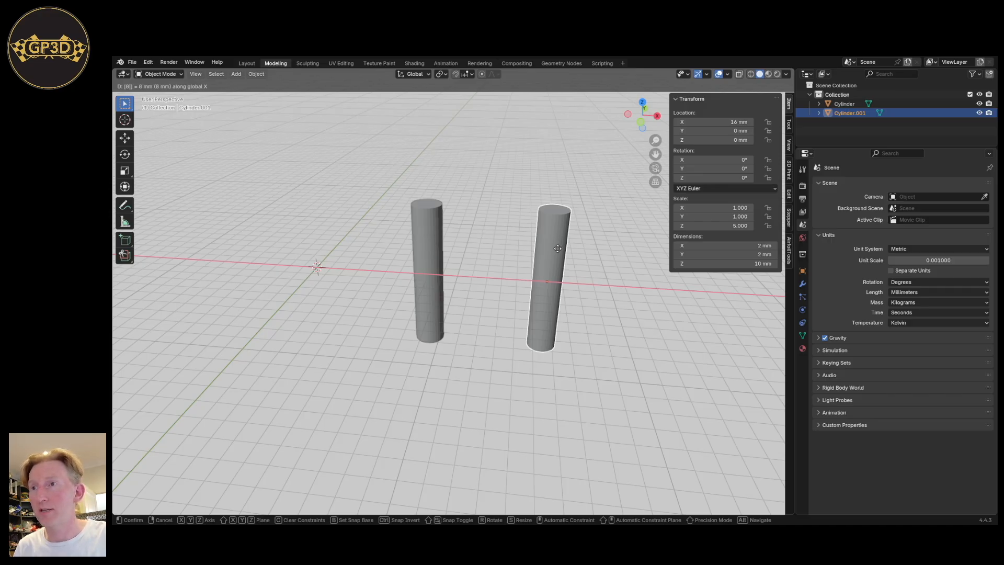
key(Return)
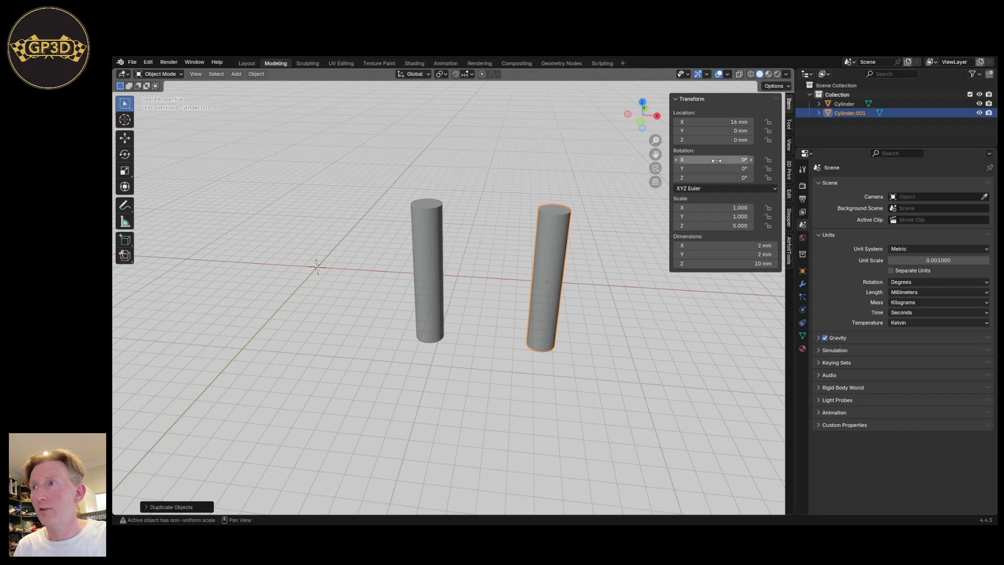
Select the original cylinder and examine its X and Y location relative to the world origin.
middle_drag(526, 181, 430, 219)
click(429, 223)
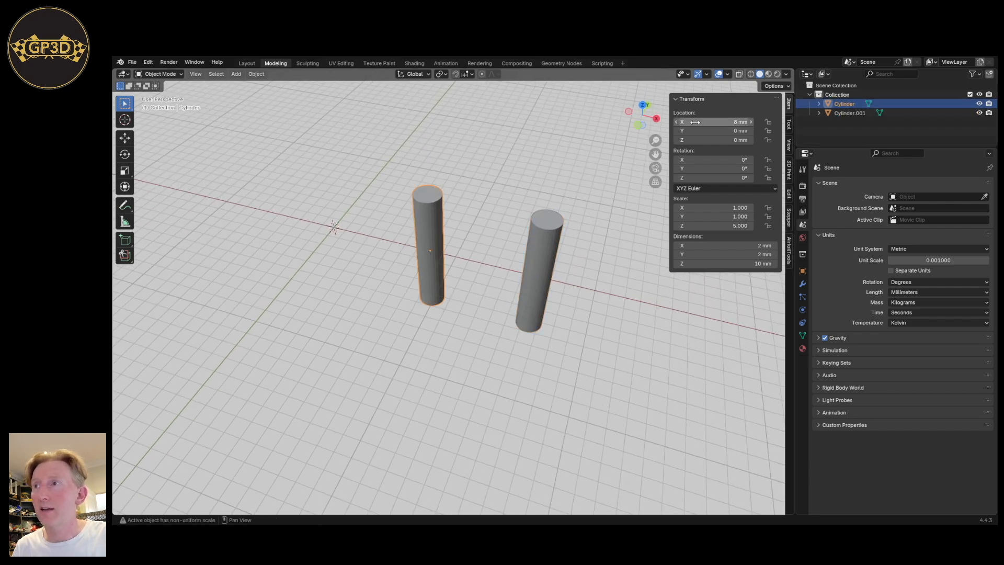
click(729, 123)
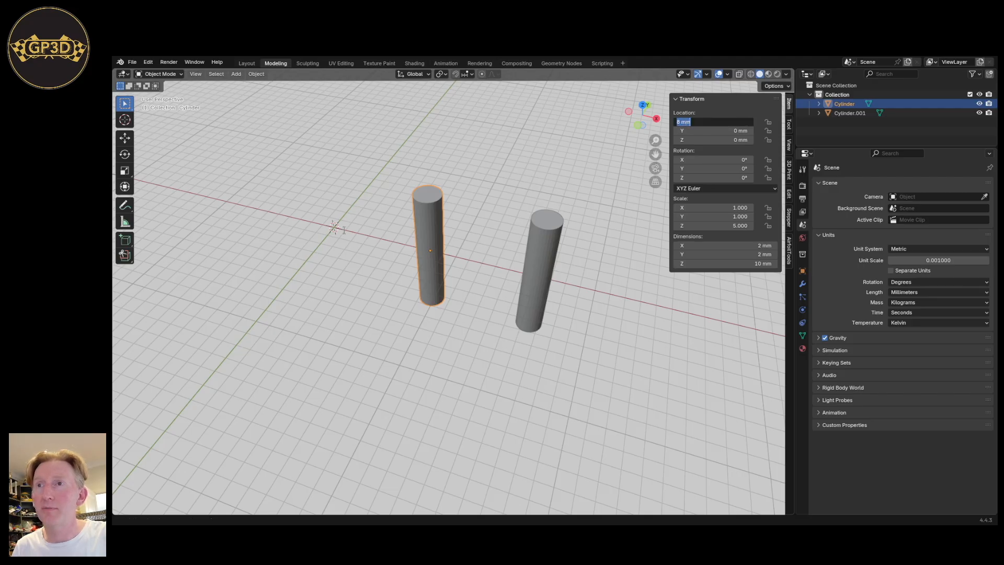
click(736, 130)
middle_drag(456, 260, 479, 318)
mouse_move(302, 207)
middle_down()
mouse_move(329, 225)
mouse_move(314, 206)
middle_up()
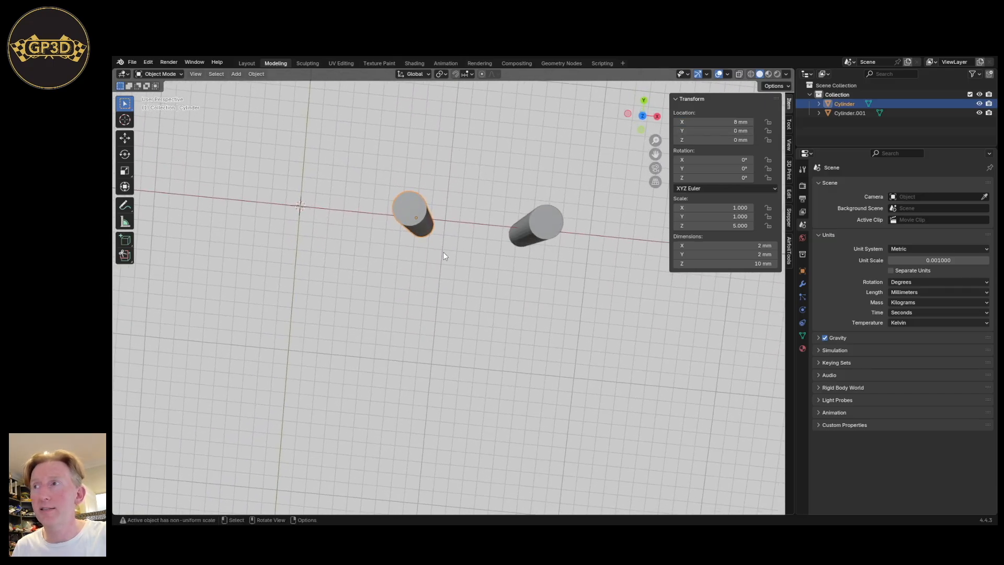
Enable the Z axis line in the viewport overlays.
middle_drag(515, 265, 488, 200)
shift+middle_drag(492, 379, 560, 372)
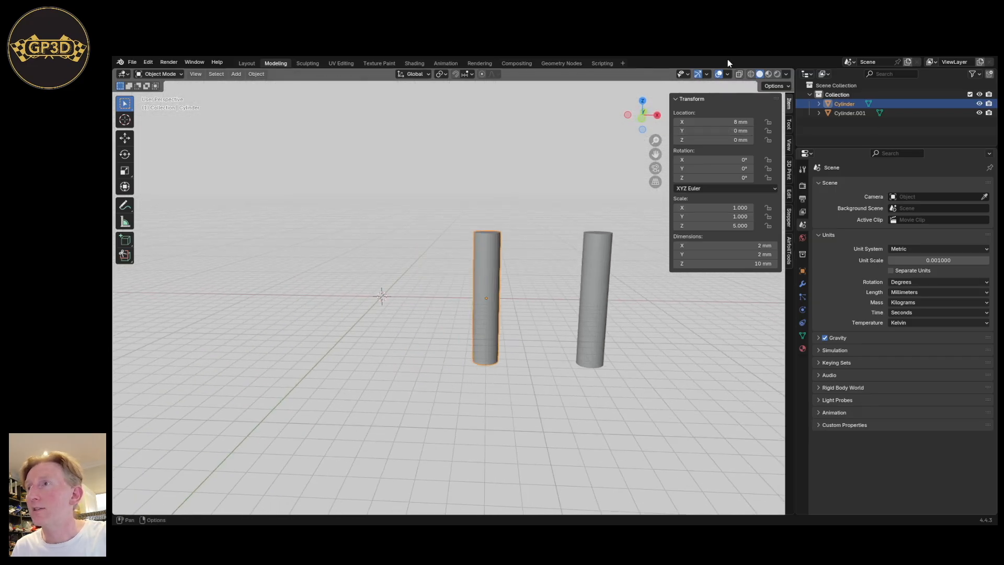
click(726, 74)
click(781, 119)
Examine how the two cylinders sit against the axis lines from the front, right side and top.
middle_drag(388, 346, 408, 275)
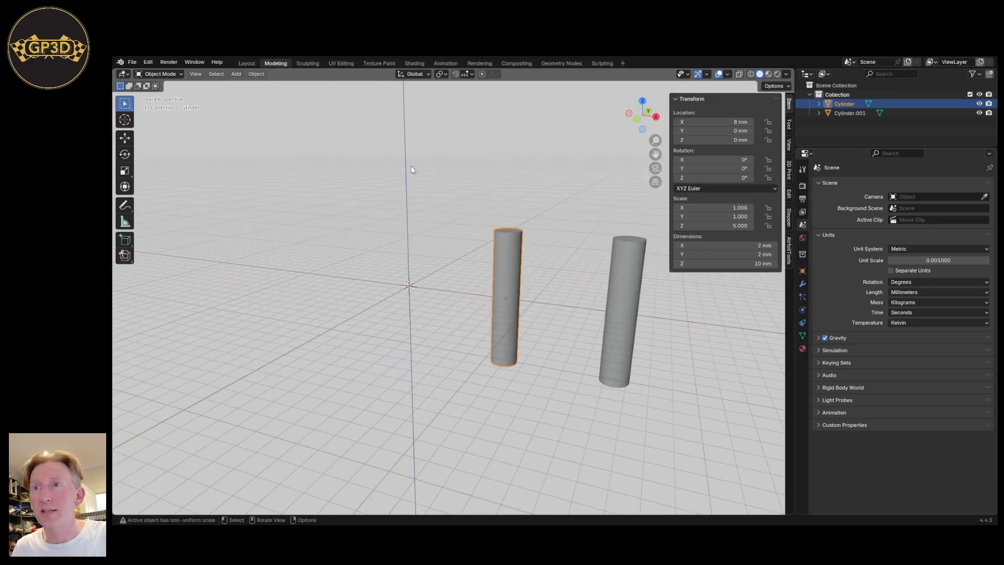
middle_drag(506, 307, 531, 297)
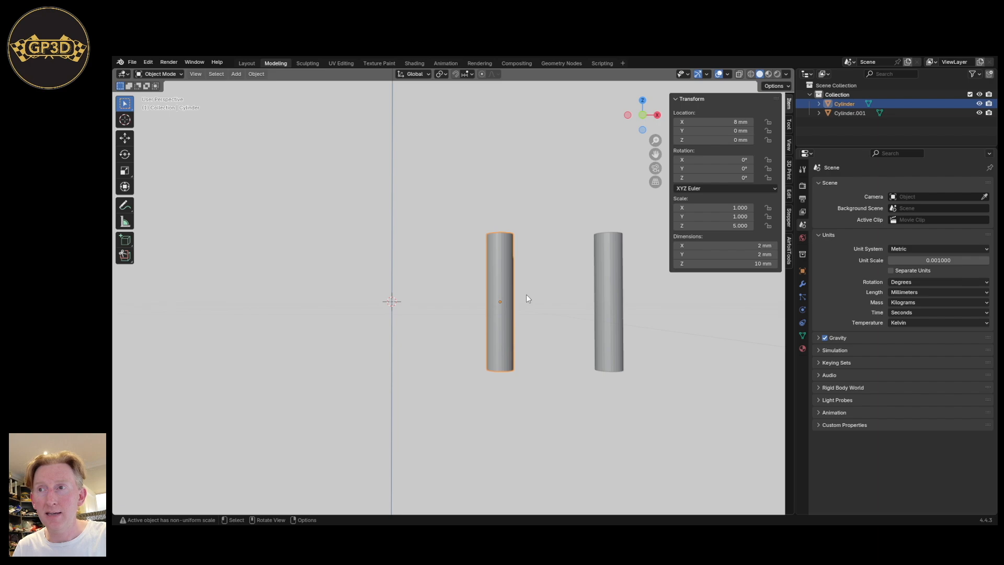
key(KP_3)
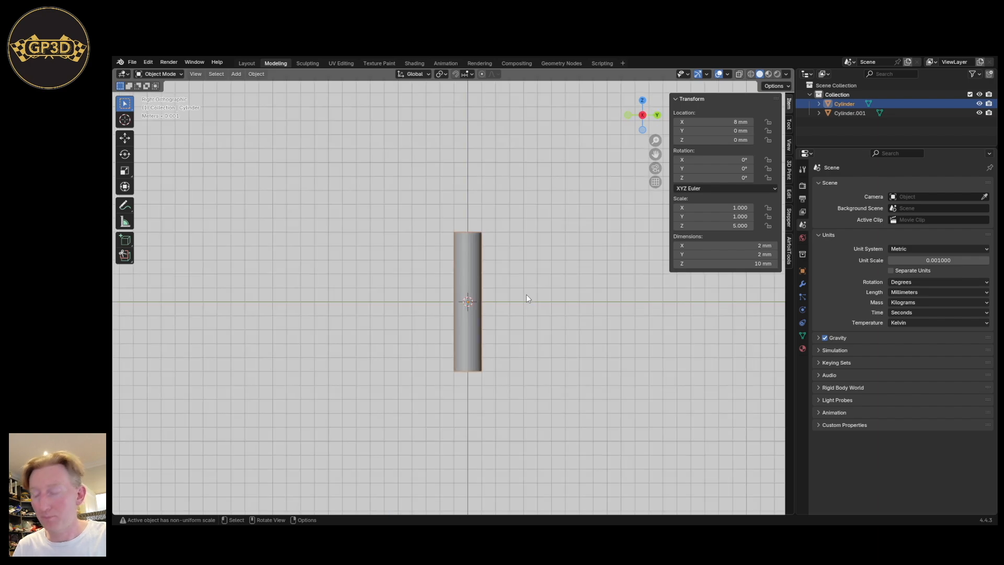
key(KP_1)
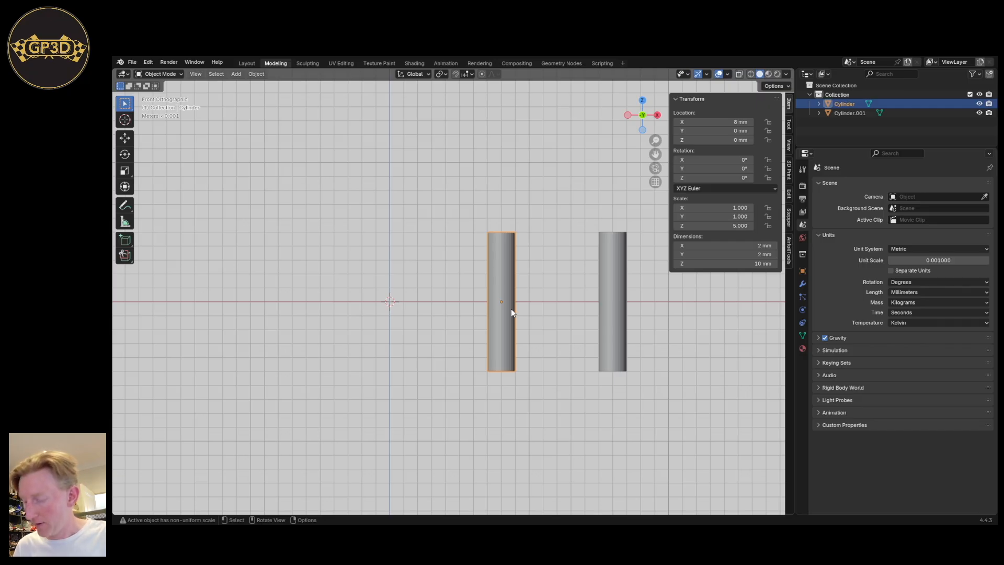
key(KP_3)
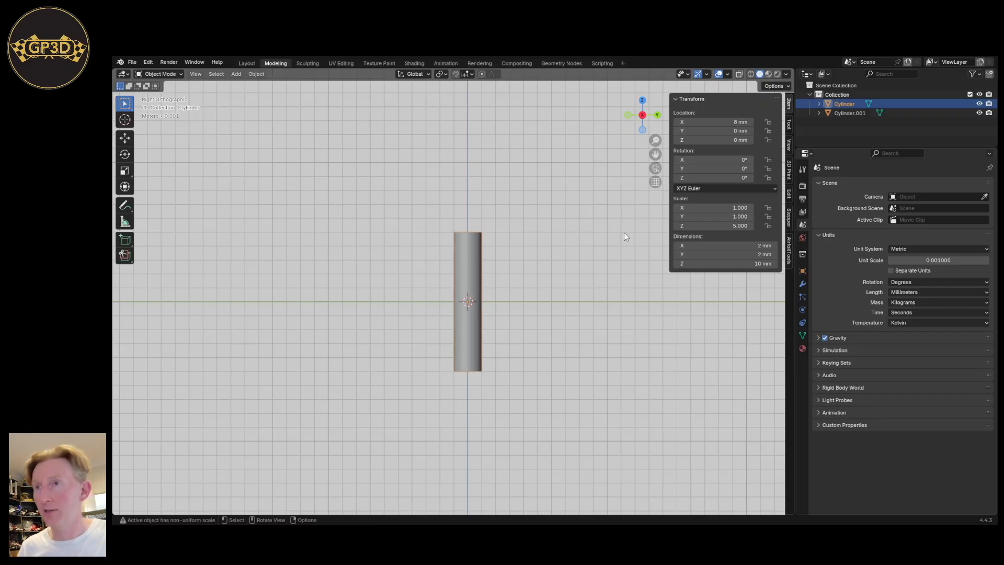
middle_drag(497, 254, 517, 287)
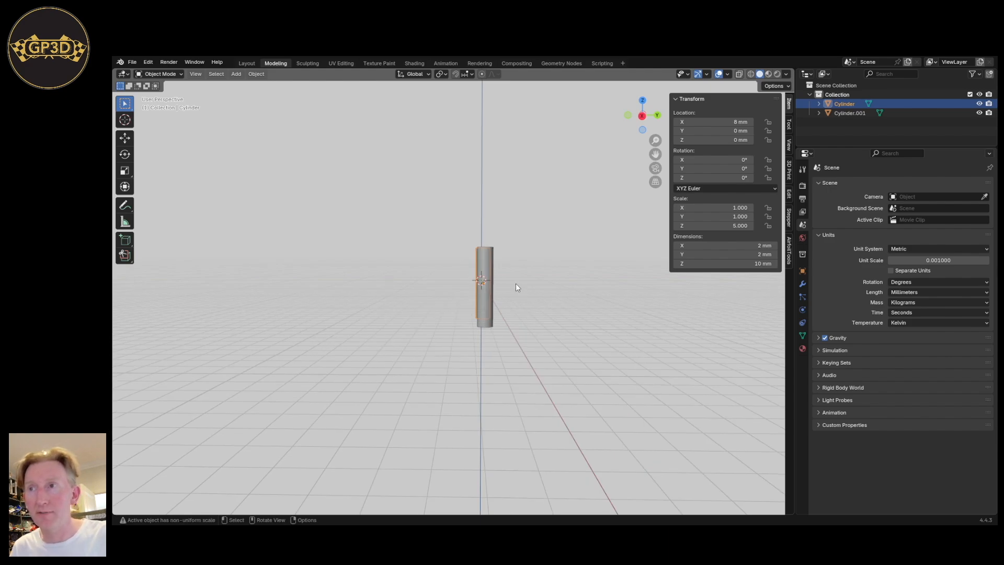
key(KP_7)
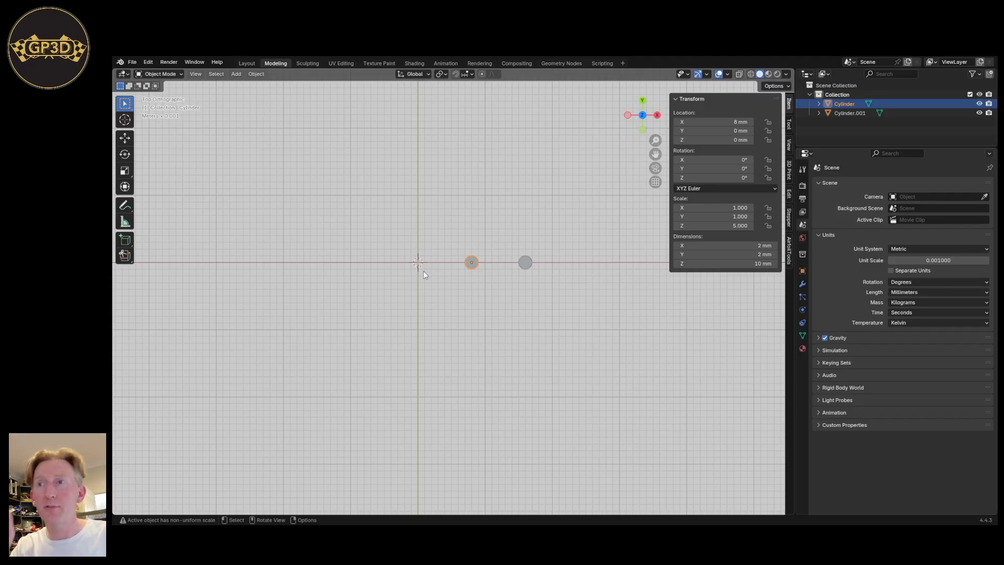
Set the X and Y dimensions of the duplicated cylinder, farther from the origin, to 2.5 mm.
scroll(490, 289, up, 2)
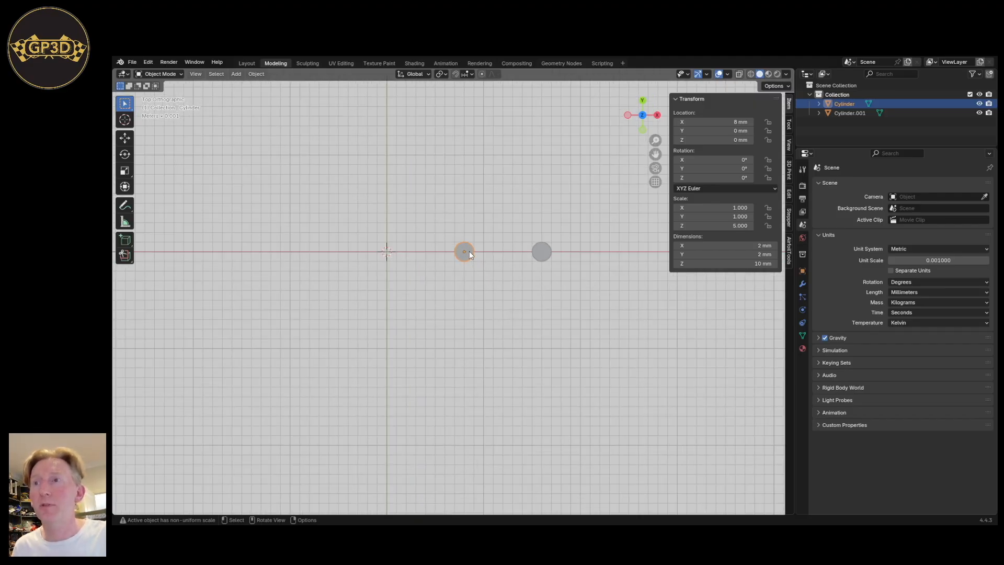
click(540, 252)
mouse_move(499, 321)
middle_down()
mouse_move(501, 340)
mouse_move(504, 327)
middle_up()
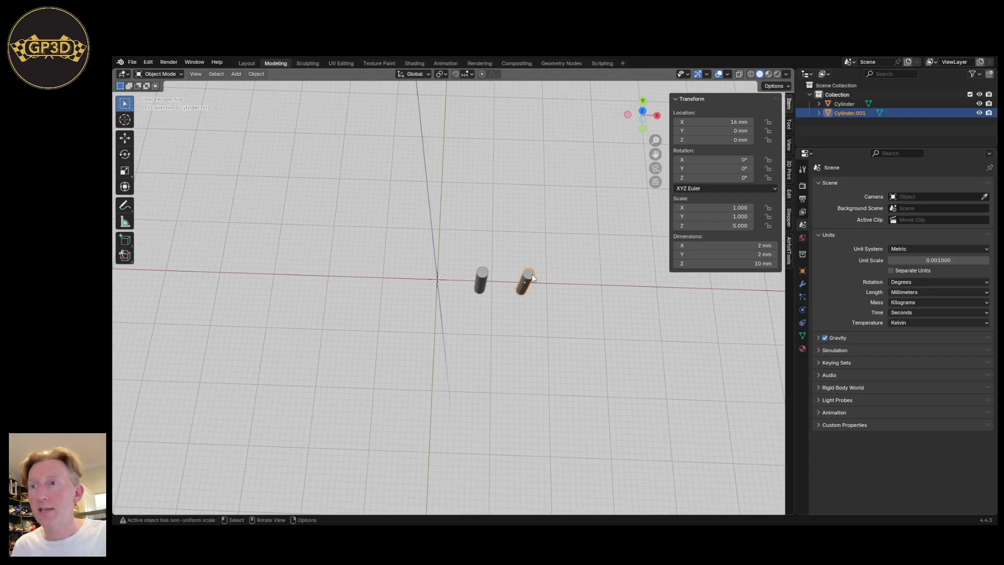
click(735, 243)
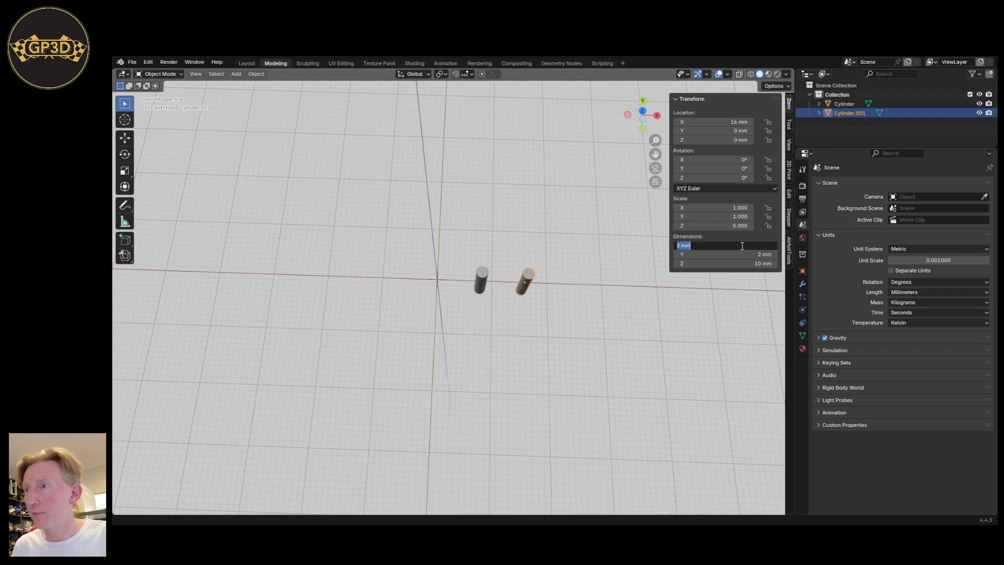
text(2.5)
key(Tab)
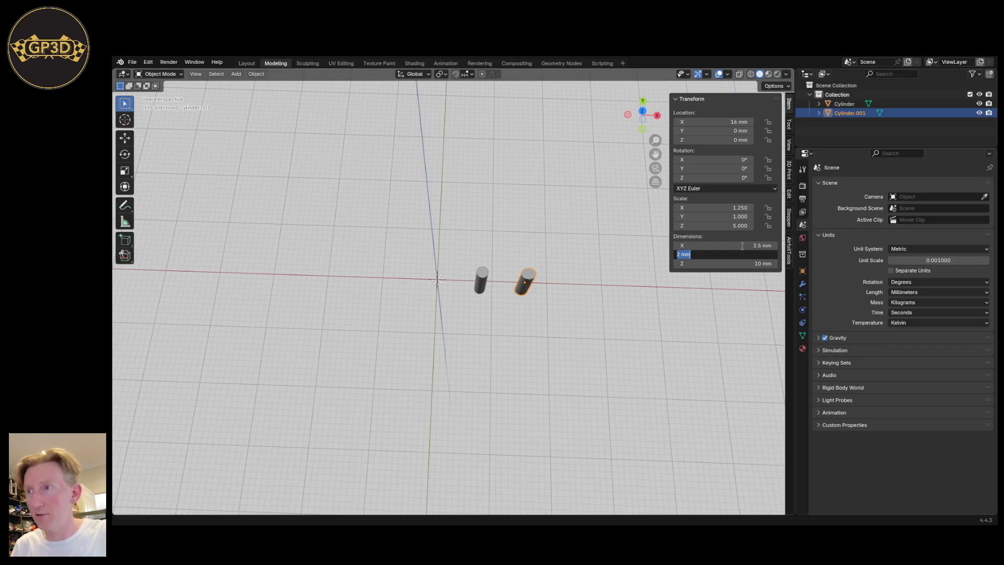
text(2.5)
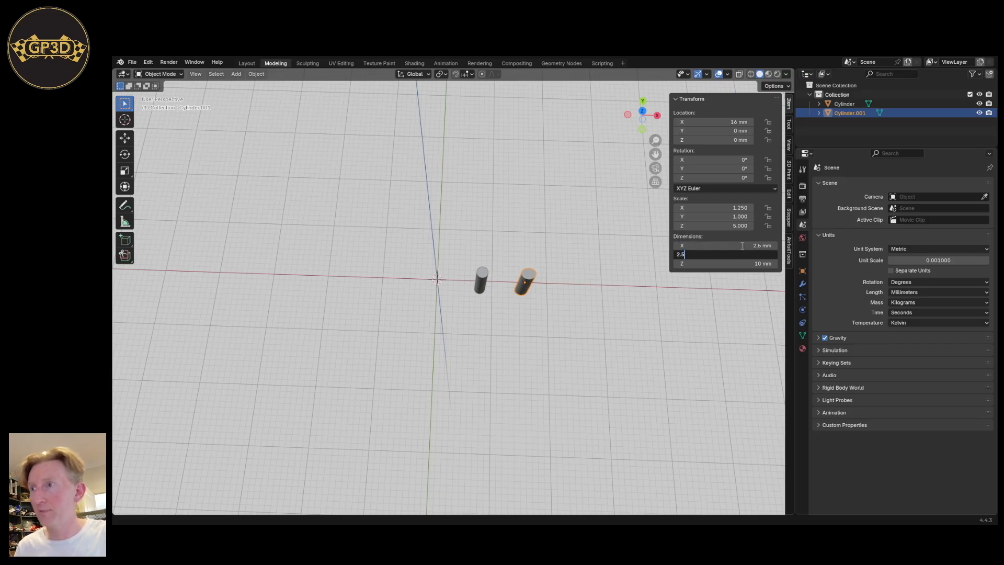
key(Return)
Check the duplicated cylinder's X and Y dimensions and compare both cylinders' diameters from the top.
click(724, 245)
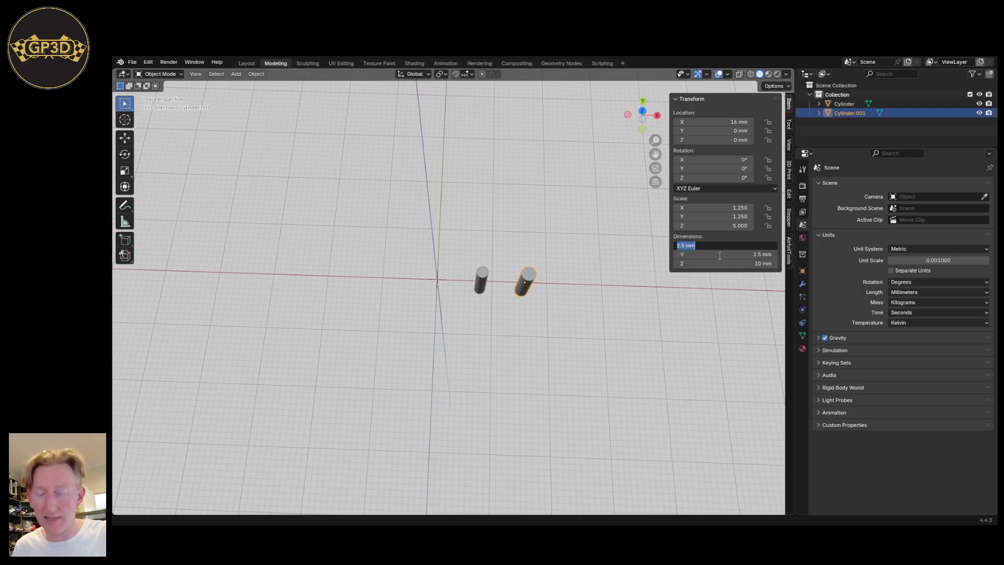
key(Return)
click(734, 254)
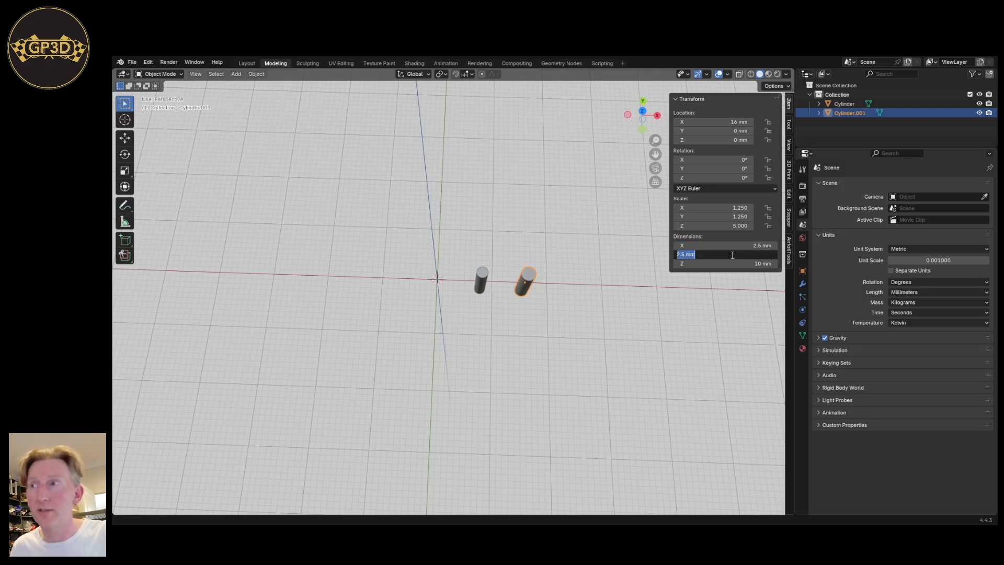
key(Return)
key(KP_7)
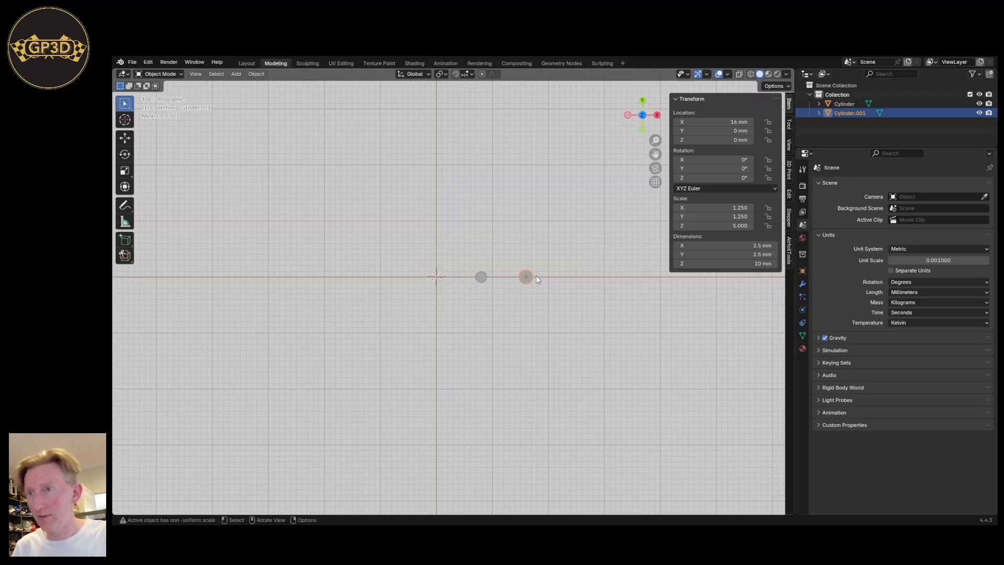
scroll(535, 275, up, 8)
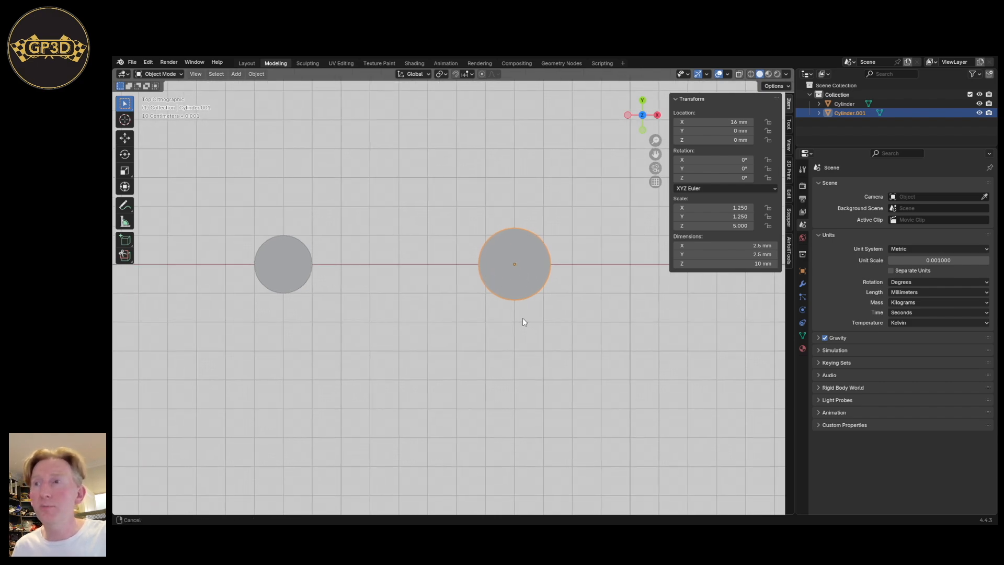
scroll(520, 321, down, 3)
mouse_move(453, 340)
middle_down()
mouse_move(460, 313)
mouse_move(451, 321)
middle_up()
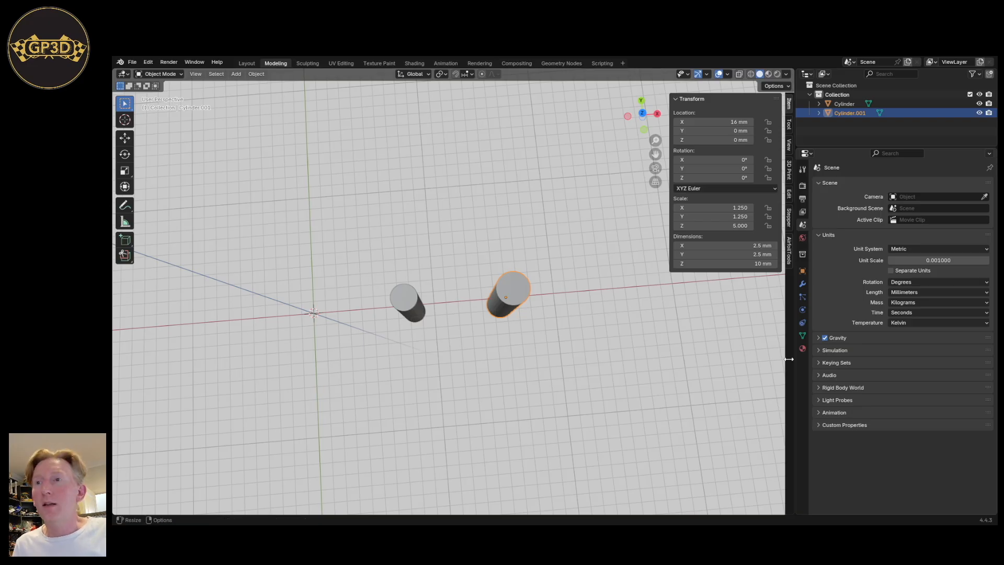
Set the X and Y dimensions of the original cylinder, nearer the origin, to 2.6 mm.
click(518, 363)
middle_drag(519, 363, 488, 370)
scroll(494, 355, up, 2)
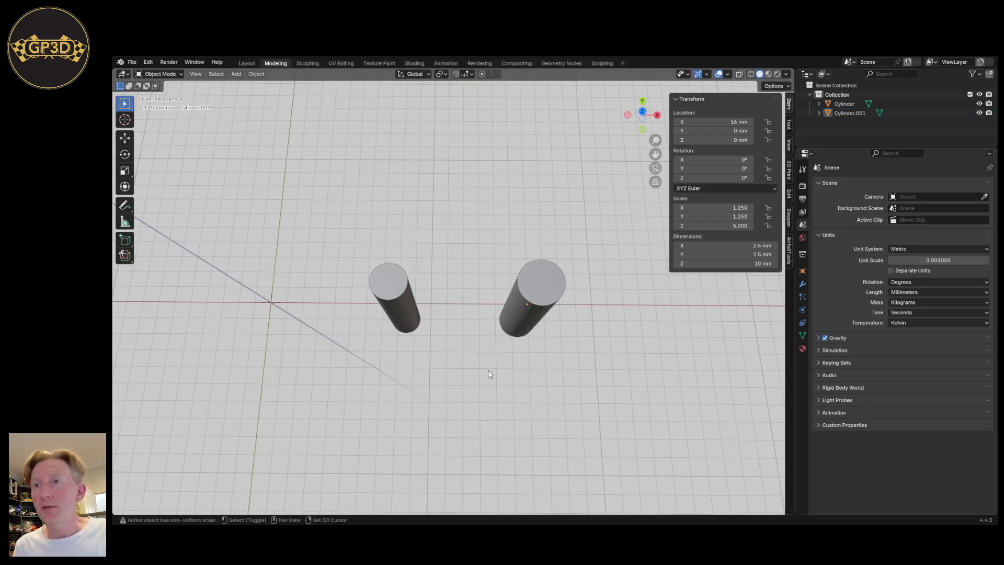
click(403, 302)
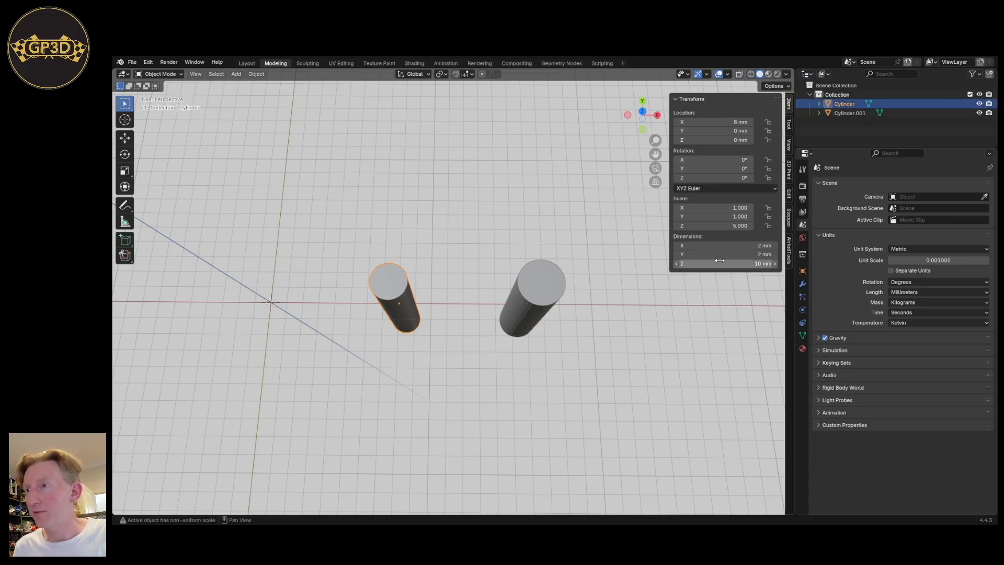
click(727, 245)
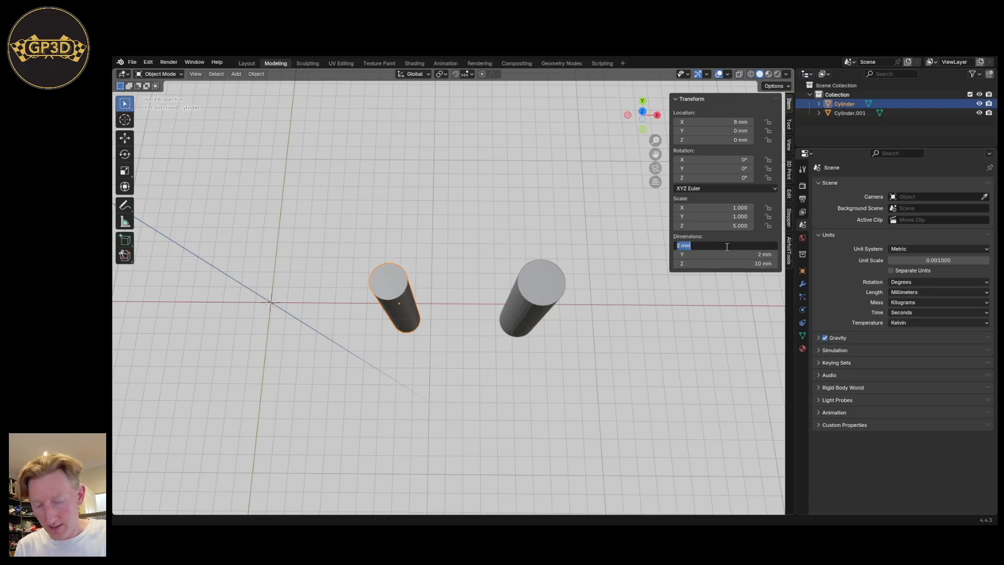
text(2.6)
key(Tab)
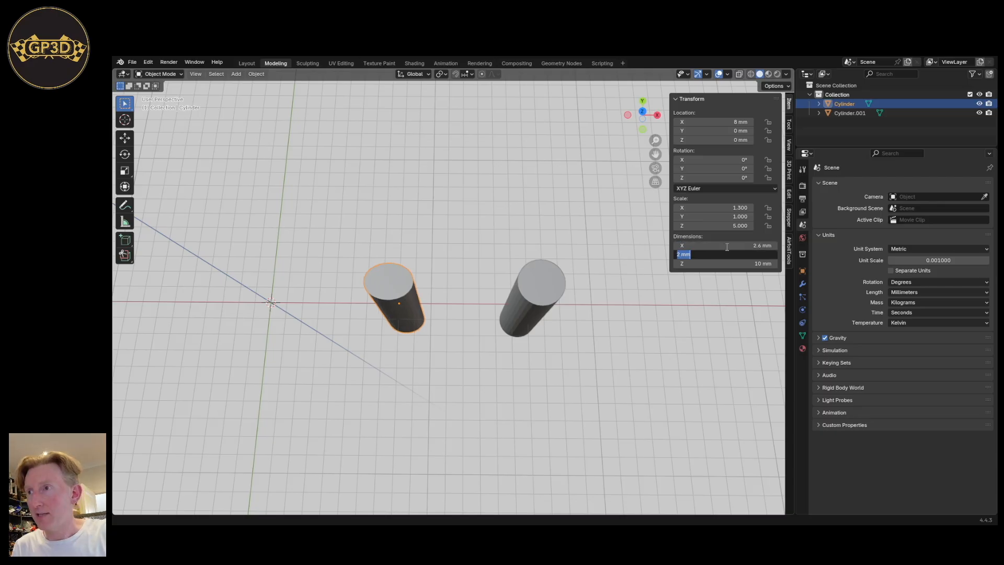
text(2.6)
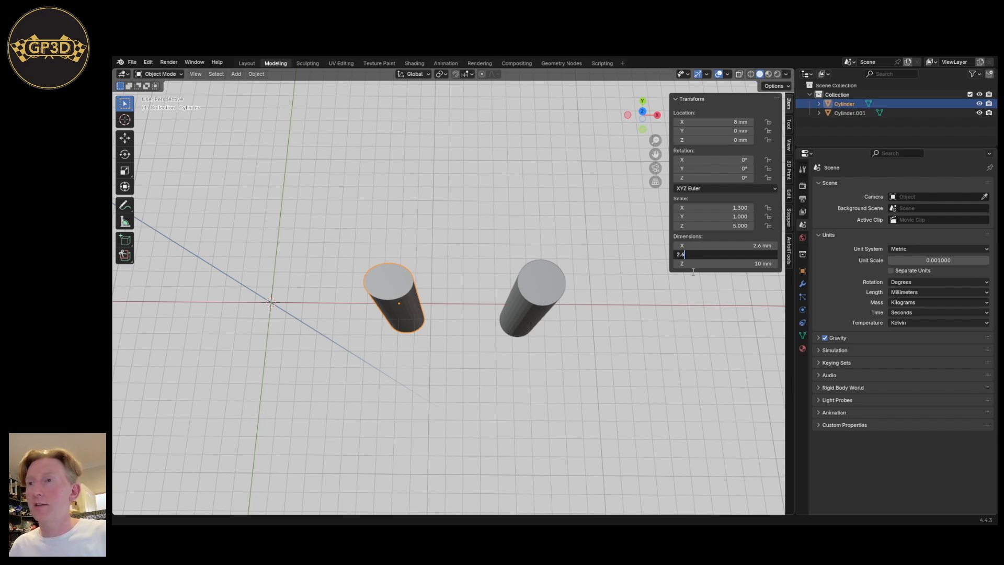
key(Tab)
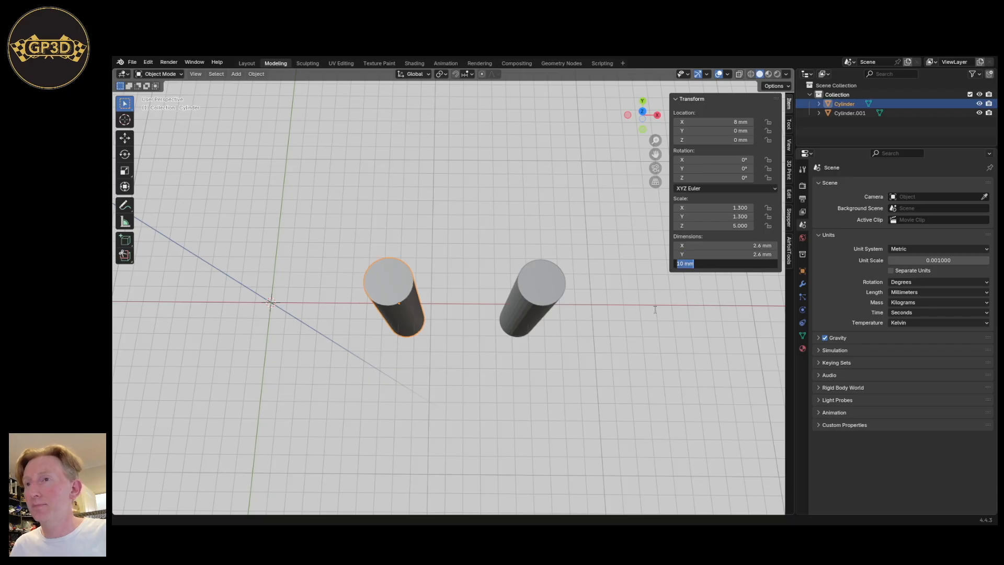
key(Return)
Set the X and Y dimensions of the duplicated cylinder, farther from the origin, to 2.6 mm.
click(541, 295)
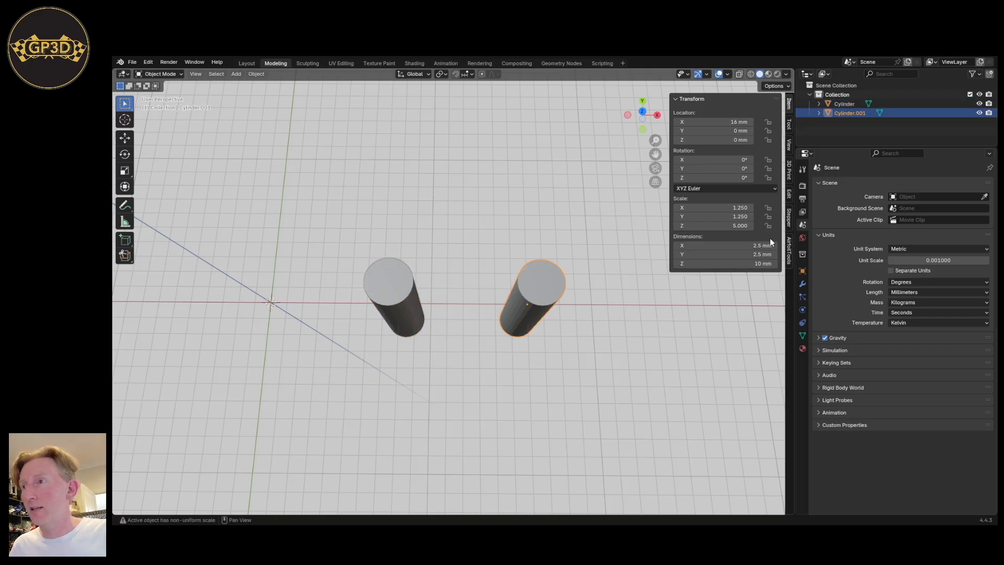
click(750, 246)
text(2.6)
key(Tab)
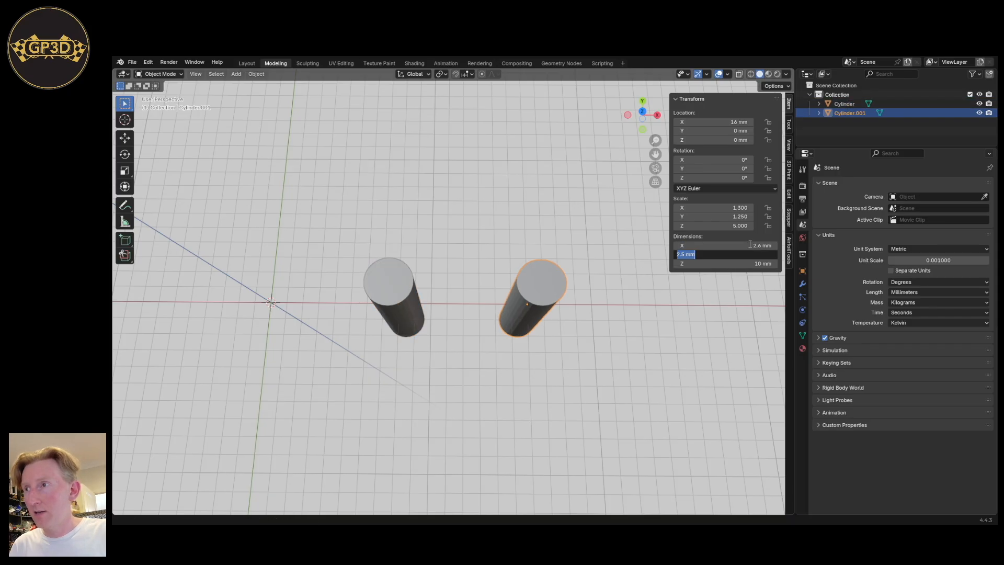
text(2)
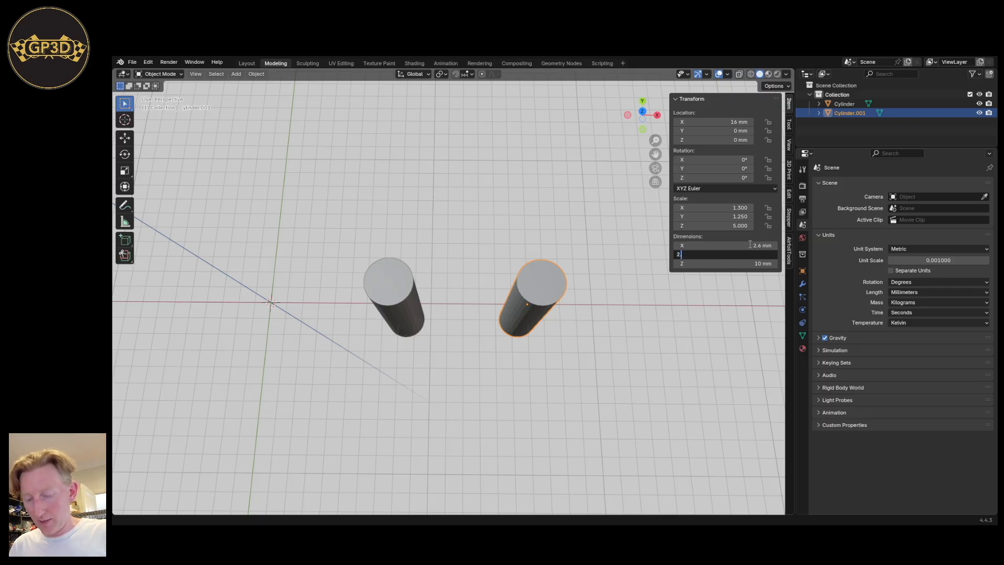
text(.6)
key(Return)
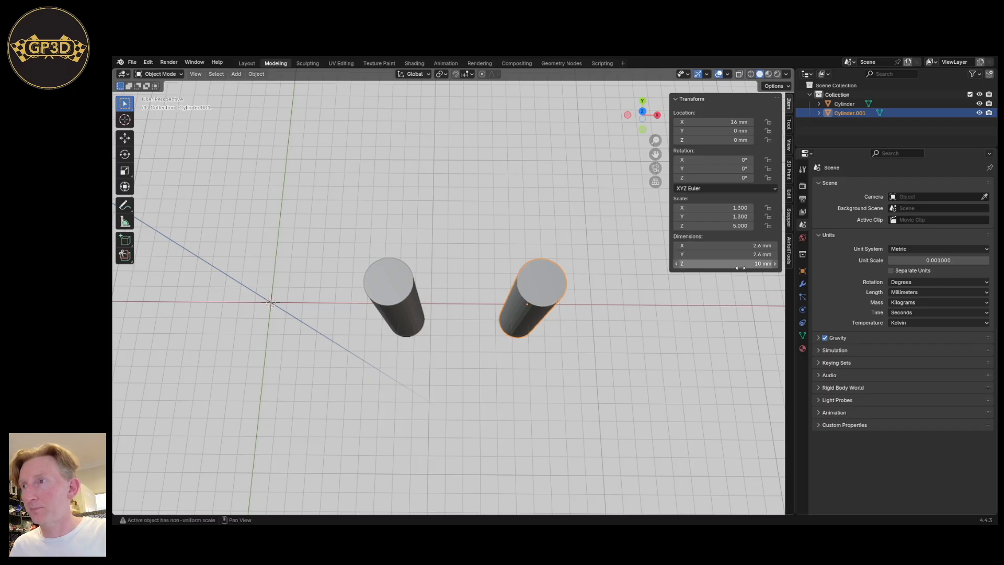
Duplicate the farther cylinder in place and set the copy's dimensions to 7.5 mm in X and Y and 8 mm in Z.
middle_drag(583, 334, 579, 326)
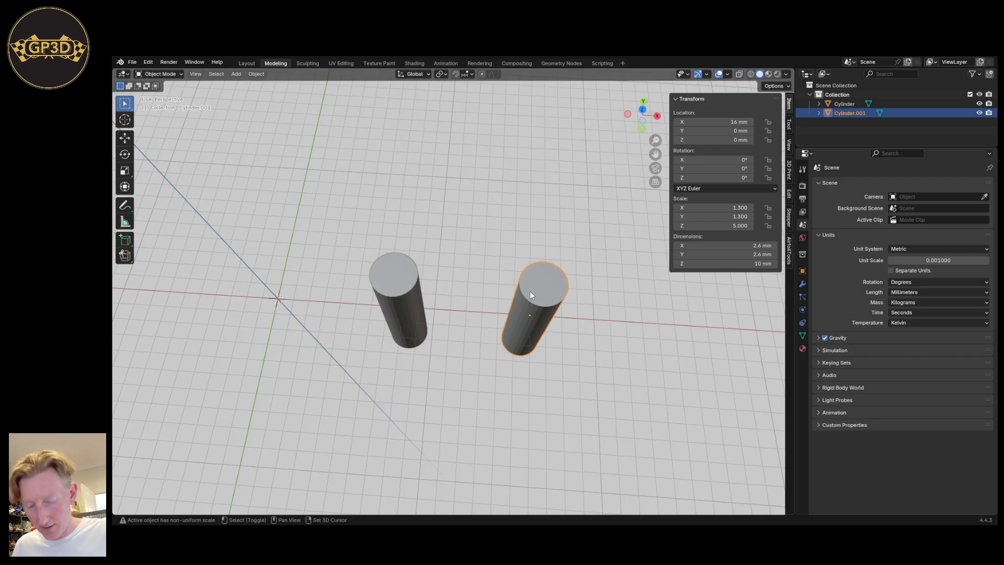
key(shift+d)
key(Escape)
click(713, 247)
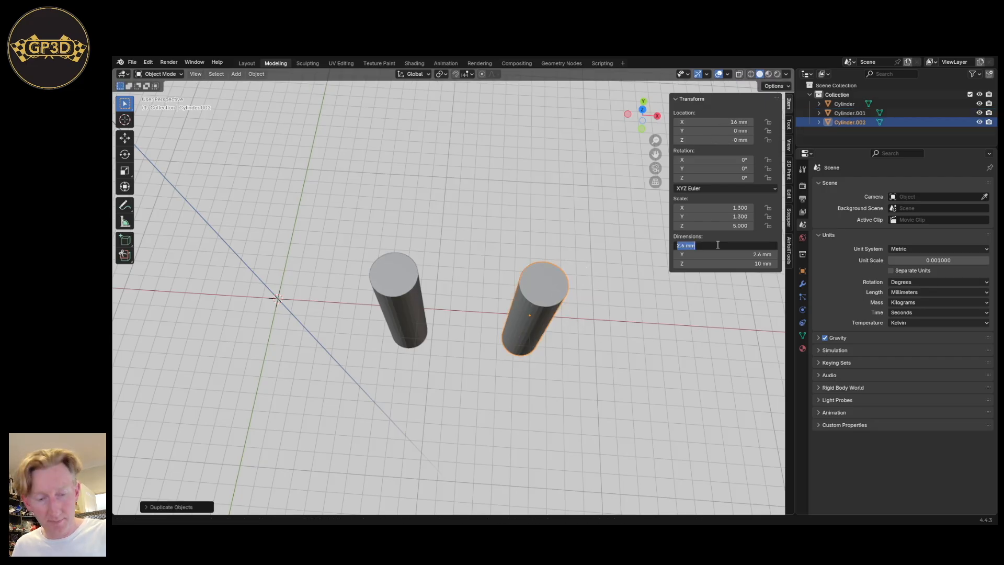
text(7.5)
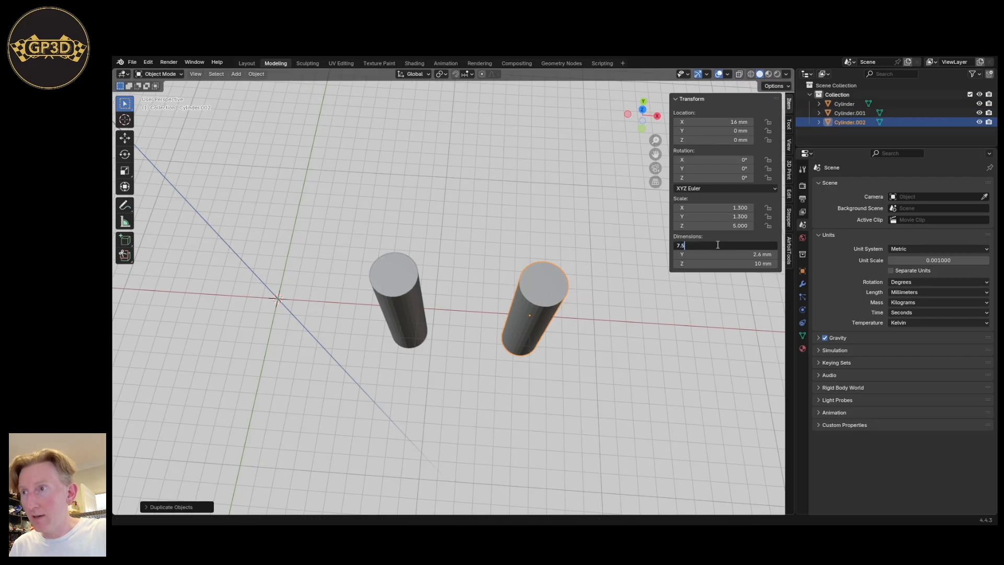
key(Tab)
text(7.5)
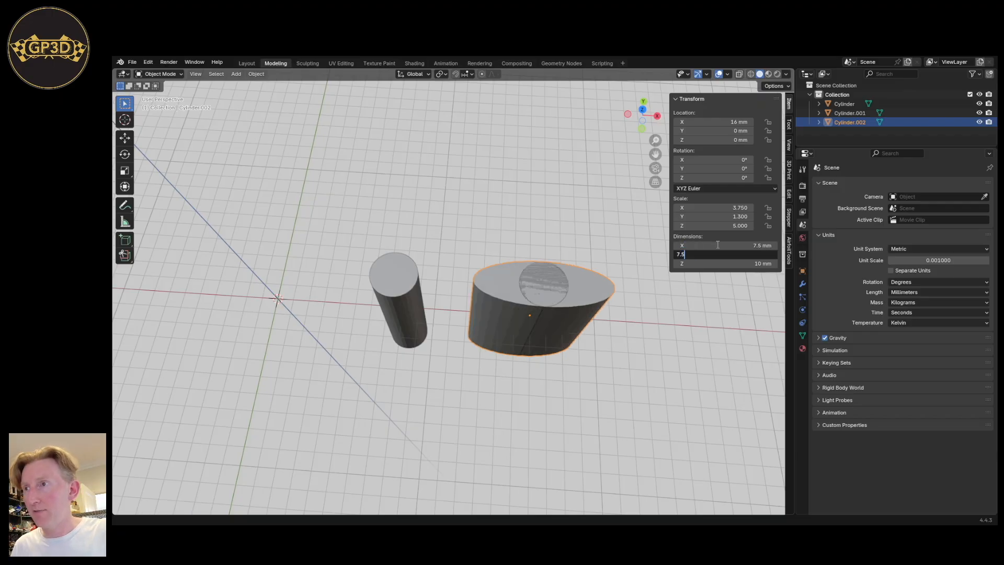
key(Tab)
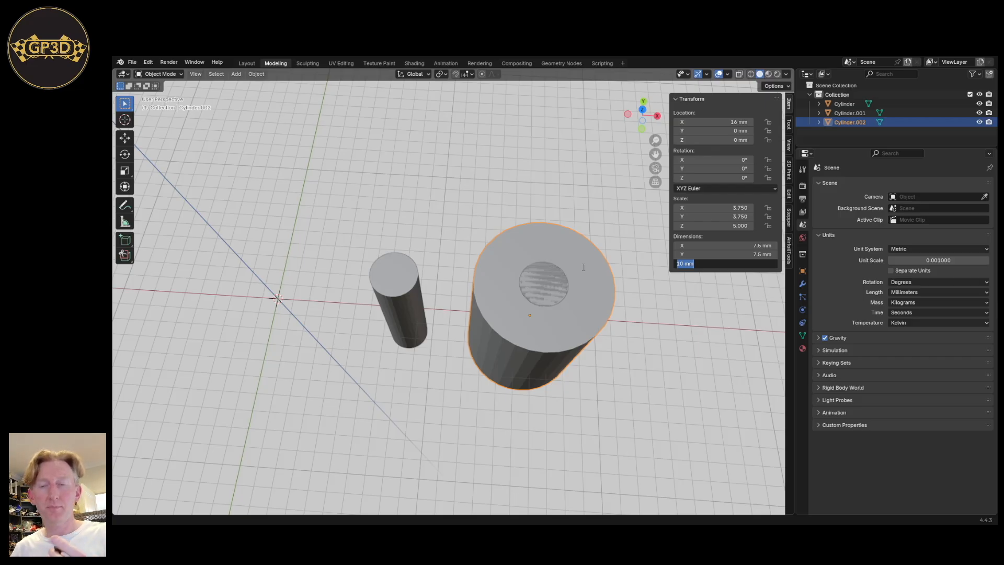
text(8)
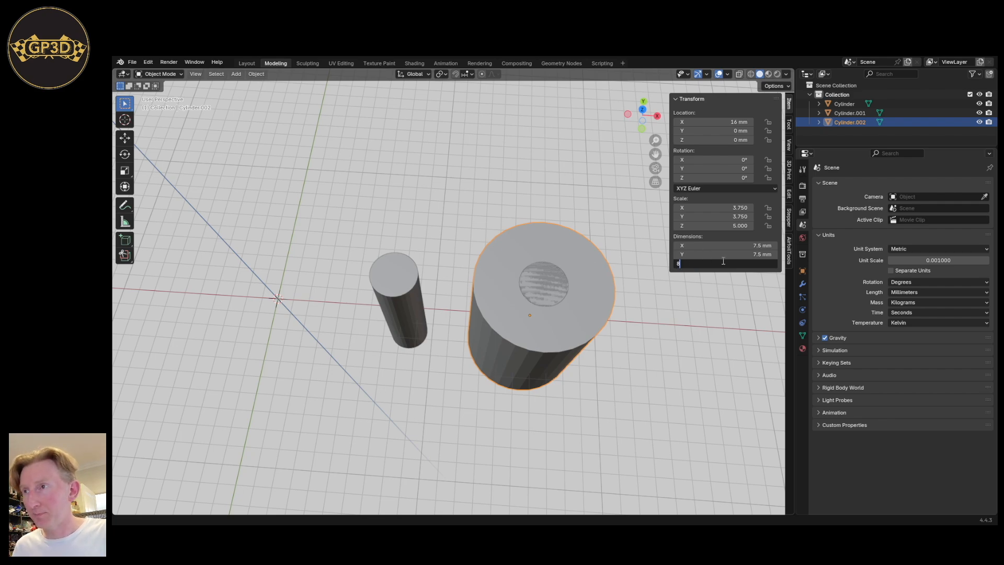
key(Return)
Set the X and Y dimensions of the wide 8 mm high cylinder to 7.6 mm.
click(733, 245)
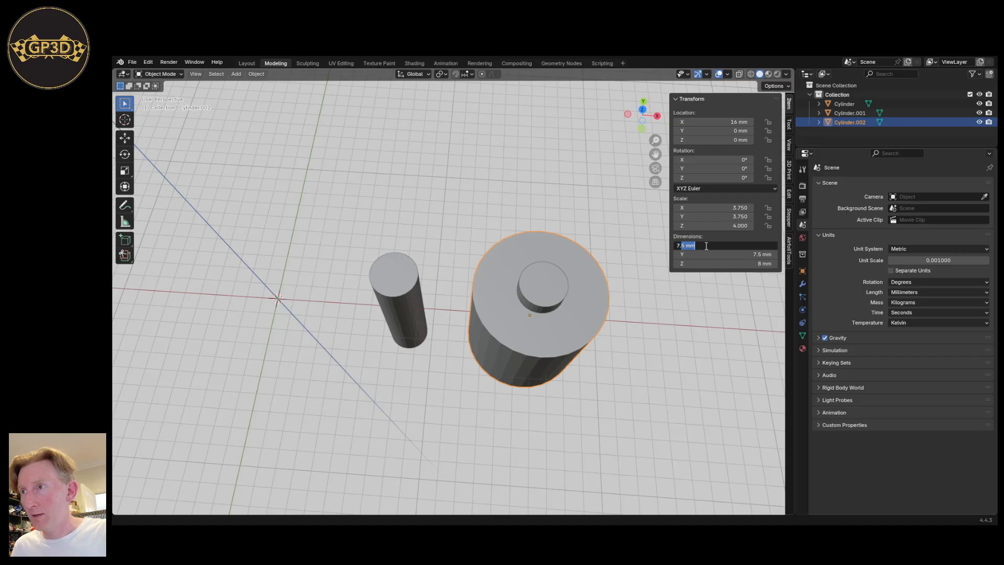
text(7.6)
key(Tab)
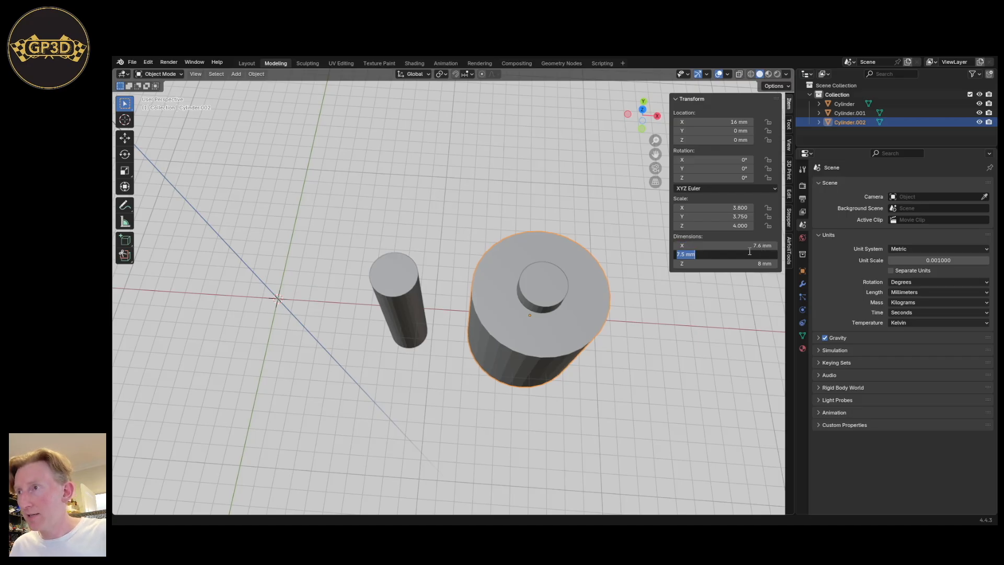
drag(684, 254, 695, 254)
key(BackSpace)
key(BackSpace)
key(BackSpace)
text(6)
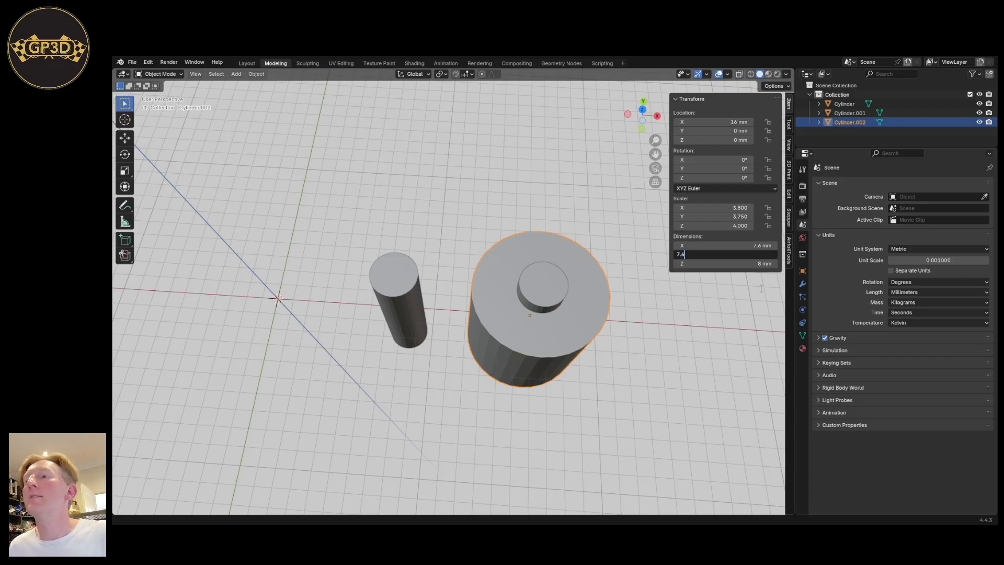
key(Return)
Add a cube mesh at the world origin.
middle_drag(671, 334, 569, 289)
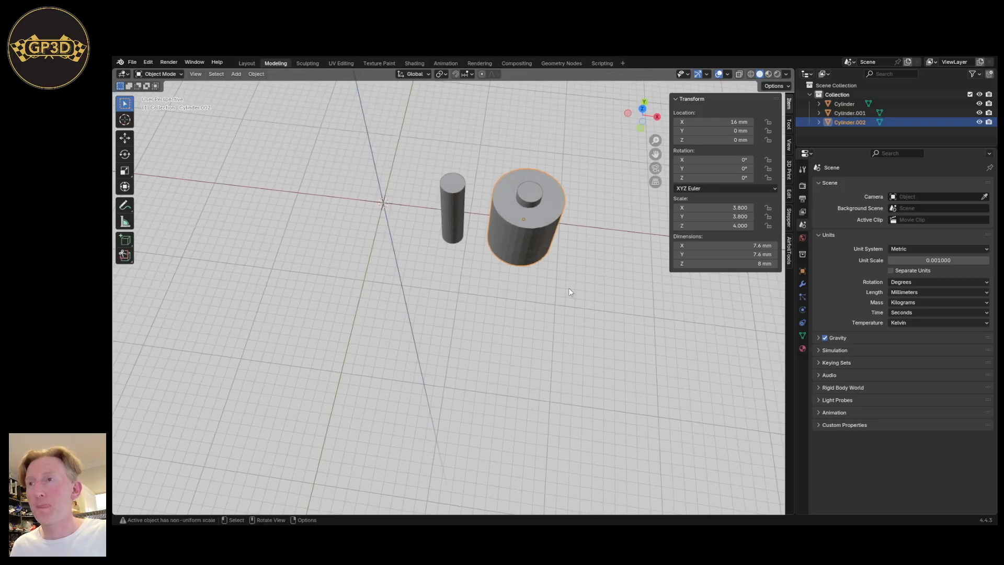
scroll(533, 240, down, 3)
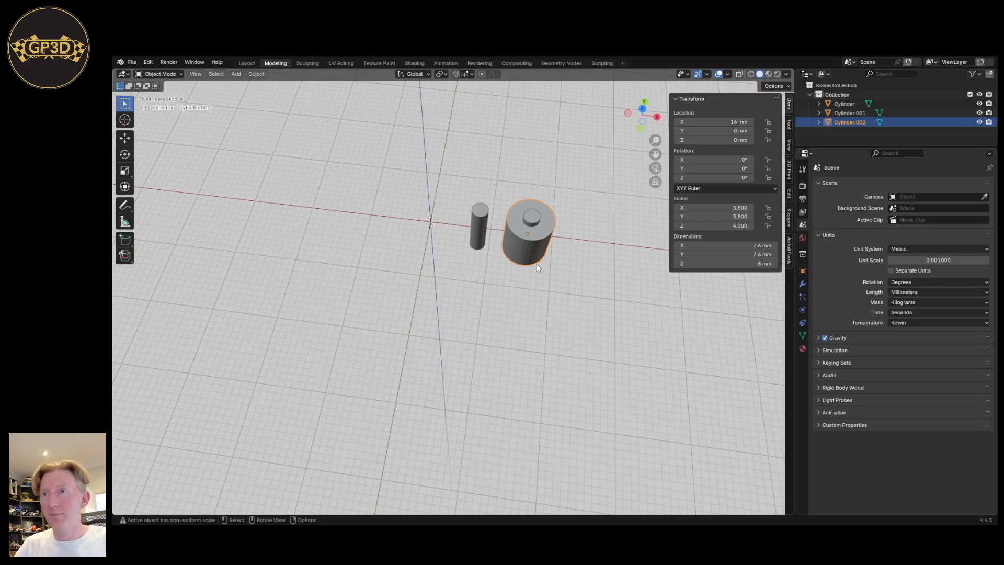
key(shift+a)
mouse_move(415, 293)
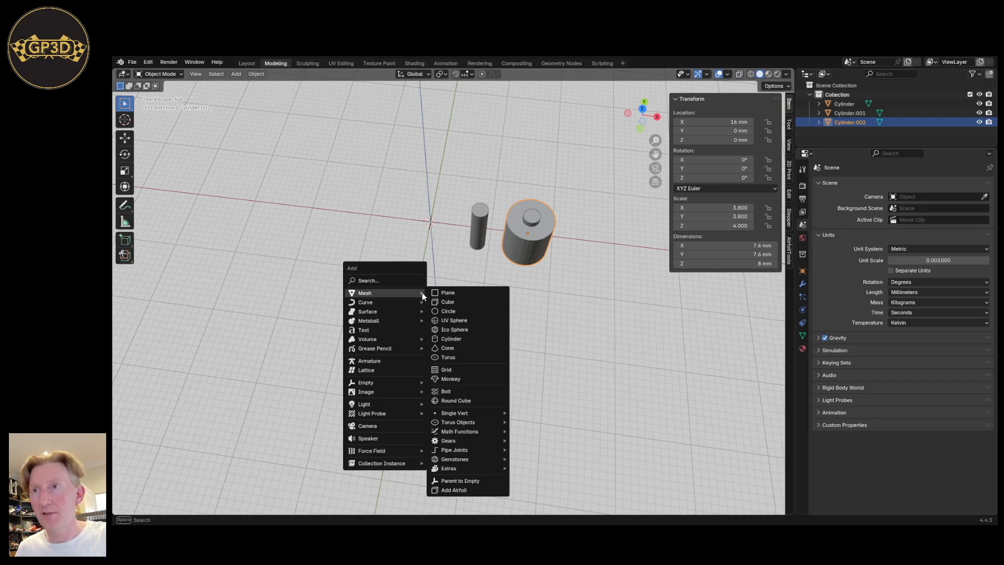
click(447, 303)
Switch the new cube at the origin from Object Mode to Edit Mode.
middle_drag(446, 308, 448, 325)
middle_drag(416, 220, 461, 285)
key(KP_7)
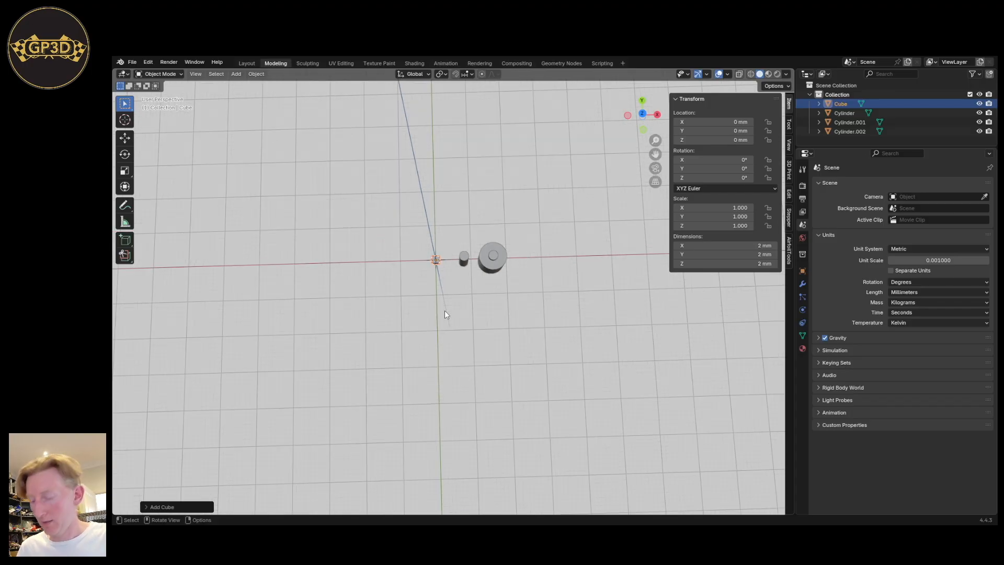
scroll(444, 313, up, 3)
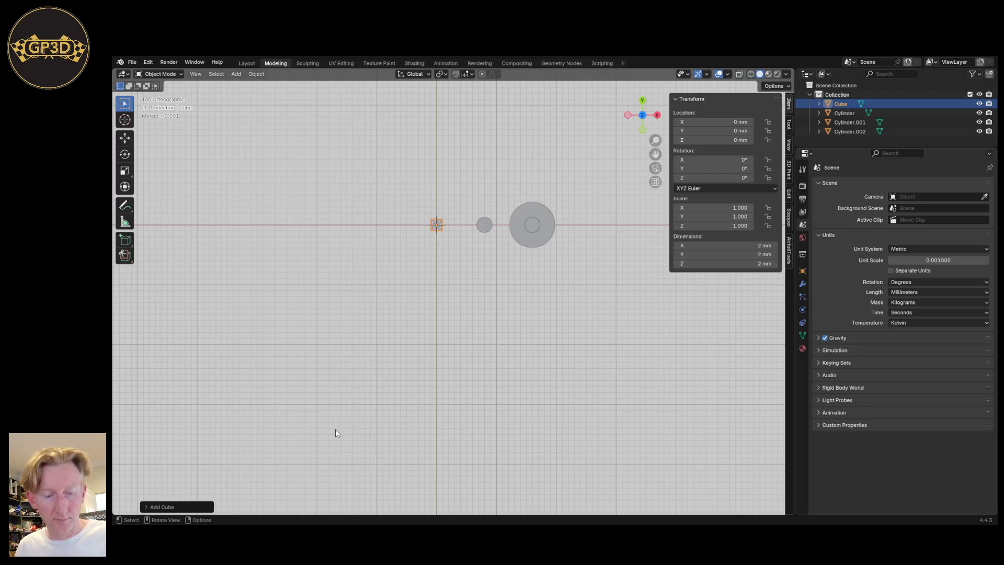
scroll(461, 245, up, 4)
shift+middle_drag(460, 247, 500, 288)
scroll(485, 325, up, 2)
shift+middle_drag(494, 247, 475, 334)
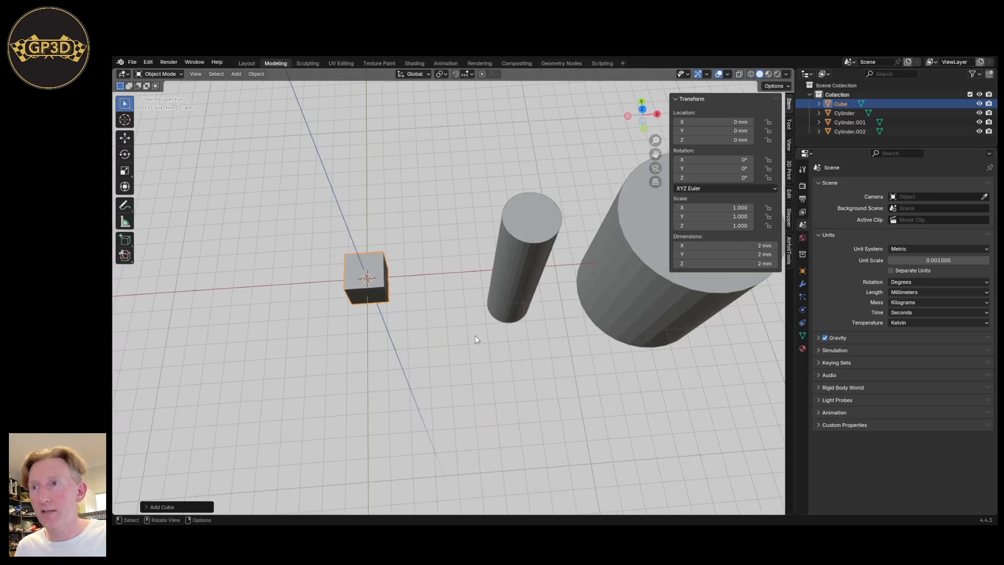
click(180, 76)
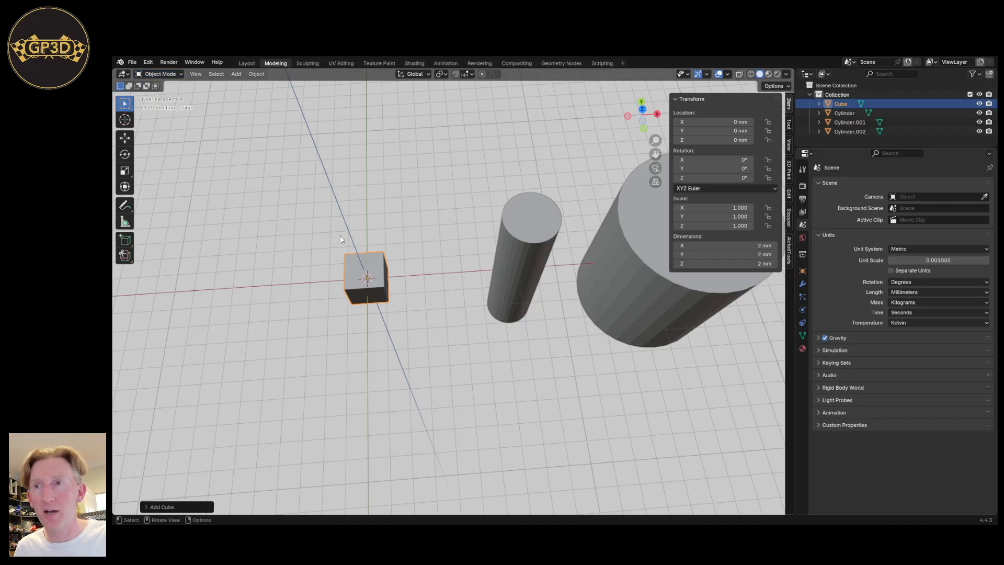
click(176, 75)
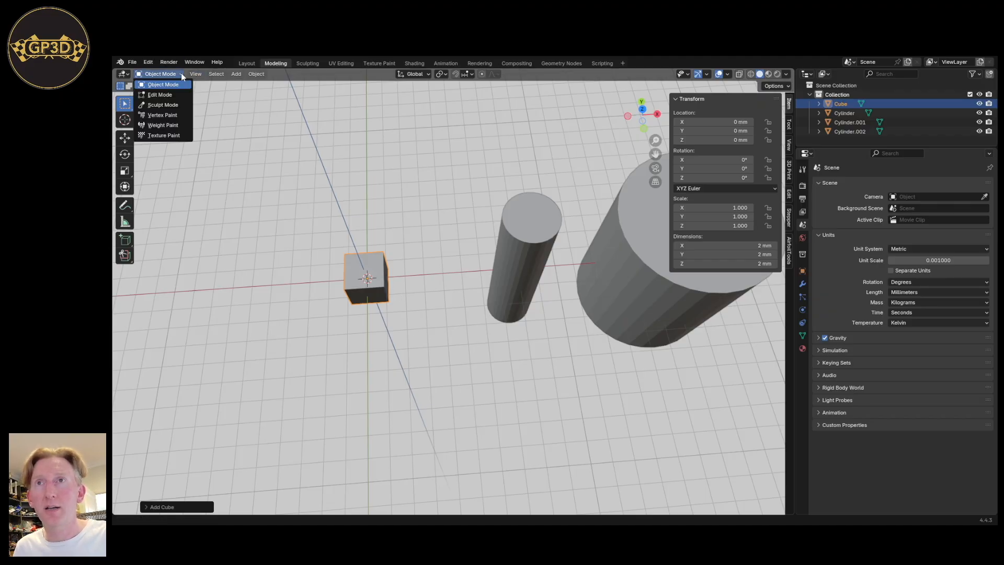
click(157, 95)
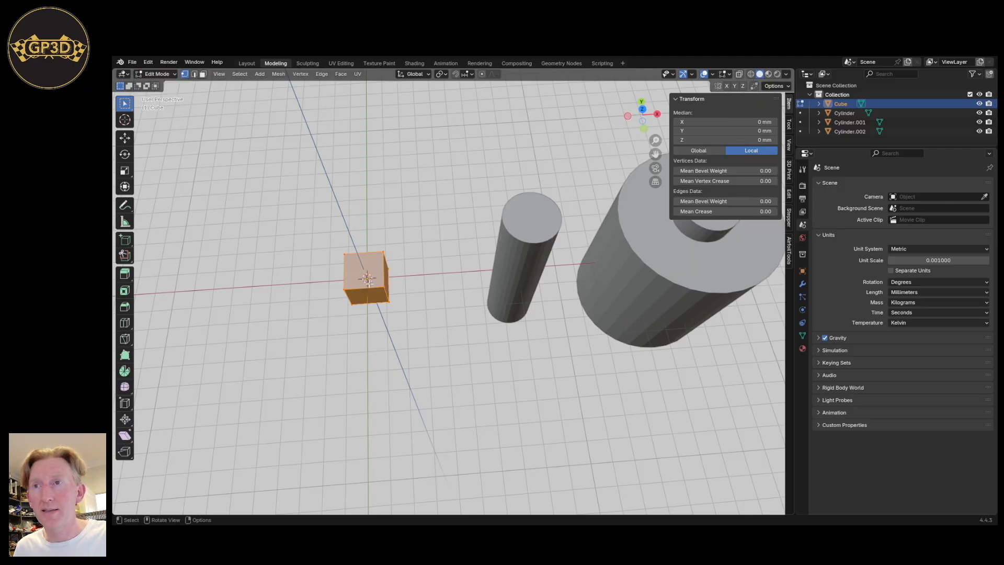
Replace the full selection with a single vertex, the cube's upper corner on the negative X, positive Y side.
scroll(389, 297, up, 5)
shift+middle_drag(389, 298, 406, 313)
scroll(475, 241, up, 1)
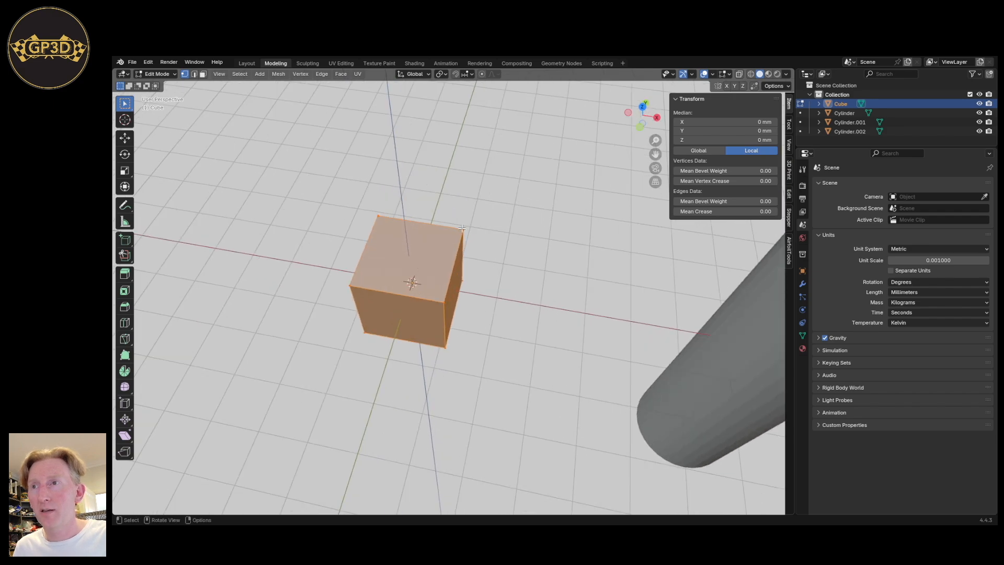
click(473, 232)
click(377, 216)
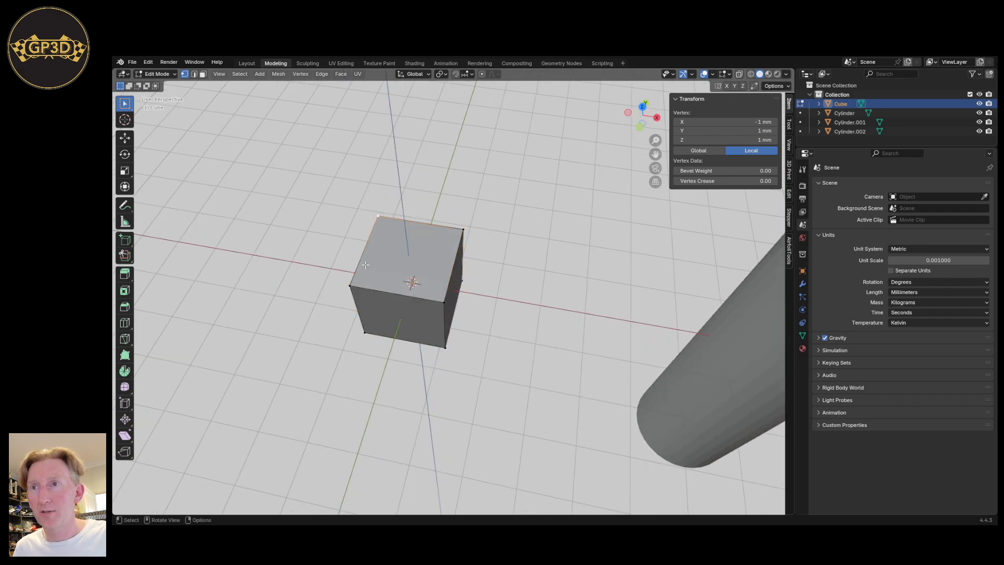
Select the cube's individual vertices one at a time, finishing with the upper corner on the positive X, negative Y side.
click(350, 285)
click(445, 300)
click(460, 282)
click(445, 302)
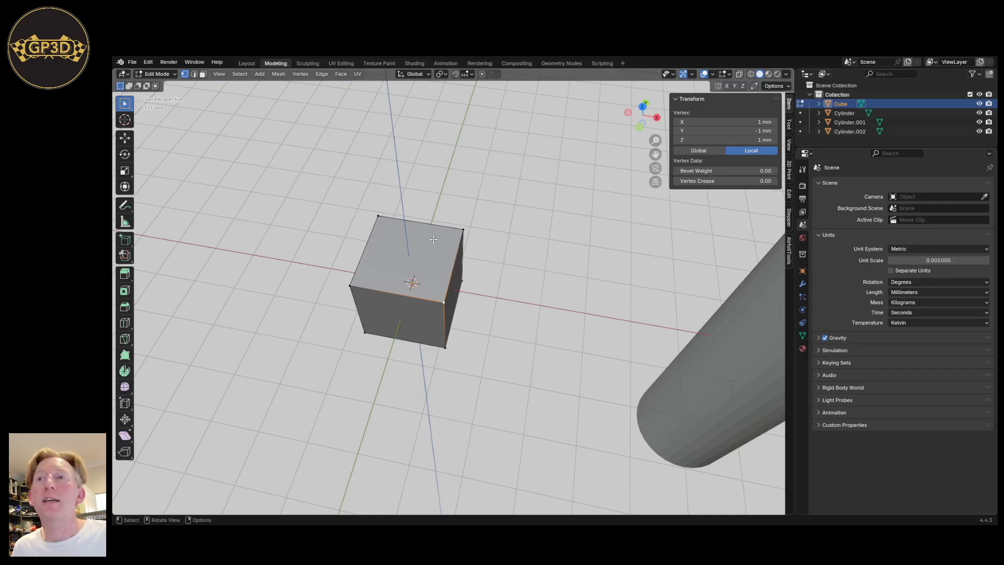
Switch to edge selection and select the cube's upper negative Y edge, followed by its upper negative X edge.
middle_drag(395, 337, 348, 269)
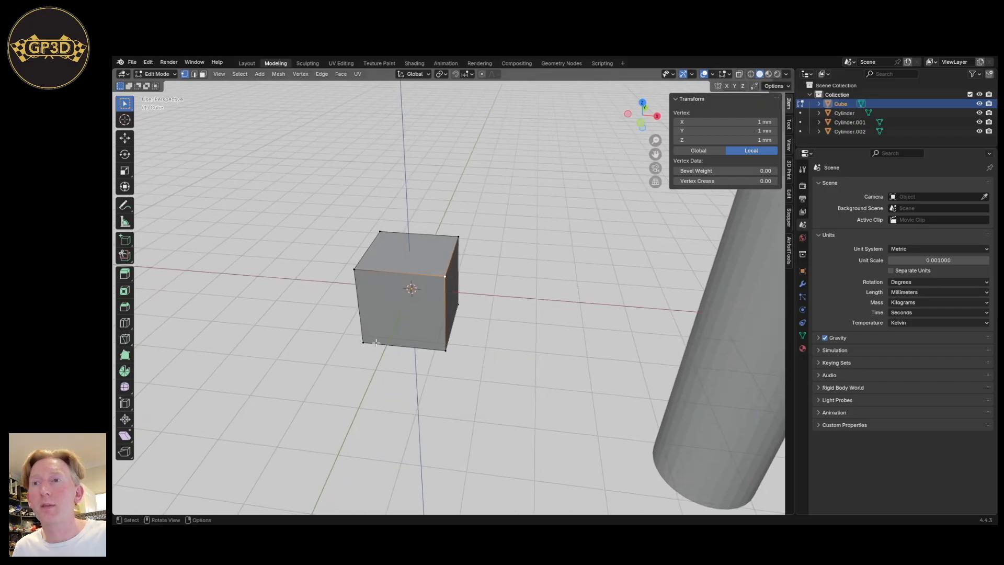
middle_drag(480, 310, 458, 321)
scroll(458, 319, up, 1)
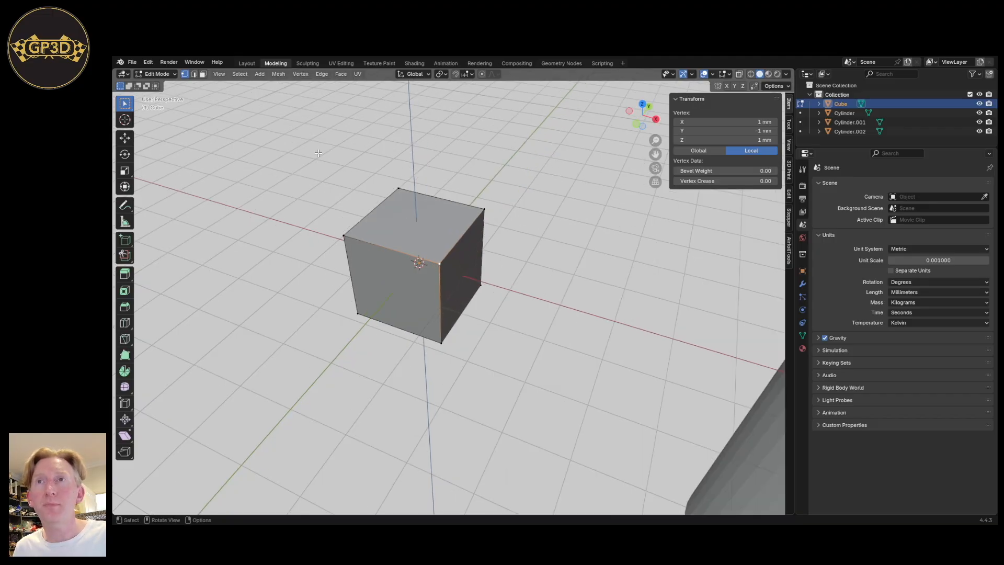
click(194, 74)
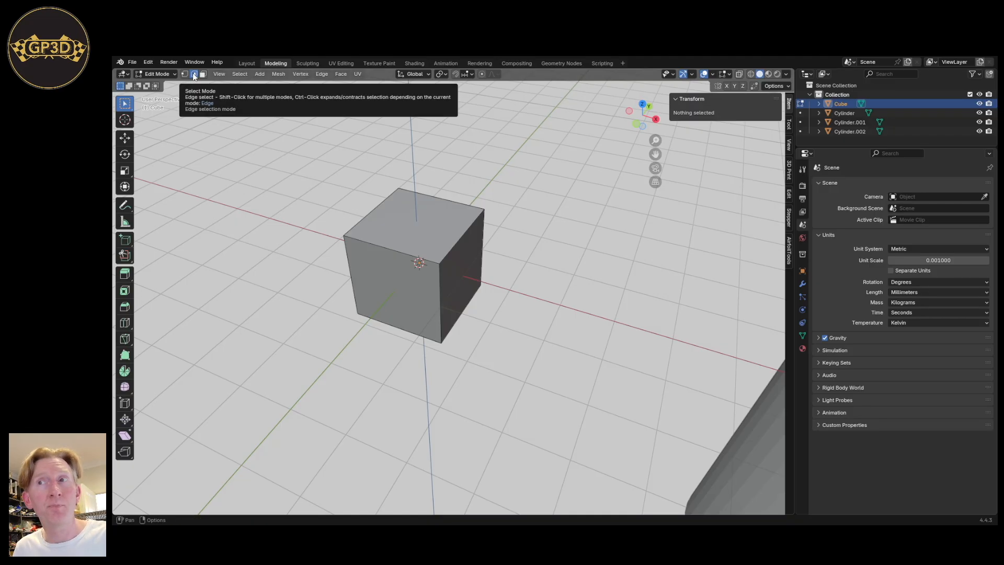
click(399, 253)
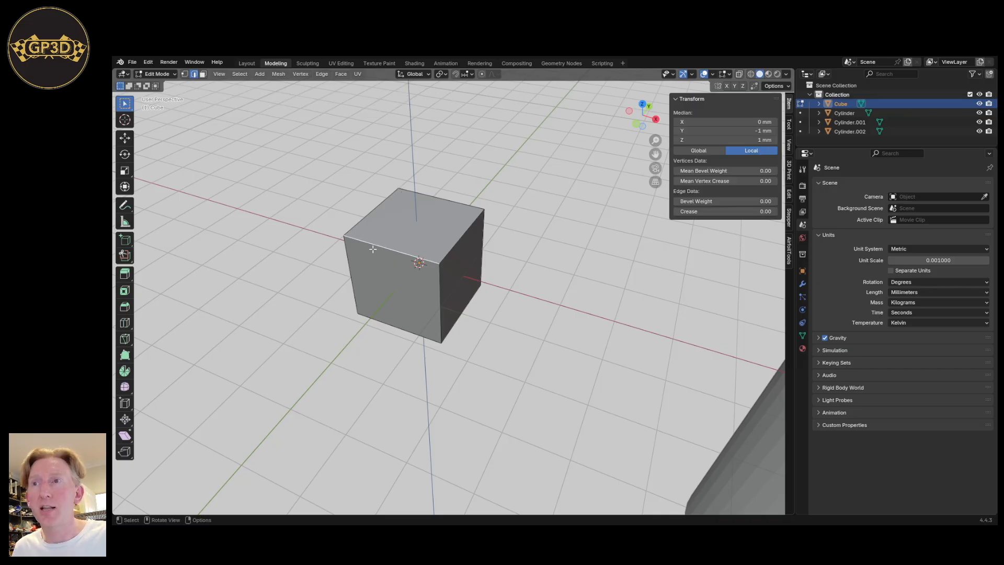
click(395, 197)
click(381, 202)
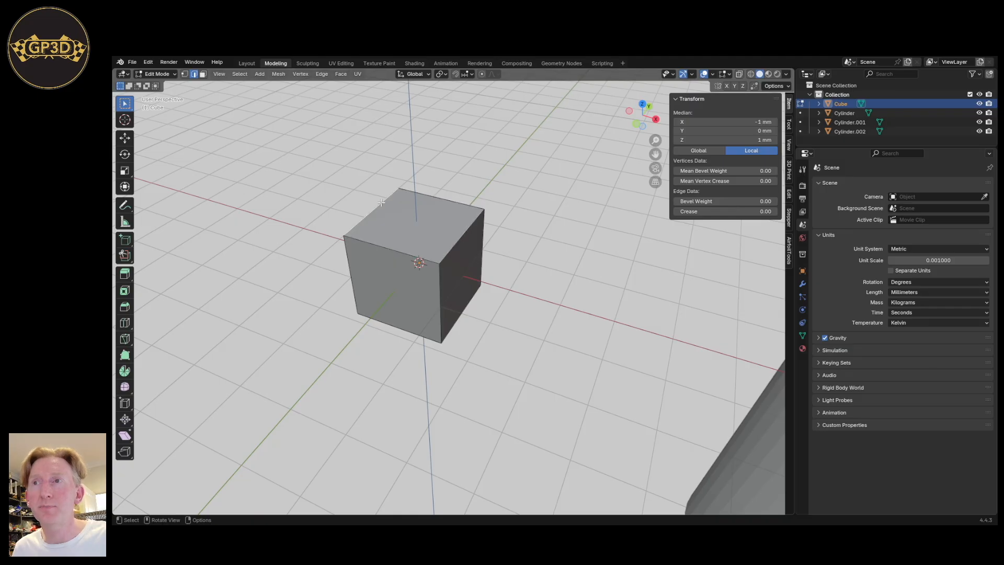
Switch to face selection and select the cube's visible faces individually, finishing with the negative Y side face.
click(203, 74)
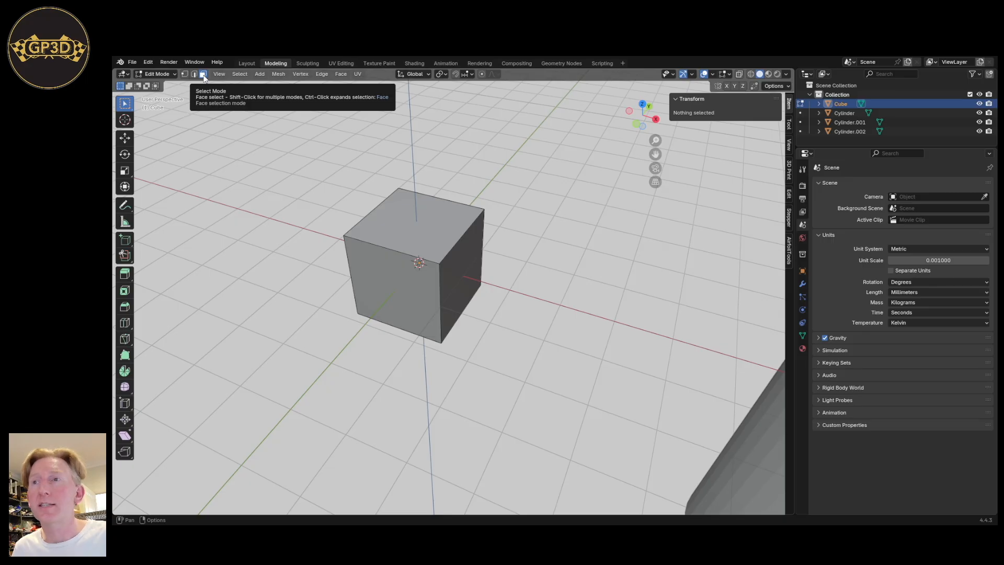
click(423, 226)
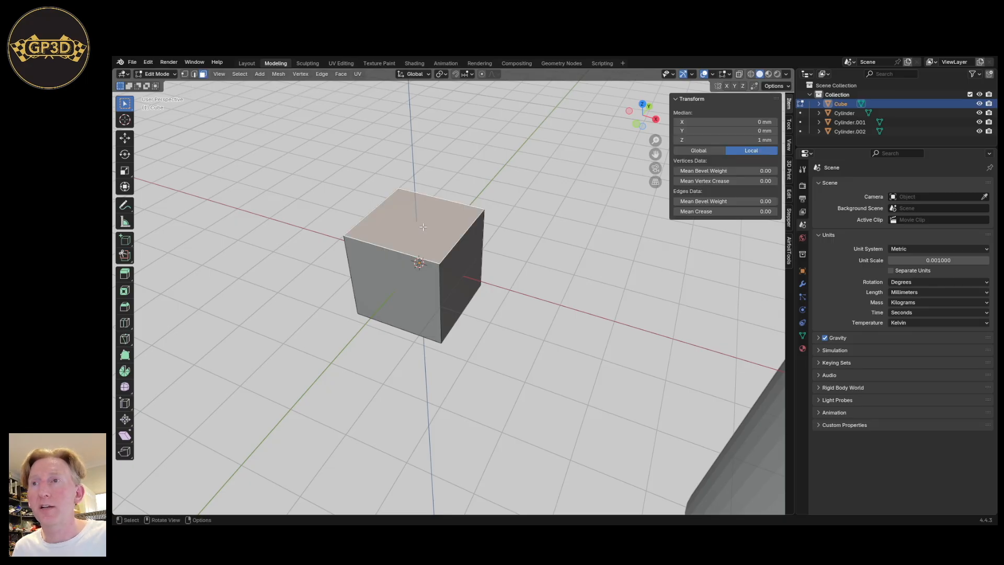
click(405, 296)
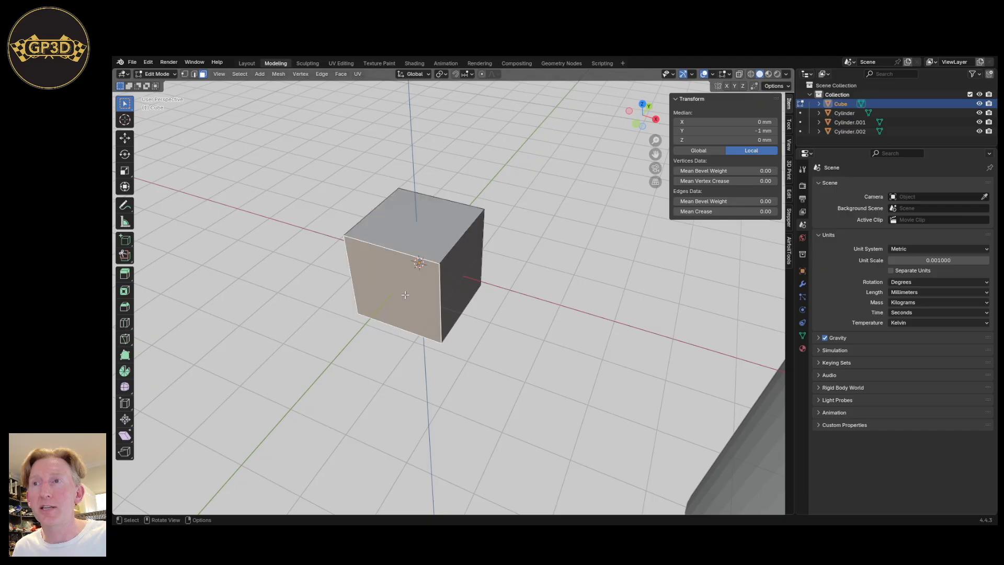
click(459, 250)
click(457, 241)
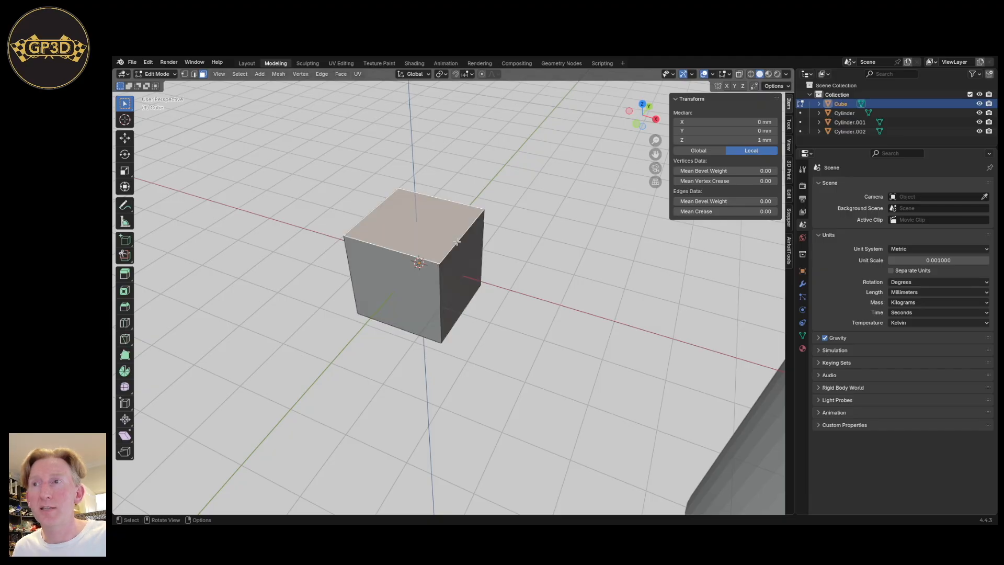
click(438, 264)
click(404, 232)
click(396, 289)
click(456, 277)
middle_drag(411, 293, 400, 296)
click(323, 282)
click(396, 281)
middle_drag(479, 252, 424, 282)
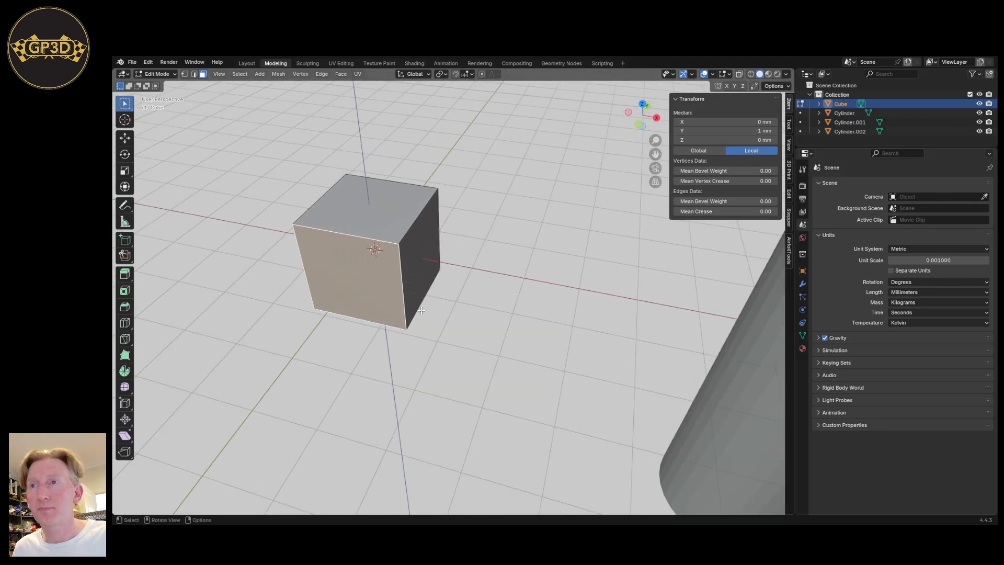
Return to vertex selection, pick the upper positive X, negative Y corner, and extend the selection to the whole cube.
click(185, 73)
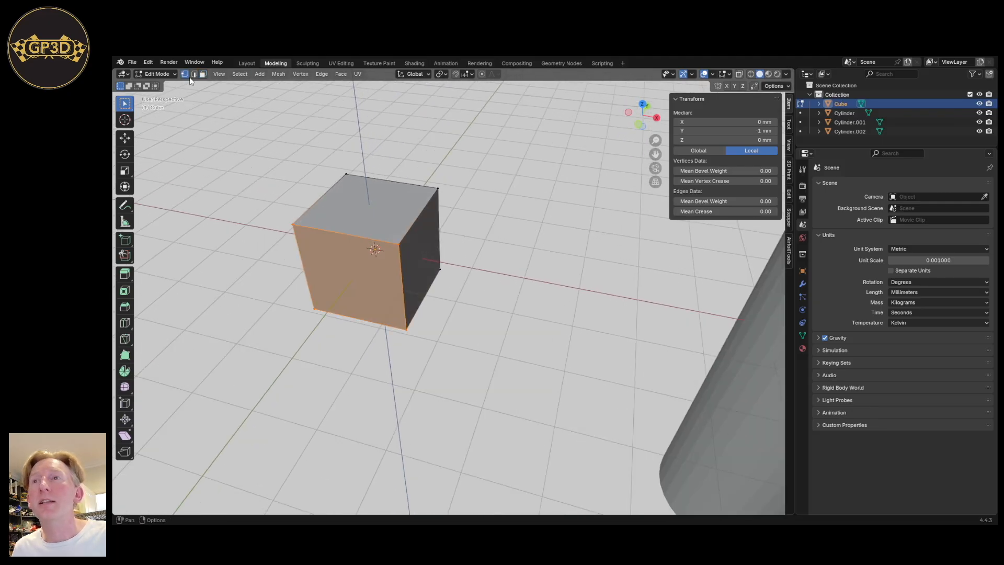
click(399, 243)
scroll(418, 282, down, 7)
middle_drag(439, 314, 430, 305)
scroll(428, 304, up, 4)
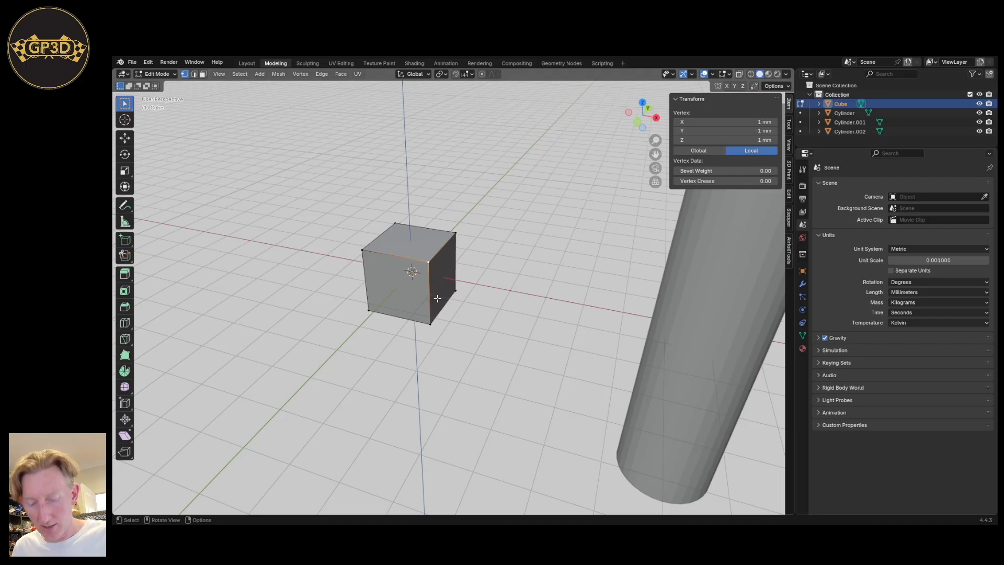
key(a)
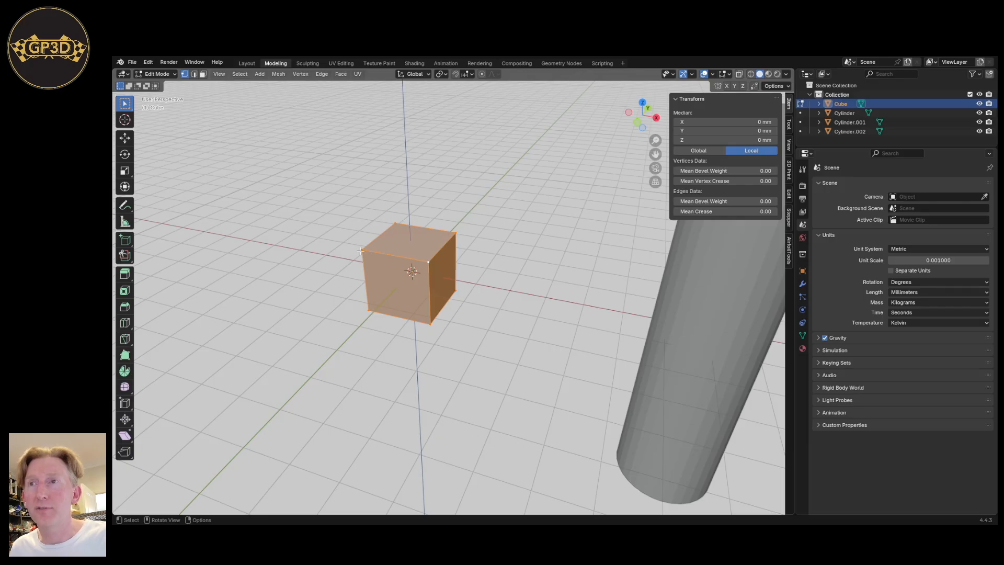
Box-select the cube's four upper vertices and add the lower vertices until all eight are selected.
click(455, 281)
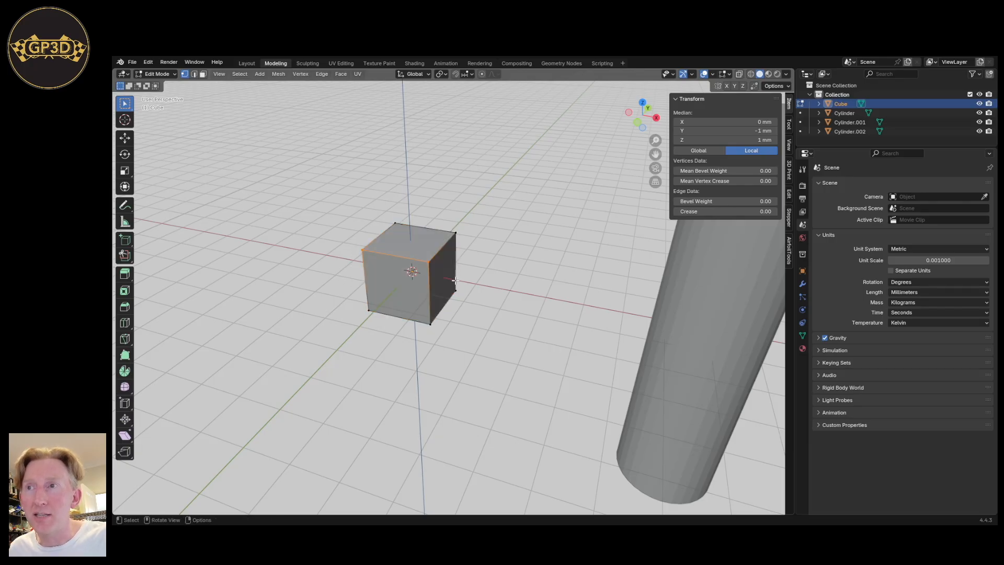
drag(358, 205, 475, 273)
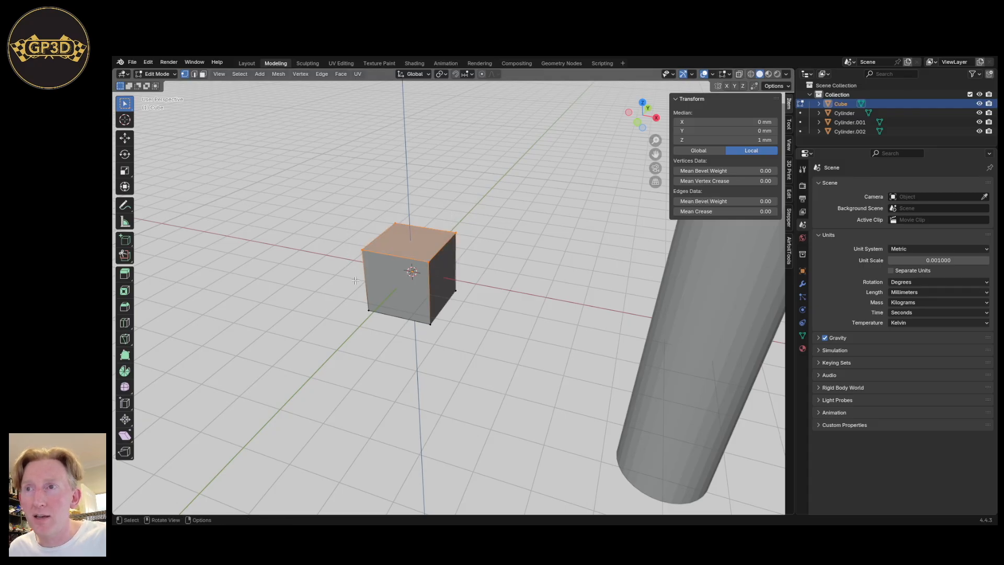
shift+drag(346, 298, 466, 394)
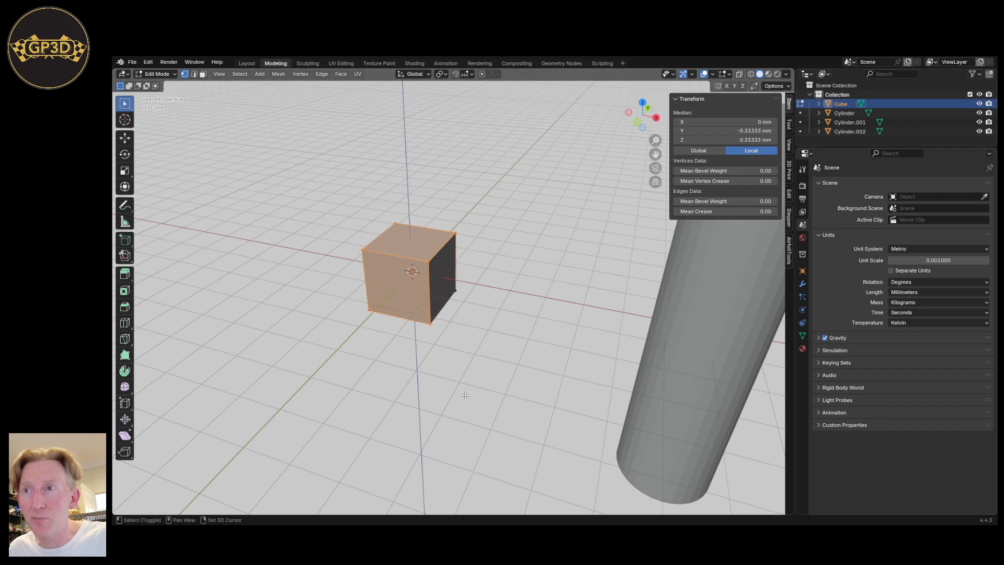
middle_drag(486, 385, 449, 397)
shift+click(512, 296)
middle_drag(413, 301, 492, 339)
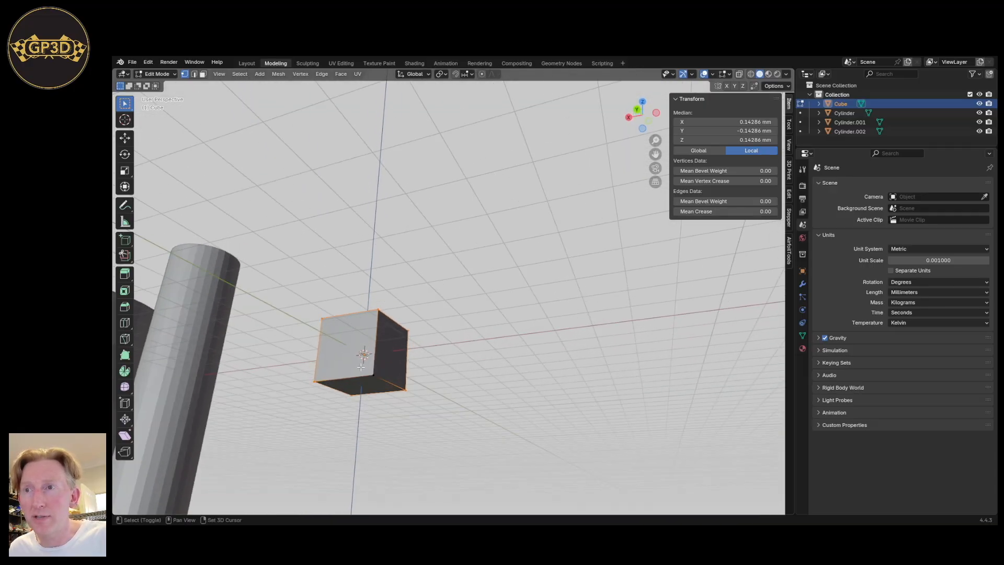
drag(360, 366, 388, 388)
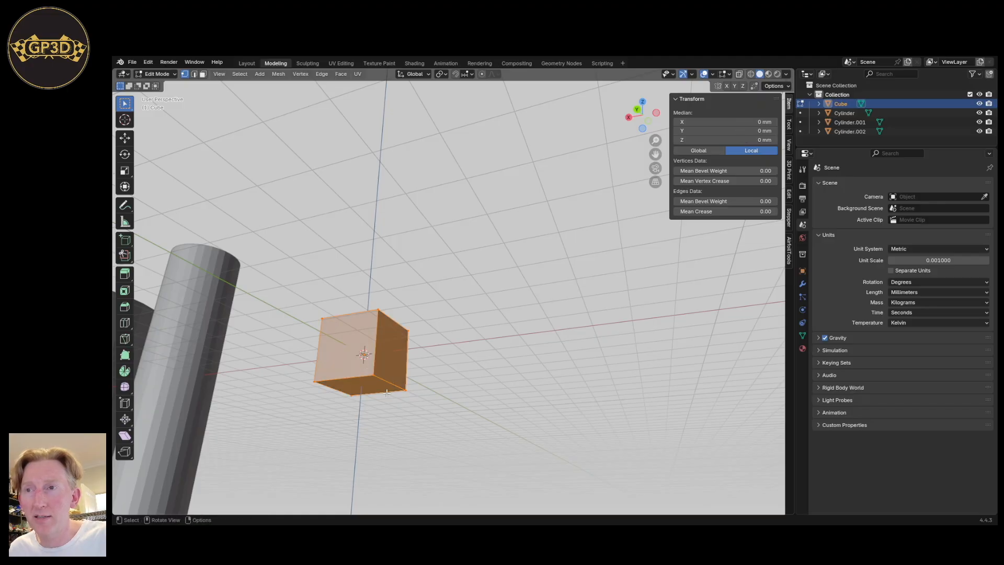
Inspect the fully selected cube and the neighbouring cylinders from several angles.
middle_drag(509, 324, 469, 390)
shift+middle_drag(680, 413, 523, 376)
scroll(520, 372, up, 4)
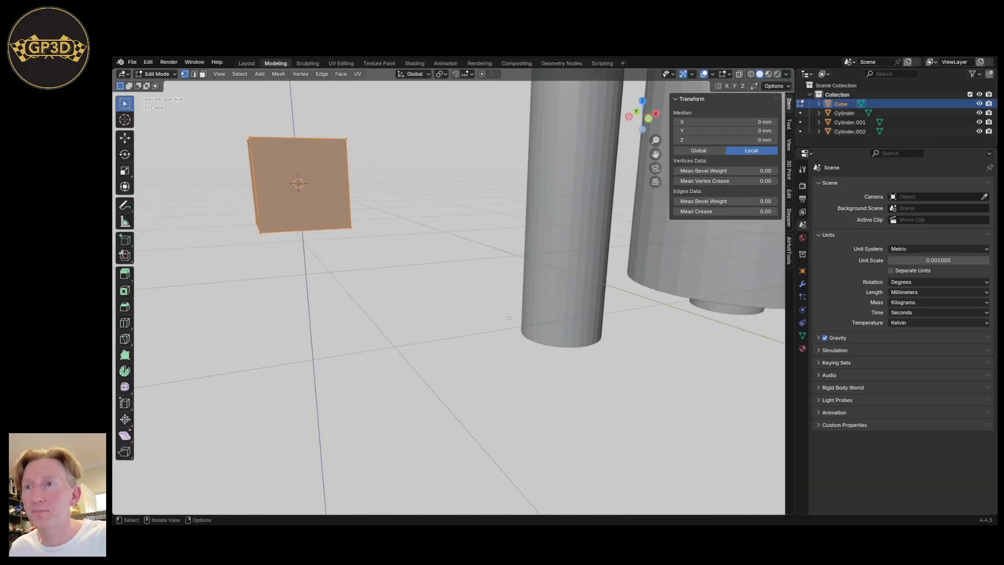
middle_drag(513, 323, 466, 324)
scroll(466, 325, down, 4)
shift+middle_drag(436, 221, 421, 312)
scroll(421, 313, up, 1)
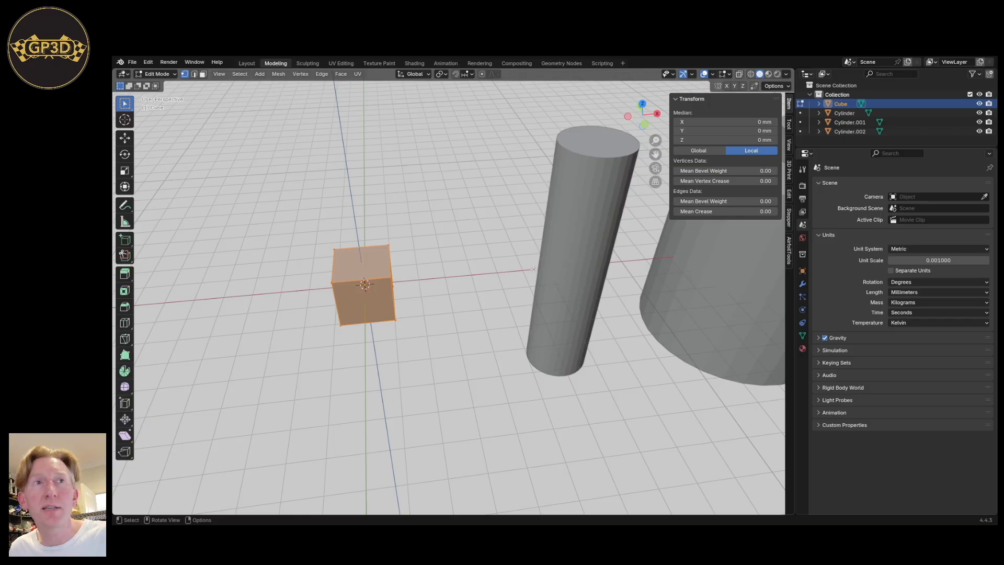
middle_drag(435, 303, 368, 278)
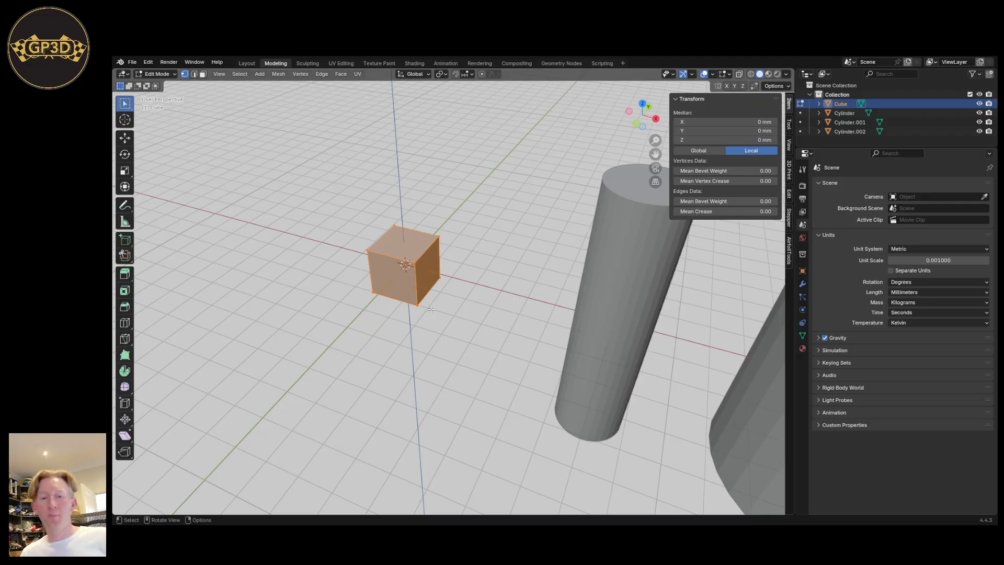
middle_drag(418, 273, 414, 267)
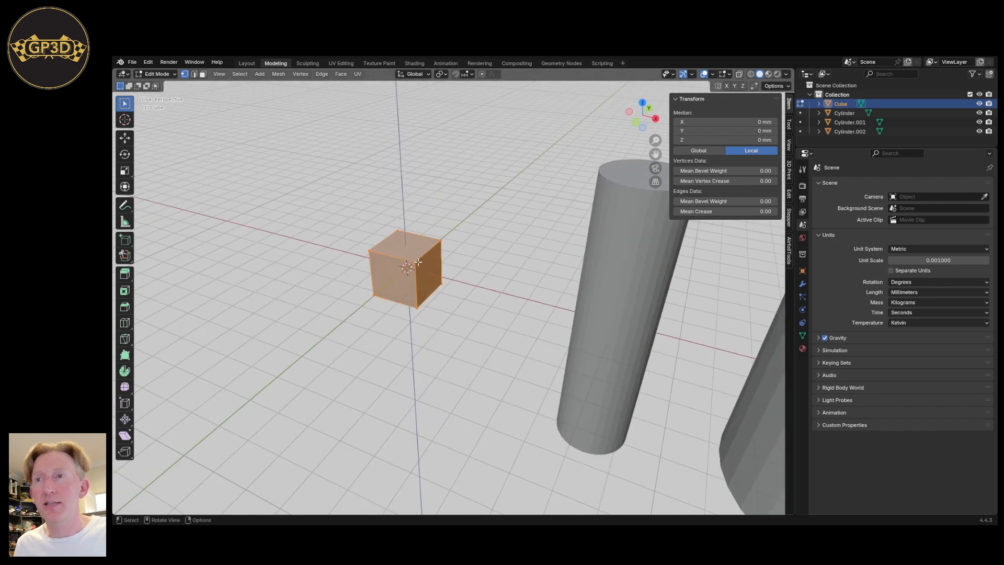
Select the cube's entire mesh and, in top view, move it -1 mm along the Y axis.
click(417, 262)
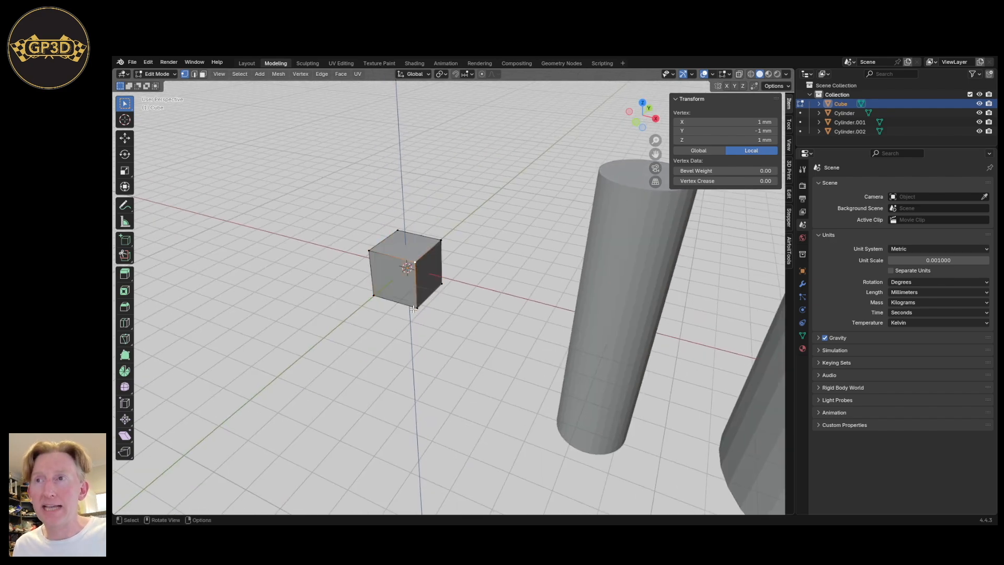
key(a)
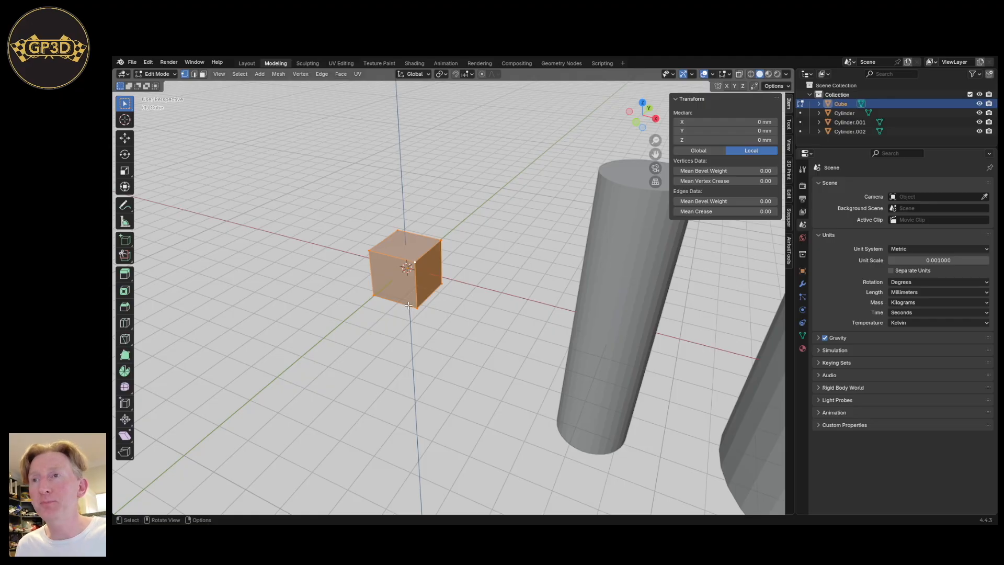
middle_drag(382, 302, 411, 316)
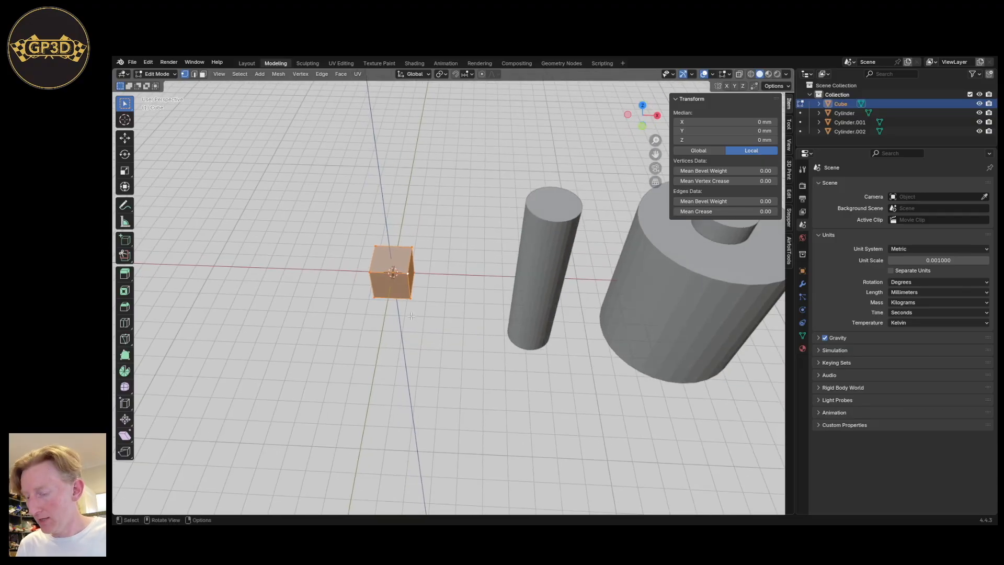
key(KP_7)
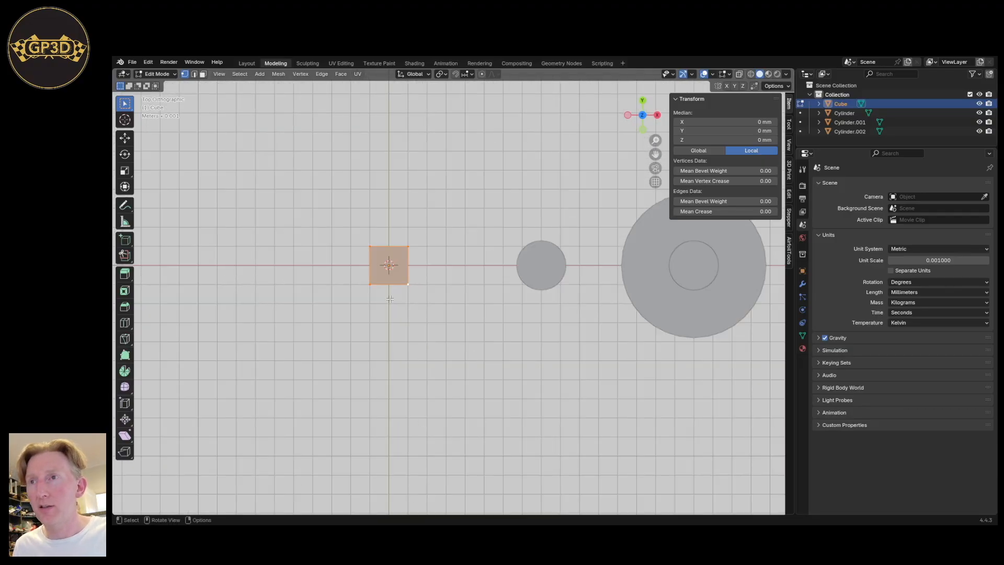
scroll(385, 286, up, 3)
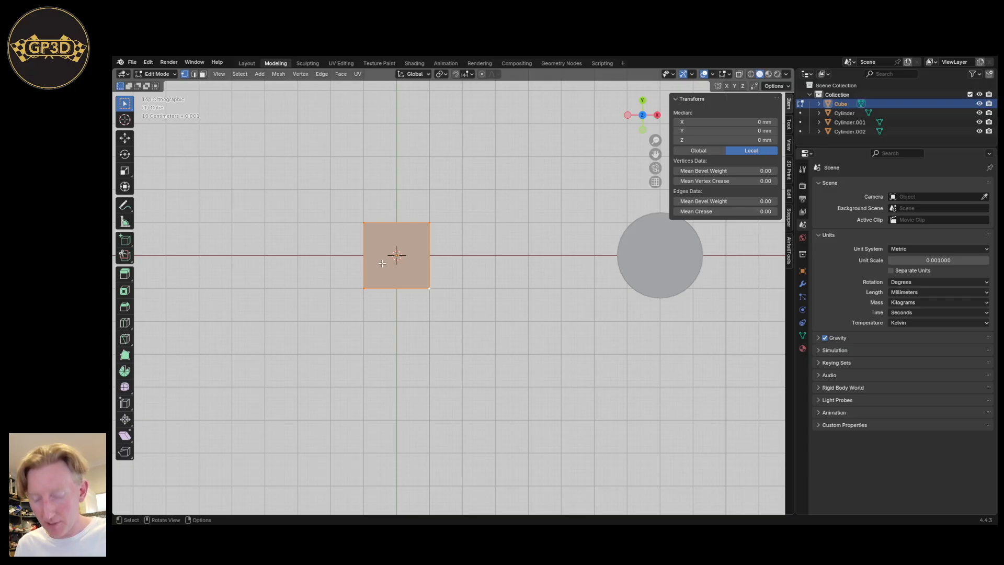
key(g)
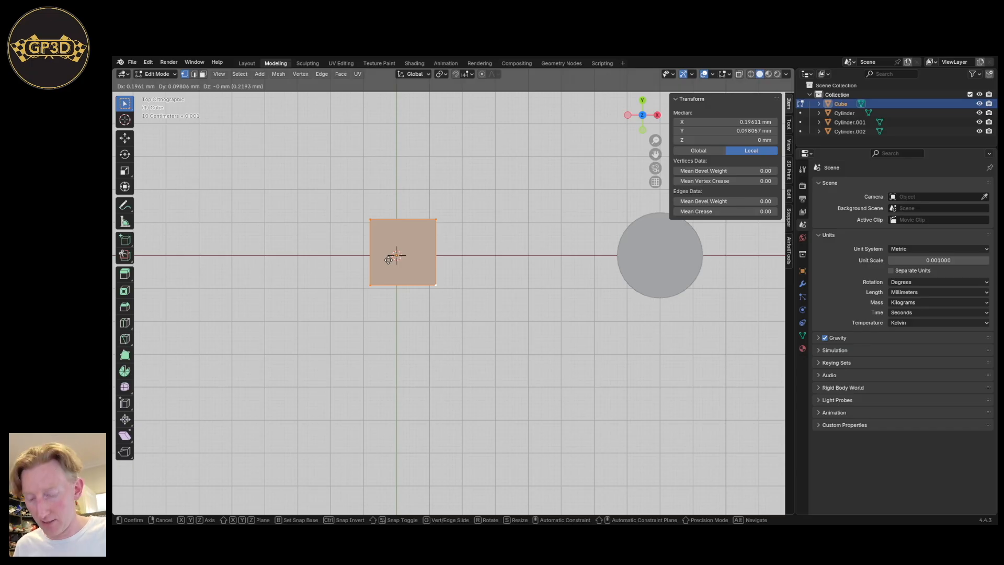
key(y)
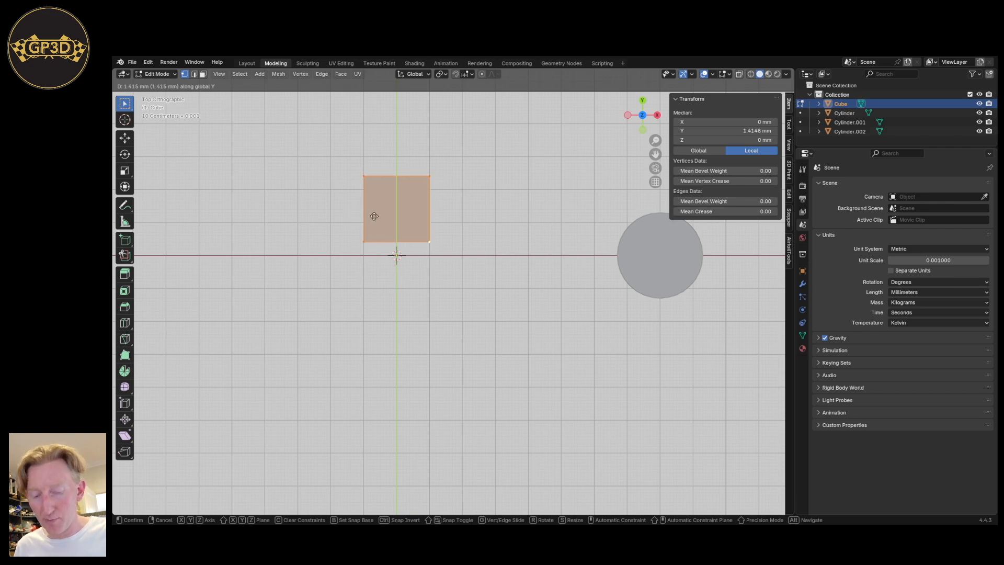
text(1)
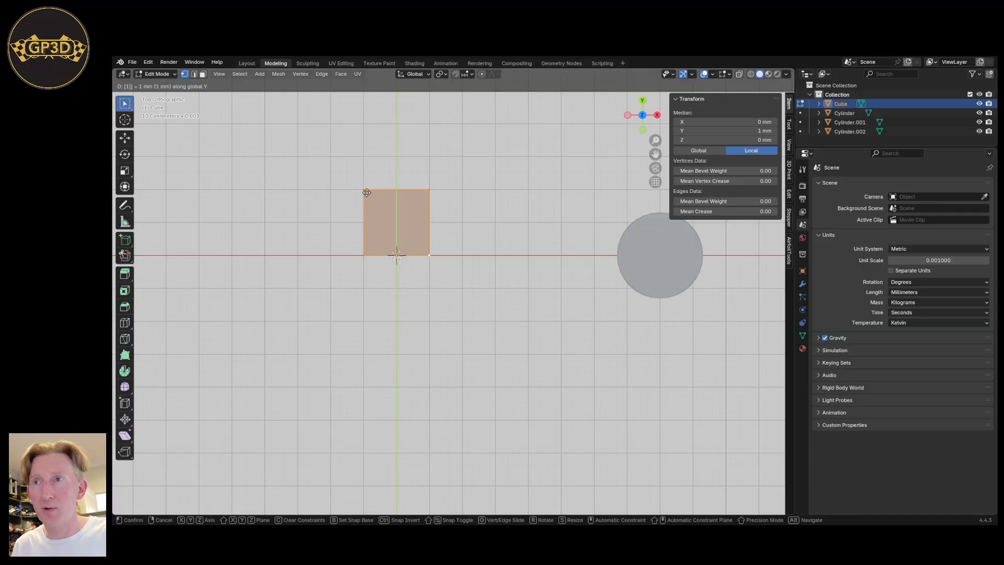
key(minus)
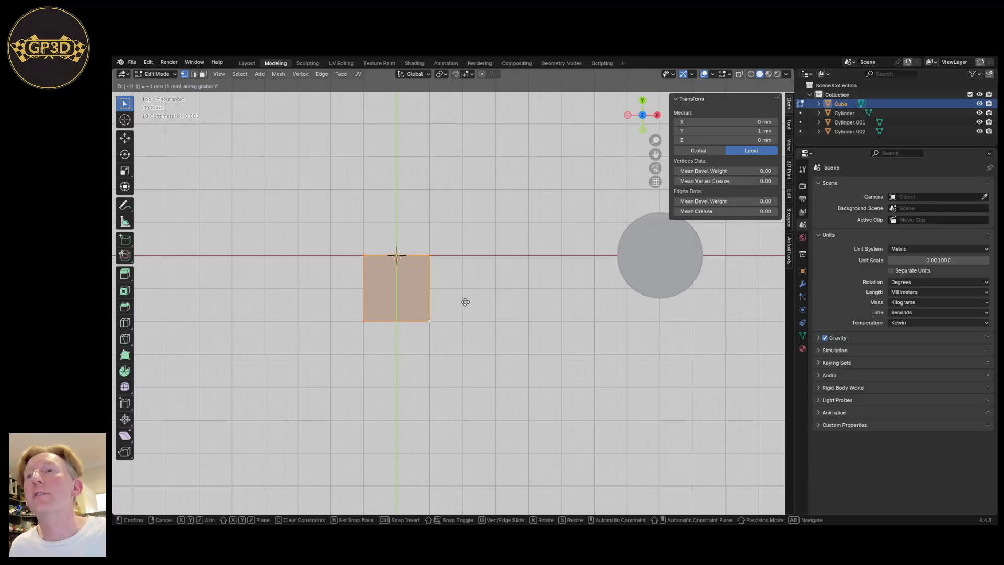
key(Return)
Examine where the object's origin sits relative to the shifted cube mesh.
middle_drag(457, 308, 382, 159)
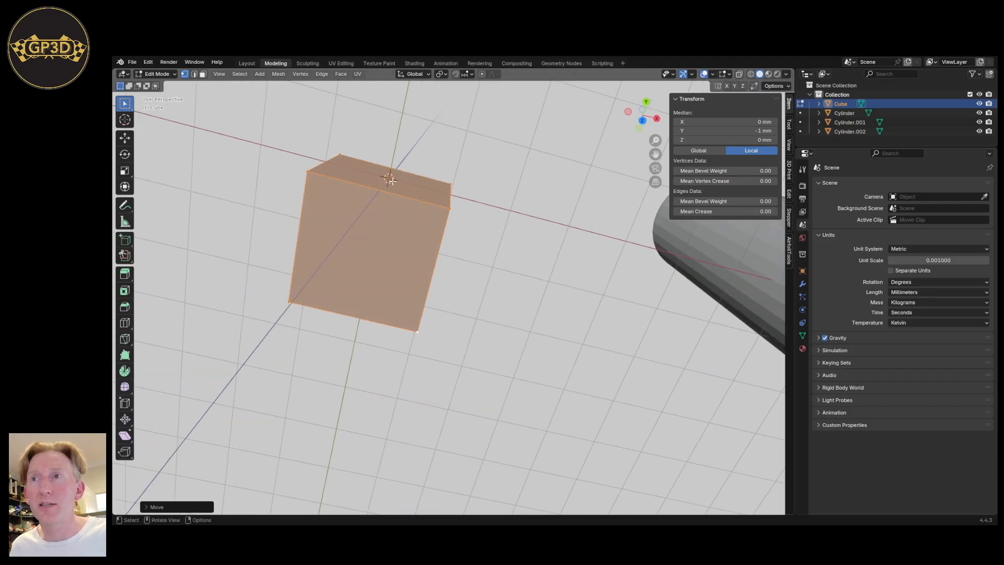
scroll(390, 180, up, 6)
scroll(401, 215, up, 1)
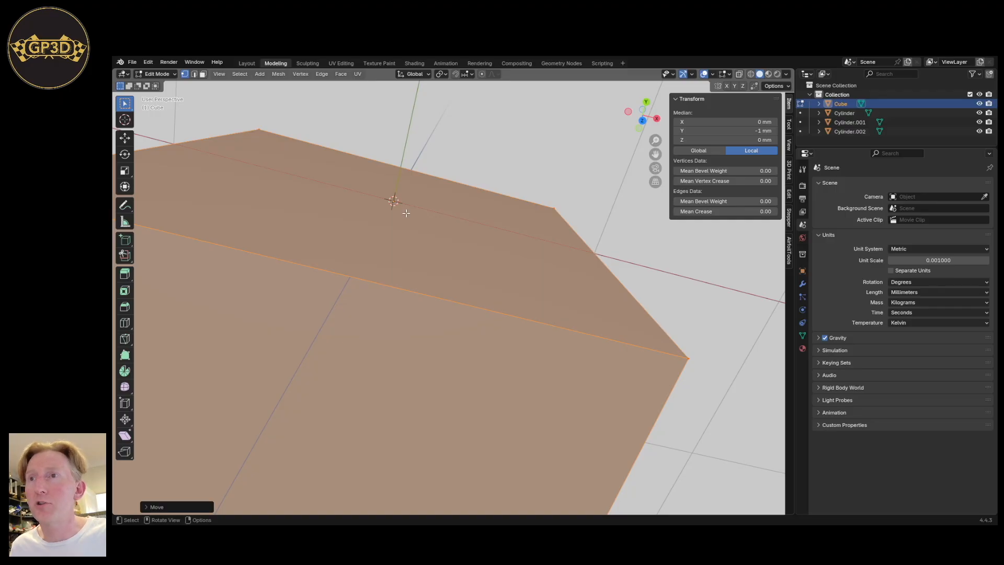
scroll(407, 211, down, 8)
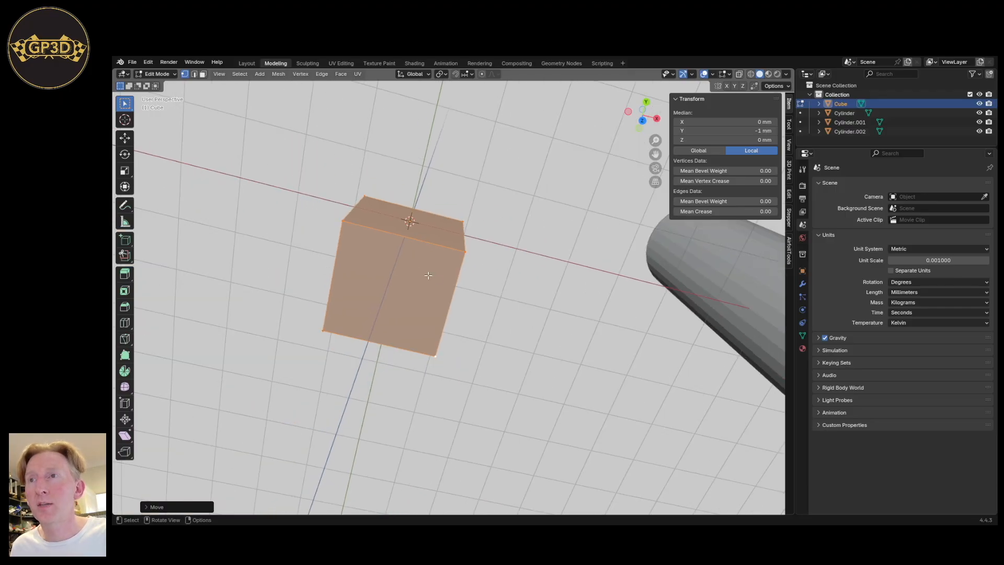
Leave Edit Mode, select the nearest cylinder and snap the 3D cursor to it.
key(Tab)
click(726, 294)
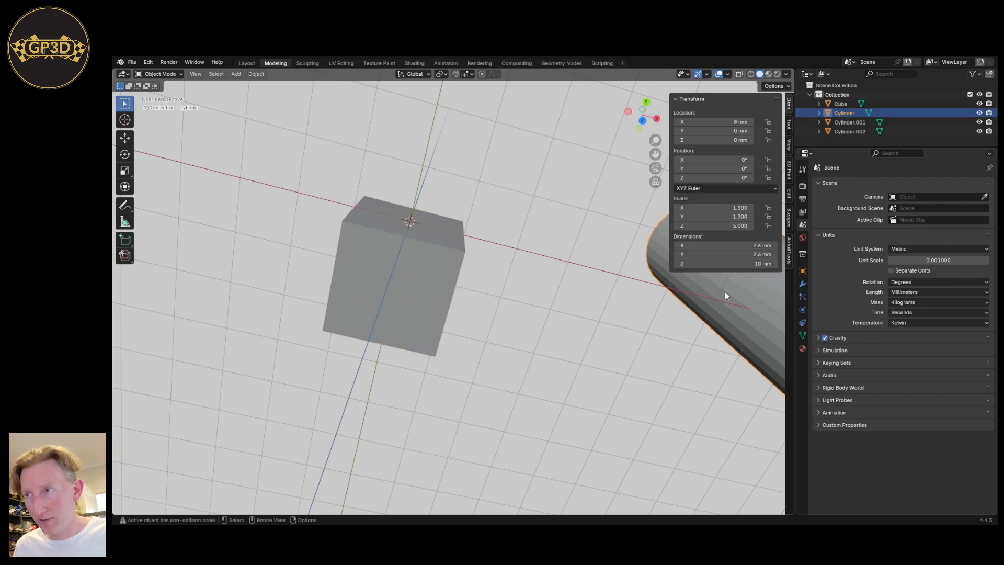
key(shift+s)
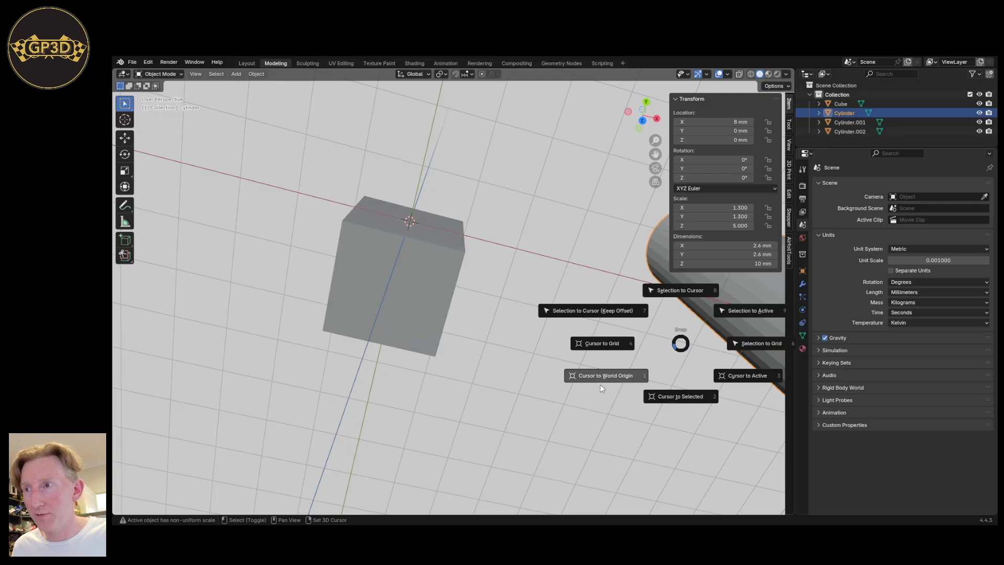
click(678, 396)
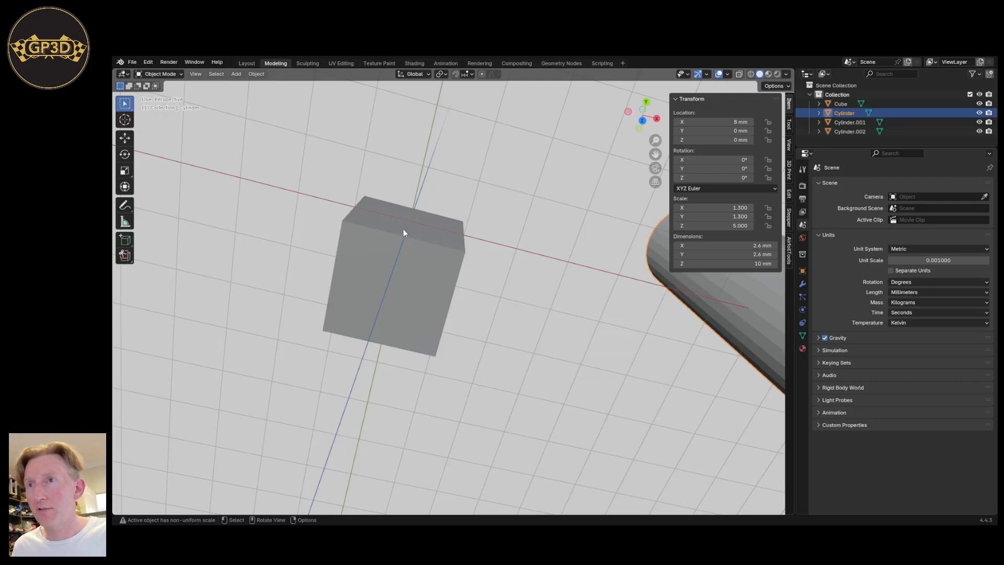
Select the cube and examine from several angles where its origin lies on the shifted mesh.
scroll(403, 228, up, 2)
click(450, 256)
scroll(447, 264, up, 4)
middle_drag(440, 226, 406, 209)
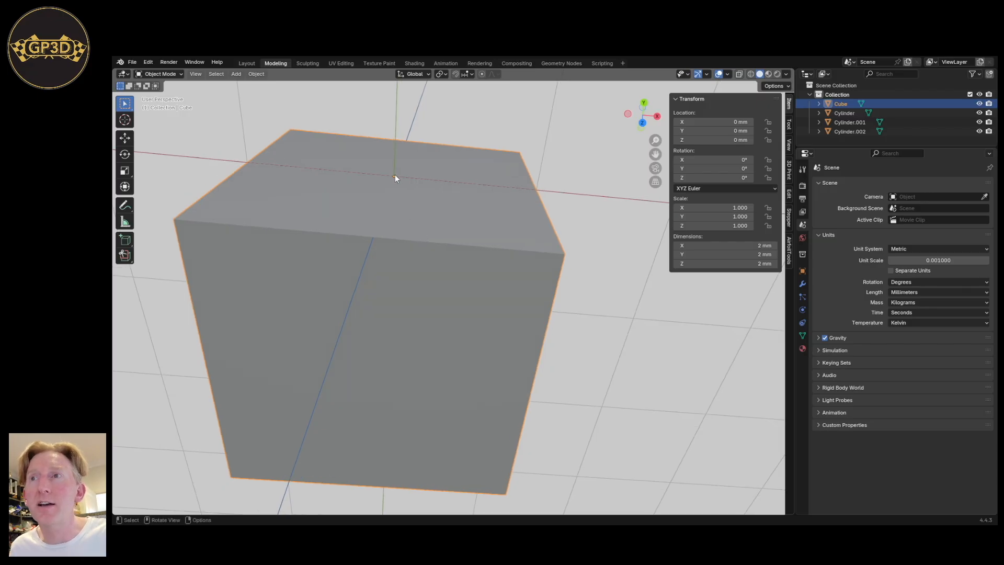
middle_drag(399, 181, 438, 311)
scroll(438, 311, down, 3)
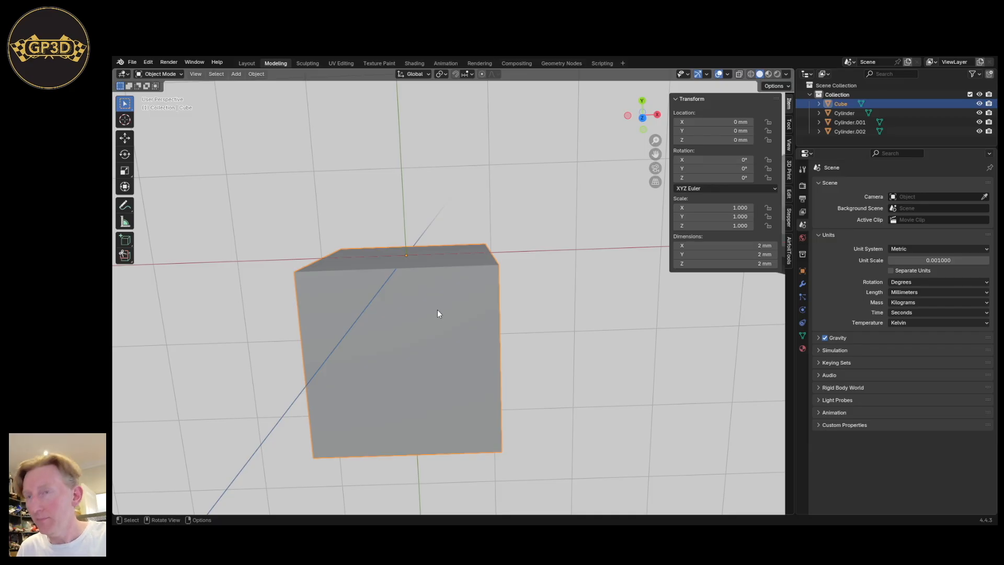
middle_drag(457, 290, 457, 254)
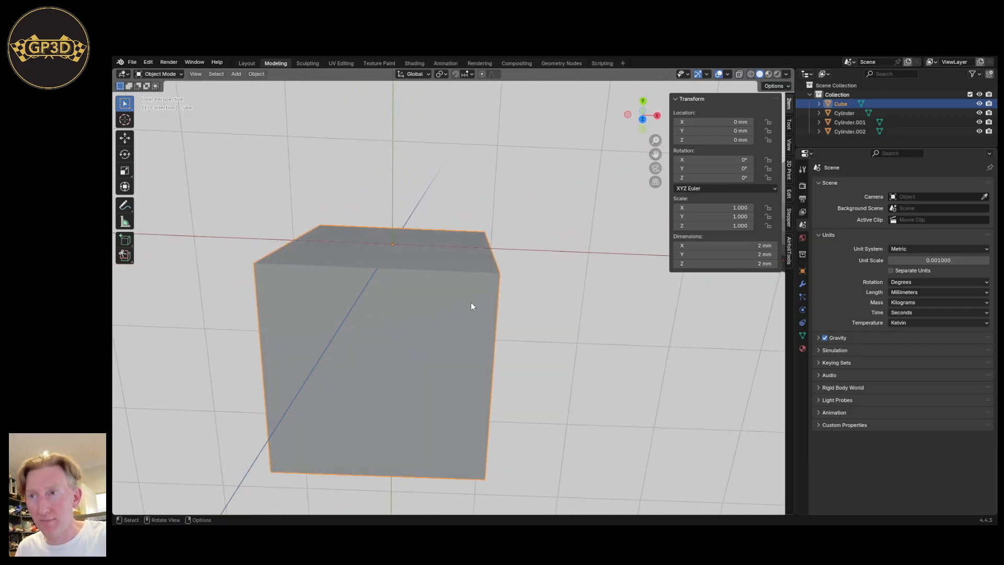
Undo the 3D cursor snap and the cube's mesh shift along Y, keeping the cube in Object Mode.
key(ctrl+z)
key(ctrl+z)
key(ctrl+z)
key(ctrl+z)
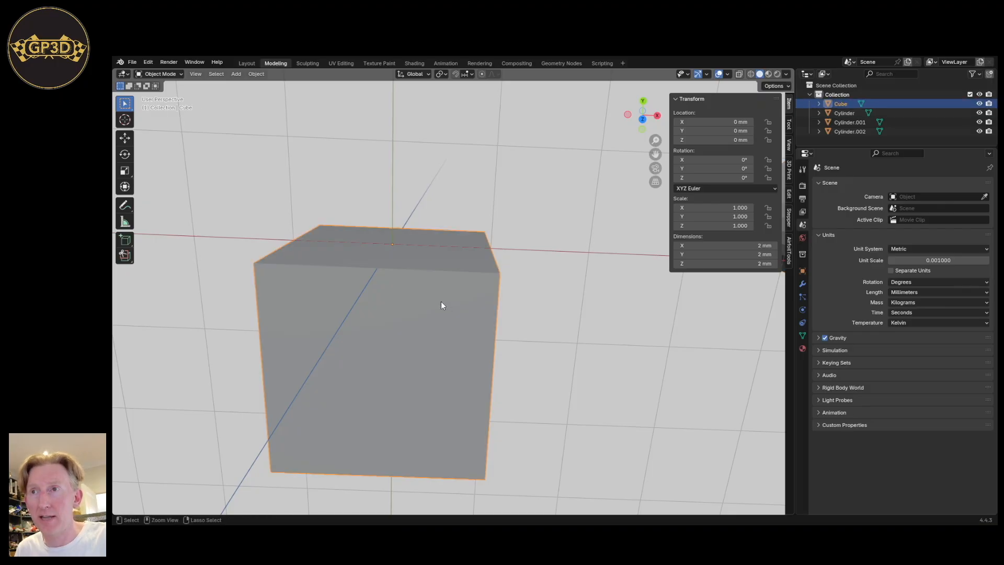
middle_drag(463, 290, 491, 295)
key(Tab)
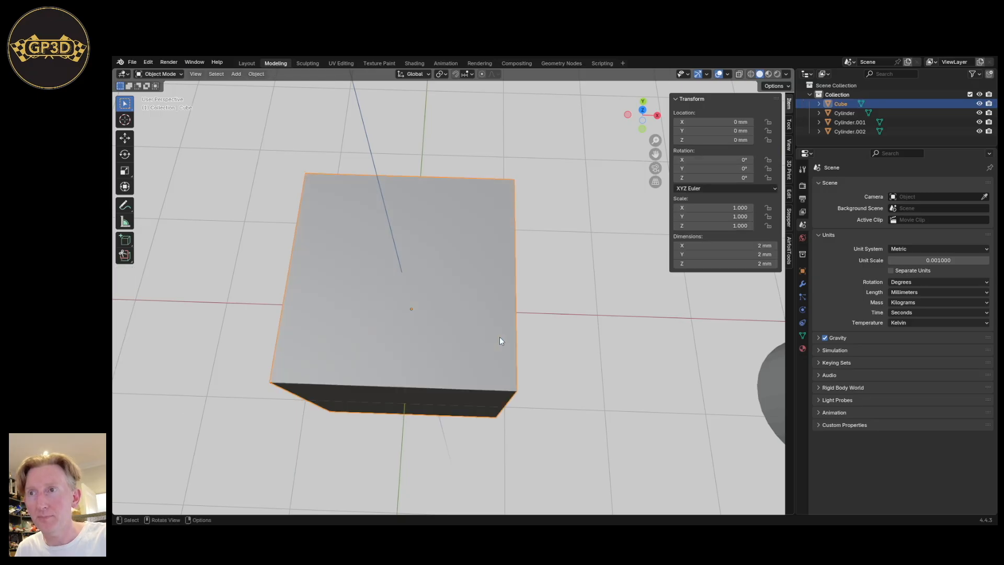
middle_drag(497, 361, 492, 348)
Toggle the cube between Object Mode and Edit Mode several times, finishing in Edit Mode.
click(178, 76)
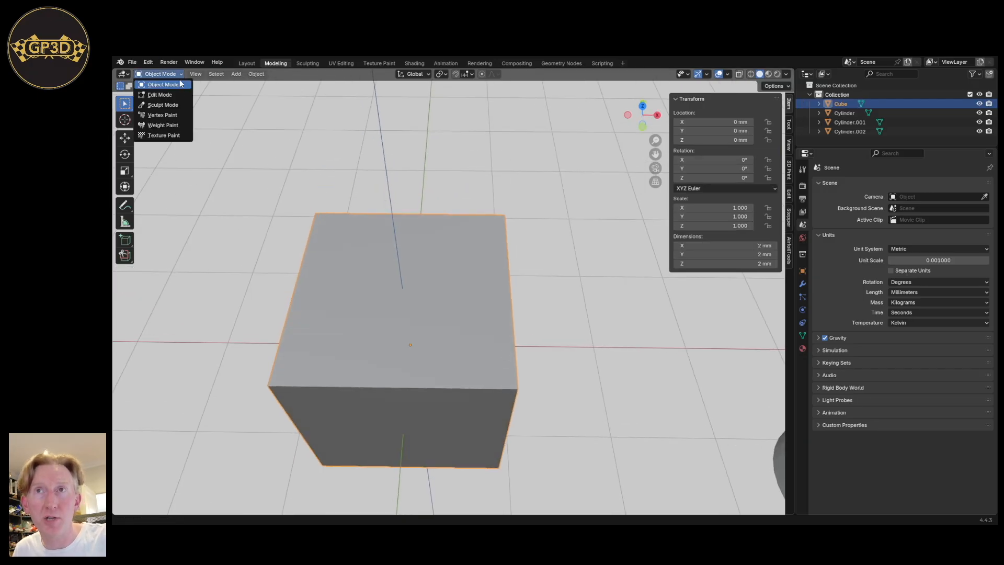
click(176, 74)
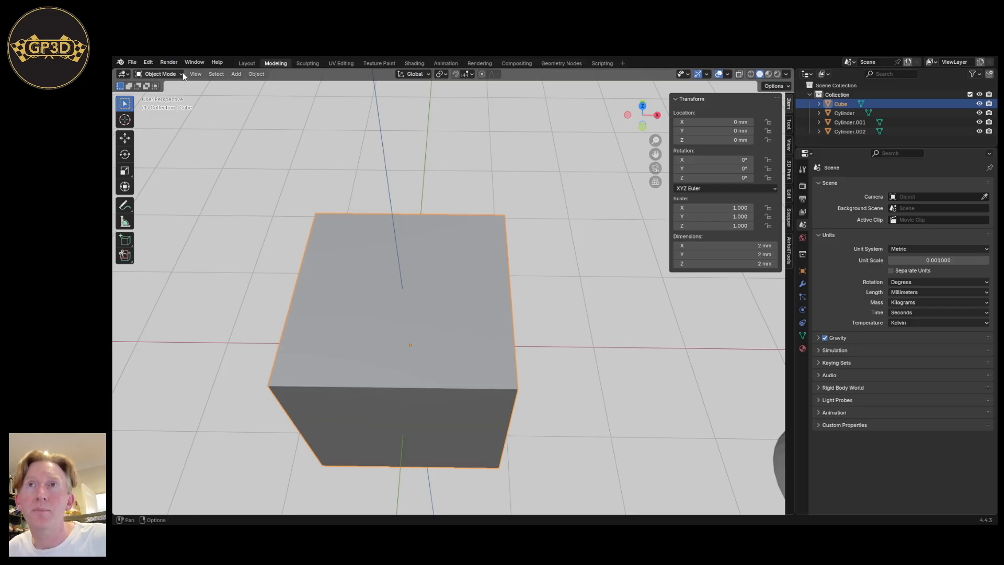
click(180, 74)
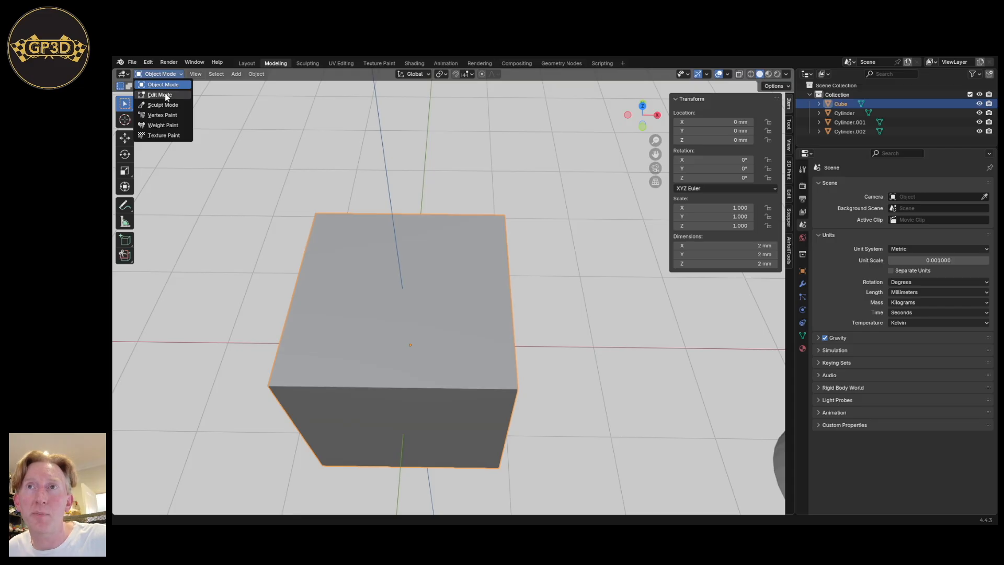
click(167, 95)
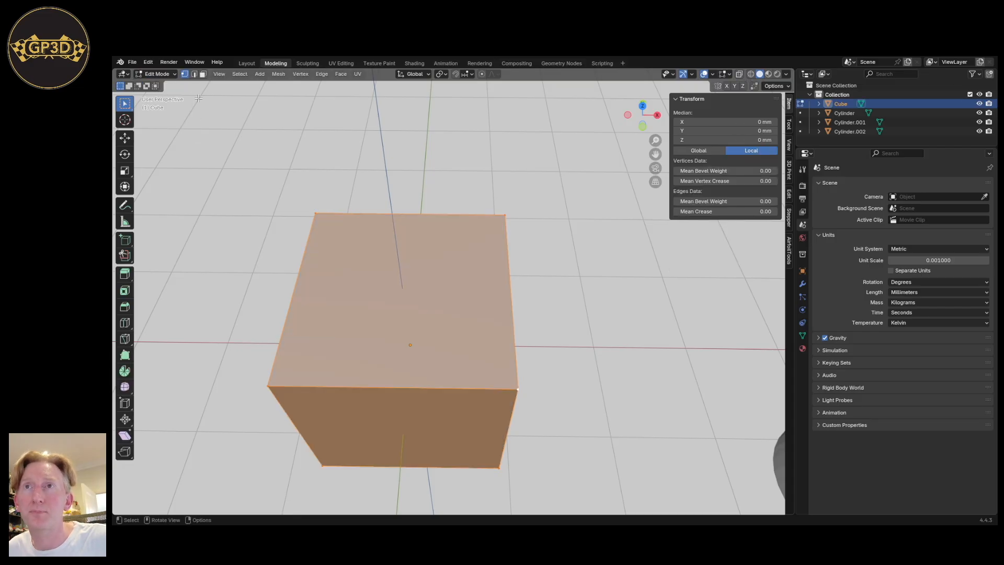
key(Tab)
key(Tab)
key(Tab)
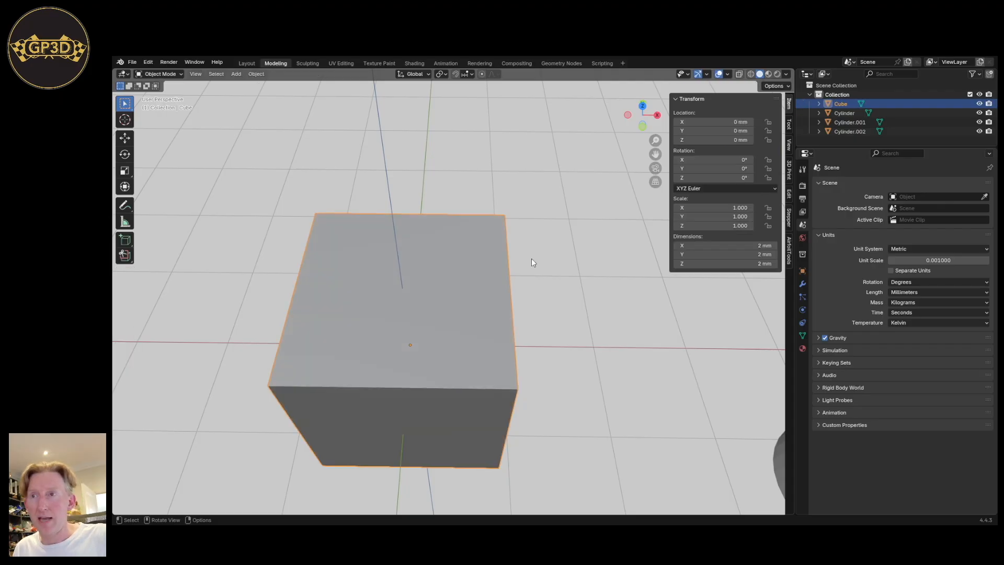
middle_drag(537, 263, 553, 351)
key(Tab)
key(KP_7)
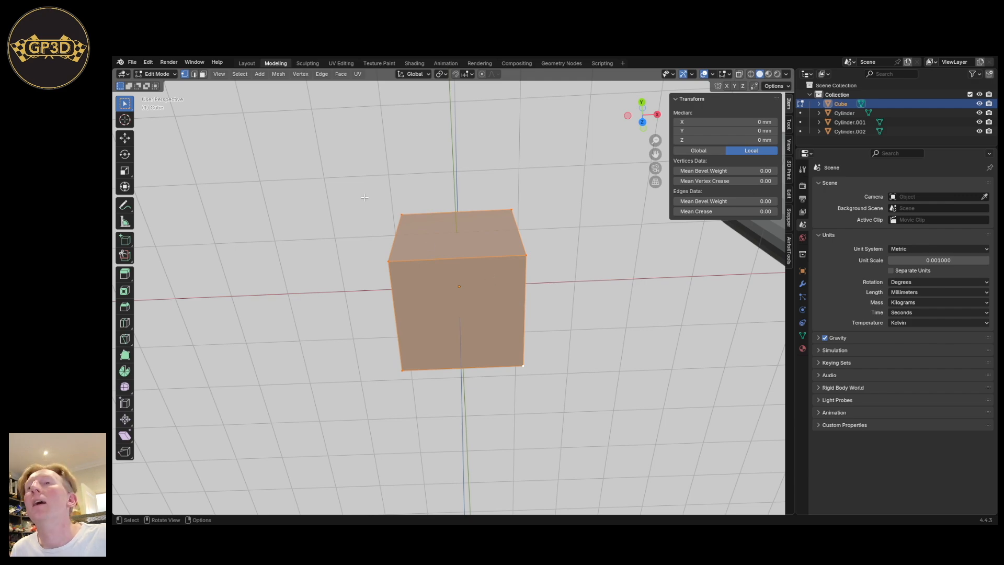
Box-select the four vertices of the cube's positive-Y face and snap the 3D cursor to the selection.
drag(329, 163, 541, 269)
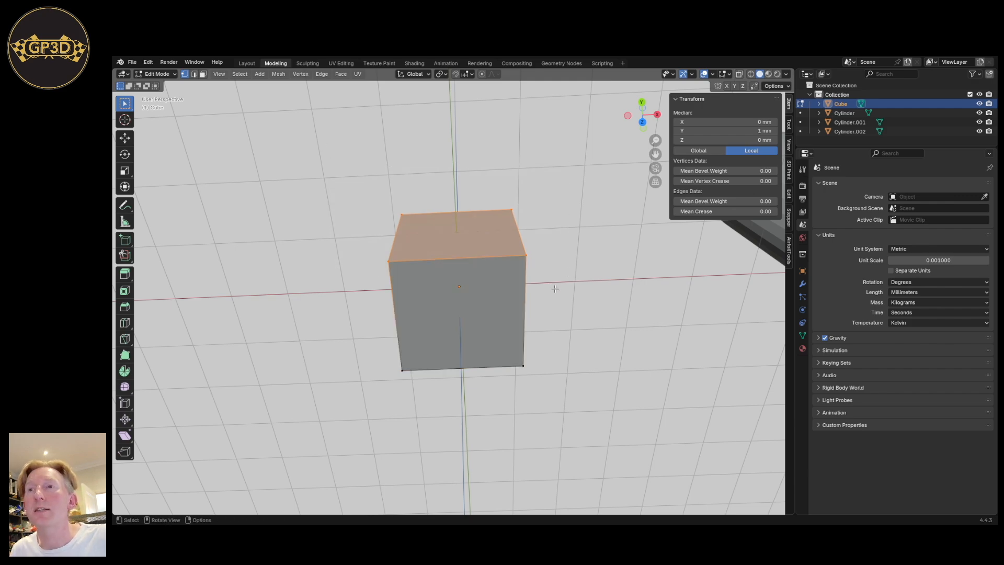
middle_drag(538, 343, 562, 450)
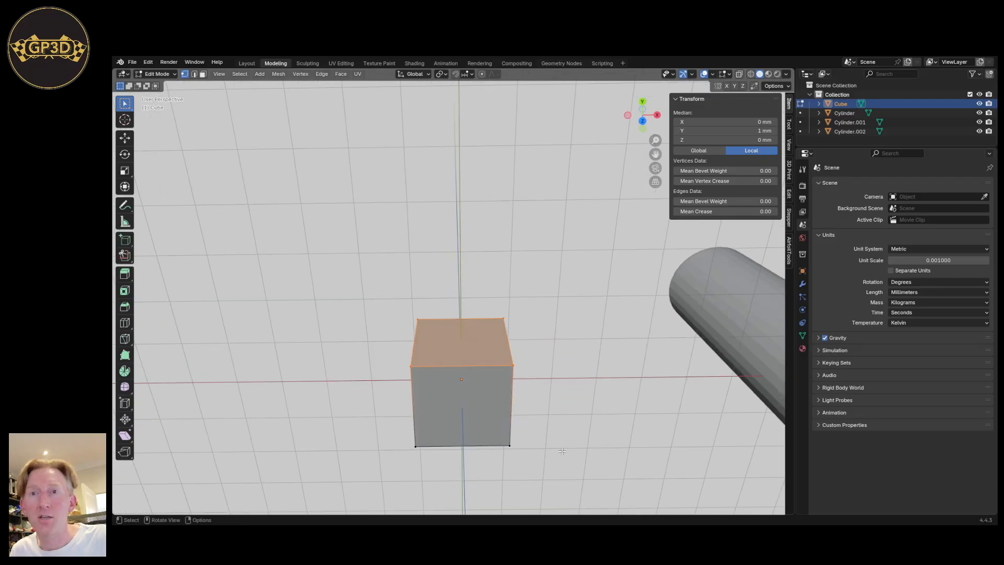
scroll(562, 451, up, 3)
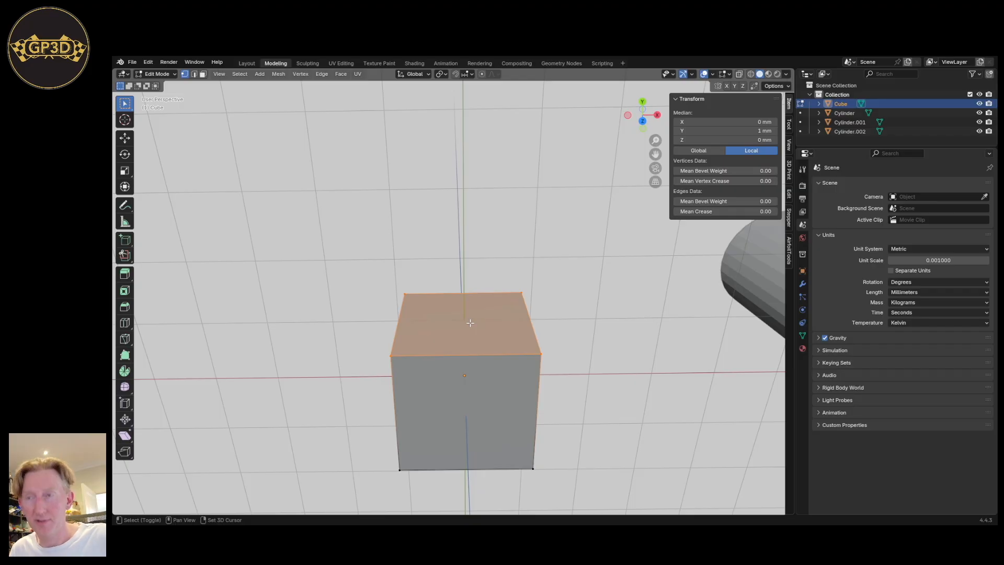
key(shift+s)
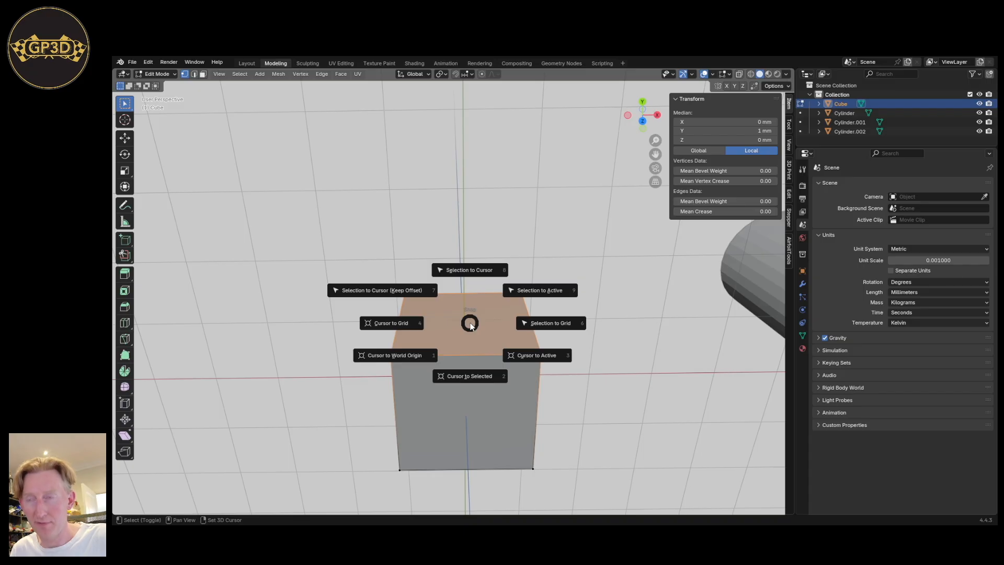
click(465, 378)
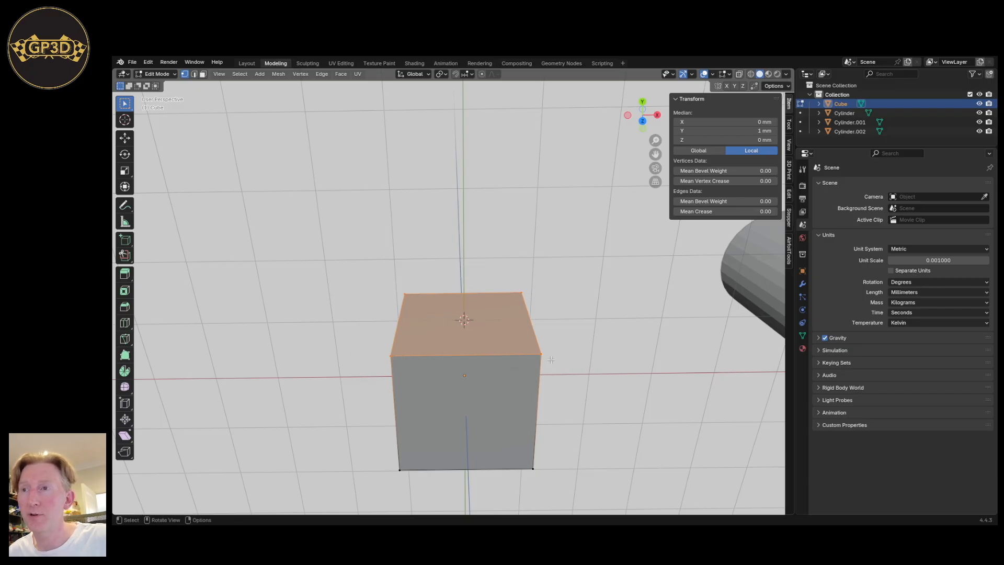
Select the two end vertices of the cube's vertical edge at X -1 mm, Y 1 mm and snap the 3D cursor to them.
mouse_move(464, 322)
middle_down()
mouse_move(477, 317)
mouse_move(480, 333)
middle_up()
middle_drag(439, 449, 494, 400)
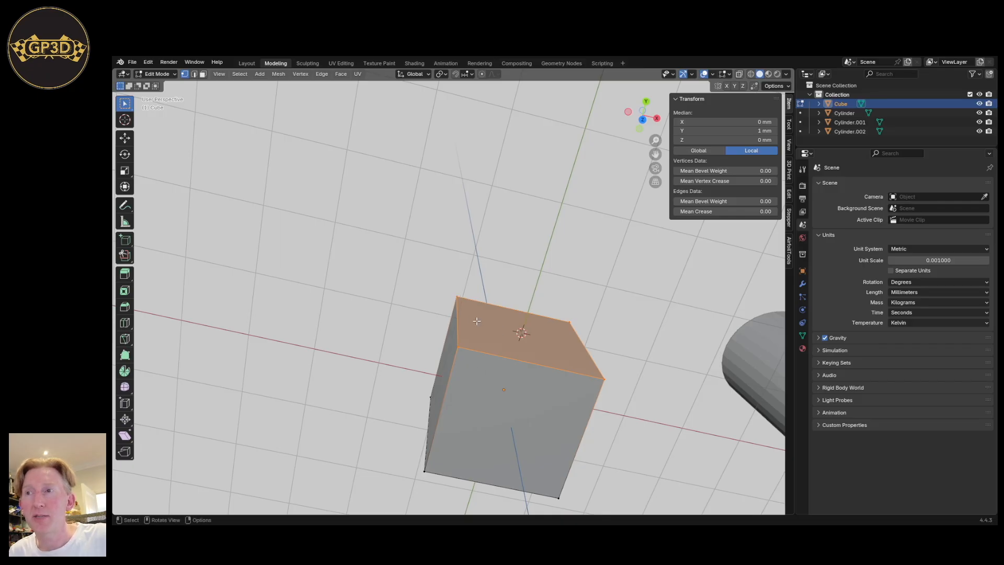
middle_drag(457, 308, 457, 294)
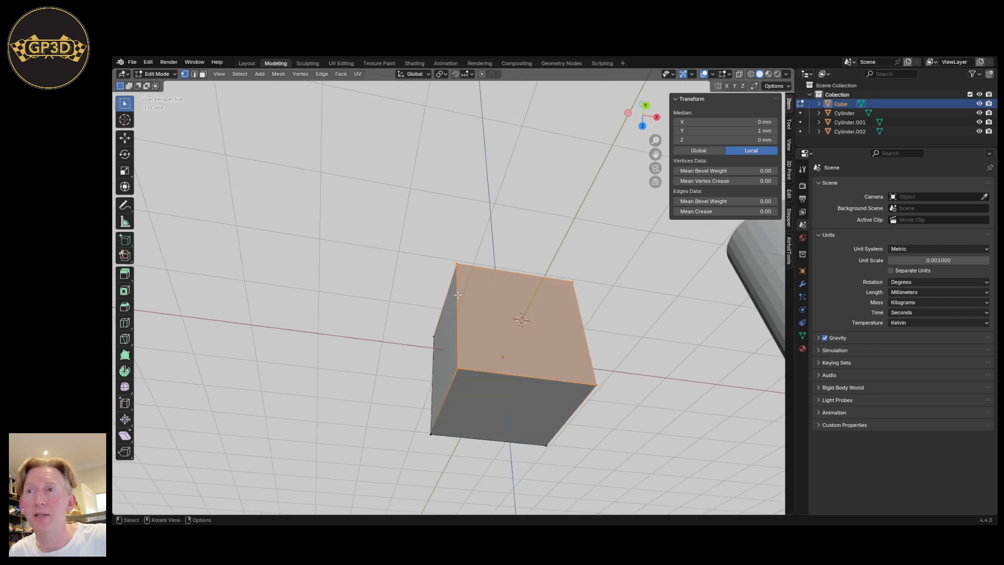
click(457, 263)
shift+click(458, 368)
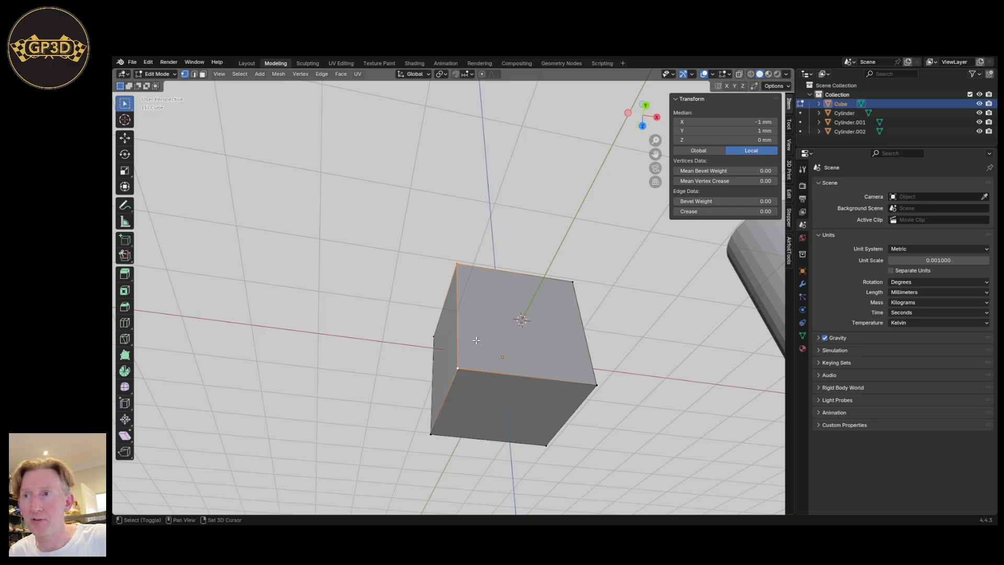
key(shift+s)
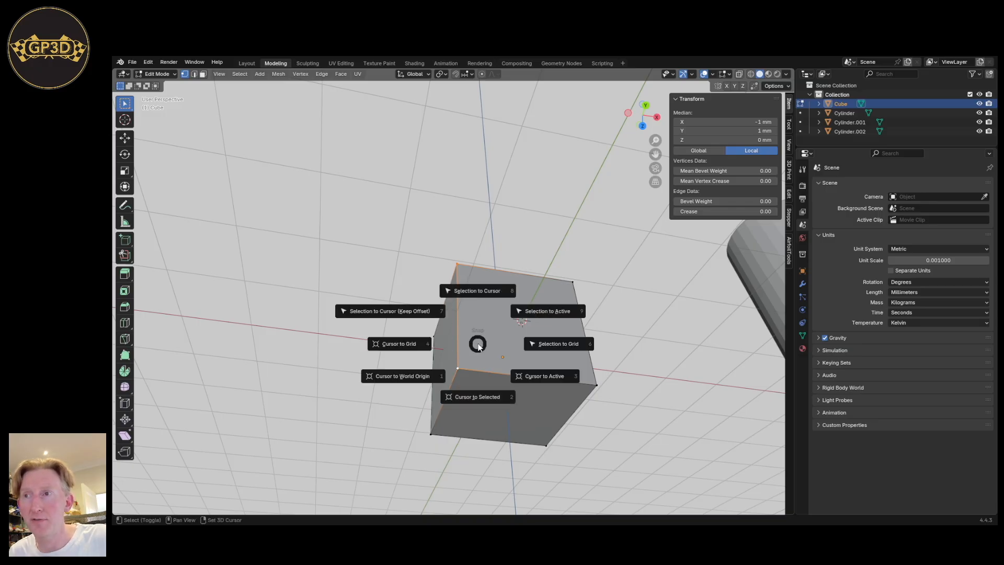
click(472, 395)
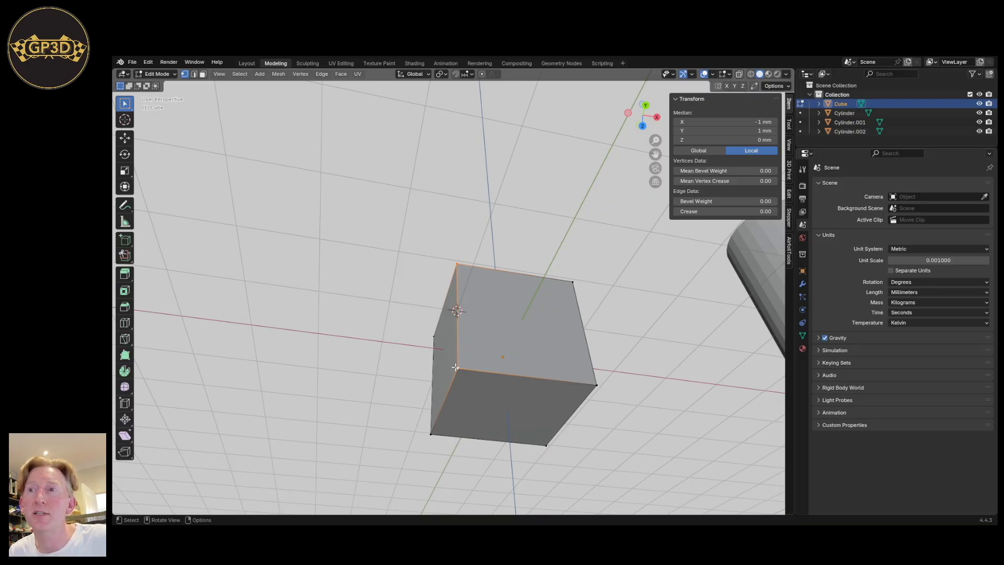
Return to Object Mode and set the cube's origin to the 3D cursor on the vertical edge.
mouse_move(457, 366)
middle_down()
mouse_move(453, 357)
mouse_move(467, 358)
middle_up()
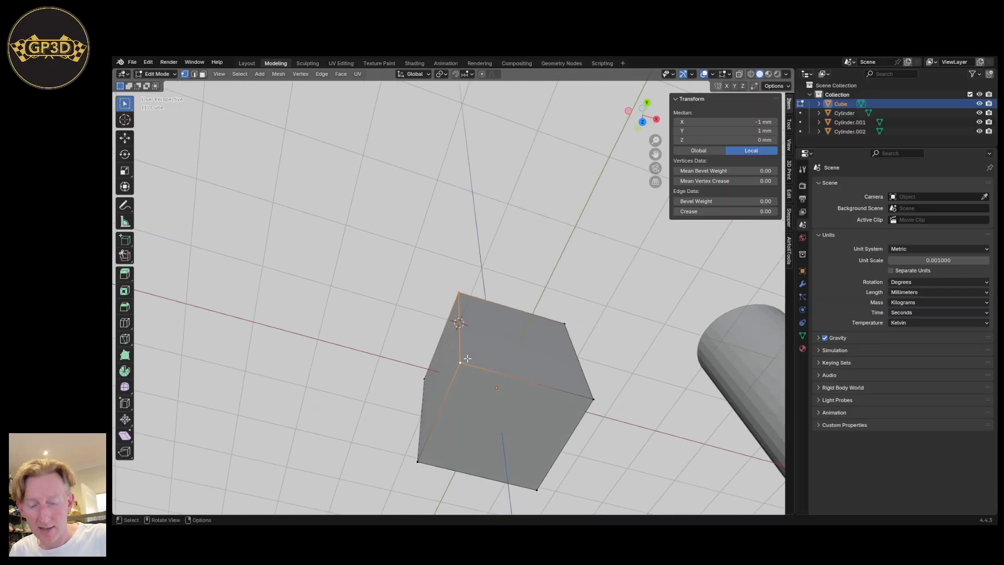
key(Tab)
mouse_move(457, 360)
middle_down()
mouse_move(448, 324)
mouse_move(331, 309)
mouse_move(321, 246)
mouse_move(366, 237)
mouse_move(349, 261)
mouse_move(465, 413)
mouse_move(433, 379)
mouse_move(465, 366)
middle_up()
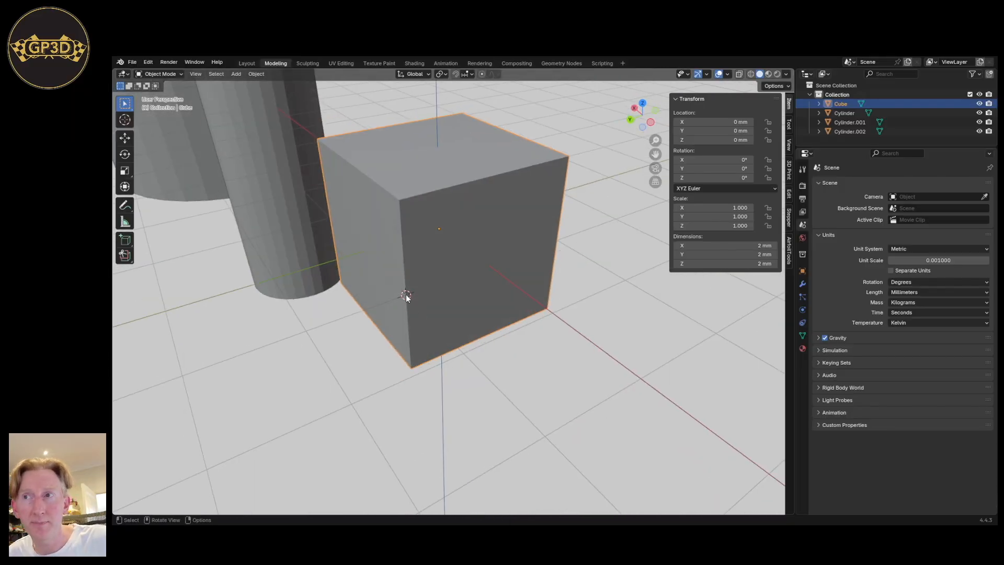
middle_drag(553, 403, 523, 406)
middle_drag(515, 284, 492, 205)
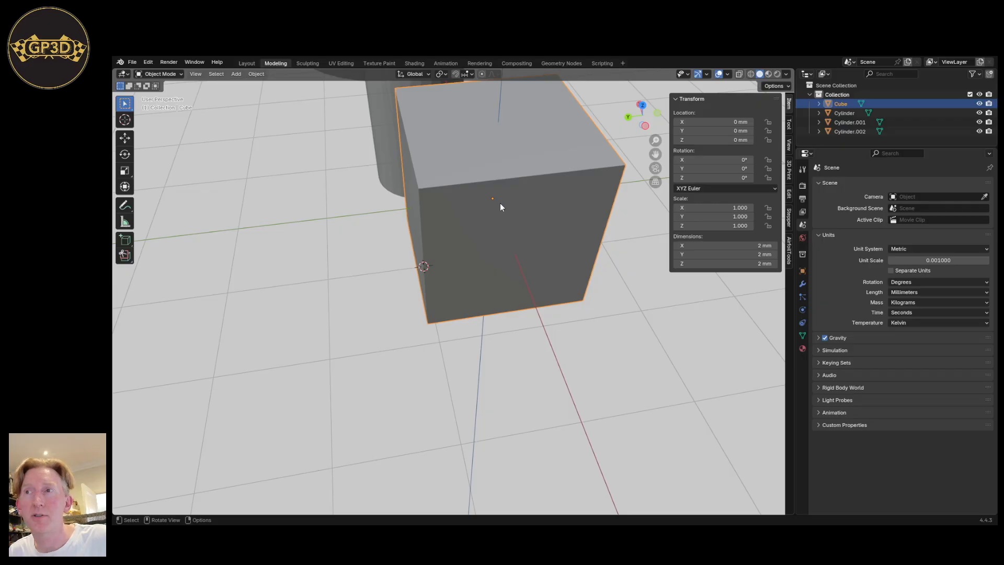
middle_drag(486, 301, 466, 198)
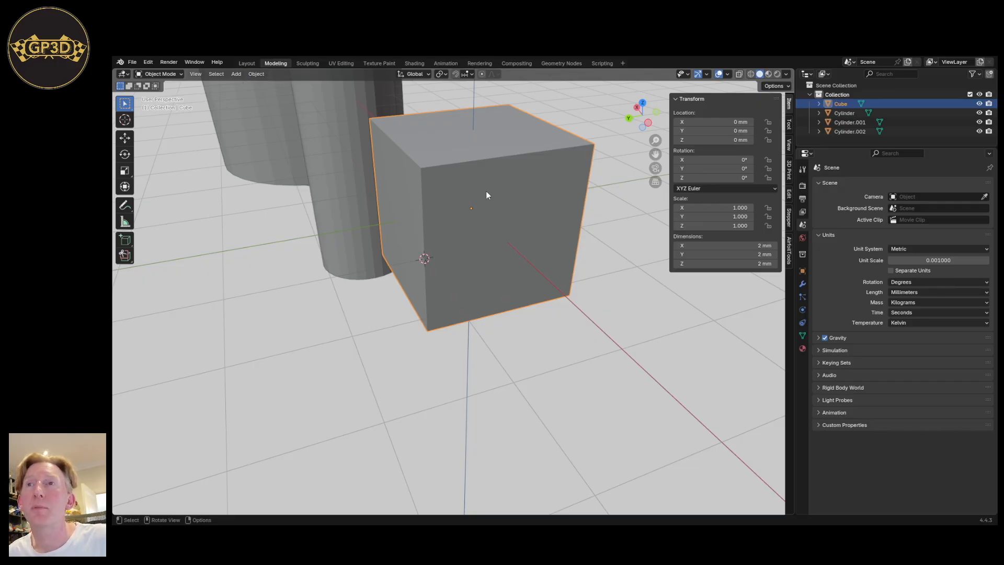
click(259, 74)
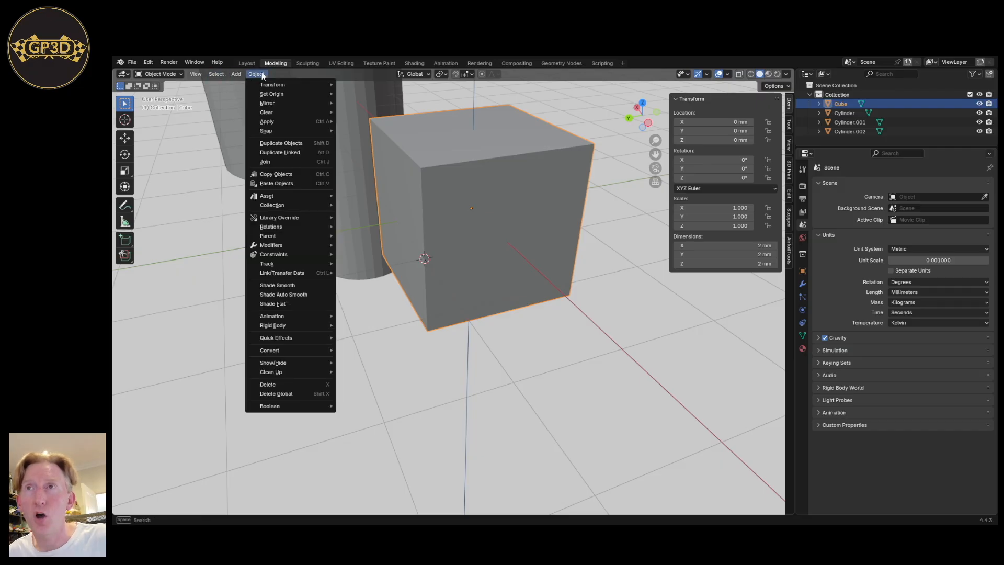
mouse_move(289, 95)
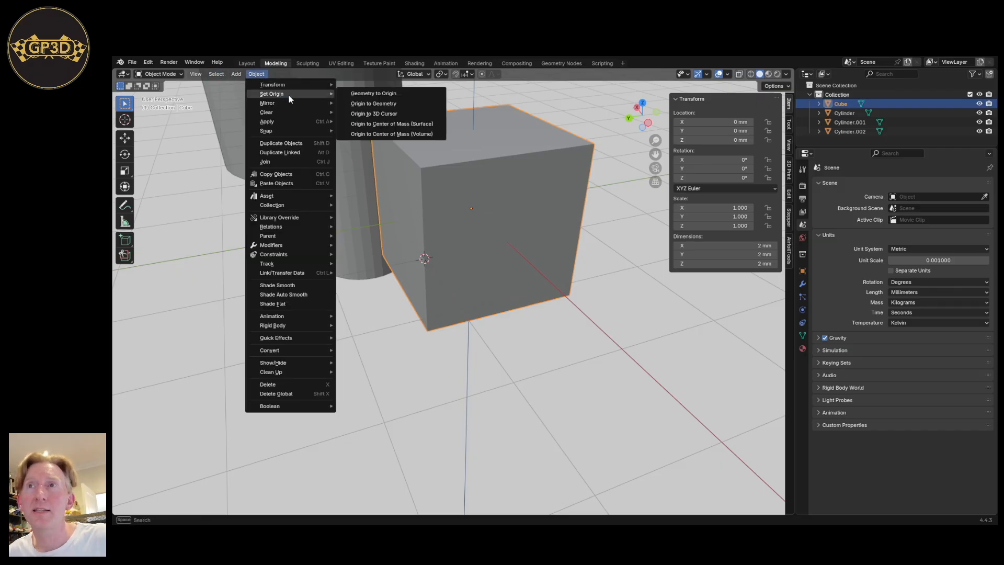
click(379, 114)
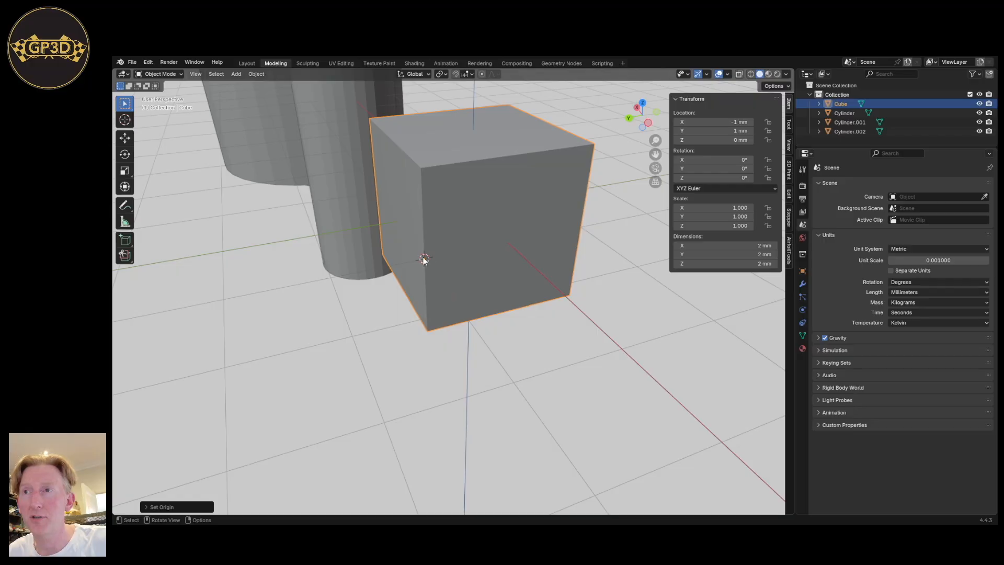
Examine the cube's relocated origin and its location values in perspective and top view.
middle_drag(425, 260, 463, 315)
key(KP_7)
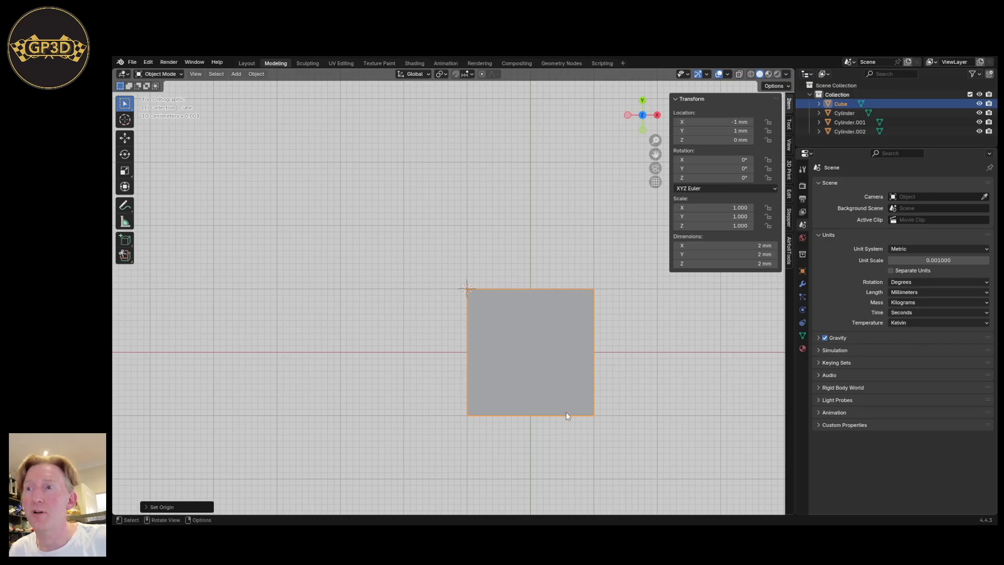
middle_drag(531, 351, 573, 471)
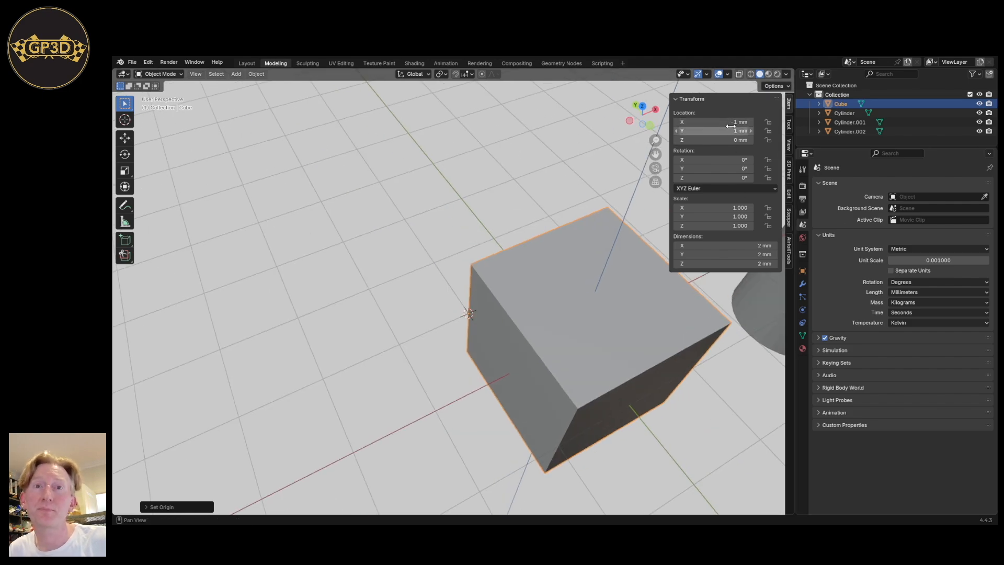
middle_drag(588, 327, 579, 344)
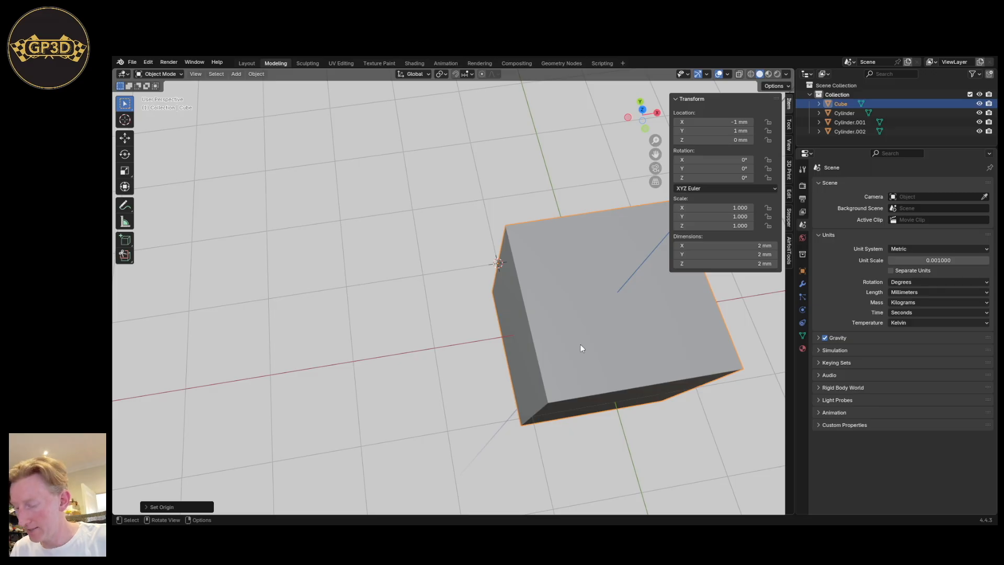
key(KP_7)
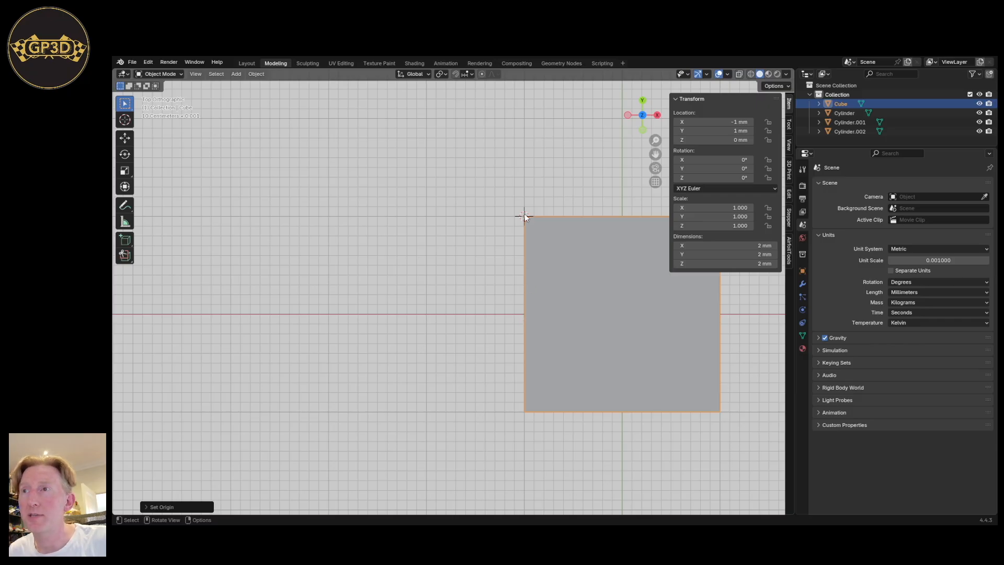
Set the cube's X and Y location to 0 mm so its origin edge sits on the world origin.
scroll(524, 217, down, 4)
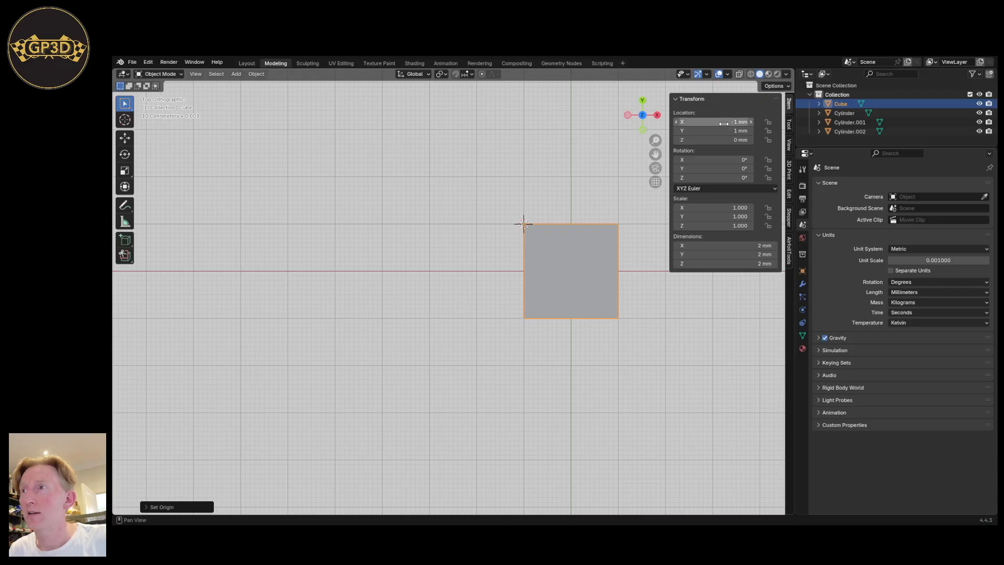
scroll(579, 269, down, 4)
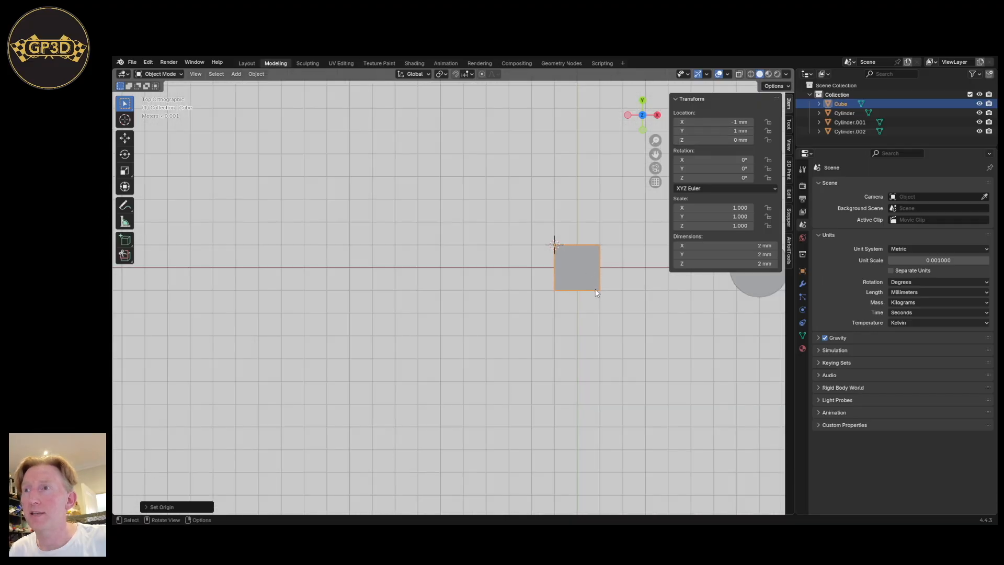
scroll(601, 298, down, 4)
scroll(638, 306, up, 2)
shift+middle_drag(652, 298, 517, 285)
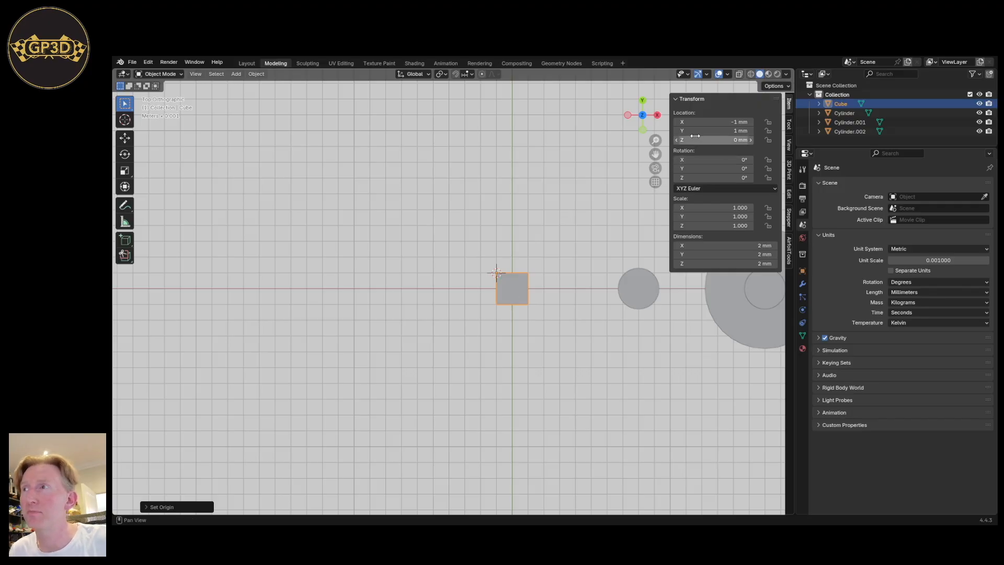
click(721, 122)
text(0)
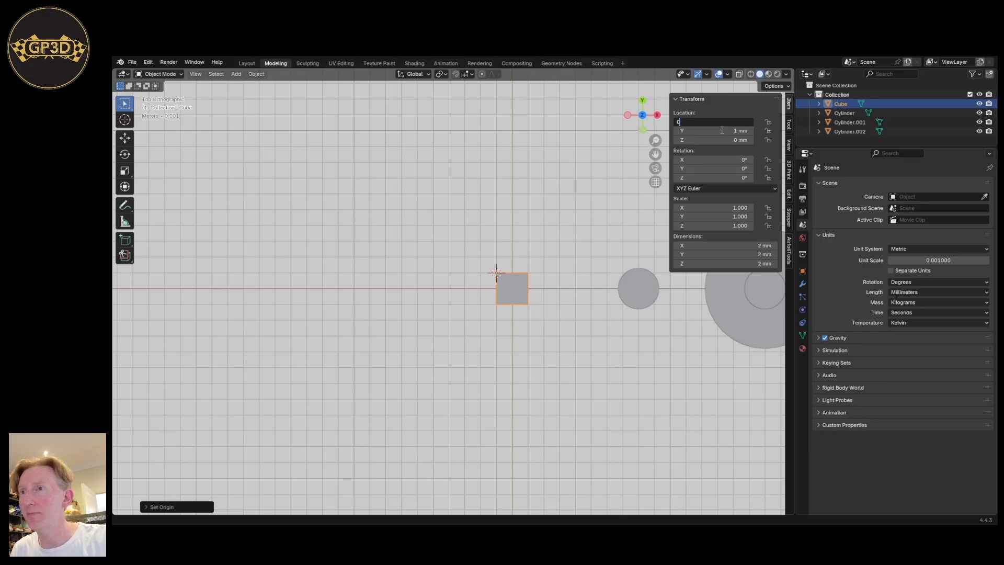
key(Return)
click(722, 130)
text(0)
key(Return)
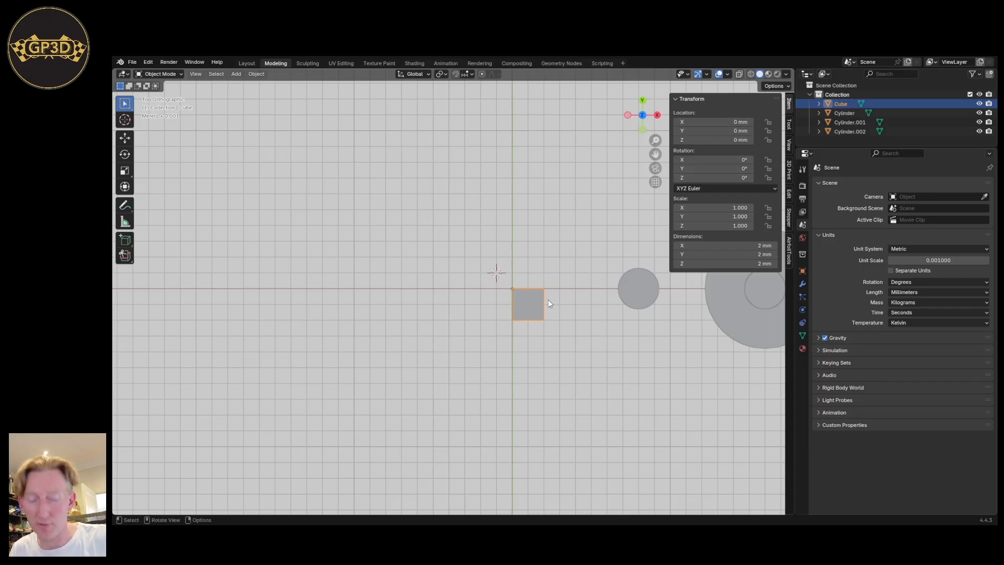
Examine the cube's placement at the world origin in perspective and top view, and check the large cylinder's dimensions.
scroll(522, 338, down, 2)
middle_drag(524, 342, 429, 279)
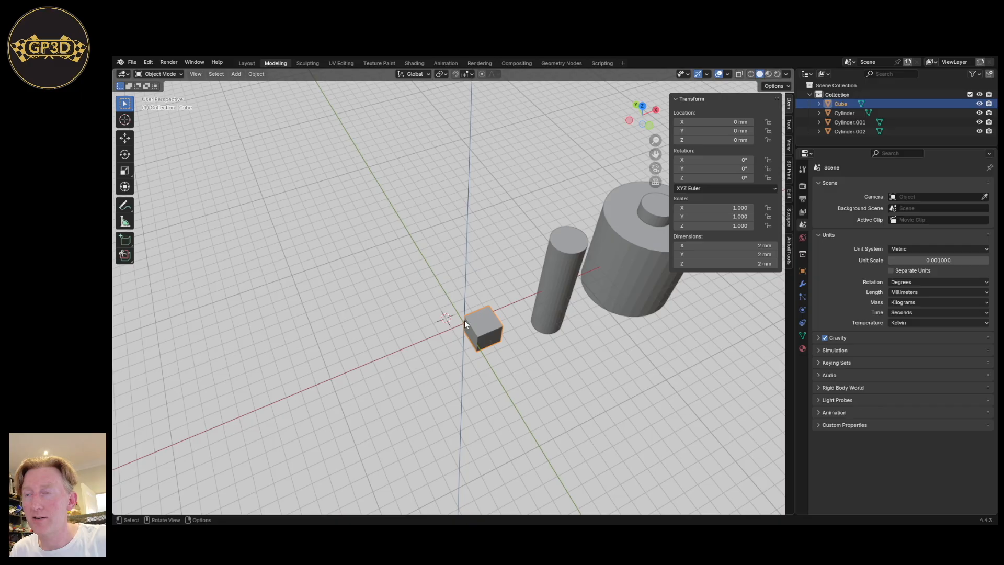
scroll(632, 397, down, 2)
middle_drag(633, 399, 523, 348)
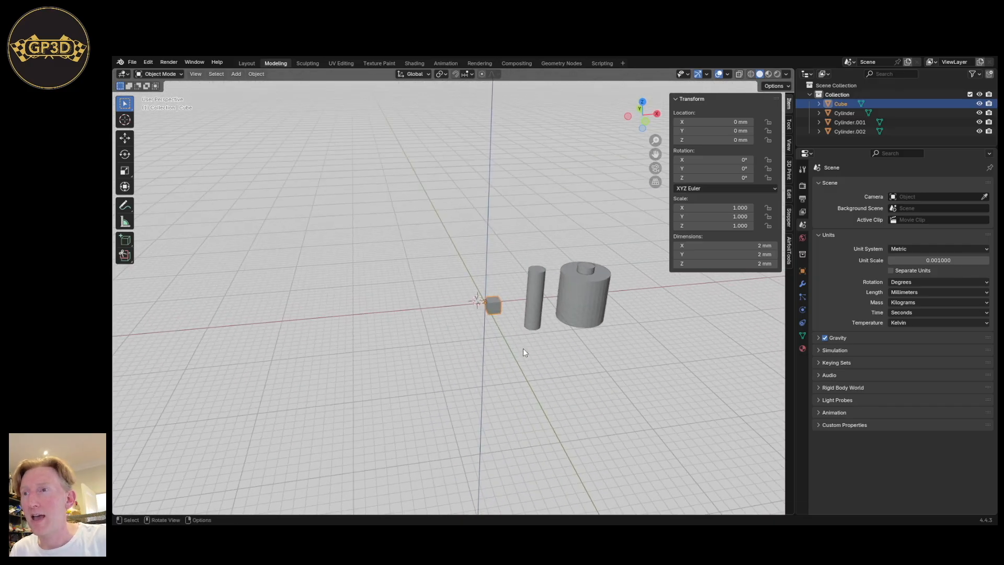
key(KP_7)
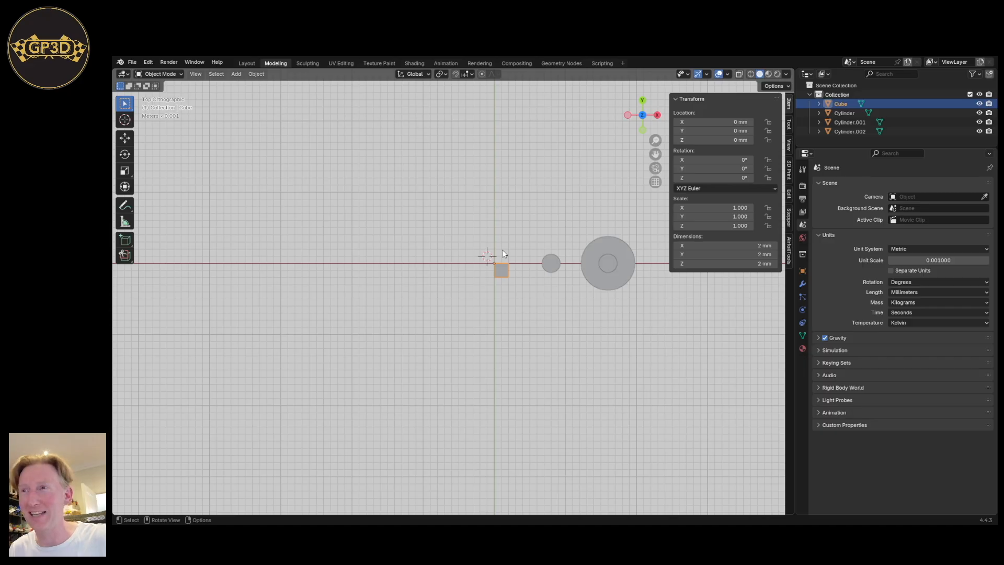
middle_drag(502, 271, 596, 235)
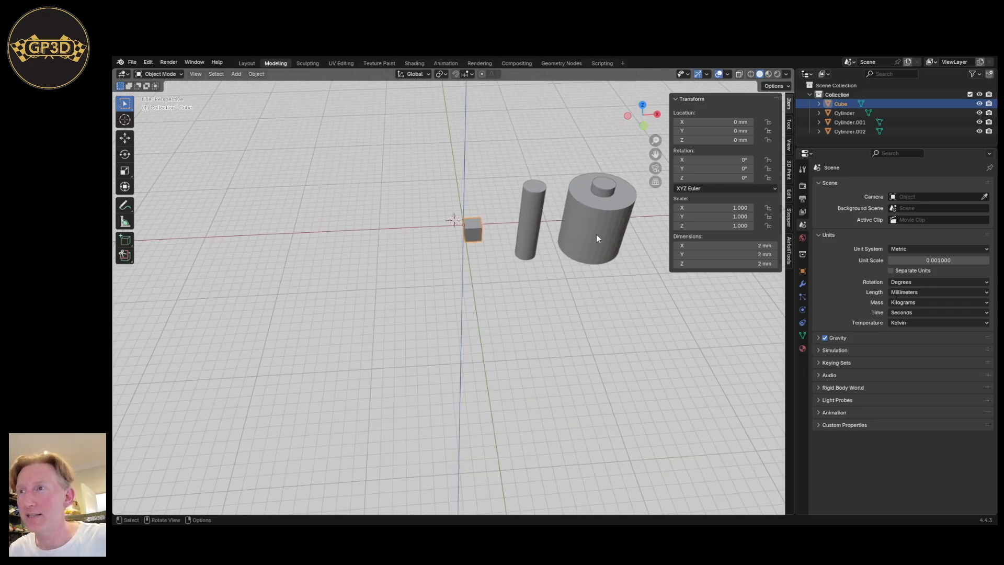
click(595, 234)
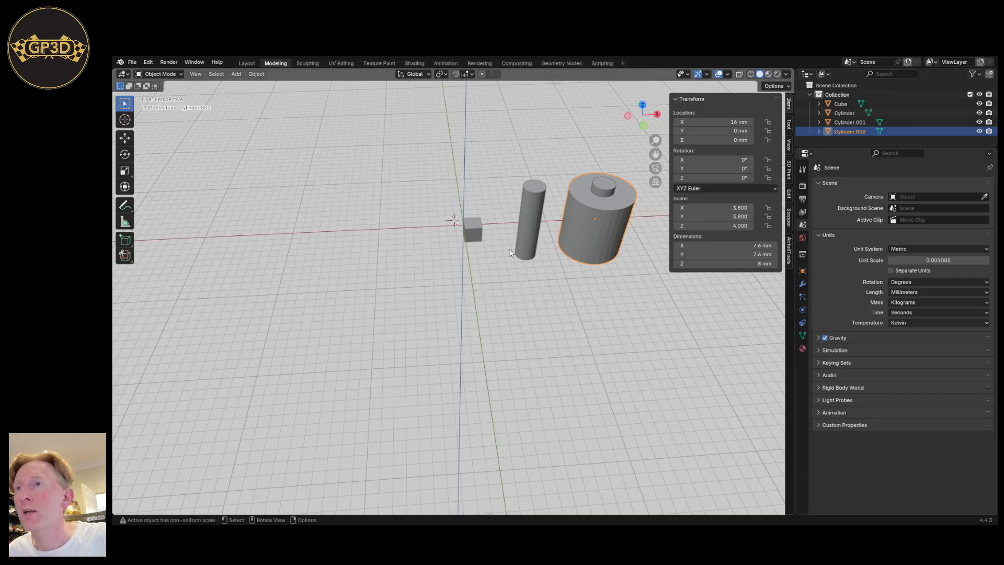
Set the cube's Z dimension to 8 mm.
click(475, 232)
click(754, 243)
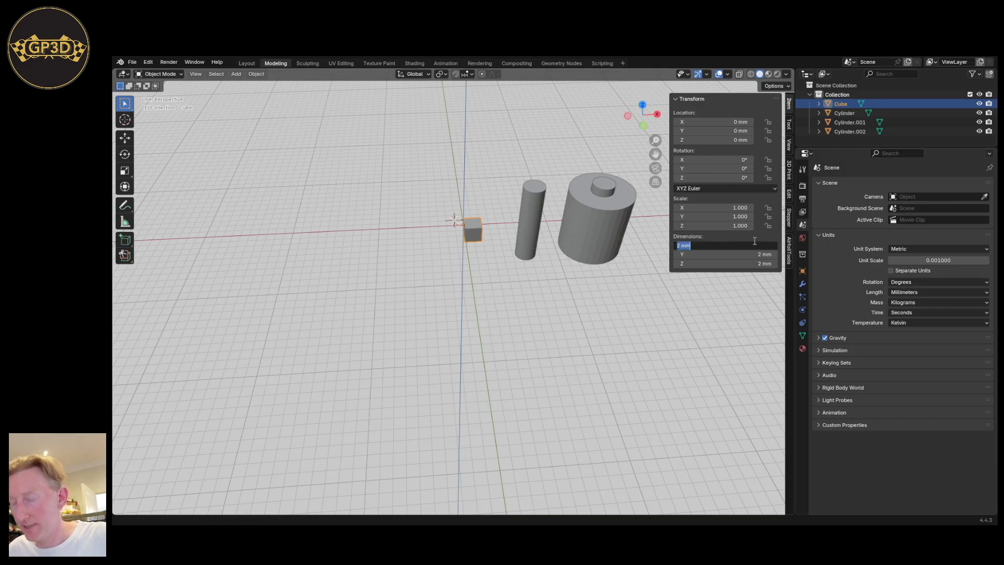
click(763, 265)
click(763, 264)
text(8)
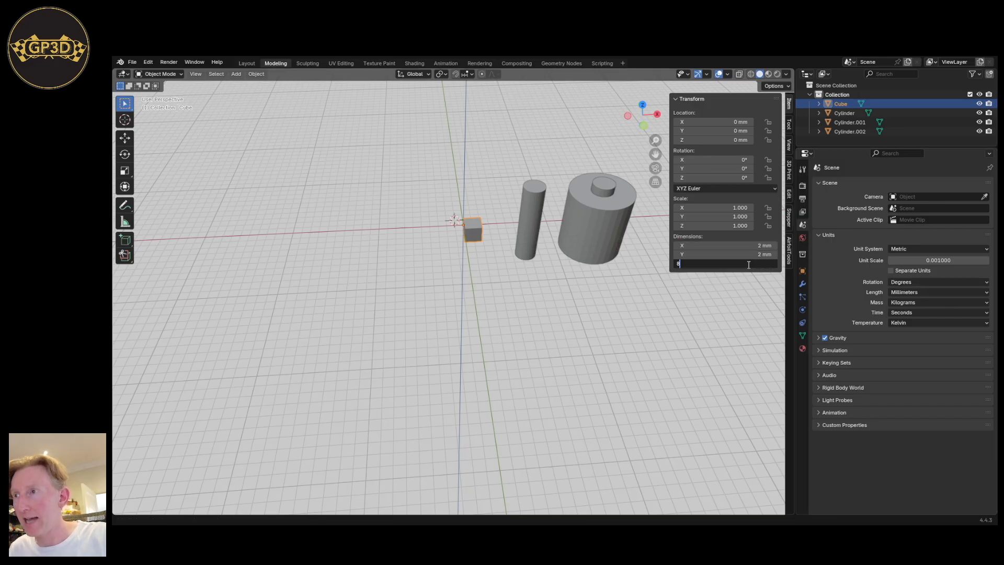
key(Return)
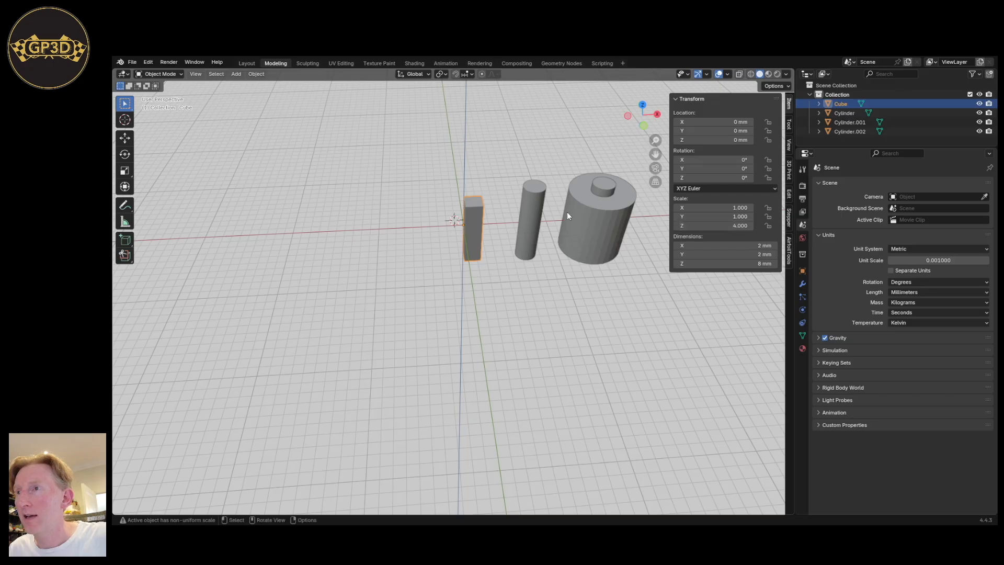
Compare the Z dimensions of the large cylinder and the cube, and inspect all the parts from several angles.
click(610, 247)
click(689, 263)
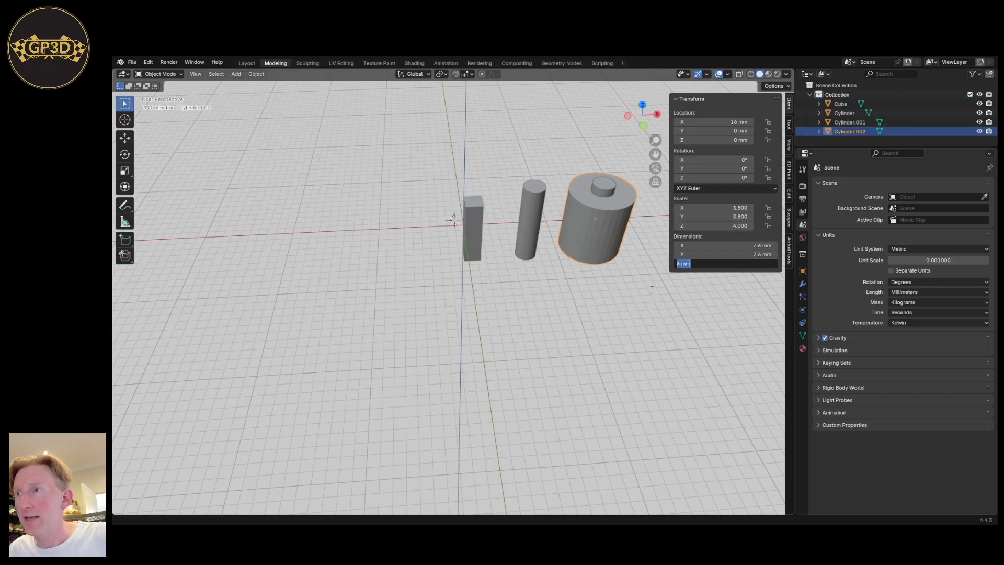
key(Return)
click(469, 246)
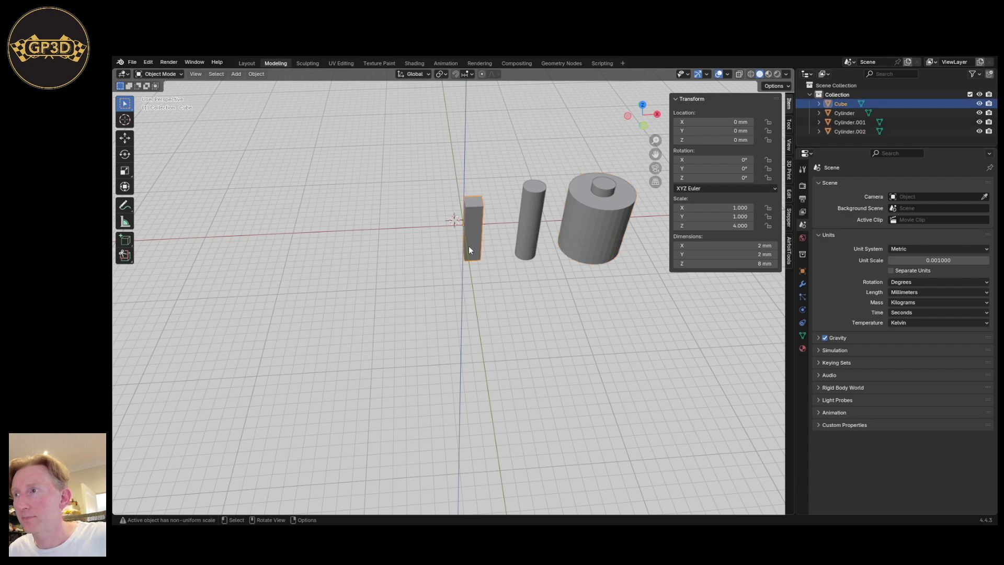
click(610, 244)
middle_drag(611, 244, 598, 310)
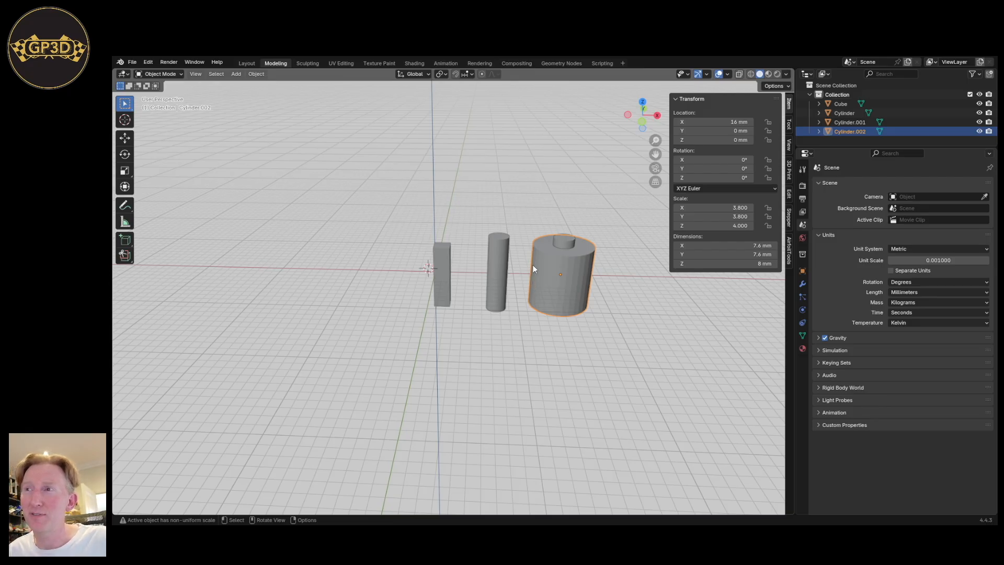
middle_drag(544, 251, 539, 294)
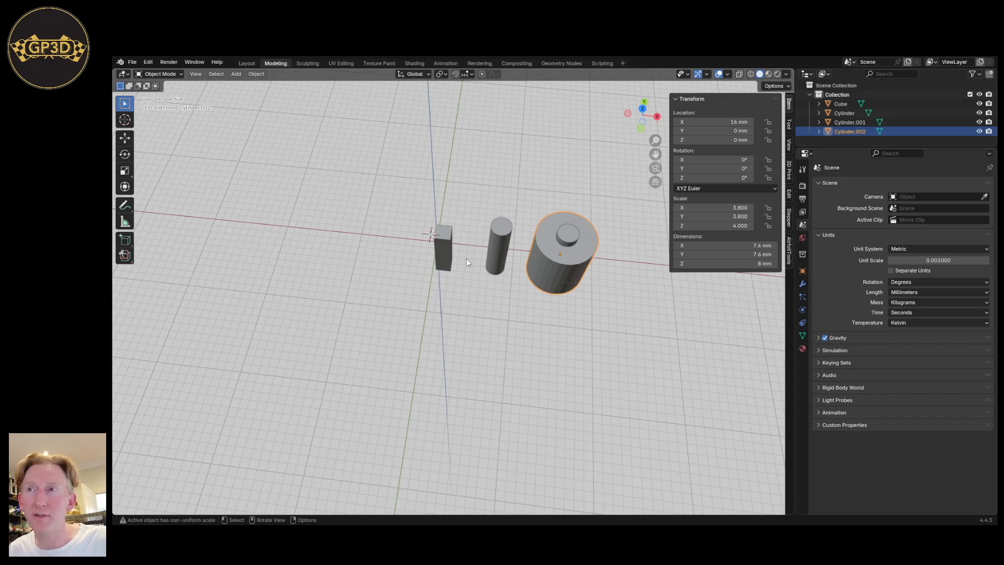
middle_drag(450, 246, 453, 215)
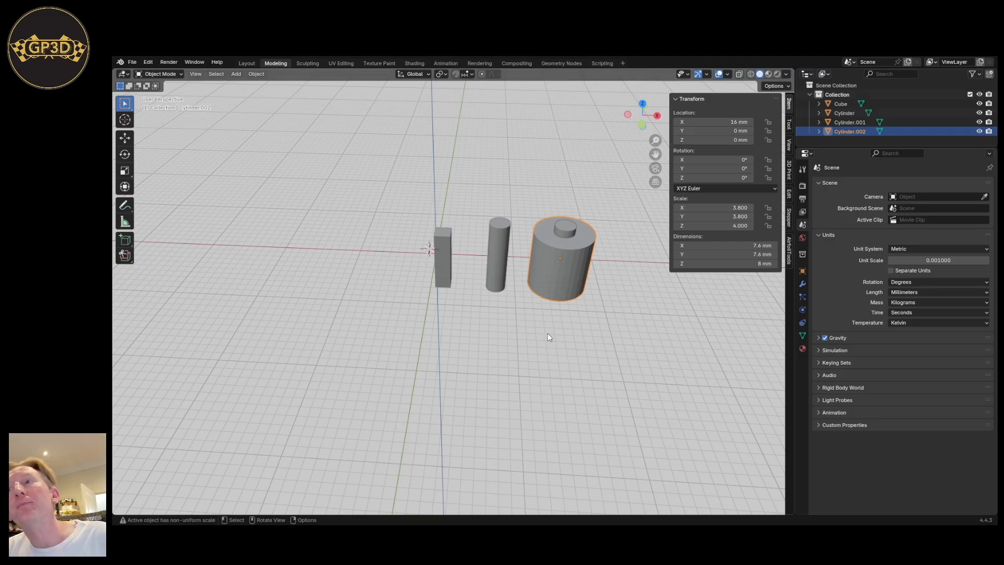
scroll(574, 271, up, 3)
shift+middle_drag(578, 282, 588, 319)
scroll(556, 328, up, 2)
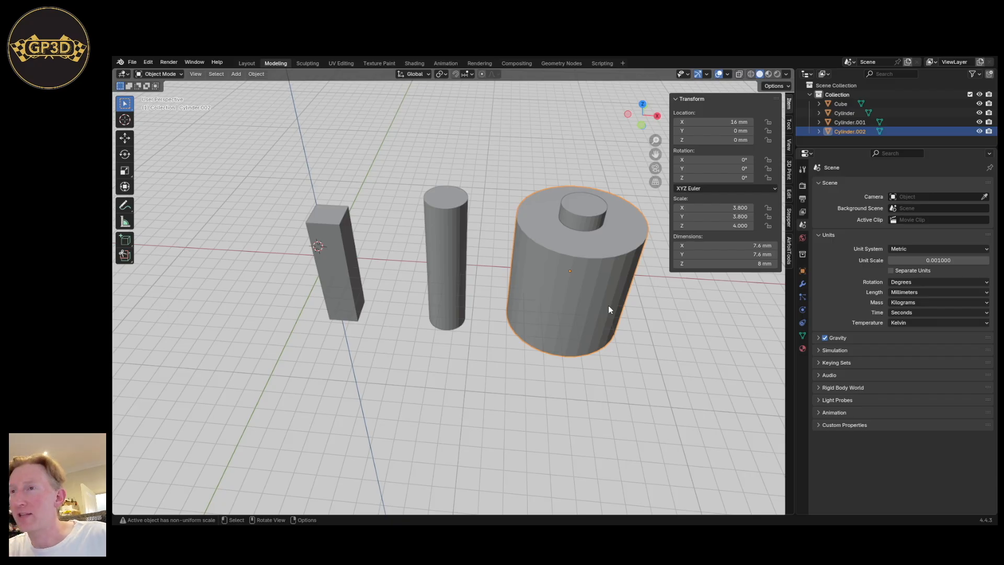
middle_drag(605, 306, 597, 298)
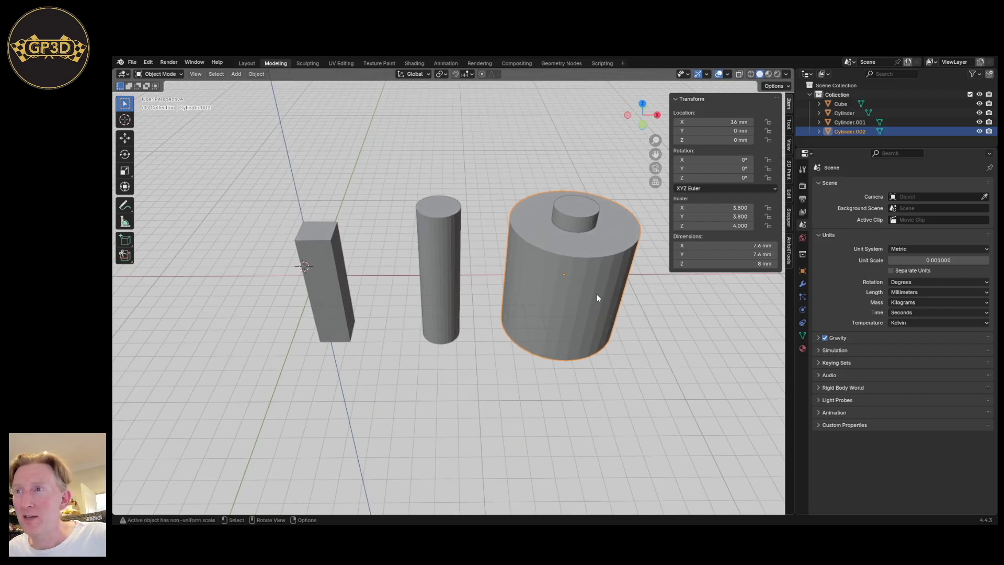
Set the large cylinder's Z dimension to 8.02 mm and check the entered value.
click(324, 261)
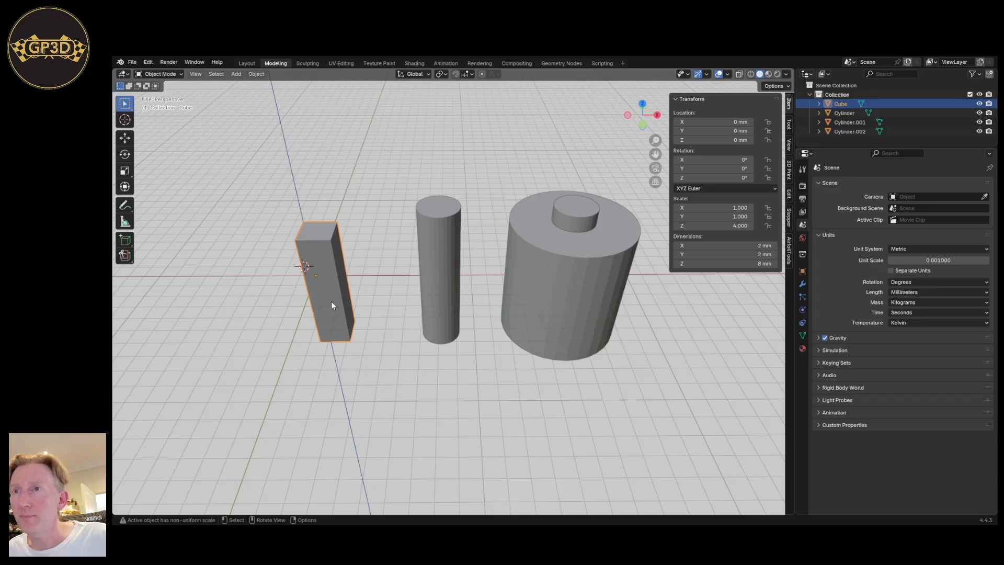
click(602, 269)
double_click(721, 264)
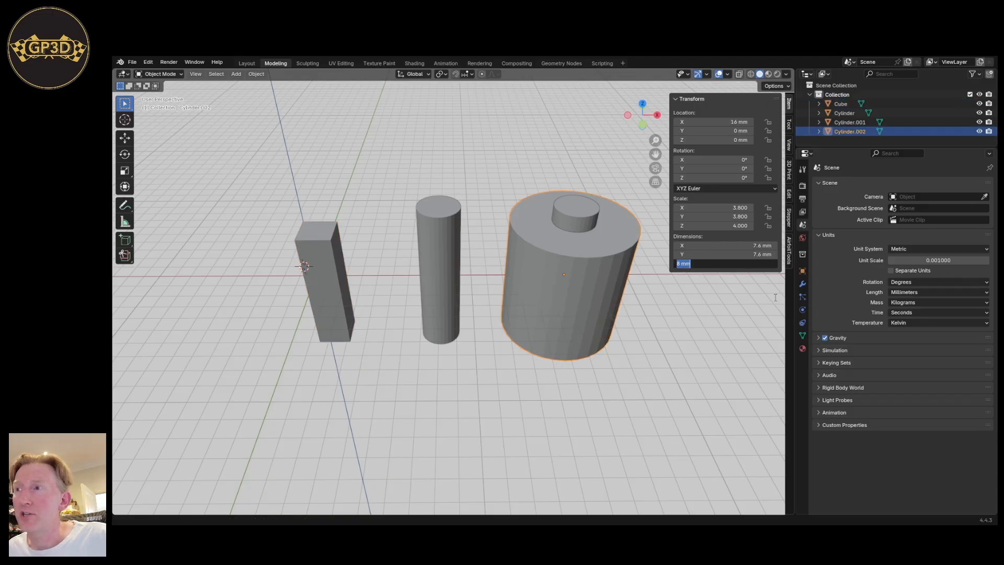
text(8)
text(.02)
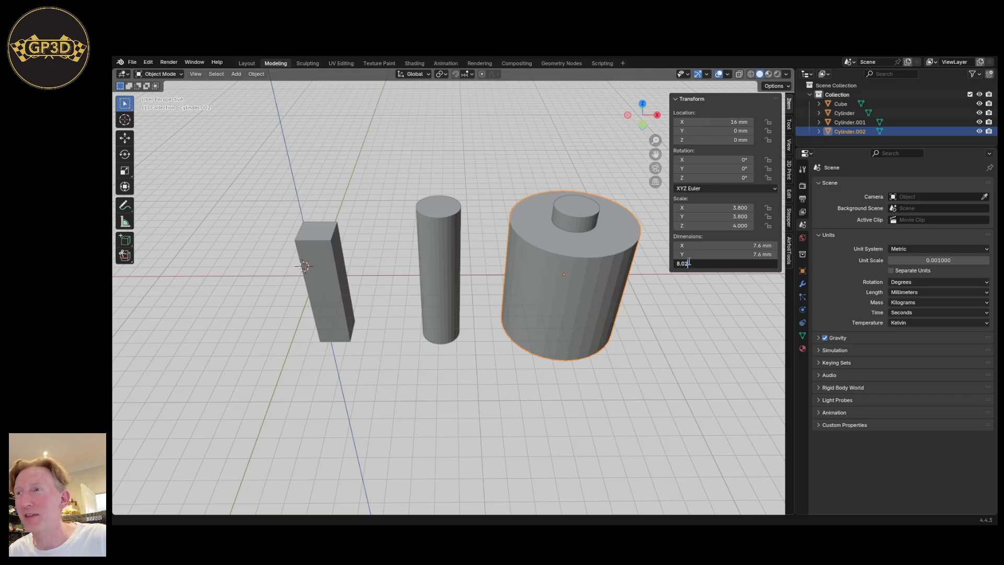
key(Return)
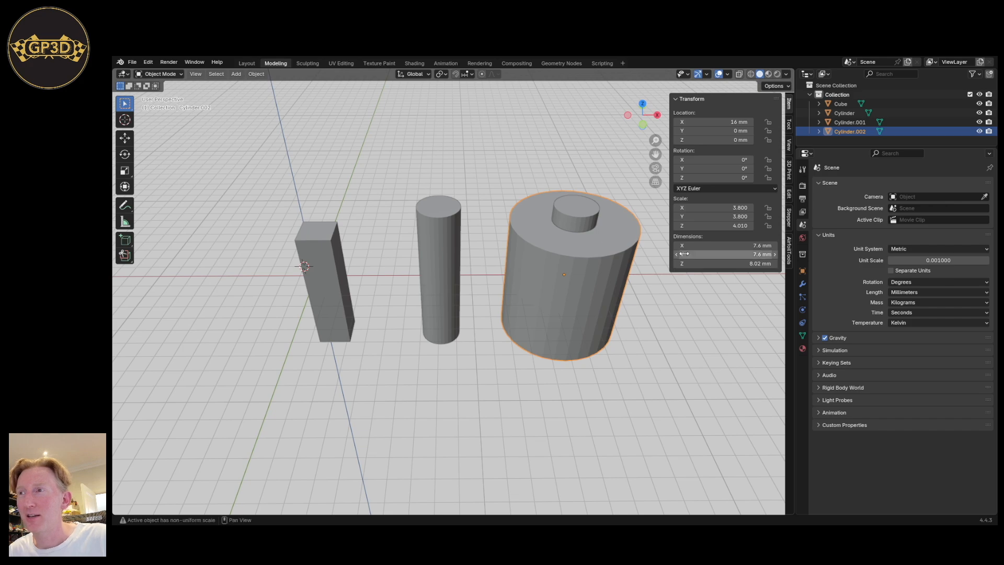
click(685, 264)
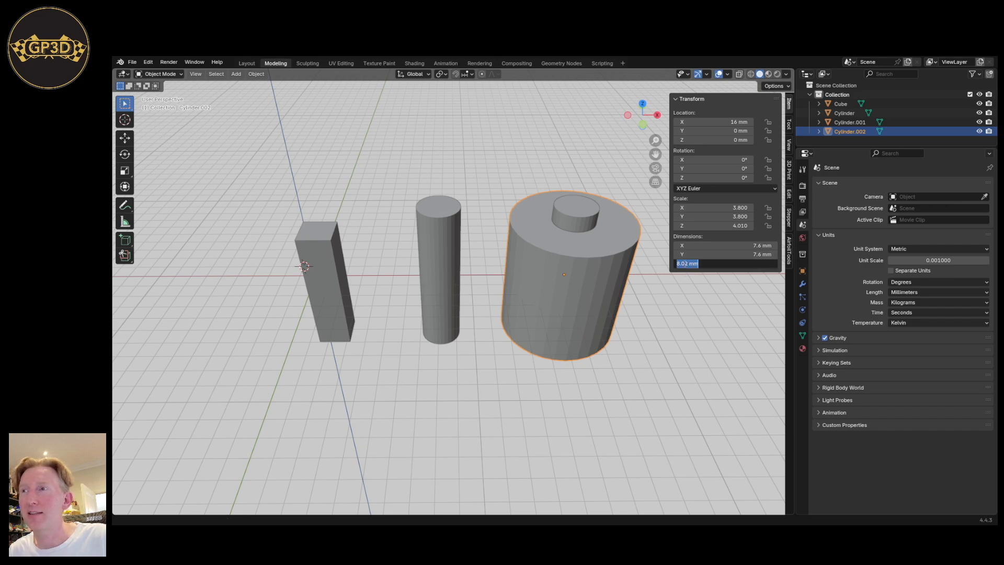
drag(681, 263, 691, 263)
click(648, 336)
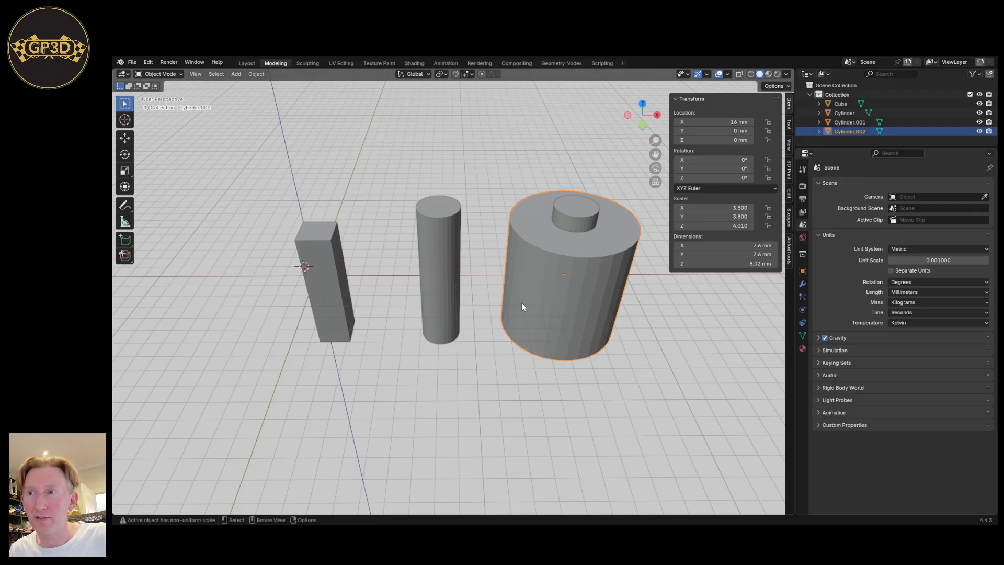
Scale the cube in X and Y only, with Z locked, to about 16 mm square.
click(318, 261)
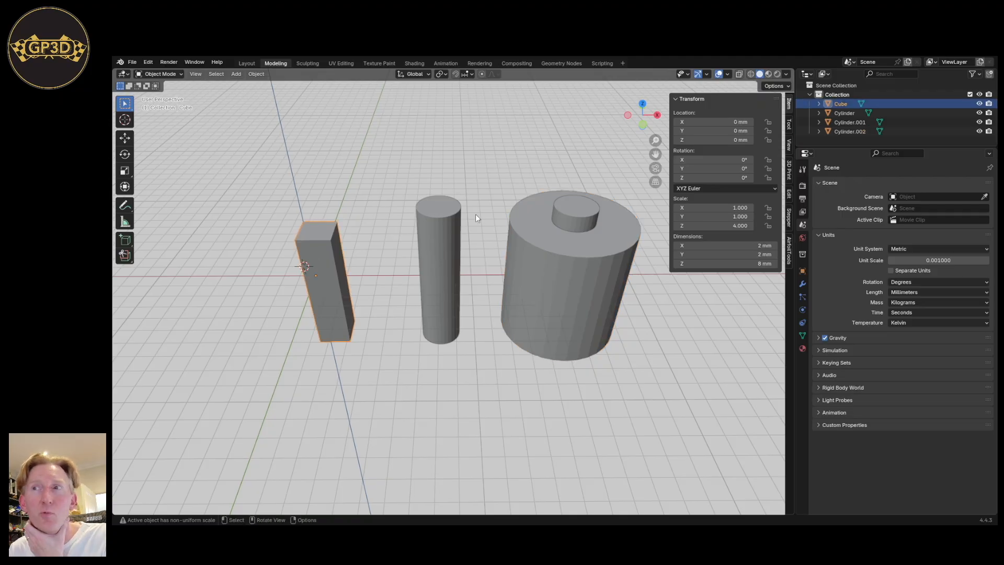
scroll(440, 316, down, 4)
middle_drag(439, 315, 442, 336)
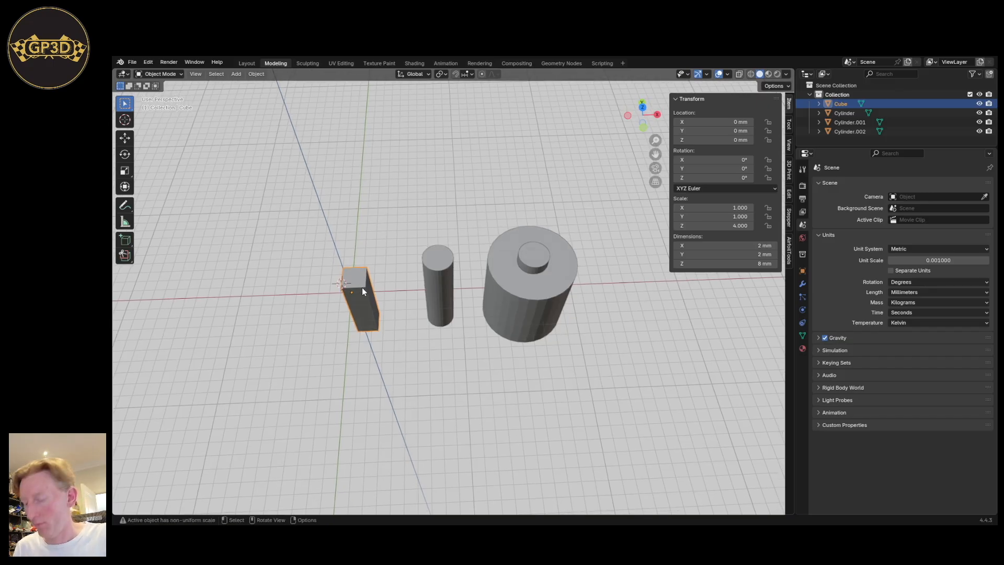
key(KP_7)
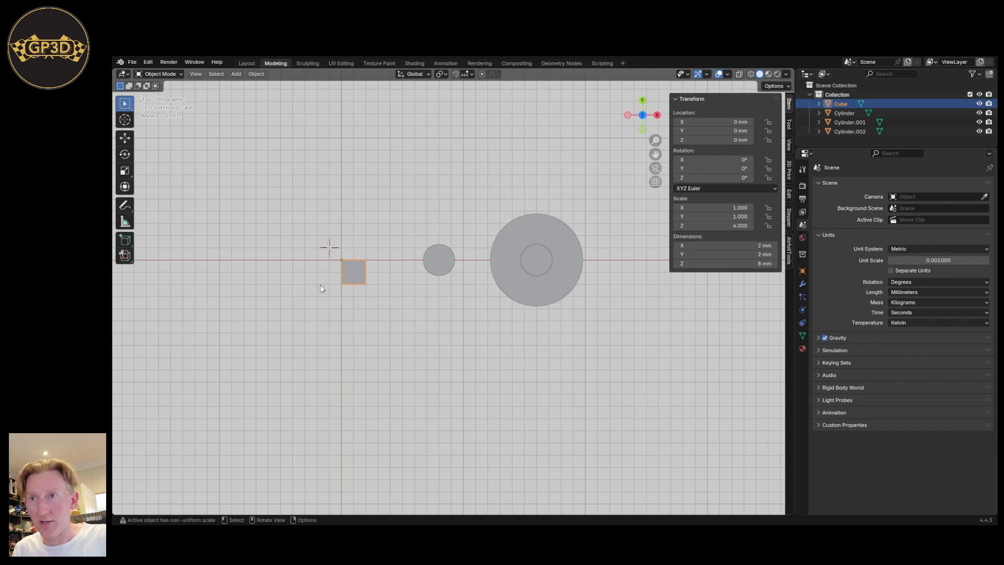
middle_drag(357, 269, 457, 313)
scroll(442, 316, up, 2)
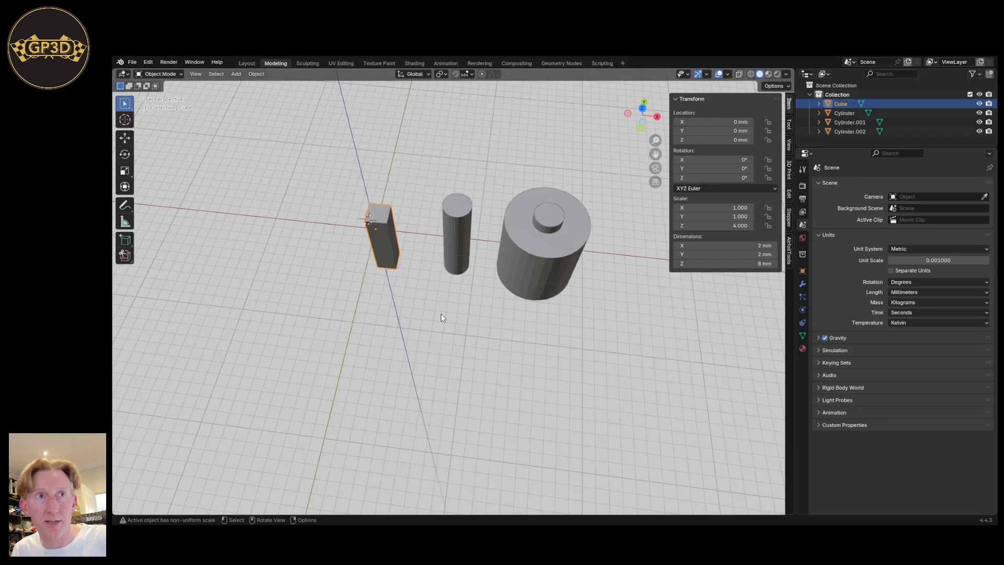
scroll(445, 313, up, 2)
mouse_move(448, 362)
middle_down()
mouse_move(468, 355)
mouse_move(450, 354)
middle_up()
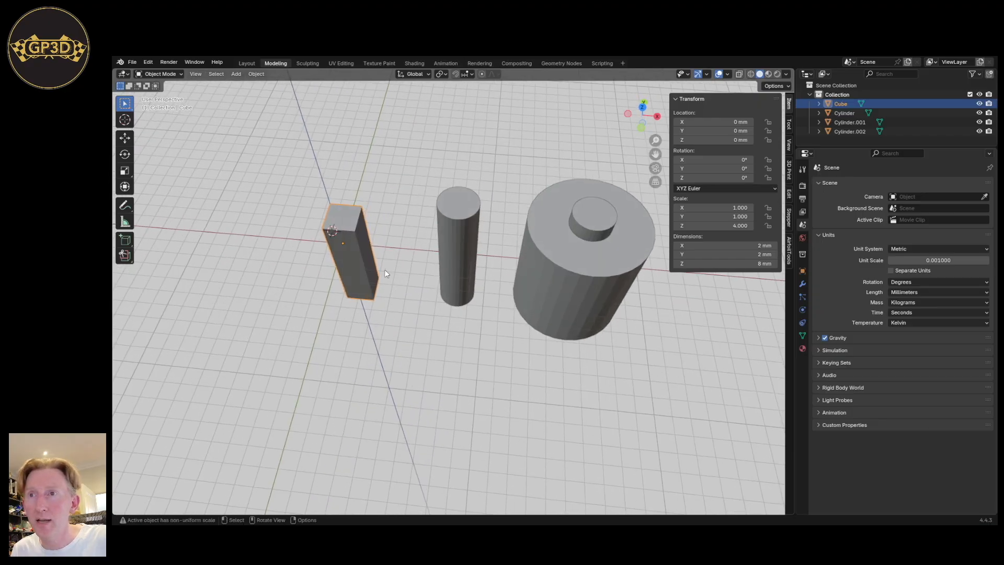
key(s)
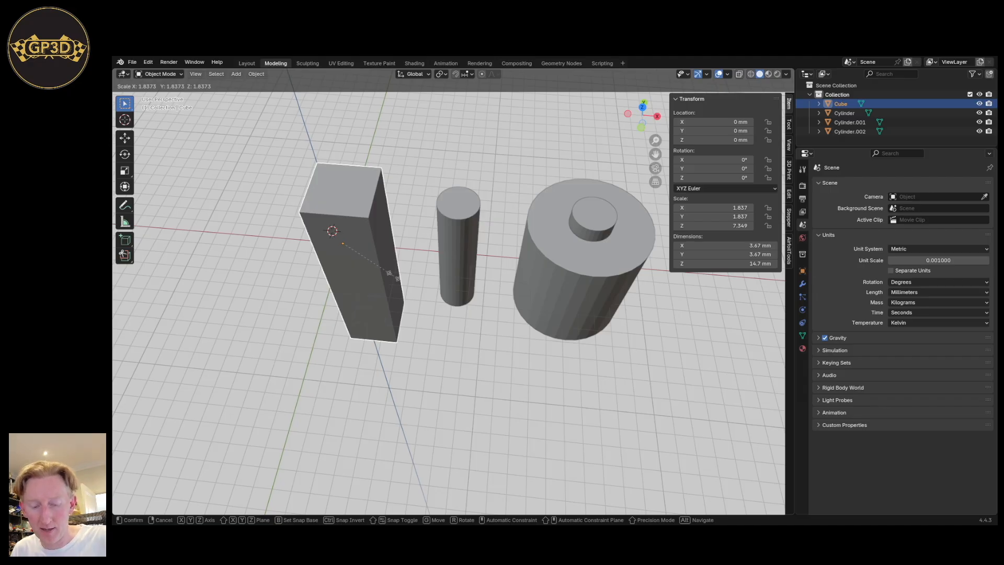
key(shift+z)
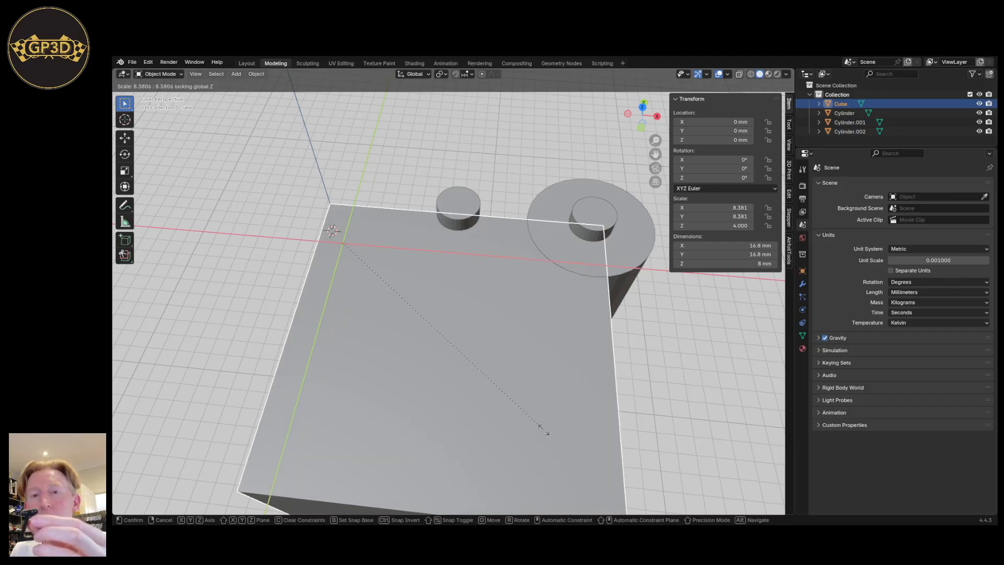
click(510, 443)
Set the cube's Y dimension to 38.5 mm and view the whole block from above.
scroll(488, 413, down, 5)
middle_drag(488, 416, 496, 439)
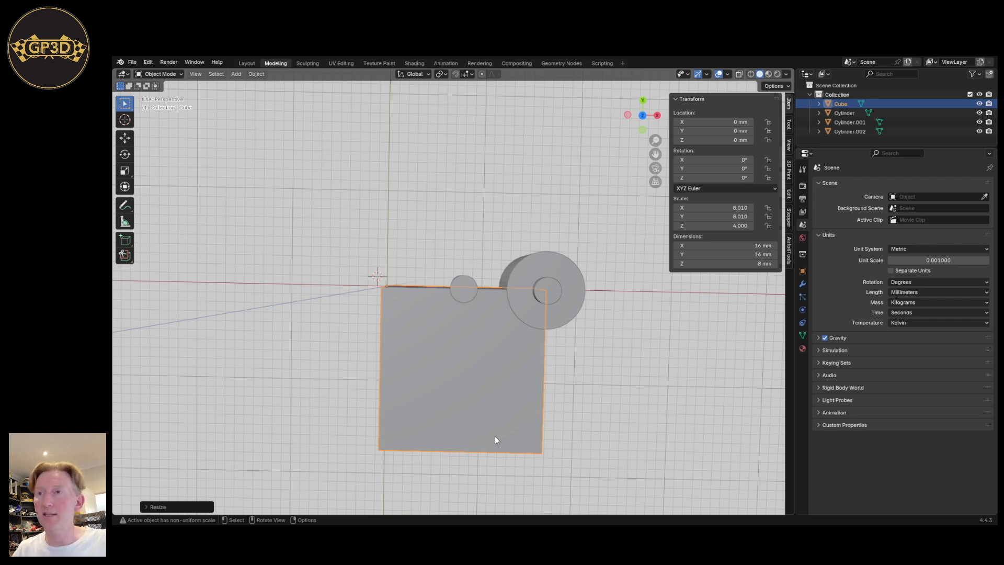
key(KP_7)
shift+middle_drag(494, 441, 648, 312)
click(726, 255)
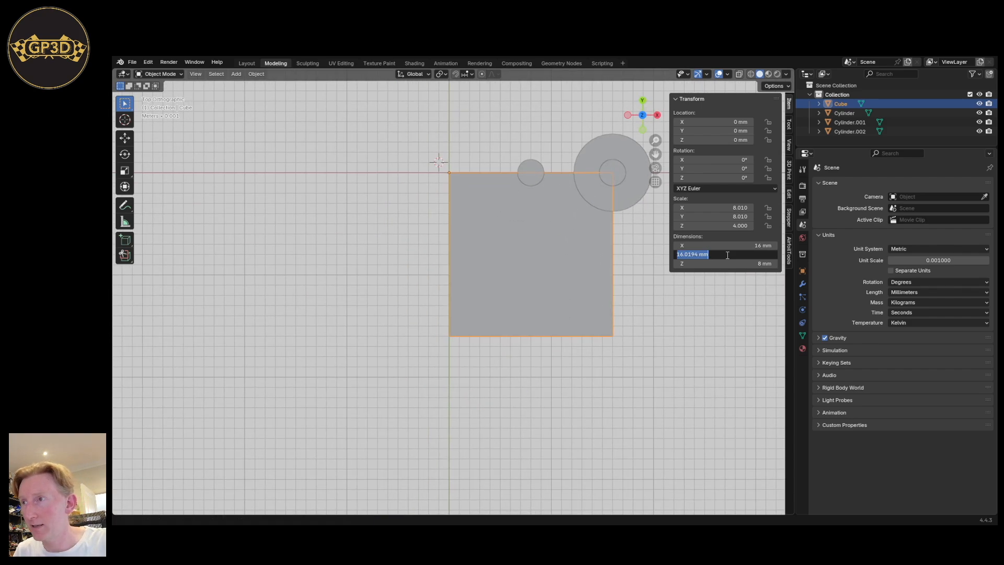
text(38.5)
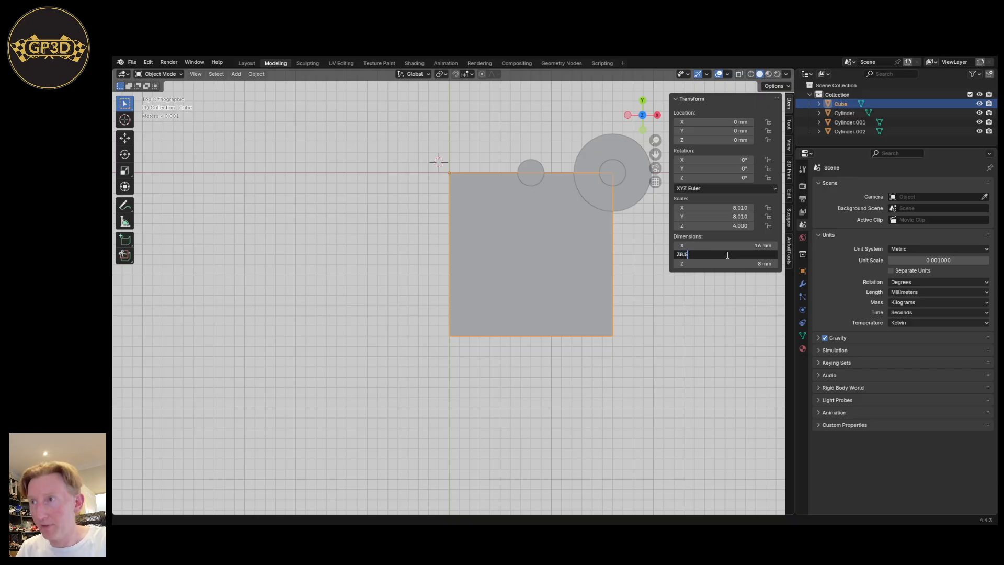
key(Tab)
key(Return)
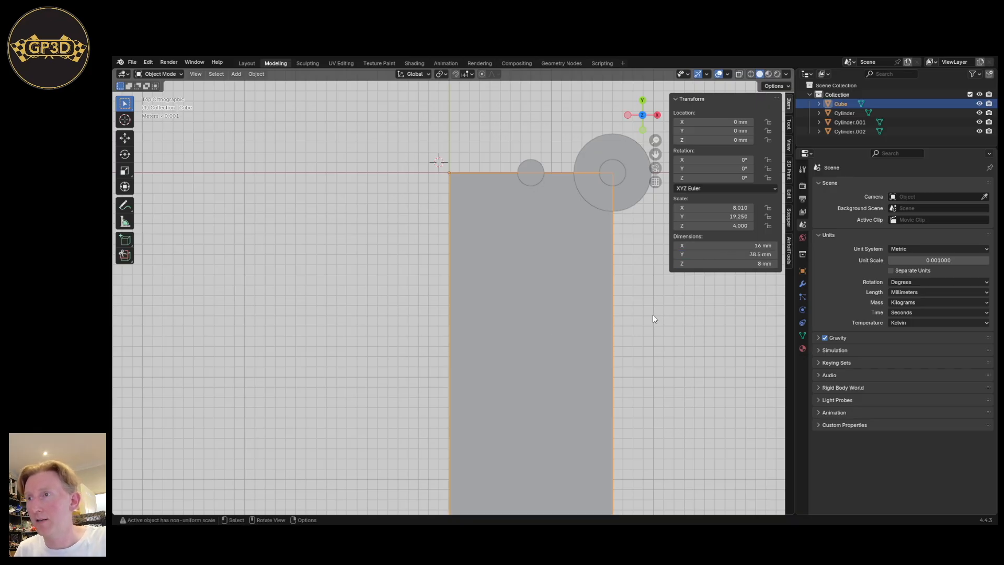
scroll(652, 315, down, 5)
shift+middle_drag(633, 382, 431, 347)
scroll(431, 347, up, 2)
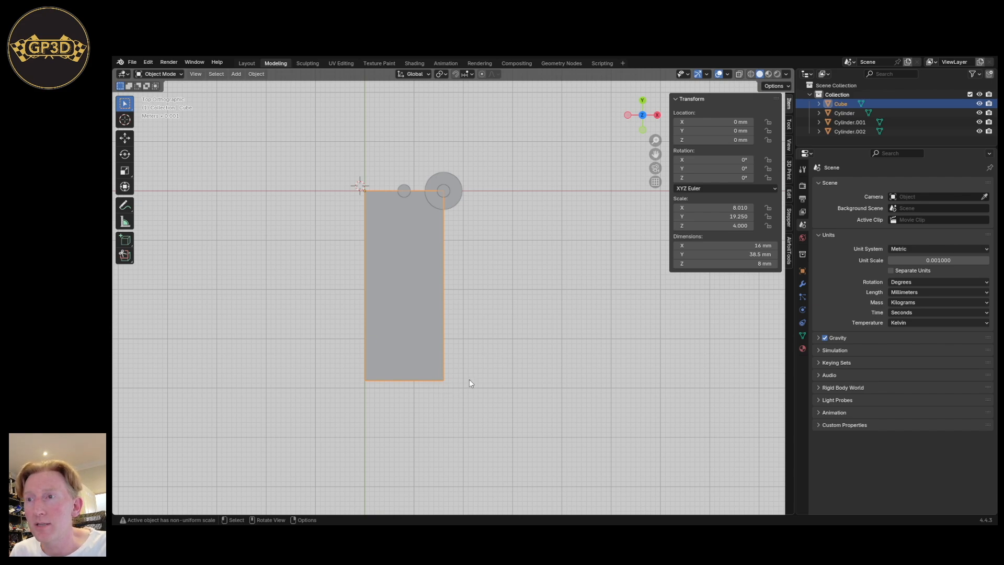
In Edit Mode, move the block's outer front vertical edge about 33 mm outward along X to slant the side.
click(412, 396)
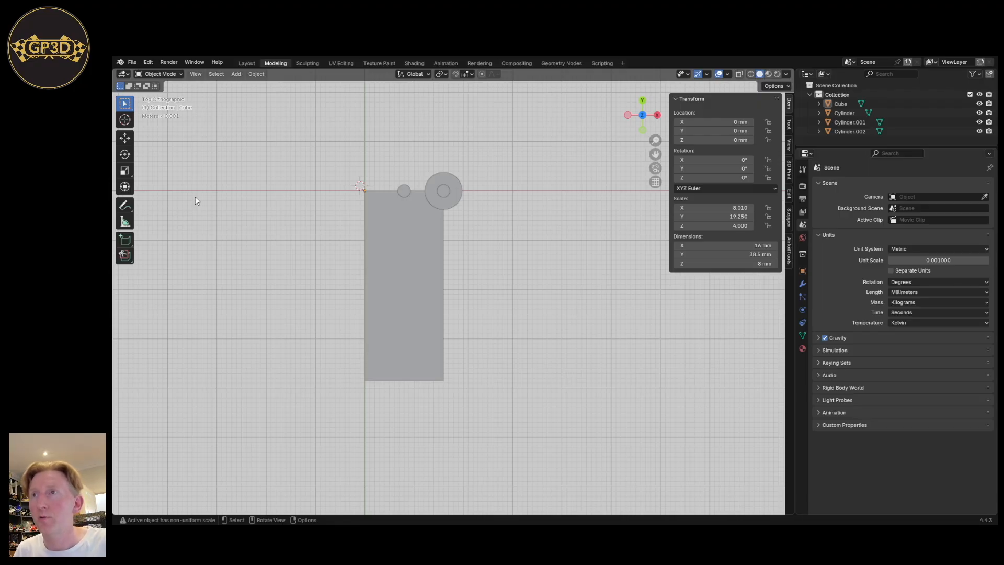
middle_drag(477, 378, 469, 324)
key(Tab)
shift+middle_drag(434, 366, 418, 296)
click(419, 296)
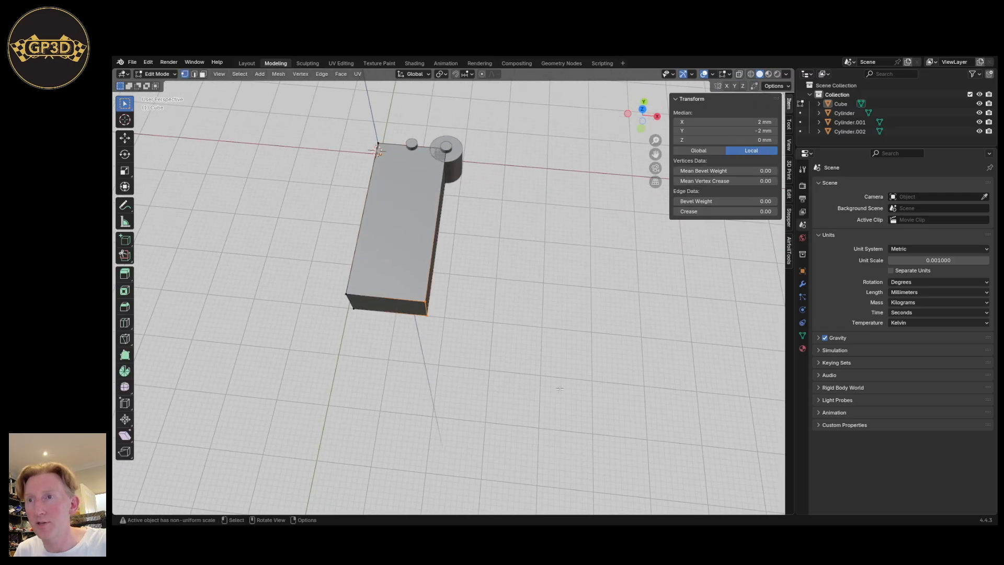
scroll(542, 385, up, 4)
middle_drag(542, 385, 542, 356)
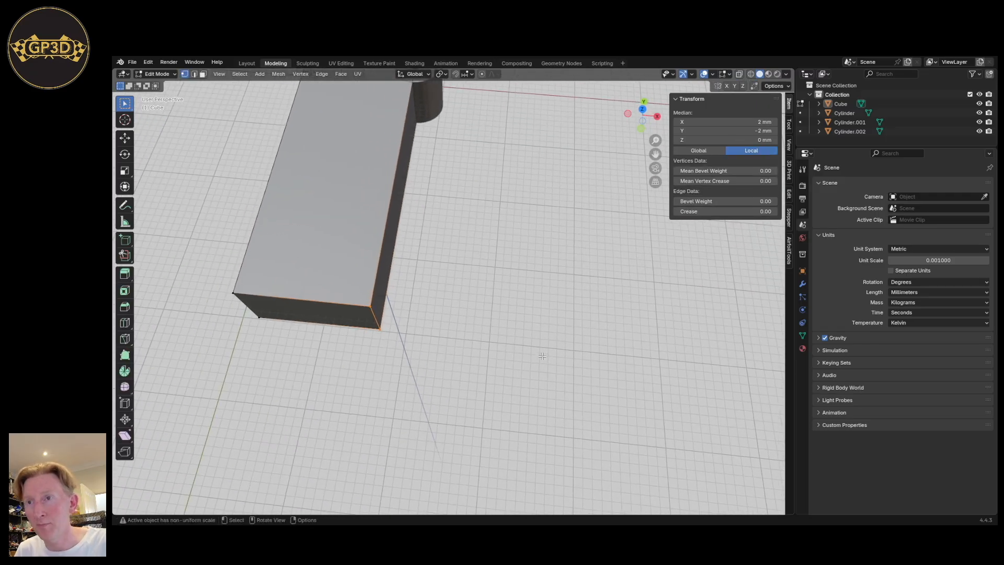
mouse_move(386, 305)
middle_down()
mouse_move(424, 271)
mouse_move(396, 289)
middle_up()
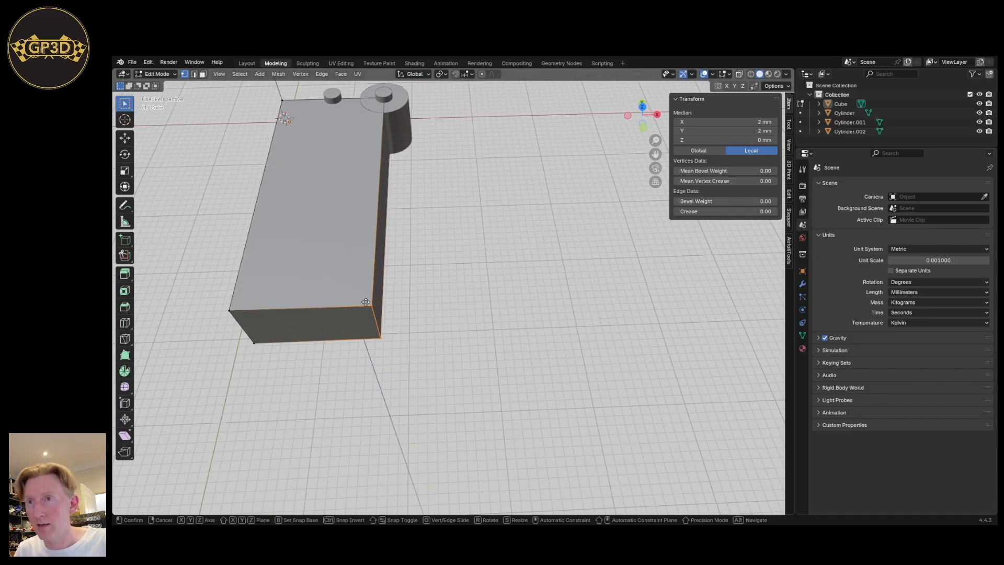
key(g)
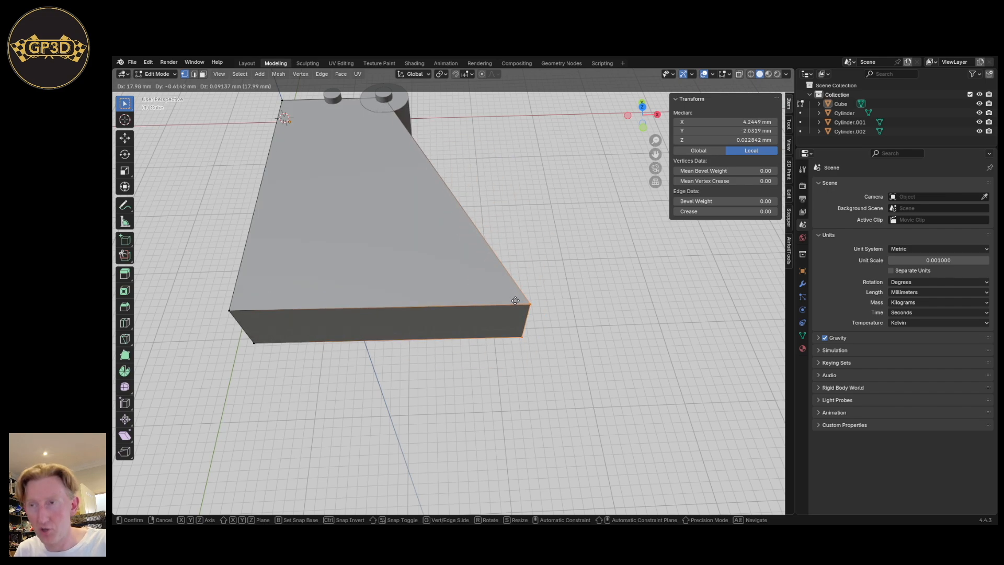
key(x)
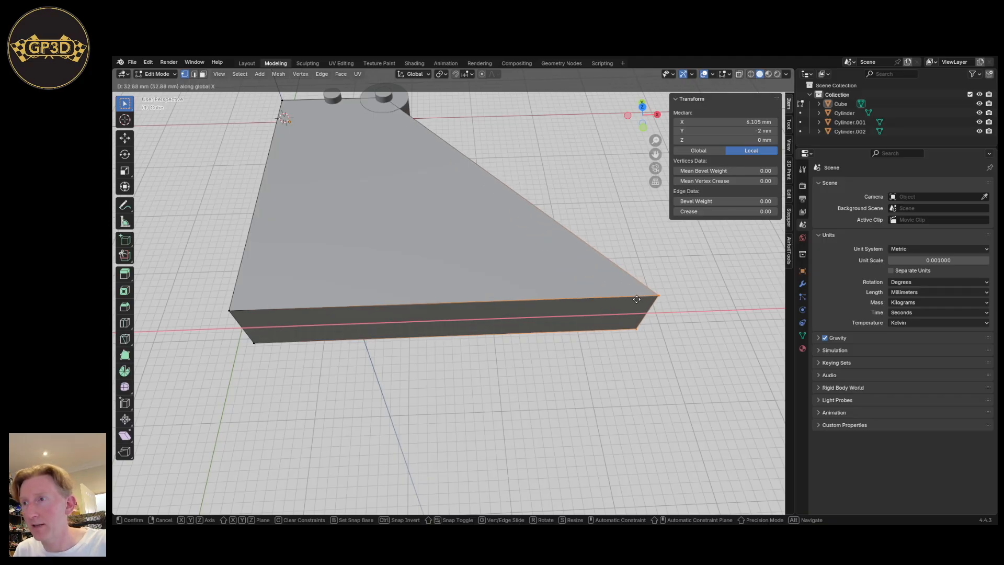
click(641, 298)
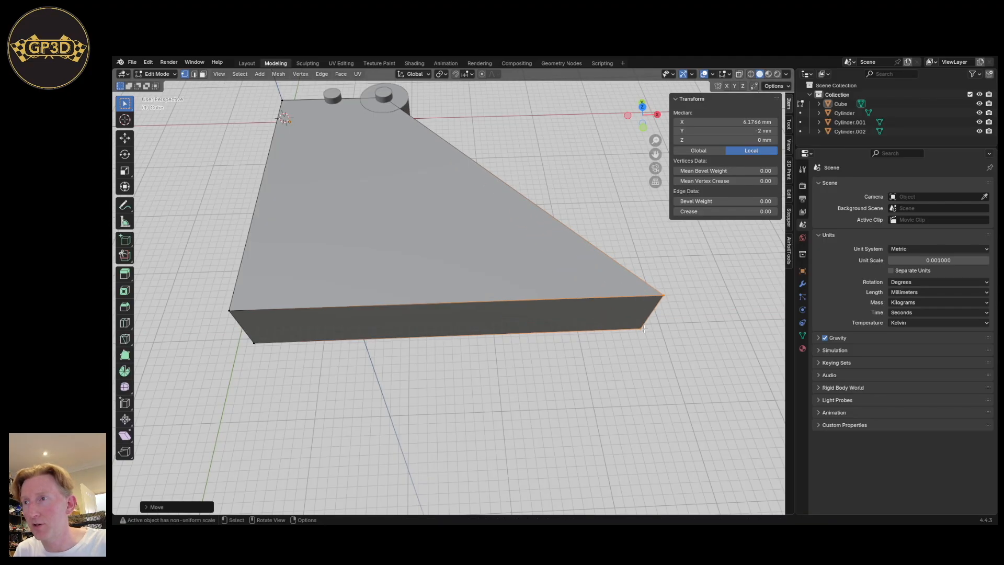
In top view, move the slanted corner back along X until the block is about 47.5 mm wide.
key(KP_7)
shift+middle_drag(664, 285, 568, 279)
scroll(488, 366, up, 2)
shift+middle_drag(616, 307, 593, 423)
scroll(585, 385, up, 3)
scroll(531, 339, up, 3)
scroll(593, 423, up, 2)
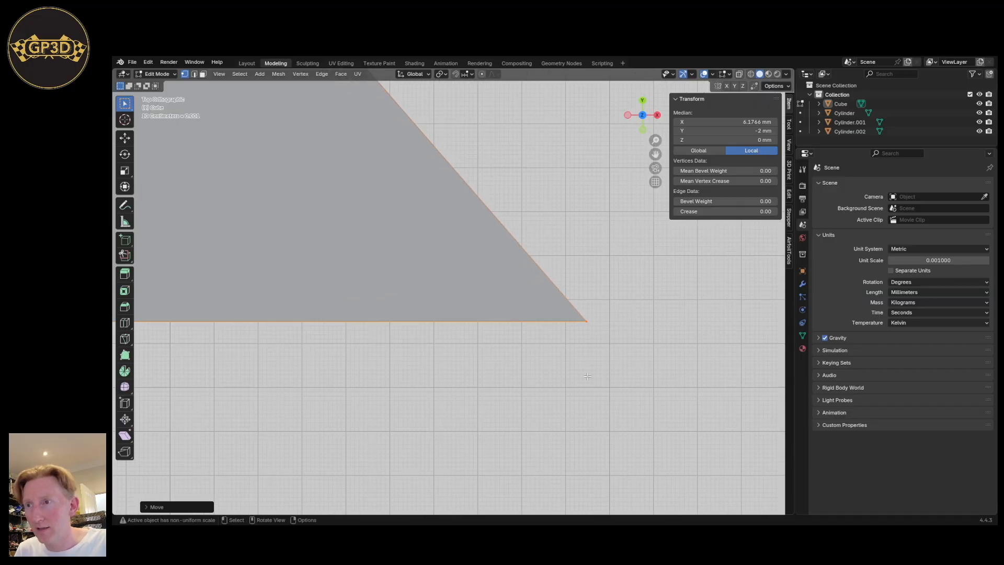
key(g)
key(x)
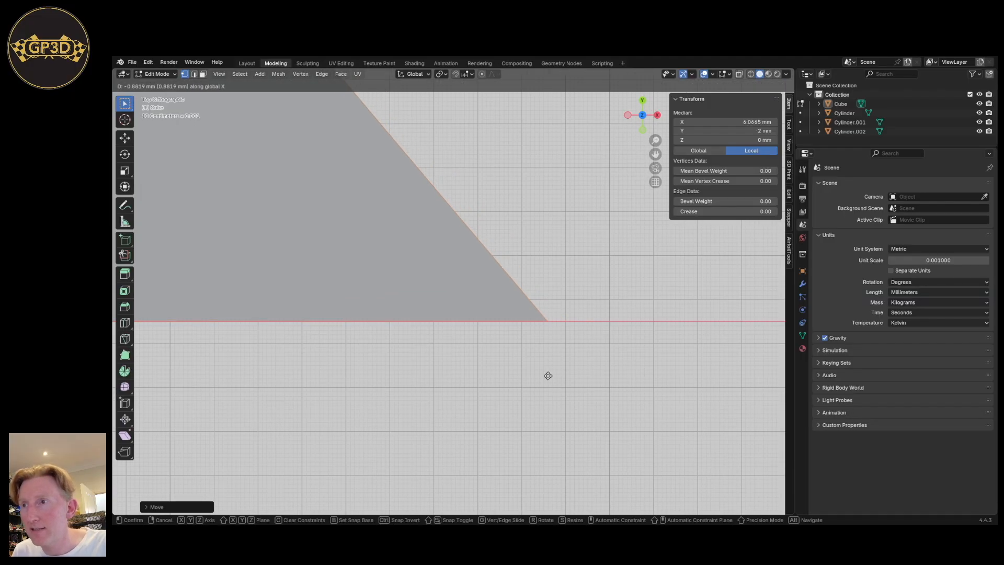
click(500, 375)
Nudge the slanted corner along X onto the nearest main grid line at high magnification.
scroll(493, 370, up, 7)
shift+middle_drag(548, 234, 520, 398)
scroll(520, 398, up, 4)
scroll(520, 398, up, 3)
shift+middle_drag(439, 282, 572, 403)
scroll(572, 406, up, 4)
shift+middle_drag(547, 333, 563, 389)
scroll(560, 391, up, 4)
shift+middle_drag(508, 338, 545, 377)
scroll(544, 378, up, 3)
scroll(531, 403, up, 1)
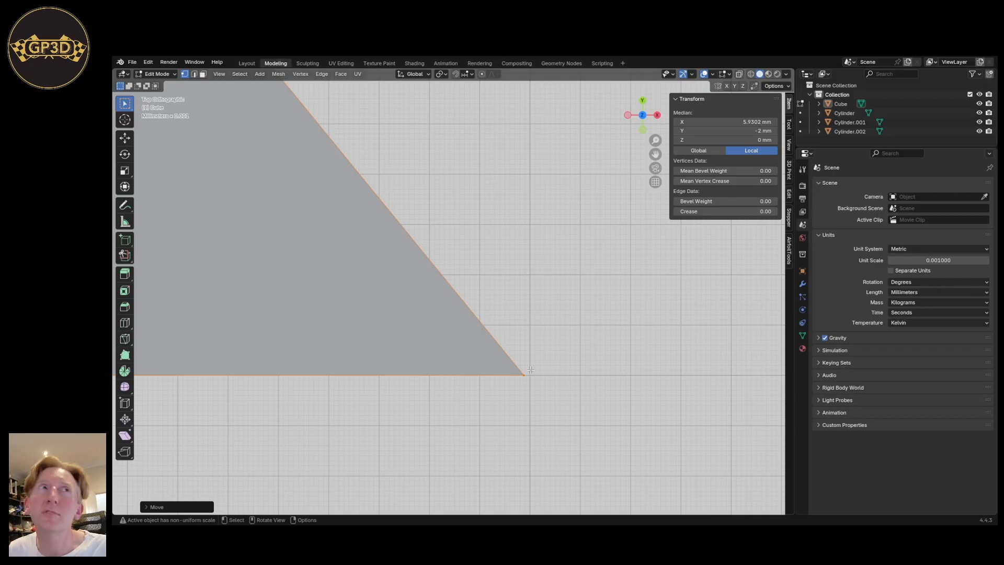
scroll(539, 404, up, 9)
shift+middle_drag(489, 270, 523, 370)
scroll(505, 351, up, 1)
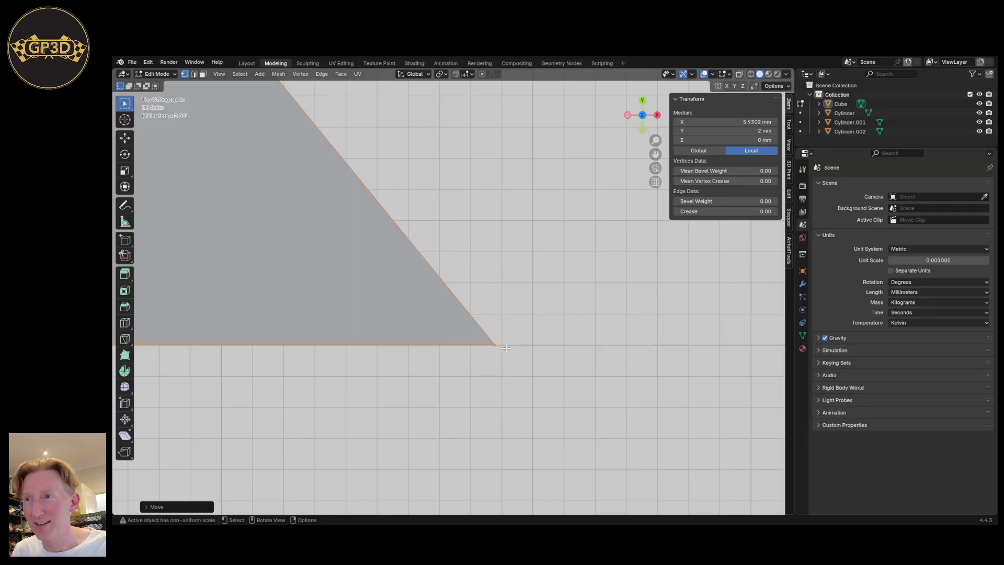
key(g)
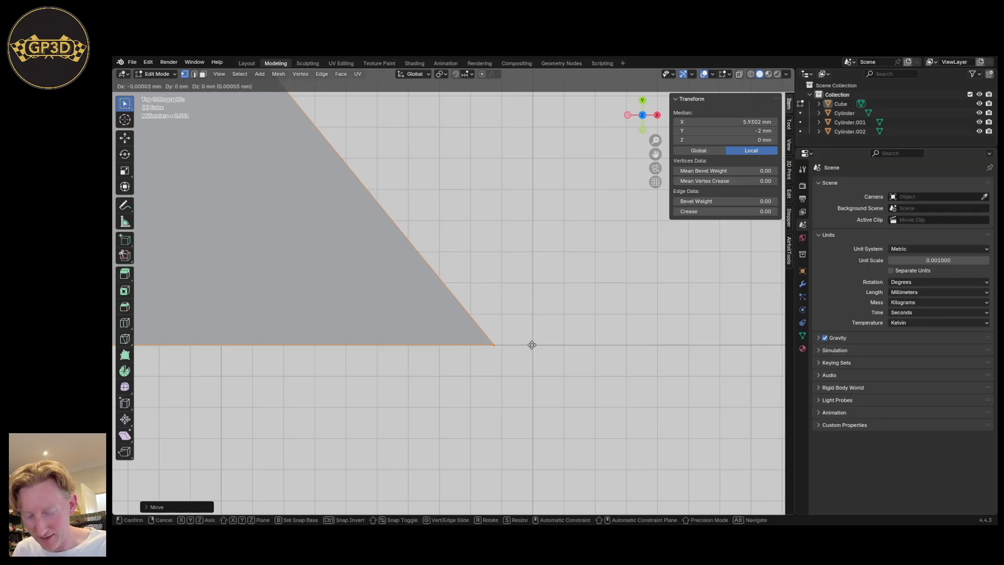
key(x)
click(570, 343)
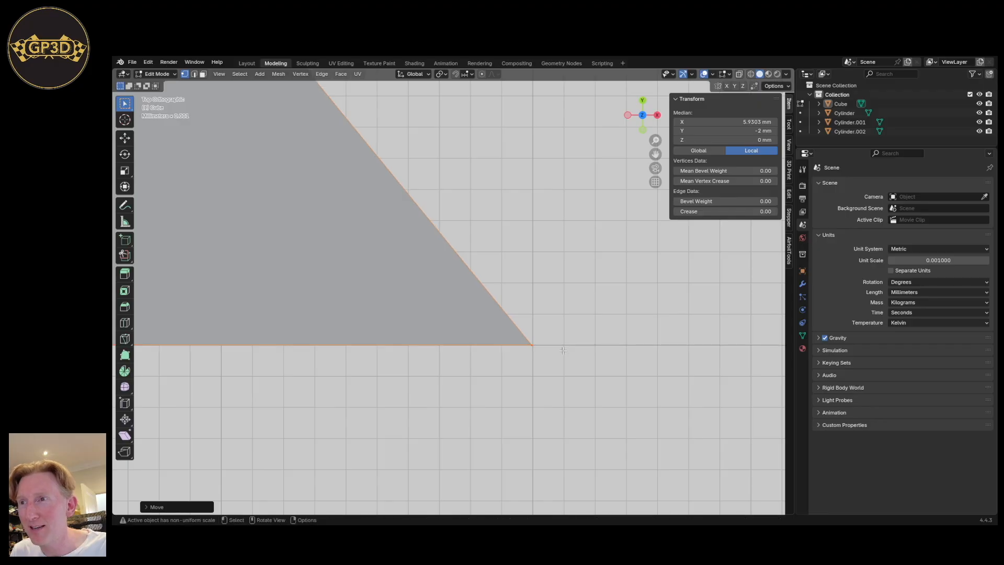
Return to Object Mode and check the block's overall dimensions and the position of its slanted corner.
scroll(562, 351, up, 3)
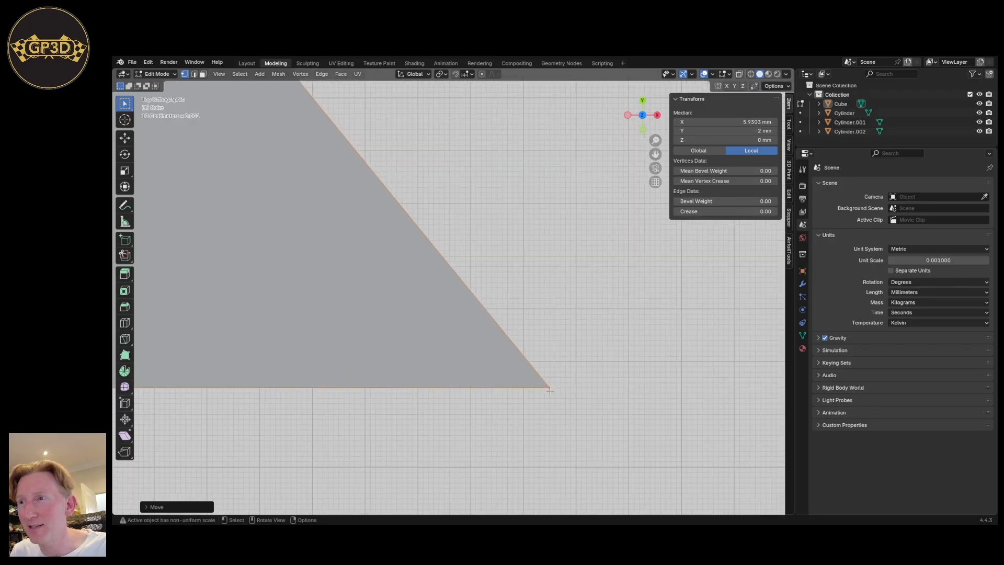
scroll(549, 391, down, 3)
shift+middle_drag(587, 408, 608, 312)
scroll(571, 360, down, 1)
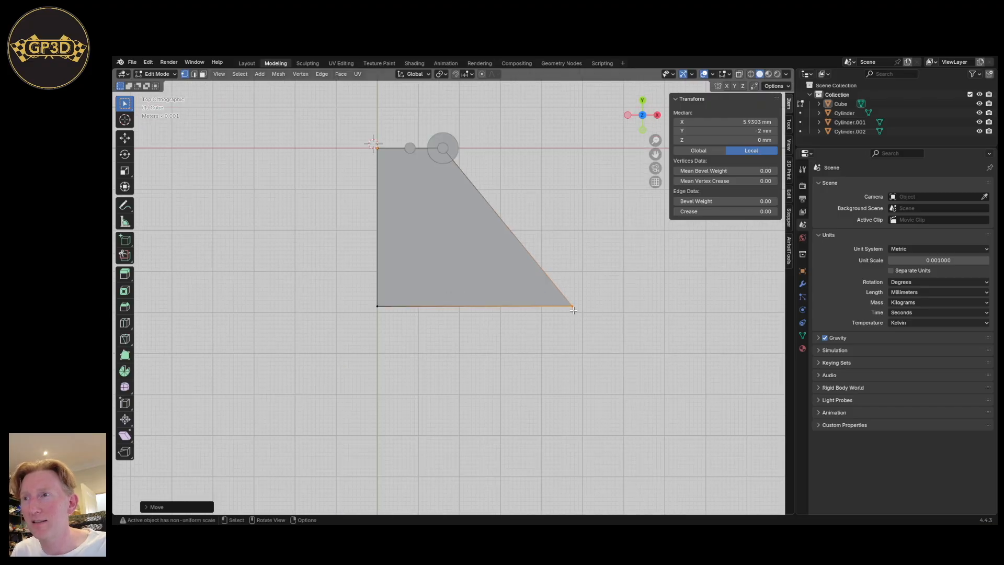
scroll(468, 324, up, 2)
shift+middle_drag(632, 313, 589, 341)
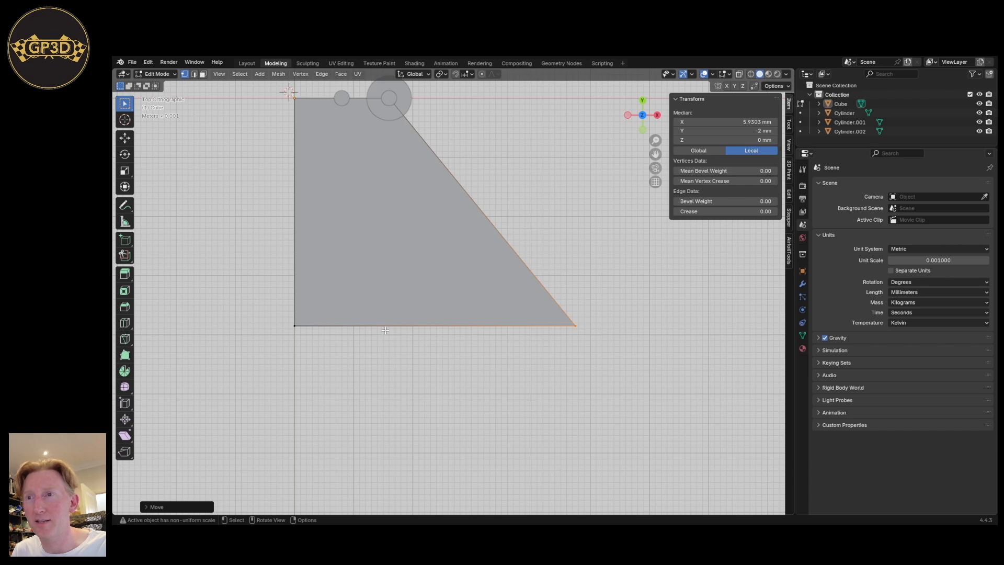
scroll(561, 325, up, 2)
key(Tab)
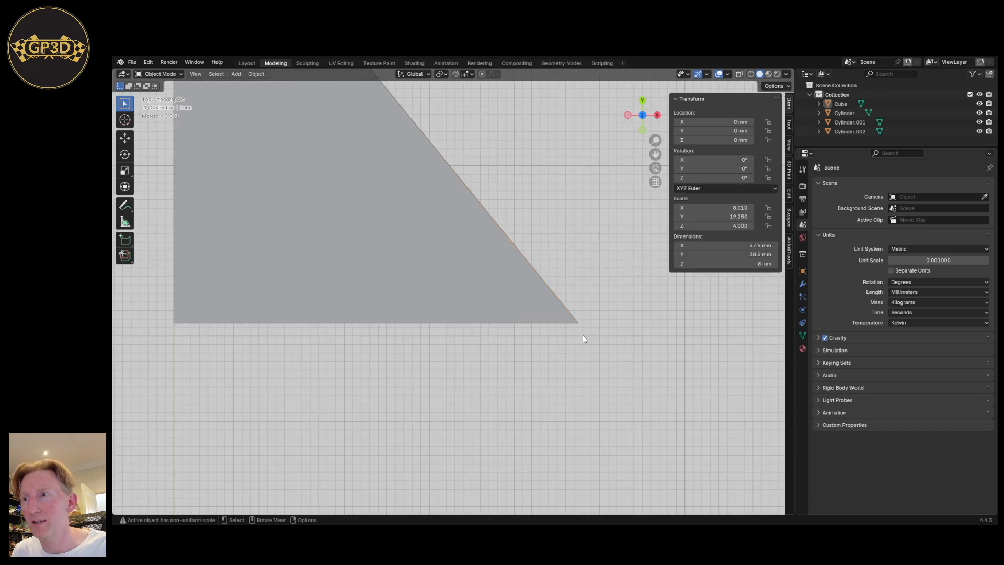
scroll(583, 338, up, 3)
scroll(434, 316, down, 4)
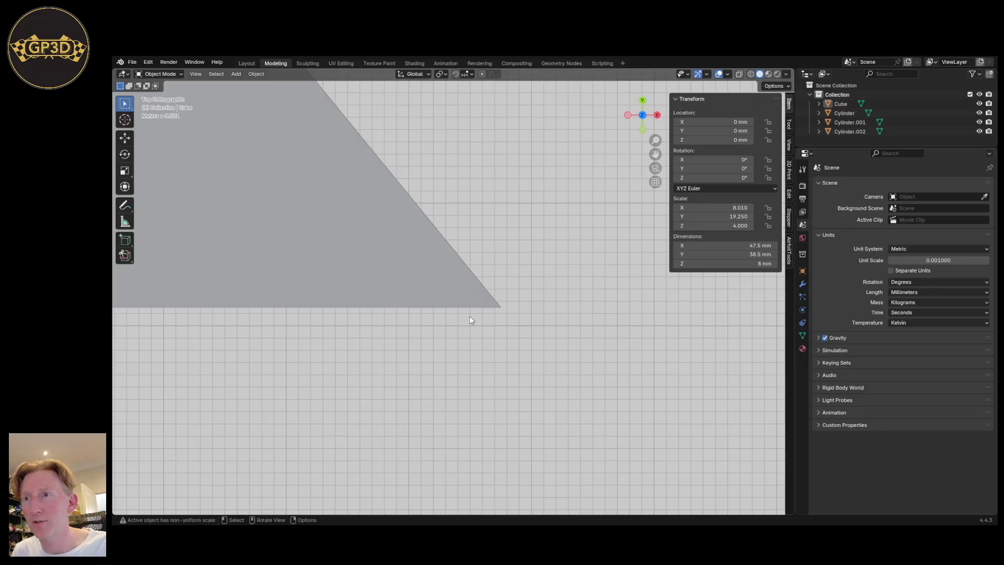
scroll(497, 309, up, 3)
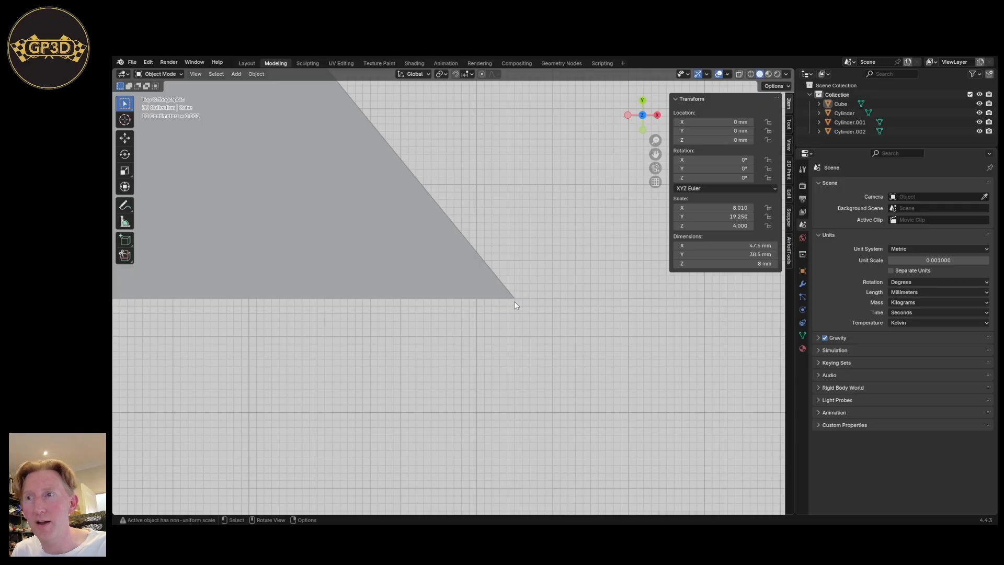
scroll(504, 356, down, 20)
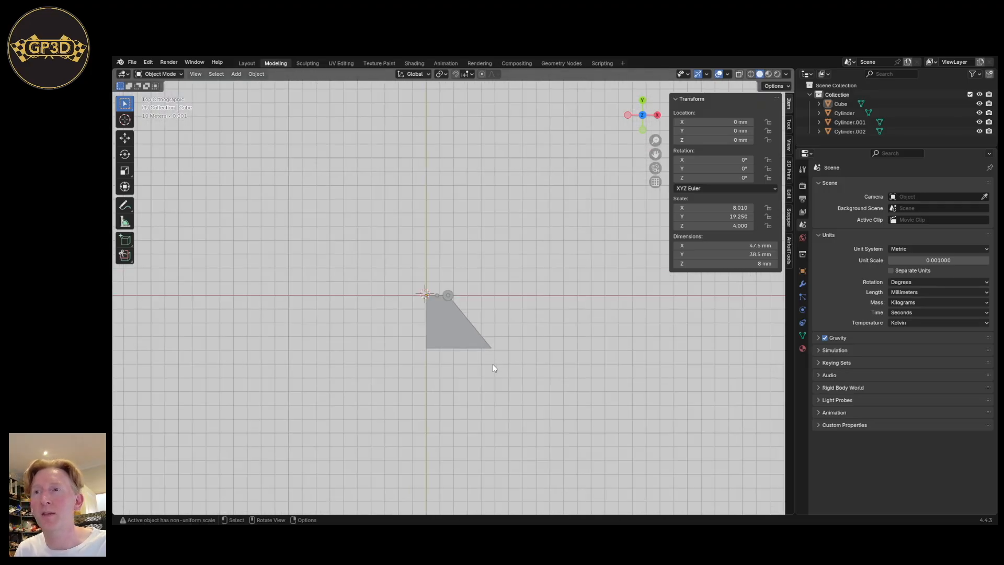
View the slanted block at an angle, select it and check its exact X dimension.
shift+middle_drag(572, 368, 572, 339)
scroll(525, 371, up, 4)
middle_drag(521, 368, 522, 346)
shift+middle_drag(458, 332, 460, 359)
scroll(492, 393, up, 4)
shift+middle_drag(525, 378, 536, 418)
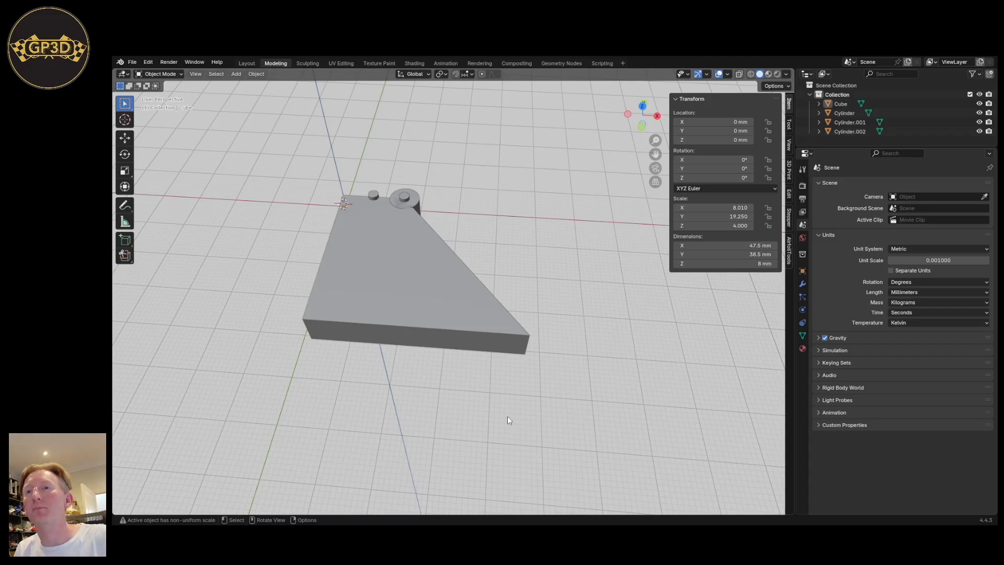
click(448, 325)
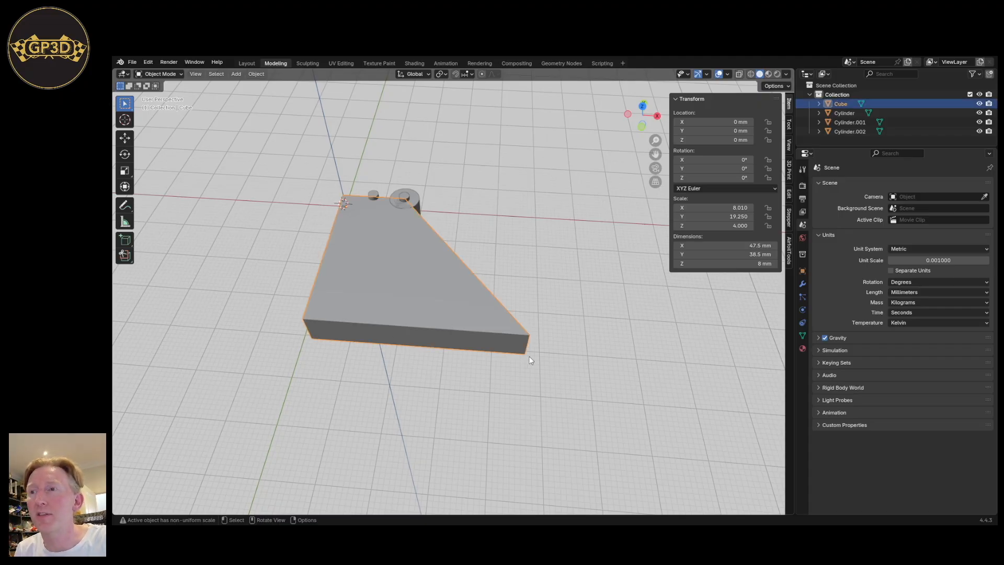
click(727, 245)
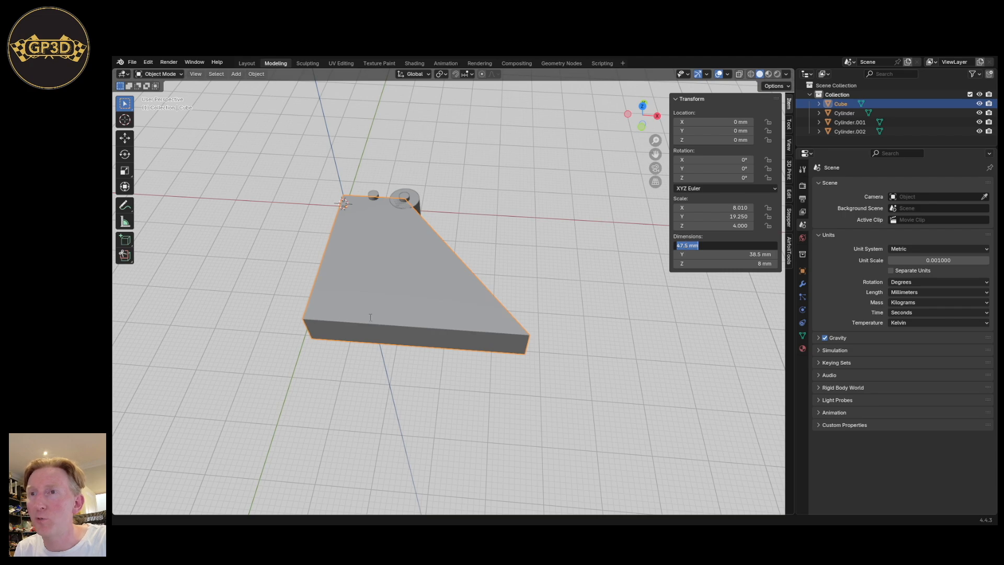
key(Return)
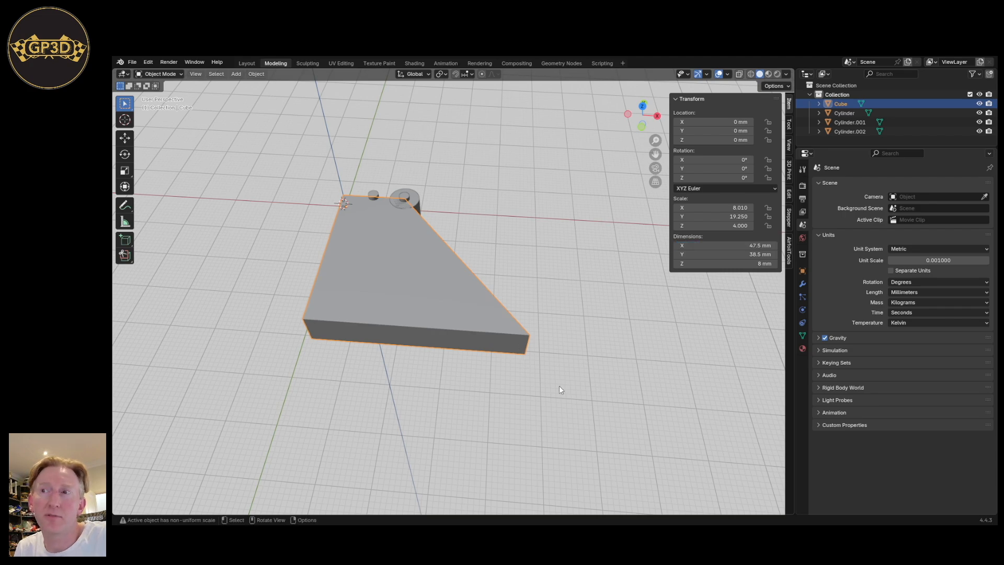
Inspect how the block meets the large and small cylinders from above, below and the slanted side.
key(KP_7)
scroll(525, 367, up, 1)
scroll(450, 285, up, 2)
shift+middle_drag(450, 284, 497, 375)
scroll(497, 374, up, 2)
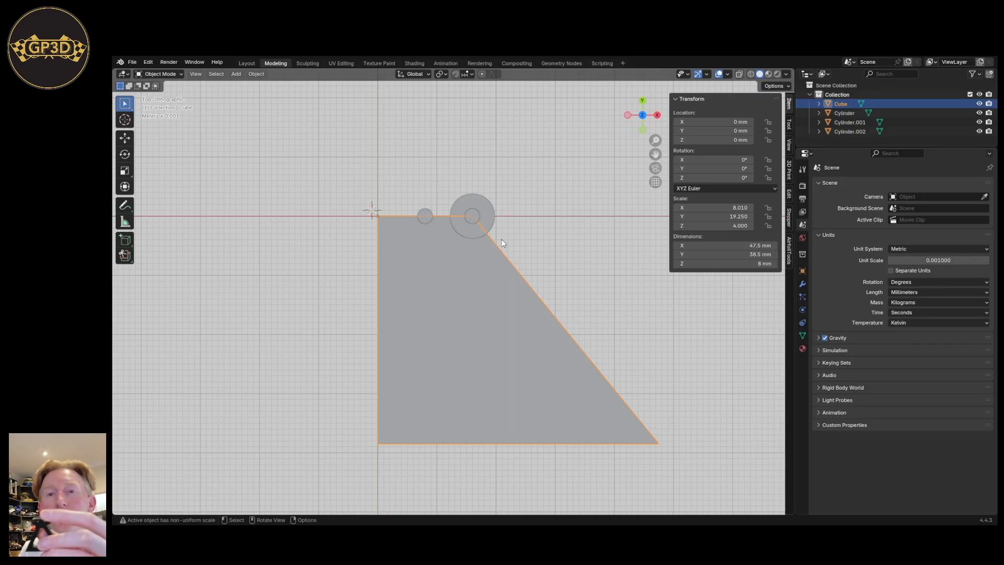
middle_drag(434, 247, 387, 314)
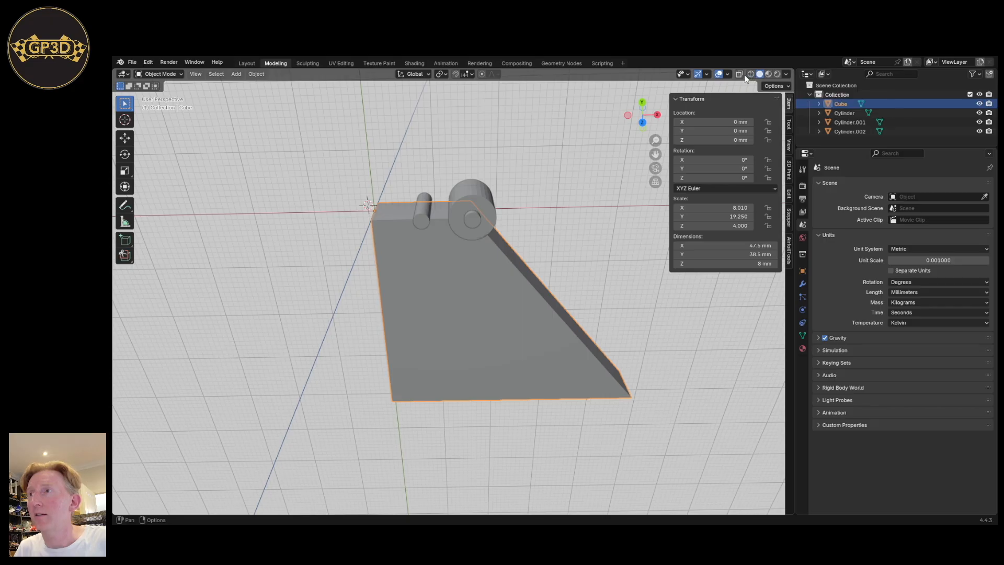
mouse_move(597, 252)
middle_down()
mouse_move(441, 316)
mouse_move(446, 280)
mouse_move(588, 234)
middle_up()
scroll(470, 347, up, 5)
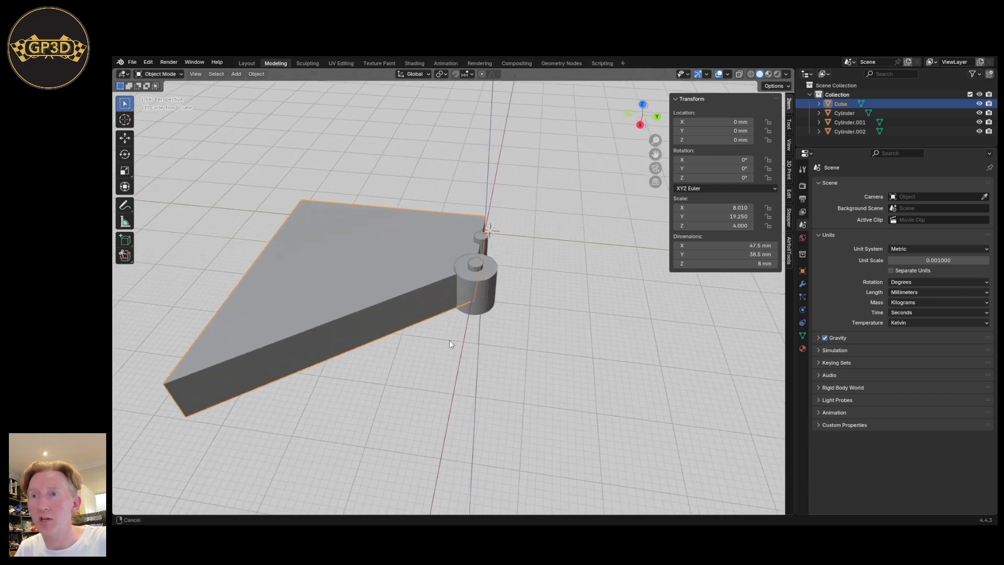
scroll(302, 214, up, 2)
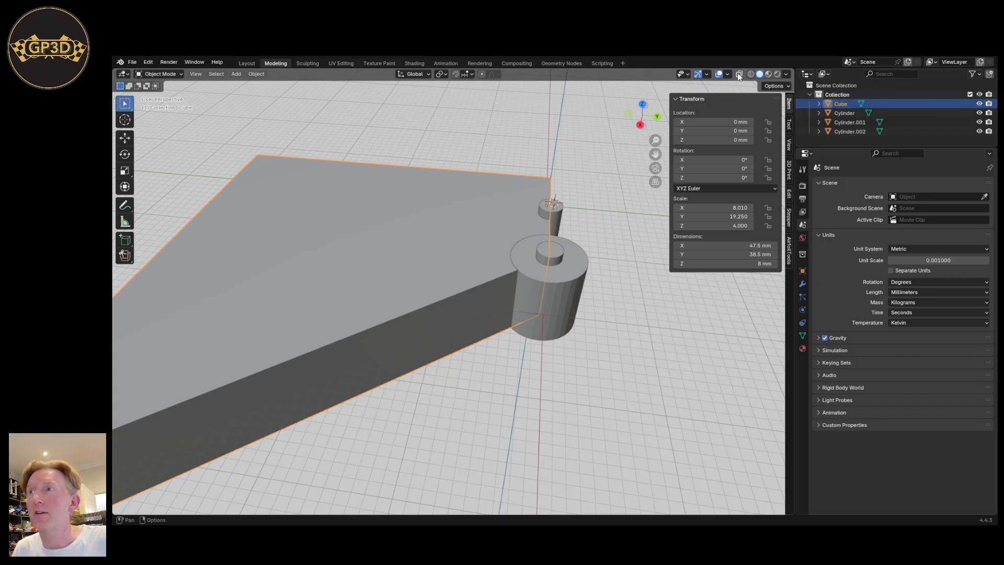
Turn on X-ray display and examine how the cylinders overlap the end of the block.
click(739, 74)
middle_drag(455, 322, 403, 327)
scroll(431, 324, down, 3)
shift+middle_drag(515, 309, 462, 339)
scroll(450, 327, up, 2)
scroll(451, 320, down, 3)
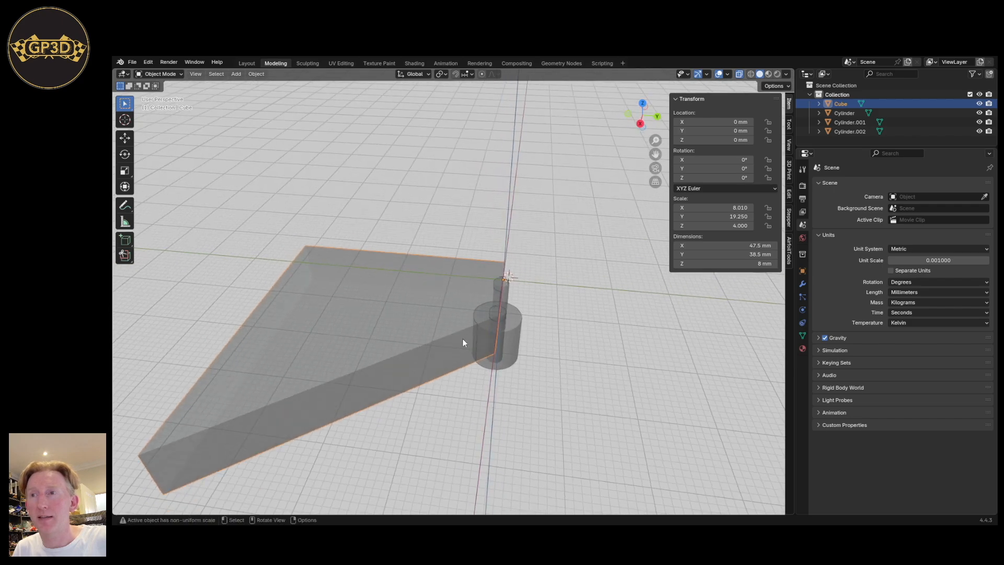
scroll(466, 344, up, 3)
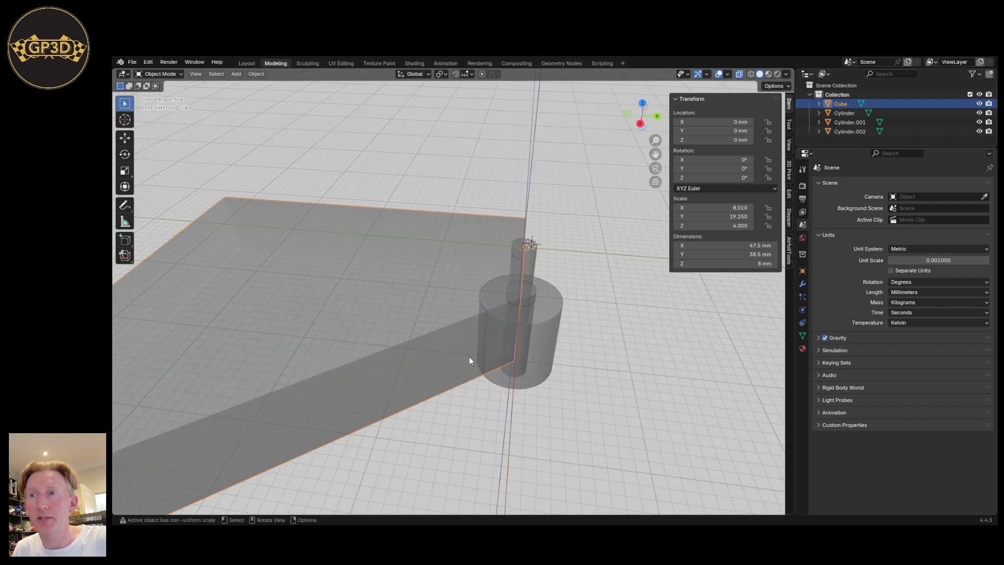
Examine from several angles how the large cylinder and the two small cylinders sit at the block's slanted corner and edge.
mouse_move(455, 347)
middle_down()
mouse_move(470, 334)
mouse_move(473, 306)
mouse_move(440, 348)
middle_up()
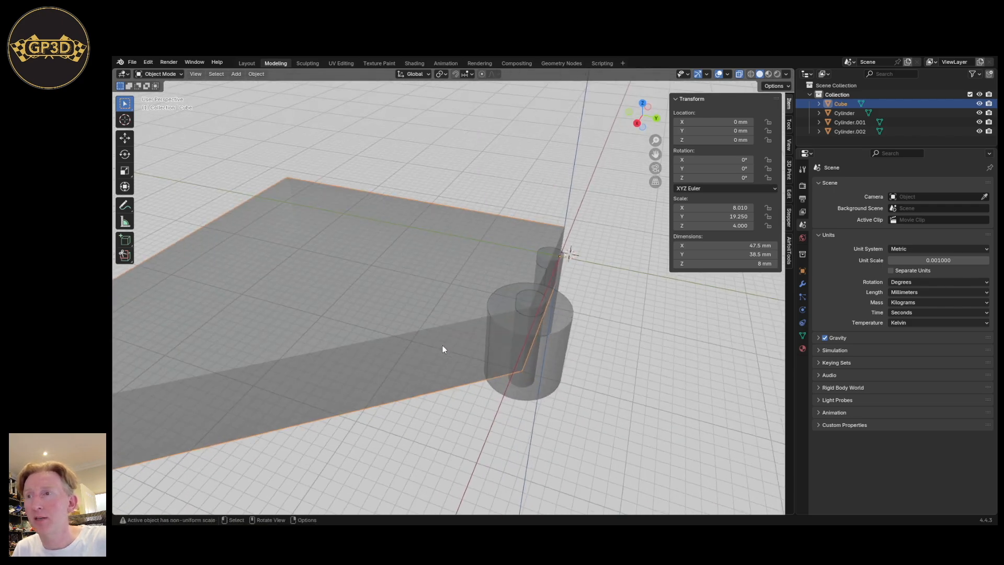
middle_drag(571, 320, 474, 323)
scroll(472, 322, up, 4)
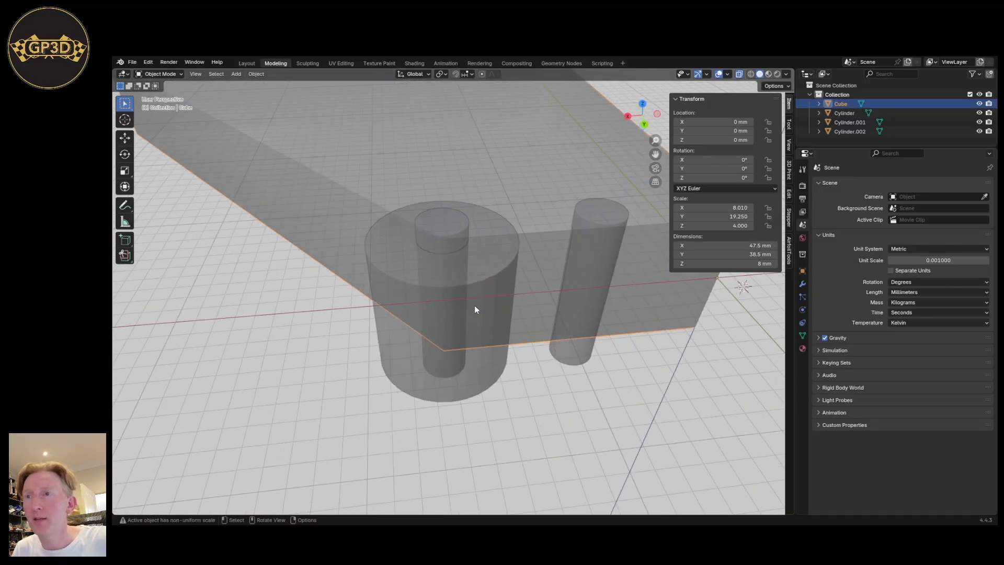
scroll(473, 266, down, 5)
middle_drag(473, 278, 507, 319)
scroll(507, 320, up, 2)
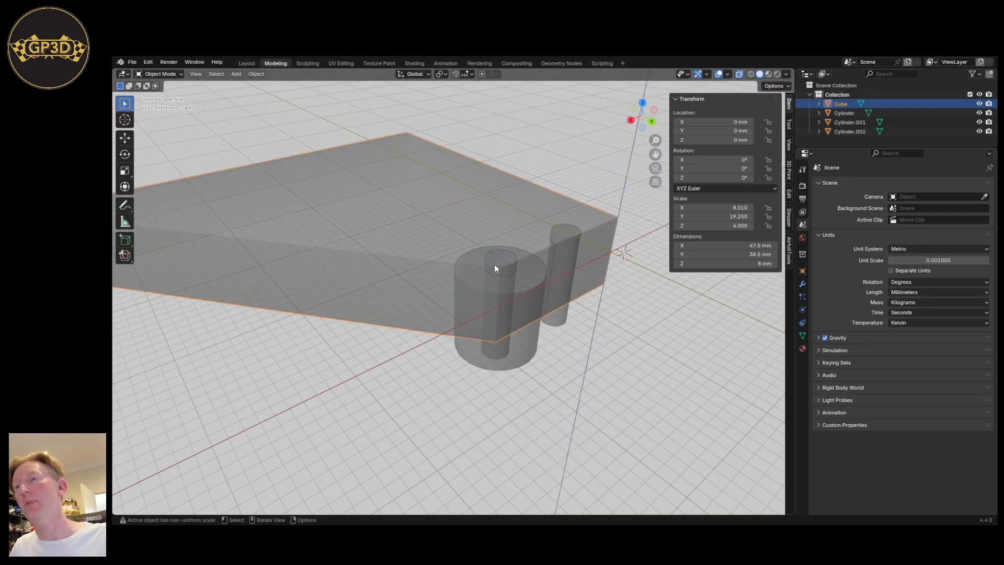
Switch the viewport to wireframe display and examine how the block's end and the cylinders run through each other.
click(751, 75)
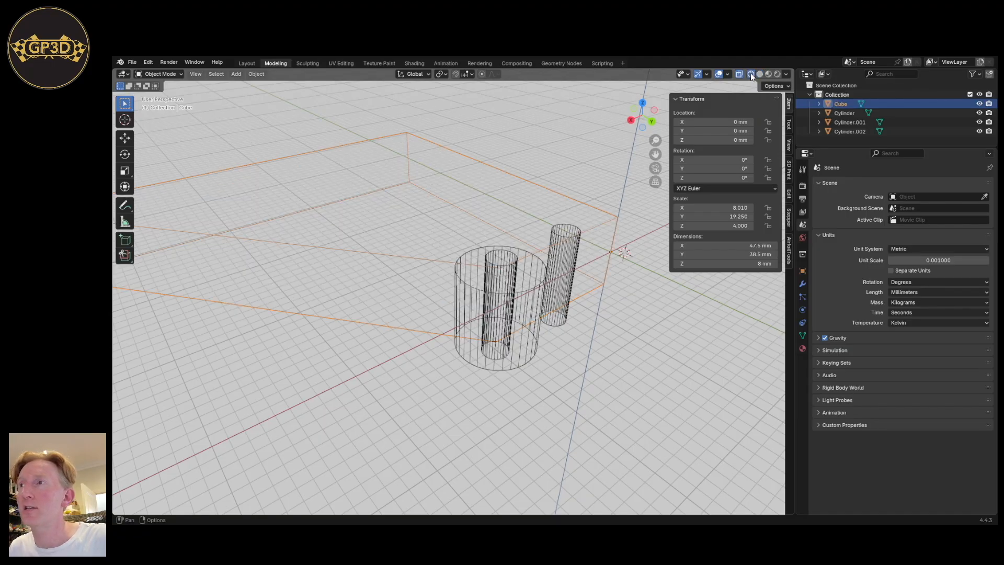
scroll(425, 293, down, 4)
shift+middle_drag(427, 294, 446, 330)
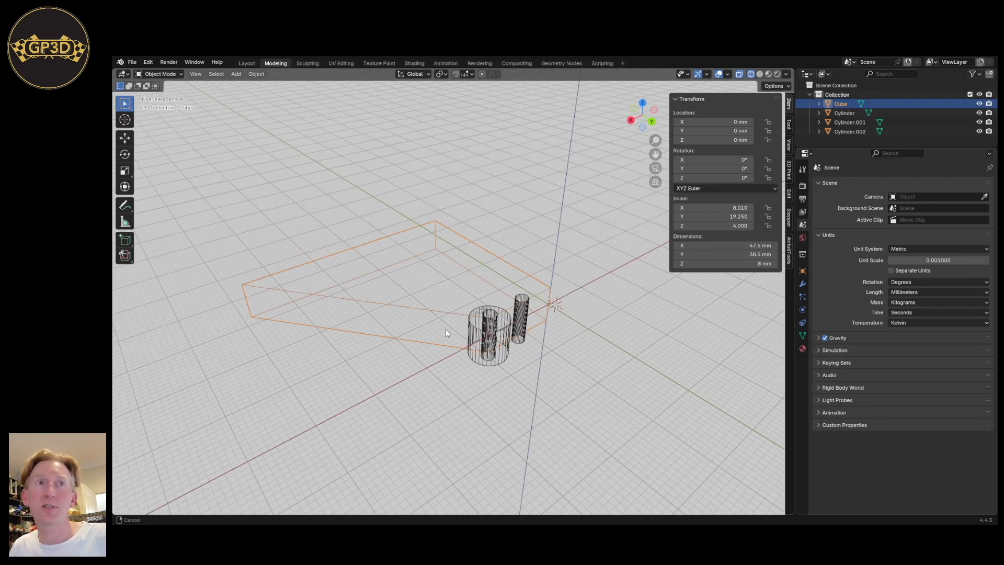
scroll(449, 341, up, 5)
middle_drag(522, 344, 460, 245)
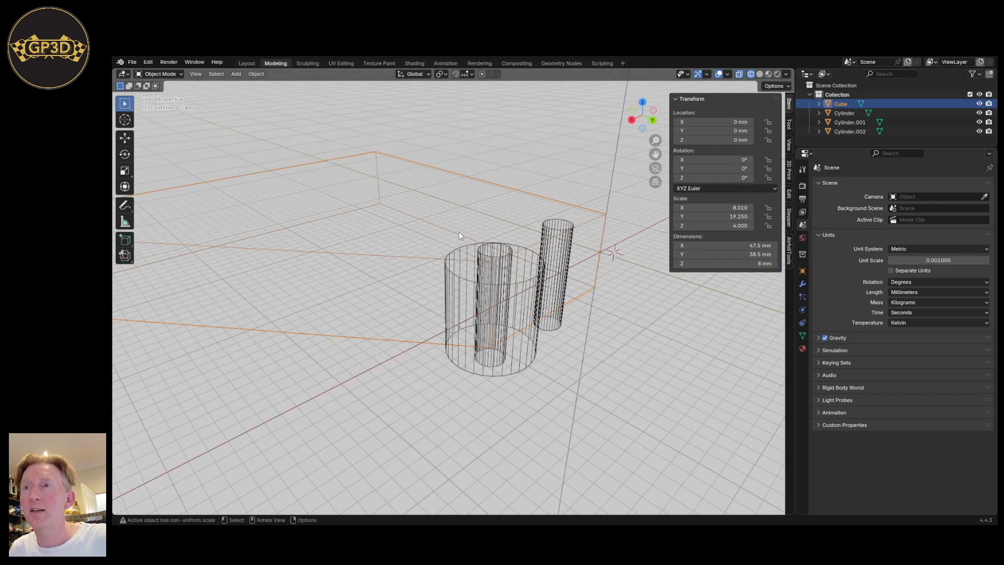
middle_drag(396, 283, 541, 320)
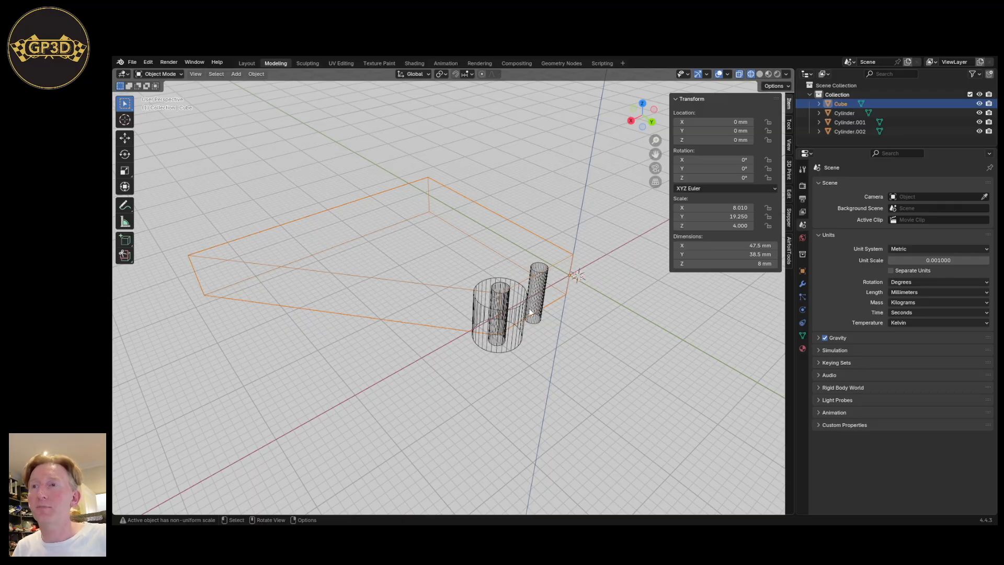
scroll(486, 306, up, 3)
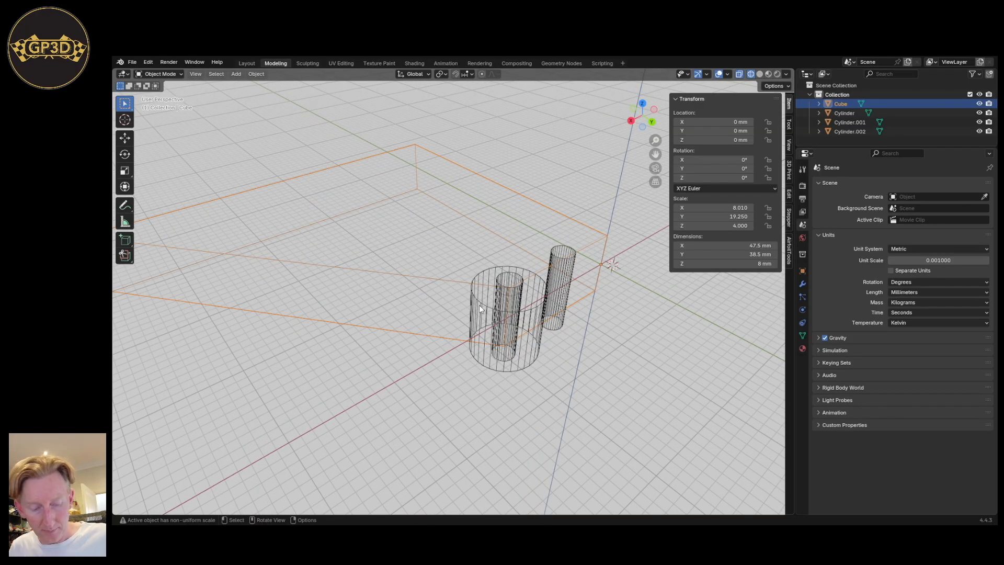
middle_drag(460, 315, 437, 296)
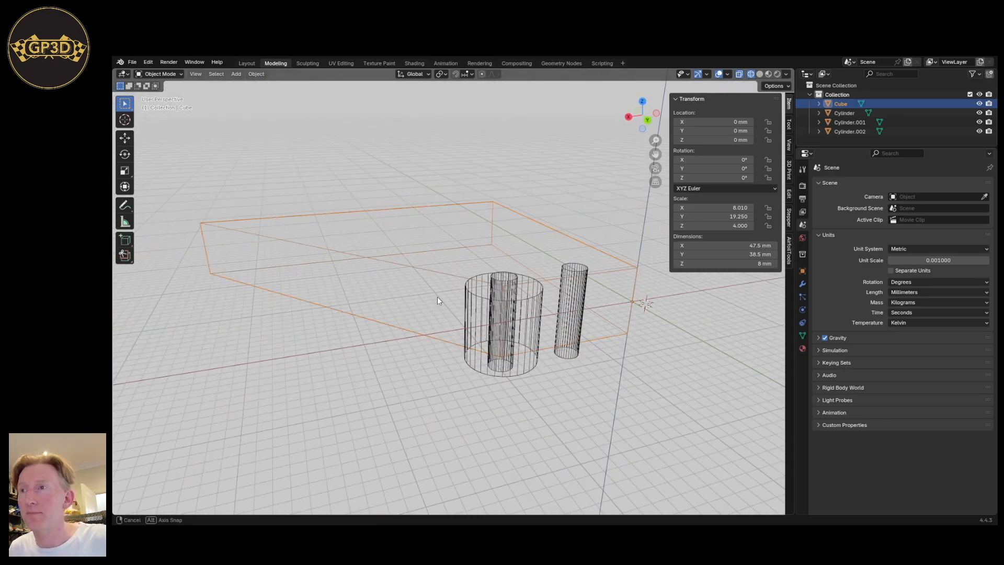
Compare the parts in solid shading with X-ray turned off, and return to wireframe display.
click(759, 73)
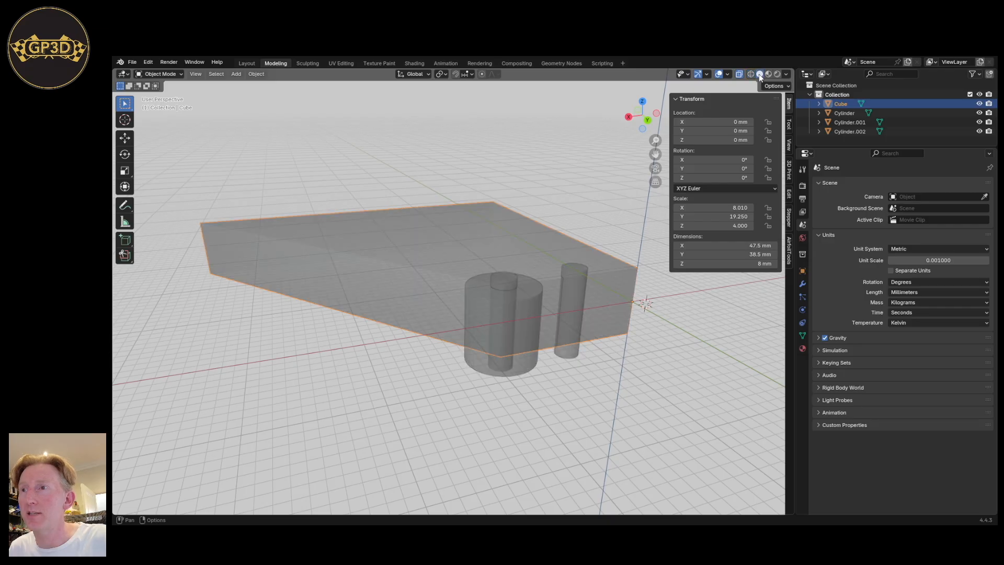
click(738, 74)
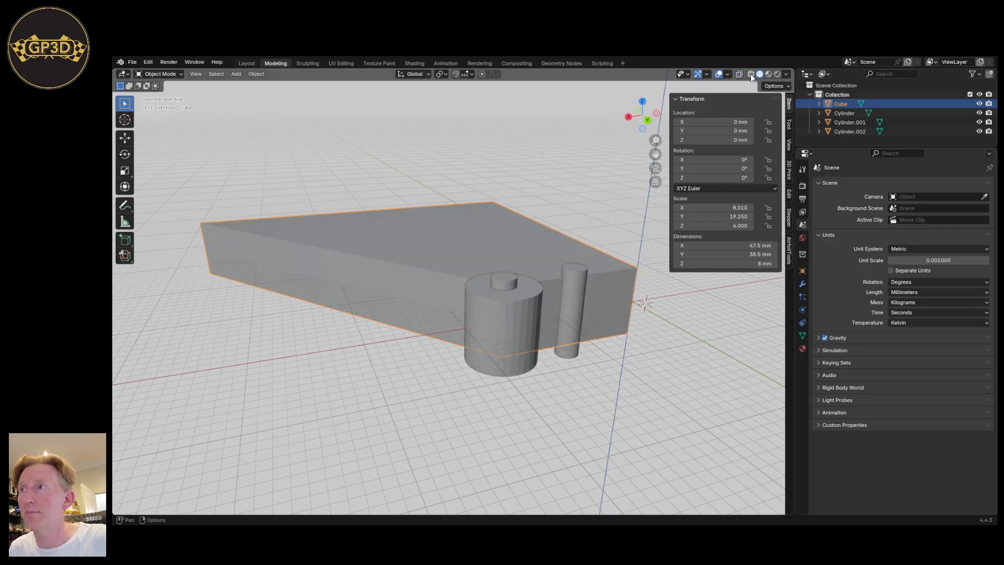
click(750, 73)
mouse_move(601, 209)
middle_down()
mouse_move(551, 255)
mouse_move(531, 317)
mouse_move(484, 330)
middle_up()
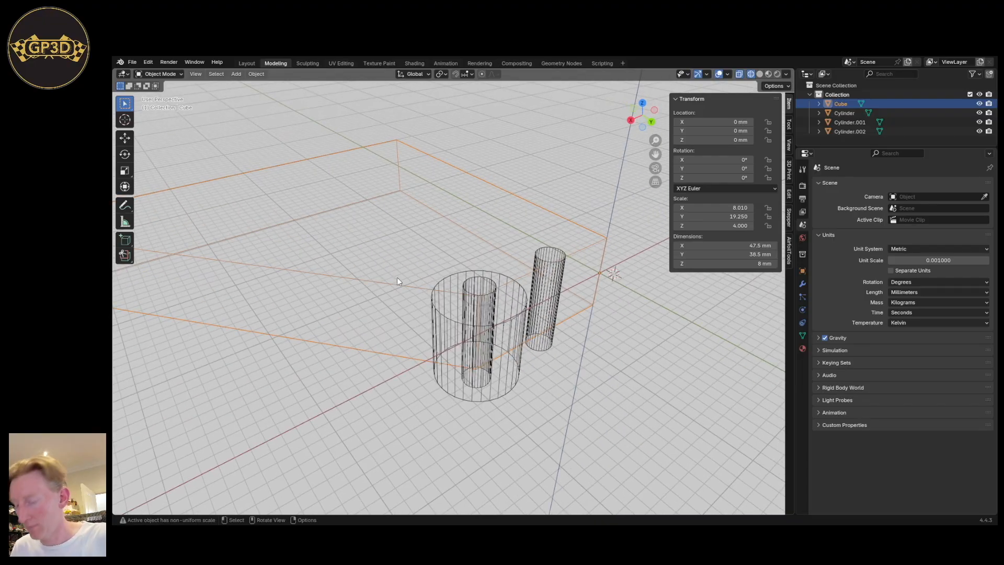
In top view, duplicate the small cylinder nearest the origin and move the copy -5 mm along Y.
key(KP_7)
scroll(395, 286, down, 8)
shift+middle_drag(511, 372, 551, 351)
scroll(511, 322, up, 4)
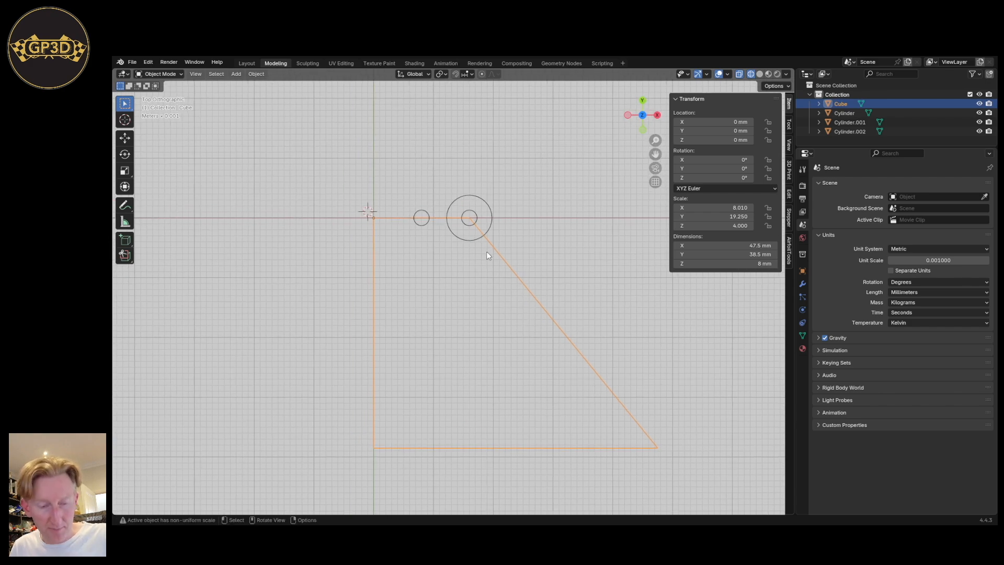
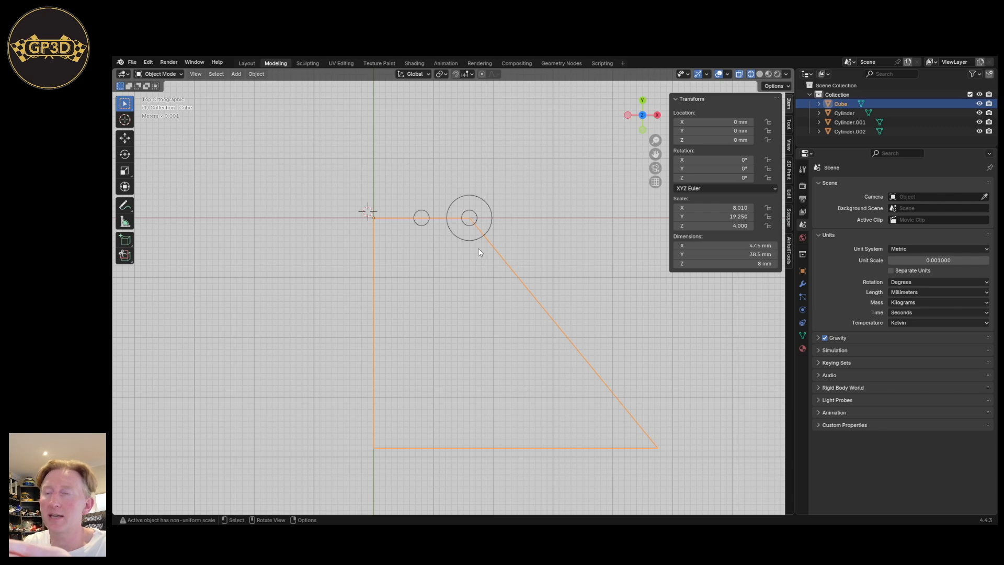
click(424, 226)
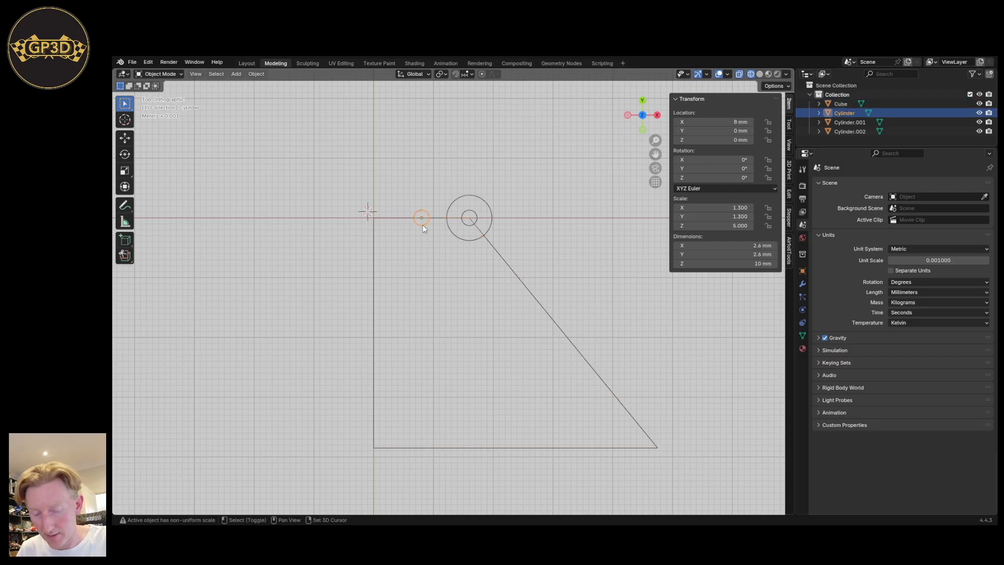
key(shift+d)
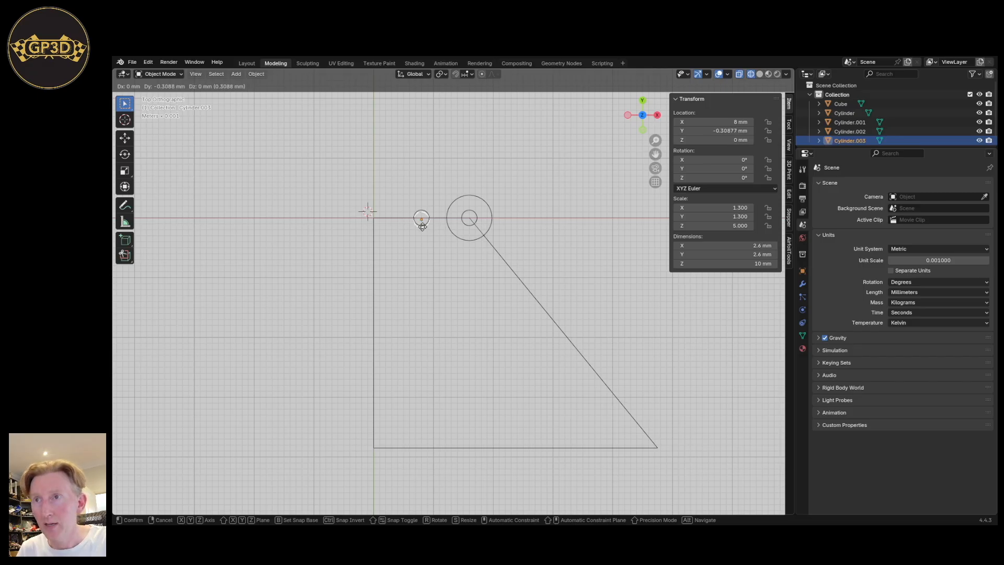
key(y)
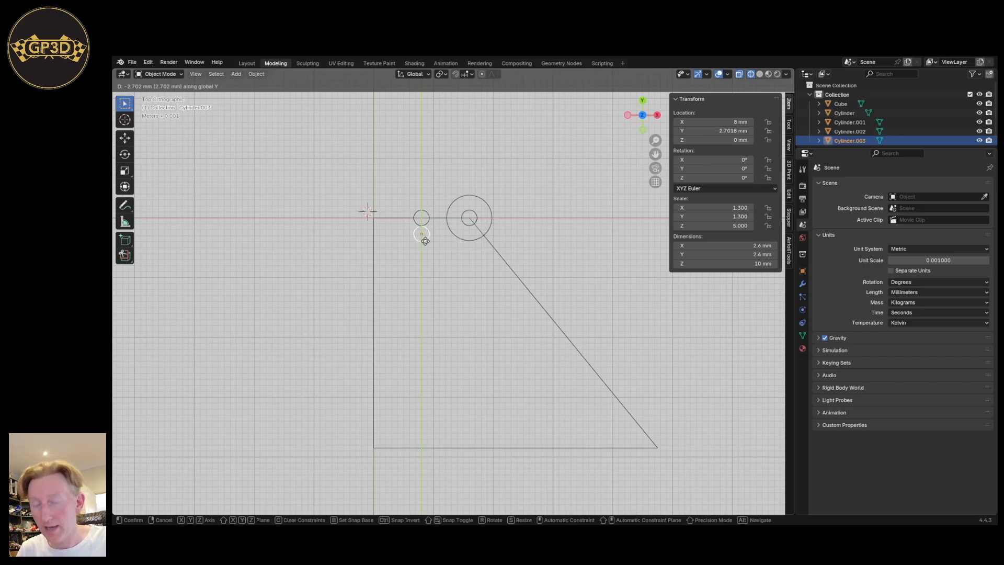
text(-5)
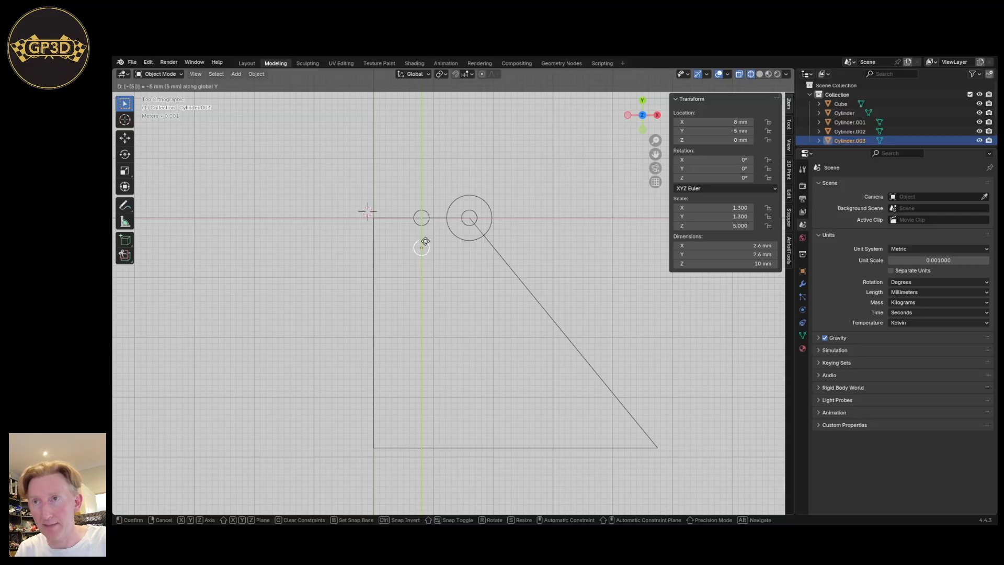
key(Return)
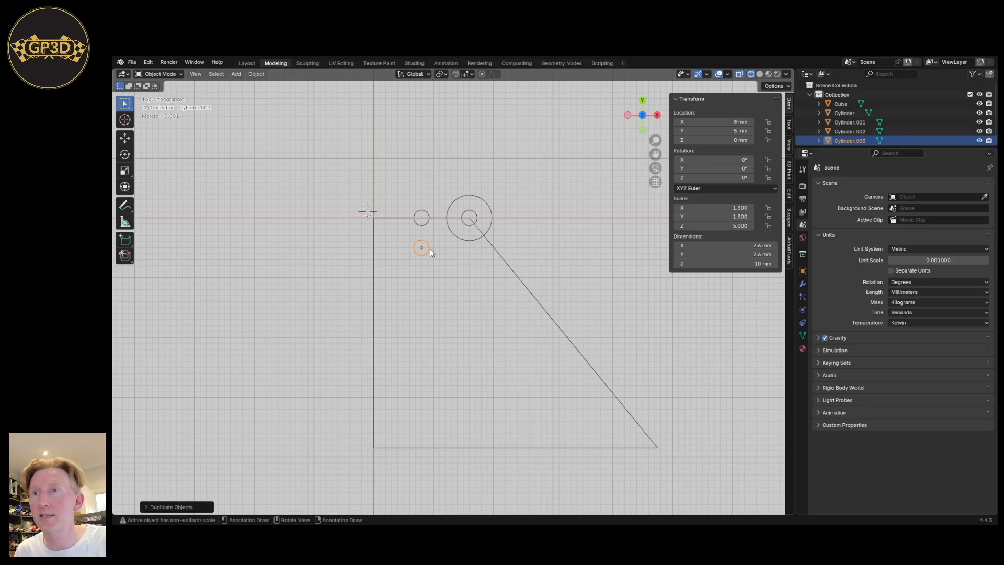
Set the X location of the original small cylinder on the block's short edge to 4 mm.
click(727, 122)
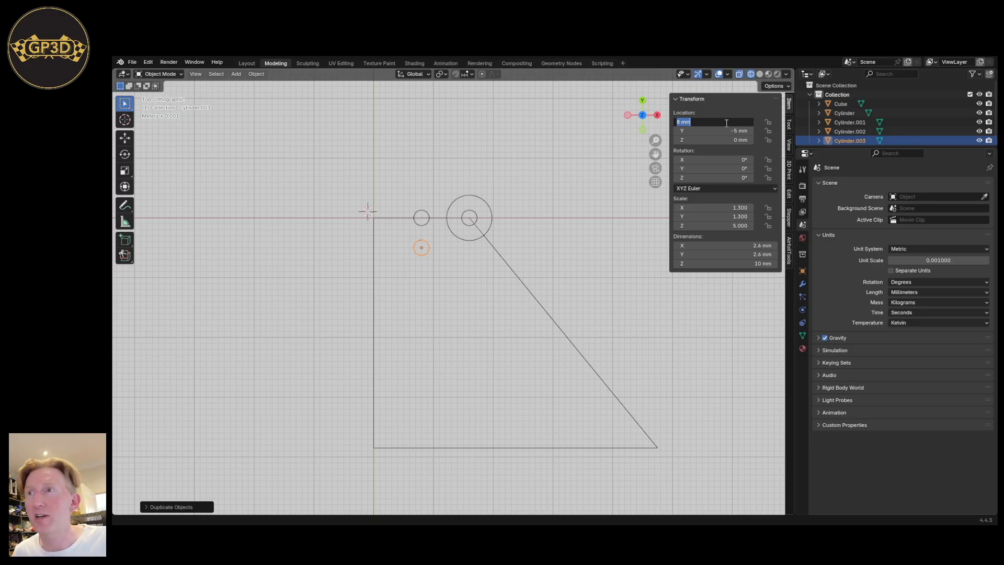
key(Return)
click(420, 225)
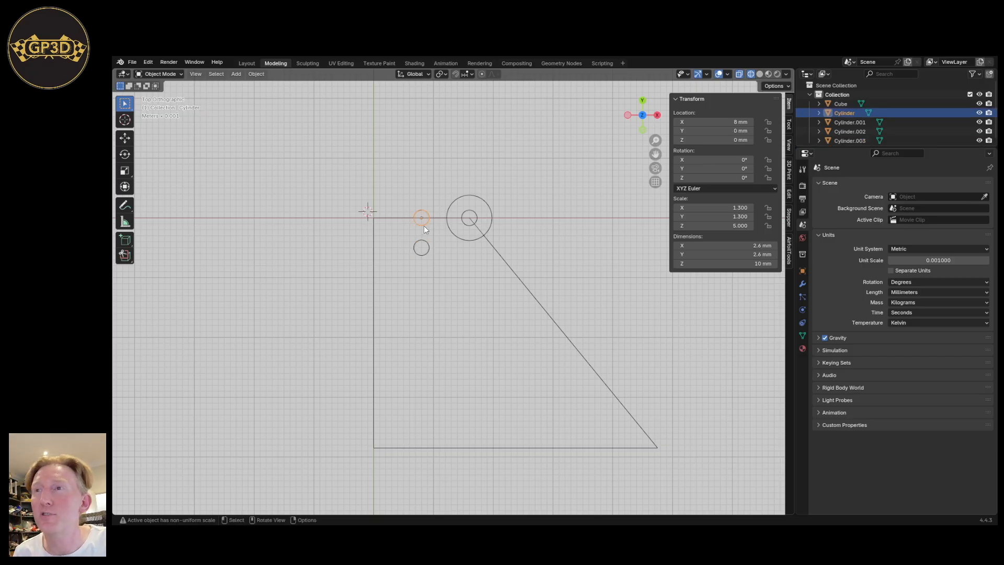
click(713, 122)
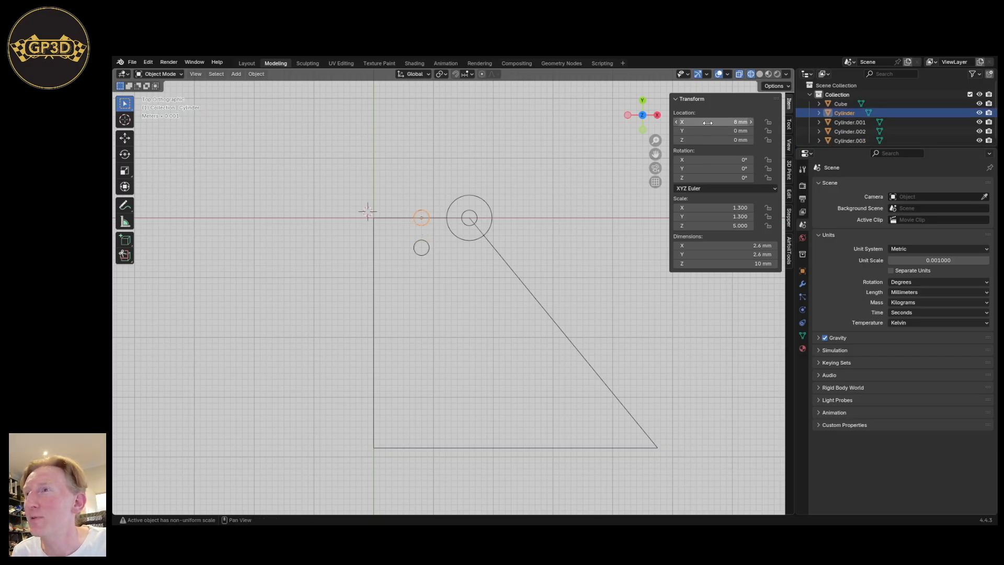
text(4)
key(Return)
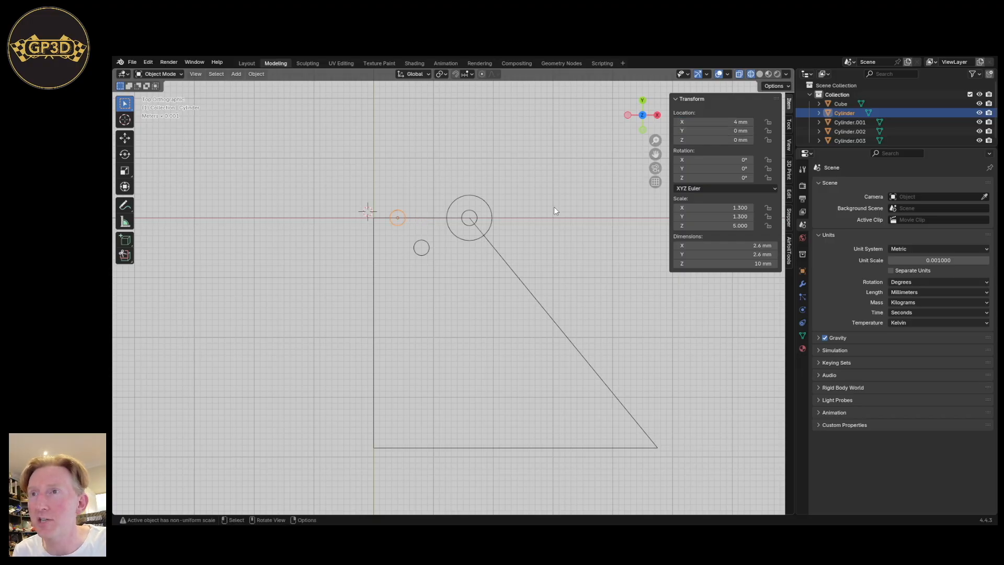
click(464, 224)
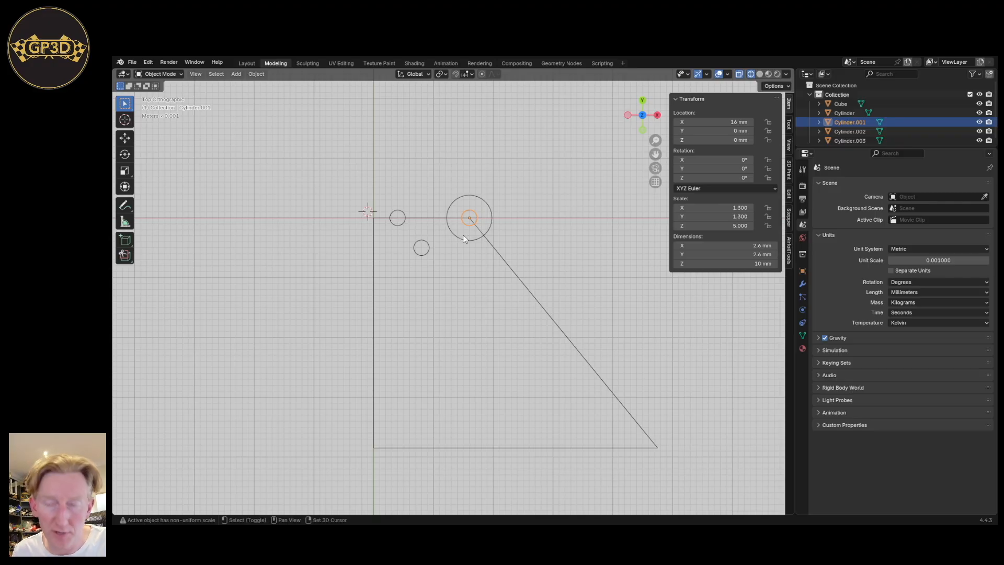
shift+click(462, 236)
mouse_move(464, 239)
middle_down()
mouse_move(461, 228)
mouse_move(475, 260)
mouse_move(478, 243)
middle_up()
scroll(470, 233, up, 6)
key(KP_7)
click(420, 121)
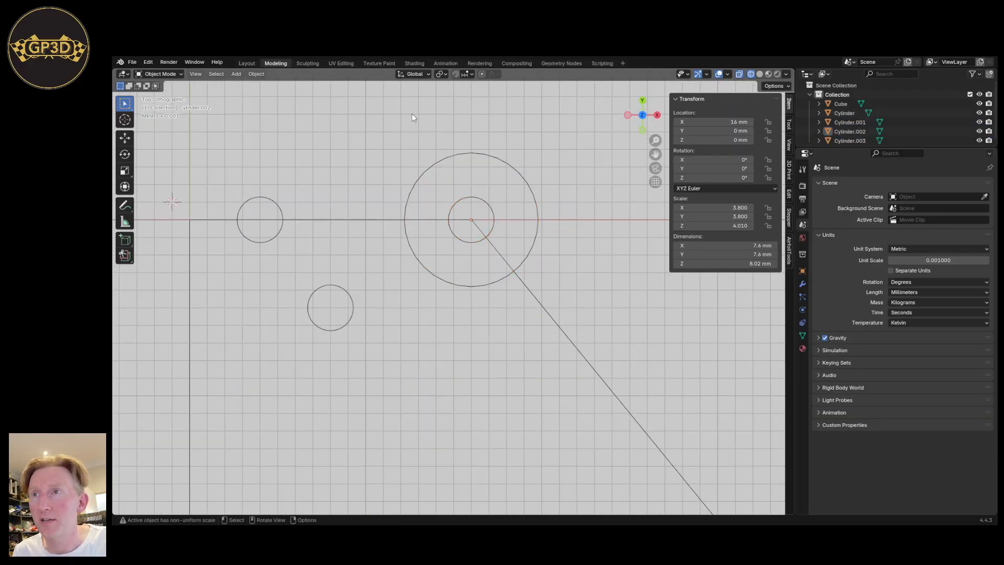
drag(395, 117, 482, 202)
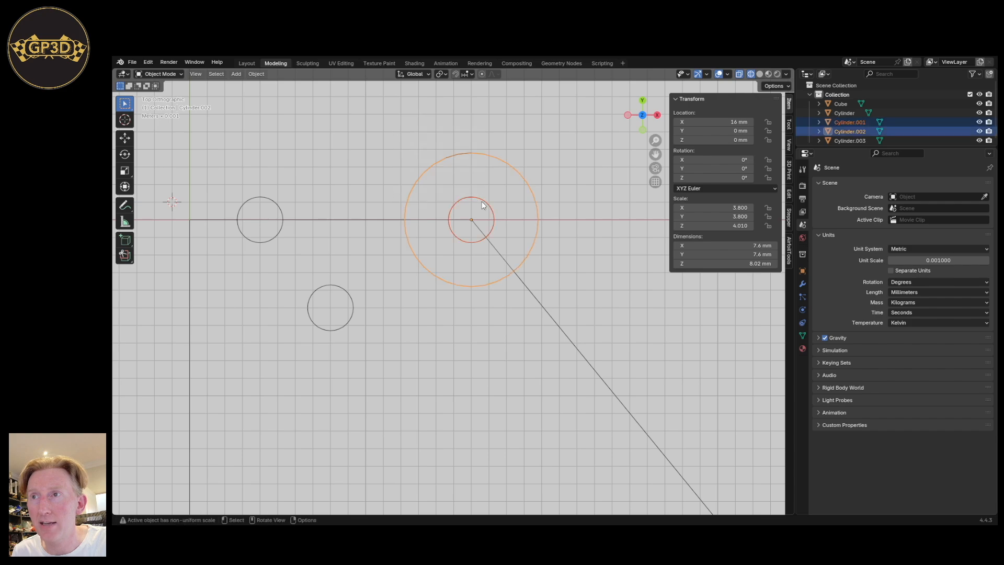
middle_drag(447, 263, 471, 366)
click(470, 366)
Move the large cylinder and the small cylinder inside it together by -4 mm along X.
click(475, 199)
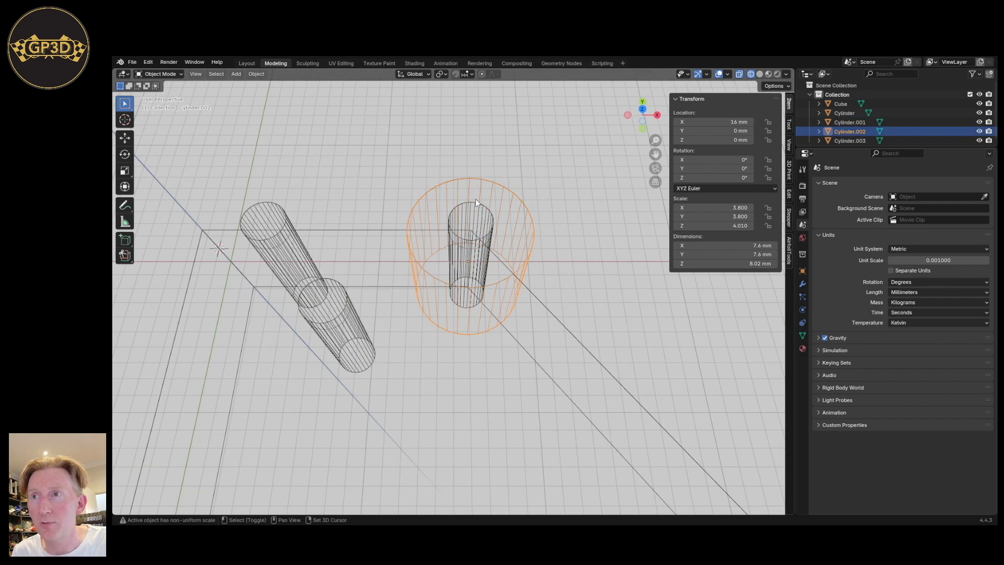
shift+click(473, 203)
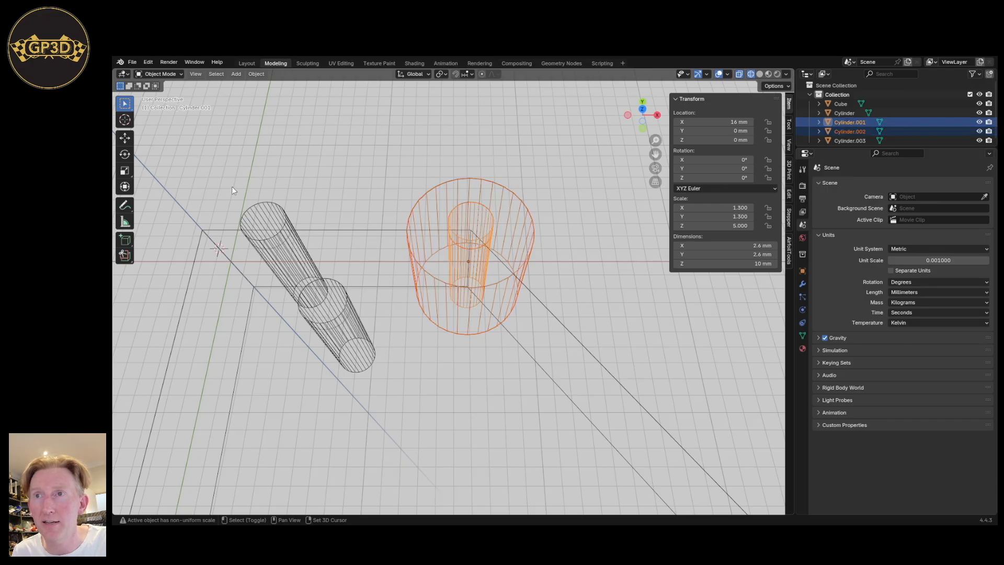
shift+click(280, 208)
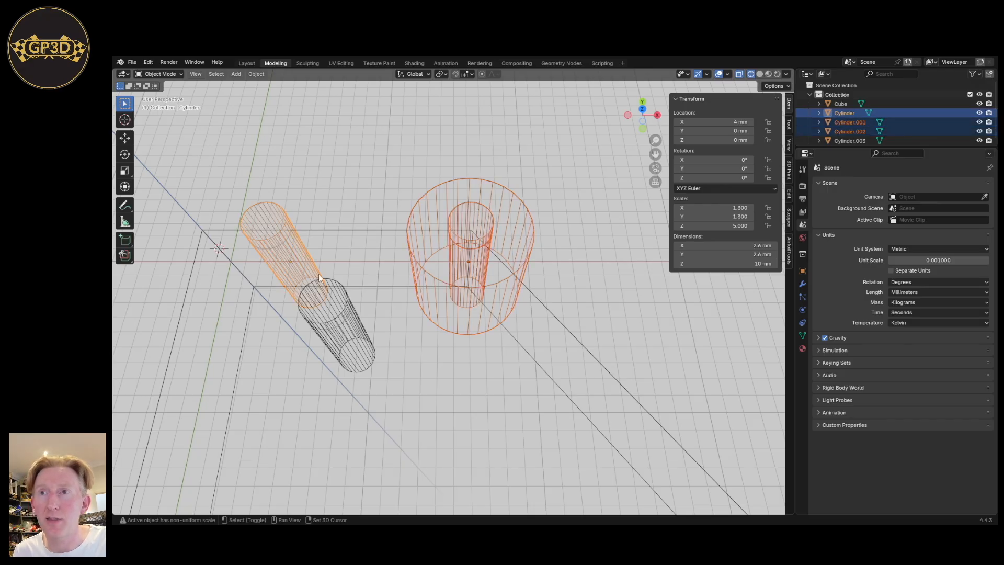
shift+click(283, 219)
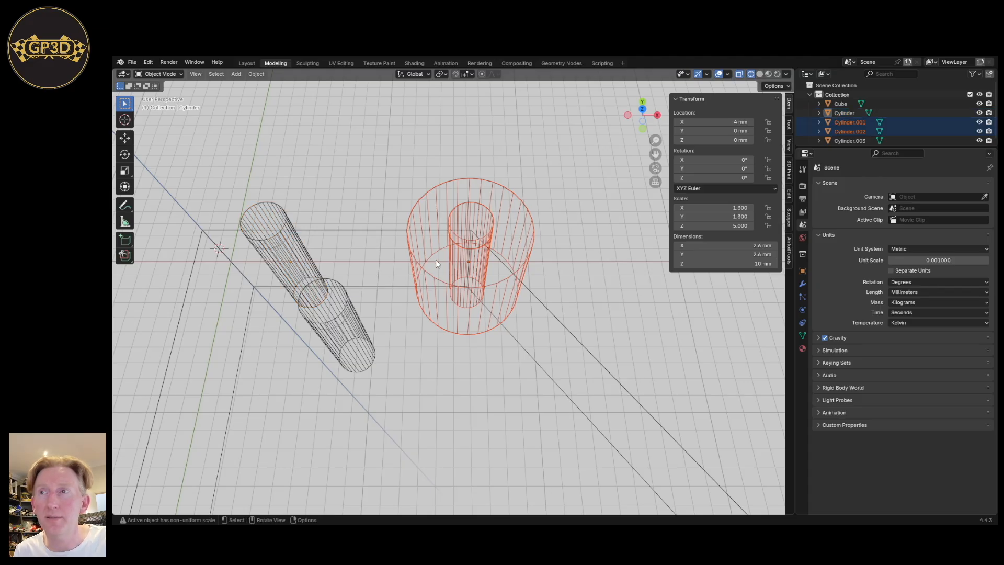
middle_drag(436, 260, 487, 284)
key(KP_7)
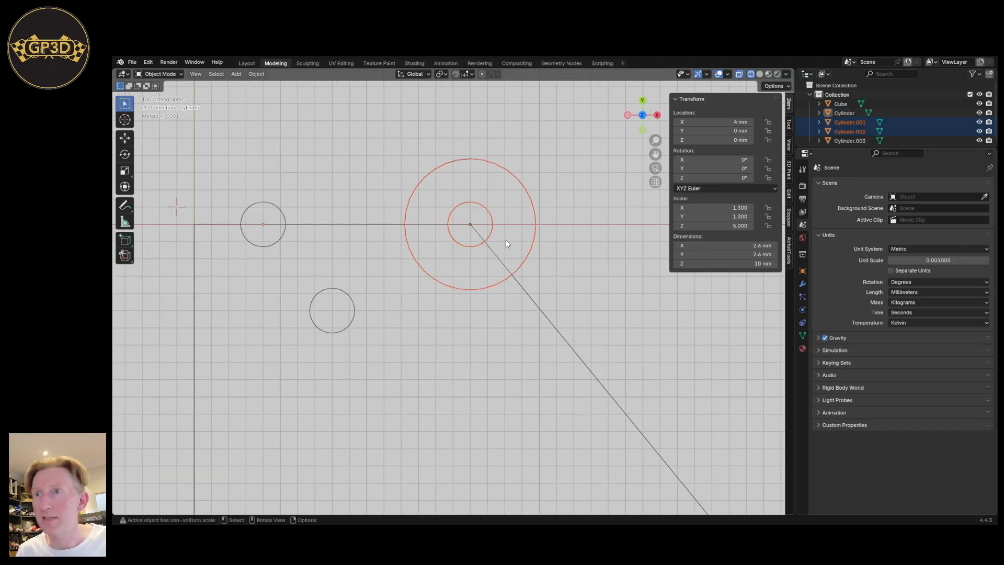
key(g)
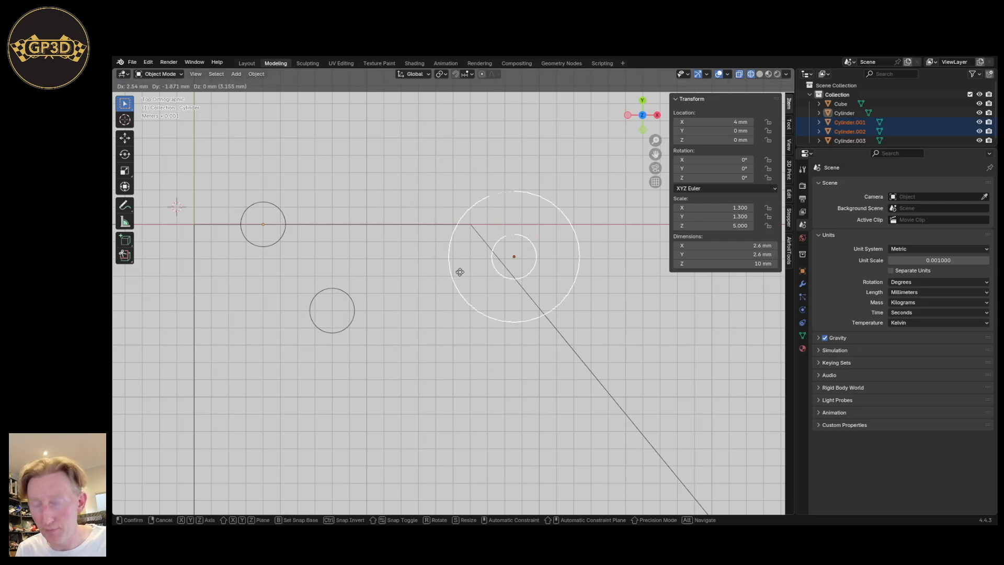
key(x)
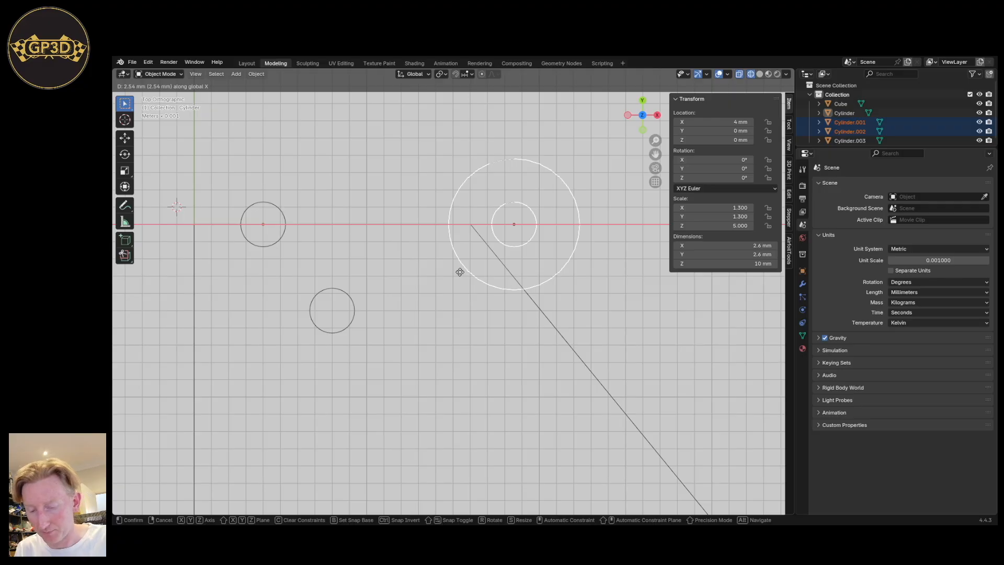
text(4)
key(minus)
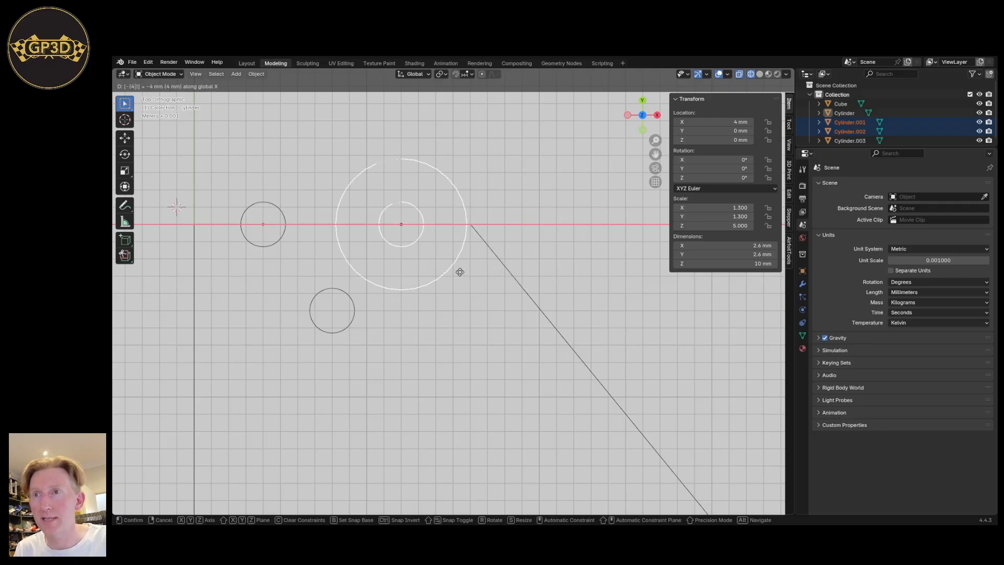
key(Return)
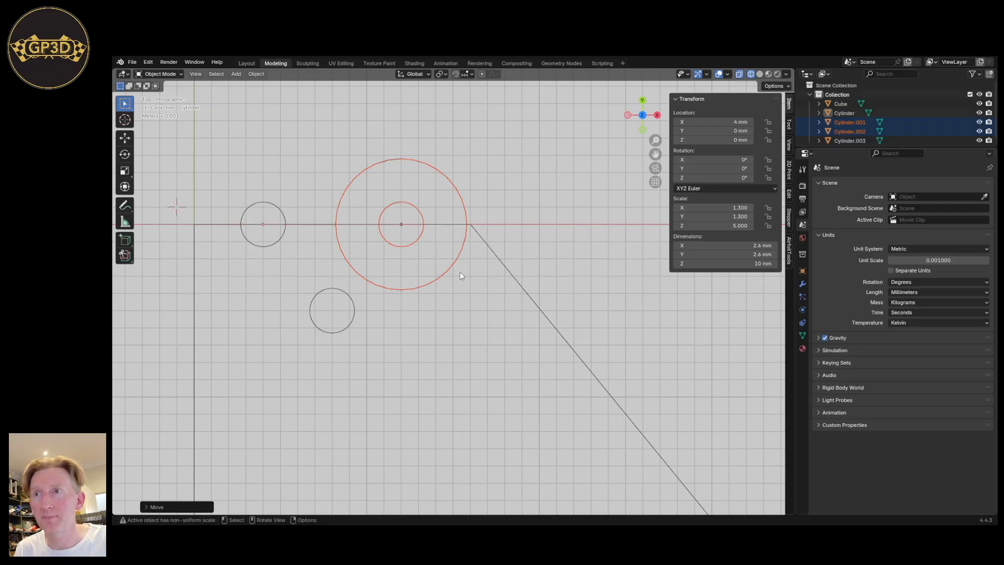
In top view, set the X location of the small cylinder copied below the others to 6.3 mm.
click(528, 320)
middle_drag(507, 365, 529, 343)
key(KP_7)
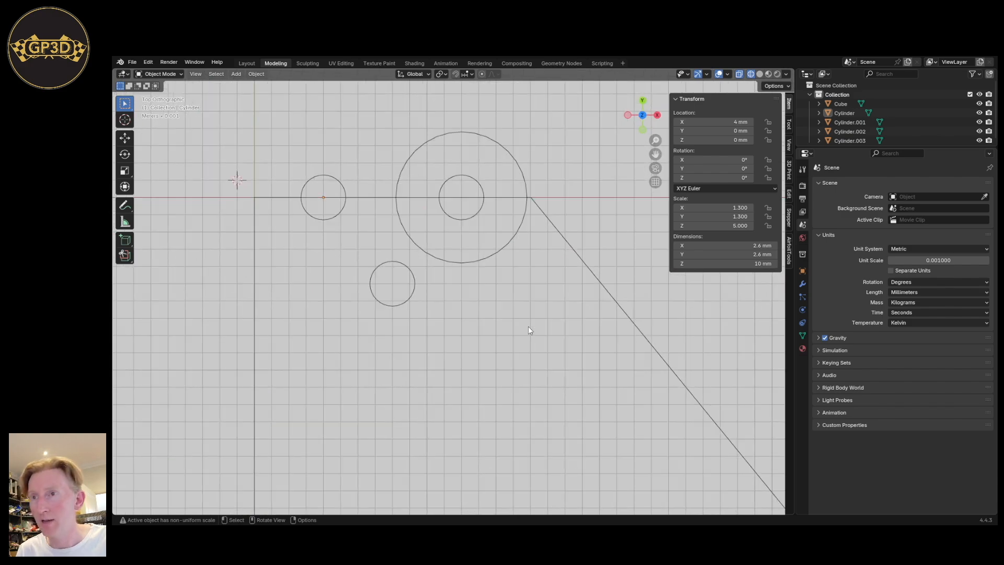
click(397, 306)
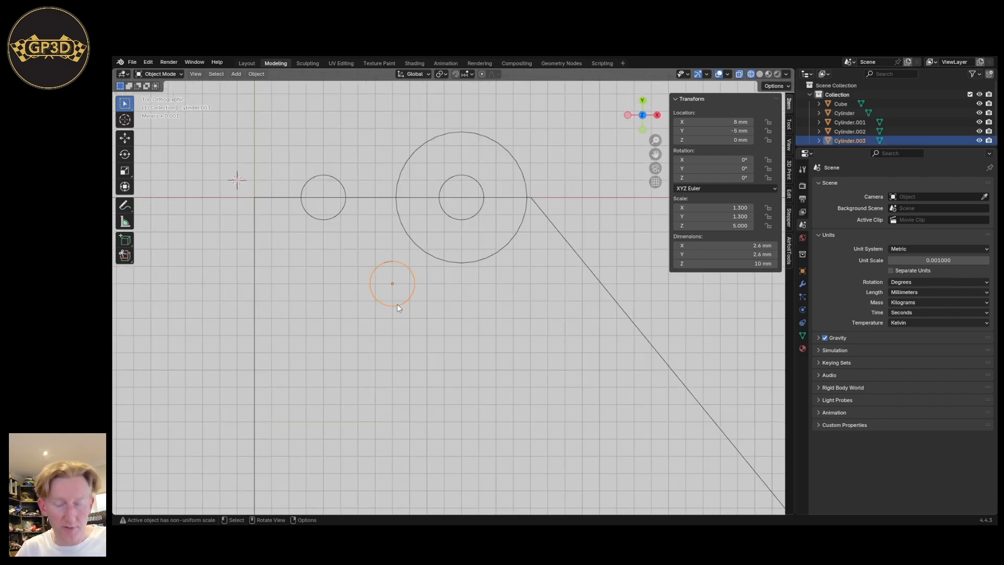
click(700, 121)
text(6.3)
key(Return)
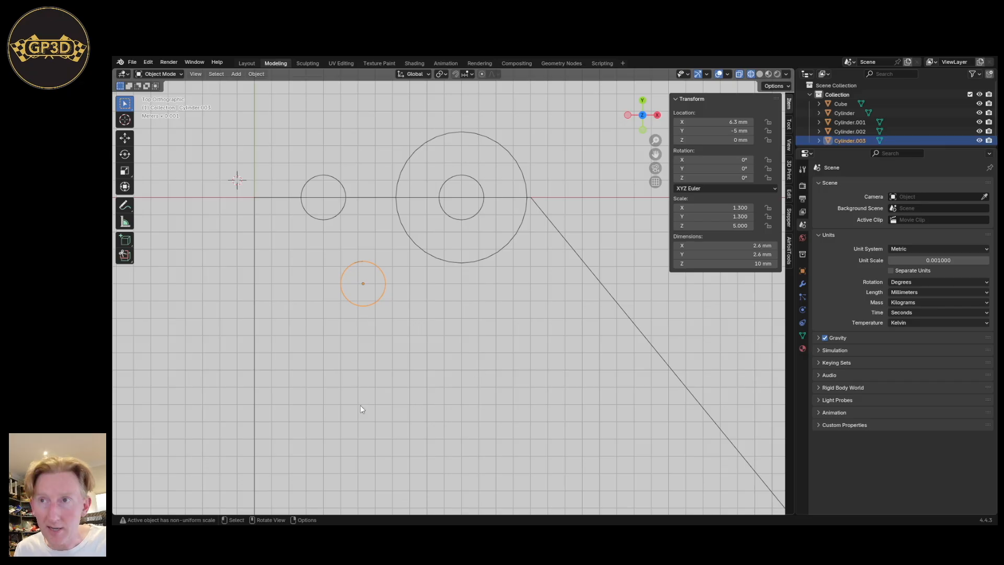
Set the Z dimension of the selected small cylinder to 12 mm, and return to top view.
middle_drag(365, 315, 374, 290)
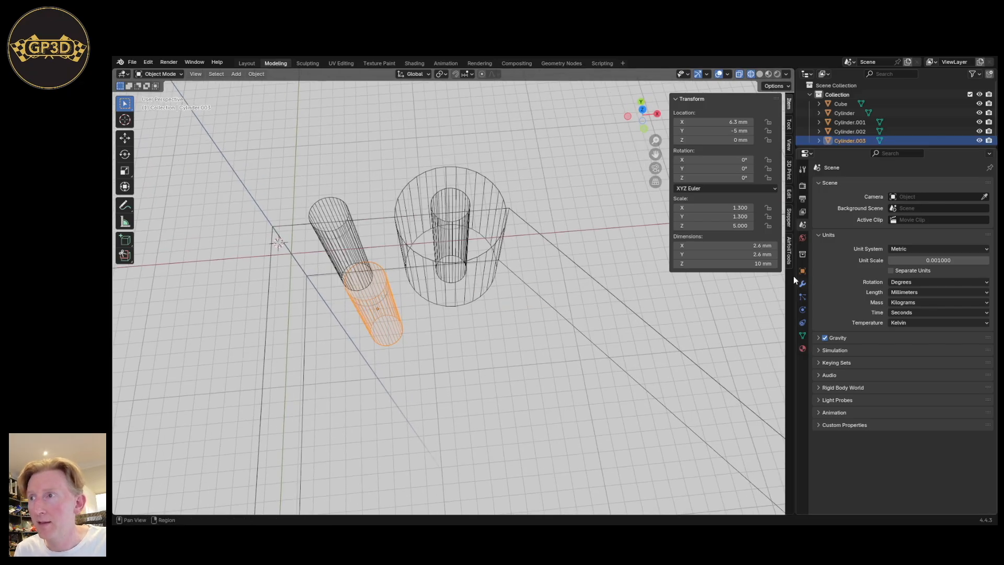
click(736, 264)
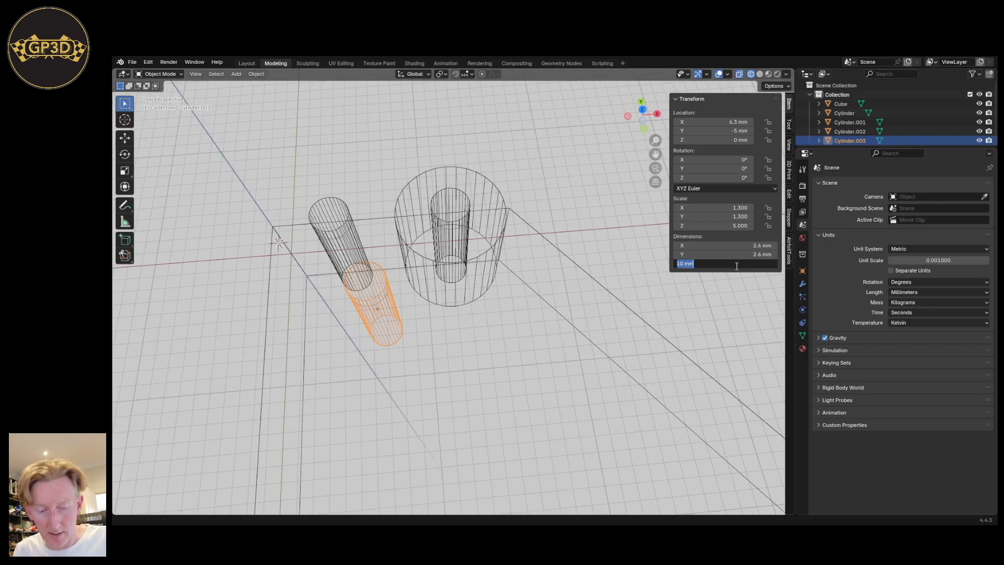
text(12)
key(Return)
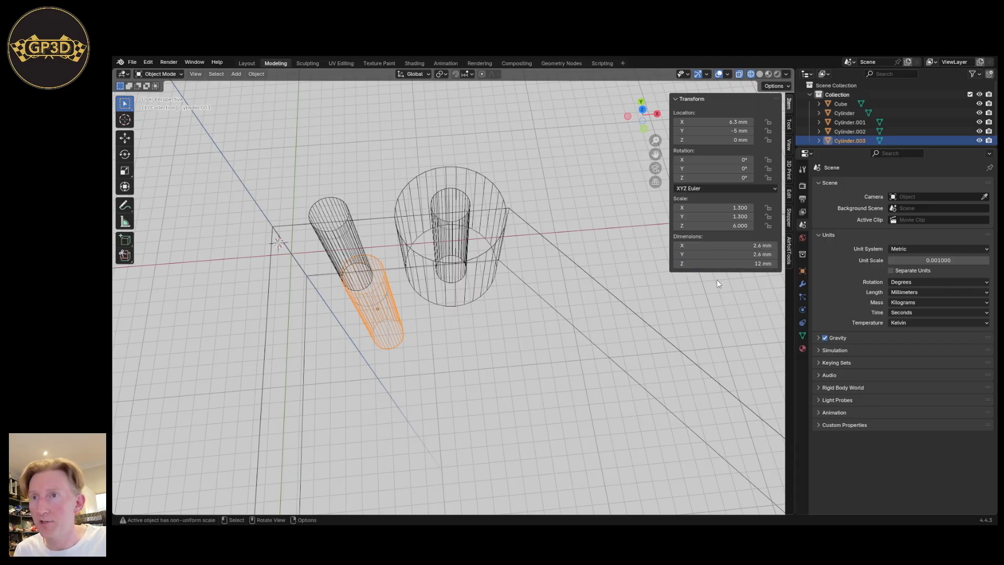
key(KP_7)
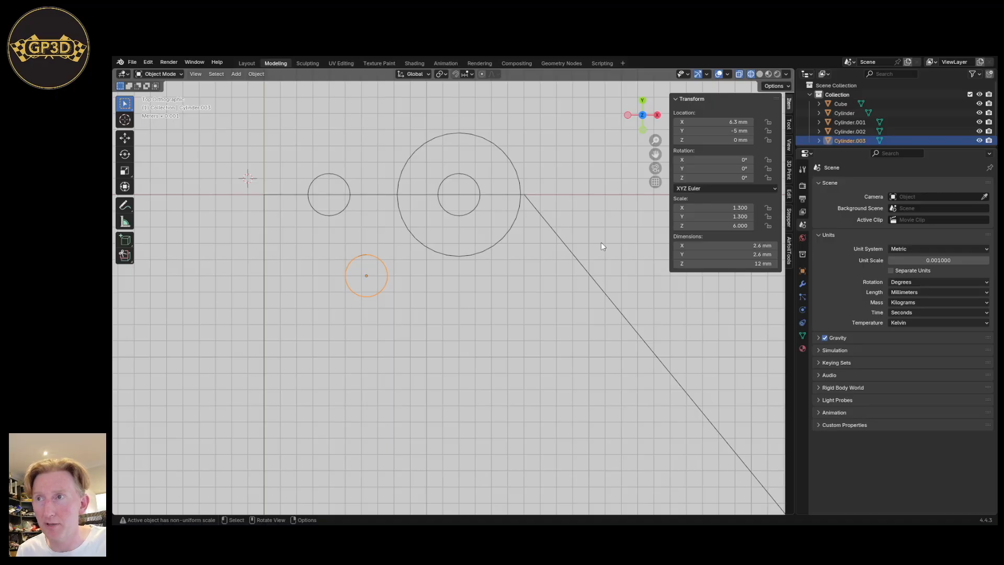
Duplicate the 12 mm tall small cylinder and move the copy along Y by about -4.3 mm.
click(574, 259)
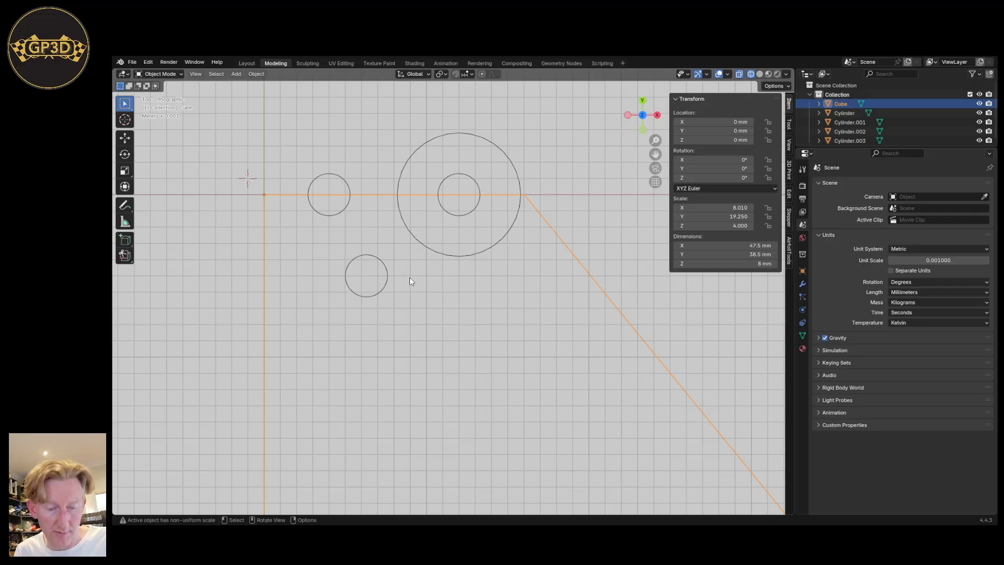
scroll(381, 321, down, 6)
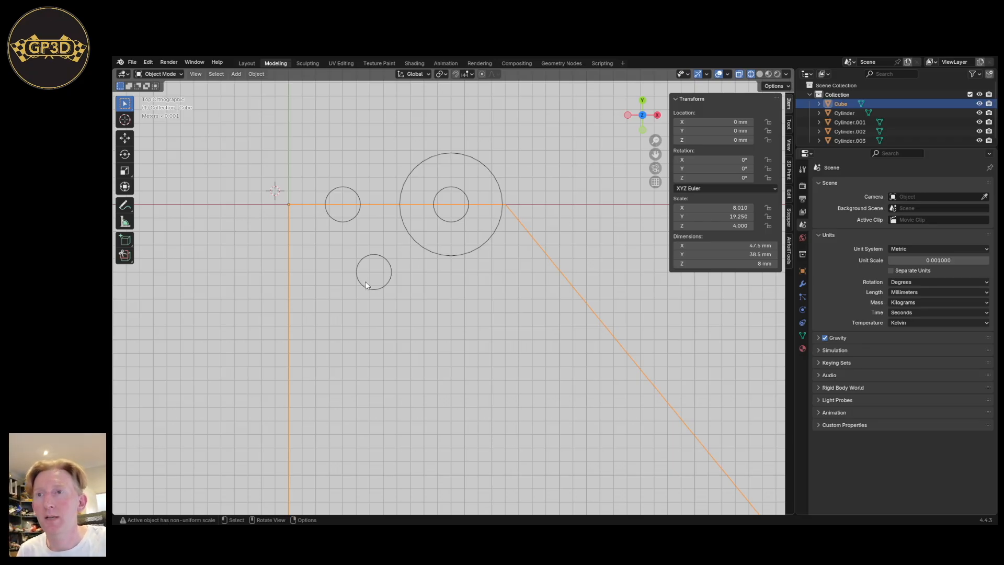
click(387, 283)
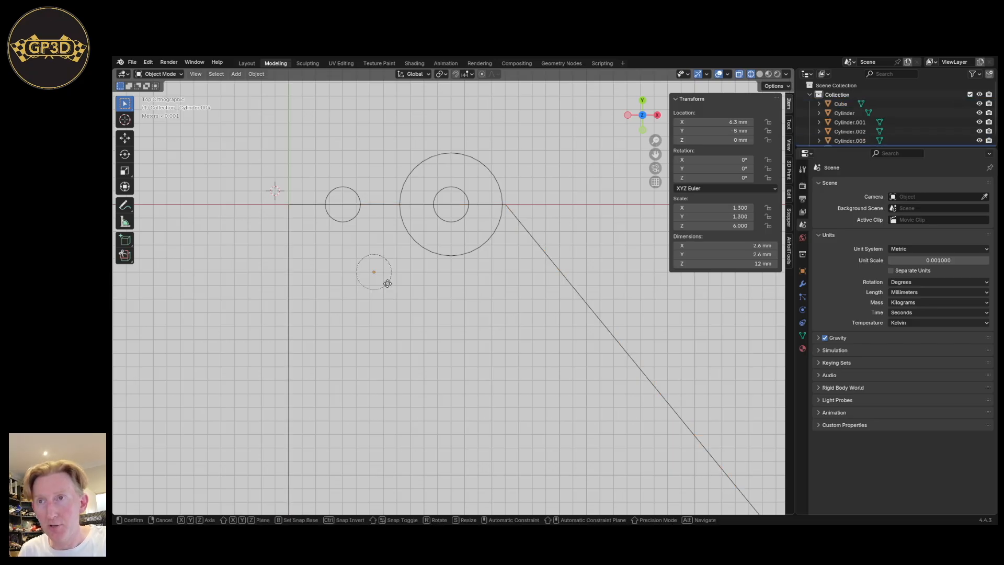
key(g)
key(shift+z)
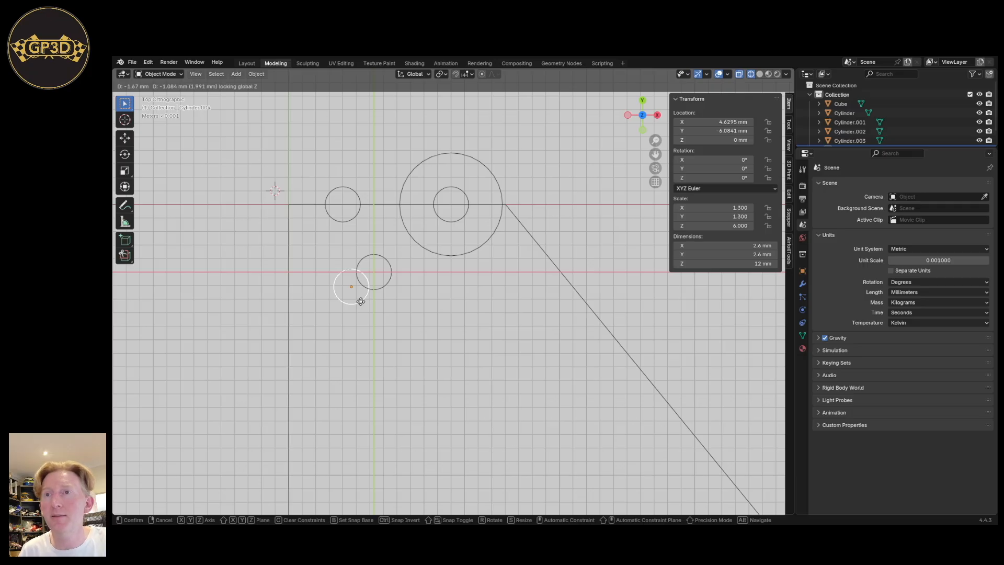
key(y)
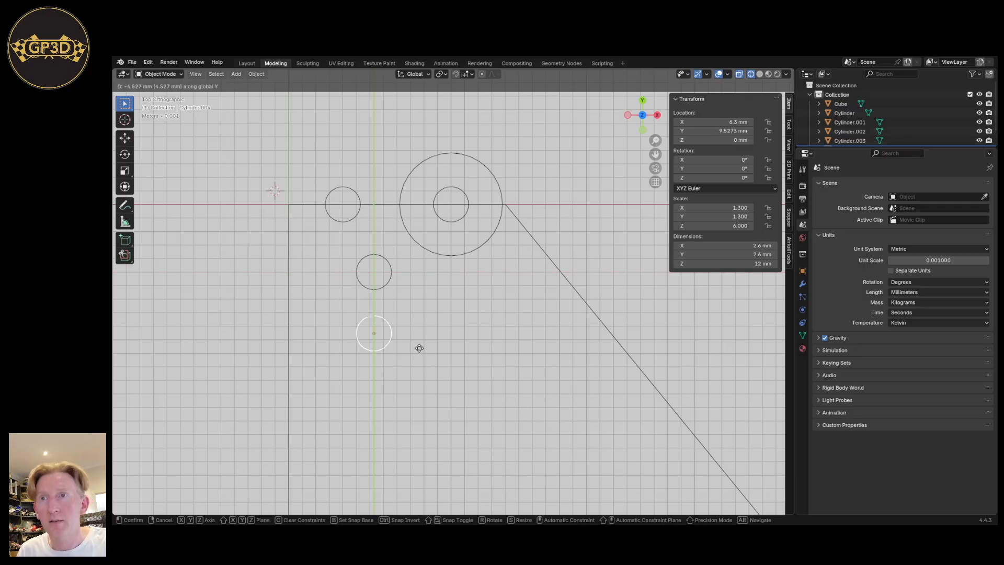
click(418, 349)
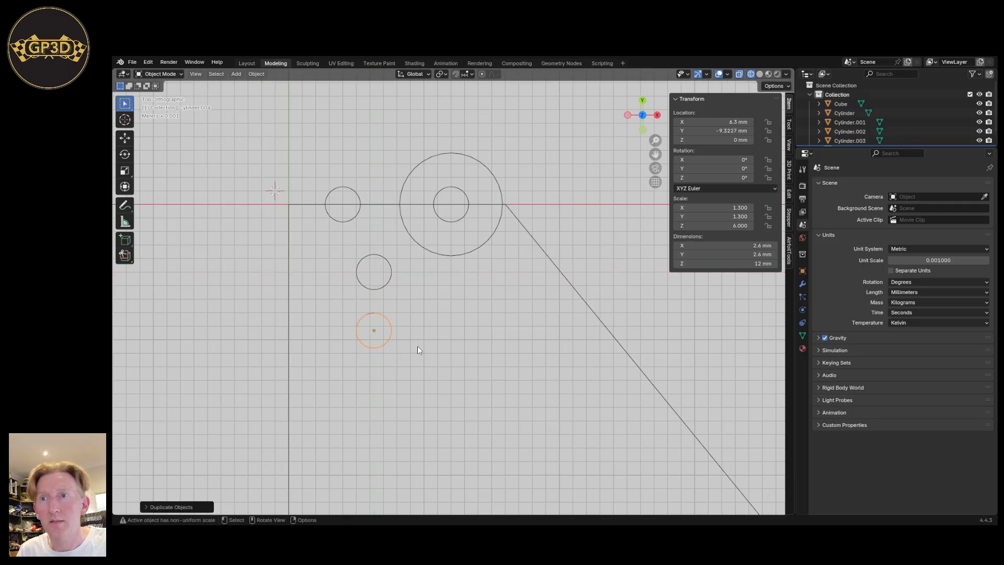
Try setting the duplicated cylinder's Y location to 0 mm, and undo that change.
click(712, 130)
text(0)
key(Return)
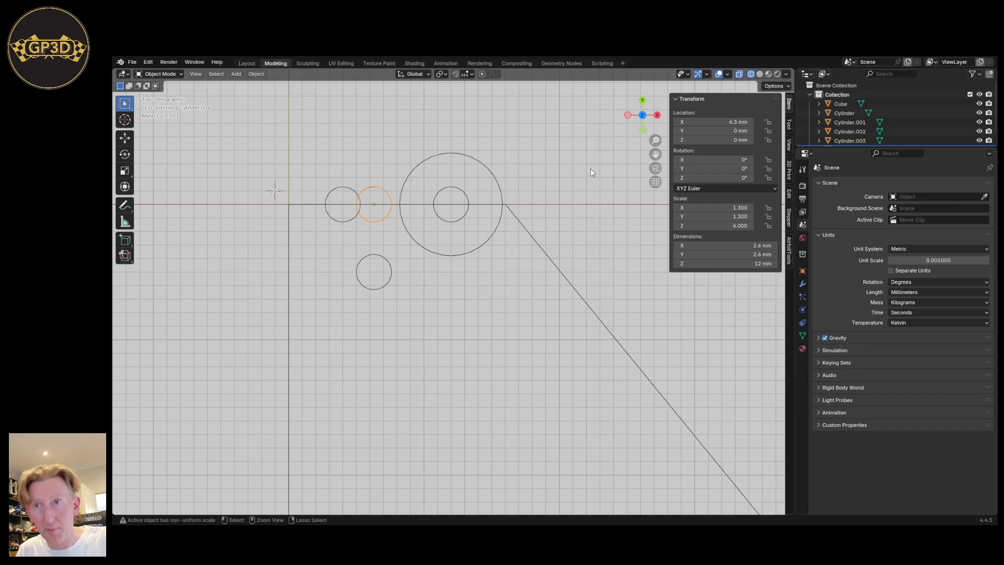
key(ctrl+z)
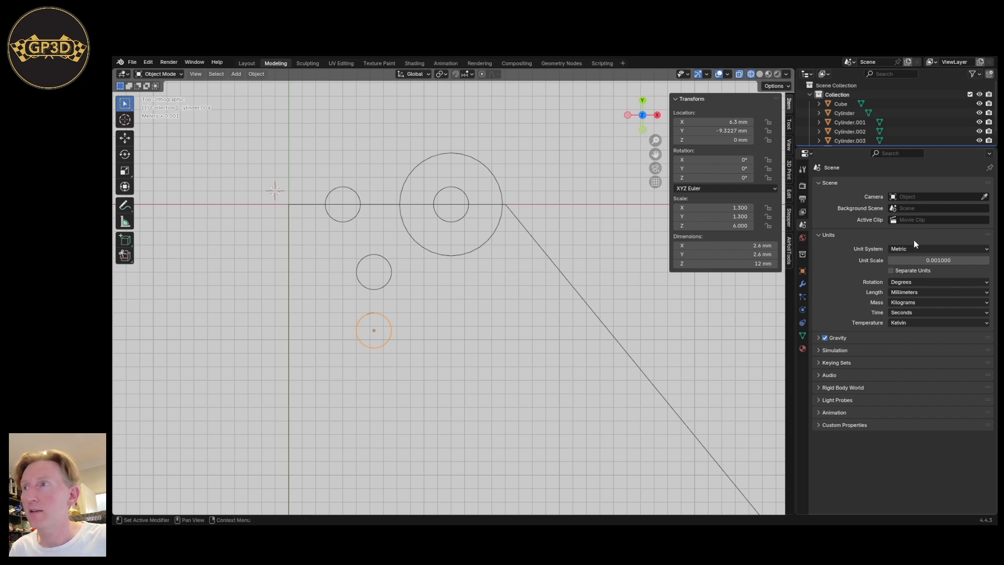
Set the duplicated cylinder's X location to 0 mm, and try entering 0.0 for all three location axes together.
click(723, 121)
text(0)
key(Return)
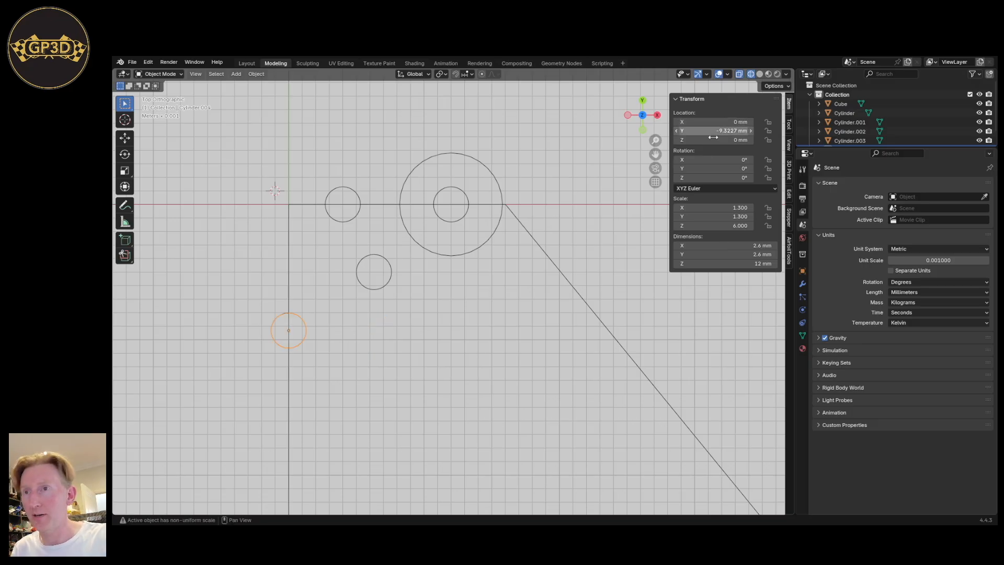
drag(709, 123, 712, 140)
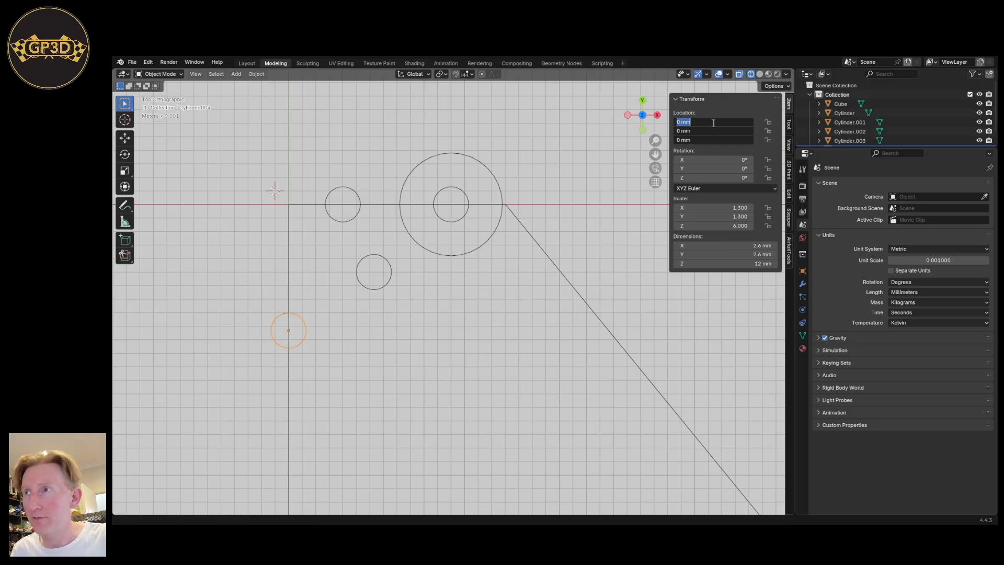
text(0.0)
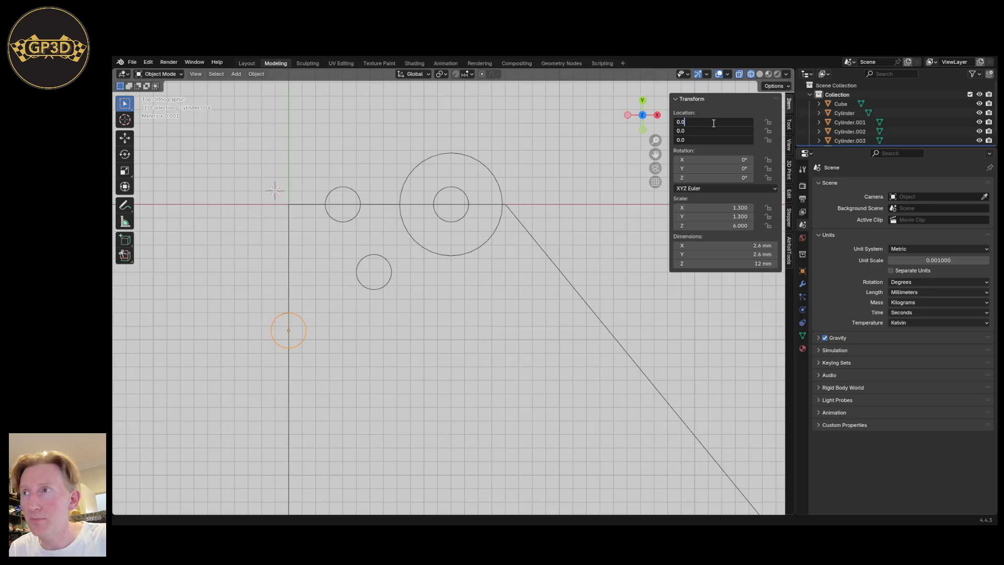
key(Return)
Set the X location of the duplicated small cylinder to 0.02 mm.
click(694, 122)
text(0)
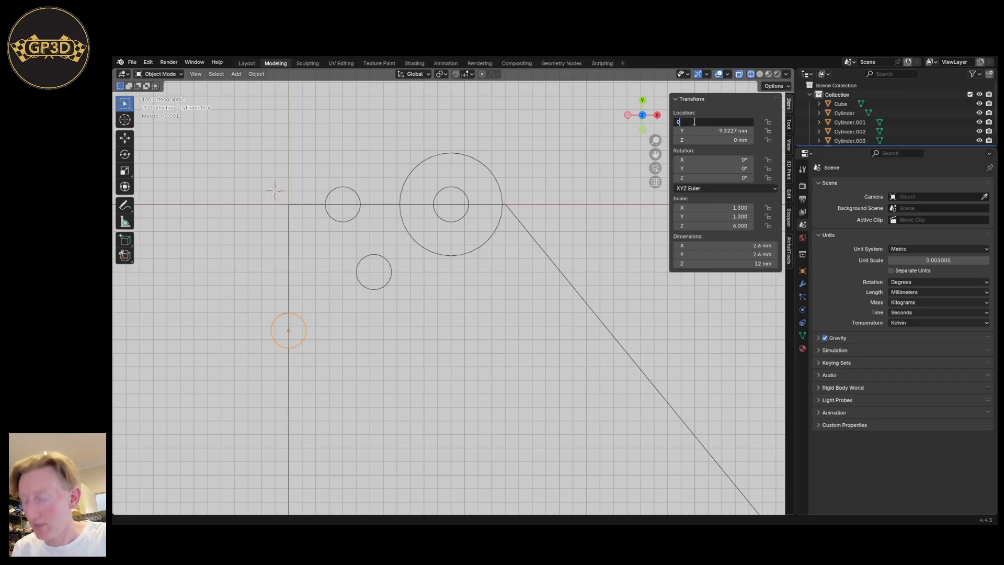
text(.0)
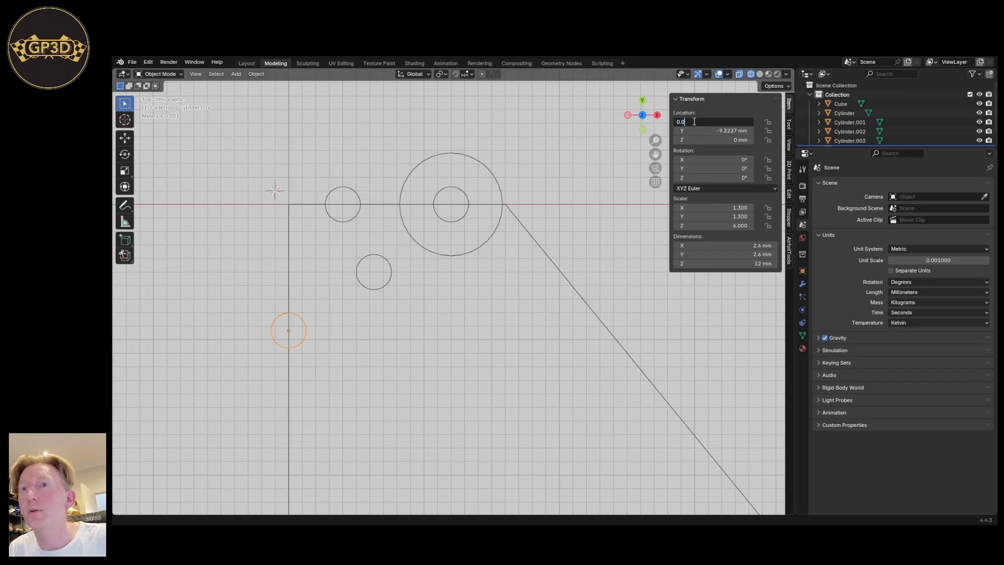
text(2)
key(Return)
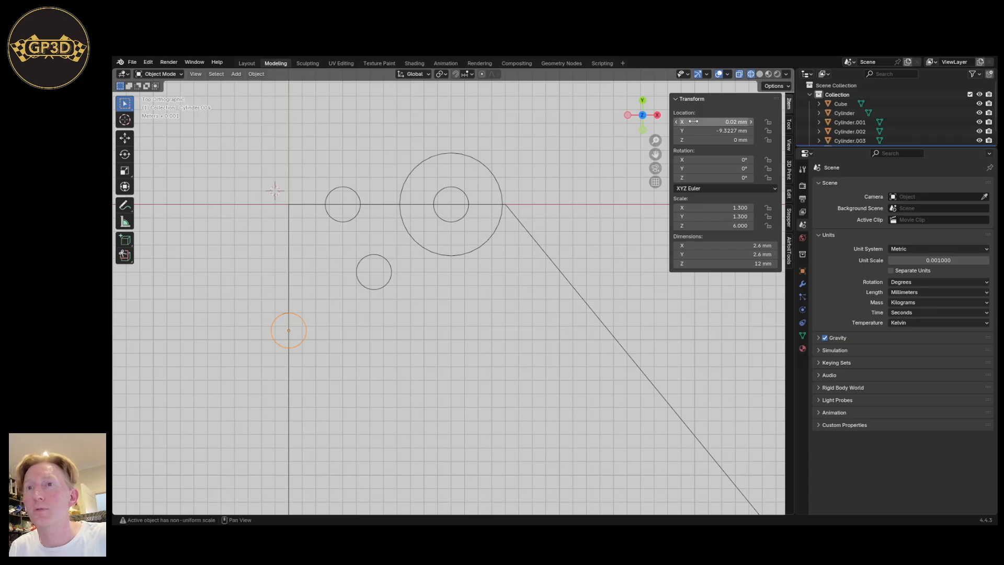
Select the slanted block and set its X location to 0.01 mm.
click(289, 249)
scroll(340, 341, down, 1)
scroll(340, 341, down, 1)
middle_drag(419, 350, 499, 349)
scroll(457, 283, up, 3)
scroll(496, 346, up, 4)
shift+middle_drag(442, 339, 506, 331)
click(721, 123)
text(0.01)
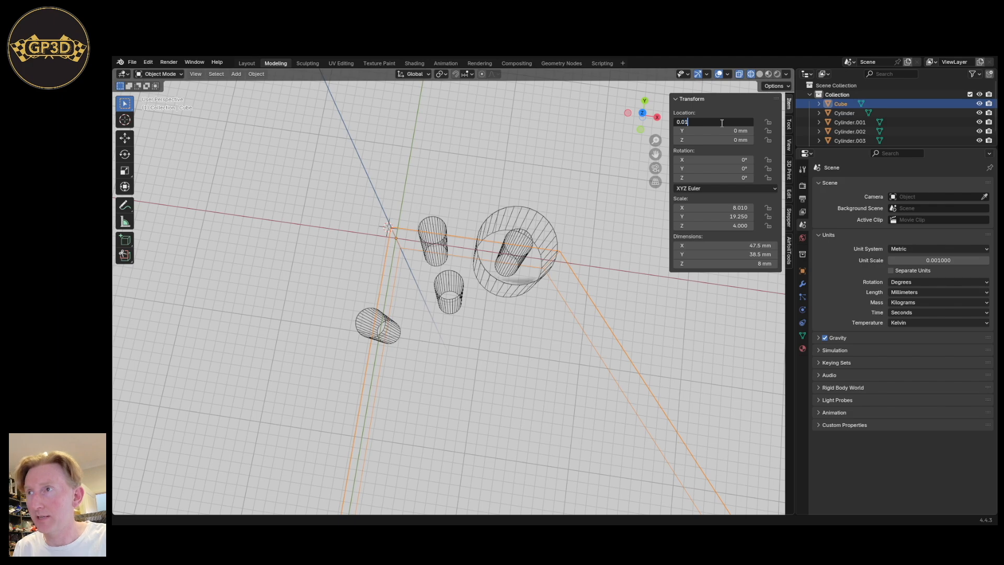
key(Return)
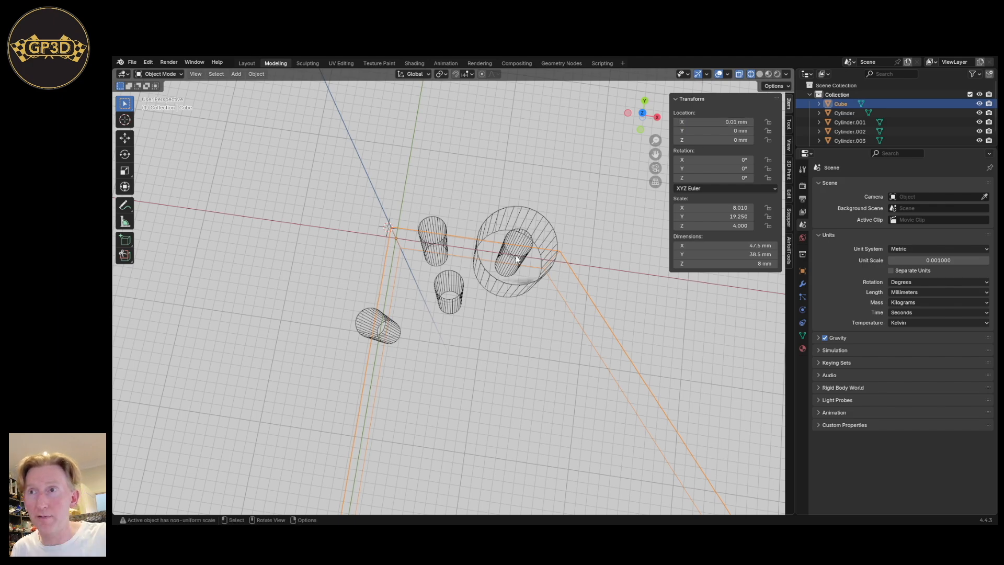
Check the block against the cylinders at an angle, and set its Y location to -0.01 mm in top view.
middle_drag(515, 255, 519, 239)
key(KP_7)
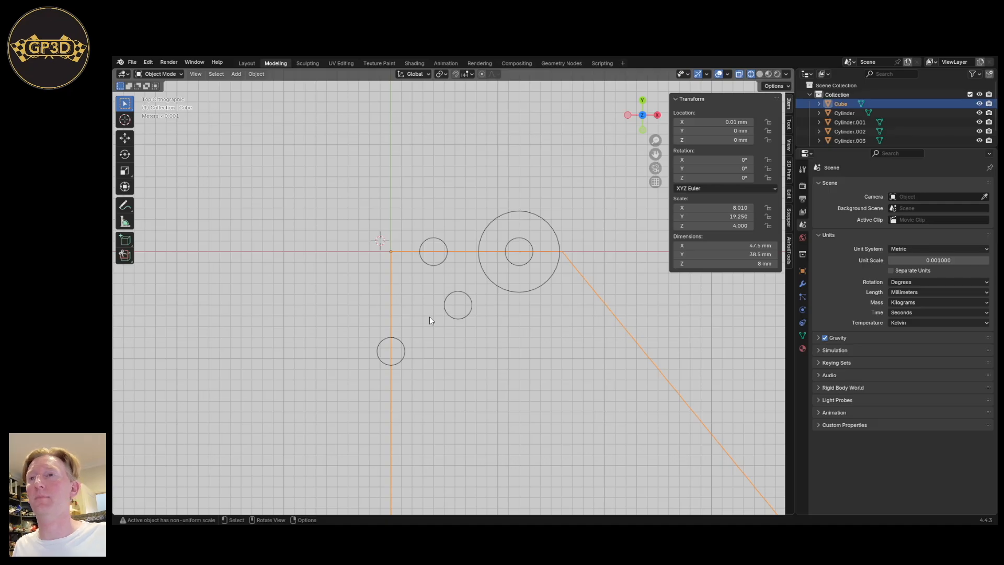
middle_drag(469, 363, 467, 342)
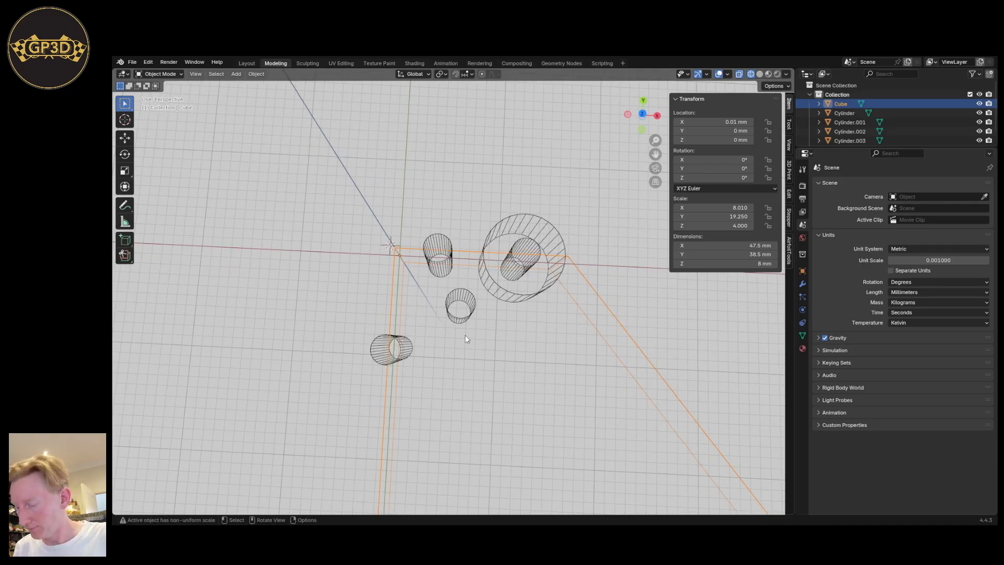
key(KP_7)
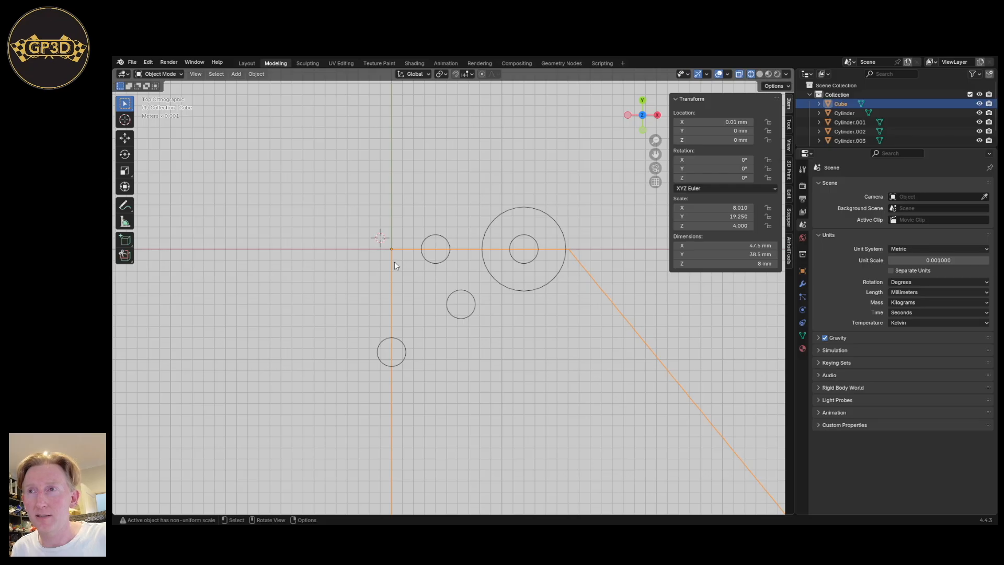
middle_drag(394, 262, 385, 252)
scroll(401, 291, up, 3)
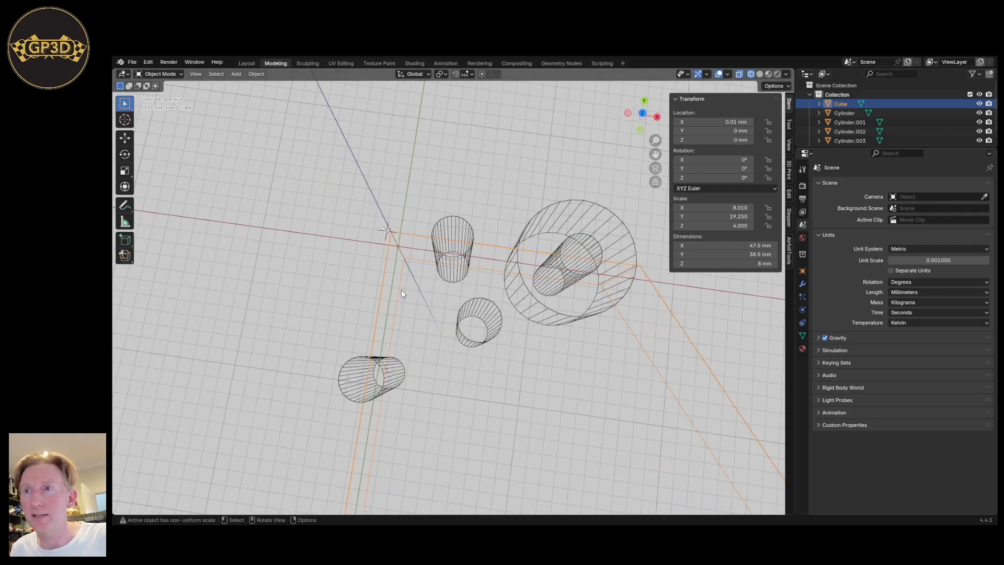
mouse_move(405, 289)
middle_down()
mouse_move(411, 311)
mouse_move(413, 271)
middle_up()
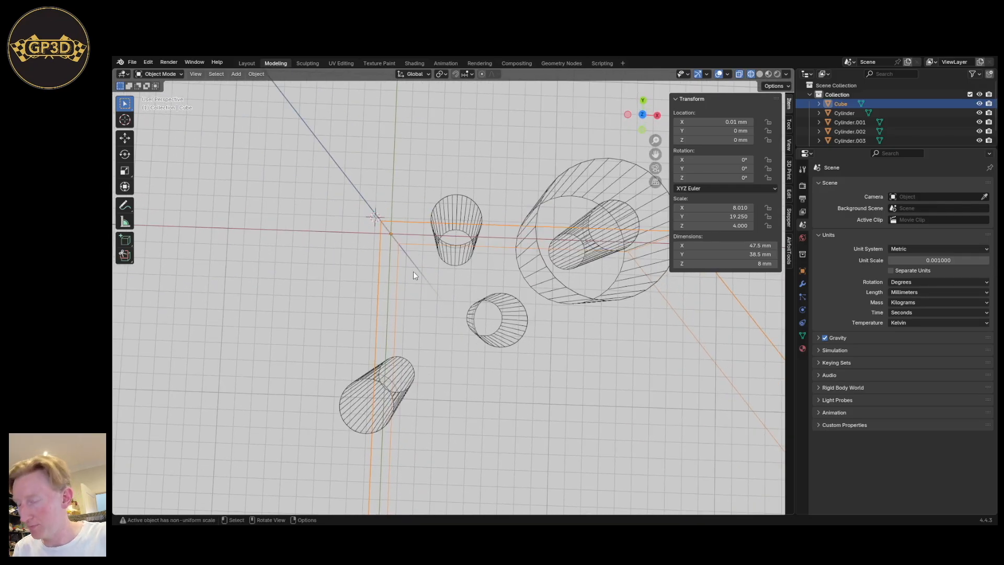
key(KP_7)
scroll(425, 338, down, 3)
shift+middle_drag(437, 330, 422, 262)
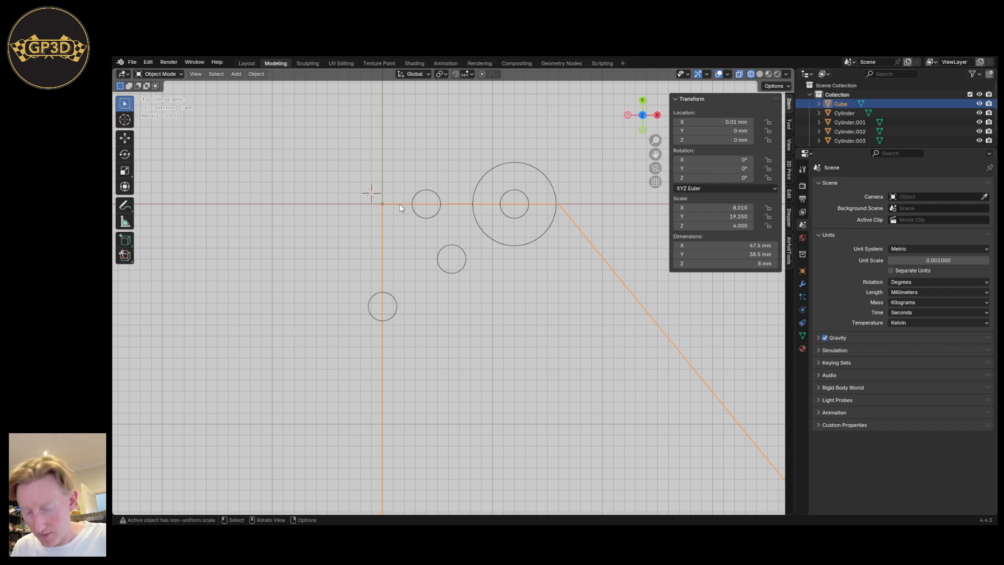
click(710, 131)
text(-0.01)
key(Return)
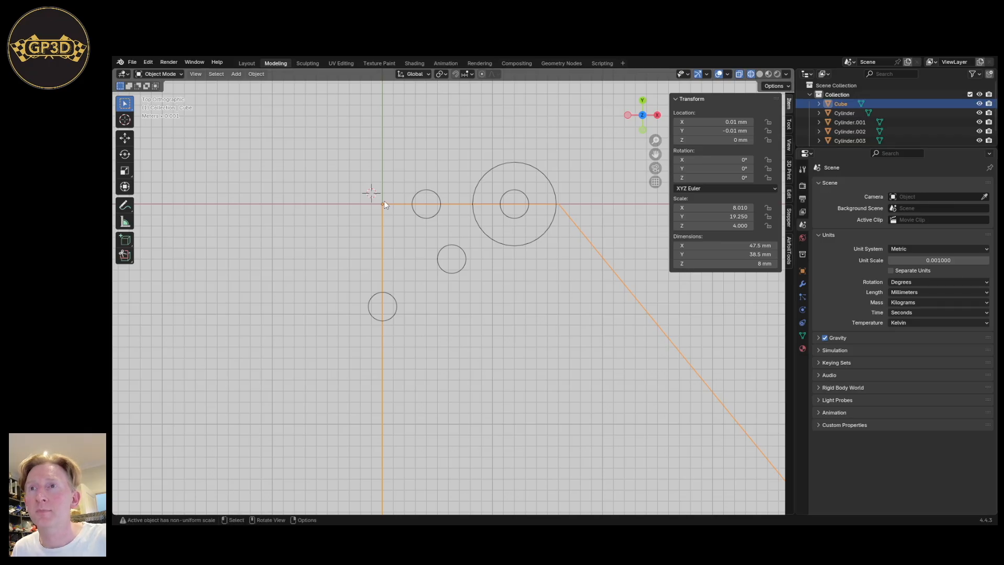
Examine the tiny gap between the block's corner and the origin axes up close in top view.
scroll(384, 208, up, 4)
shift+middle_drag(384, 205, 402, 231)
scroll(406, 254, up, 7)
shift+middle_drag(403, 176, 454, 343)
scroll(454, 343, up, 12)
shift+middle_drag(316, 244, 485, 351)
scroll(418, 305, up, 3)
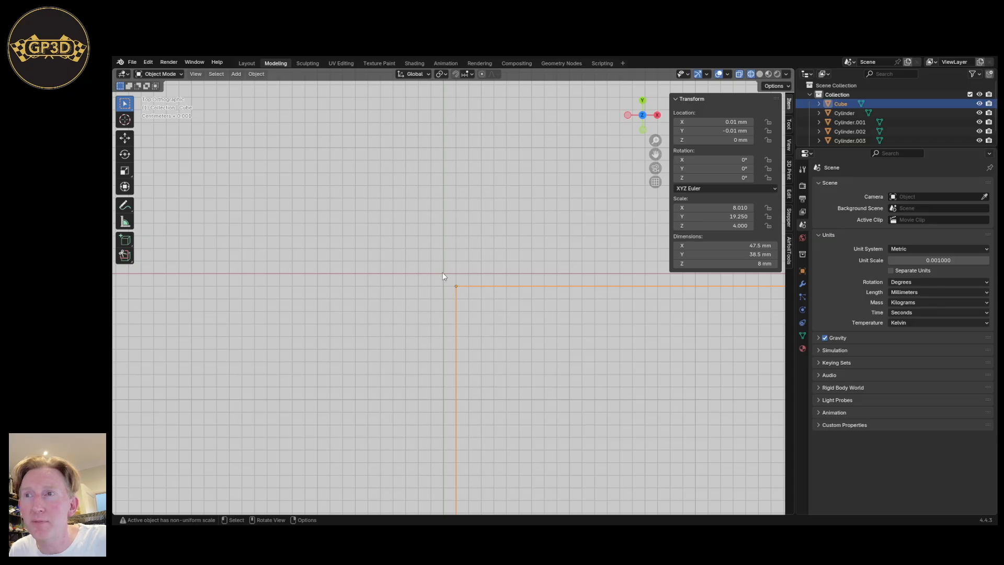
Examine the whole block and its cylinders from a distance, in top view and at an angle.
scroll(454, 306, down, 20)
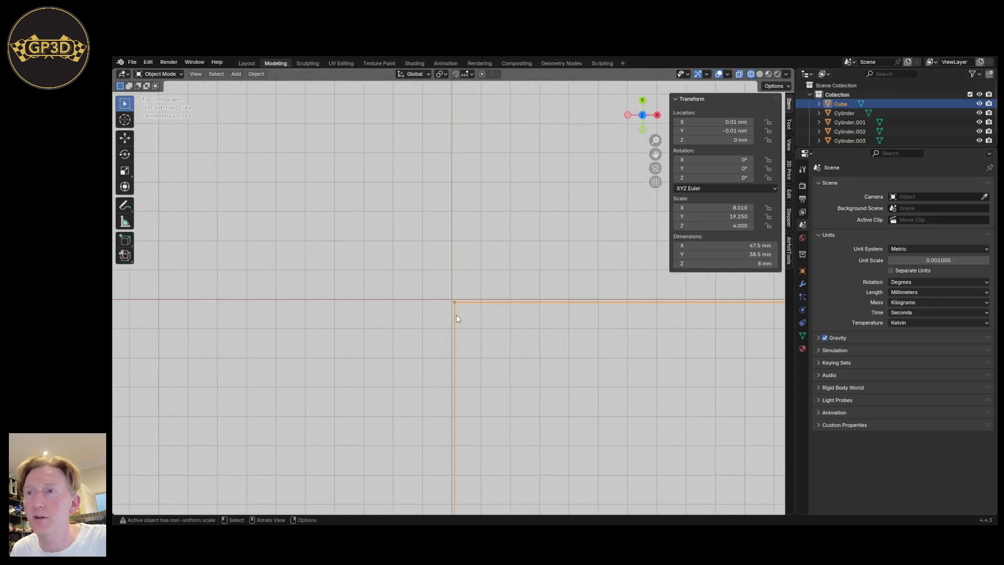
scroll(474, 335, down, 10)
shift+middle_drag(601, 422, 575, 405)
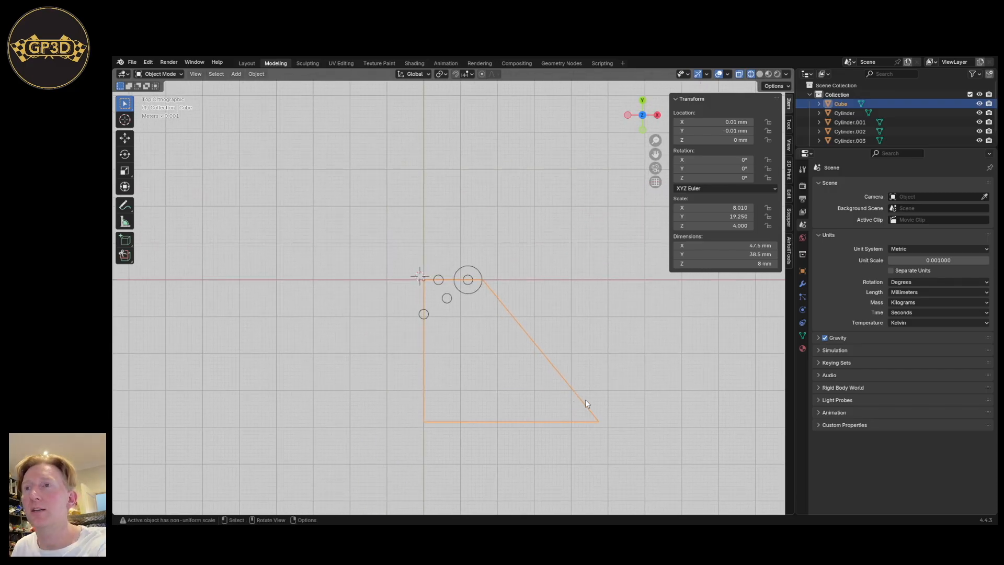
scroll(585, 400, down, 3)
scroll(583, 402, down, 3)
scroll(583, 402, up, 3)
scroll(583, 401, down, 5)
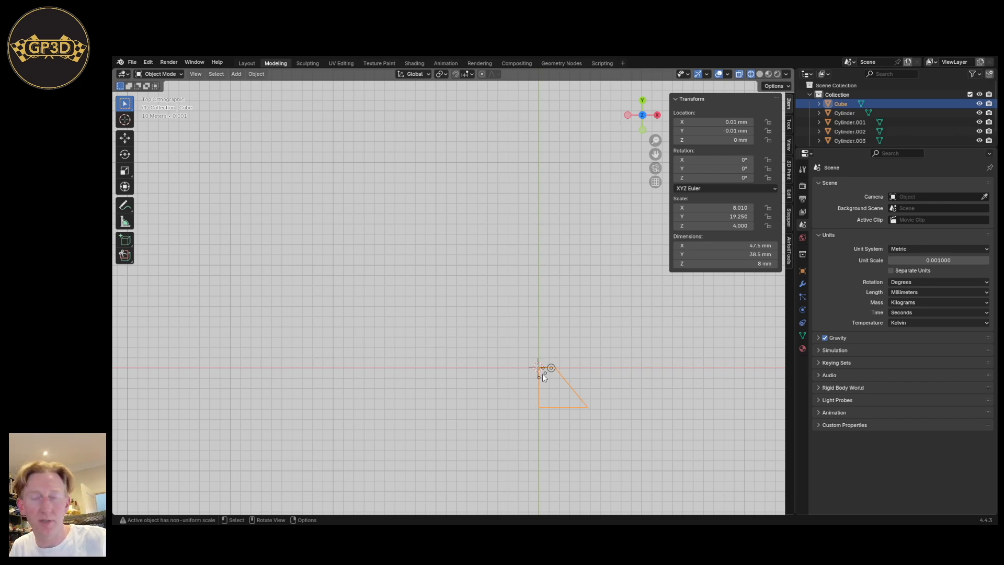
shift+middle_drag(570, 406, 539, 330)
scroll(529, 314, up, 12)
scroll(566, 385, down, 5)
scroll(604, 368, down, 4)
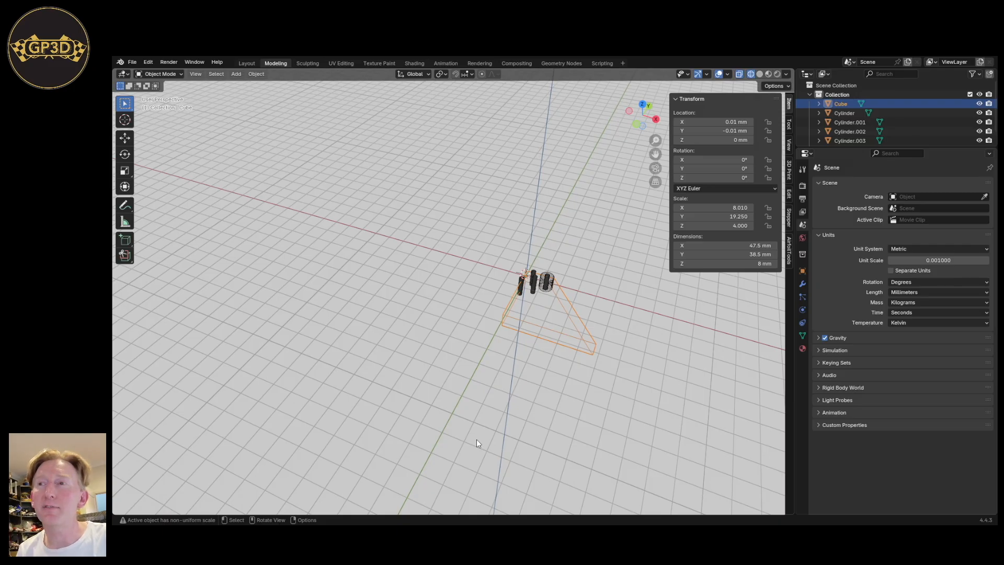
Move the view away from the block and cylinders to an empty stretch of the grid.
scroll(531, 374, up, 1)
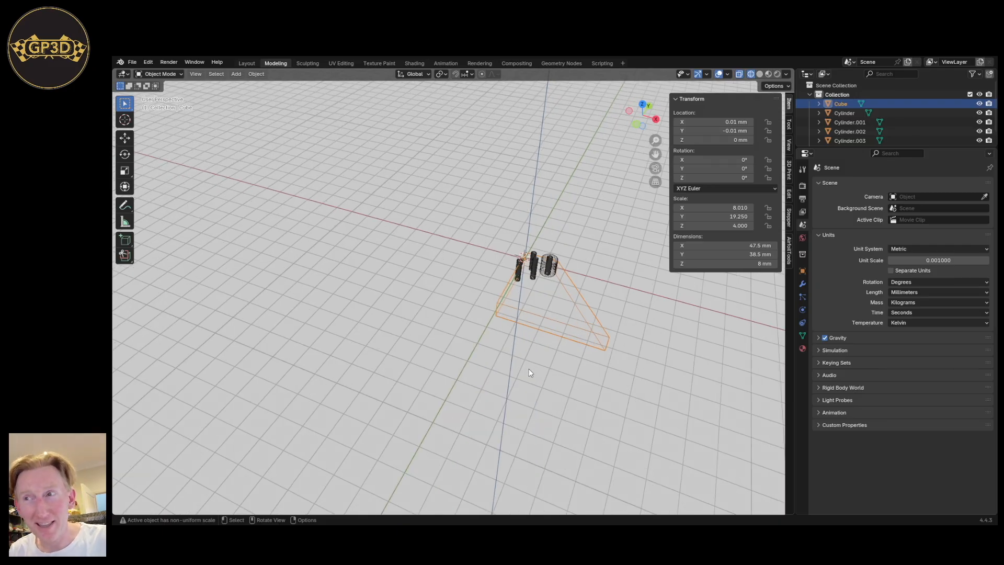
scroll(529, 372, up, 3)
scroll(524, 300, down, 3)
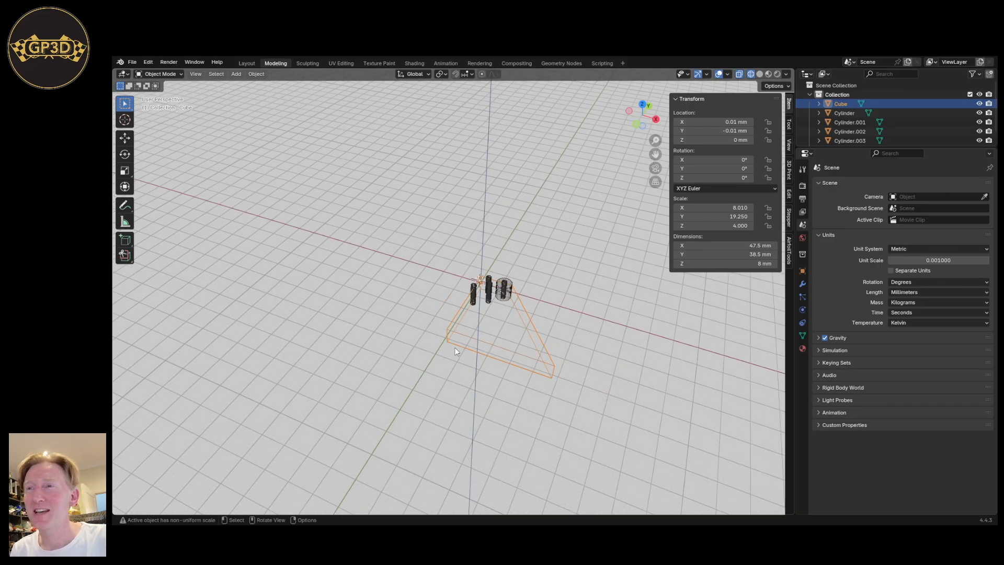
scroll(510, 315, down, 2)
scroll(510, 314, down, 2)
scroll(500, 334, up, 2)
scroll(298, 400, down, 2)
shift+middle_drag(286, 385, 584, 317)
scroll(477, 348, down, 3)
scroll(443, 359, up, 5)
scroll(400, 359, down, 2)
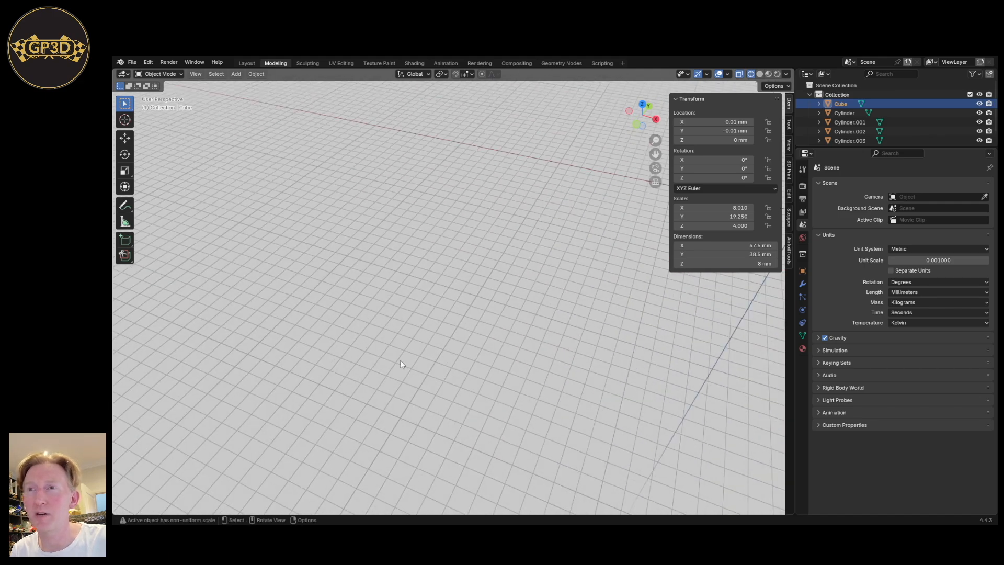
Deselect everything and center the view on the 3D cursor.
click(350, 487)
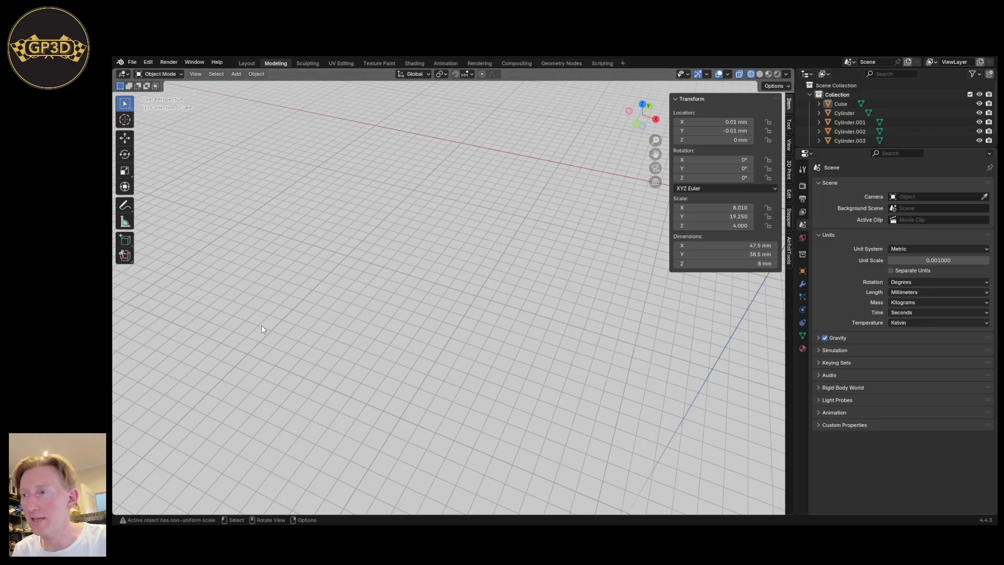
click(195, 75)
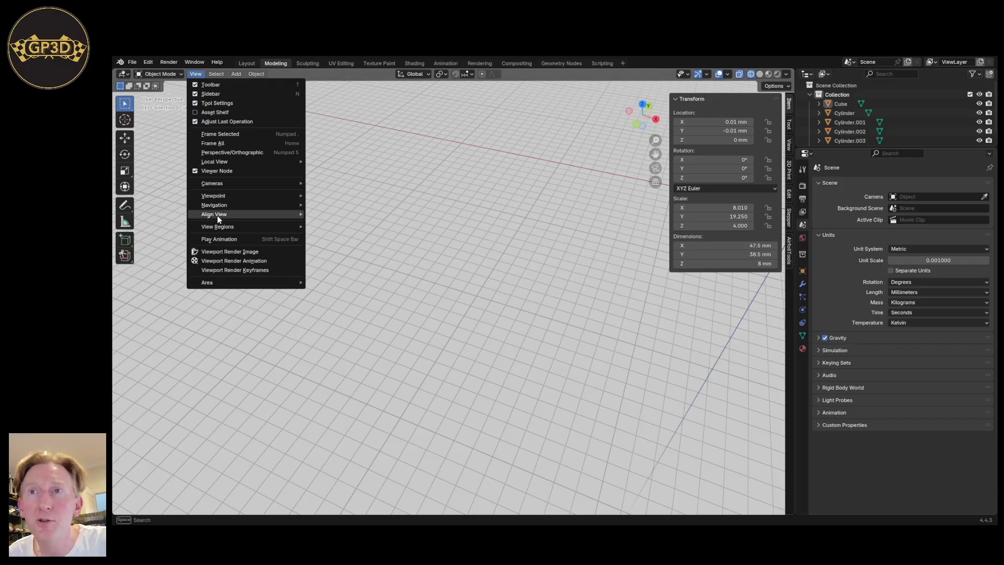
mouse_move(216, 214)
mouse_move(345, 218)
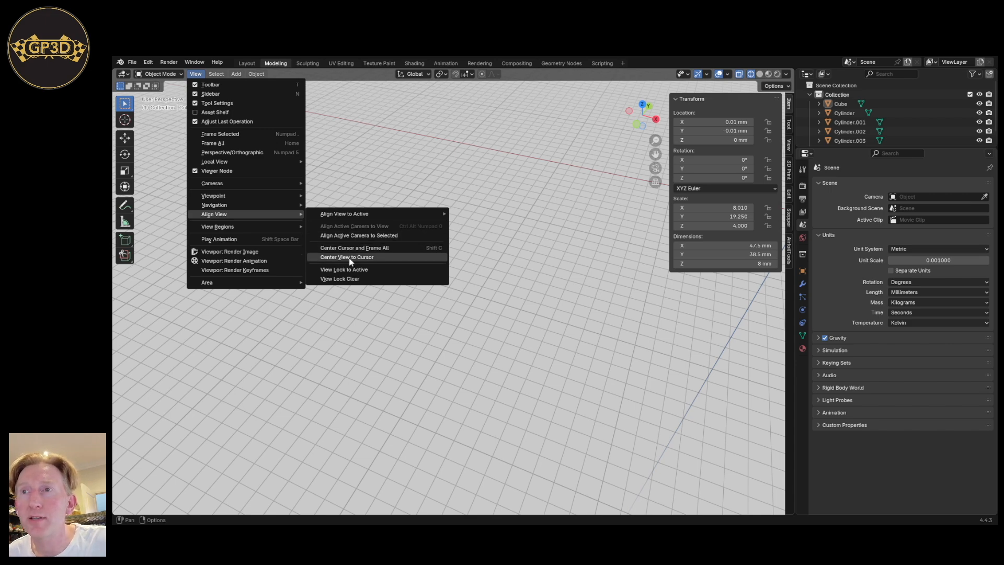
click(358, 256)
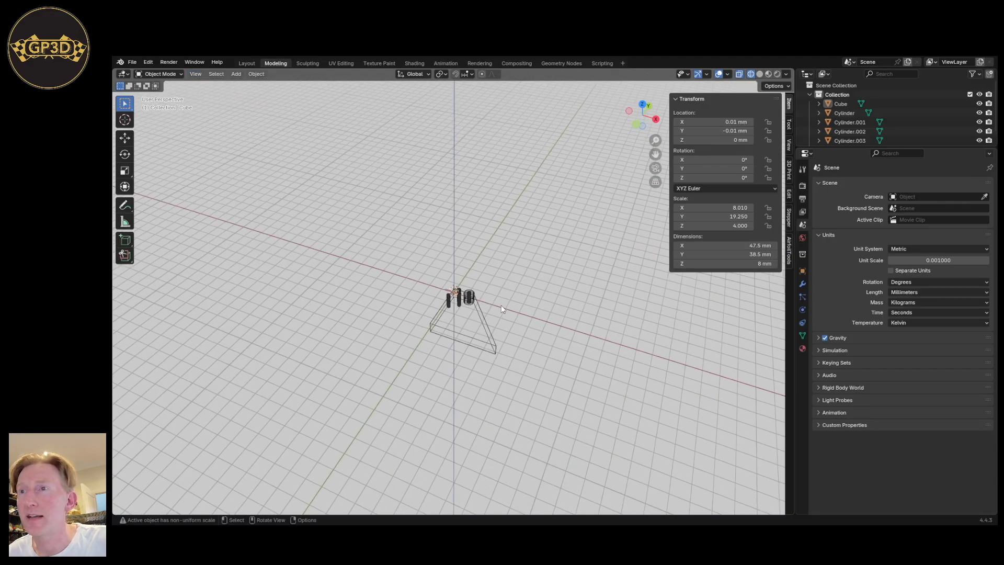
Zoom far out and pan away until the parts are out of sight, and bring the view back to the 3D cursor.
scroll(483, 328, up, 5)
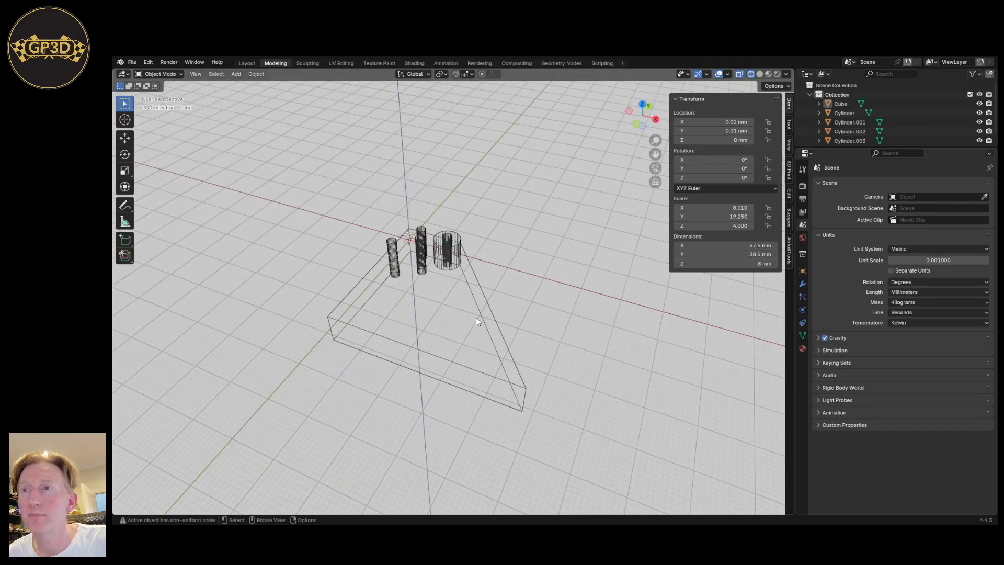
scroll(416, 274, down, 10)
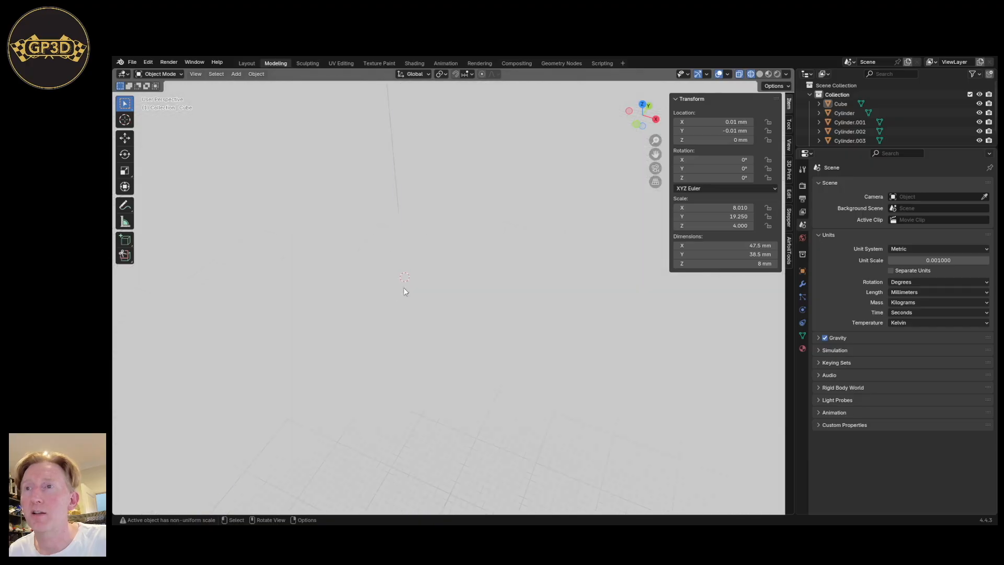
scroll(394, 297, down, 1)
middle_drag(392, 303, 378, 303)
shift+middle_drag(199, 307, 528, 354)
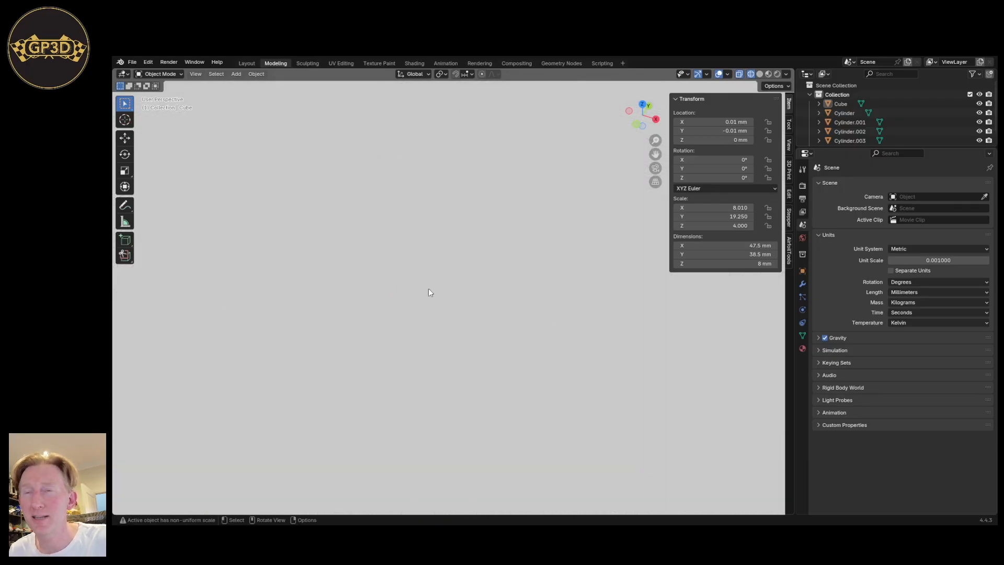
scroll(339, 278, down, 1)
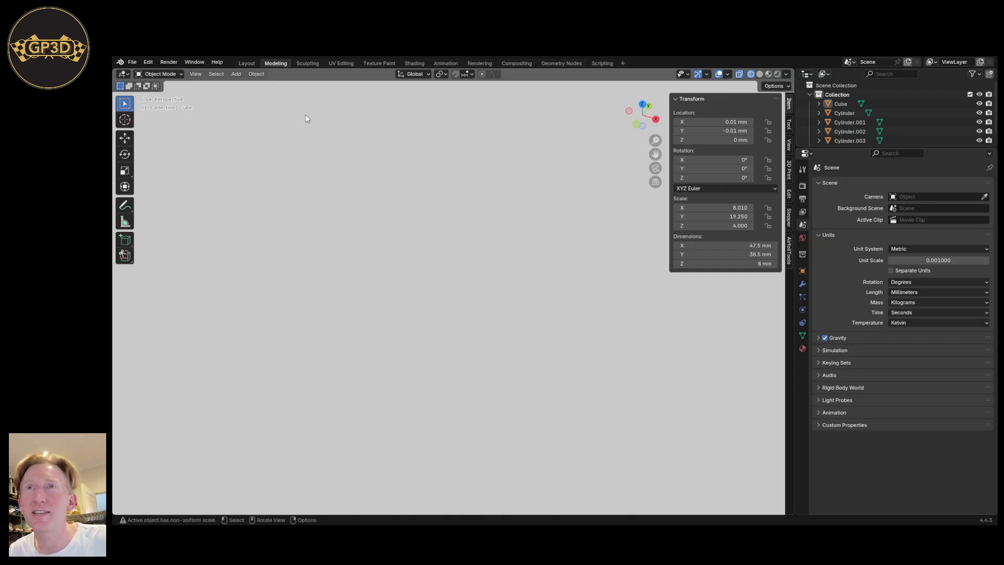
click(191, 75)
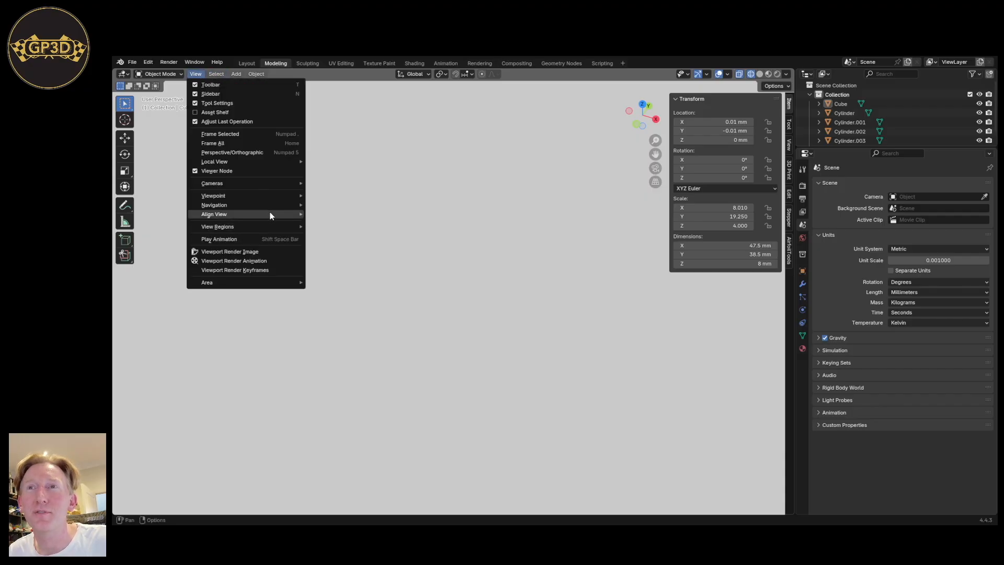
mouse_move(271, 216)
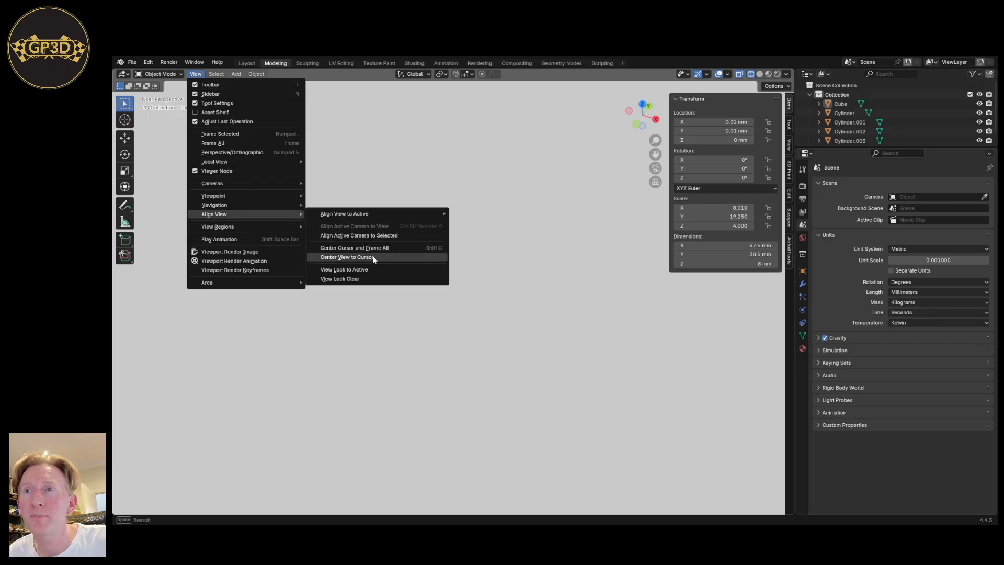
click(370, 257)
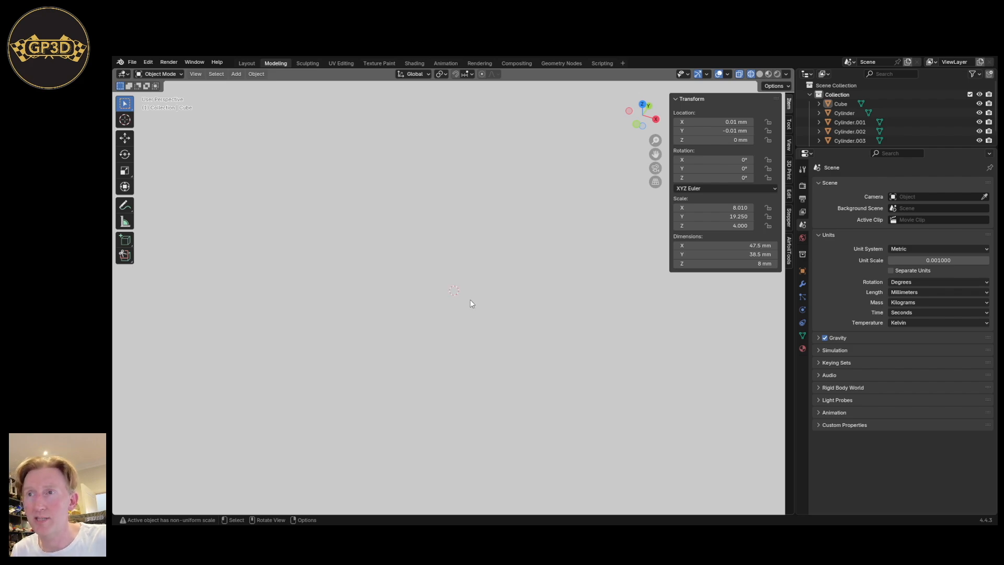
Bring the block and its cylinders back into a close perspective view.
scroll(479, 251, down, 10)
scroll(472, 228, down, 3)
shift+middle_drag(532, 316, 533, 316)
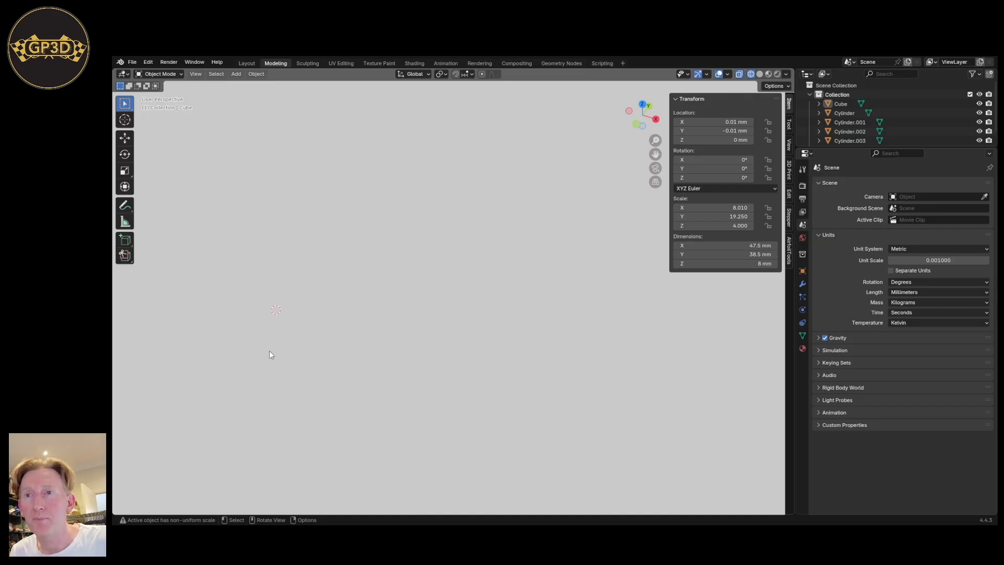
shift+middle_drag(343, 209, 366, 359)
scroll(365, 358, up, 5)
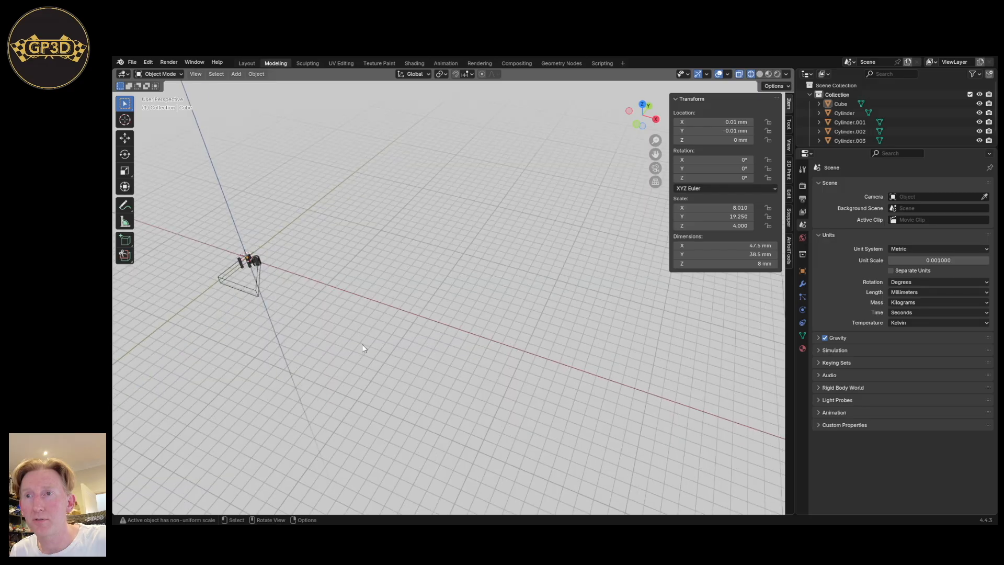
shift+middle_drag(301, 301, 438, 356)
scroll(340, 308, up, 6)
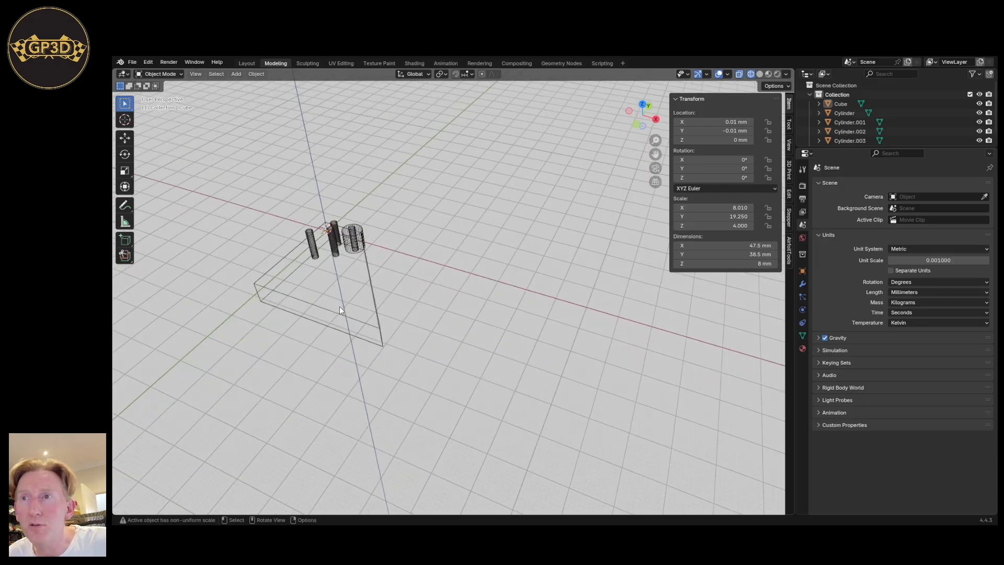
scroll(343, 233, up, 2)
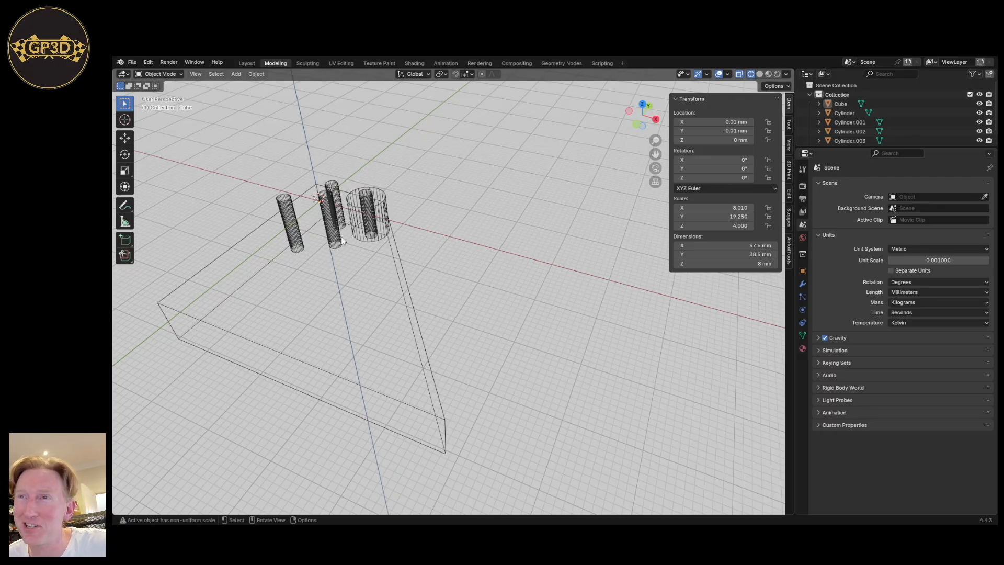
Select the cylinder on the block's long edge along the Y axis and frame the view on it.
click(295, 239)
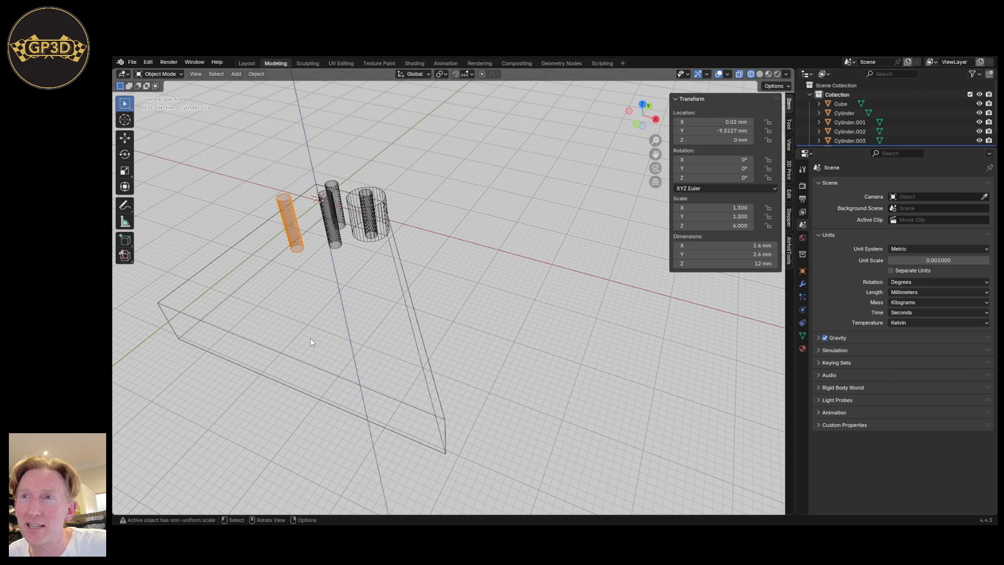
scroll(312, 321, down, 10)
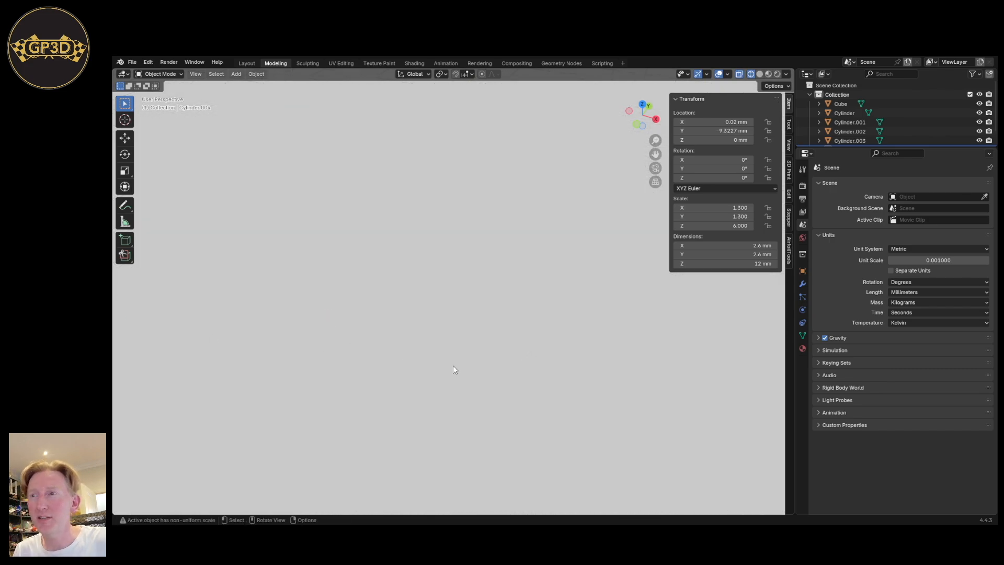
key(KP_Decimal)
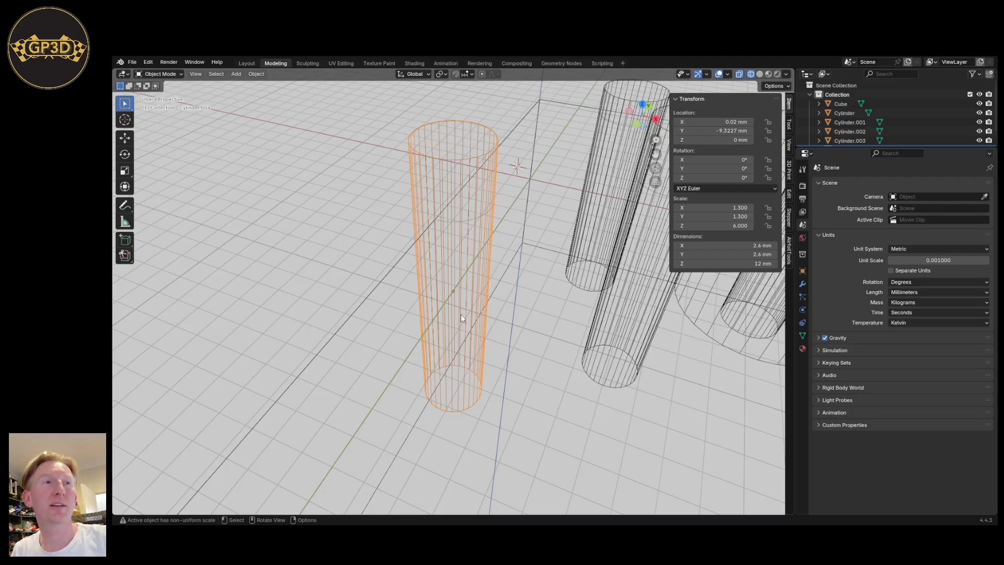
In top view, set the selected cylinder's X and Y dimensions to 6 mm.
scroll(454, 328, down, 8)
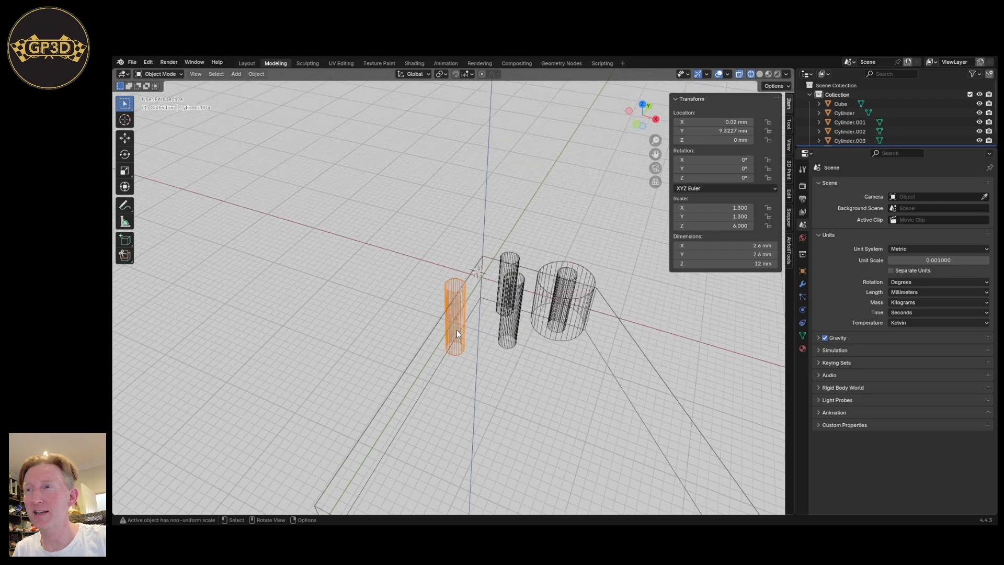
middle_drag(474, 354, 538, 363)
key(KP_7)
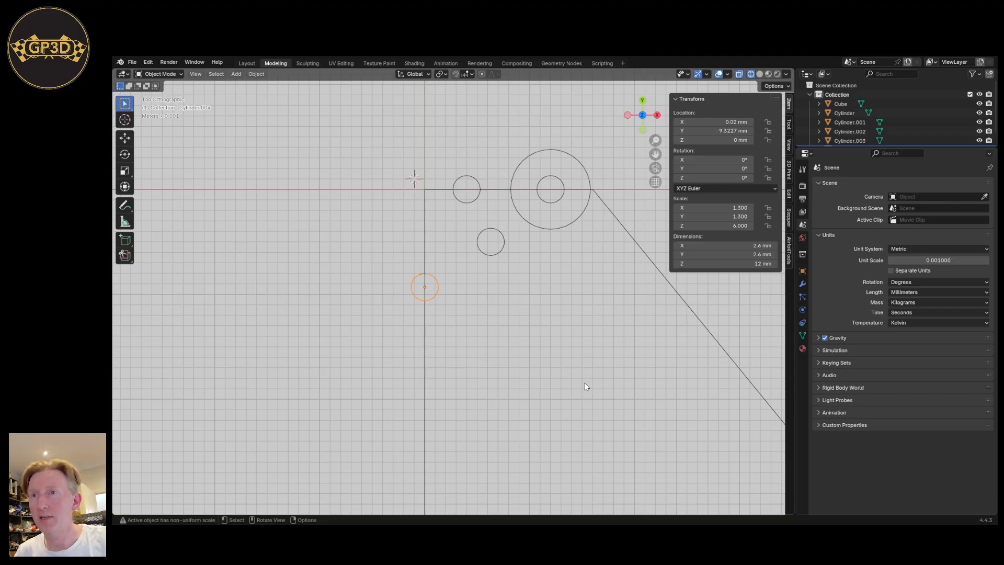
scroll(422, 286, up, 3)
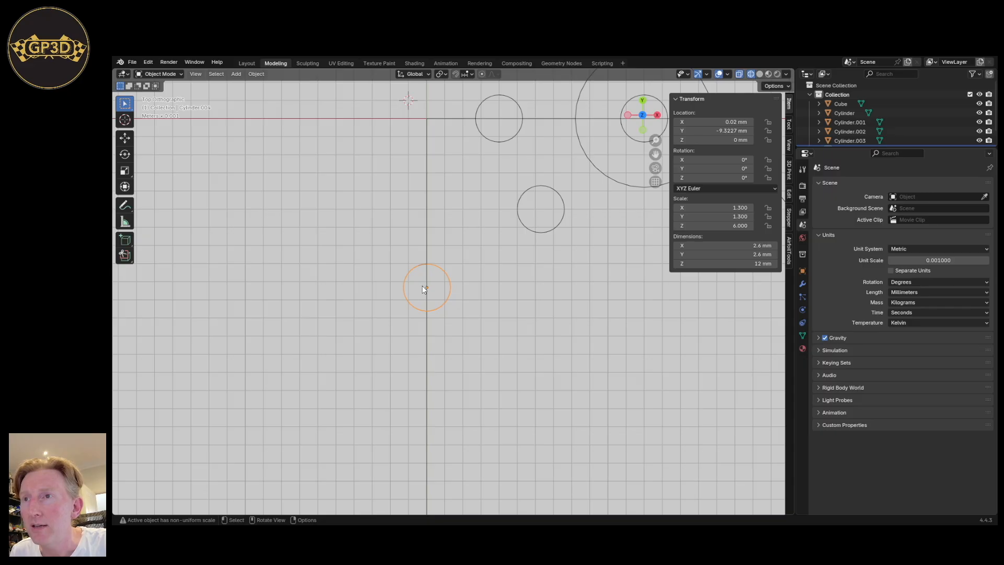
click(714, 245)
text(6)
key(Return)
click(714, 254)
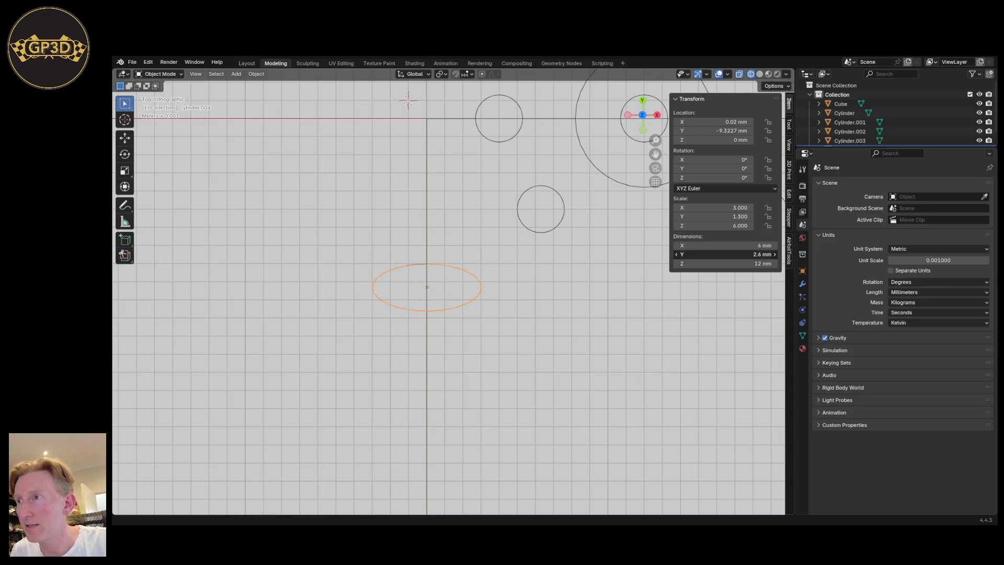
text(6)
key(Return)
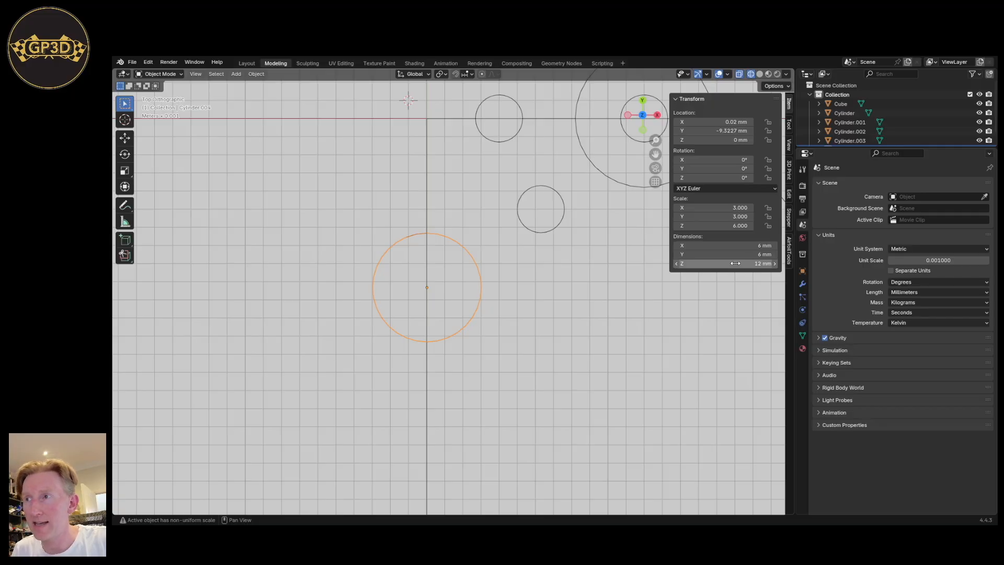
click(733, 263)
key(Return)
scroll(479, 302, down, 4)
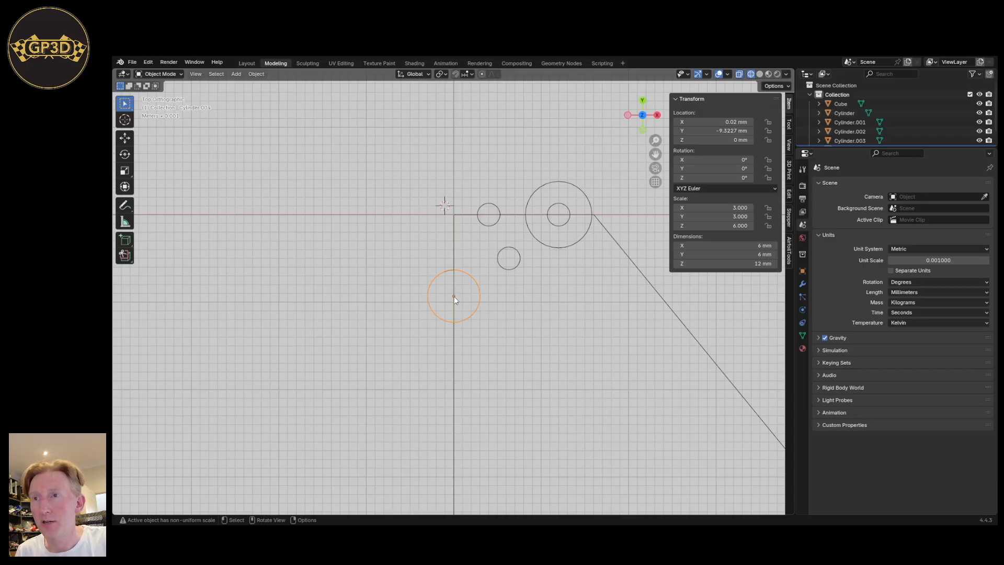
click(456, 268)
key(g)
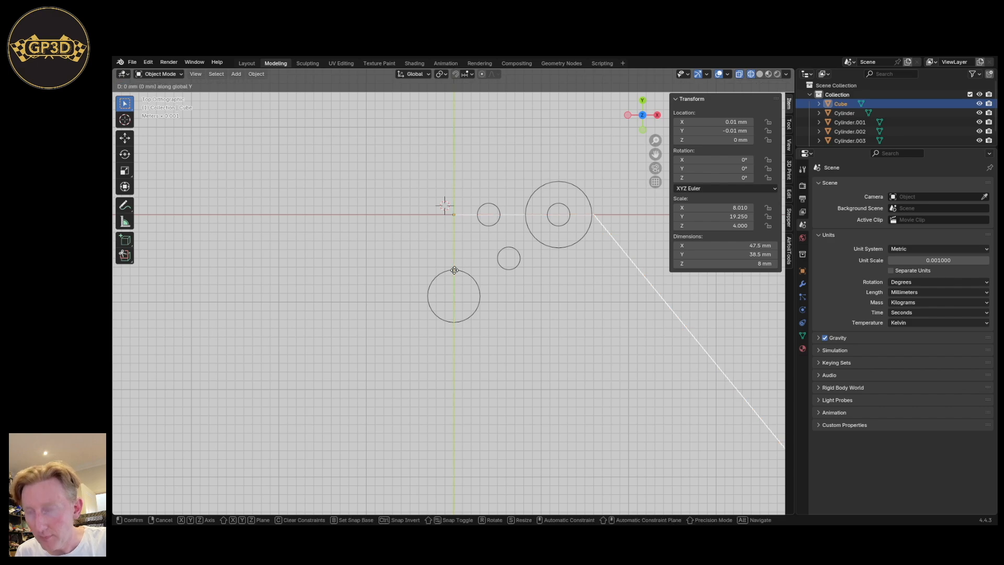
key(y)
key(Escape)
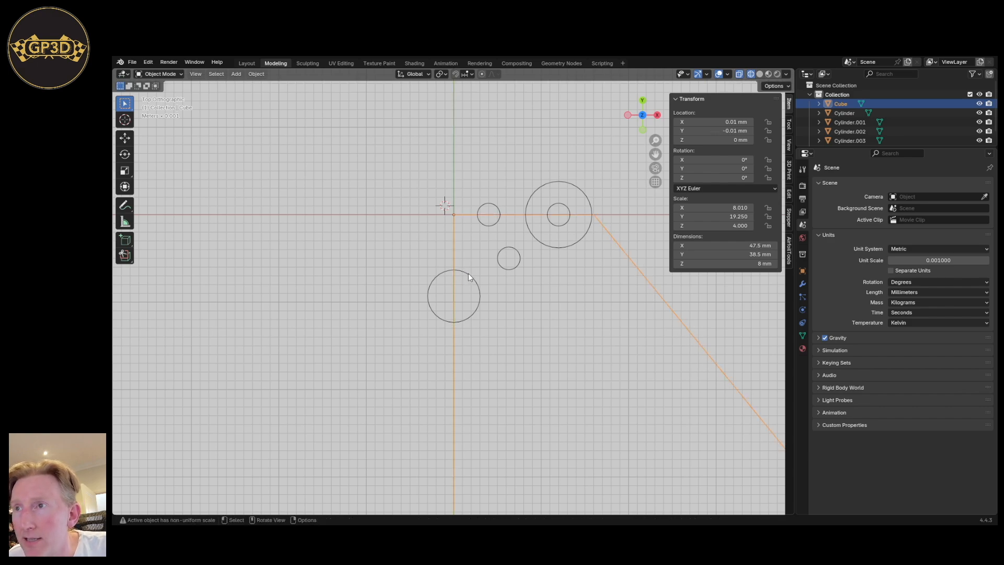
Move the 6 mm cylinder along the Y axis only, to a Y location of about -11.01 mm.
click(468, 273)
key(g)
key(y)
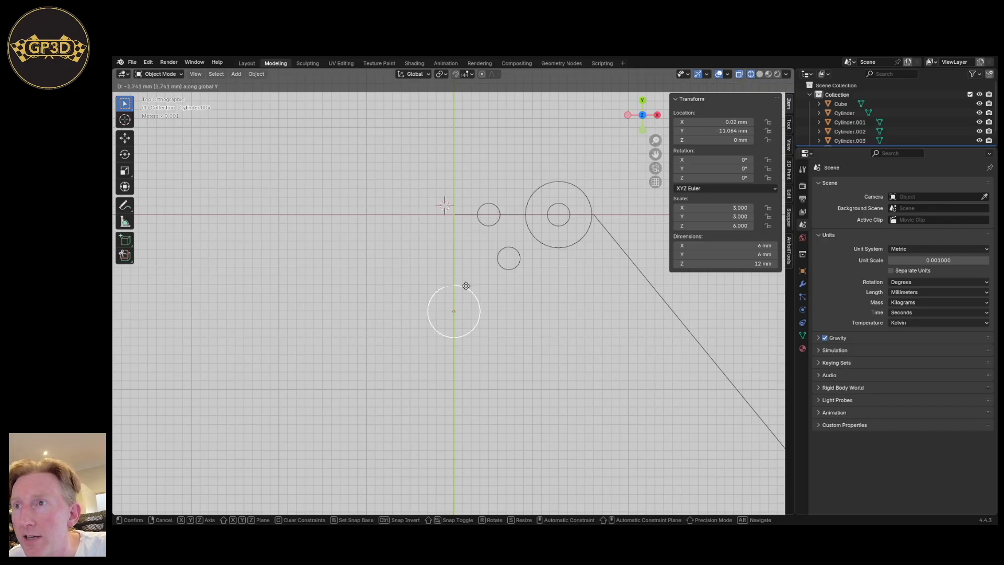
click(465, 285)
scroll(454, 286, up, 5)
scroll(455, 287, up, 6)
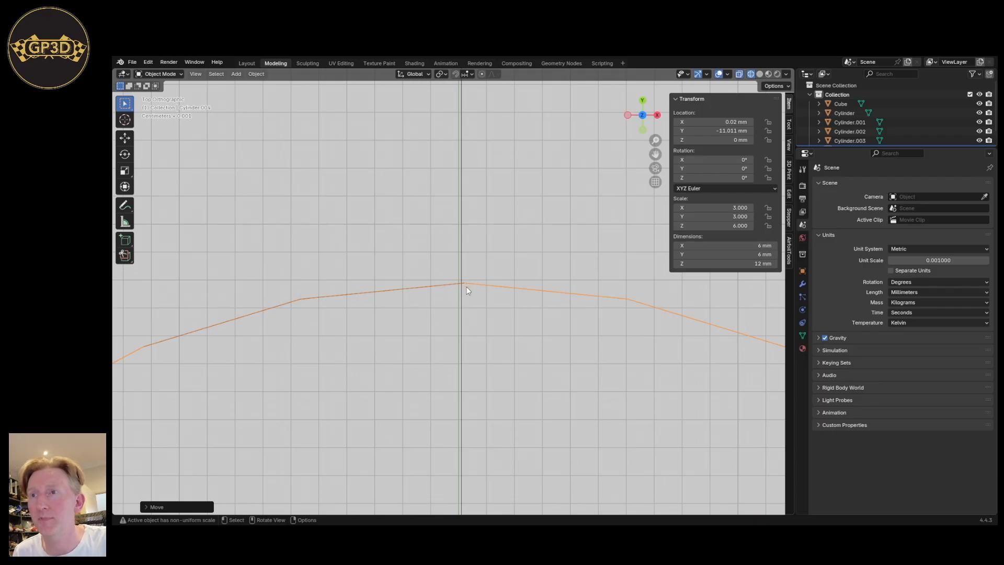
Enter Edit Mode on the 6 mm cylinder and select the vertical edge at its farthest +Y point.
scroll(467, 286, down, 3)
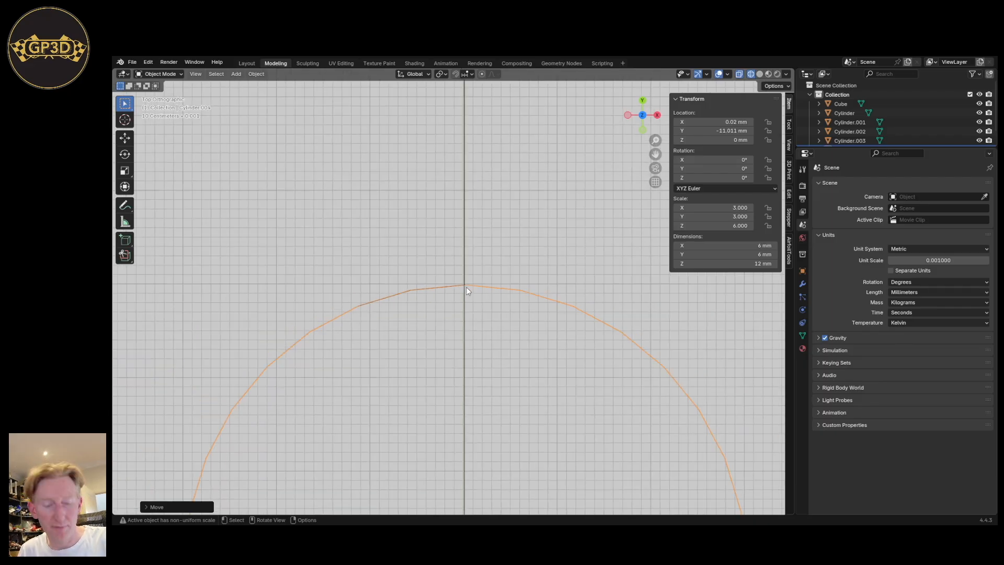
scroll(465, 287, down, 6)
middle_drag(466, 279, 484, 235)
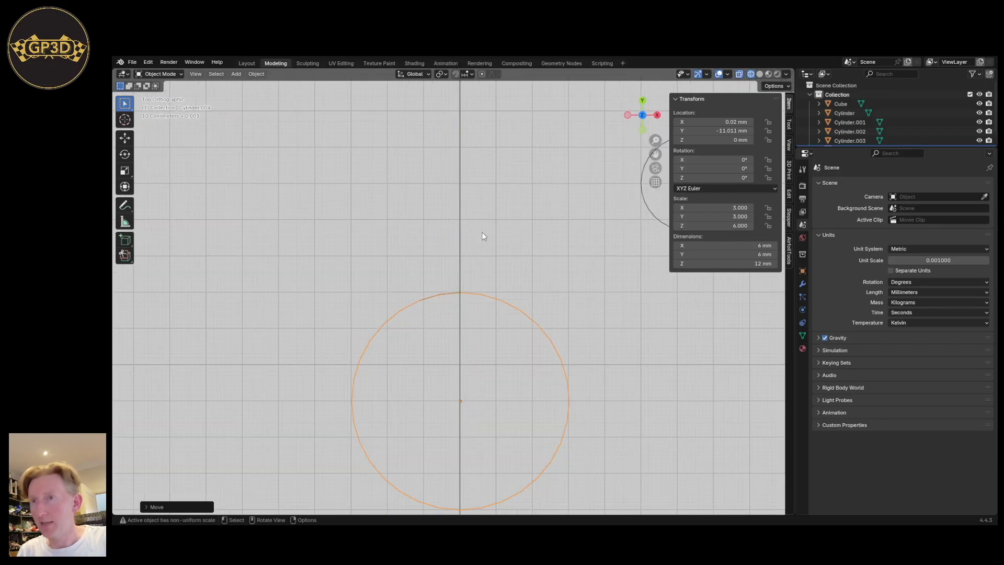
key(Tab)
scroll(483, 246, up, 3)
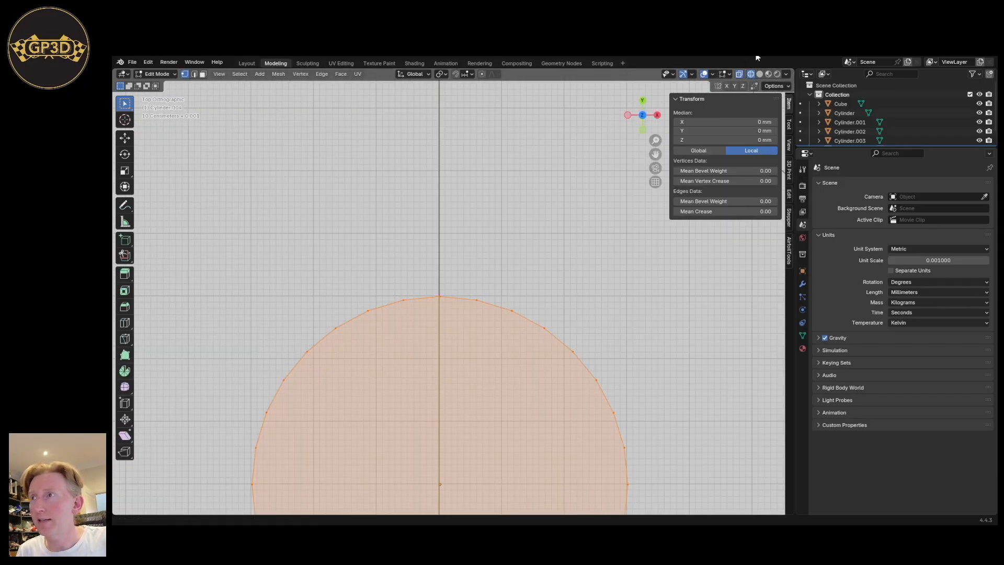
click(454, 311)
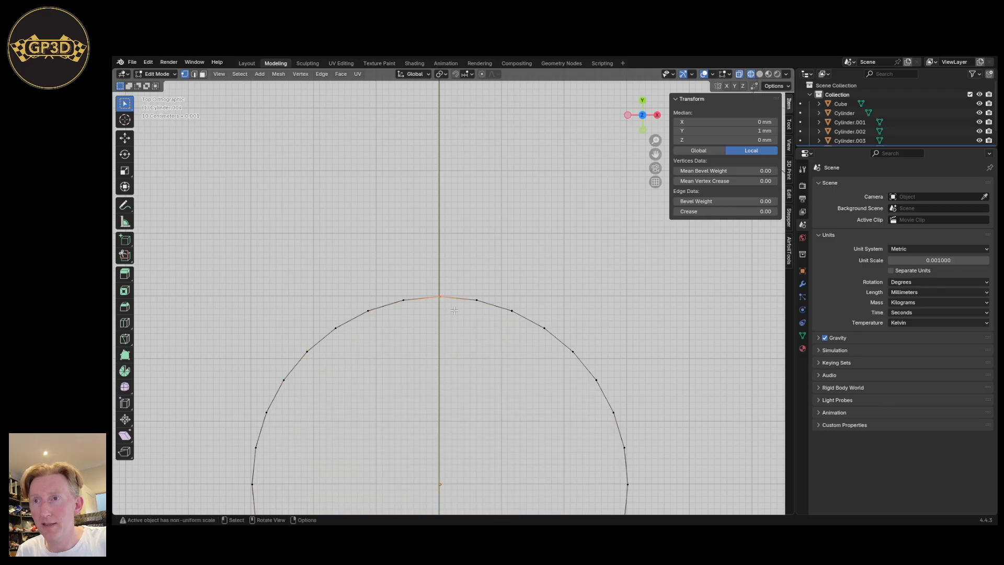
Snap the 3D cursor to the selected edge of the 6 mm cylinder and return to Object Mode.
scroll(434, 289, down, 3)
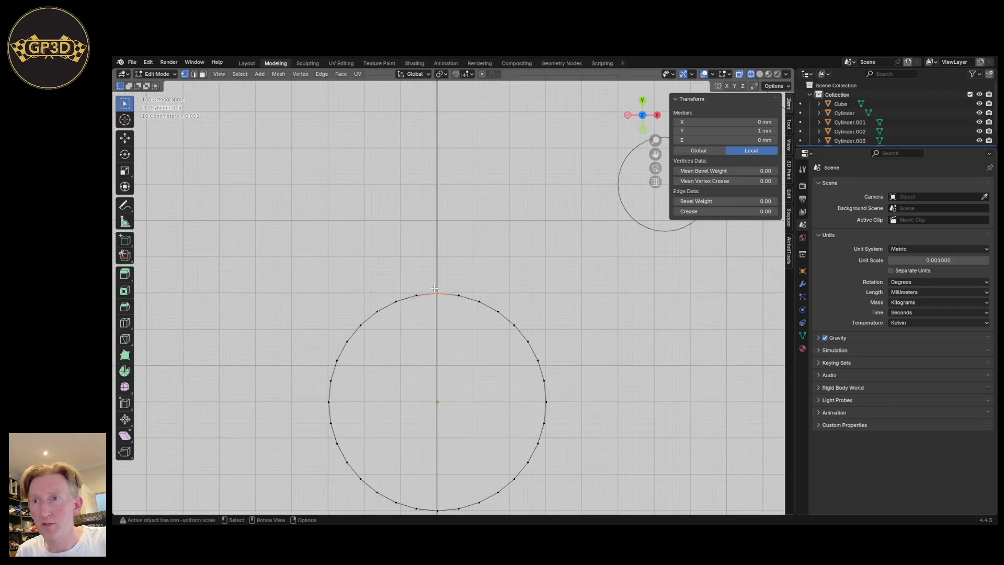
scroll(442, 298, down, 4)
scroll(438, 305, up, 6)
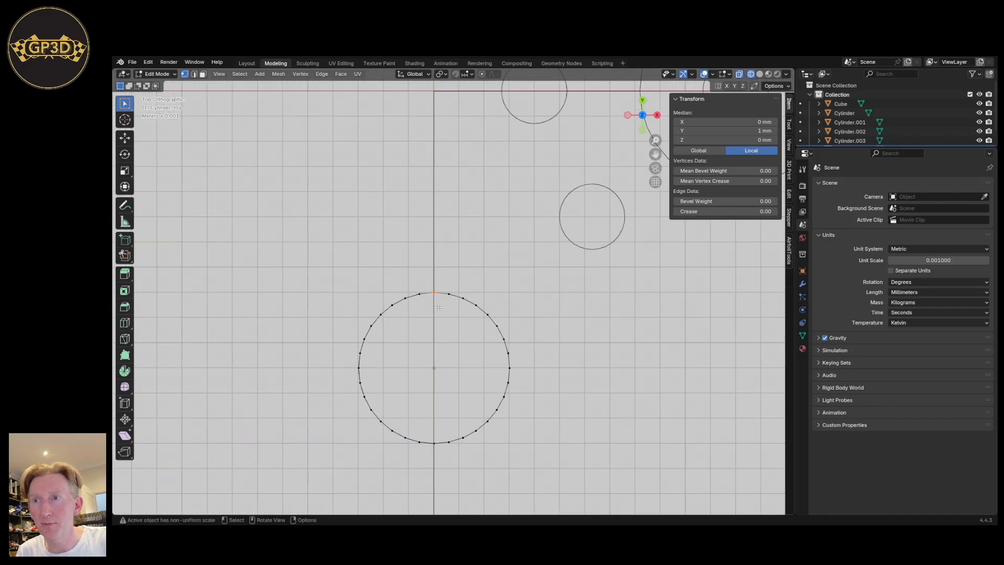
key(shift+s)
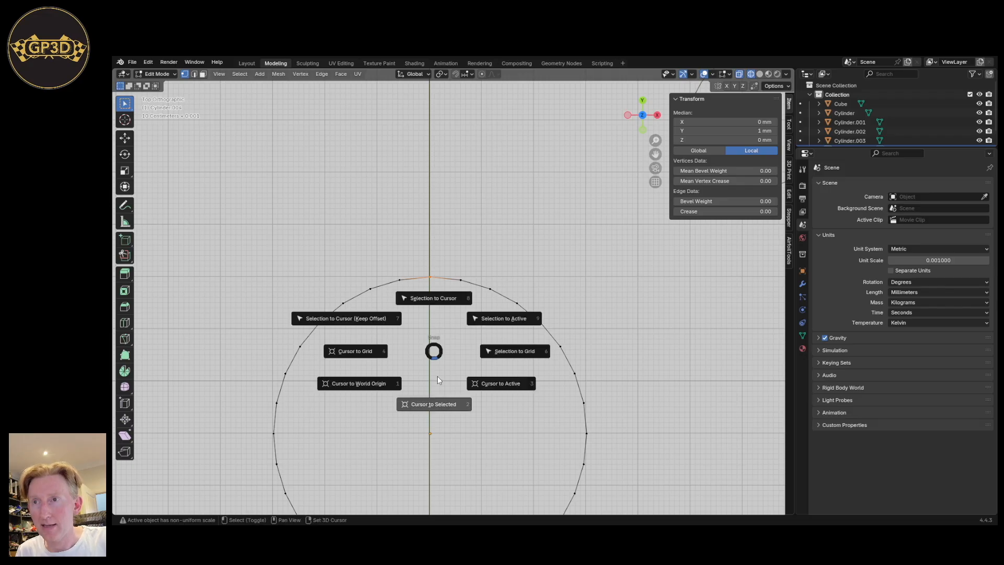
click(429, 404)
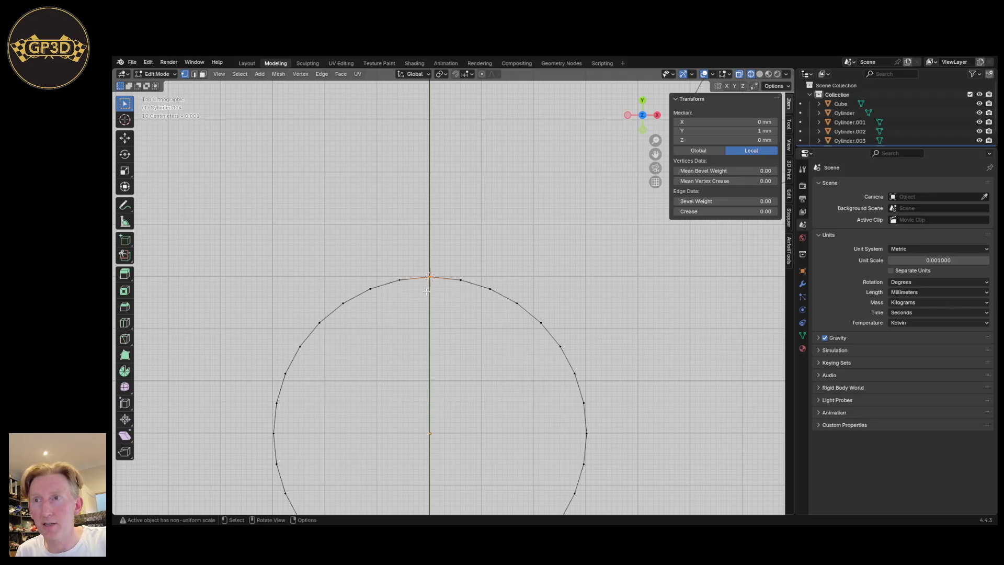
key(Tab)
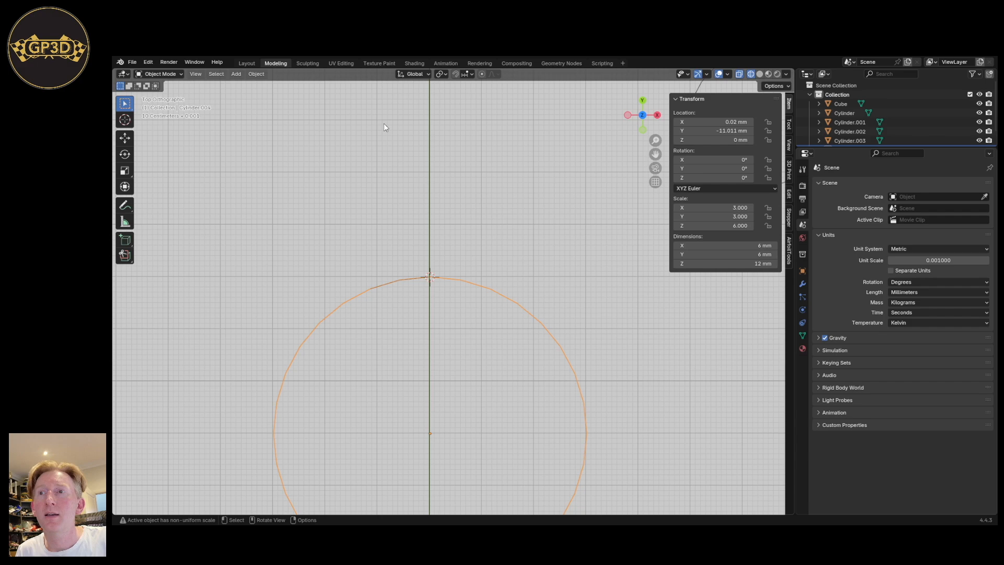
Set the 6 mm cylinder's origin to the 3D cursor at its farthest +Y edge.
click(256, 74)
mouse_move(293, 94)
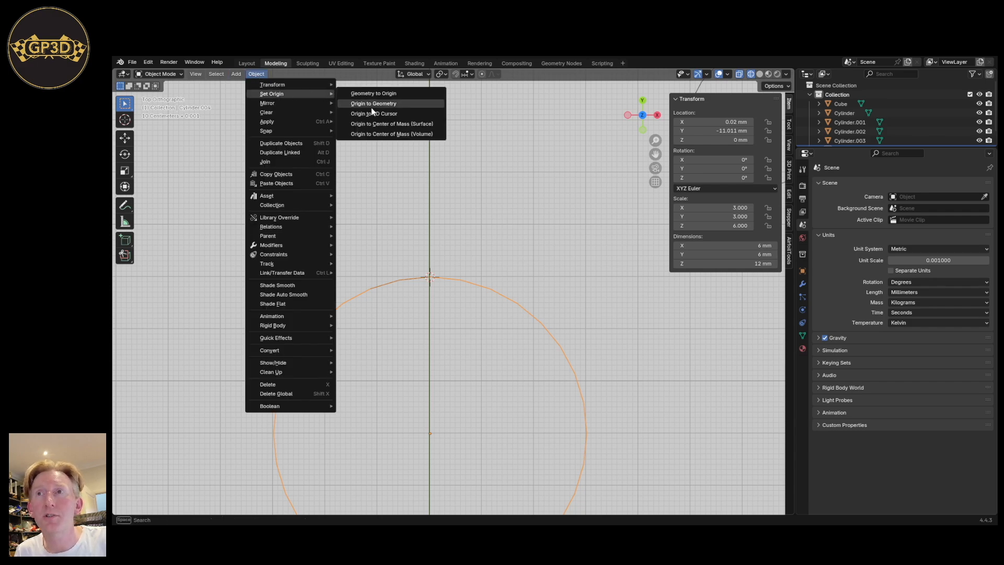
click(404, 114)
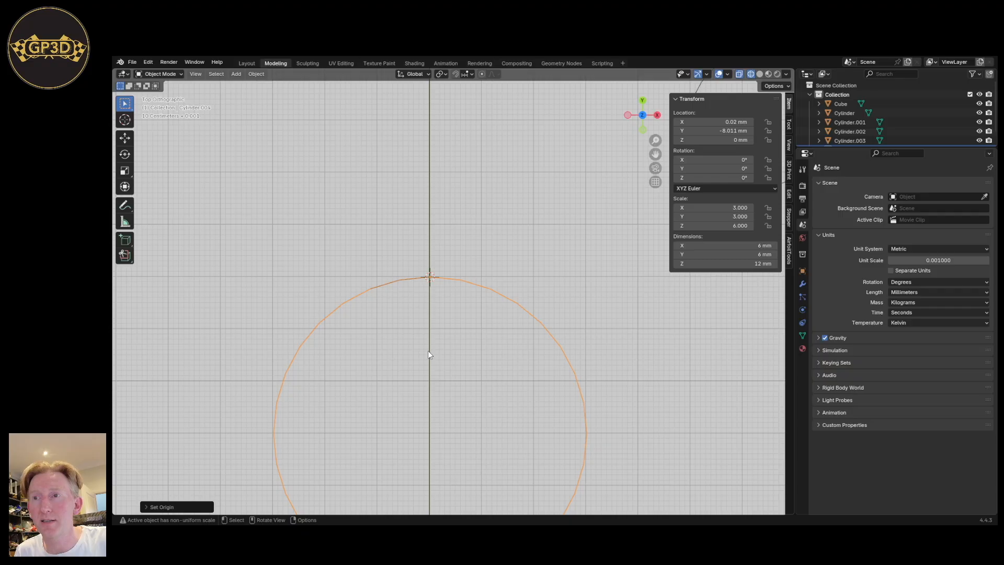
middle_drag(429, 278, 406, 266)
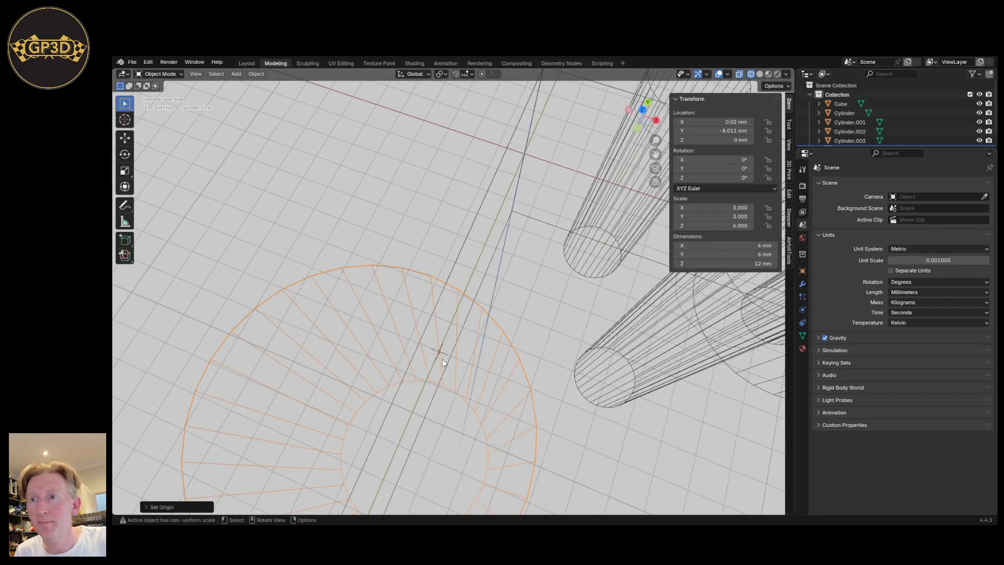
In top view, set the 6 mm cylinder's Y location to exactly -8 mm.
key(KP_7)
click(732, 131)
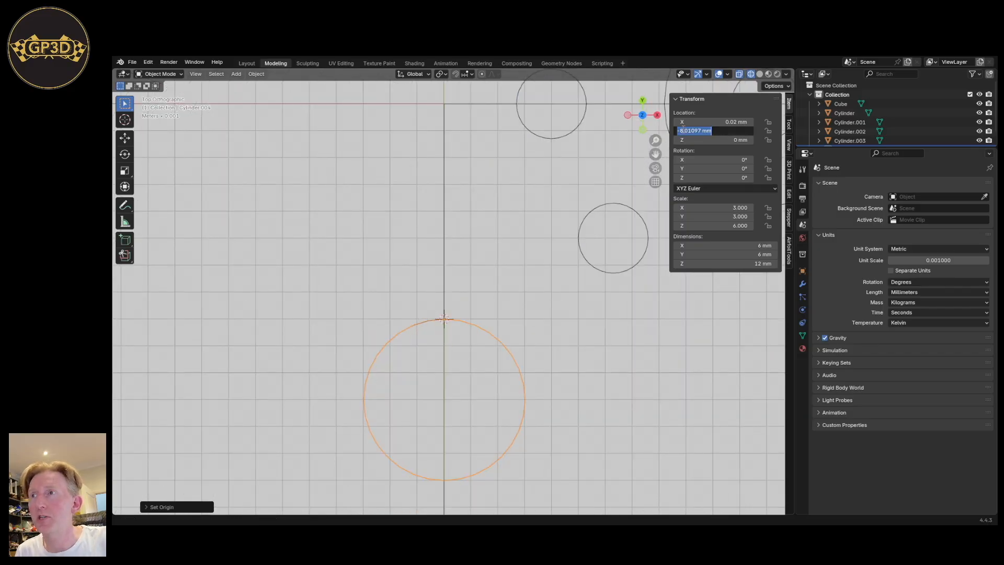
click(690, 130)
drag(714, 130, 687, 131)
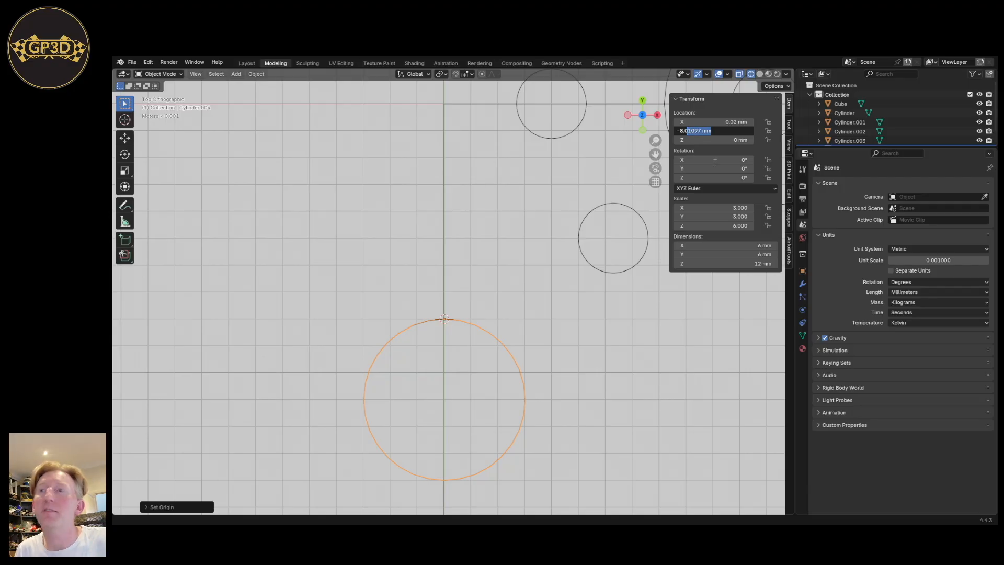
key(BackSpace)
key(BackSpace)
key(BackSpace)
key(Return)
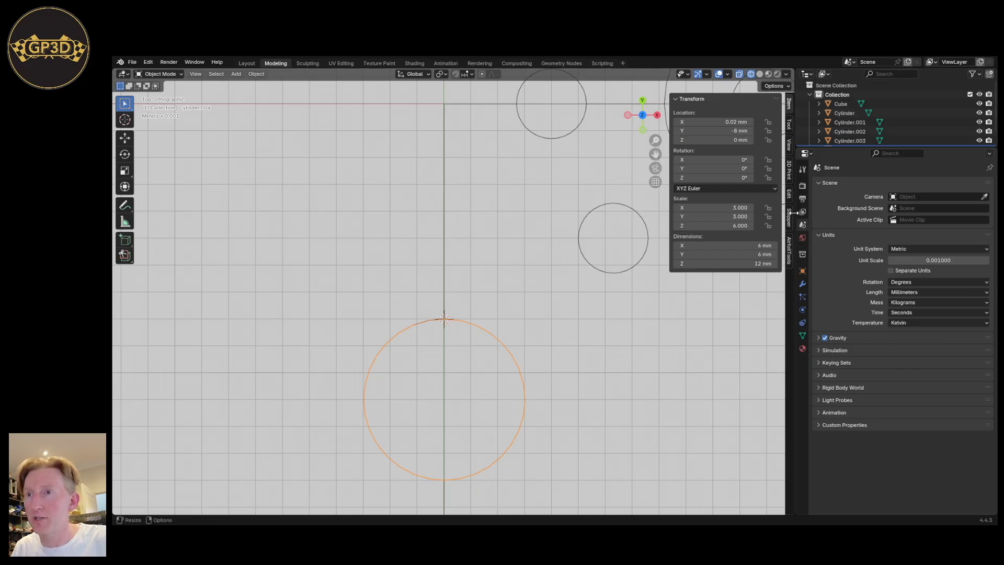
Examine the 6 mm cylinder's position on the block's long edge relative to the smaller cylinders in top view.
scroll(426, 358, down, 3)
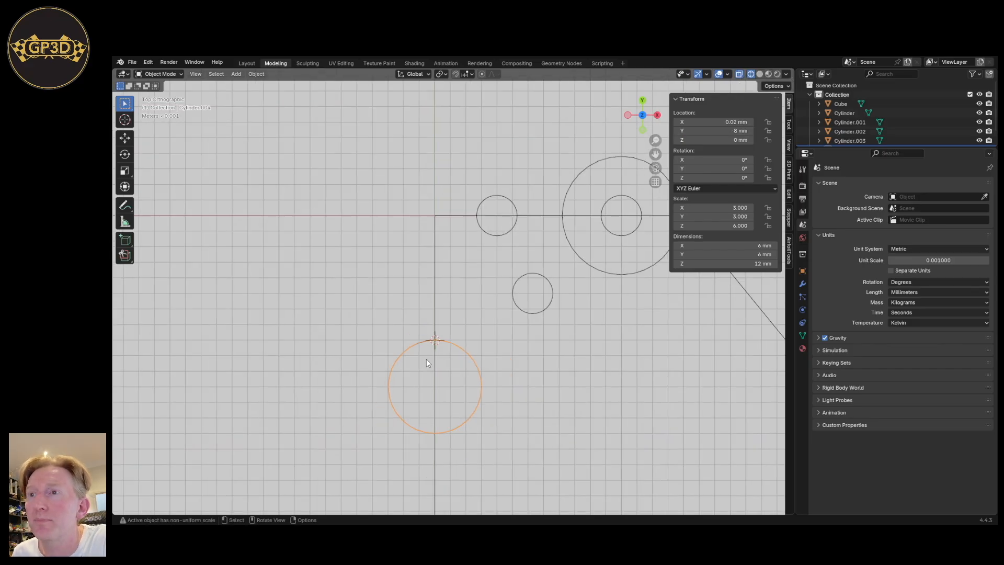
scroll(425, 352, up, 6)
scroll(433, 337, down, 7)
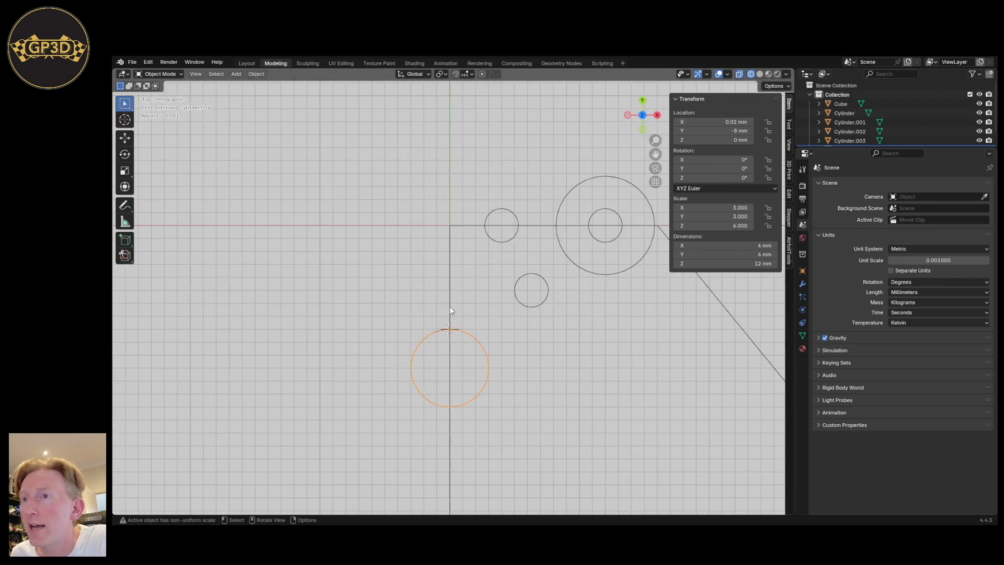
scroll(445, 334, up, 3)
scroll(453, 328, down, 2)
scroll(456, 327, down, 1)
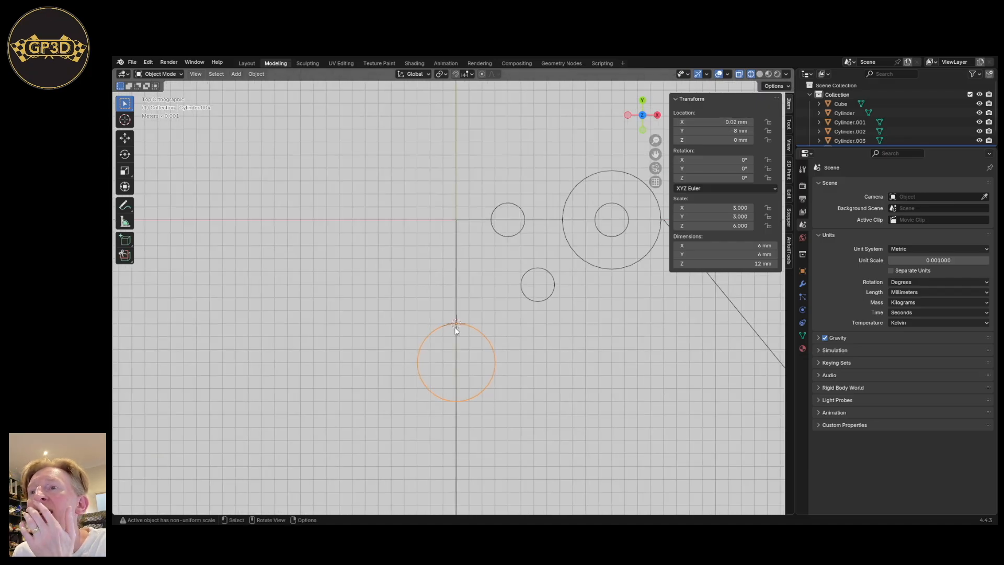
scroll(493, 365, down, 2)
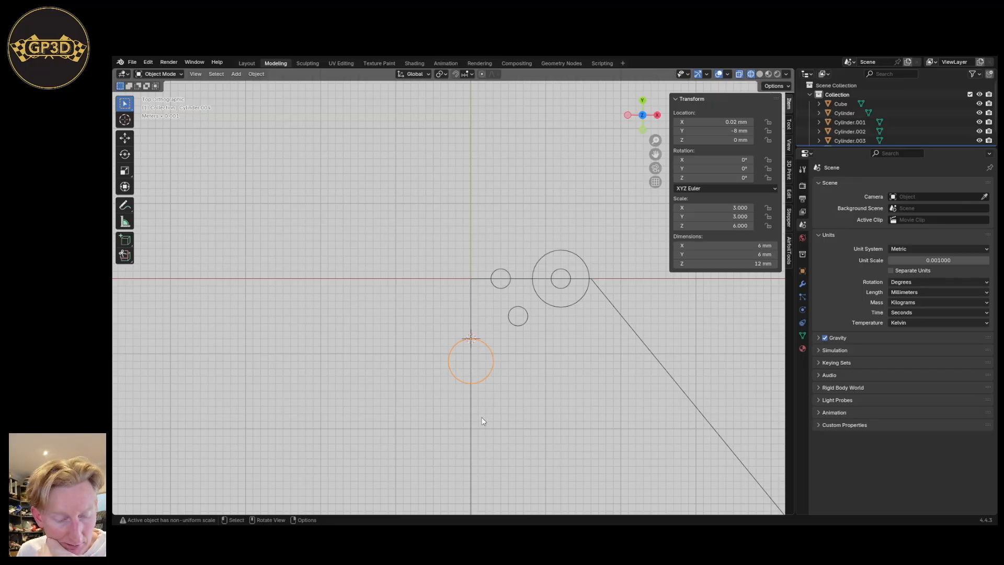
scroll(530, 468, down, 3)
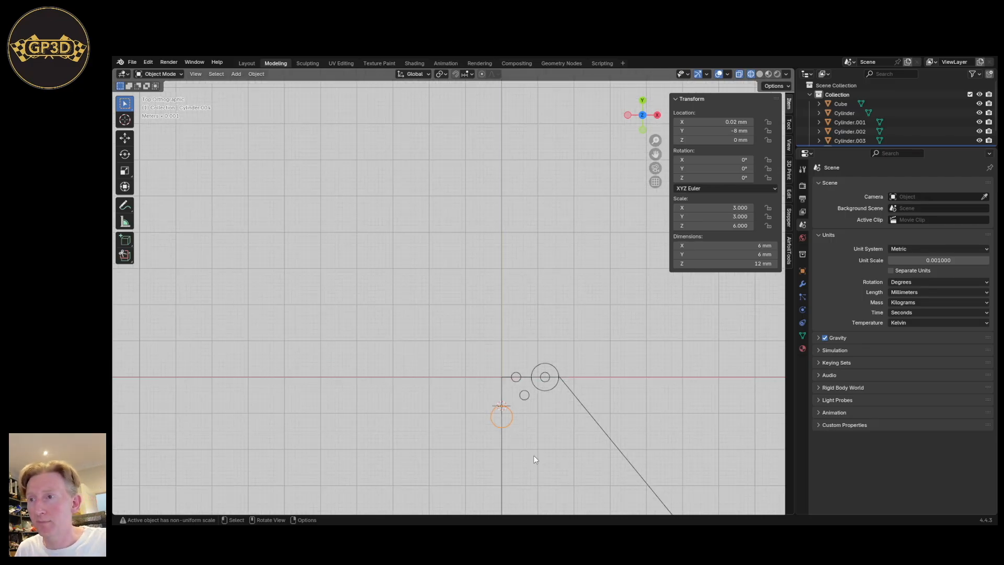
In Edit Mode on the slanted block, move its selected far-corner vertical edge -23.8 mm along X, and return to Object Mode.
shift+middle_drag(585, 439, 536, 277)
scroll(525, 285, up, 2)
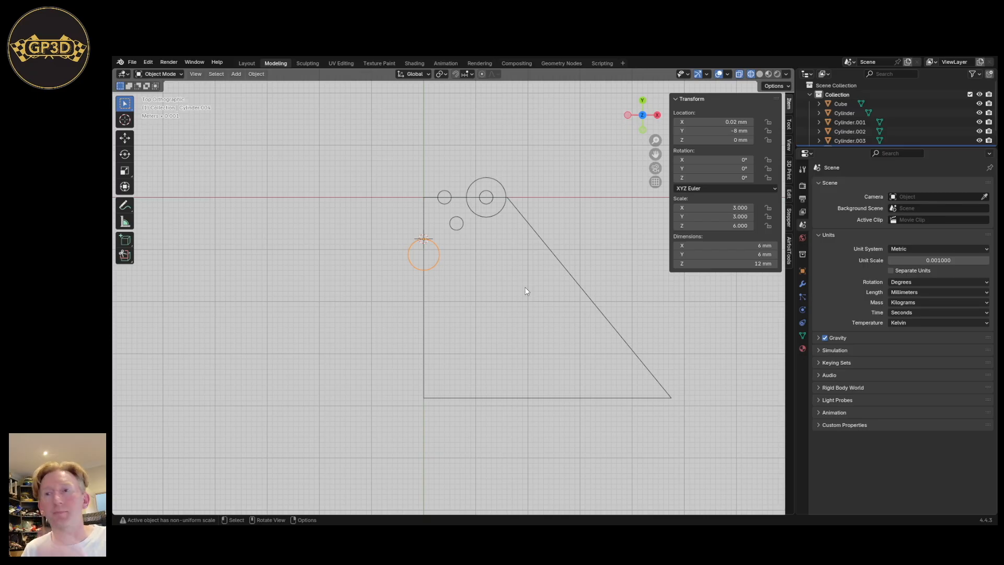
click(647, 398)
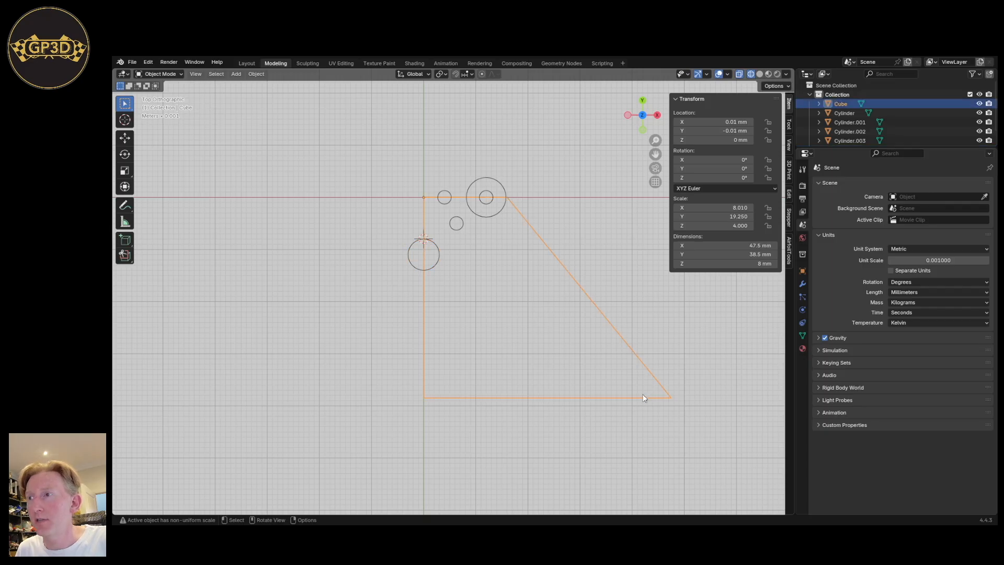
key(Tab)
shift+middle_drag(657, 404, 620, 350)
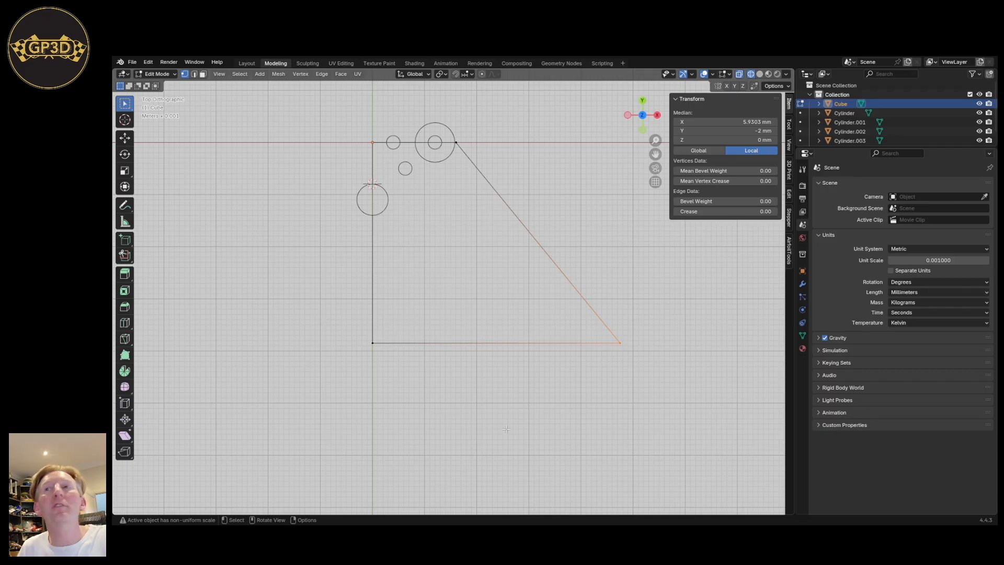
mouse_move(624, 365)
shift+middle_down()
mouse_move(630, 374)
mouse_move(620, 360)
mouse_move(631, 372)
mouse_move(628, 358)
shift+middle_up()
scroll(632, 382, up, 2)
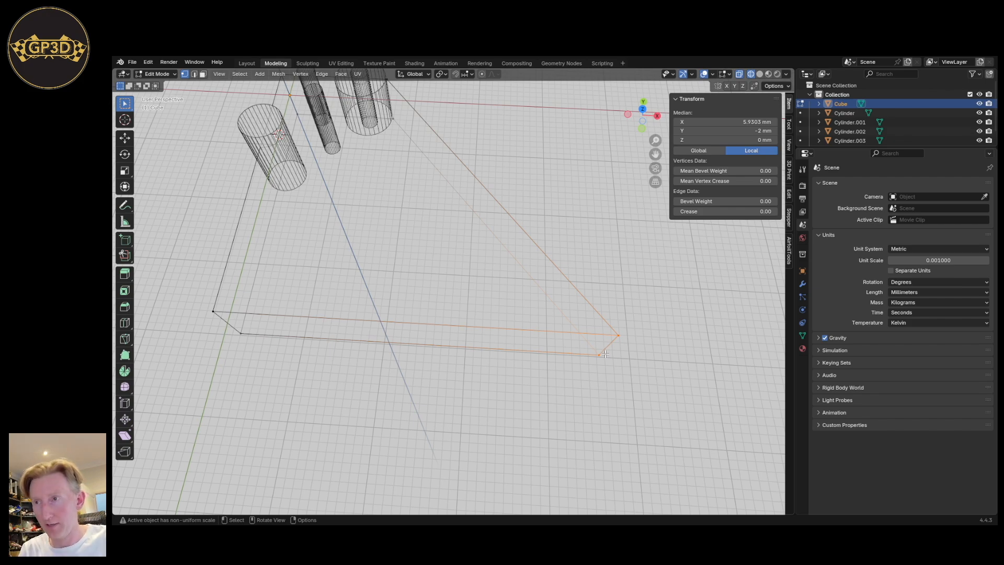
key(g)
key(x)
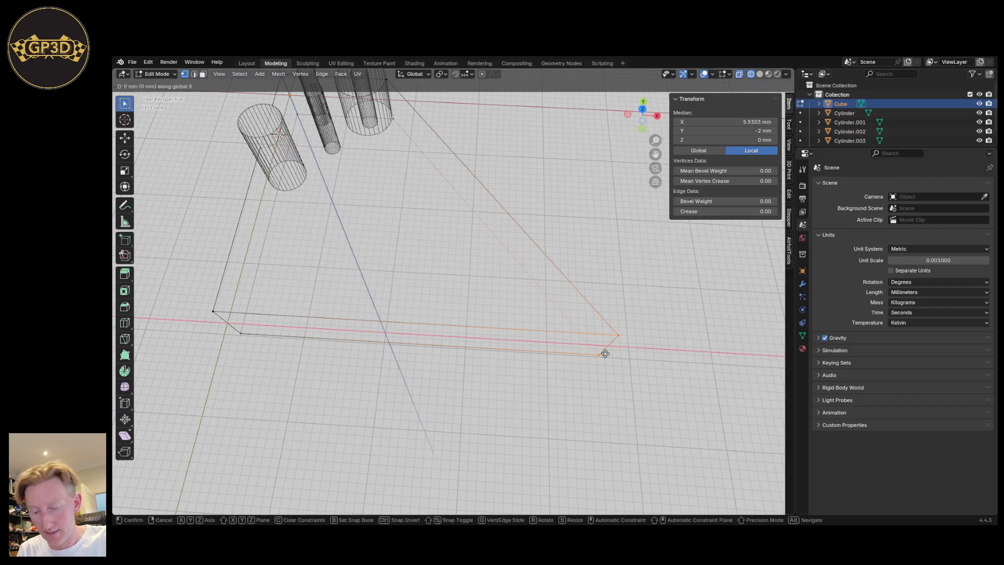
text(-23.8)
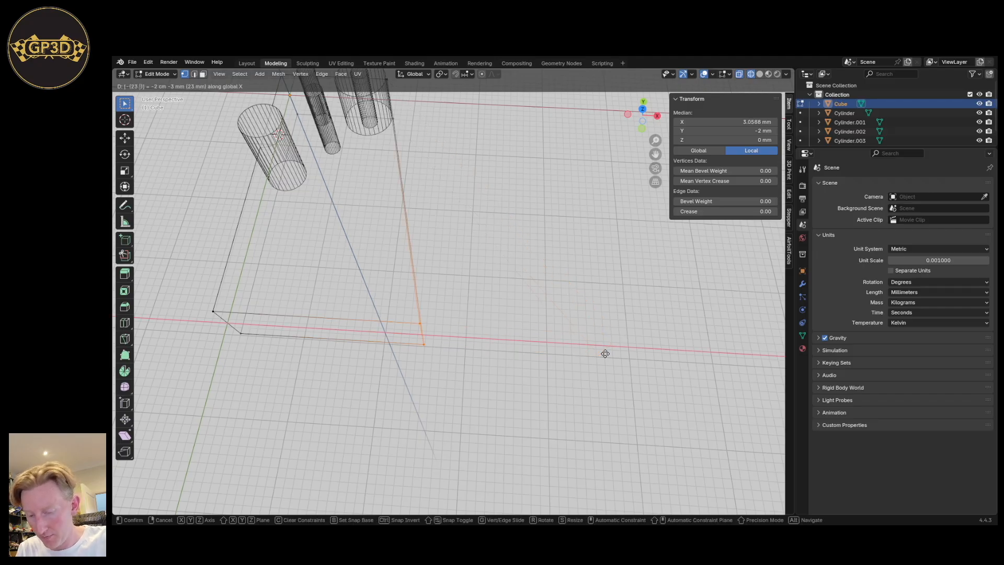
key(Return)
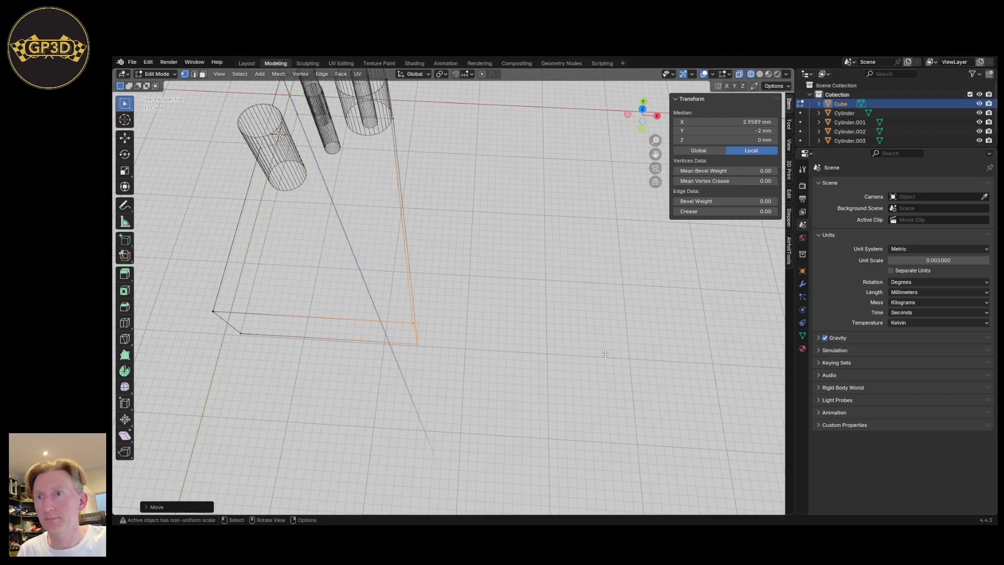
key(Tab)
scroll(604, 353, down, 5)
middle_drag(550, 340, 542, 300)
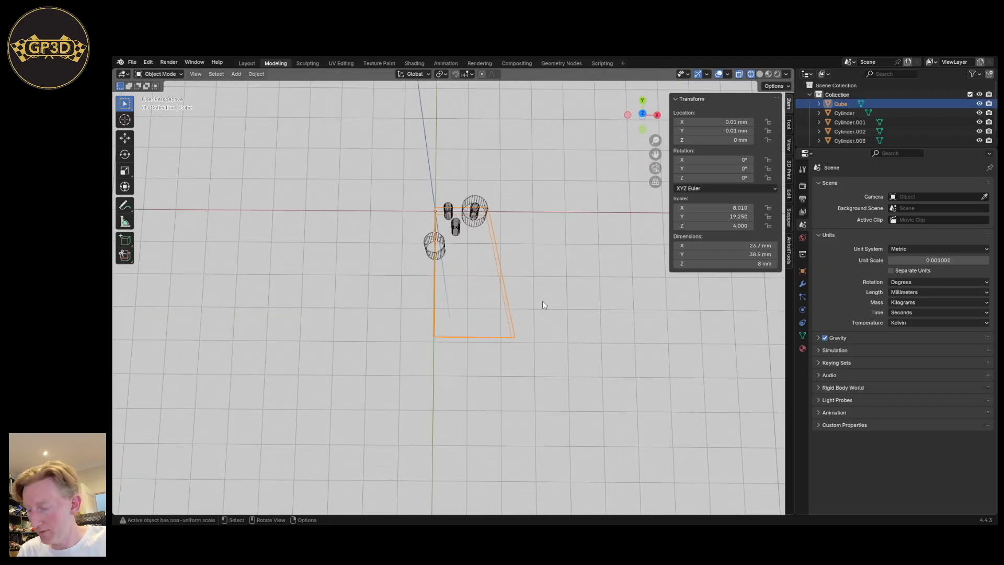
In top view, shift the mesh of the 2.6 mm cylinder inside the block 1.3 mm along X in Edit Mode, keeping its origin in place.
key(KP_7)
scroll(596, 293, up, 3)
shift+middle_drag(554, 230, 674, 327)
scroll(602, 306, up, 2)
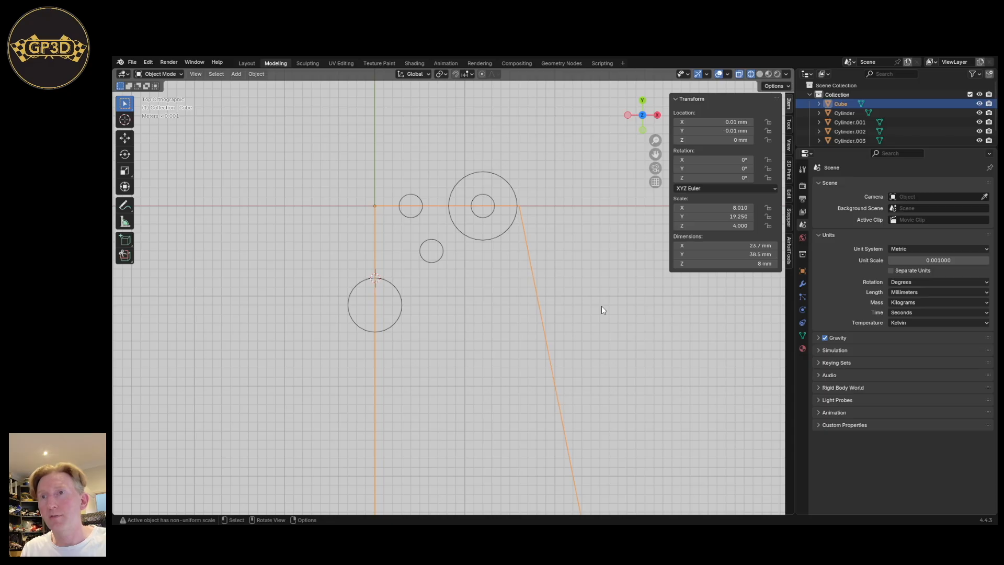
scroll(421, 253, up, 2)
click(420, 253)
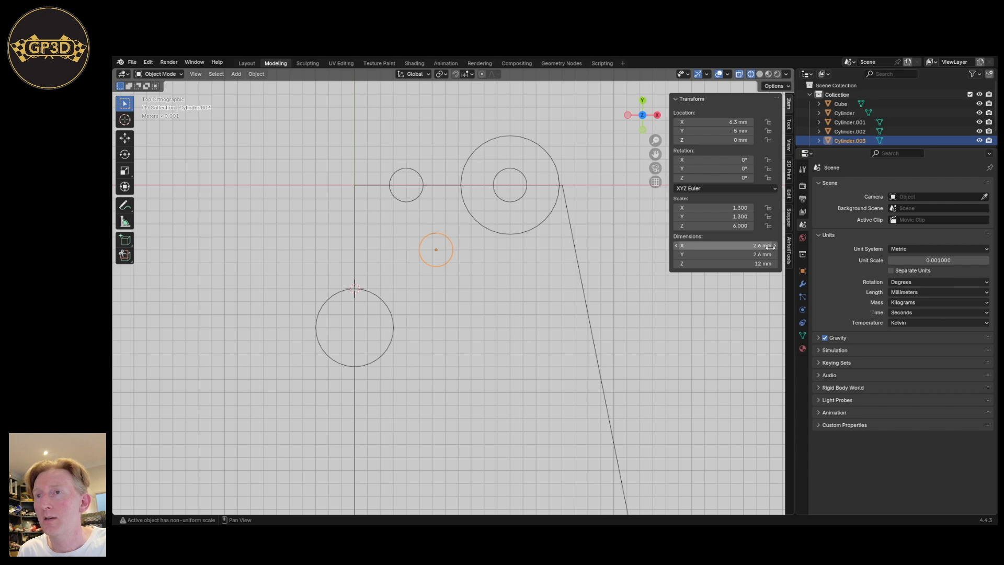
scroll(453, 252, up, 3)
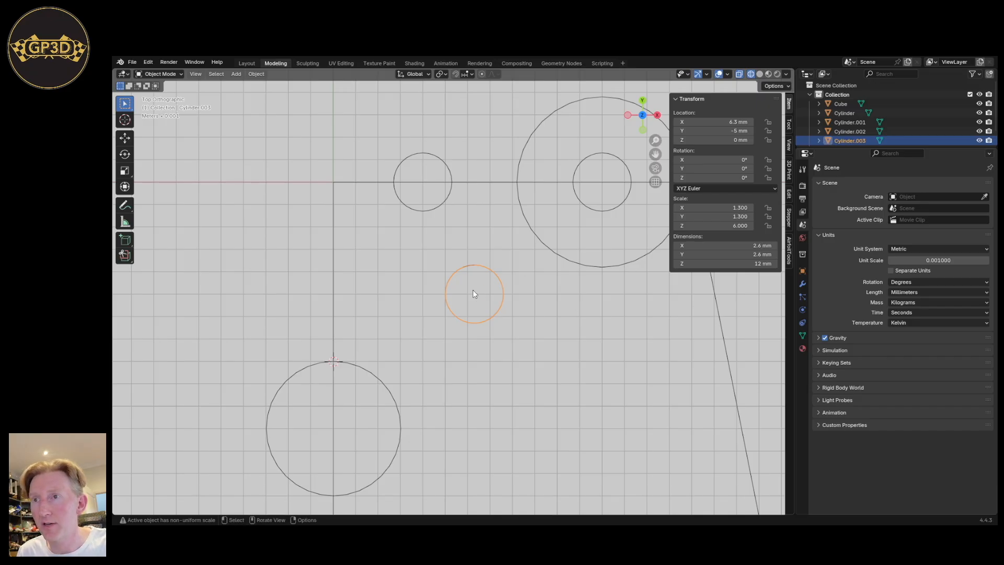
key(Tab)
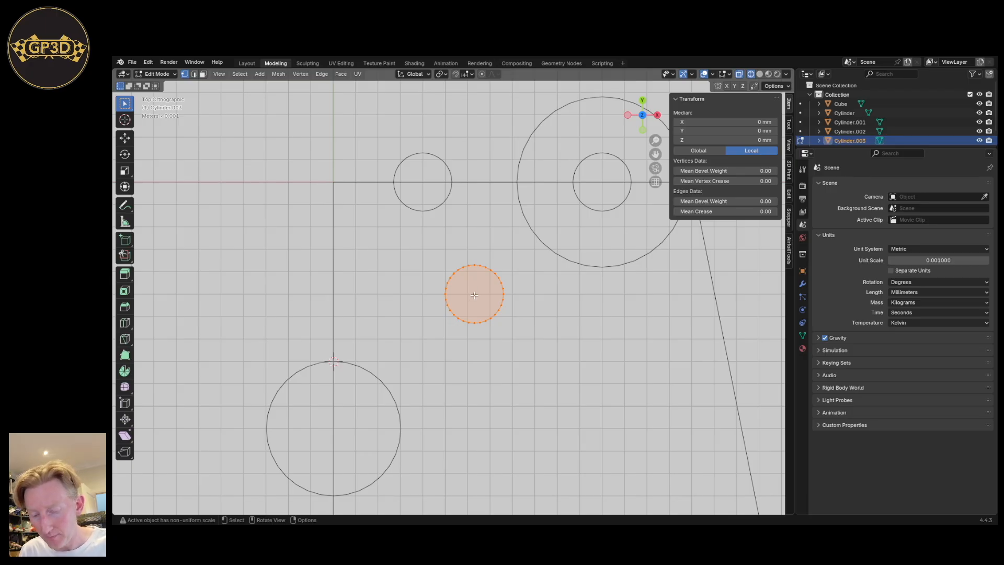
key(g)
text(x)
text(1)
key(Return)
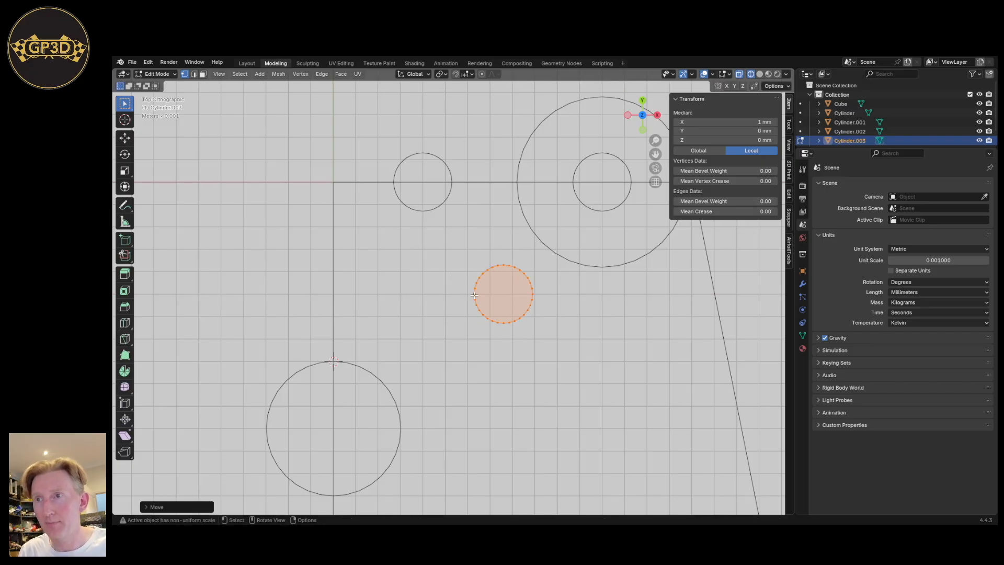
key(Tab)
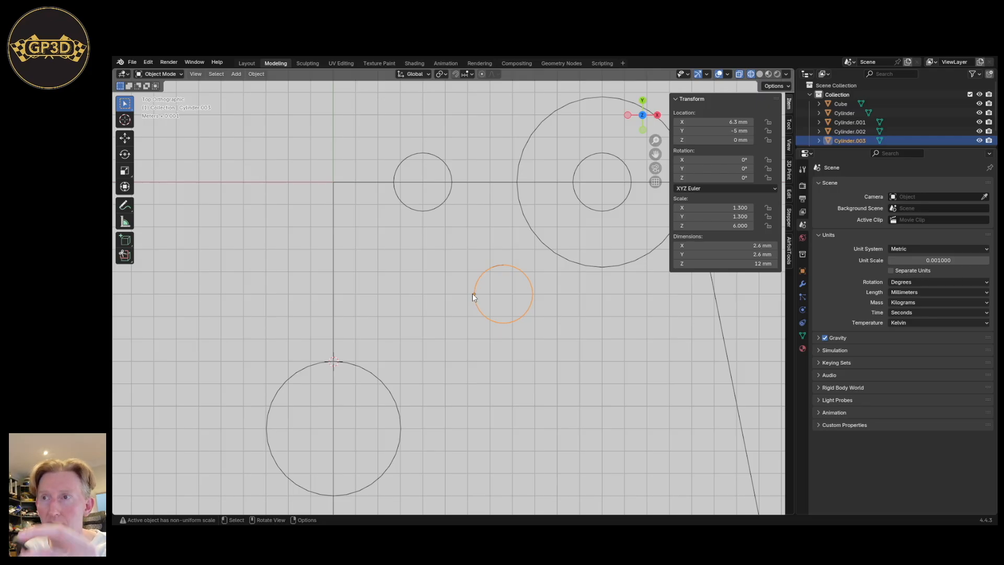
Inspect the shifted 2.6 mm cylinder's origin placement and its X location value.
mouse_move(479, 297)
middle_down()
mouse_move(493, 297)
mouse_move(487, 282)
middle_up()
mouse_move(470, 317)
middle_down()
mouse_move(460, 324)
mouse_move(471, 314)
middle_up()
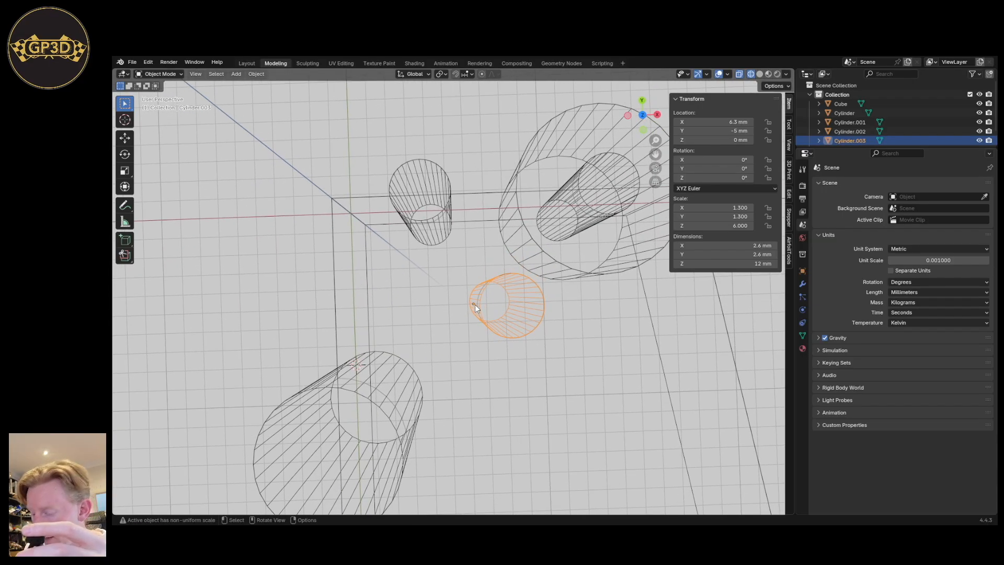
key(KP_7)
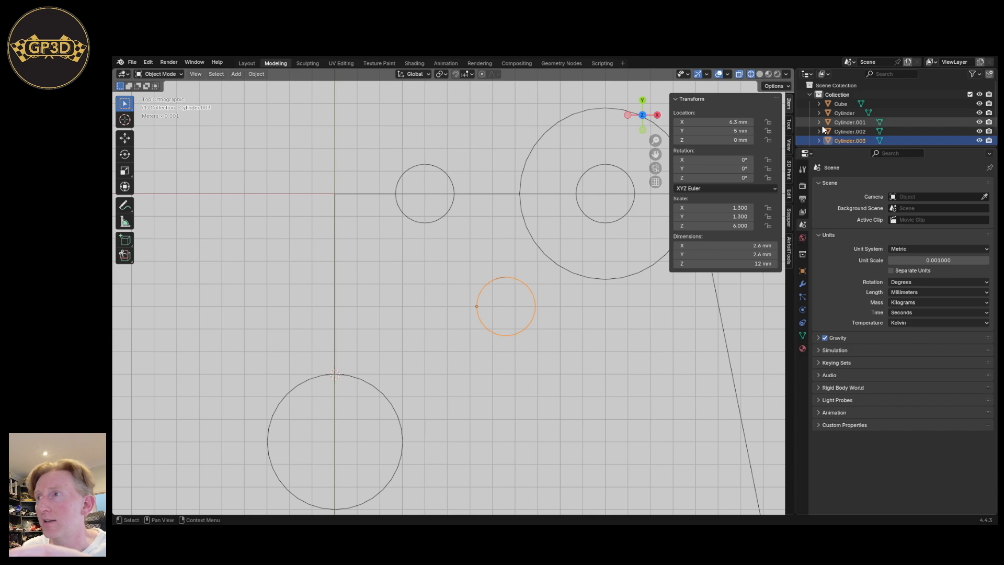
click(685, 120)
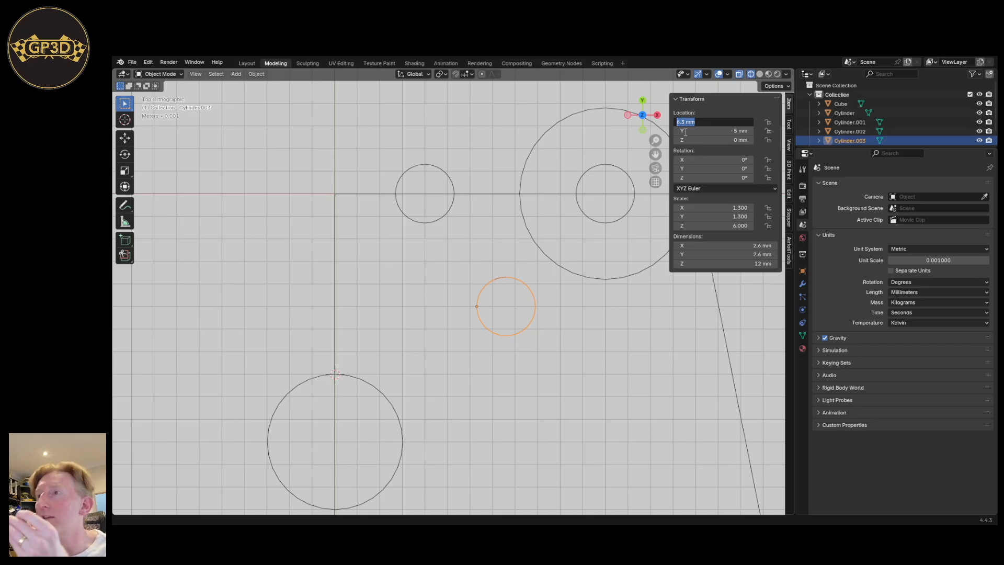
key(Return)
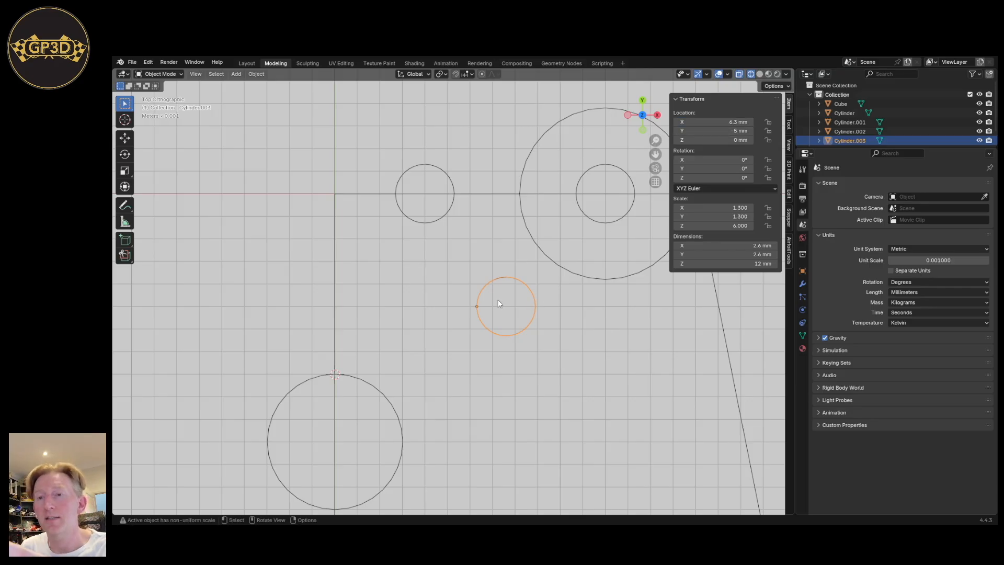
Select the slanted block and frame it together with the cylinders in top view.
scroll(583, 323, down, 4)
click(659, 349)
shift+middle_drag(656, 348, 603, 324)
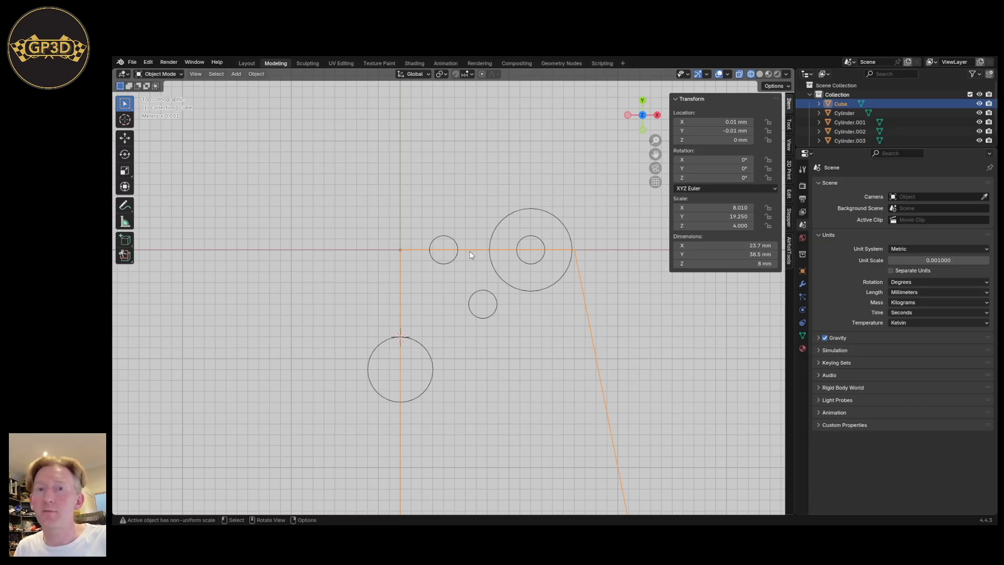
In Edit Mode on the slanted block, move its narrow end beside the cylinders about 3.77 mm along Y towards the large cylinder's rim.
middle_drag(623, 366, 569, 355)
scroll(526, 342, up, 4)
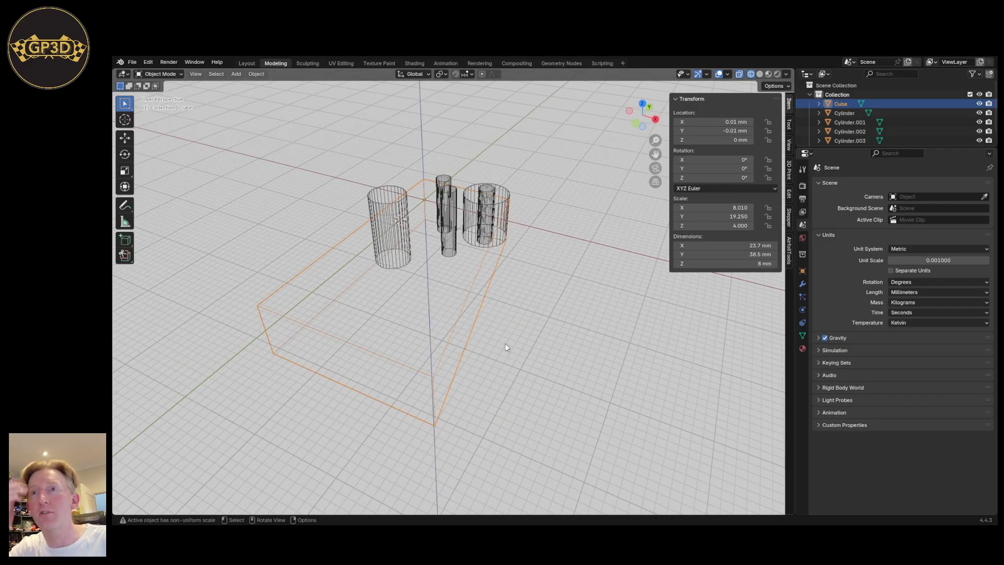
key(Tab)
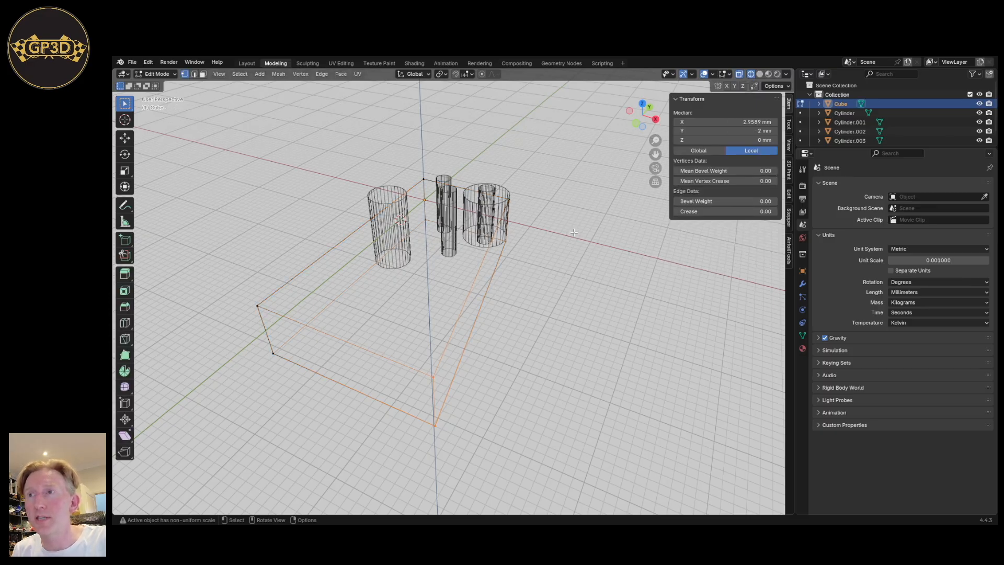
middle_drag(574, 232, 600, 260)
key(KP_7)
shift+middle_drag(480, 148, 581, 355)
scroll(575, 361, up, 3)
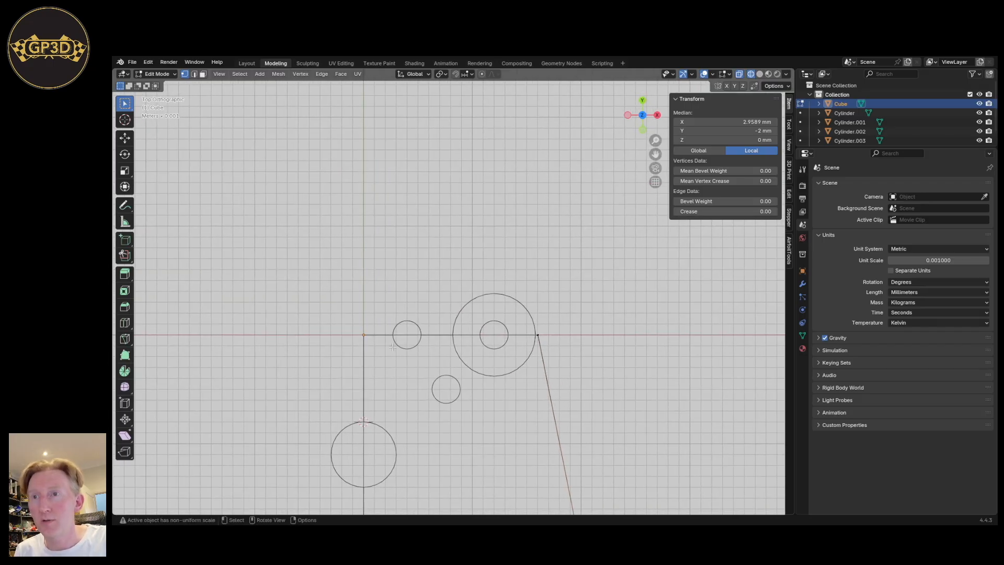
key(a)
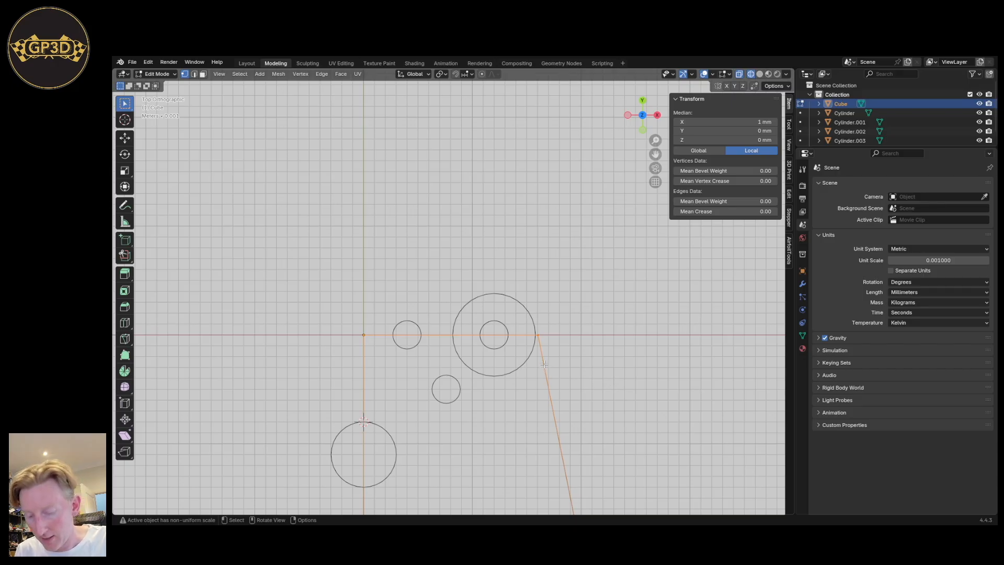
key(g)
key(y)
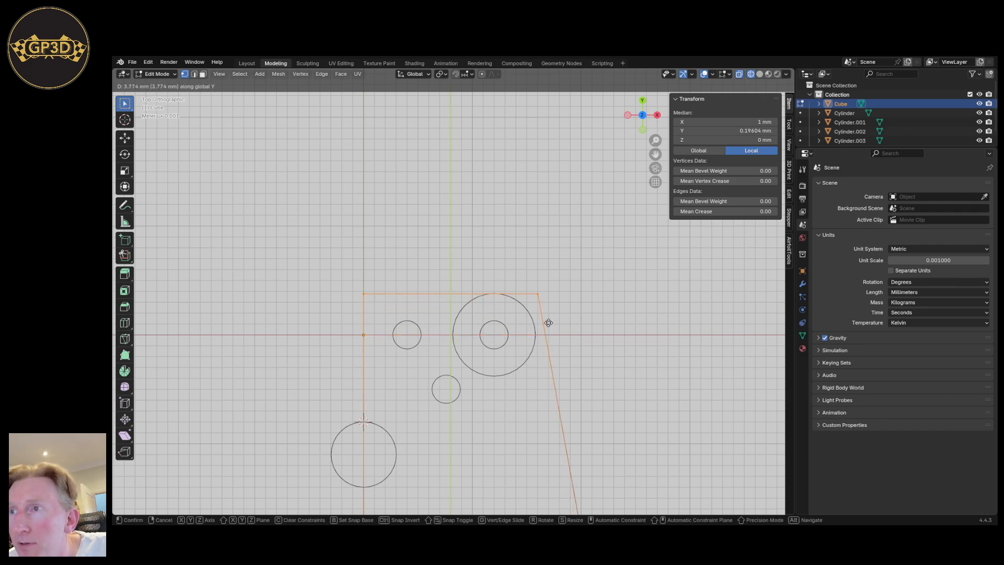
click(548, 322)
Fine-tune the block's narrow end by about 0.03 mm along Y to line up with the large cylinder's topmost point.
scroll(476, 335, up, 8)
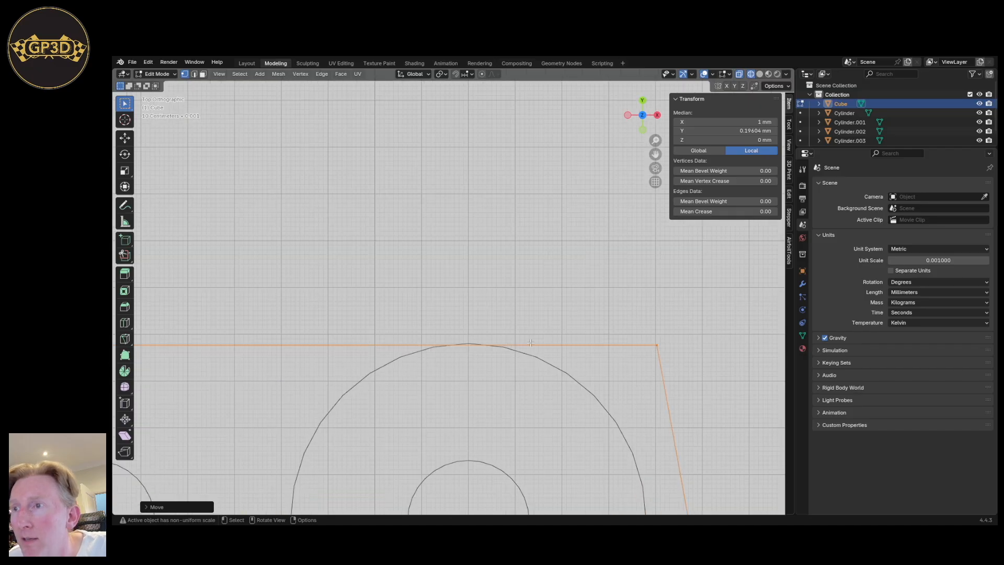
scroll(476, 335, up, 6)
key(g)
key(y)
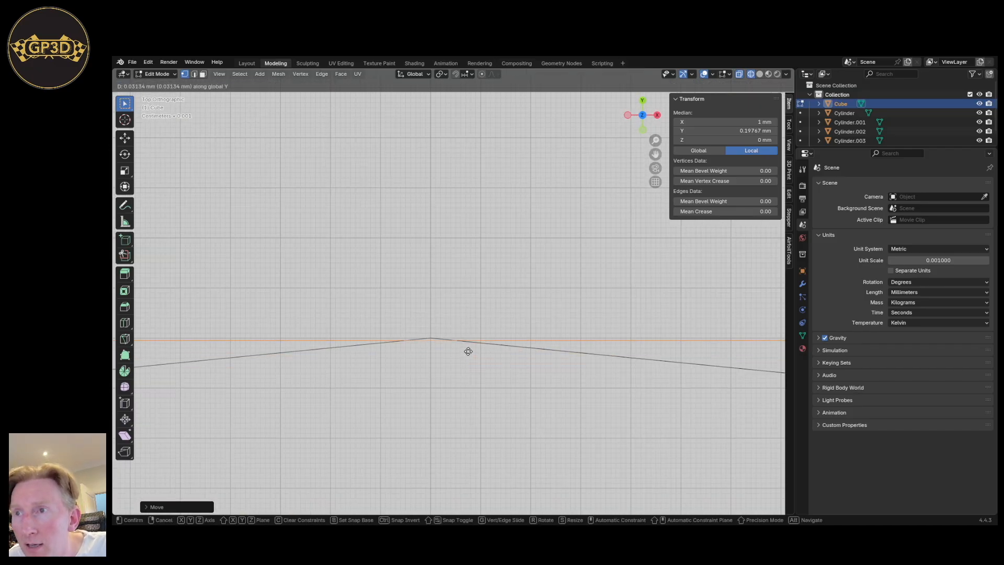
click(469, 351)
Select the narrow end's corner on the slanted side and move it along -X to the large cylinder's centreline.
scroll(420, 338, down, 10)
shift+middle_drag(462, 336, 497, 188)
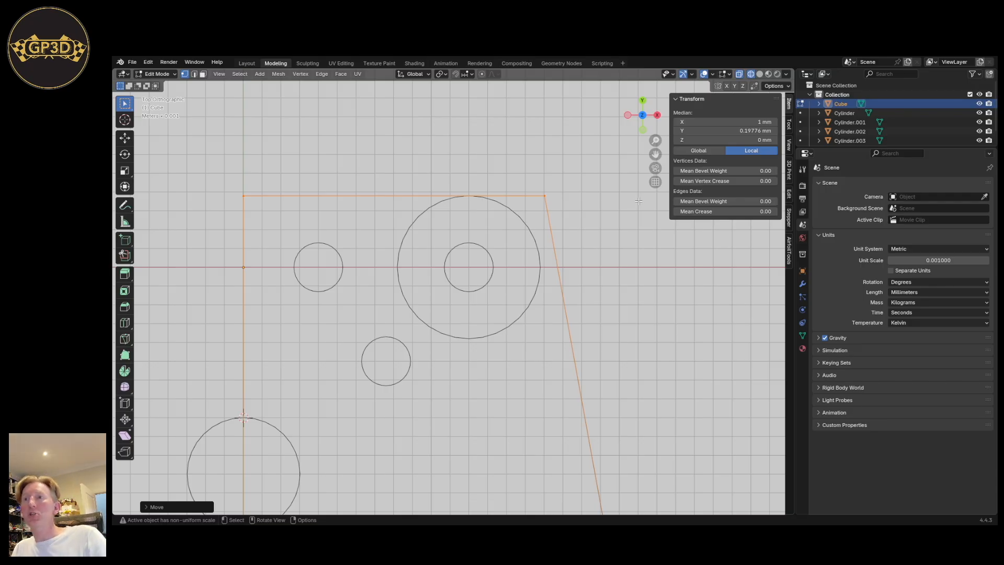
click(574, 228)
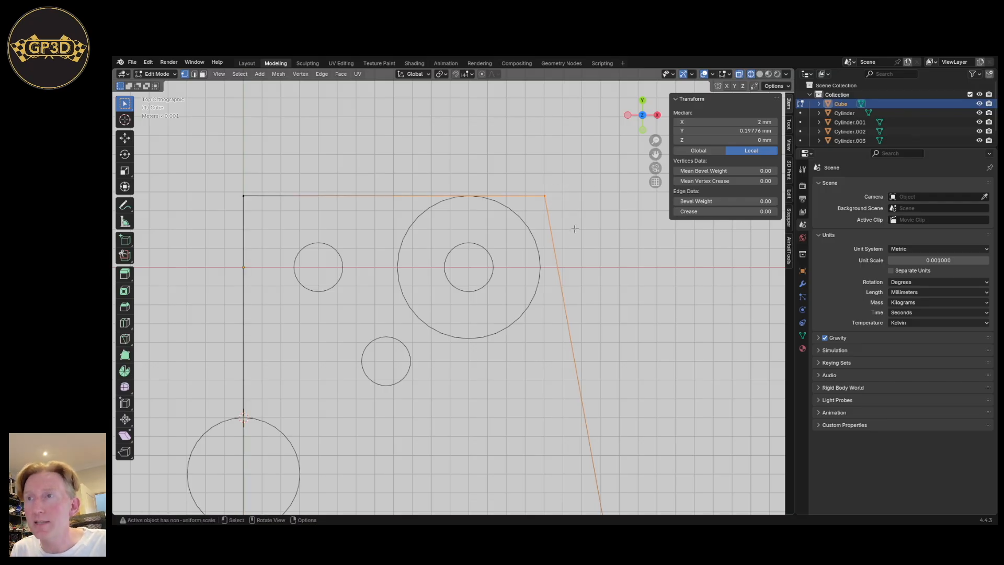
key(g)
key(x)
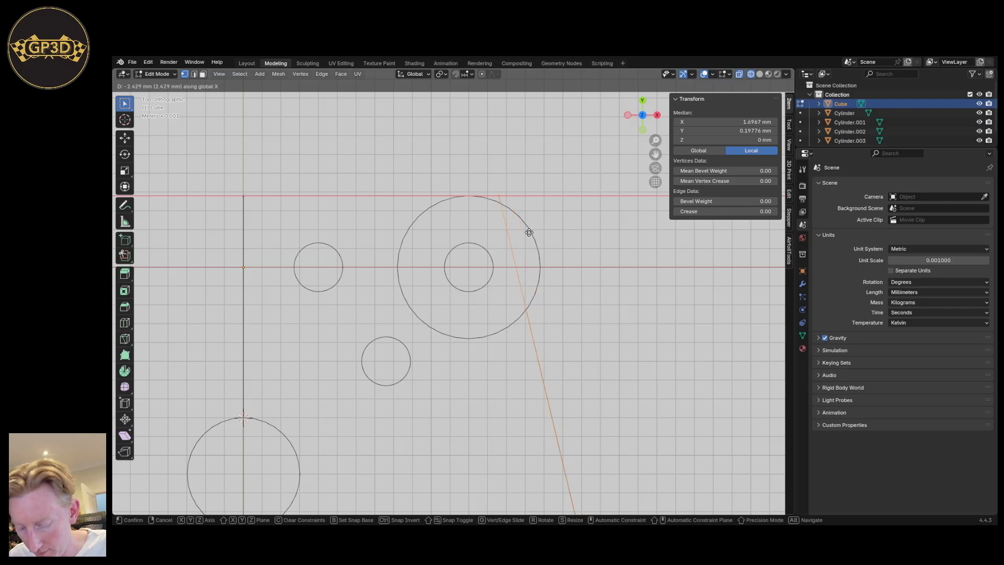
click(499, 238)
Nudge the slanted side's corner slightly along -X so it meets the topmost vertex of the large cylinder's rim.
scroll(482, 217, up, 7)
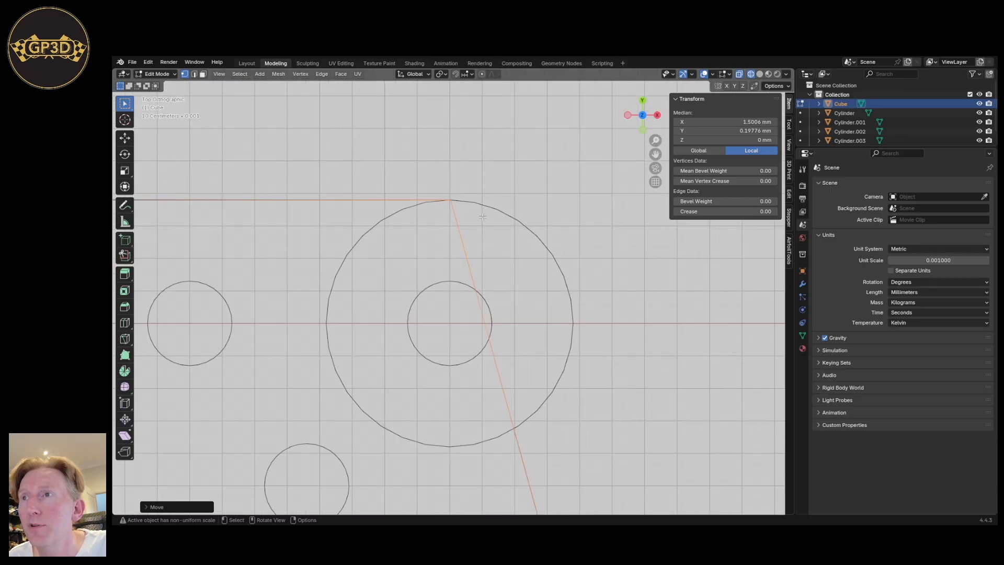
scroll(460, 165, up, 6)
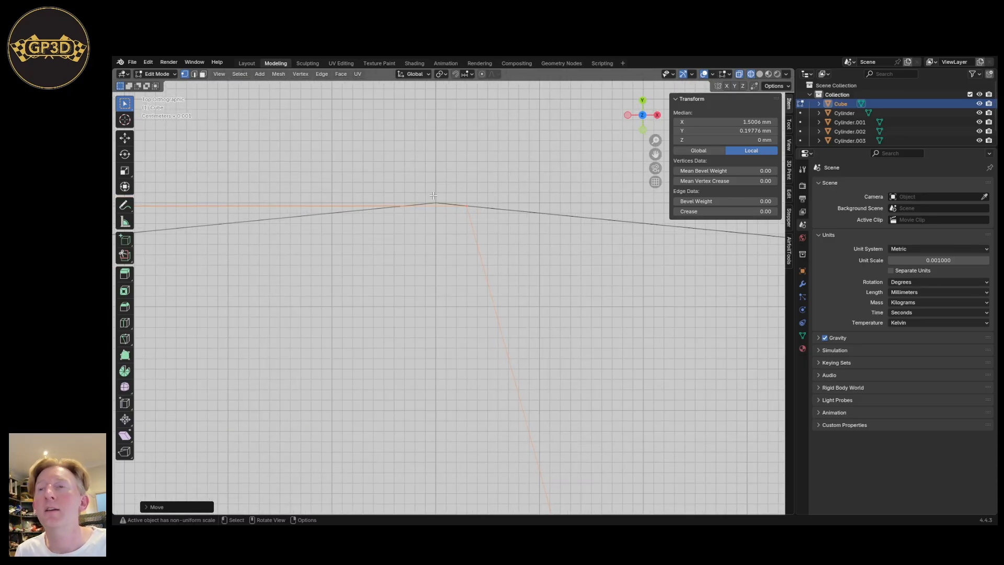
shift+middle_drag(469, 197, 496, 254)
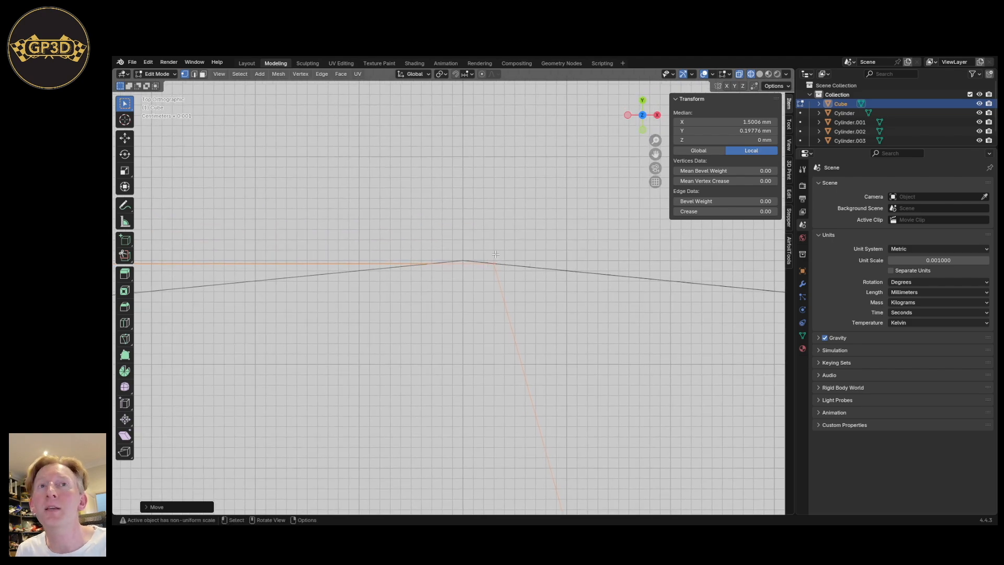
scroll(486, 265, up, 5)
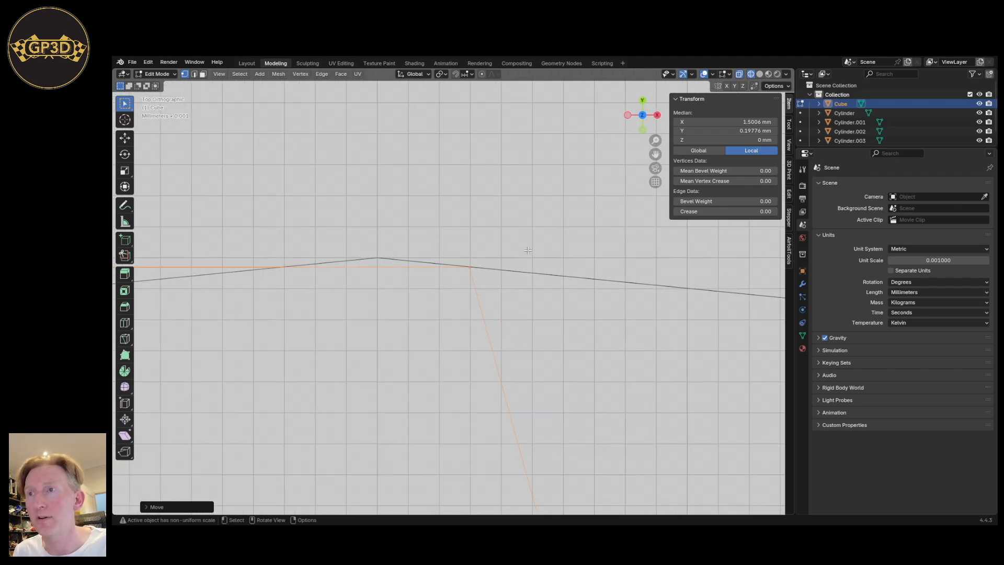
scroll(495, 273, down, 7)
shift+middle_drag(493, 275, 563, 248)
scroll(552, 253, up, 3)
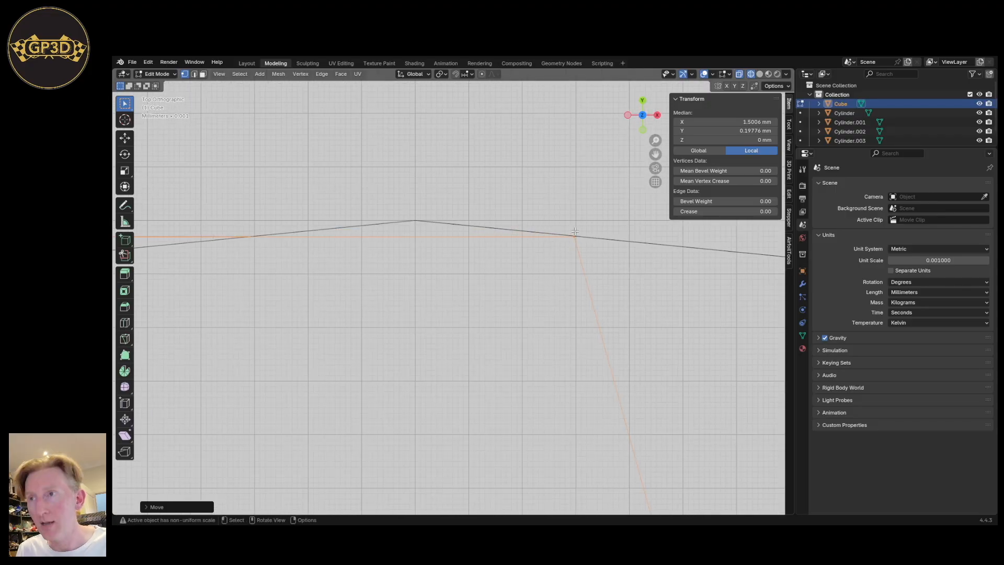
key(g)
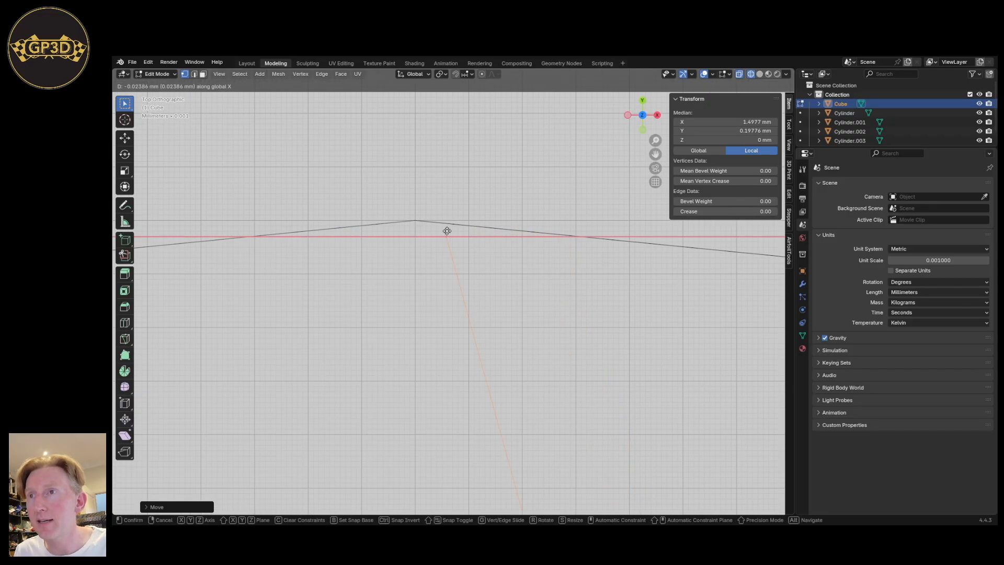
click(424, 230)
Examine the corner's alignment with the large cylinder's rim and the block's whole outline in top view.
scroll(437, 260, down, 9)
scroll(437, 264, up, 10)
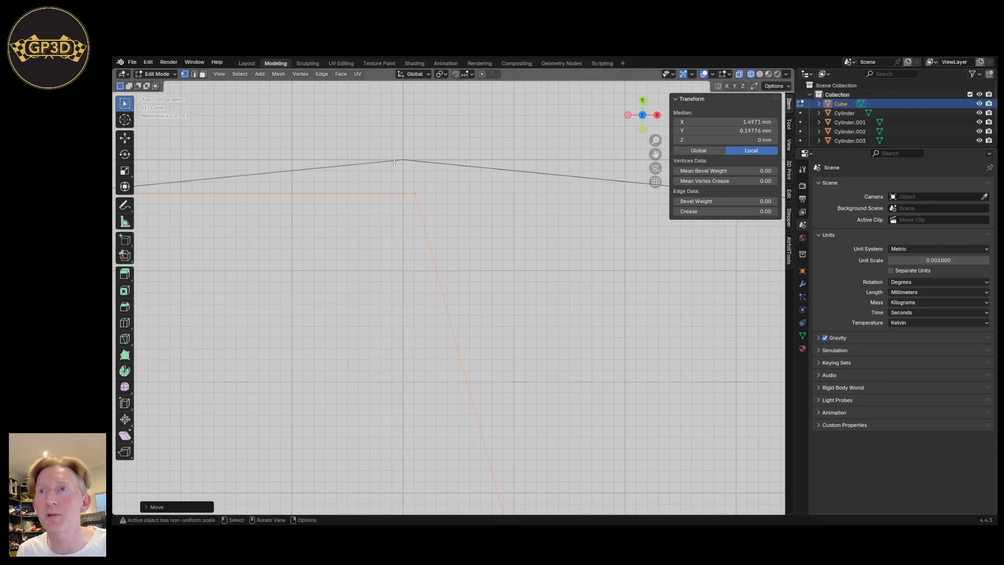
scroll(401, 156, down, 12)
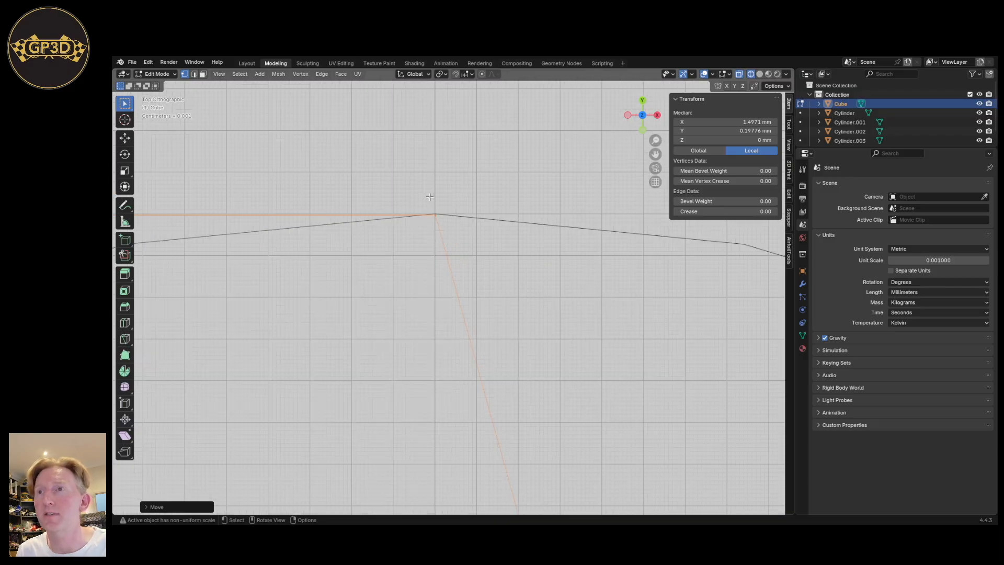
scroll(427, 243, down, 6)
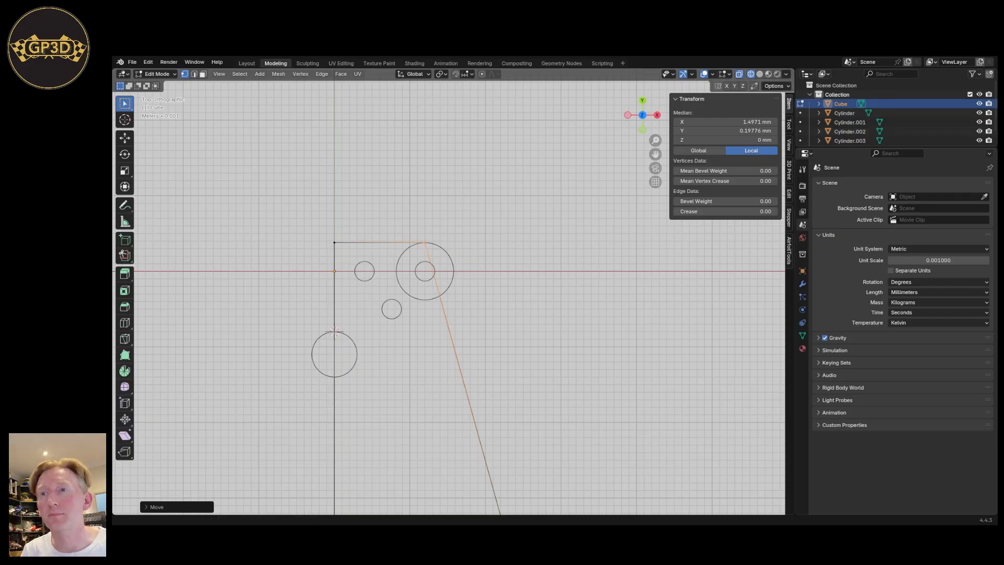
scroll(455, 373, down, 2)
shift+middle_drag(463, 405, 466, 327)
scroll(467, 326, up, 1)
scroll(466, 326, up, 1)
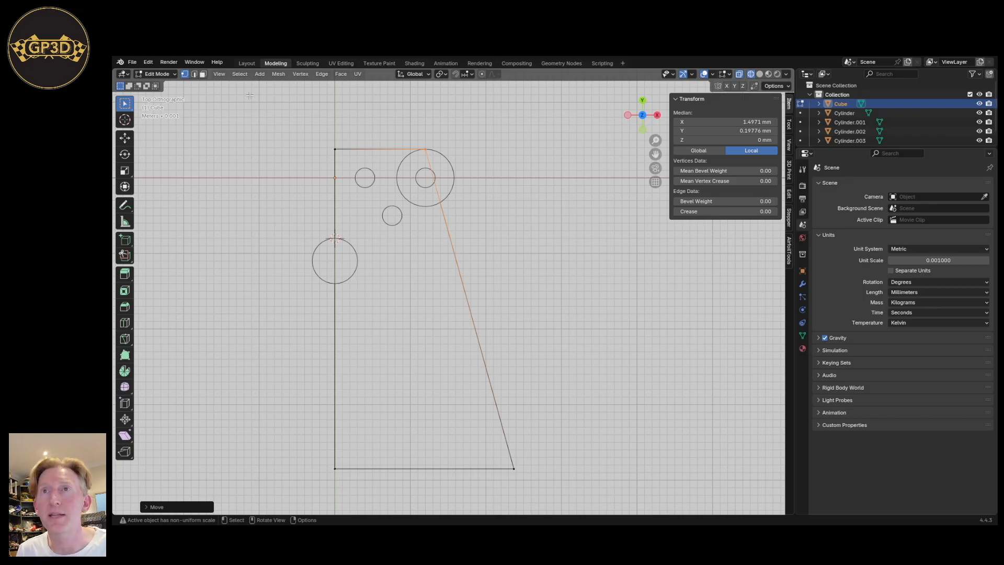
Select the block's entire mesh and compare the selection in edge and vertex select modes.
click(193, 75)
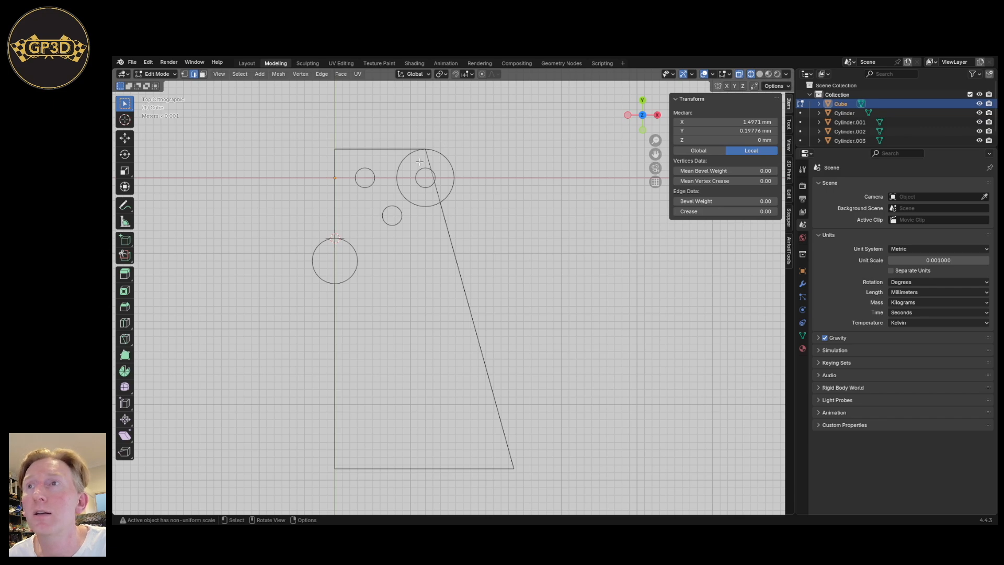
key(a)
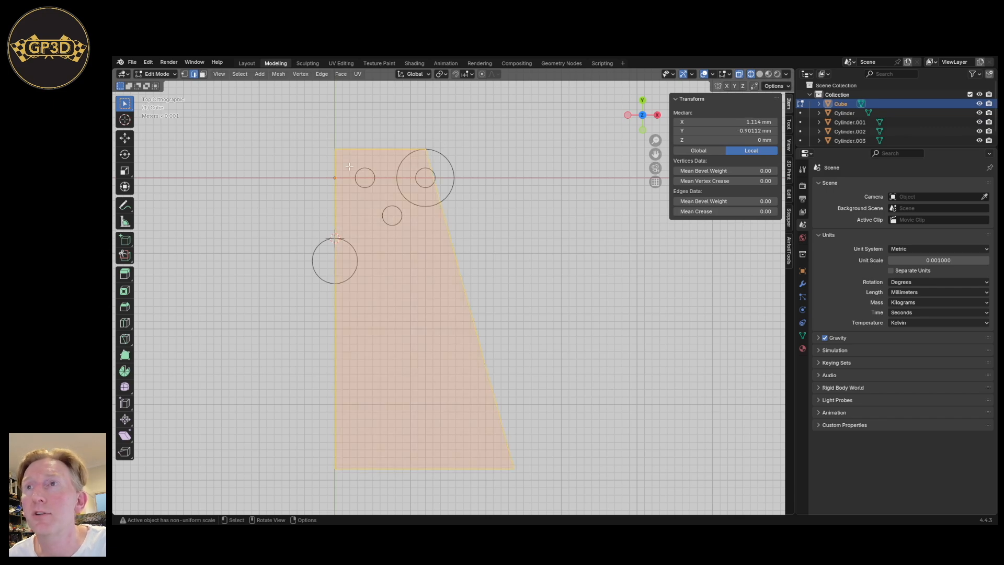
key(1)
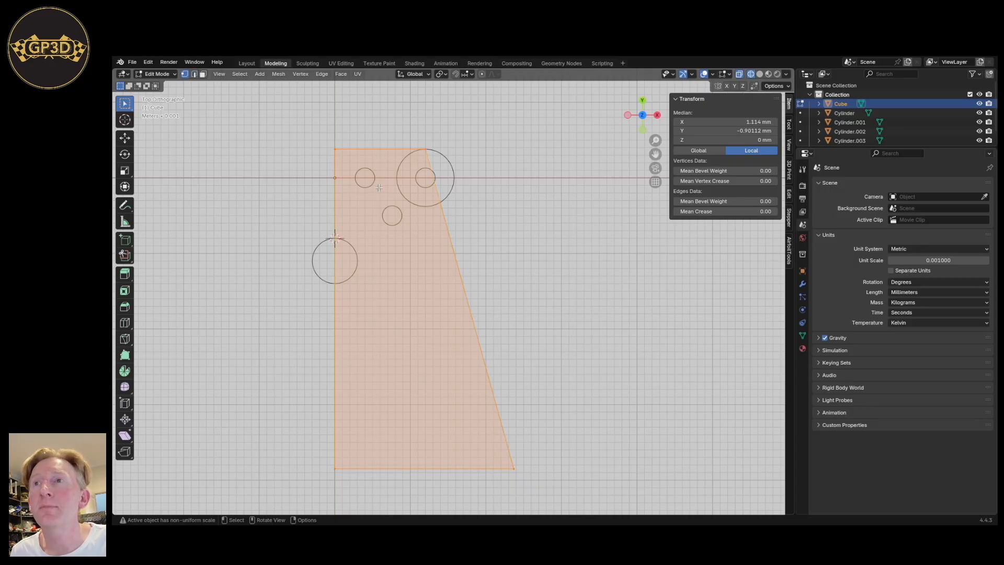
click(194, 74)
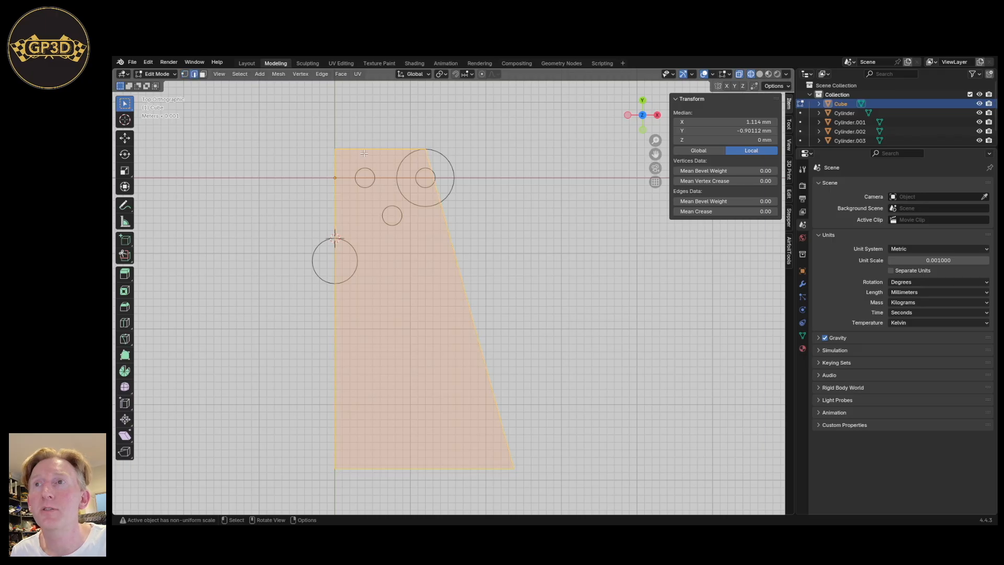
Switch to face select mode and select only the block's upper face.
key(3)
middle_drag(385, 256, 426, 297)
click(427, 264)
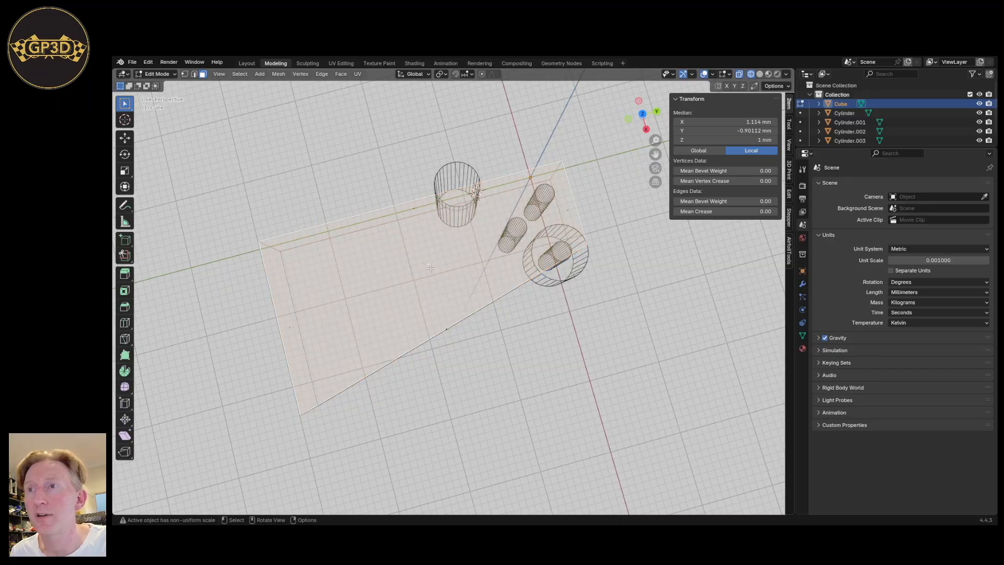
middle_drag(560, 393, 555, 329)
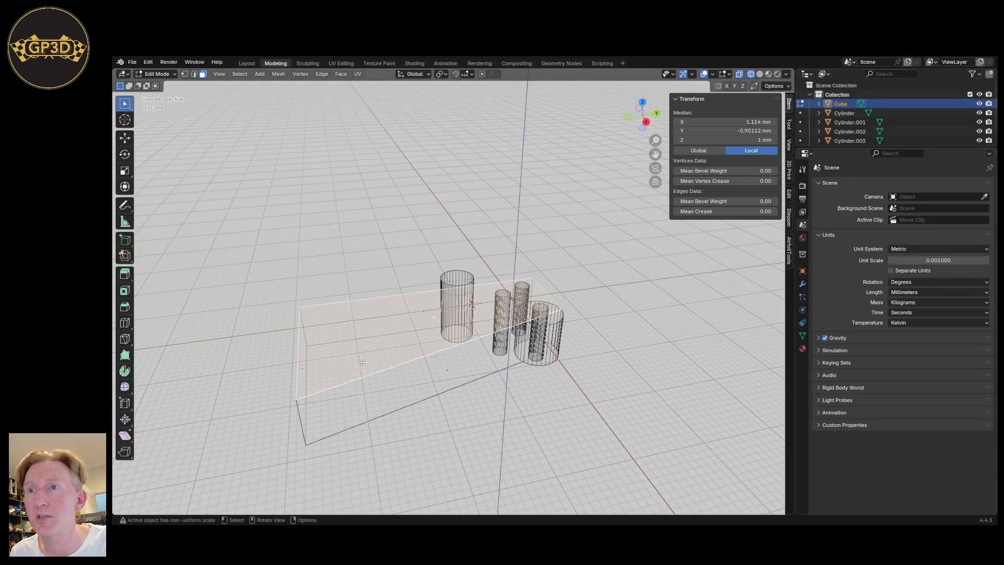
In edge select mode, select the edges around the block's upper face one by one.
key(2)
click(437, 351)
click(403, 295)
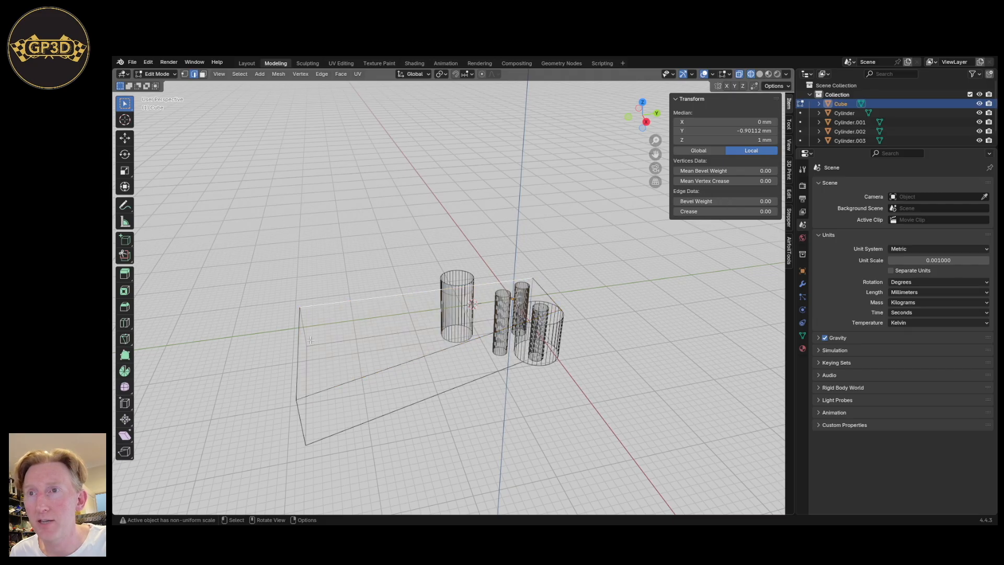
shift+click(298, 348)
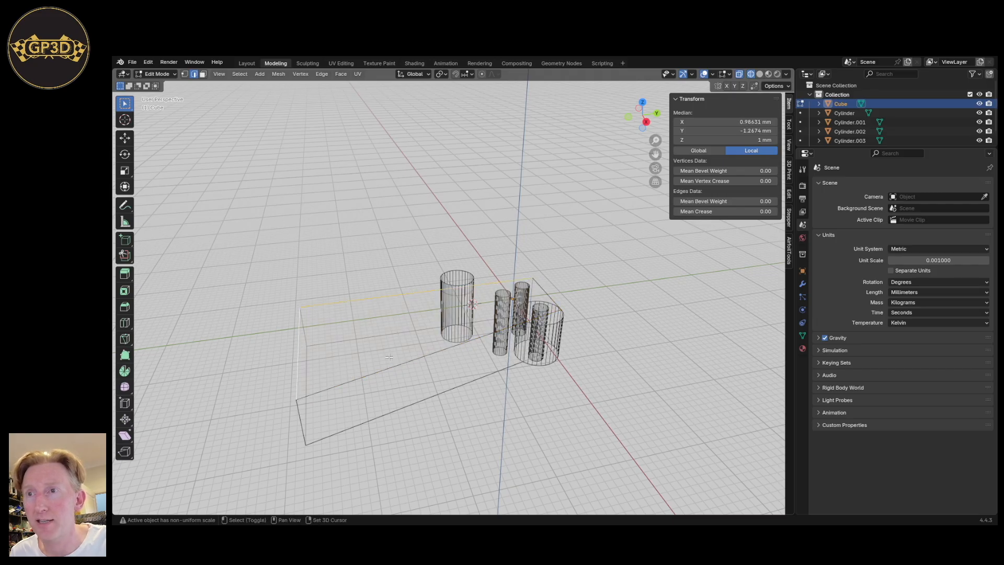
shift+click(409, 360)
key(f)
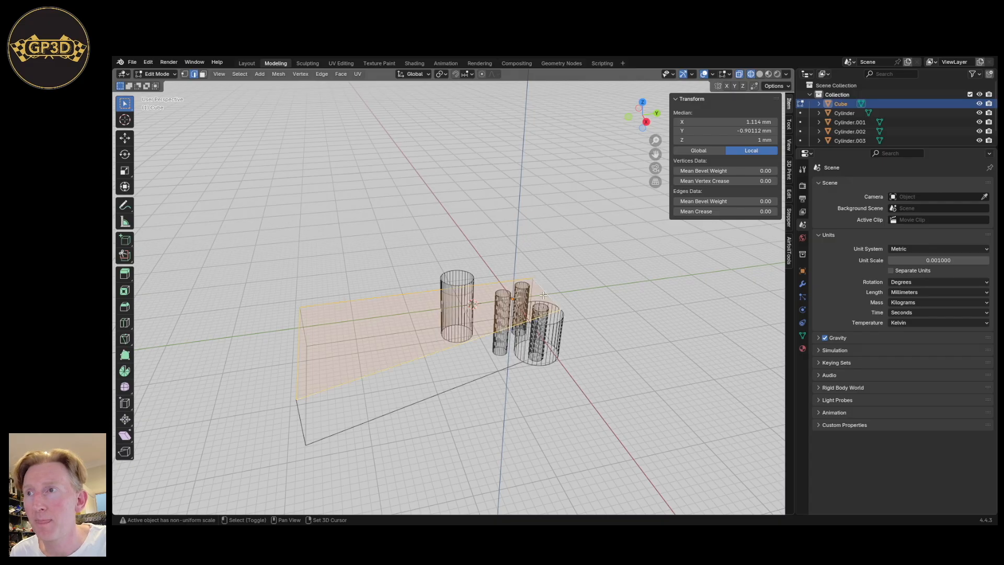
Compare the upper face's selection in vertex and face select modes, ending in vertex select mode.
key(1)
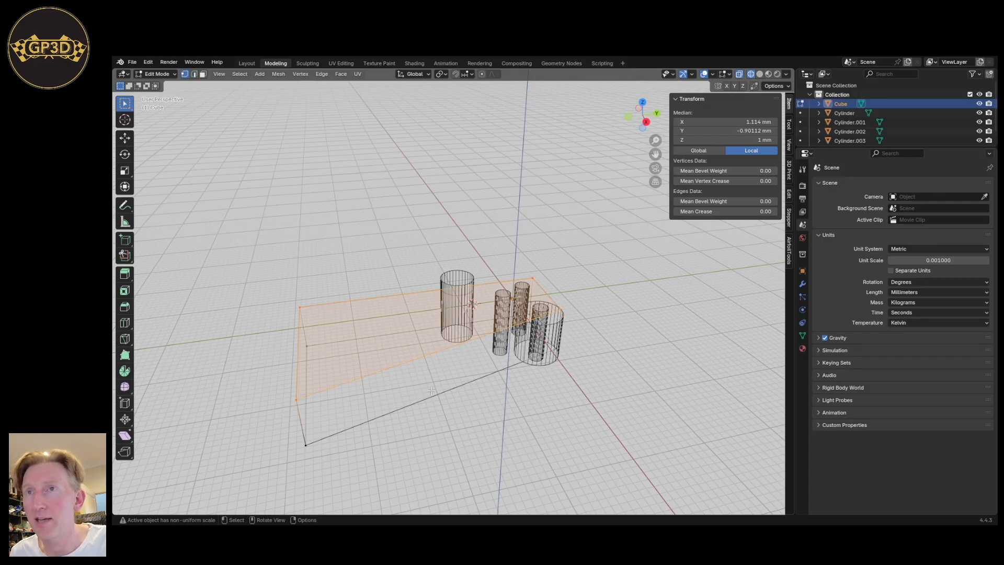
click(194, 74)
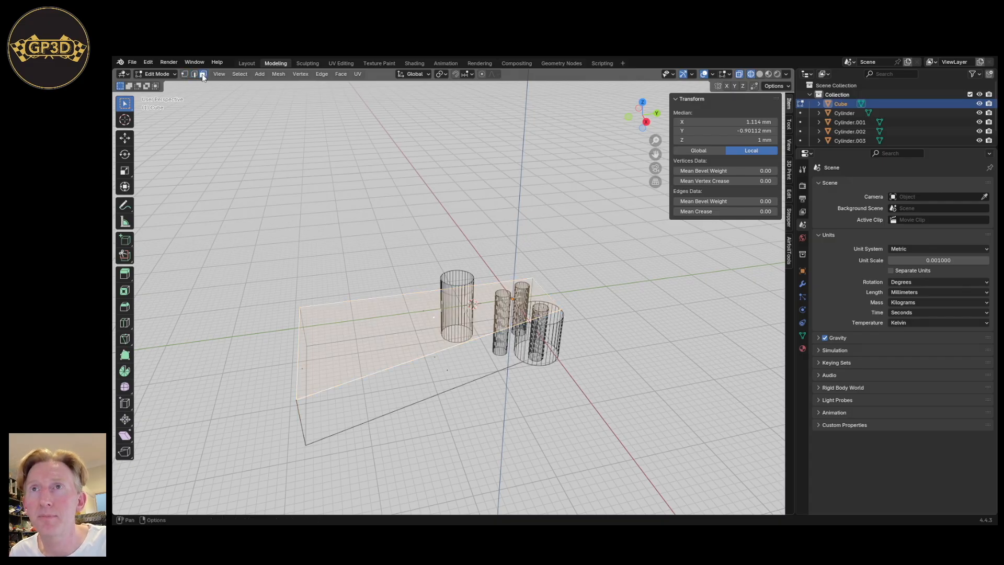
click(188, 76)
middle_drag(420, 299, 455, 311)
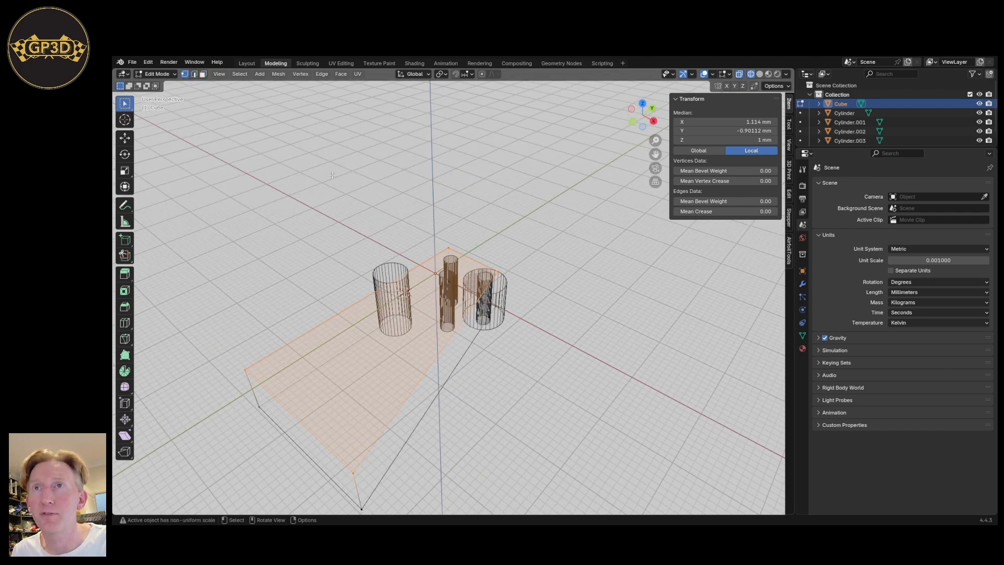
middle_drag(394, 276, 374, 378)
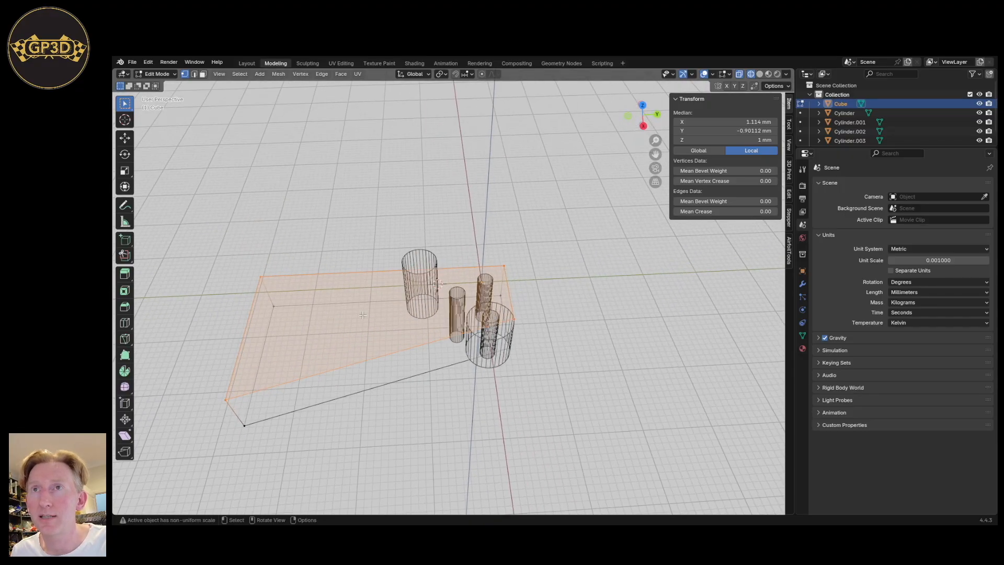
In edge select mode, select the block's upper and lower slanted edges and bring up the edge operations.
click(194, 74)
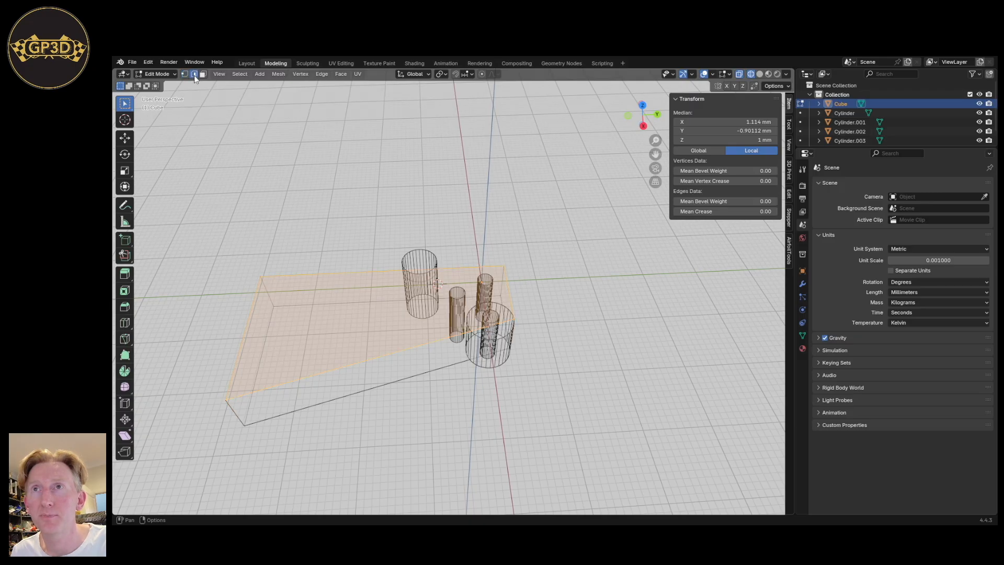
click(397, 385)
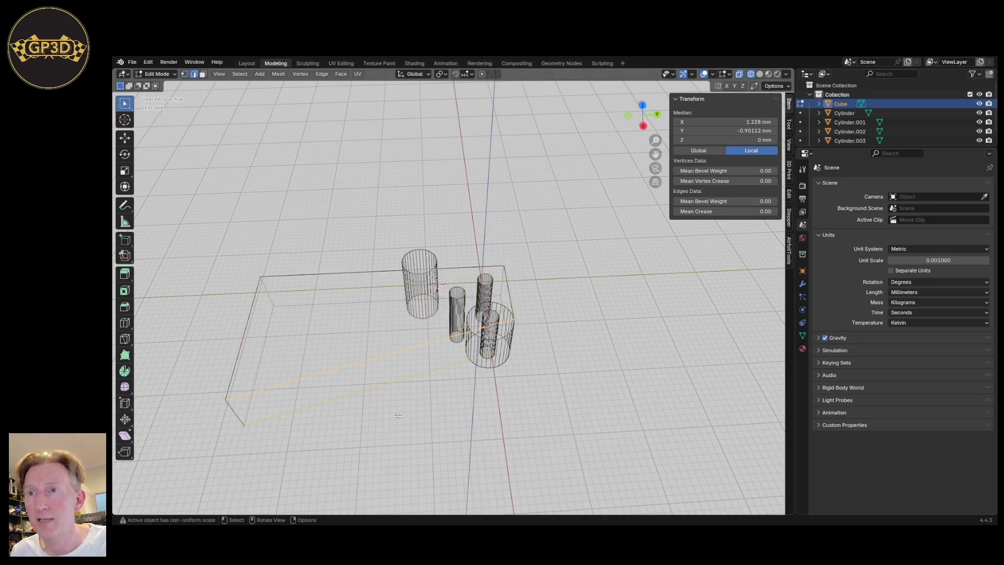
middle_drag(296, 343, 349, 350)
key(KP_7)
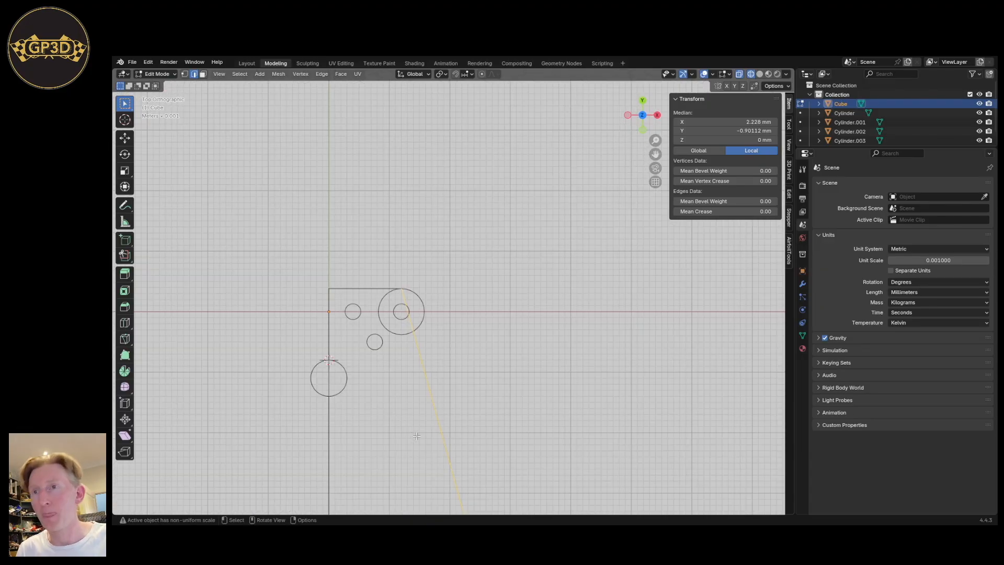
shift+middle_drag(445, 419, 461, 310)
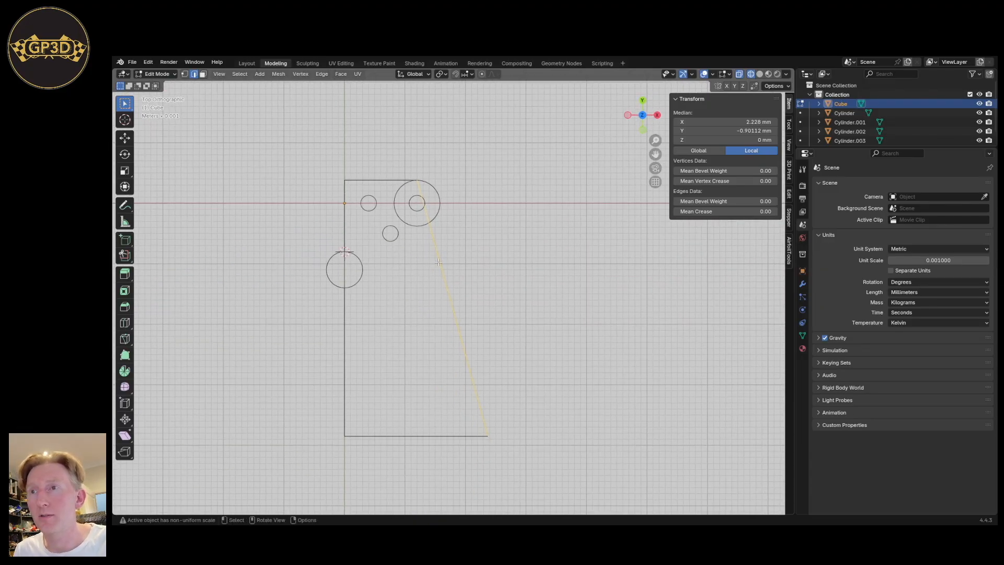
middle_drag(438, 261, 445, 259)
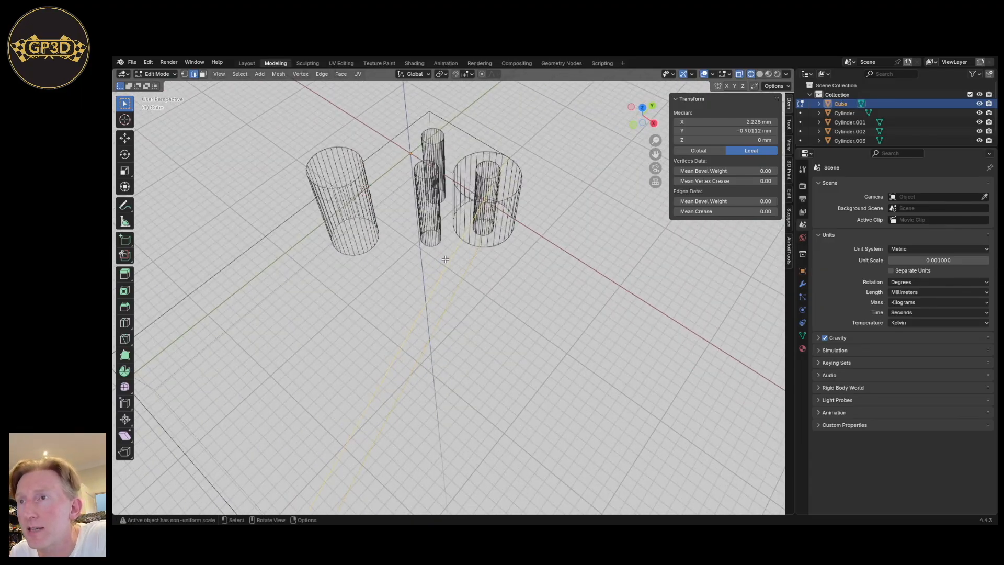
scroll(471, 314, up, 3)
right_click(455, 281)
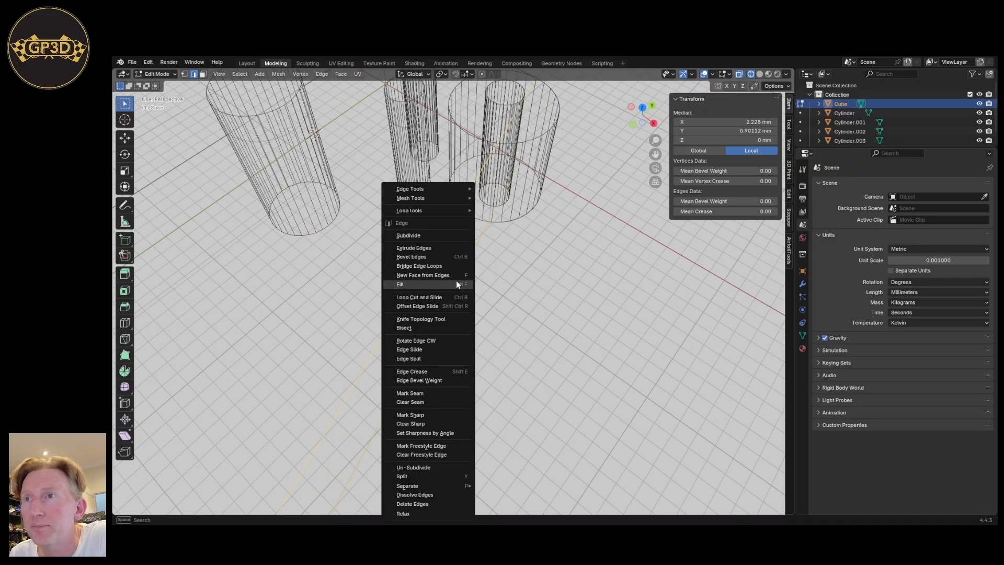
Subdivide the upper and lower slanted edges of the Cube's long side together.
mouse_move(453, 198)
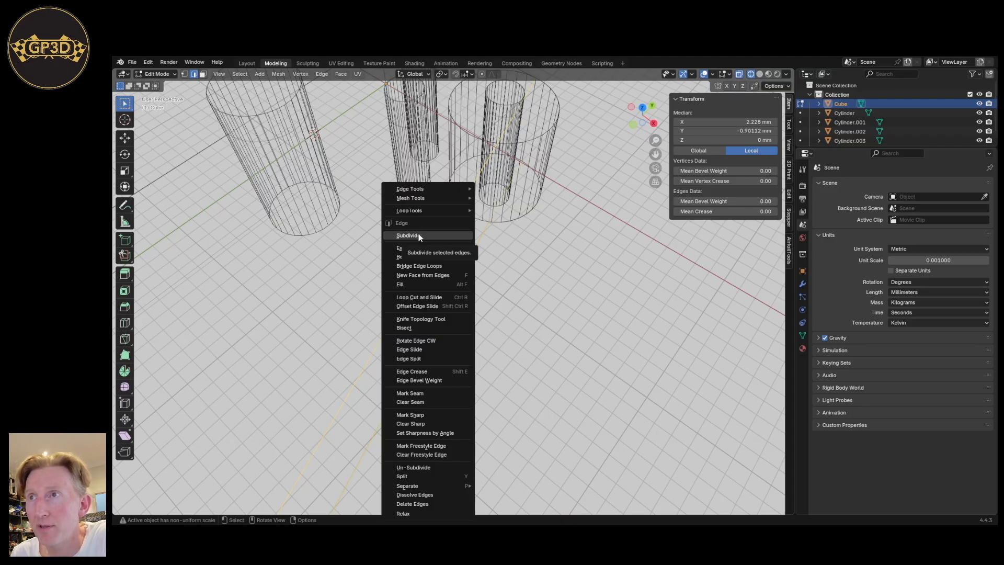
middle_drag(513, 306, 436, 308)
click(437, 308)
click(436, 335)
click(179, 361)
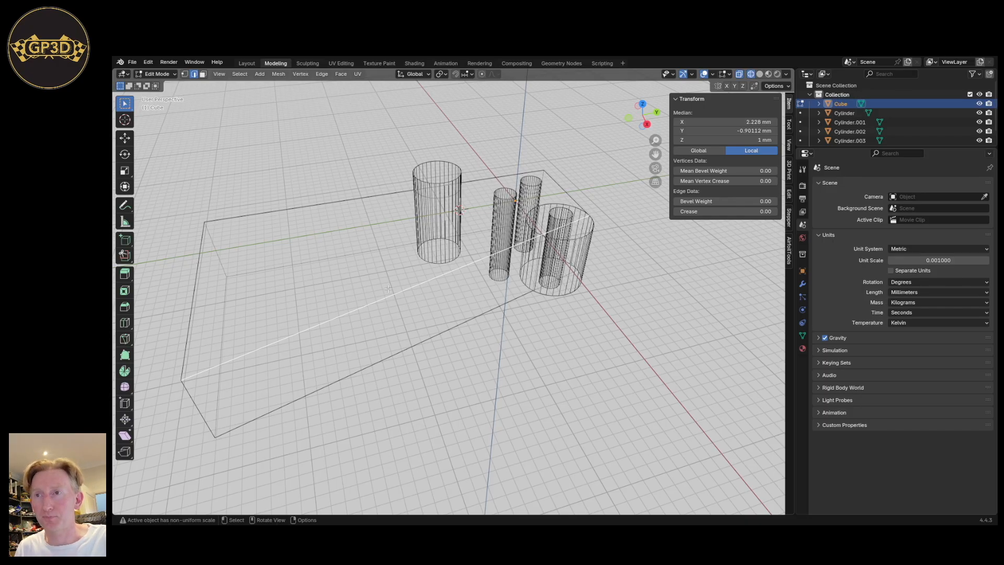
drag(364, 292, 424, 376)
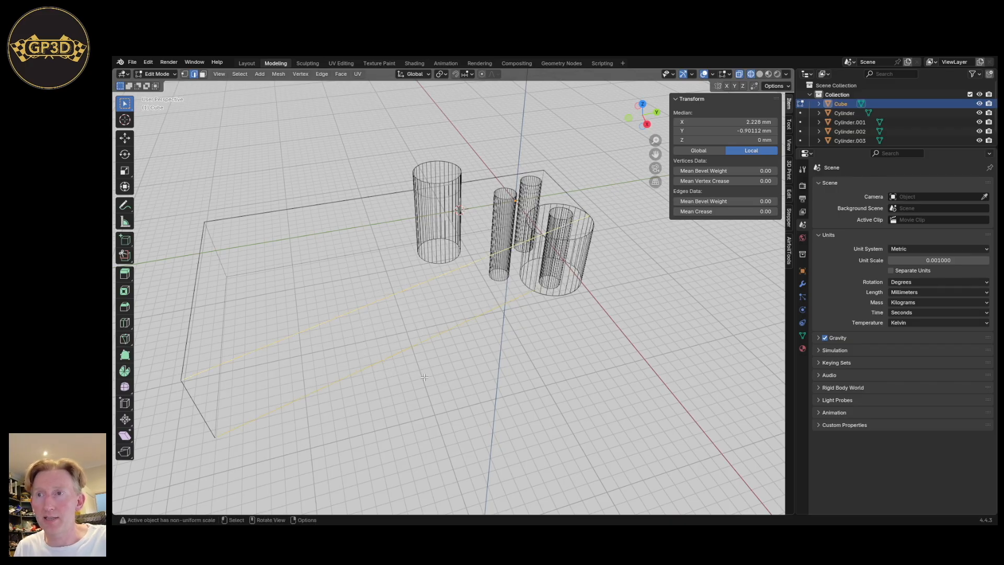
right_click(390, 295)
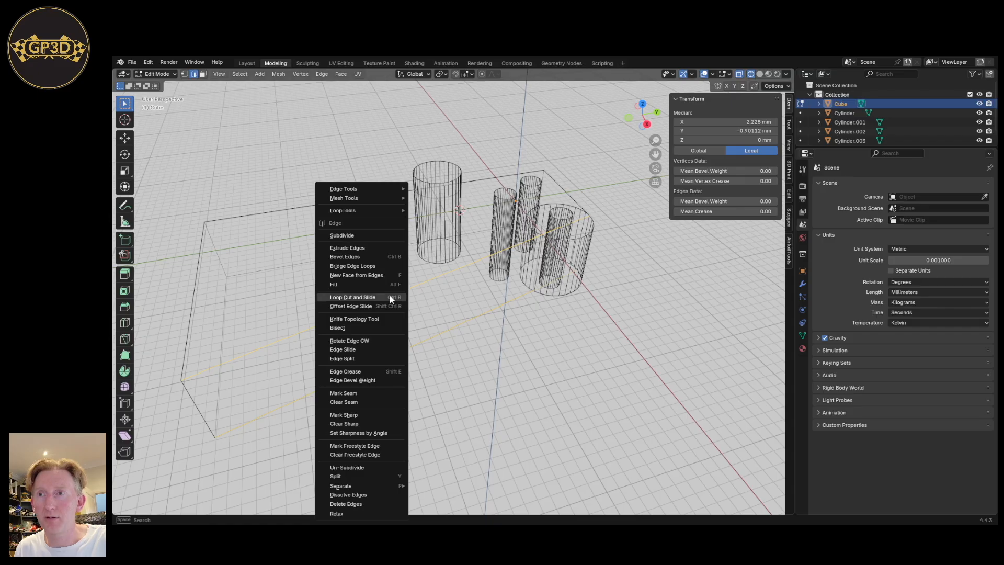
click(339, 234)
middle_drag(408, 316, 420, 313)
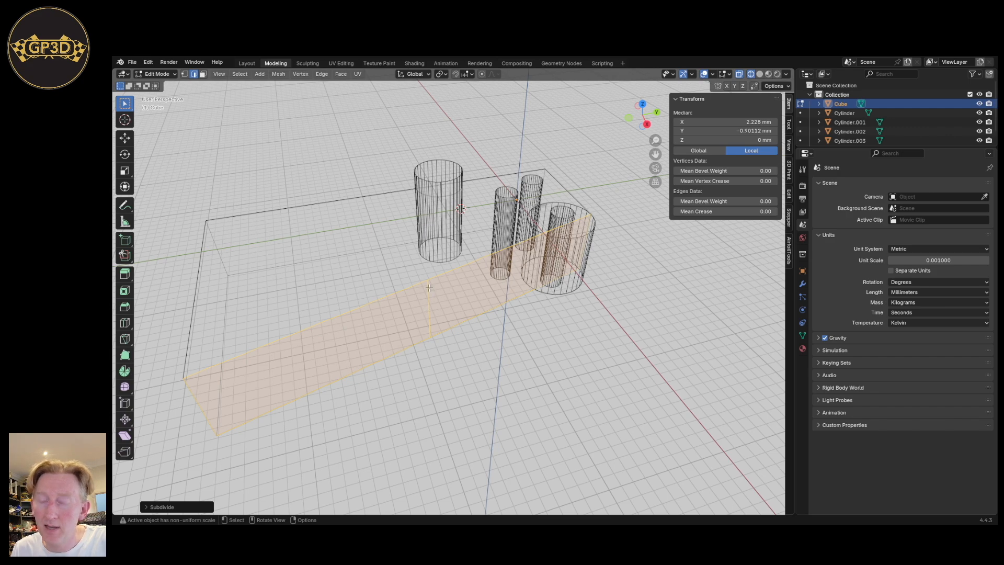
Examine the midpoint vertices and the split edge segments on the Cube's slanted side.
key(1)
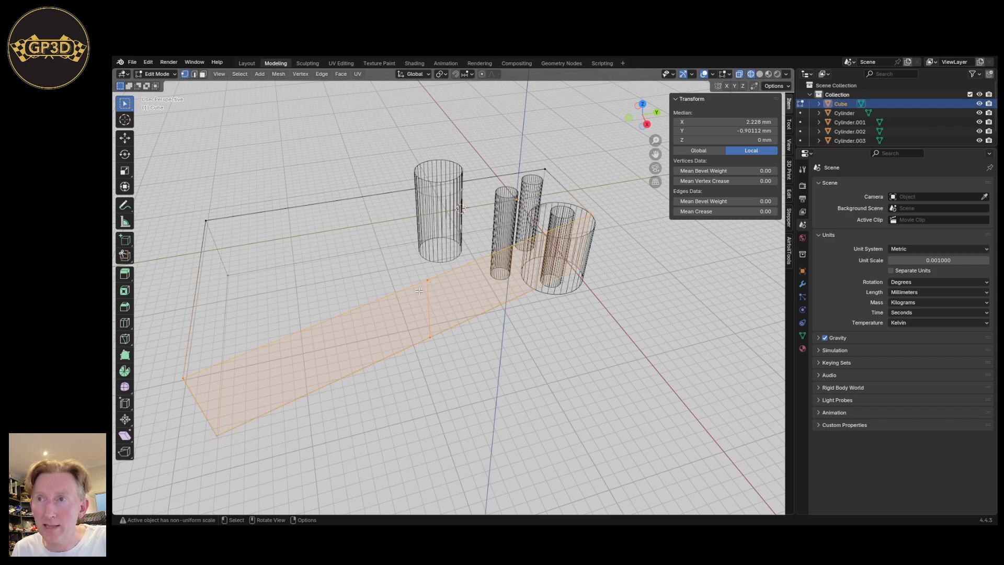
click(428, 280)
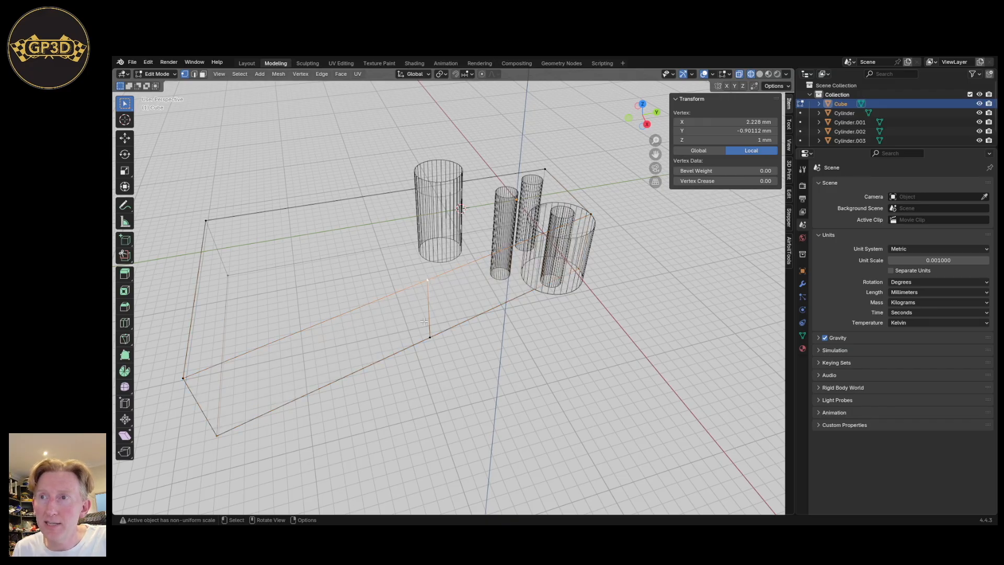
key(2)
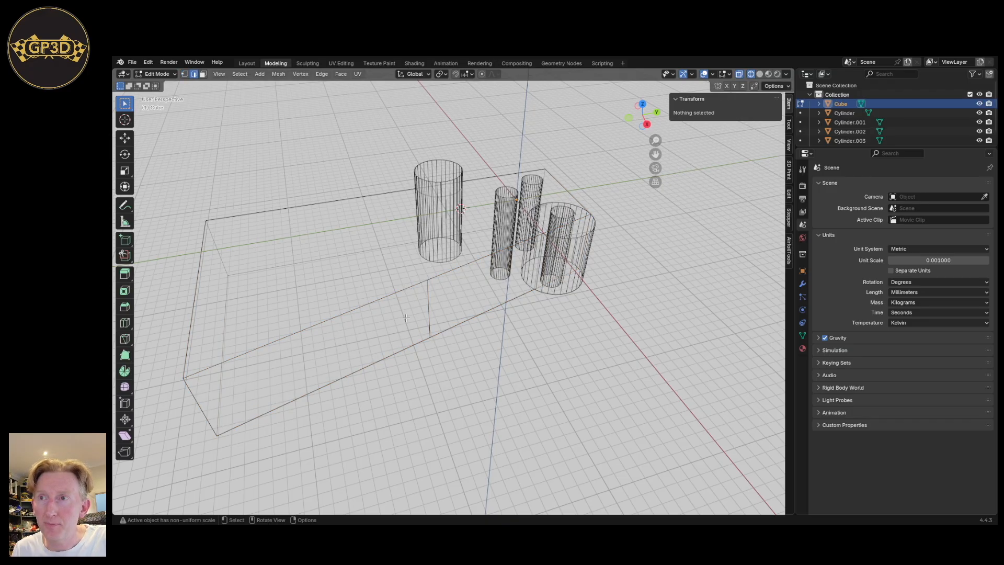
click(372, 298)
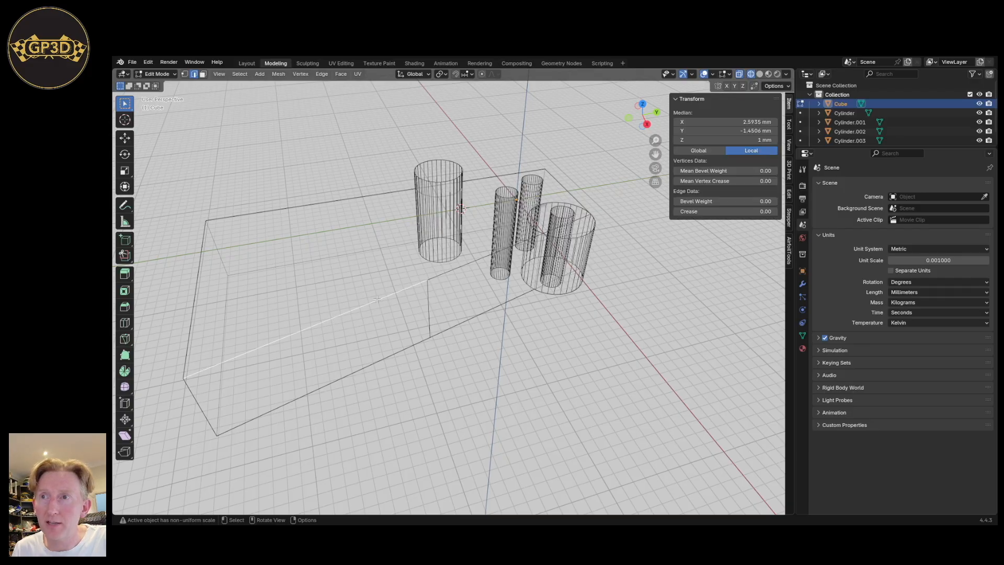
click(443, 273)
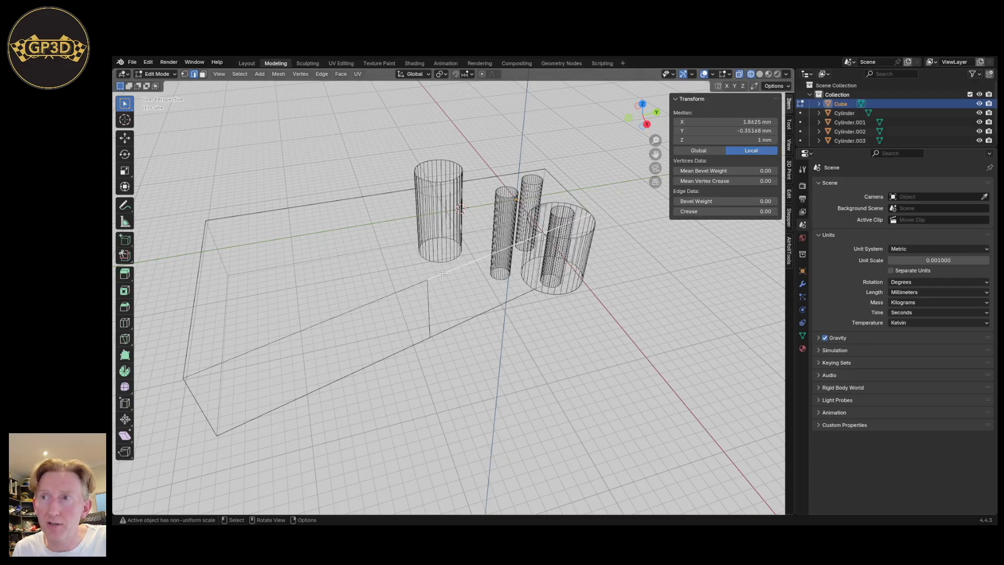
click(444, 330)
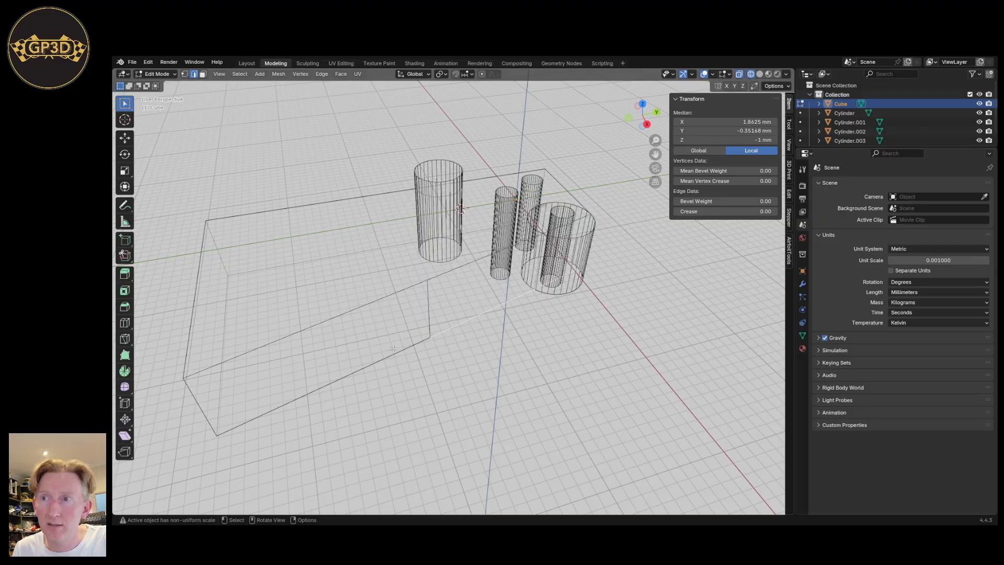
click(387, 349)
click(397, 289)
click(453, 269)
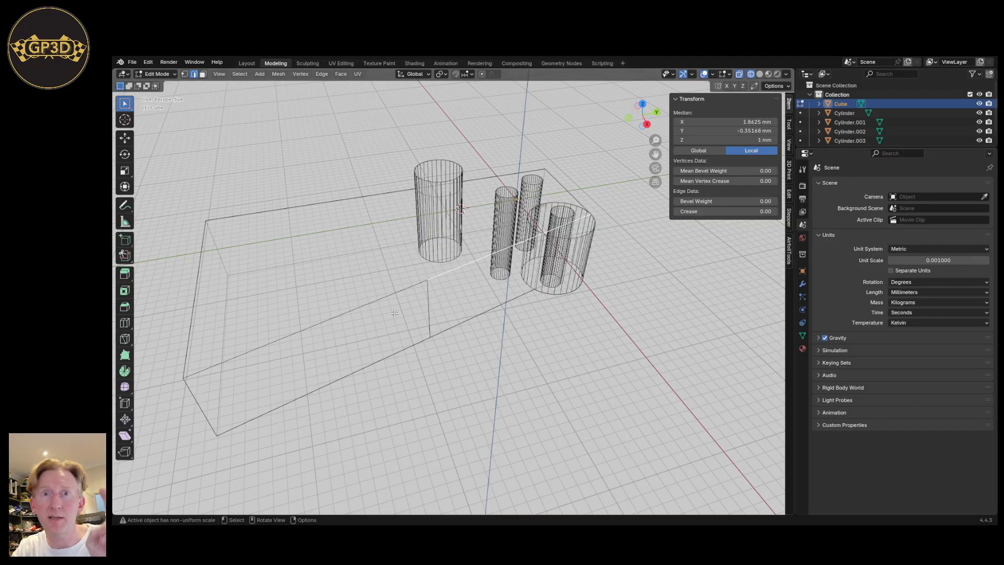
Select the two overlapping midpoint vertices of the slanted side in the top view with vertex selection.
middle_drag(390, 334, 421, 339)
key(KP_7)
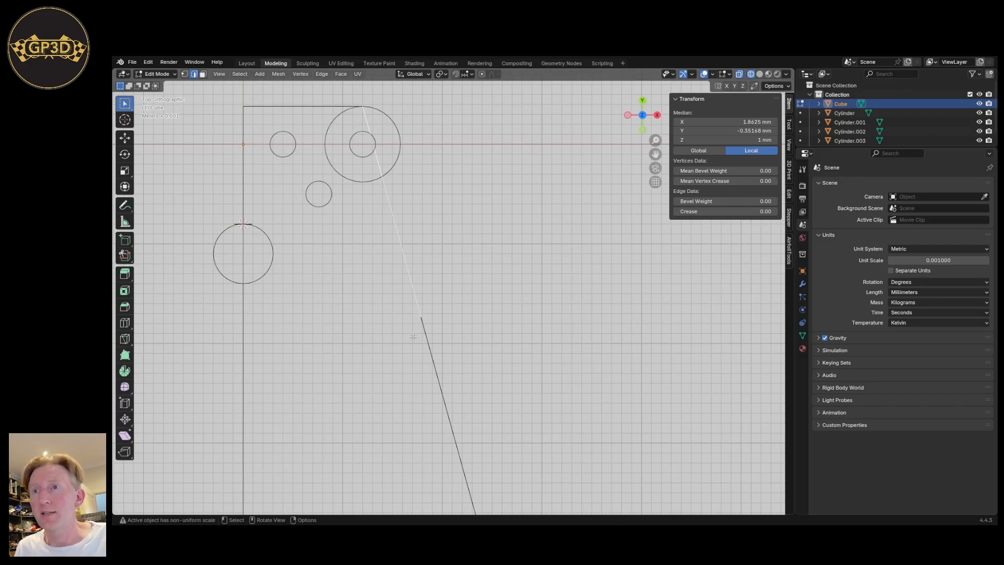
key(1)
click(421, 316)
middle_drag(449, 323, 511, 349)
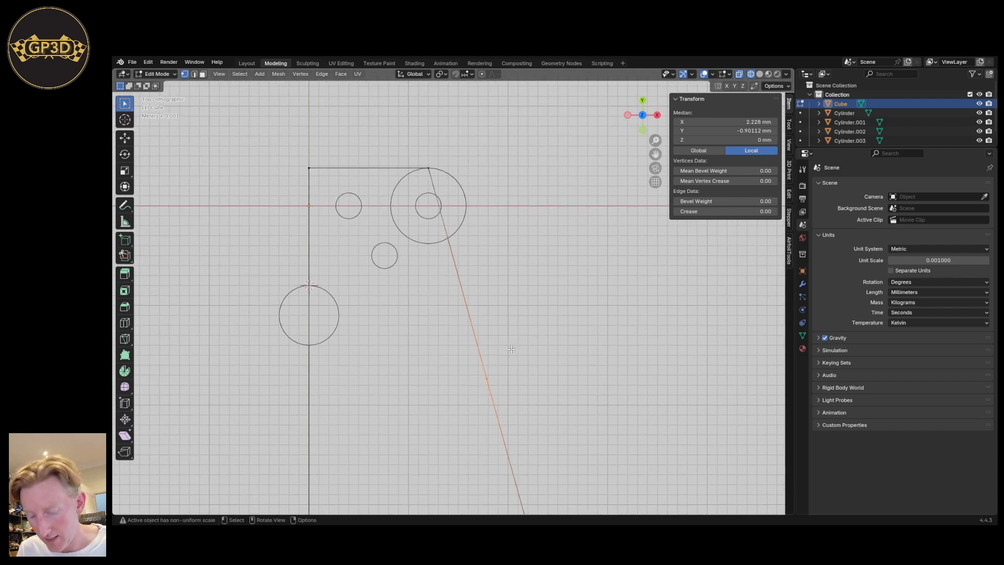
key(g)
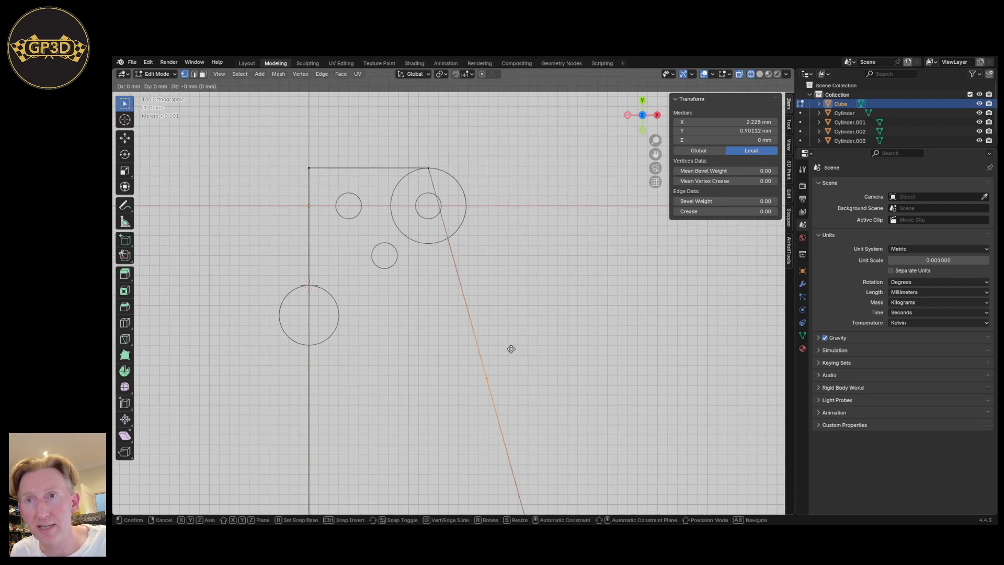
key(shift+z)
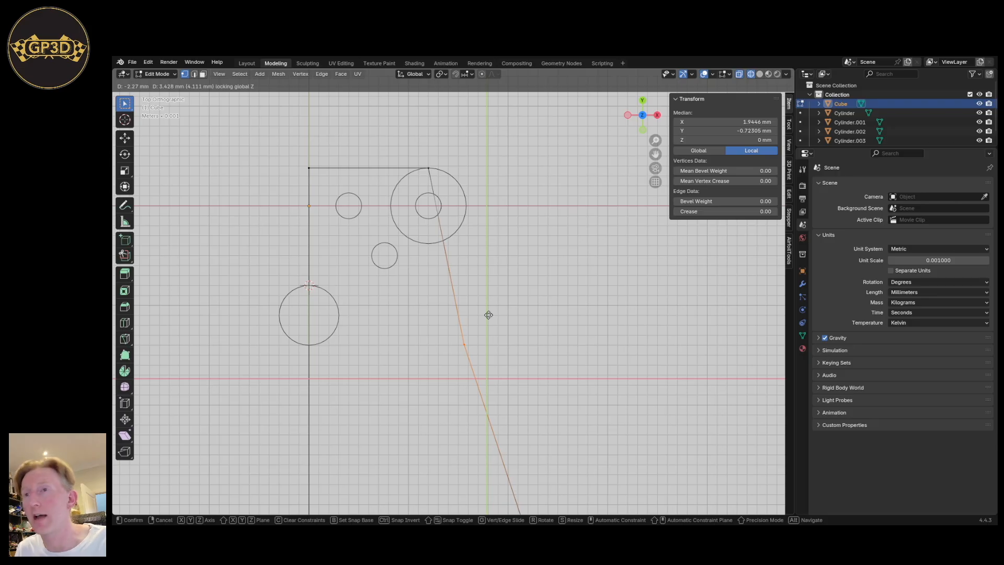
click(488, 315)
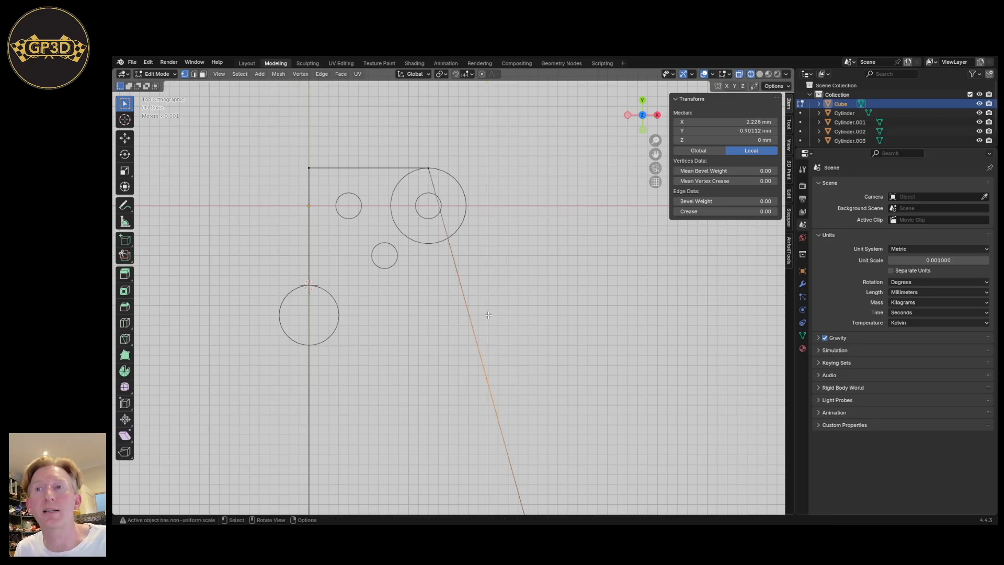
middle_drag(488, 314, 487, 369)
drag(409, 315, 464, 395)
key(g)
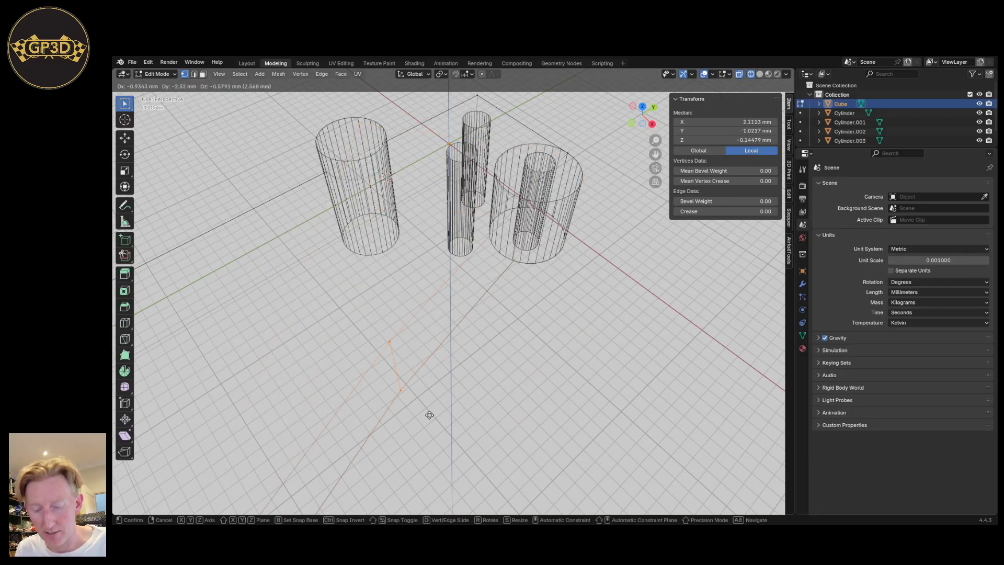
key(shift+z)
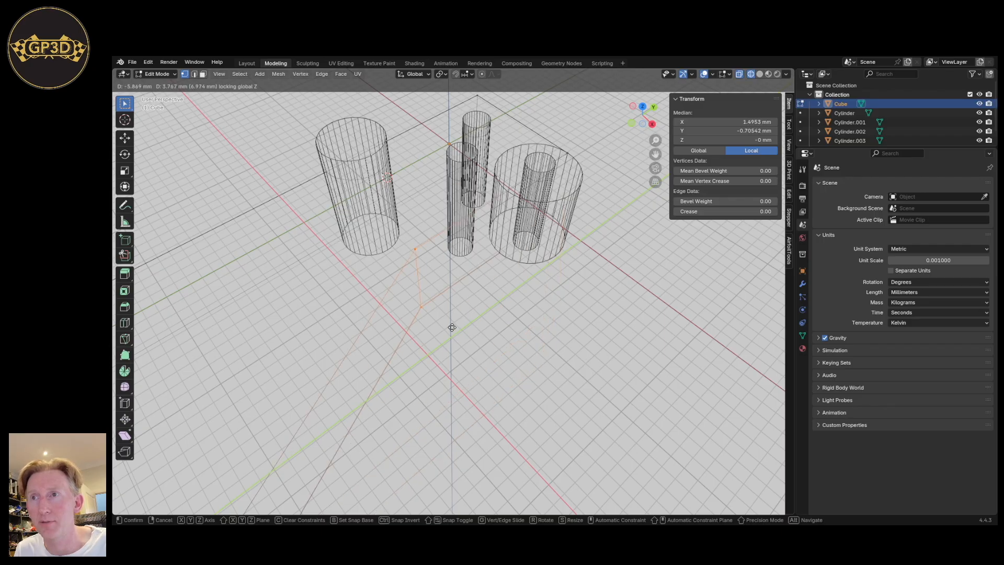
click(470, 354)
In the top view, move the two midpoint vertices with Z locked to the lower end of the large circle.
middle_drag(471, 355, 599, 413)
key(KP_7)
scroll(515, 371, down, 2)
scroll(557, 418, up, 2)
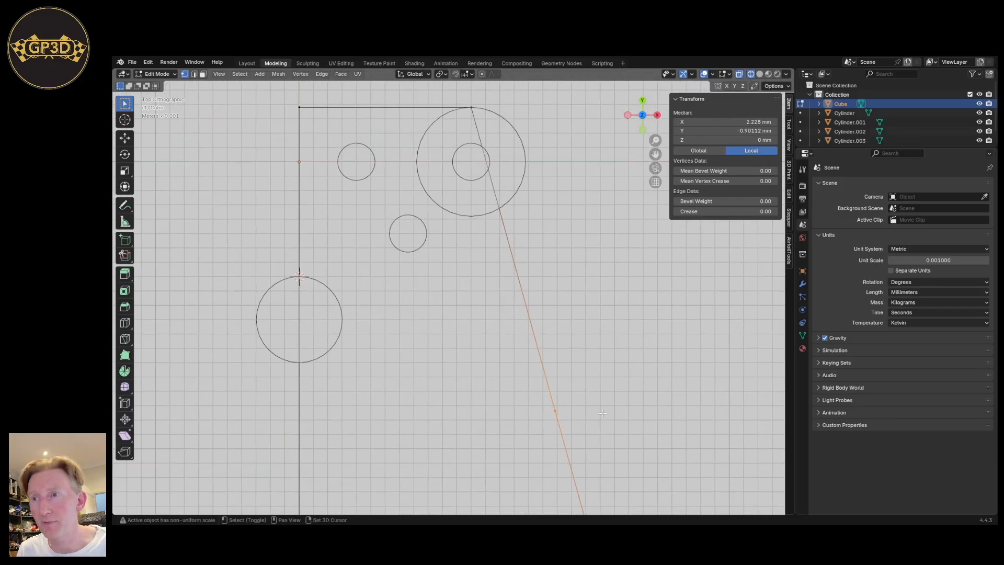
key(g)
key(shift+z)
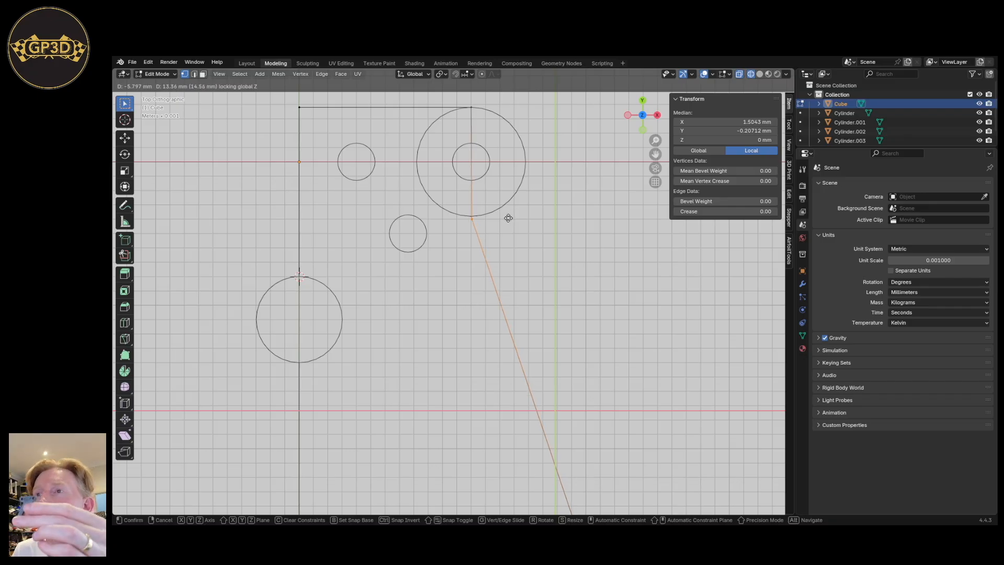
click(507, 215)
Nudge the vertex pair with Z locked until it sits exactly on the large circle's lowest point.
scroll(488, 224, up, 8)
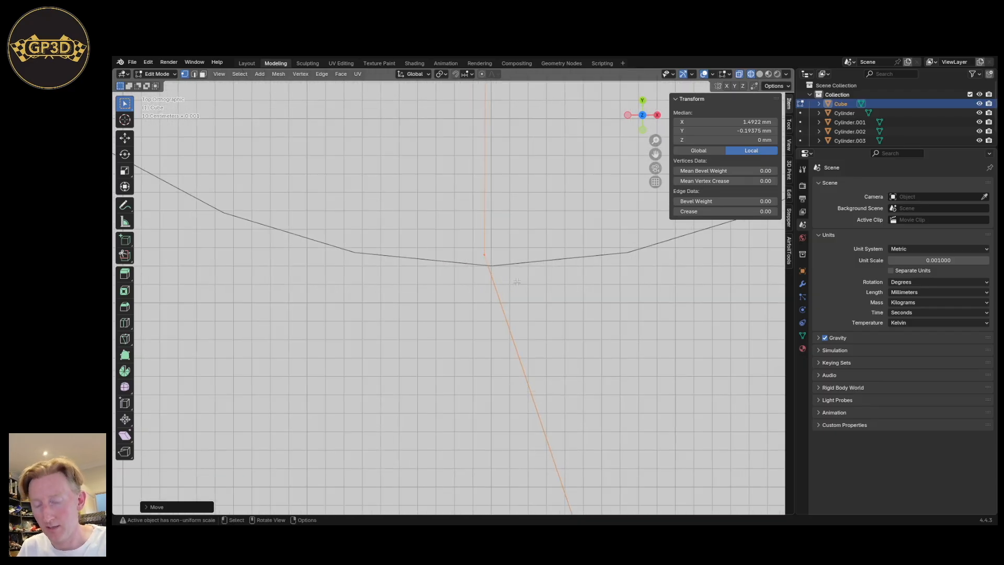
key(g)
key(x)
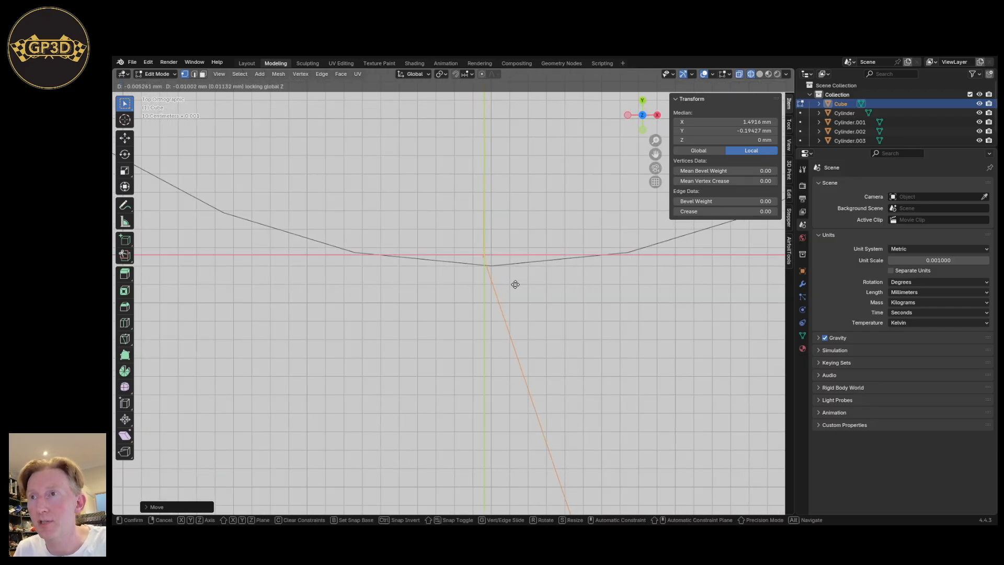
click(523, 291)
Subdivide the slanted edge pair that runs from the large circle down to the Cube's bottom corner.
scroll(506, 297, down, 12)
shift+middle_drag(507, 298, 497, 154)
scroll(555, 274, down, 3)
shift+middle_drag(556, 274, 565, 322)
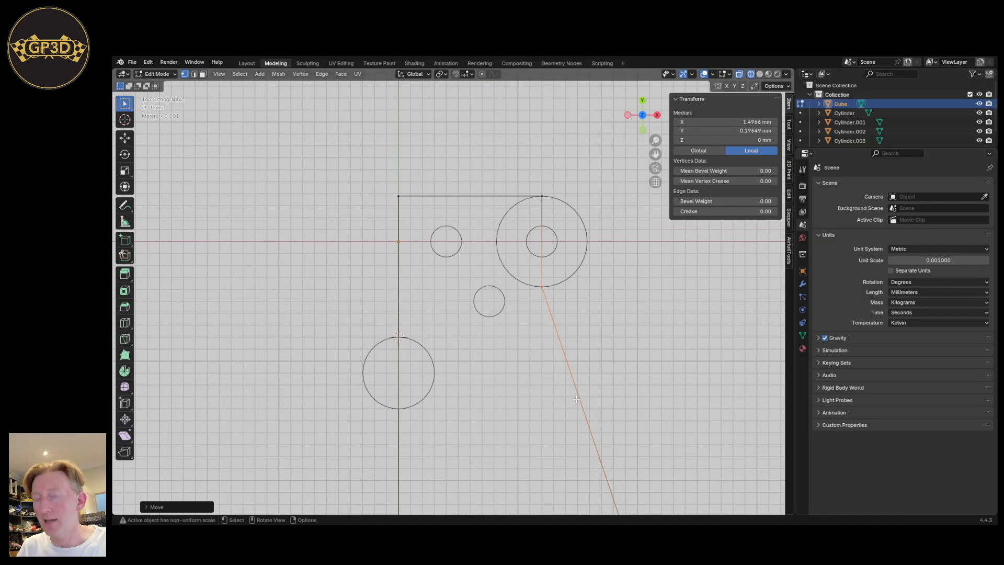
key(2)
click(617, 498)
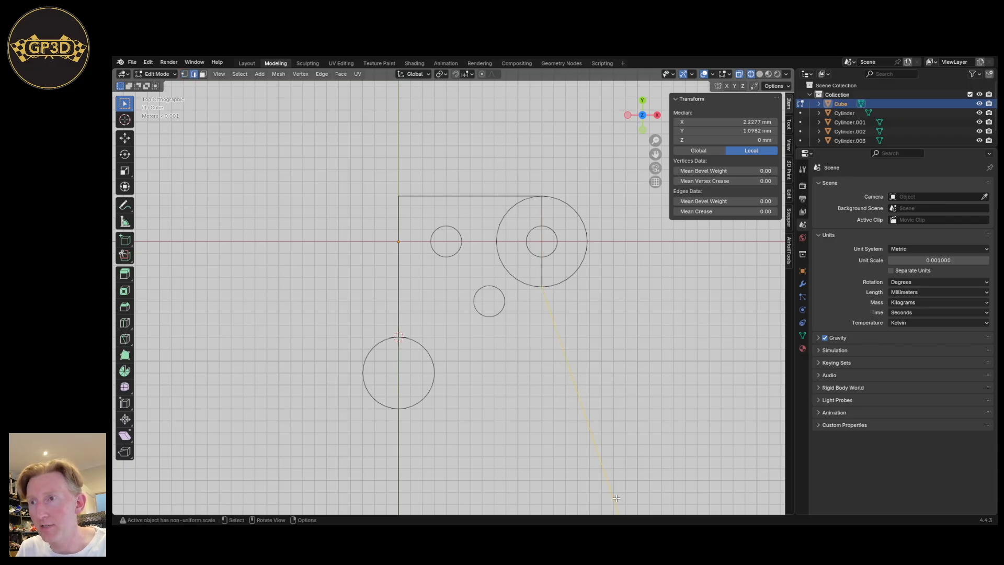
right_click(576, 392)
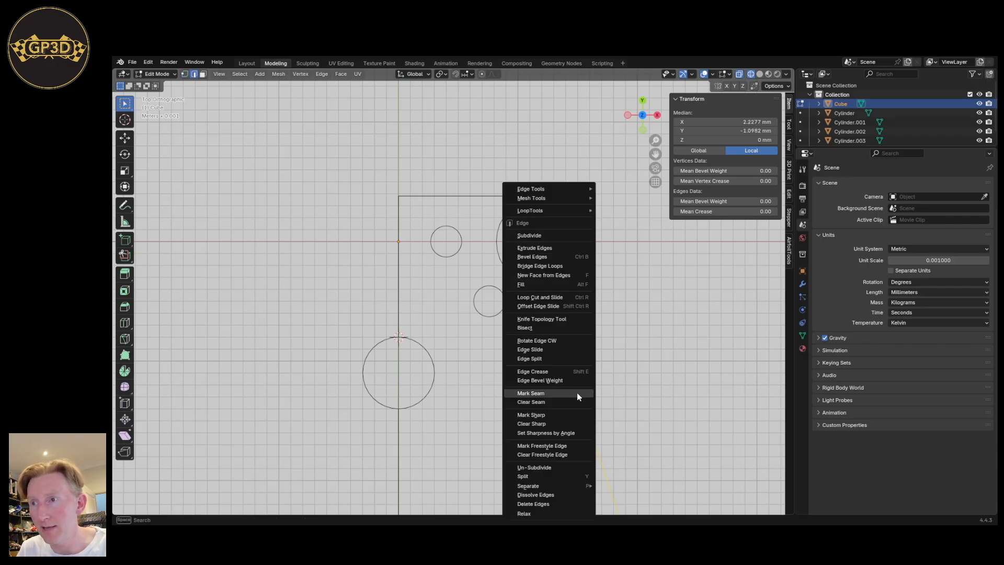
click(553, 232)
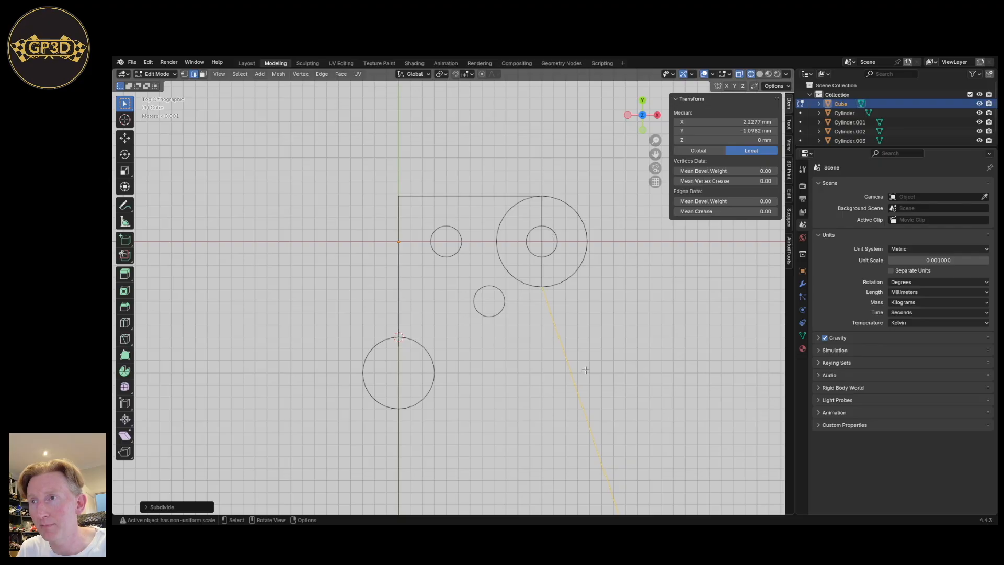
Select the two vertices midway along the slanted edges and move them with Z locked near the top of the lower small circle.
key(1)
scroll(625, 461, down, 2)
drag(605, 480, 630, 496)
shift+middle_drag(666, 504, 598, 399)
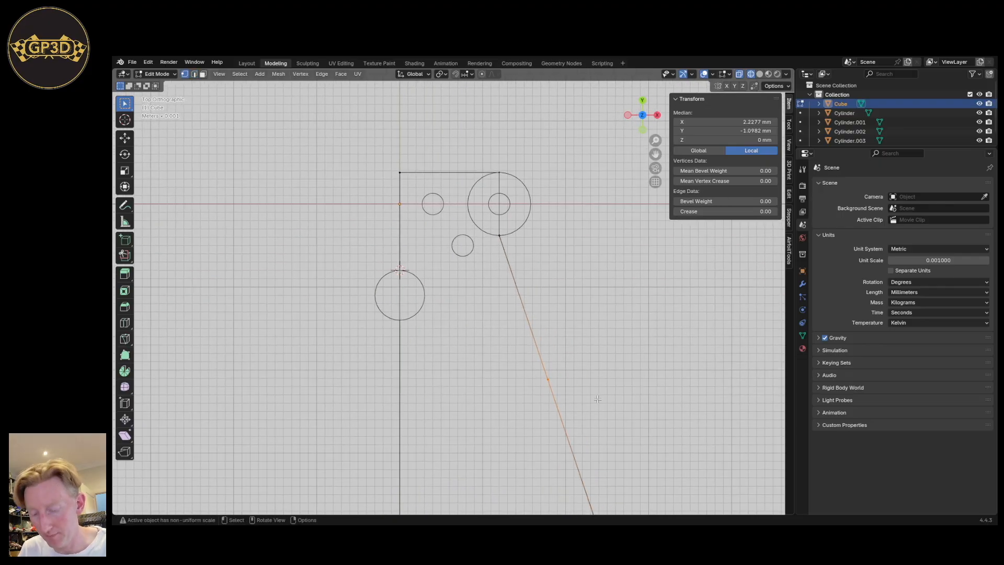
key(g)
key(shift+z)
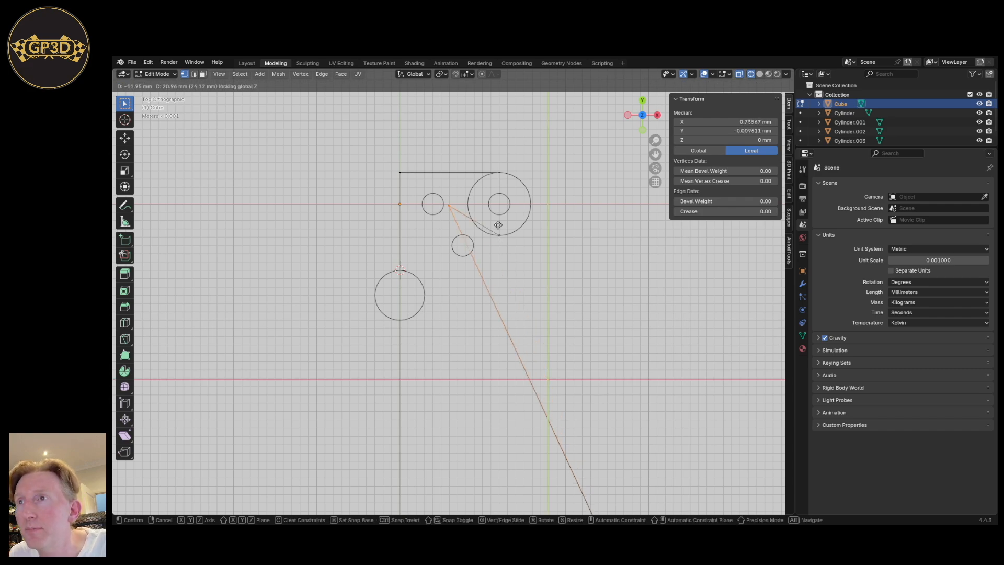
click(511, 251)
Nudge the vertex pair with Z locked onto the topmost point of the lower small circle.
scroll(510, 261, up, 5)
scroll(545, 390, up, 8)
shift+middle_drag(503, 349, 447, 400)
scroll(494, 360, up, 5)
shift+middle_drag(444, 248, 534, 391)
scroll(530, 390, up, 3)
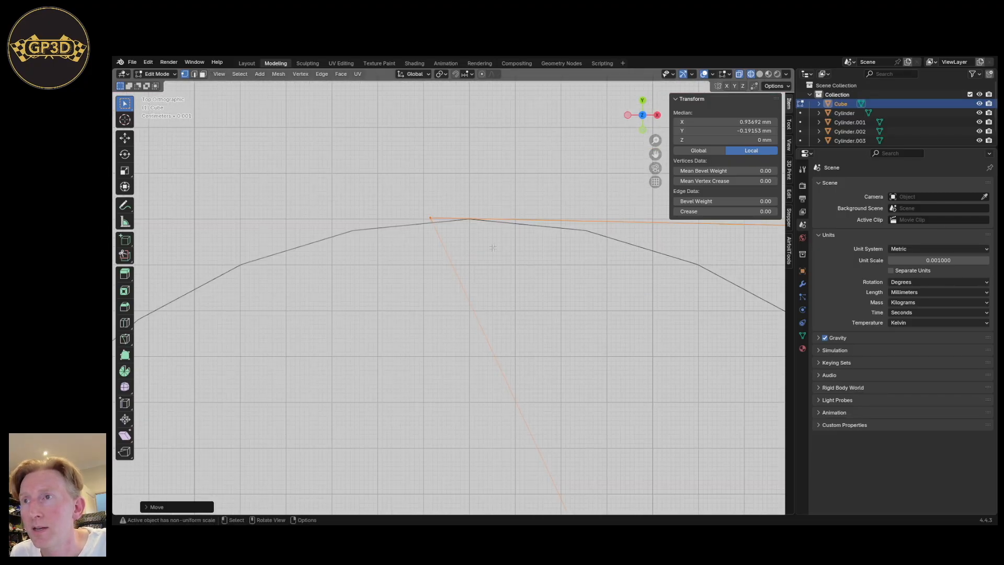
key(g)
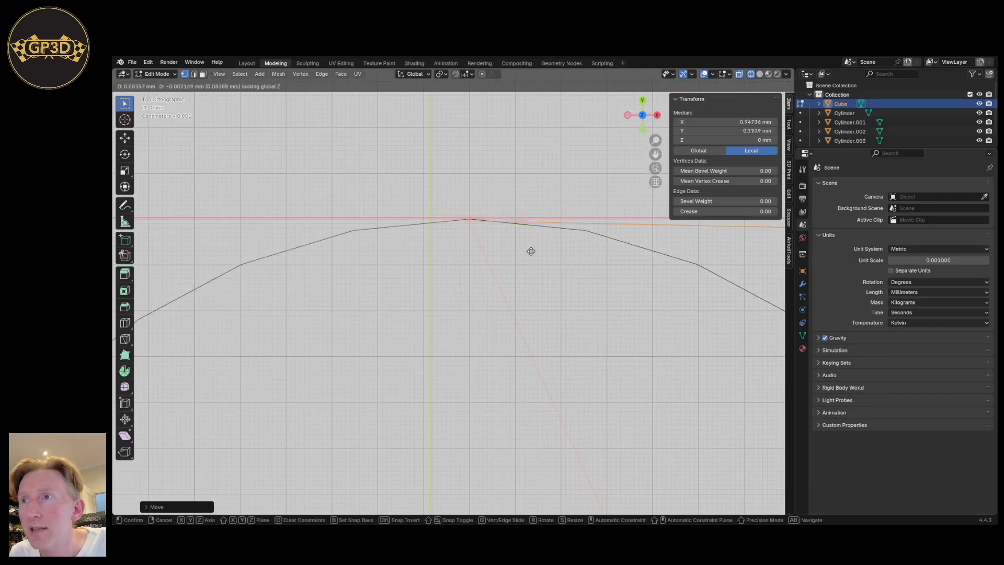
click(531, 251)
Subdivide the slanted edge pair that runs from the lower small circle down to the Cube's bottom corner.
scroll(506, 274, down, 18)
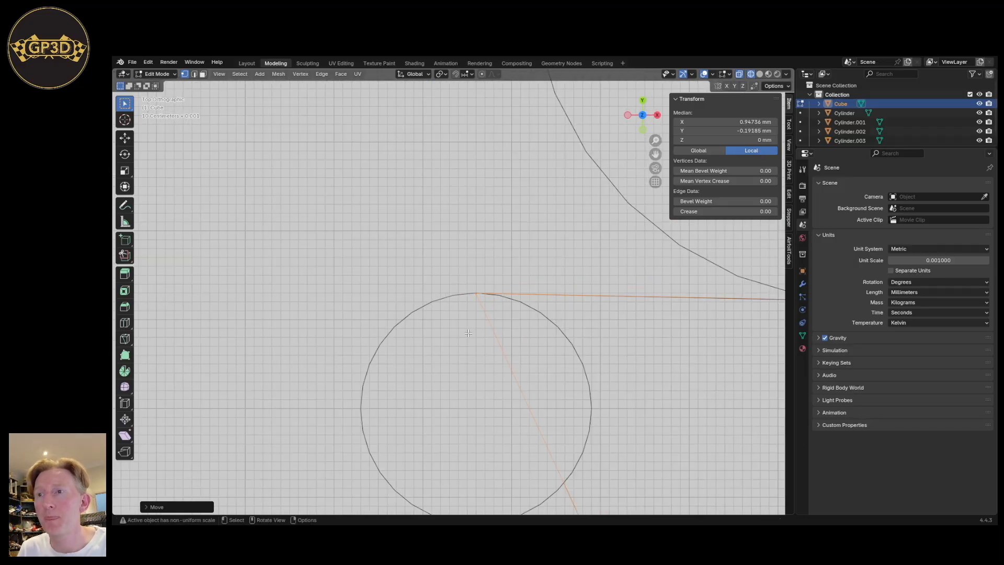
shift+middle_drag(511, 441, 464, 288)
scroll(466, 292, down, 6)
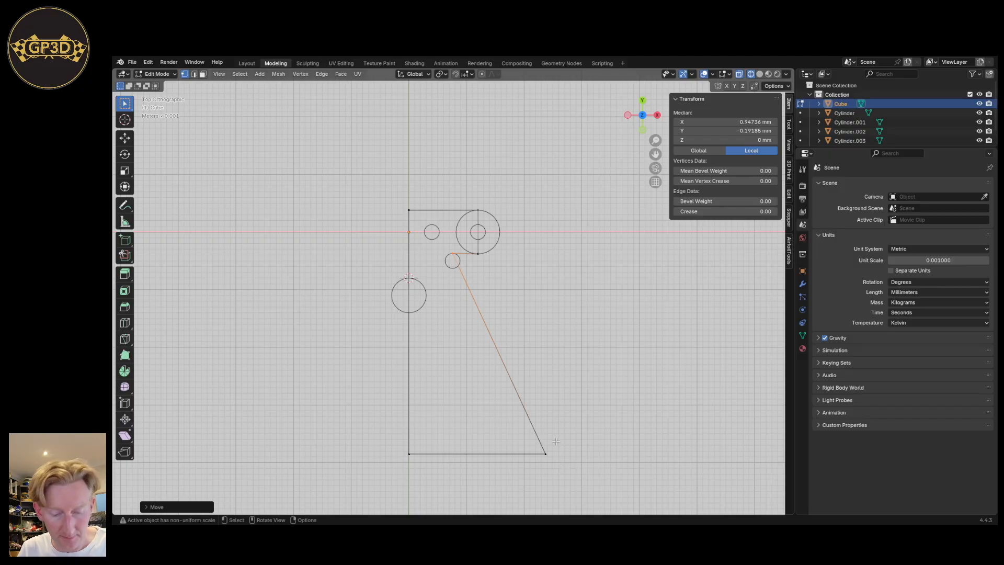
scroll(546, 429, up, 4)
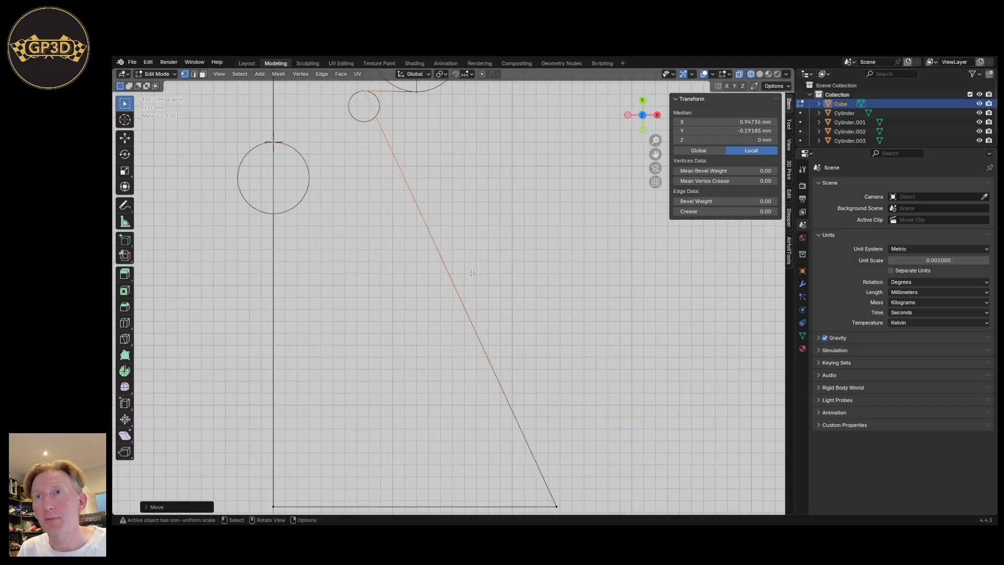
key(2)
drag(462, 250, 427, 282)
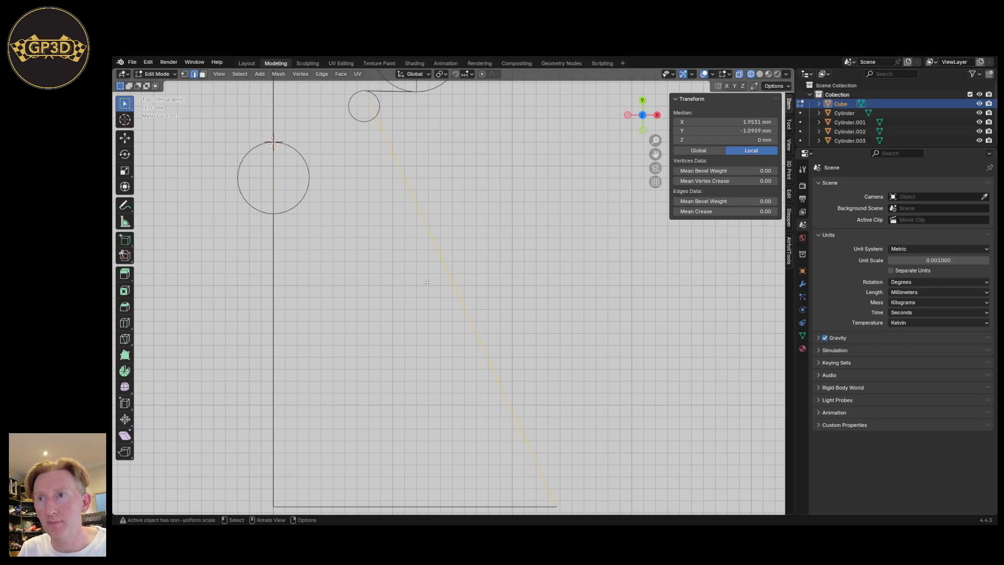
right_click(442, 271)
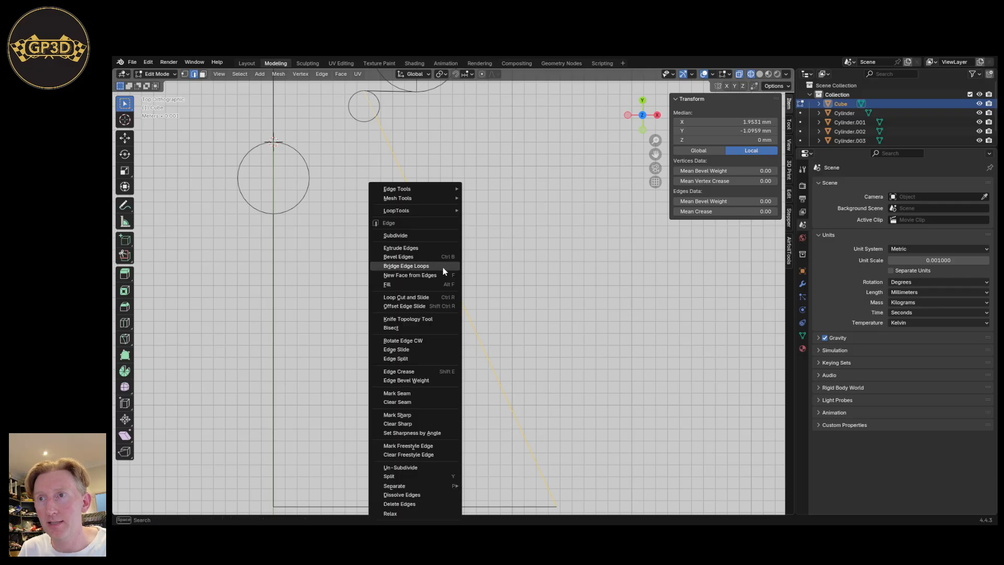
click(425, 236)
Select the new vertex pair midway along the slanted edges and move it with Z locked to the lower small circle's lower-left side.
key(1)
click(446, 298)
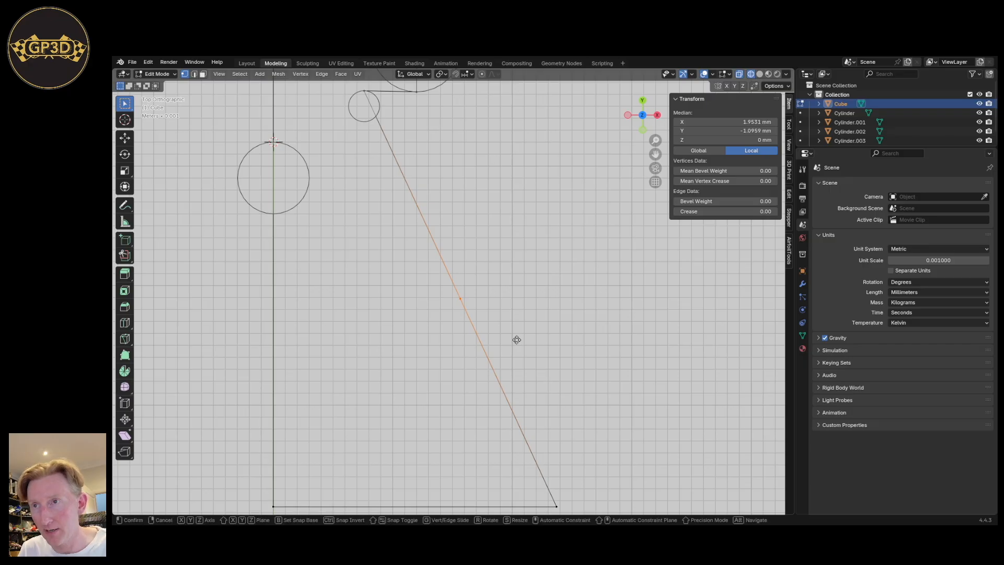
key(g)
key(shift+z)
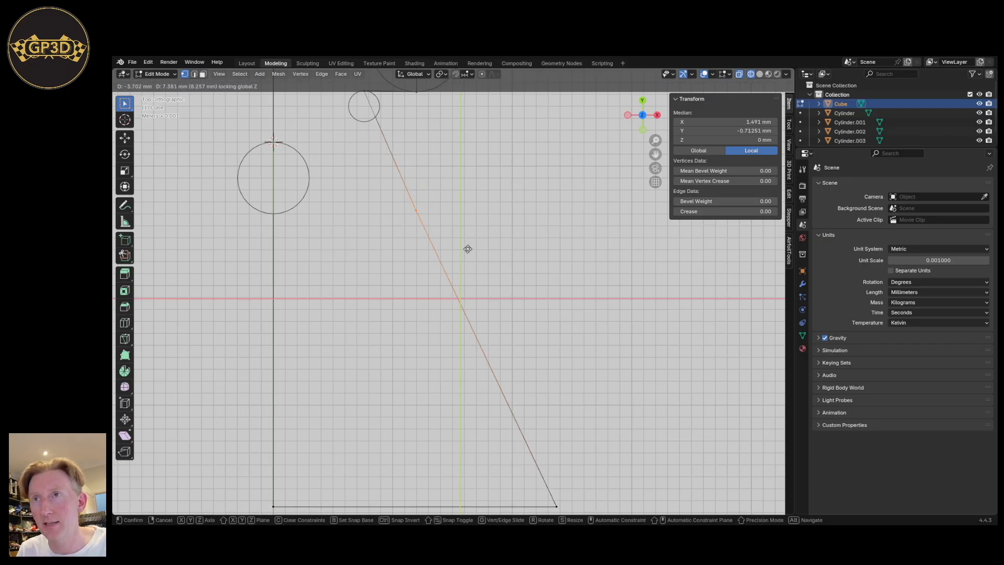
click(403, 154)
Nudge the vertex pair with Z locked along the lower-left outline of the lower small circle.
scroll(465, 381, down, 6)
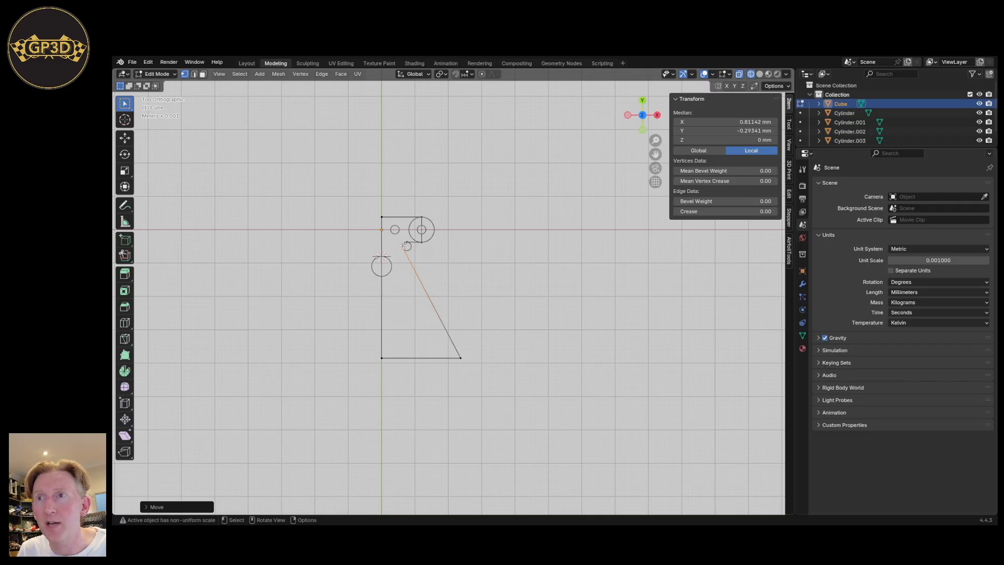
scroll(404, 246, up, 10)
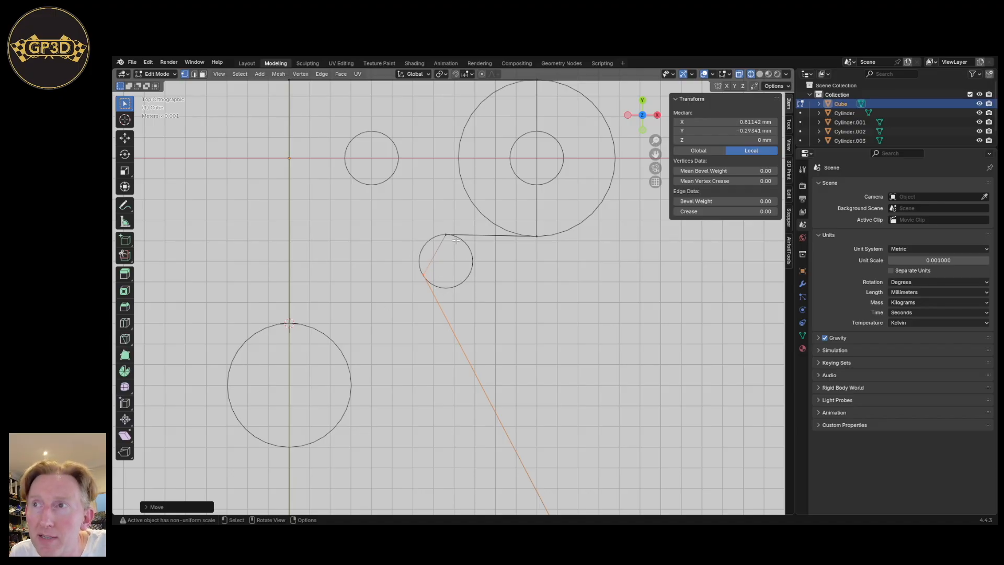
scroll(447, 335, up, 6)
scroll(444, 273, down, 5)
scroll(410, 299, down, 4)
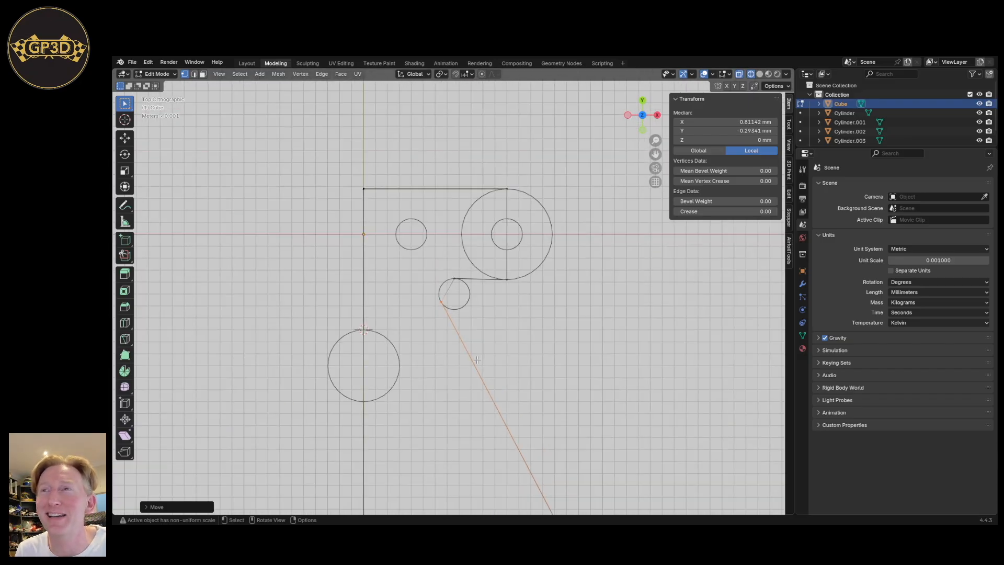
scroll(465, 409, up, 4)
shift+middle_drag(449, 324, 469, 425)
scroll(468, 424, up, 3)
shift+middle_drag(455, 319, 458, 379)
scroll(458, 379, up, 3)
shift+middle_drag(484, 285, 539, 378)
scroll(487, 311, up, 3)
scroll(487, 311, up, 2)
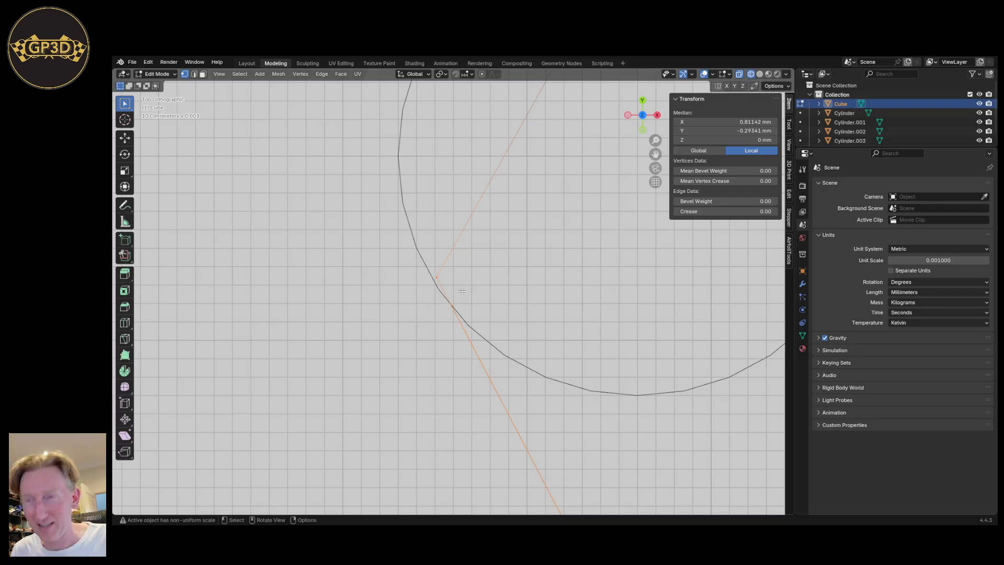
key(g)
key(shift+z)
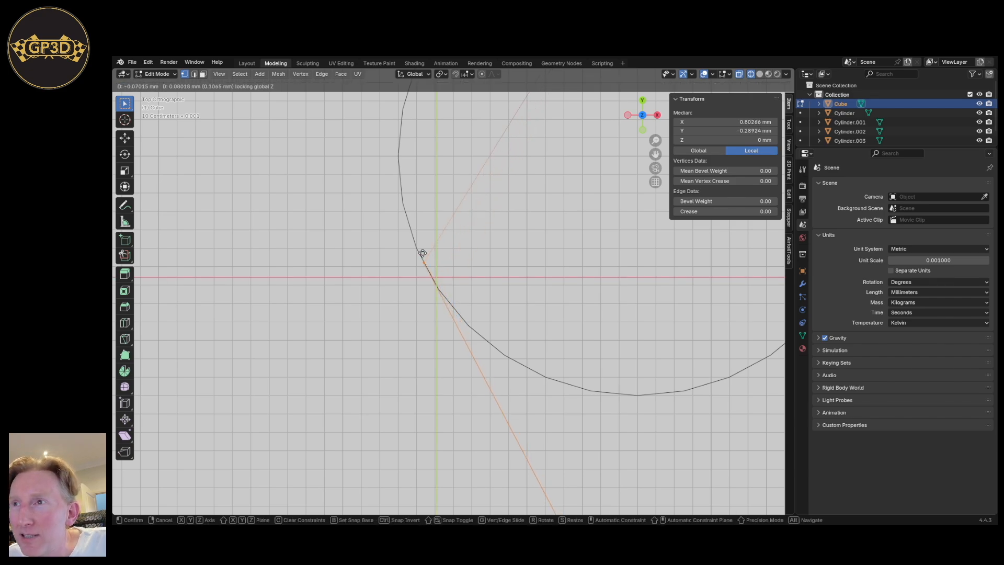
click(428, 268)
Nudge the vertex pair with Z locked onto the circle's lower-left outline corner where the slanted edge meets it, and return to Object Mode.
key(g)
key(shift+z)
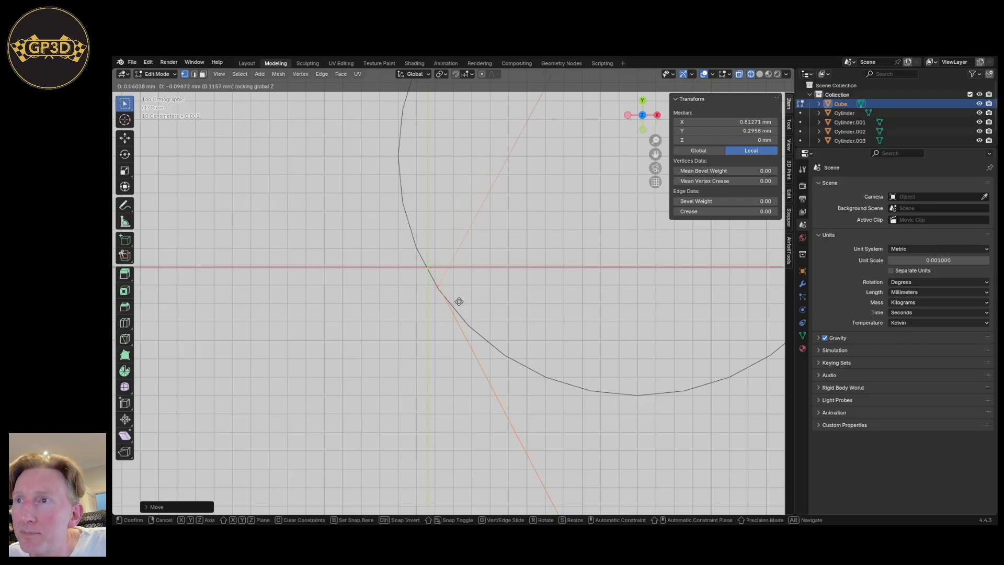
click(459, 301)
scroll(458, 303, down, 8)
key(Tab)
scroll(442, 347, down, 5)
scroll(467, 376, down, 3)
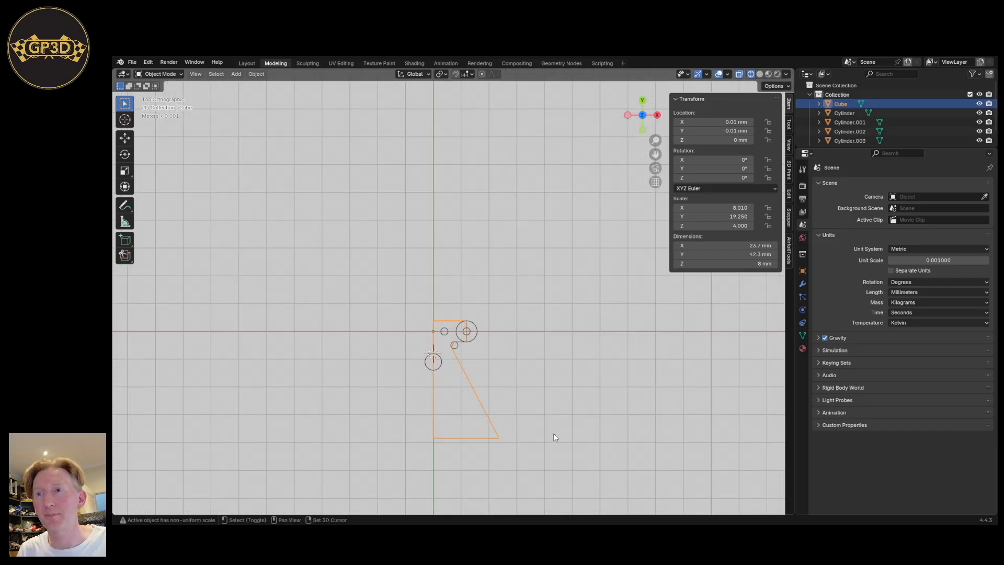
Duplicate the 6 mm cylinder with Z locked, placing the copy inside the Cube's lower part at about X 9.77 mm, Y -28.28 mm.
scroll(544, 384, up, 4)
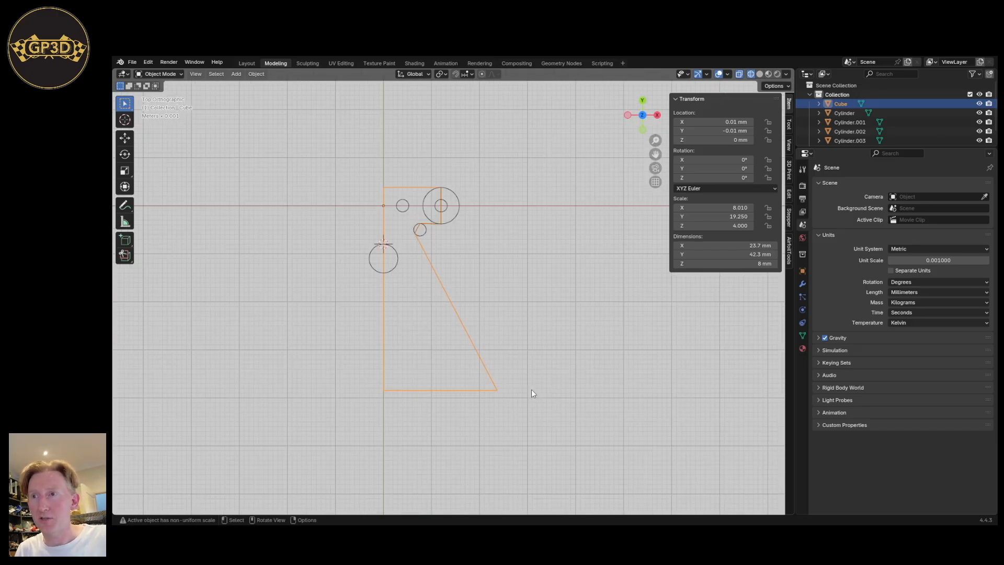
shift+middle_drag(501, 331, 565, 350)
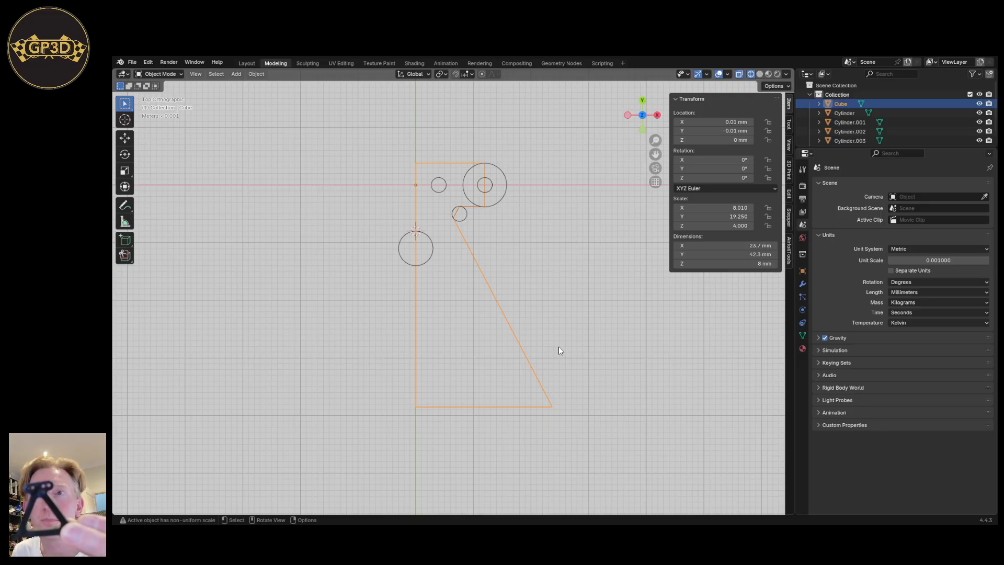
click(432, 256)
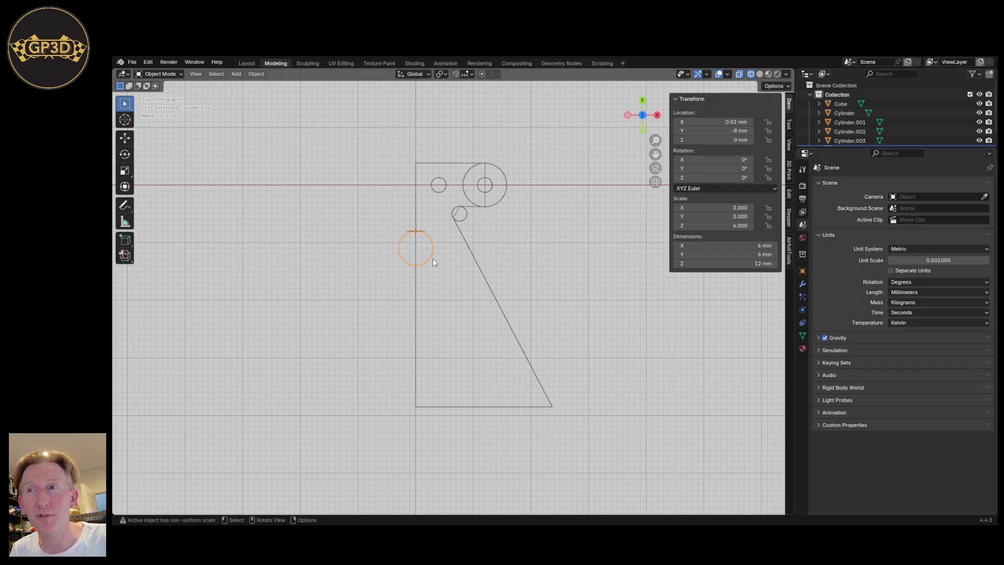
scroll(431, 266, up, 2)
scroll(431, 272, down, 1)
shift+middle_drag(533, 351, 537, 317)
scroll(526, 325, up, 1)
scroll(526, 326, down, 1)
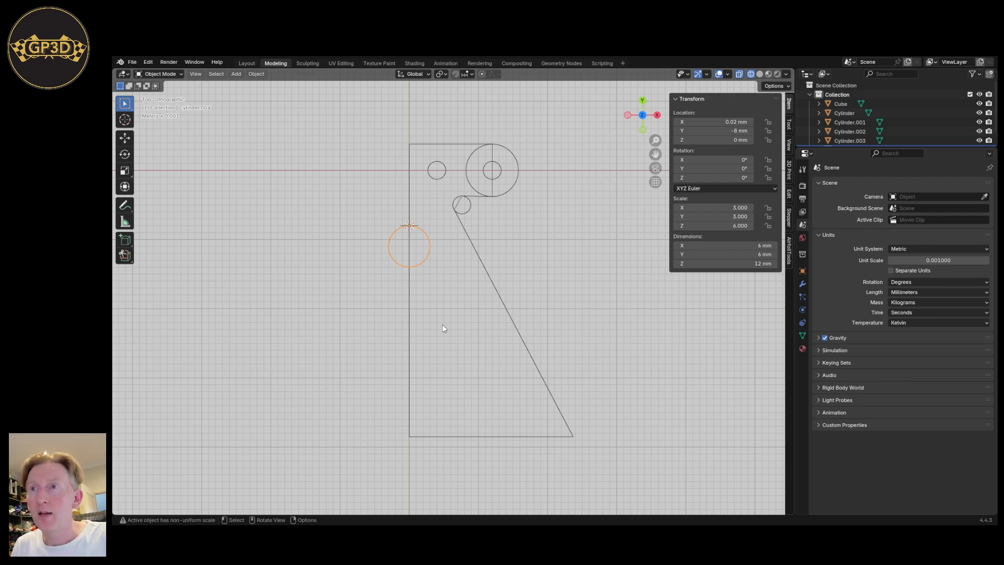
key(shift)
key(shift+d)
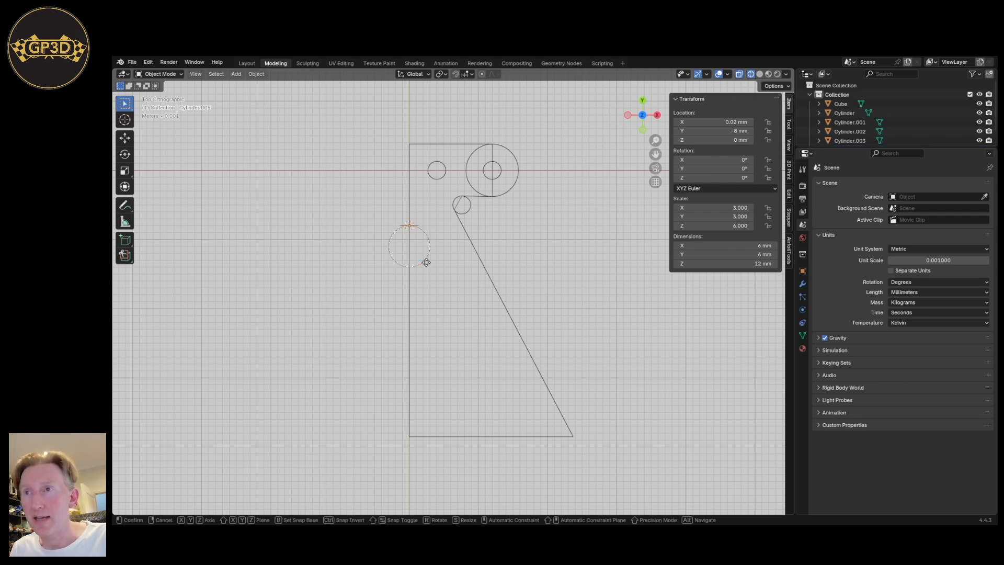
key(shift+z)
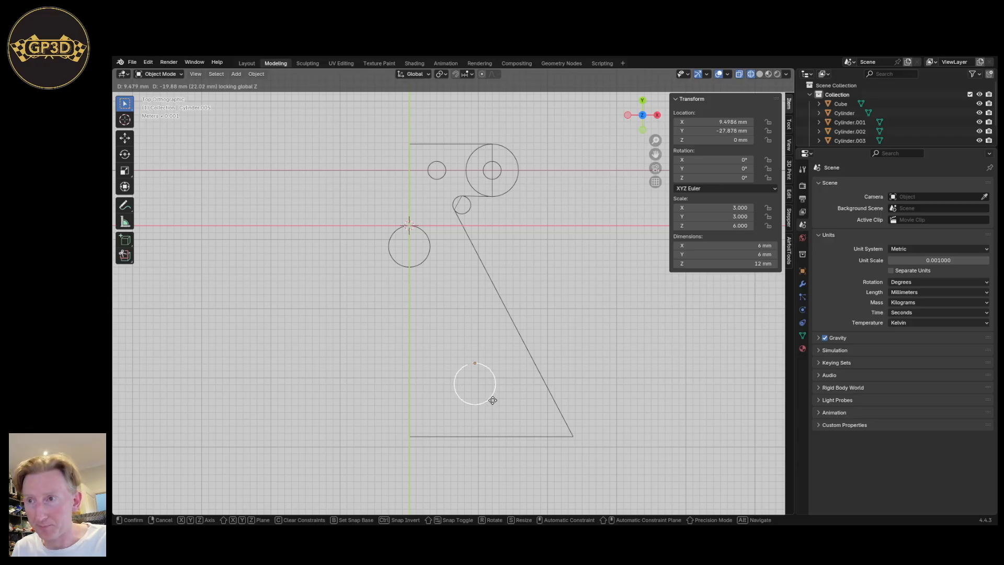
click(494, 403)
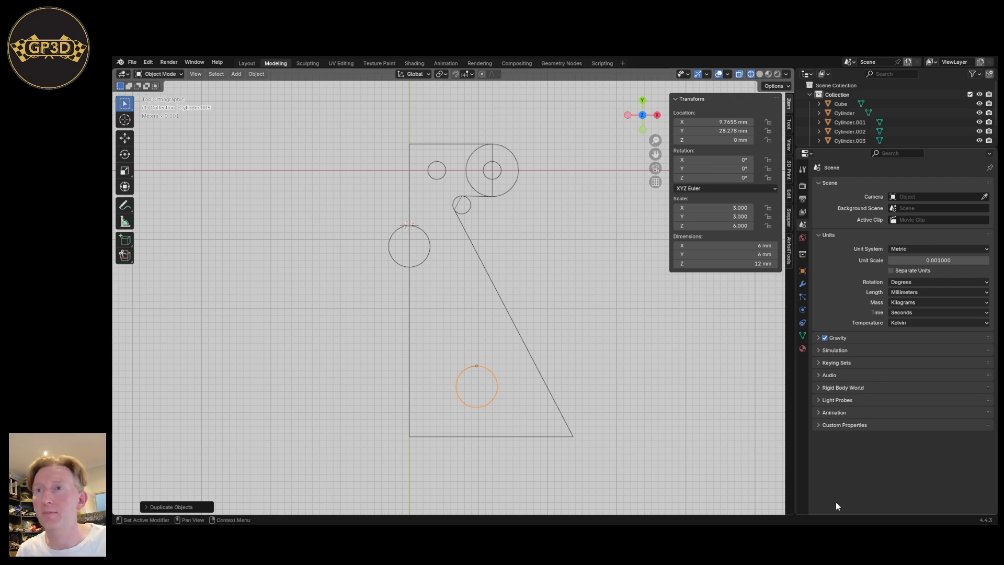
Deselect the duplicated cylinder and add a new mesh cube at the 3D cursor.
click(449, 239)
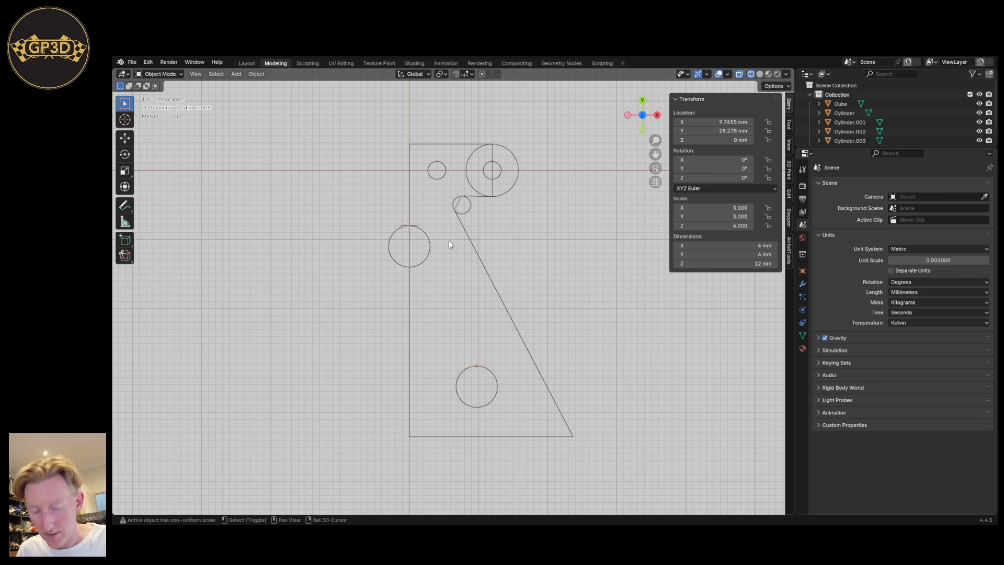
key(shift+a)
mouse_move(454, 240)
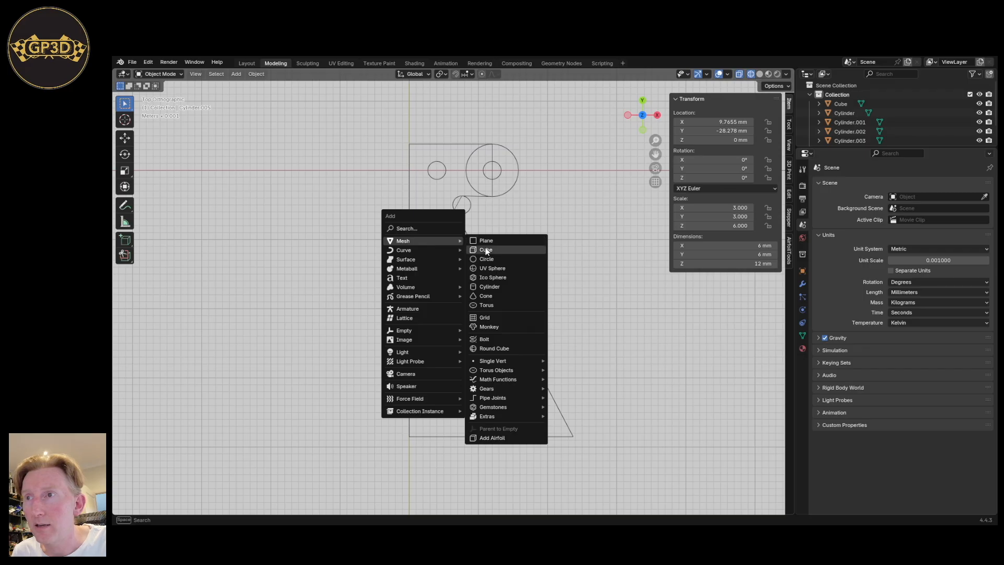
click(484, 249)
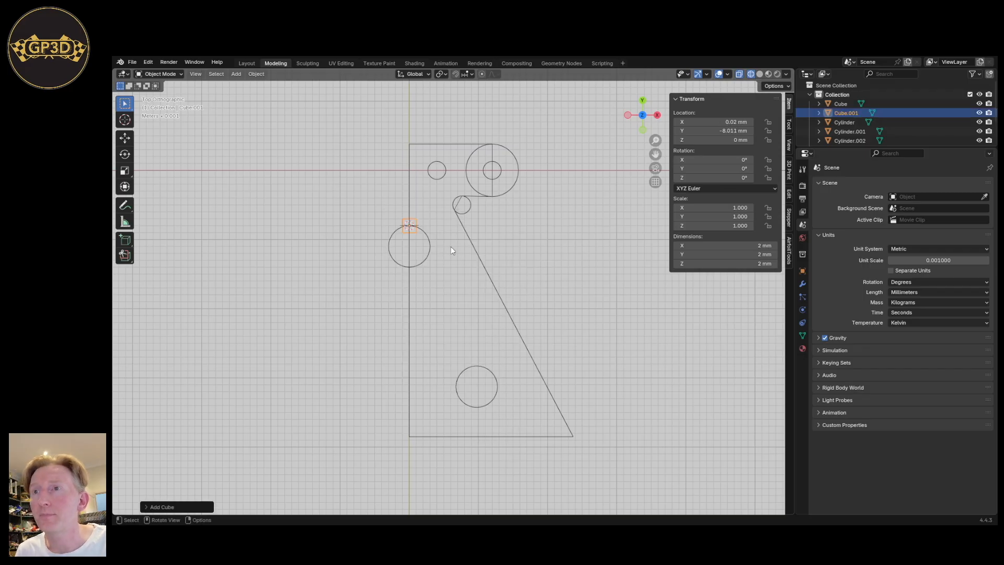
In Edit Mode, select the new cube's upper-right corner vertices and snap the 3D cursor to them.
key(Tab)
scroll(415, 261, up, 4)
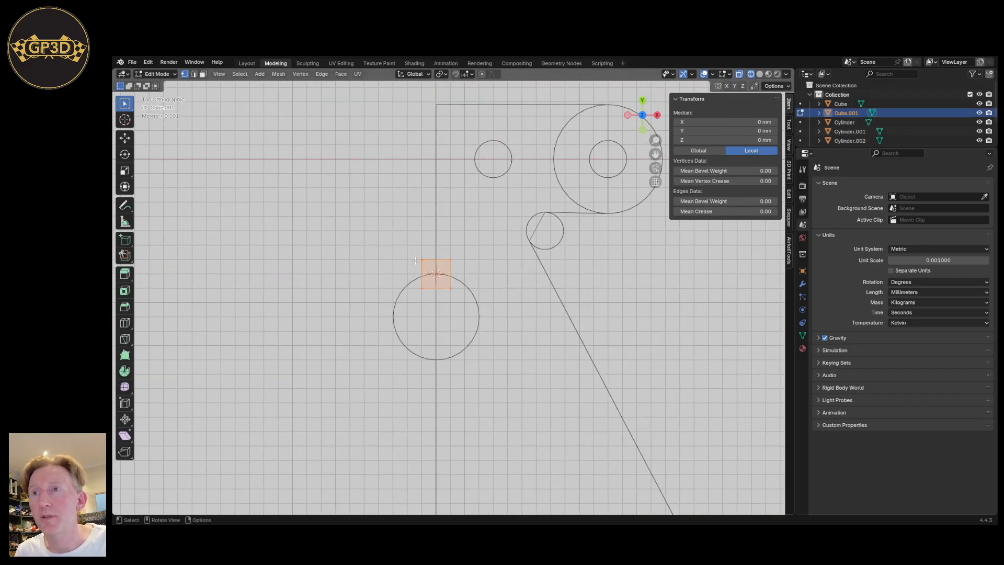
drag(442, 247, 471, 268)
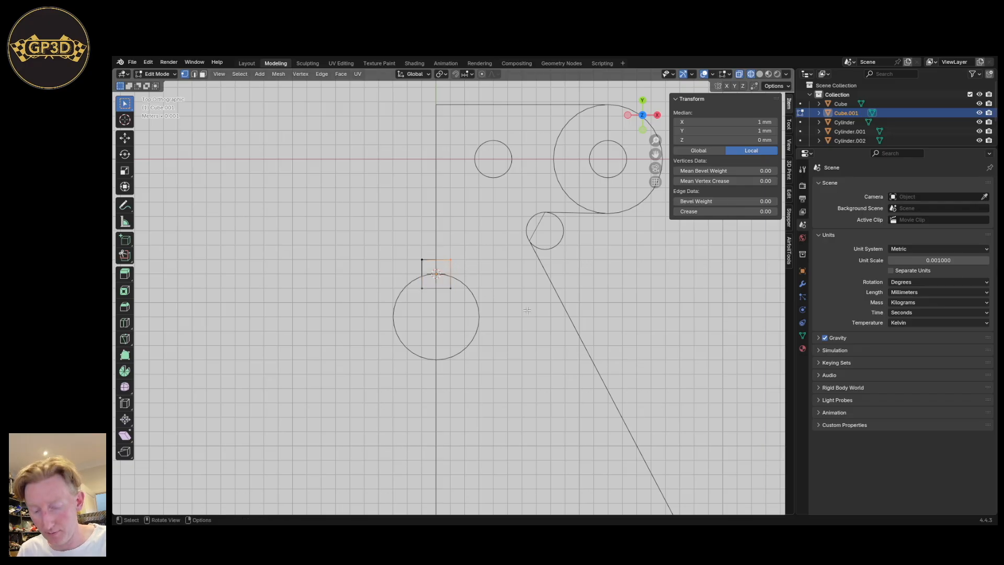
key(shift+s)
click(510, 397)
Return to Object Mode and set the new cube's origin to the 3D cursor.
key(Tab)
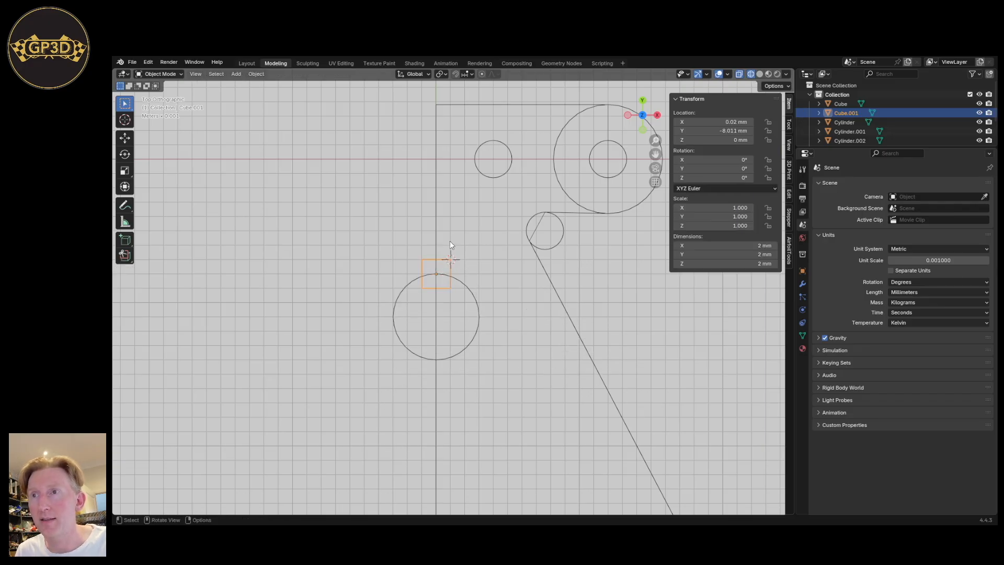
click(256, 73)
mouse_move(303, 93)
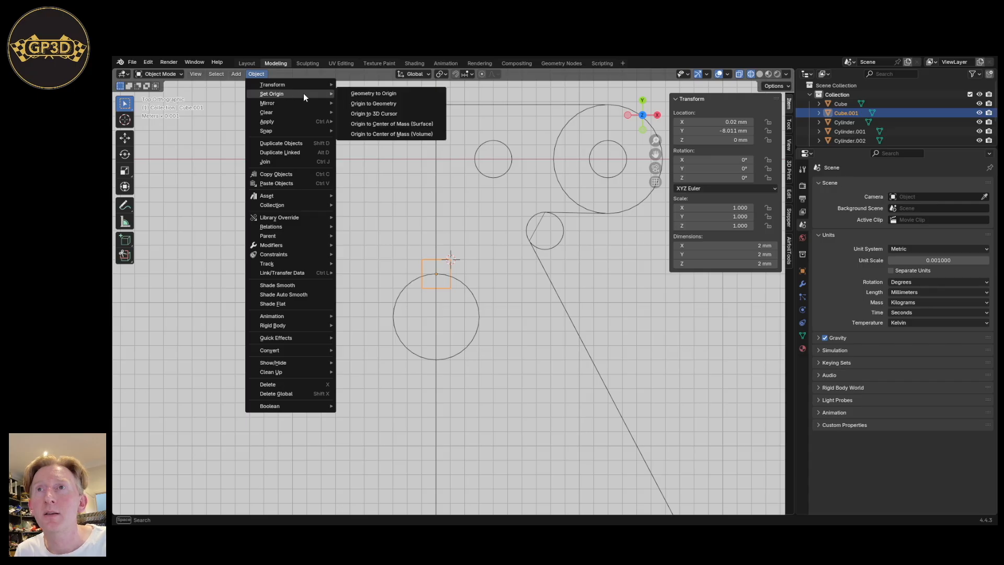
click(366, 115)
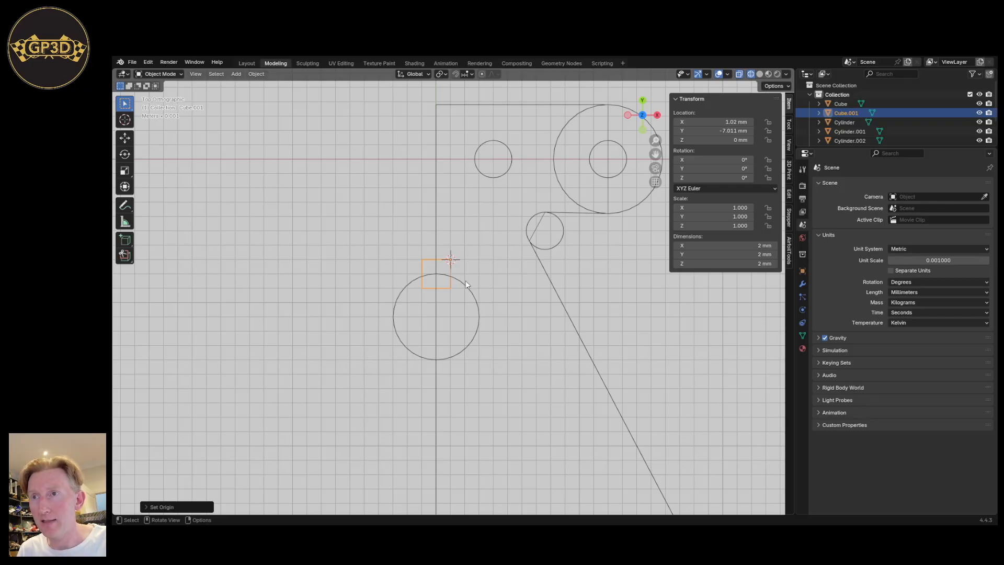
Move the new cube with Z locked so its origin corner sits on the Cube's vertex at the lower small circle's lower-left outline.
key(g)
key(shift+z)
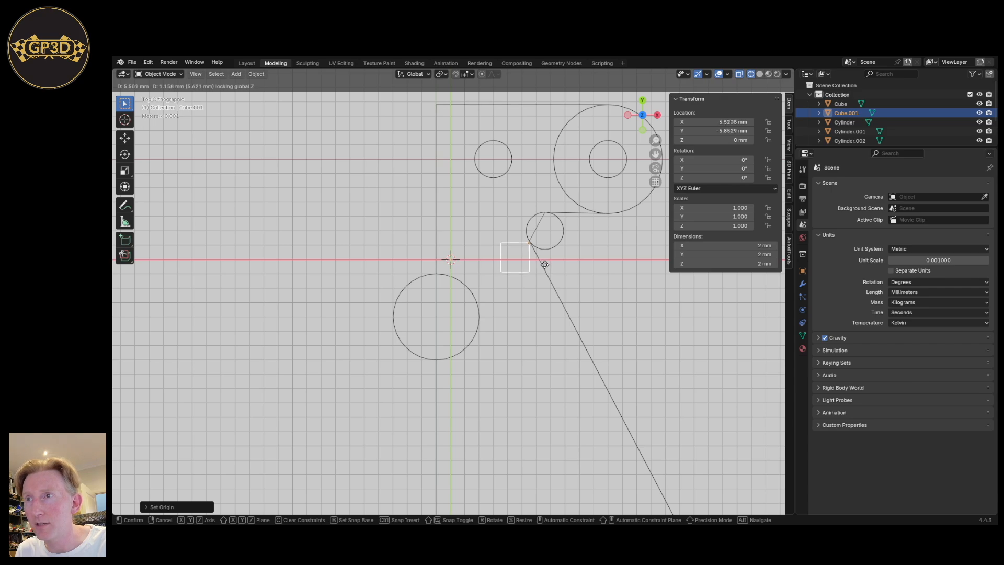
click(546, 268)
scroll(538, 240, up, 12)
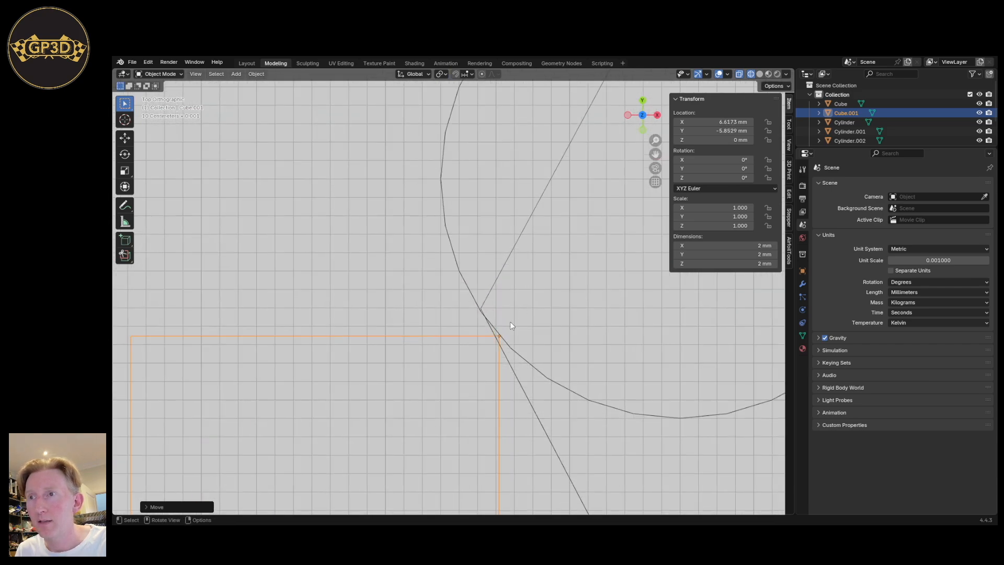
key(g)
key(shift+z)
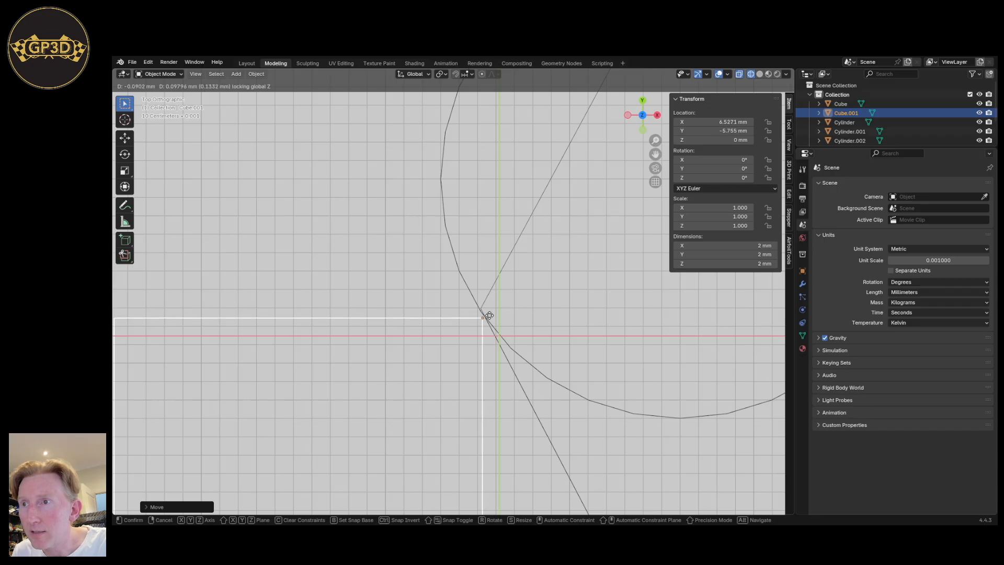
click(486, 308)
Scale the new cube along Y by about 15.4 so it extends down toward the Cube's bottom edge.
scroll(487, 319, down, 5)
scroll(487, 338, down, 10)
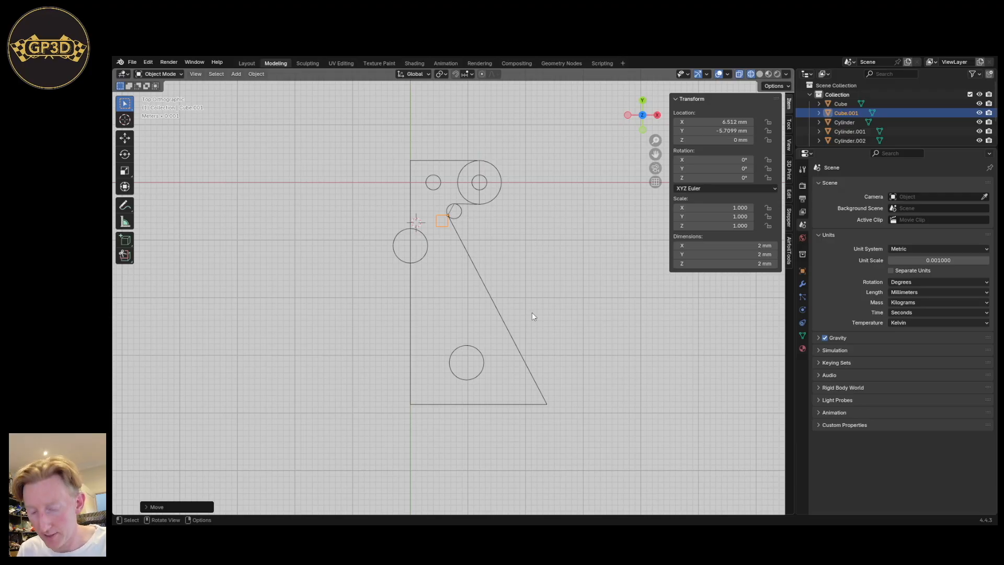
key(s)
key(y)
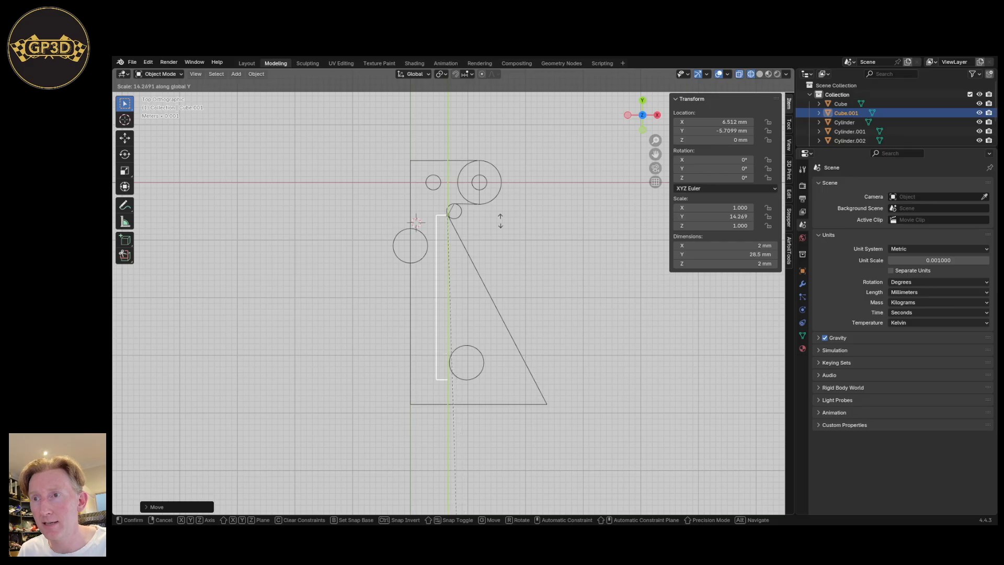
click(544, 368)
key(r)
key(z)
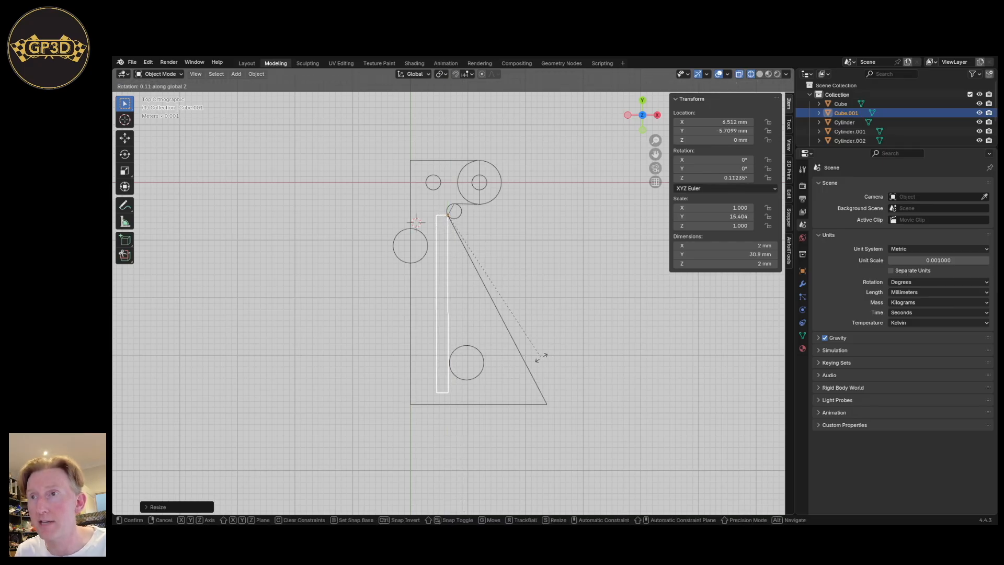
key(Escape)
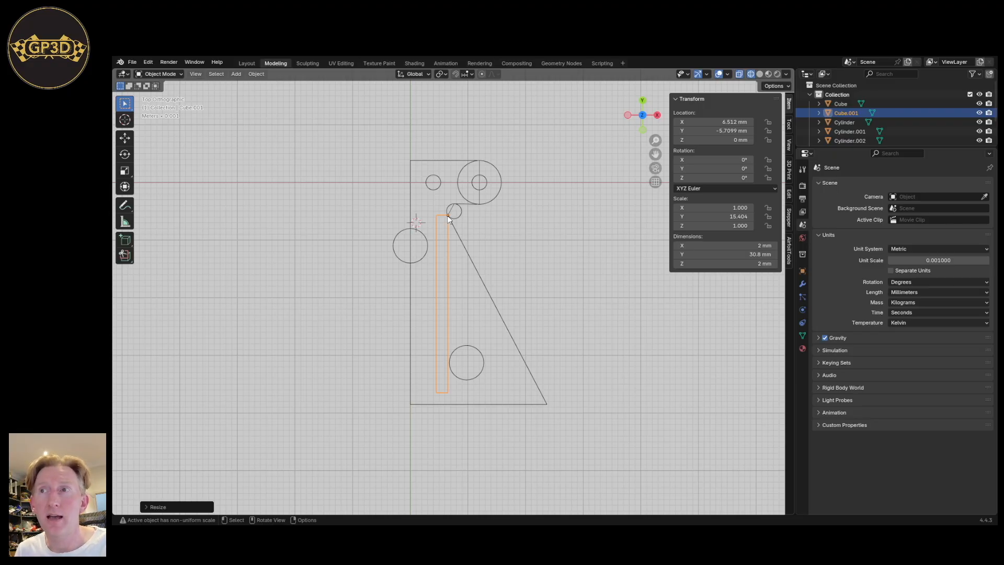
Rotate the narrow cube about Z to about -332.3° so its long side follows the Cube's slanted edge.
key(r)
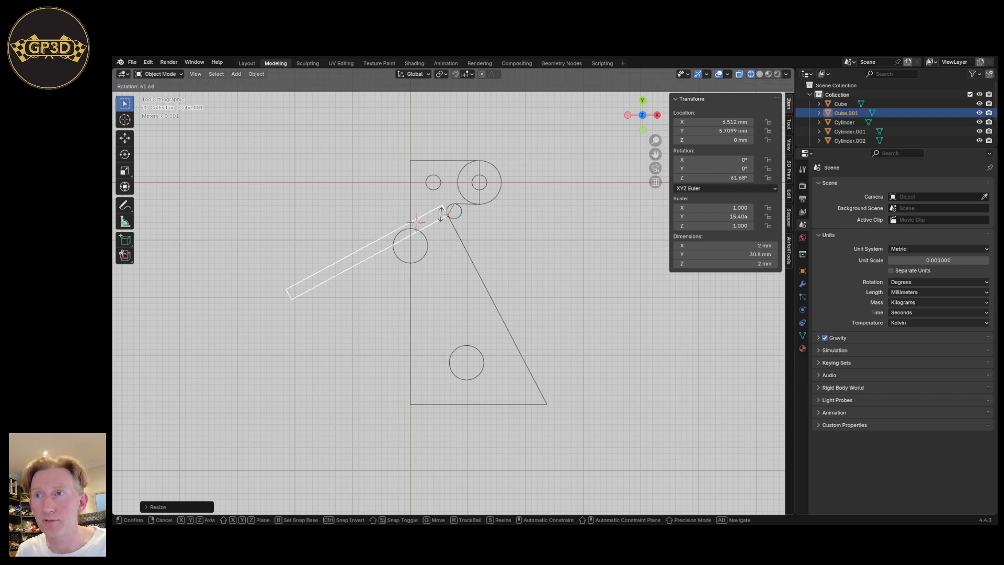
key(z)
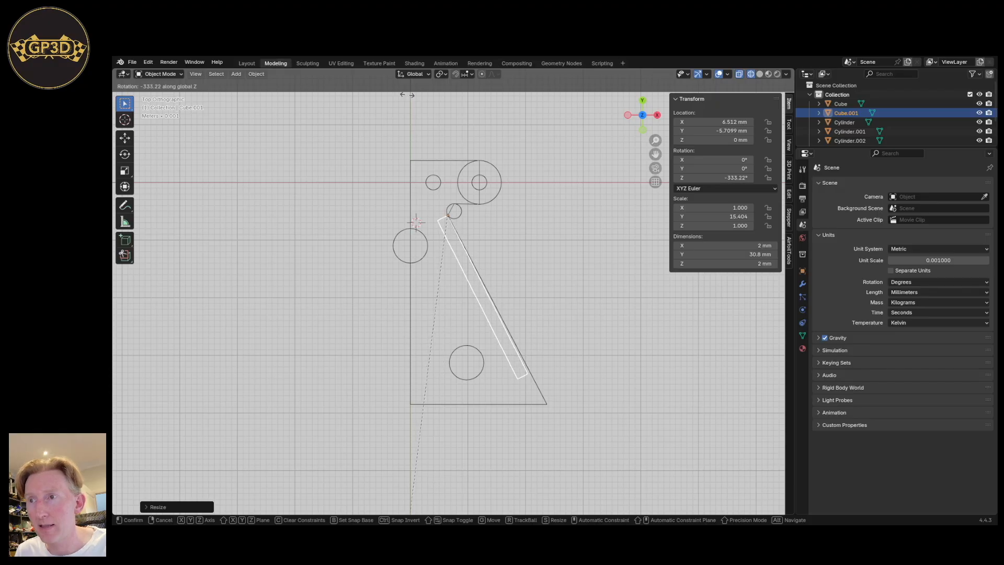
key(Return)
Fine-tune the narrow cube's Z rotation to about -332.33° so its far corner lies exactly on the slanted edge.
scroll(620, 449, up, 5)
scroll(620, 449, up, 3)
shift+middle_drag(323, 146, 591, 343)
scroll(560, 327, up, 6)
shift+middle_drag(462, 338, 528, 313)
scroll(528, 314, up, 5)
shift+middle_drag(449, 264, 532, 306)
scroll(509, 301, up, 6)
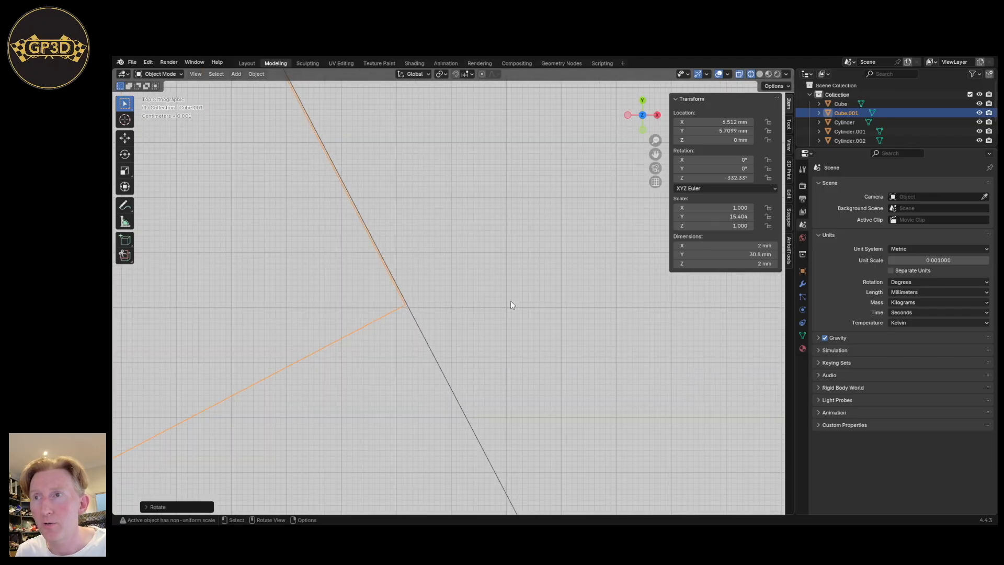
key(r)
key(z)
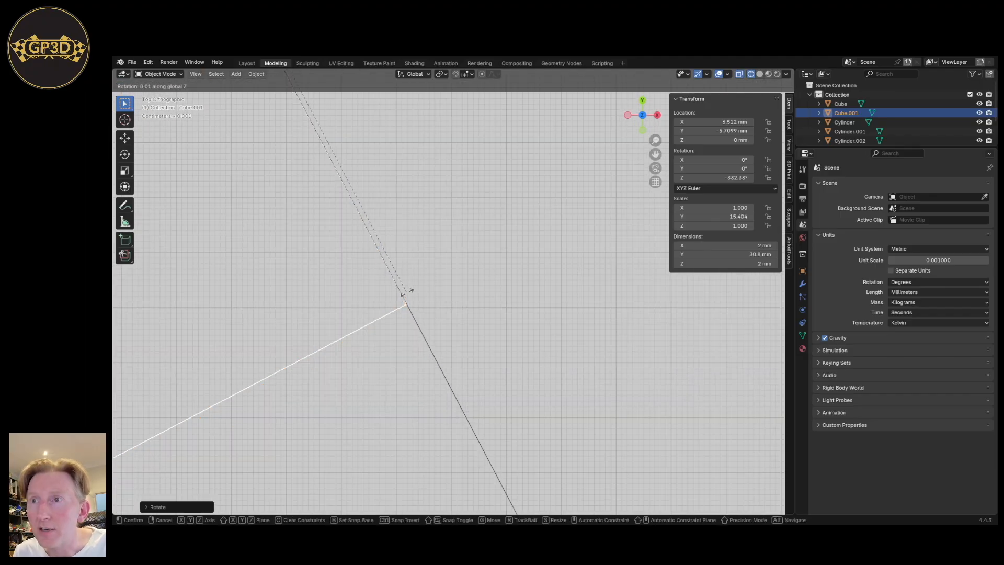
click(406, 292)
scroll(413, 325, down, 1)
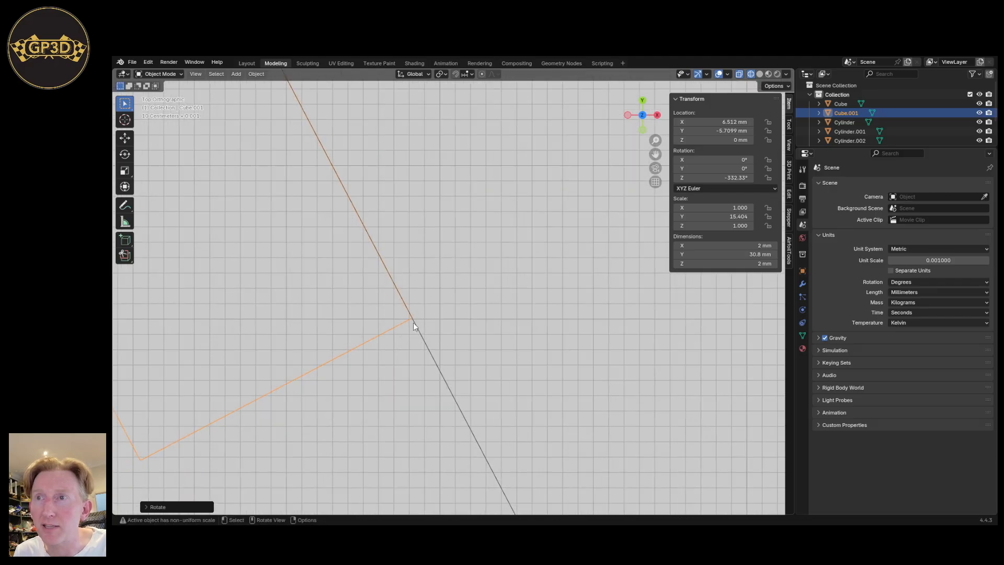
scroll(396, 299, up, 9)
scroll(450, 330, down, 19)
scroll(451, 321, down, 9)
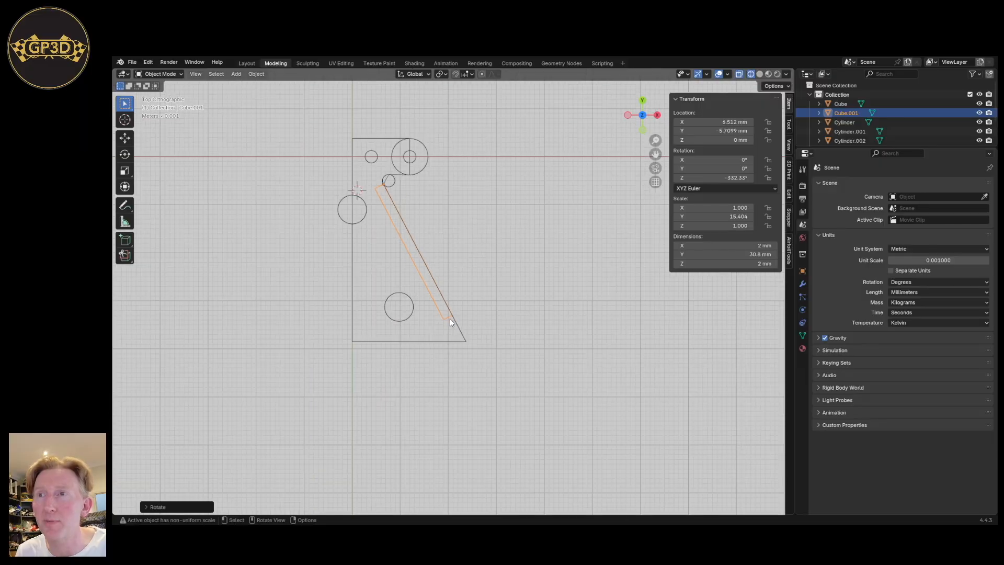
shift+middle_drag(445, 219, 452, 234)
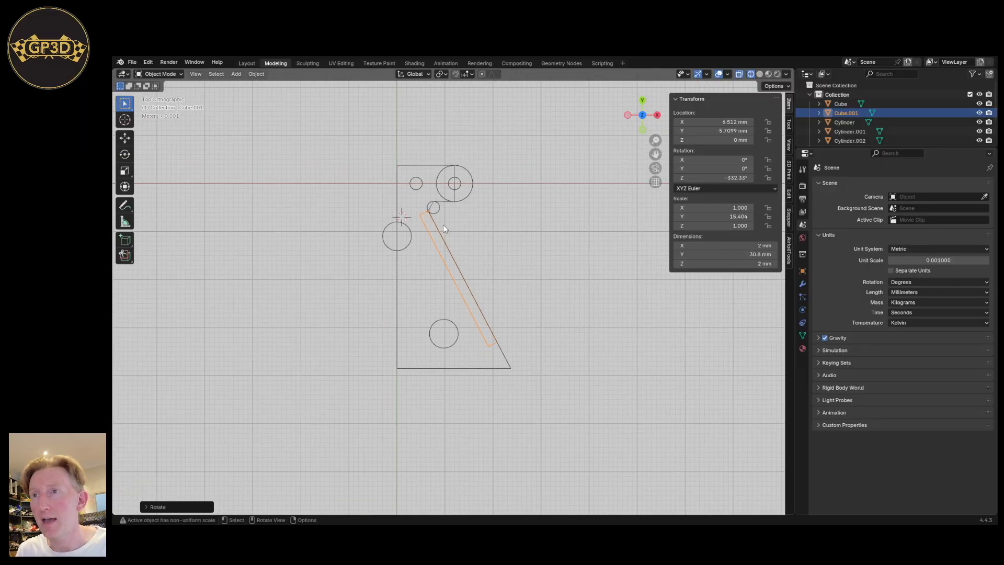
key(s)
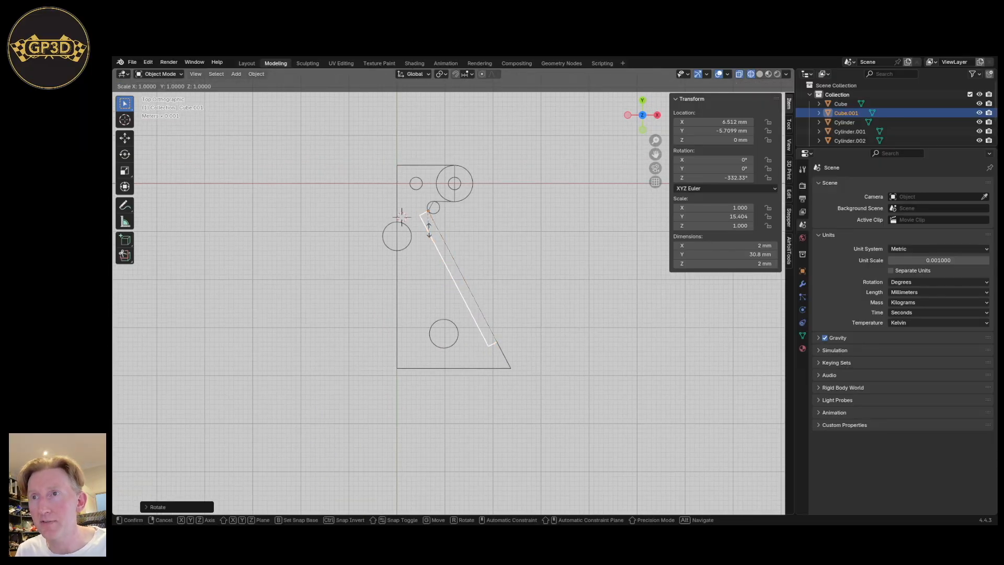
key(y)
key(y)
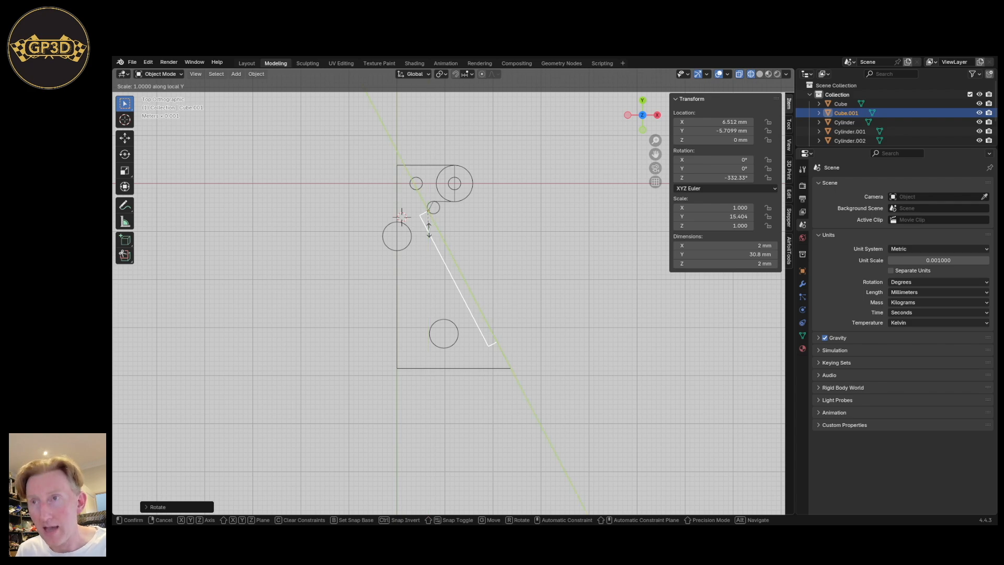
key(x)
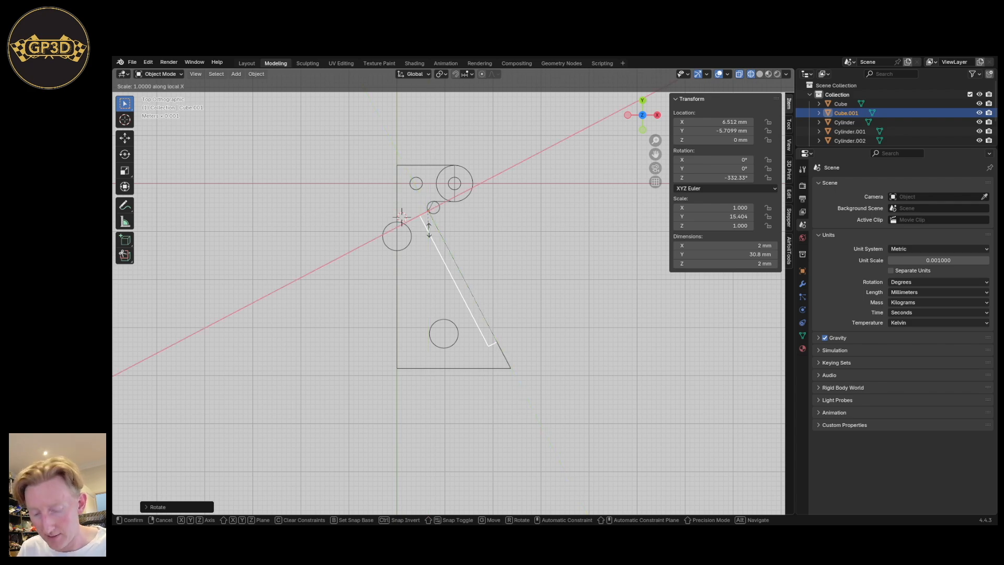
key(x)
key(x)
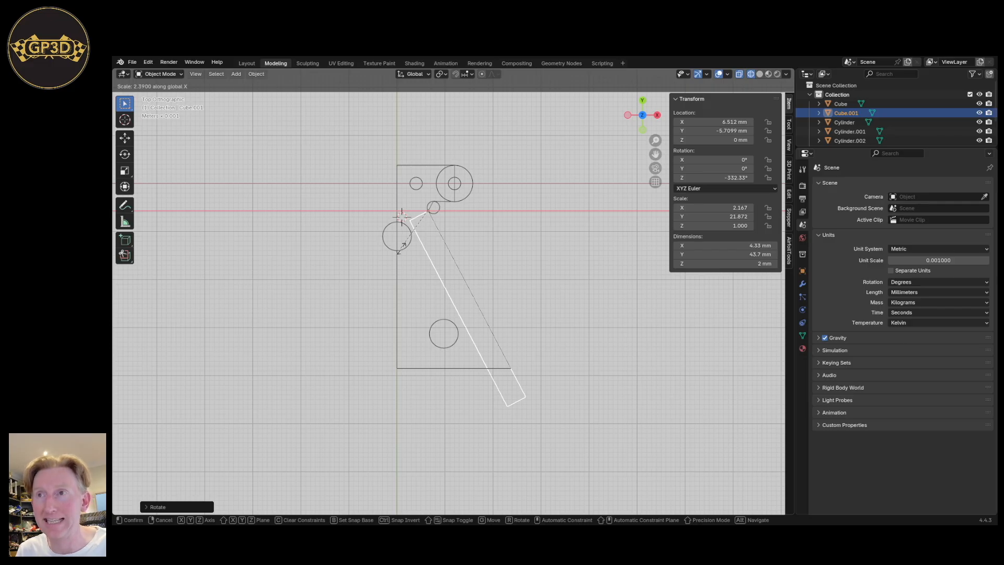
key(x)
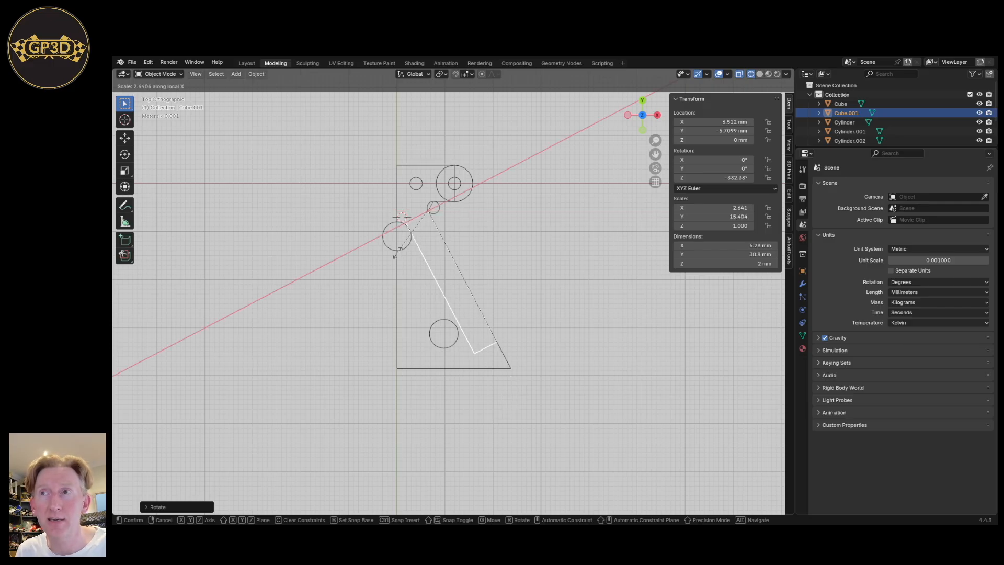
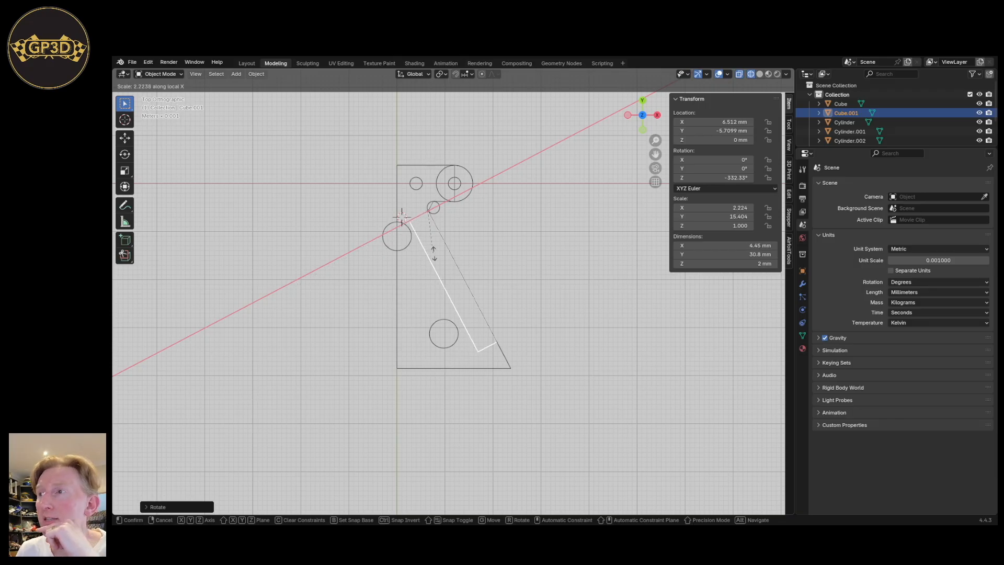
right_click(412, 261)
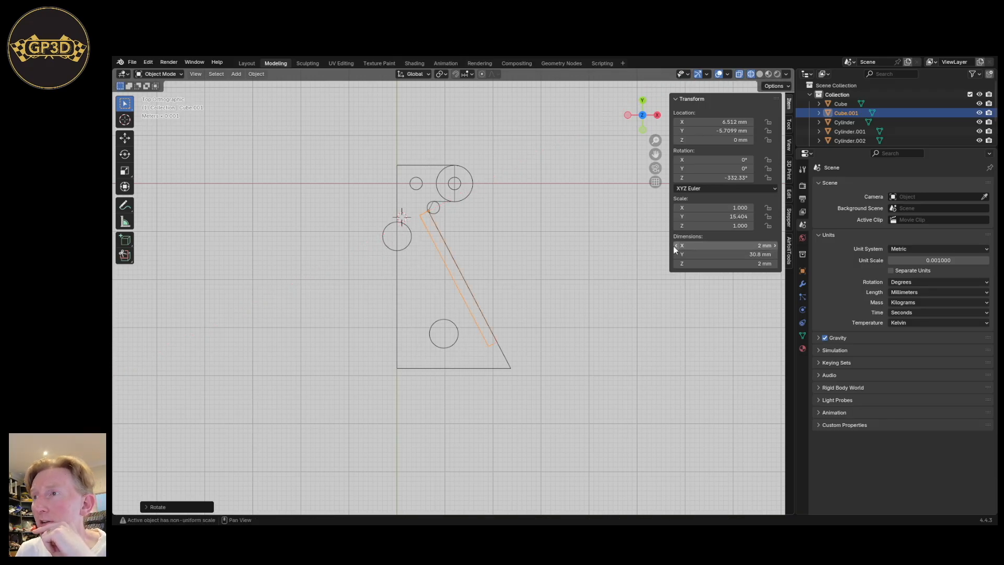
Set the narrow cube's X dimension to 5 mm.
click(753, 247)
text(5)
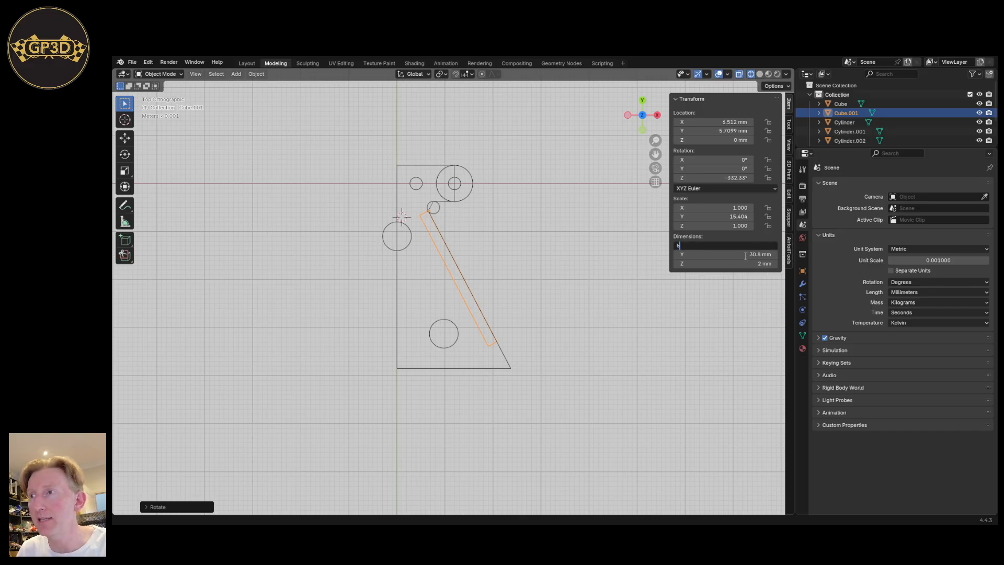
key(Return)
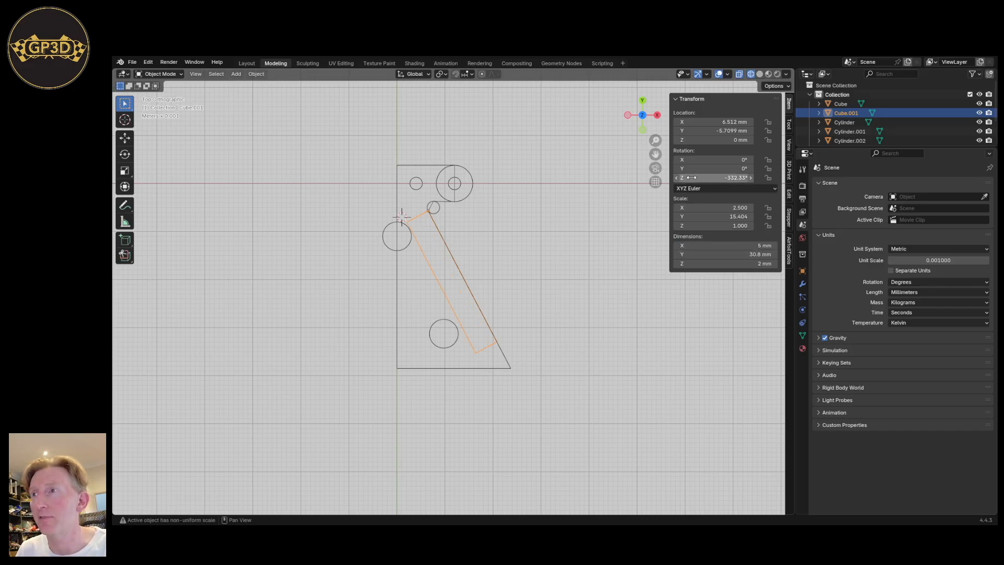
click(737, 177)
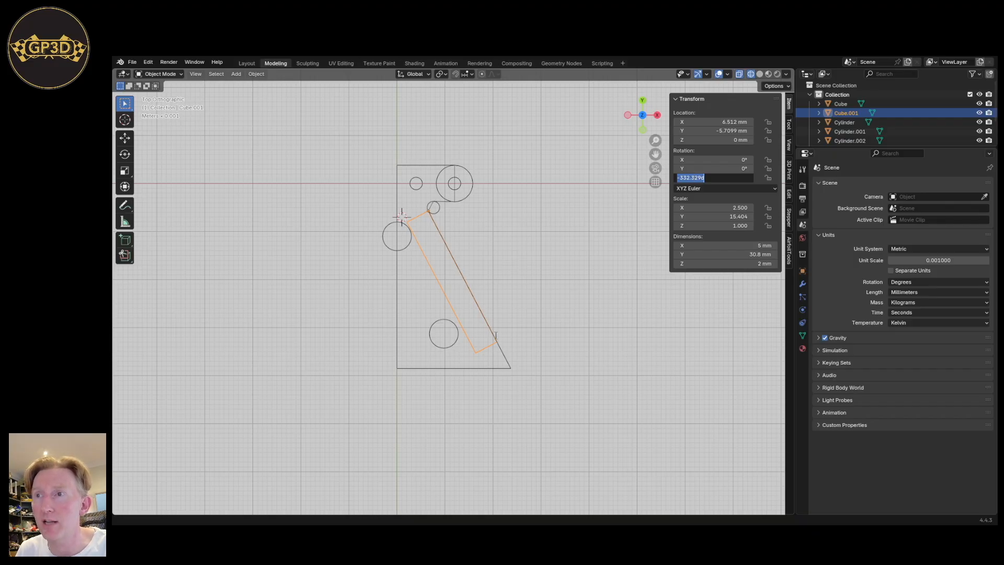
click(486, 353)
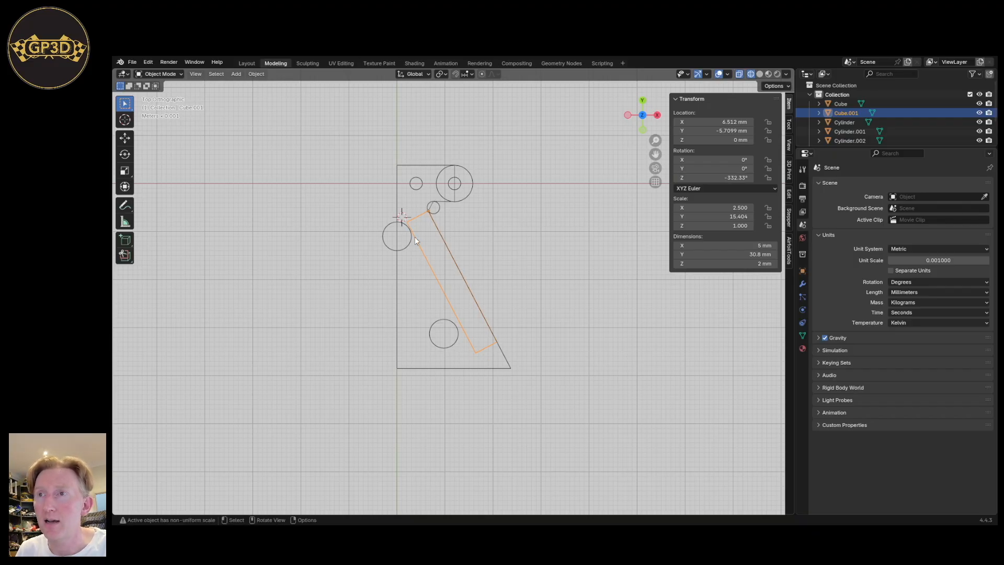
Scale the narrow cube along its local X to about 5.23 mm wide so its inner side meets the outline of the circle on the Cube's vertical edge.
mouse_move(416, 238)
ctrl+middle_down()
mouse_move(435, 283)
mouse_move(496, 317)
ctrl+middle_up()
scroll(487, 309, up, 5)
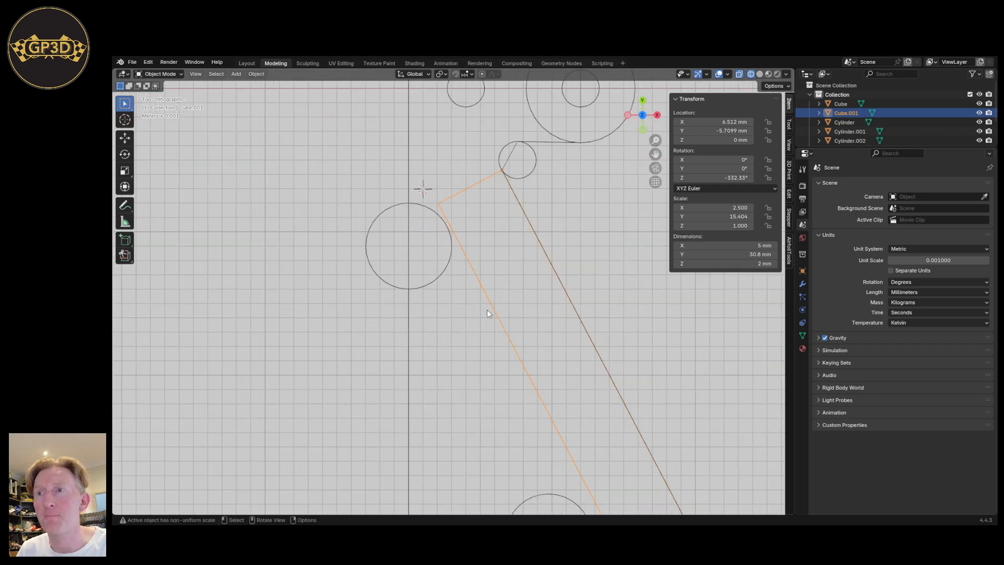
shift+middle_drag(445, 212, 522, 323)
scroll(522, 322, up, 3)
scroll(529, 278, down, 10)
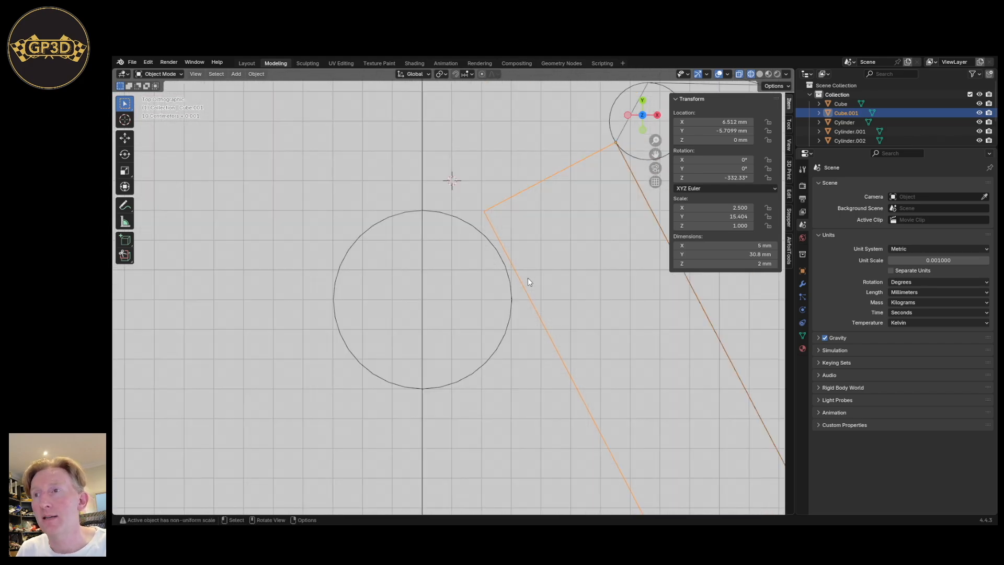
scroll(558, 355, up, 9)
scroll(560, 349, down, 3)
shift+middle_drag(535, 255, 538, 307)
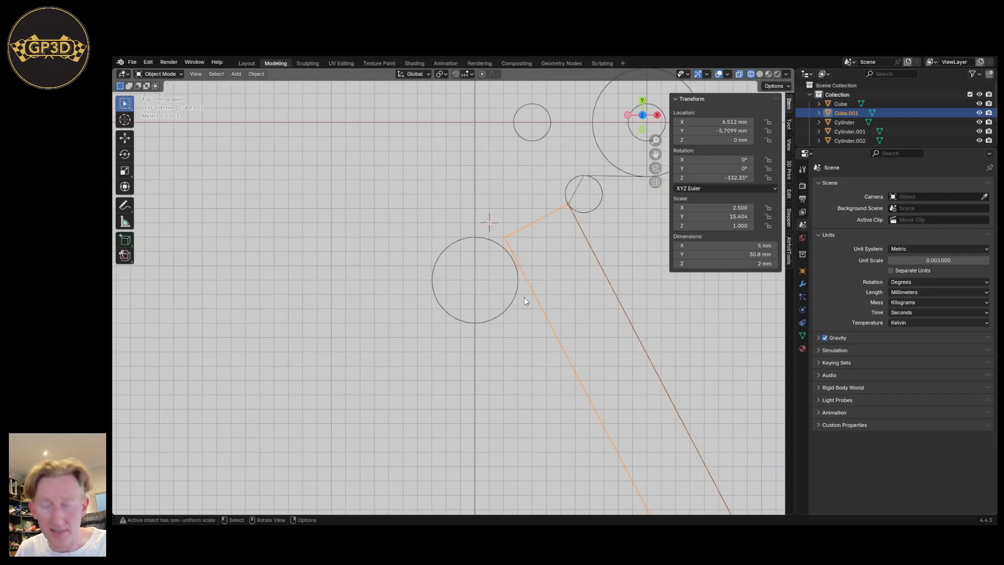
scroll(525, 301, up, 3)
key(s)
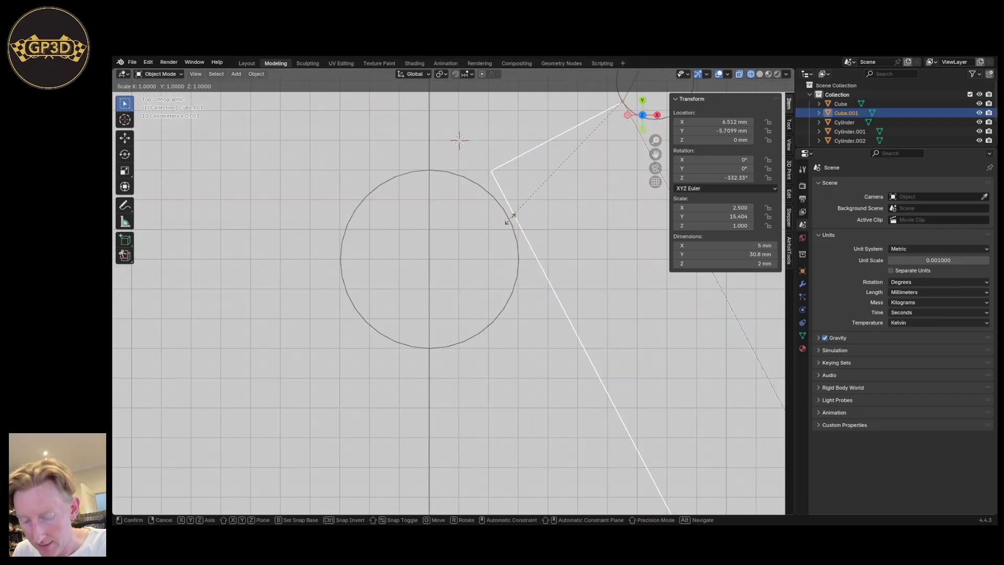
key(x)
key(x)
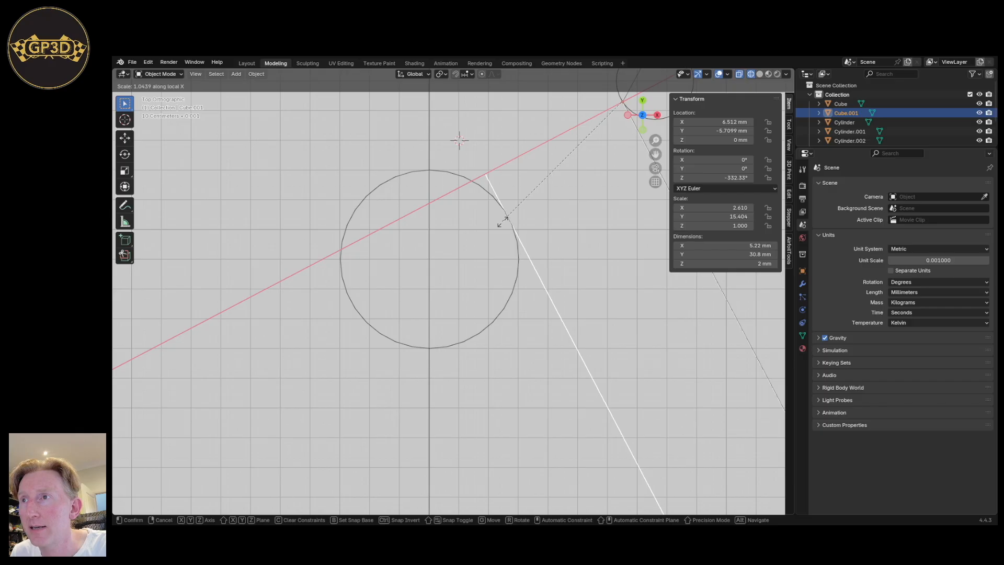
click(502, 222)
In Edit Mode on the lower 6 mm cylinder inside the Cube, select its lowest outline vertices and snap the 3D cursor to them.
scroll(579, 286, down, 6)
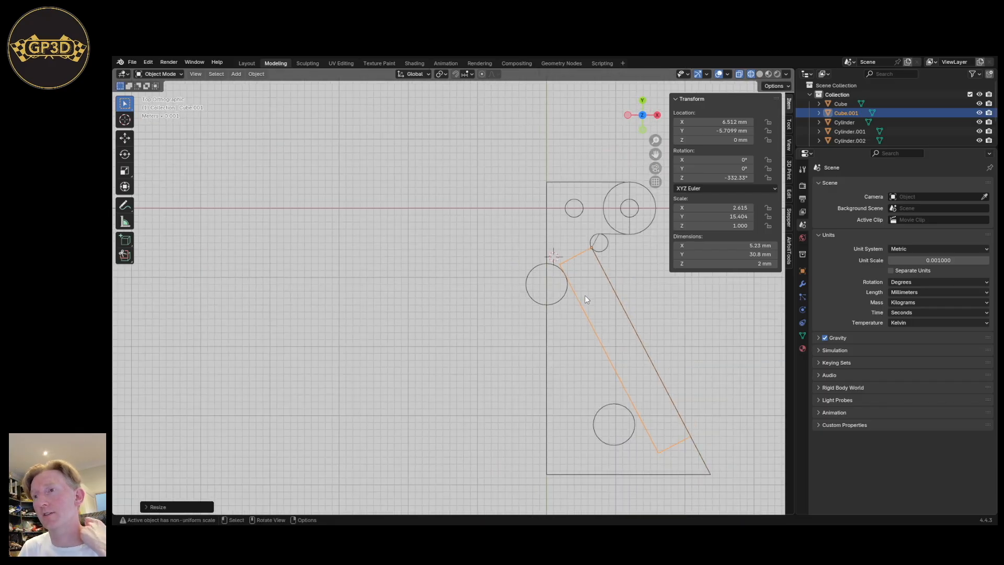
shift+middle_drag(664, 421, 591, 300)
scroll(591, 300, up, 1)
scroll(590, 304, up, 2)
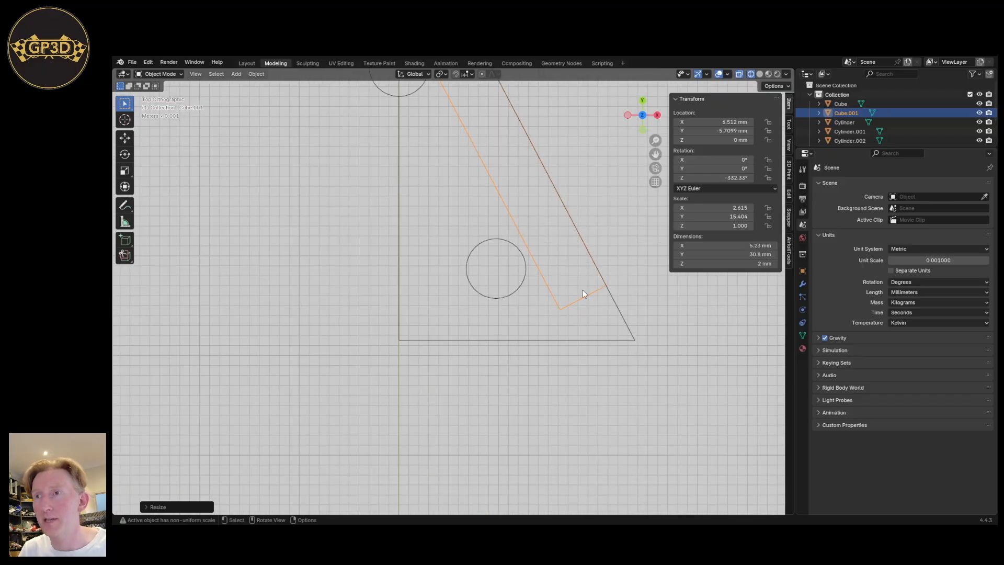
click(526, 278)
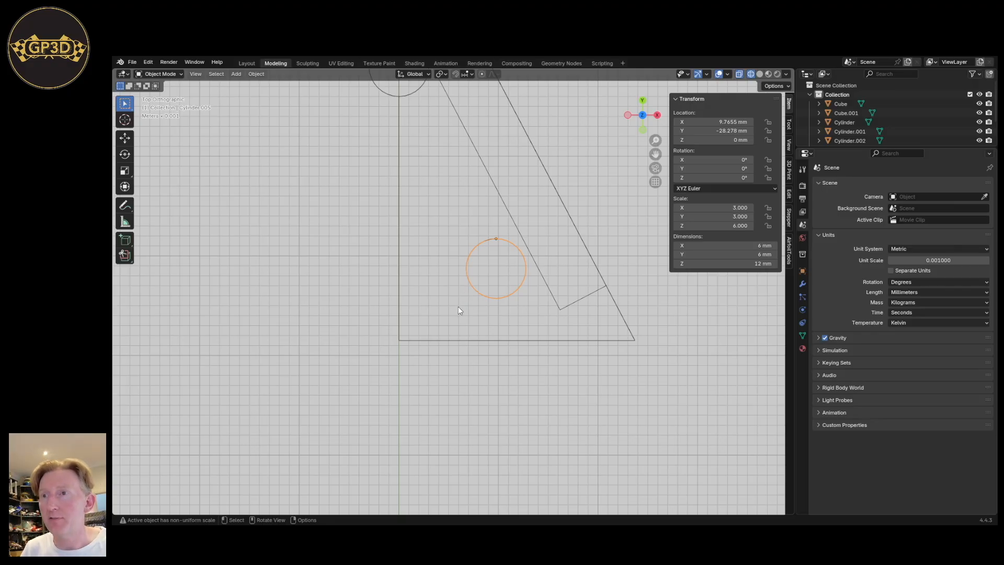
key(Tab)
scroll(494, 309, up, 3)
shift+click(495, 282)
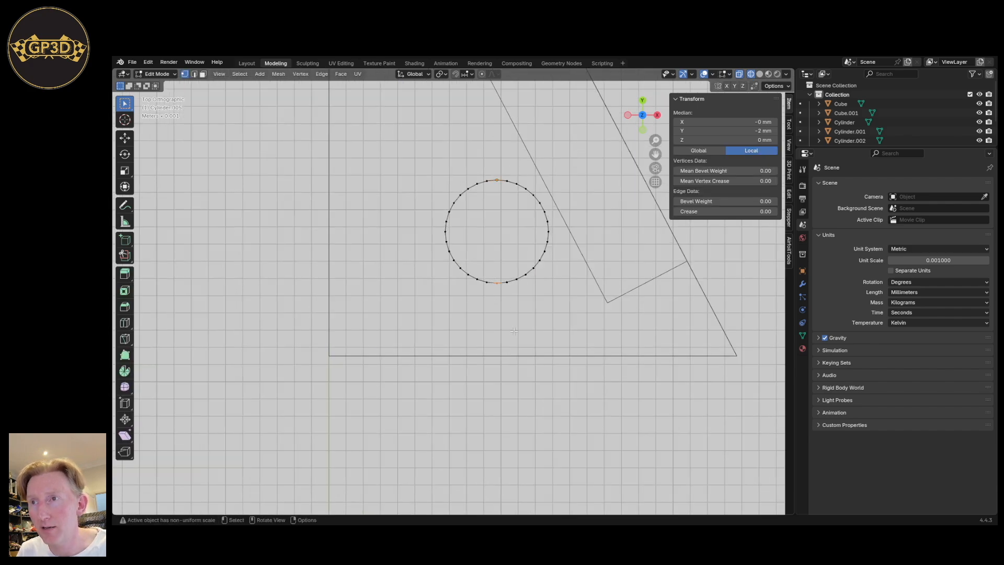
key(shift+s)
click(497, 404)
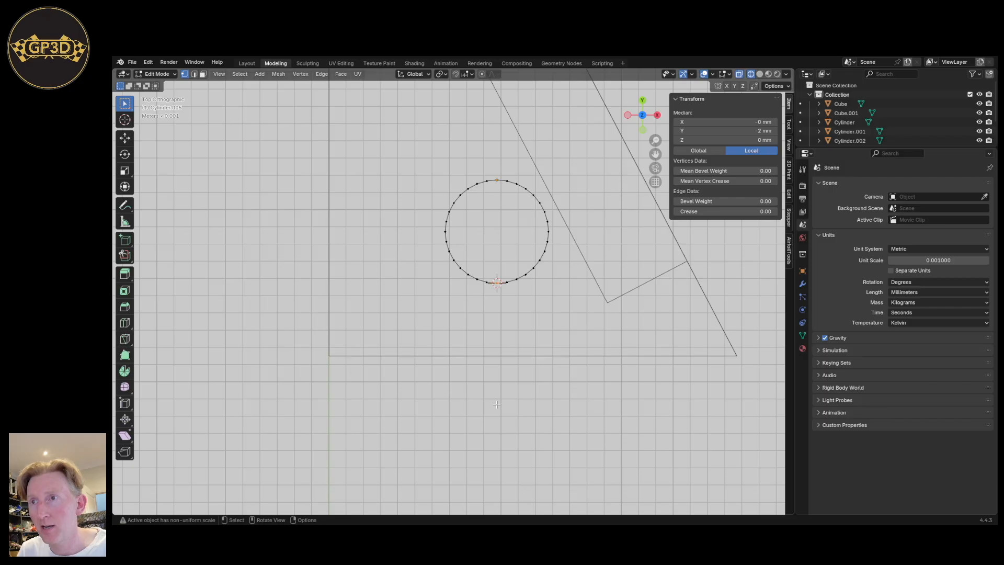
Return to Object Mode and set the lower cylinder's origin to the 3D cursor.
key(Tab)
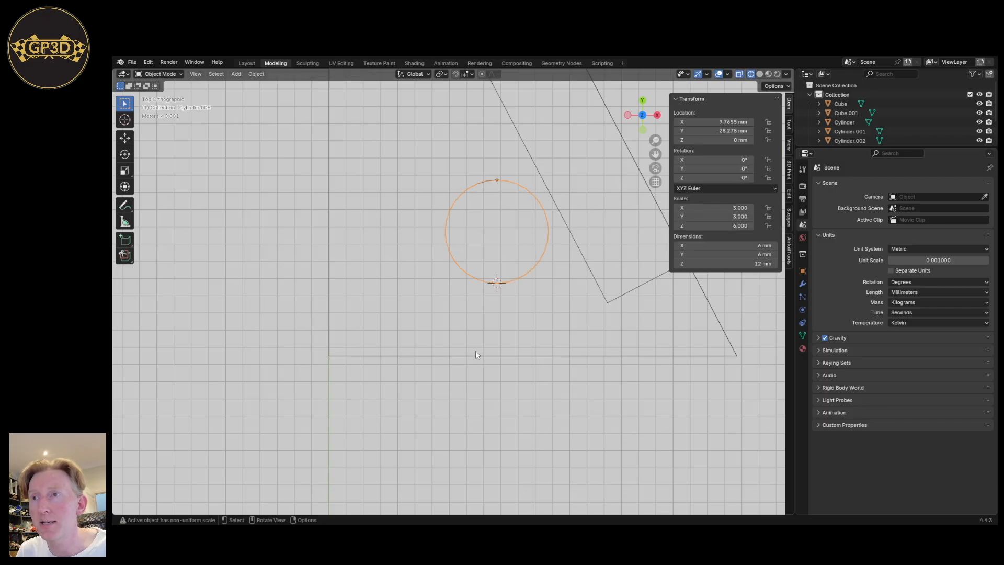
click(256, 73)
mouse_move(301, 103)
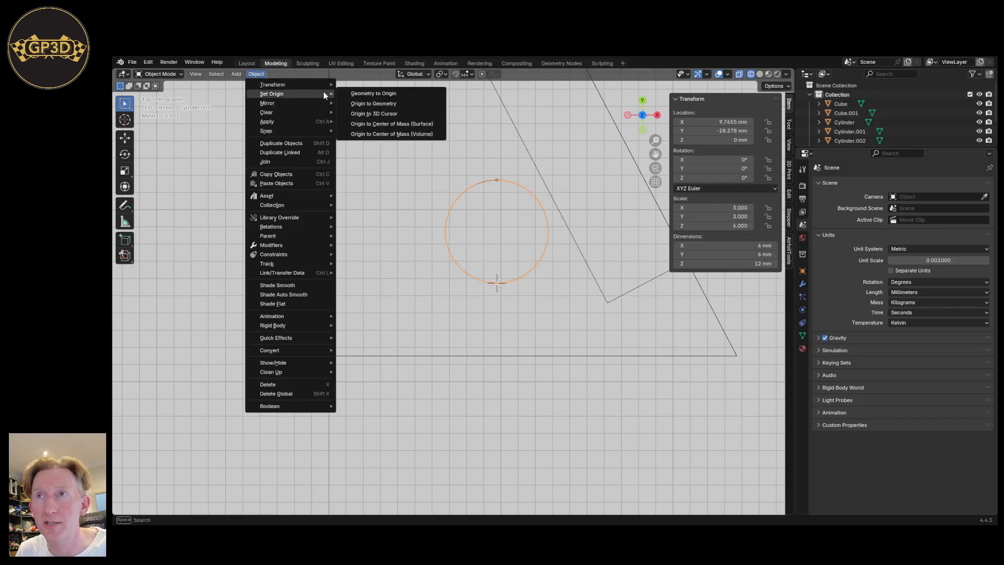
click(374, 110)
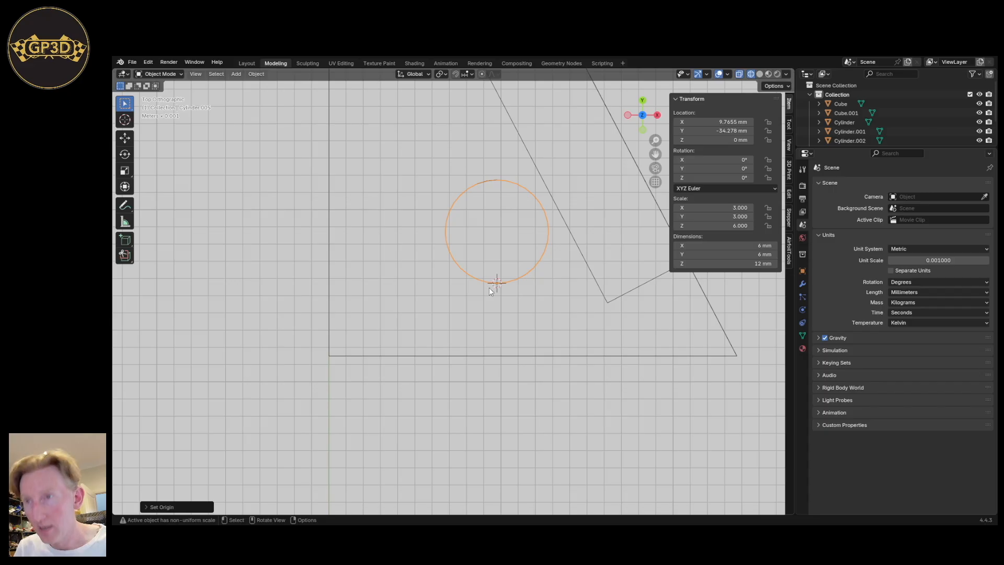
Move the lower cylinder down along global Y until the lowest point of its outline meets the Cube's bottom edge.
key(g)
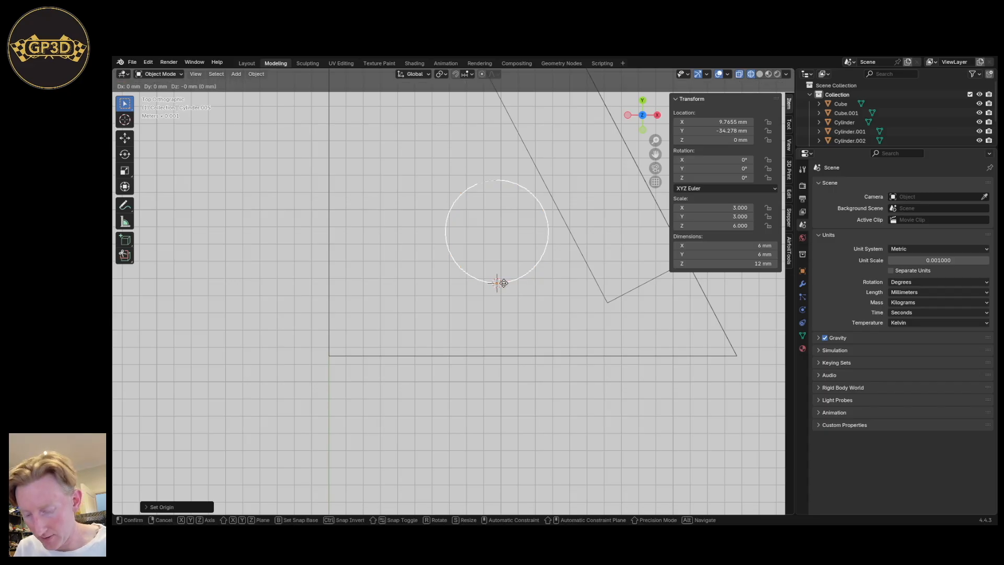
key(y)
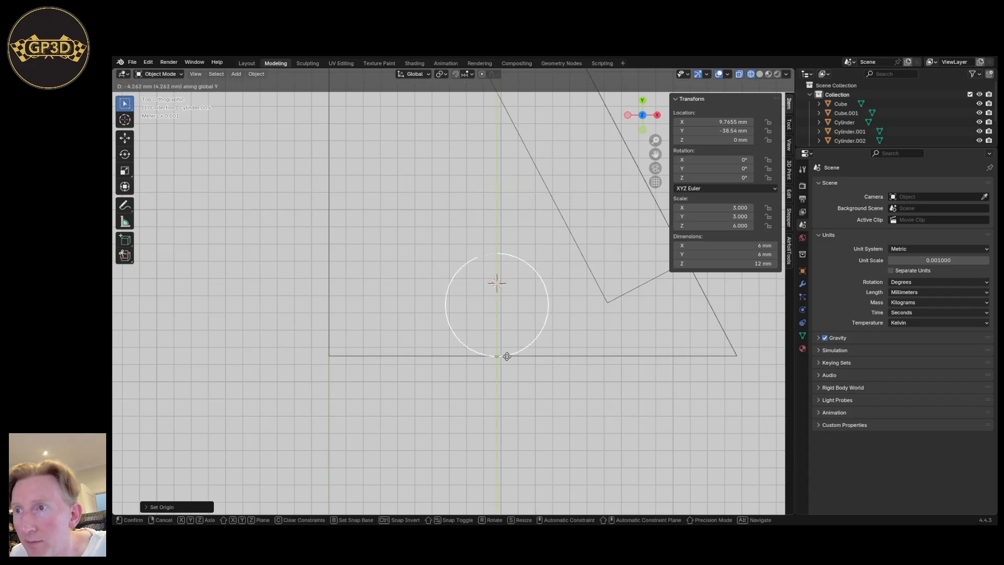
click(510, 356)
scroll(501, 362, up, 10)
scroll(548, 389, down, 3)
scroll(522, 329, up, 5)
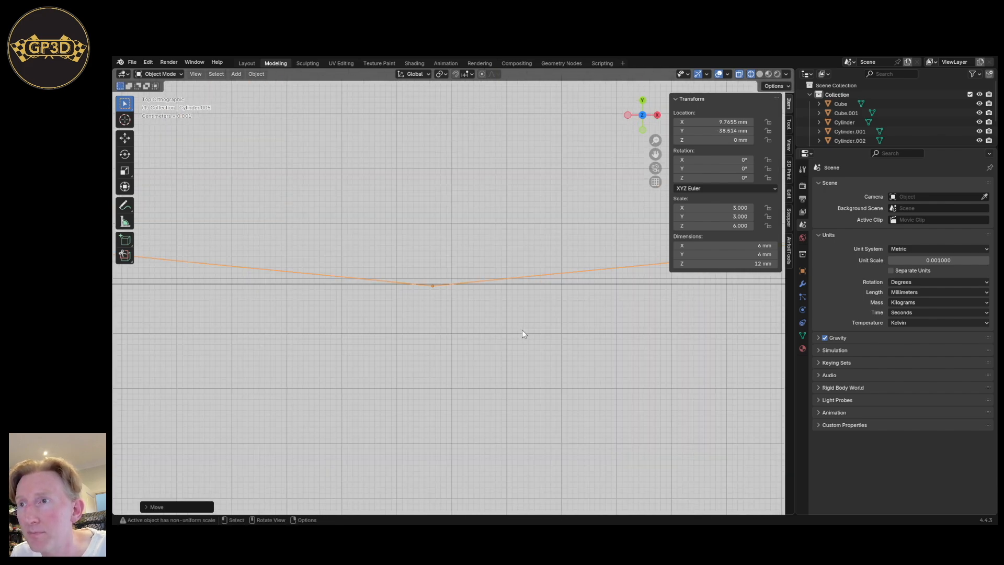
key(g)
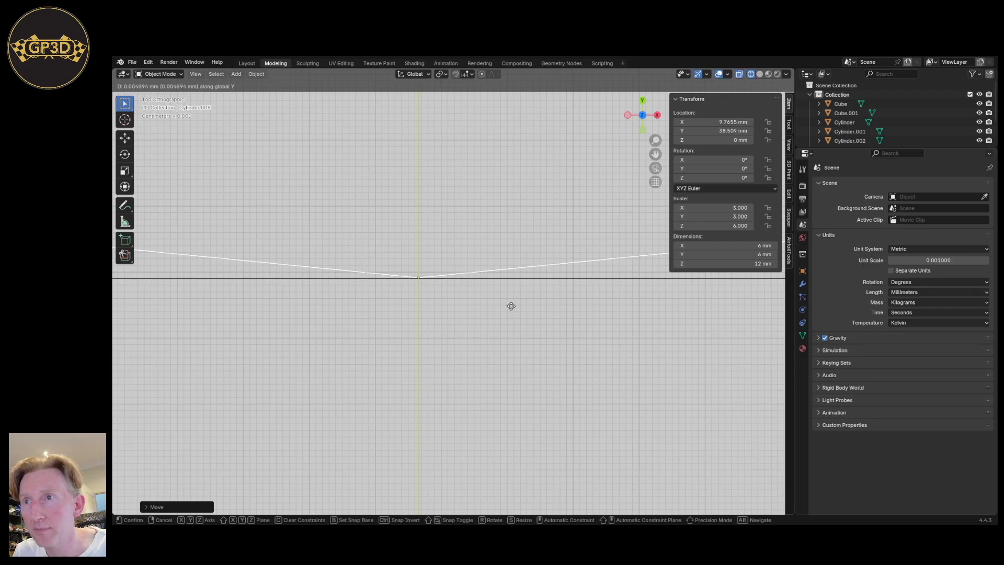
click(510, 306)
Set the lower cylinder's Y location to -38.5 mm.
scroll(424, 334, down, 20)
shift+middle_drag(425, 335, 481, 336)
click(737, 131)
drag(692, 131, 766, 141)
key(BackSpace)
key(Return)
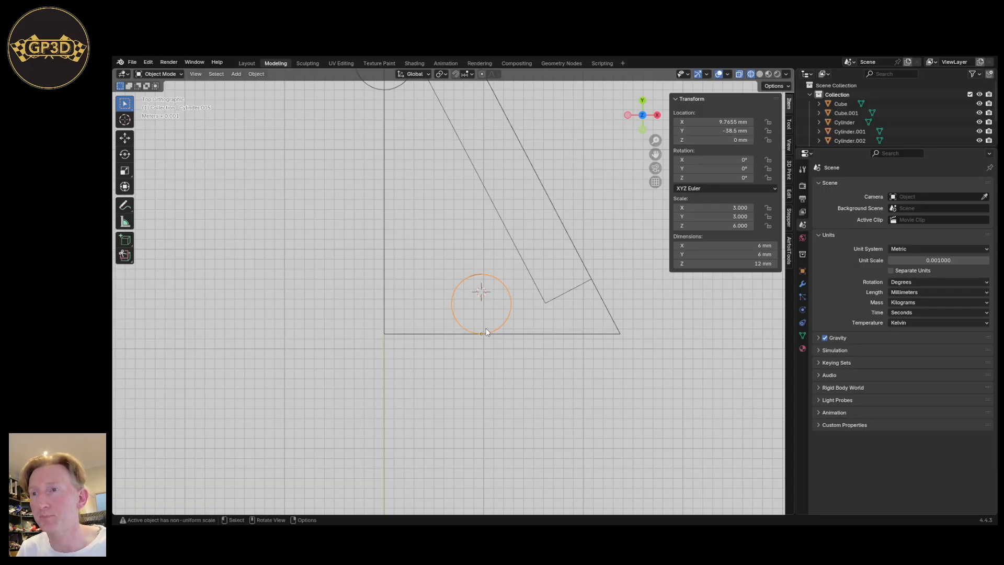
Move the lower cylinder up 5 mm along global Y from the Cube's bottom edge.
key(g)
text(y)
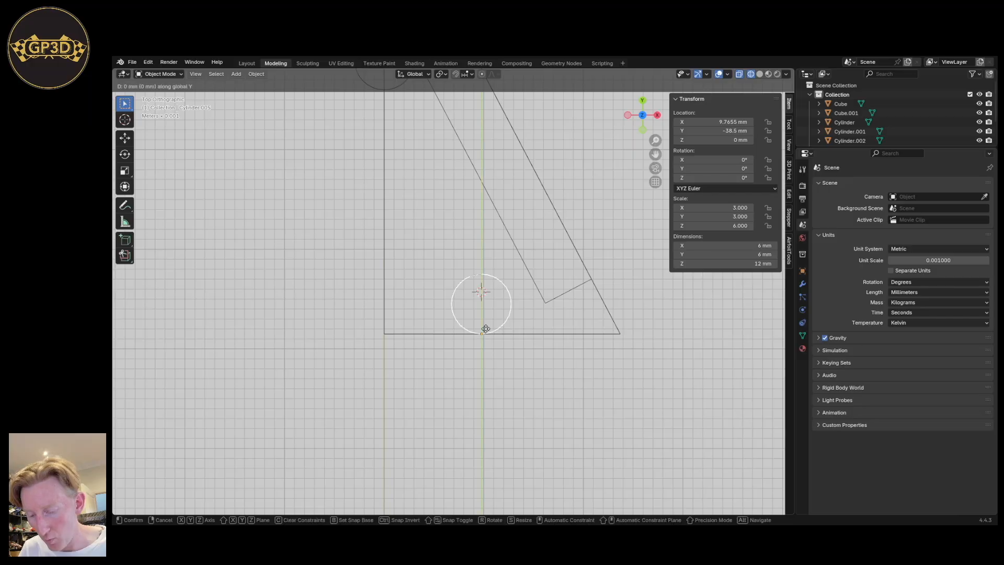
text(54)
key(BackSpace)
key(BackSpace)
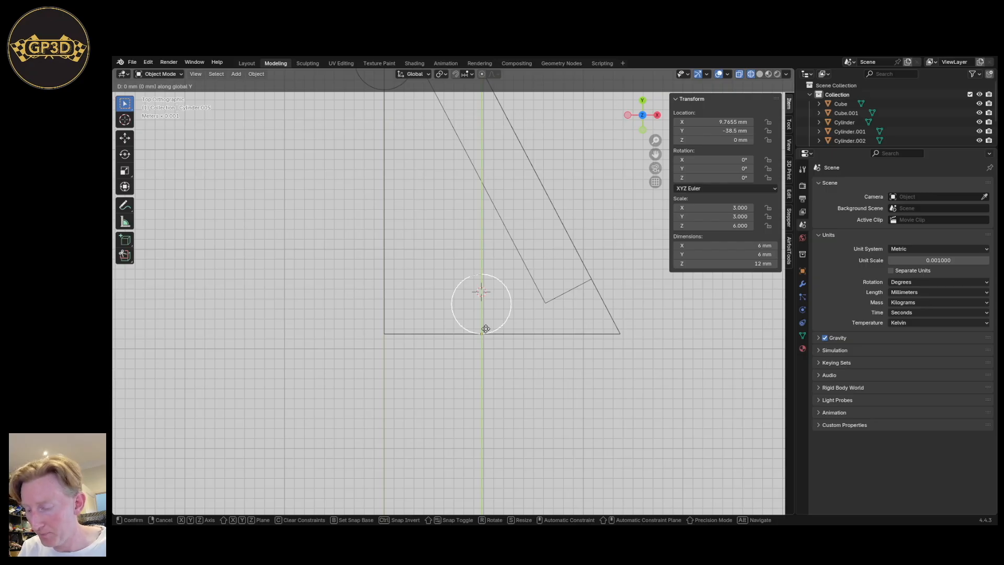
text(5)
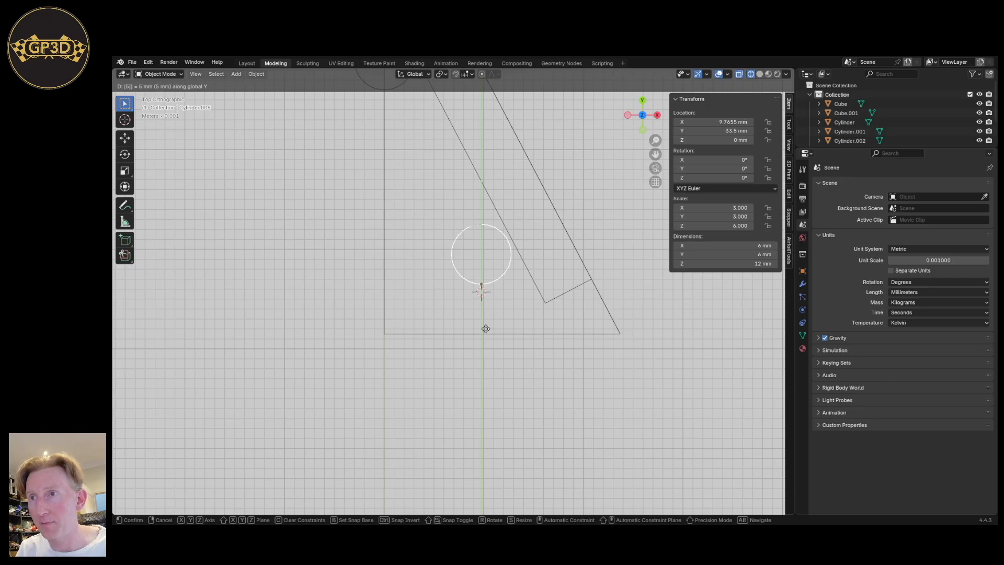
key(Return)
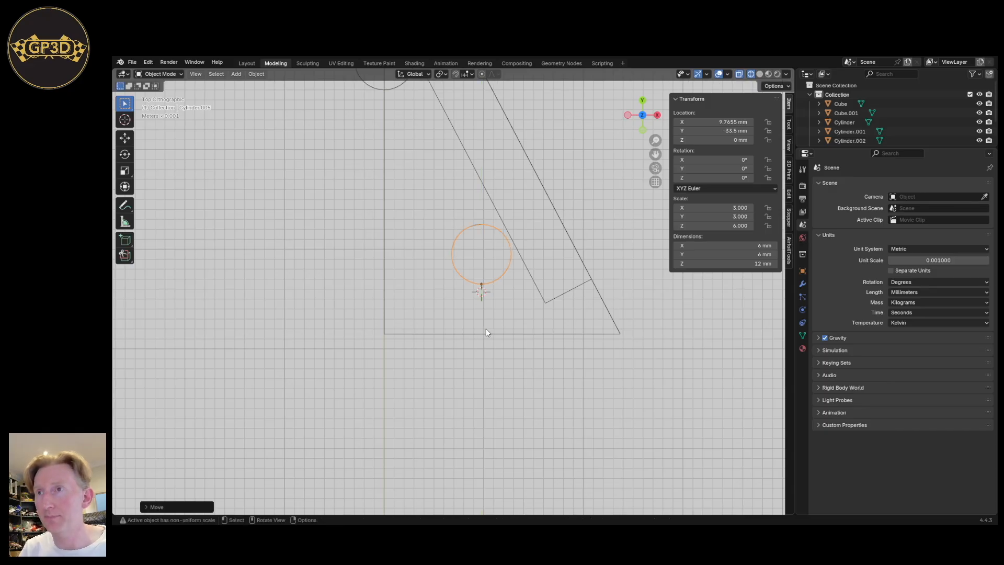
Move the lower cylinder along global X toward the inner side of the narrow cube.
scroll(453, 341, down, 2)
scroll(454, 339, up, 3)
shift+middle_drag(481, 95, 461, 177)
scroll(500, 340, up, 2)
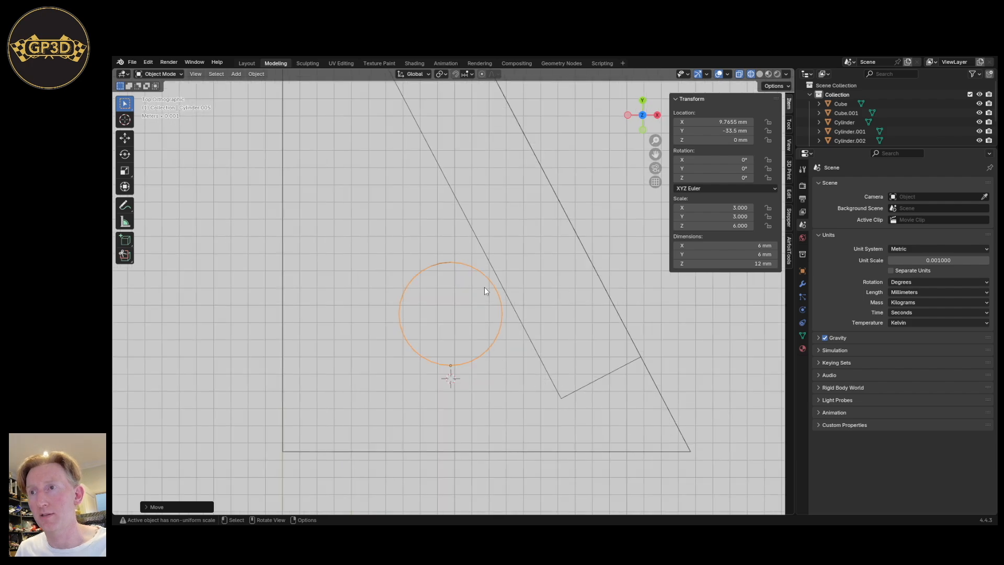
click(523, 327)
click(501, 328)
key(g)
key(x)
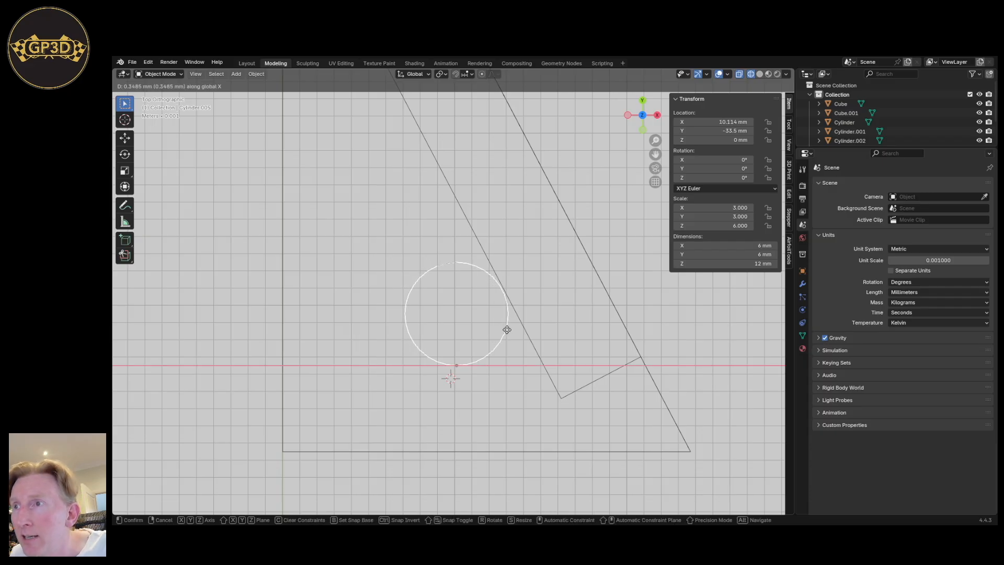
click(508, 331)
Fine-tune the lower cylinder's X location to about 10.24 mm so its outline just touches the narrow cube's inner side.
scroll(508, 330, up, 3)
scroll(506, 328, up, 4)
shift+middle_drag(528, 206, 526, 327)
scroll(526, 328, up, 5)
key(g)
key(x)
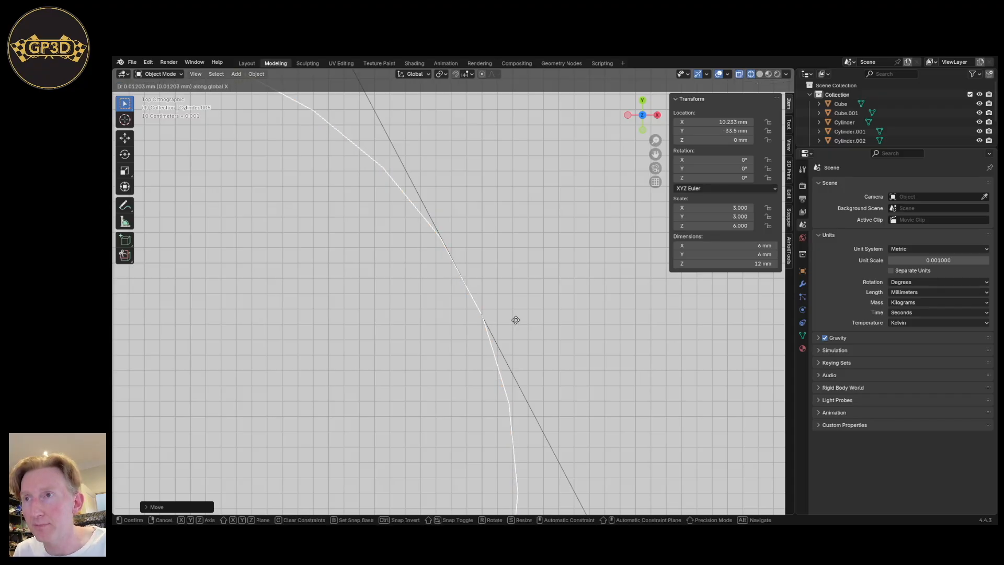
click(516, 321)
scroll(503, 428, down, 8)
shift+middle_drag(528, 461, 557, 391)
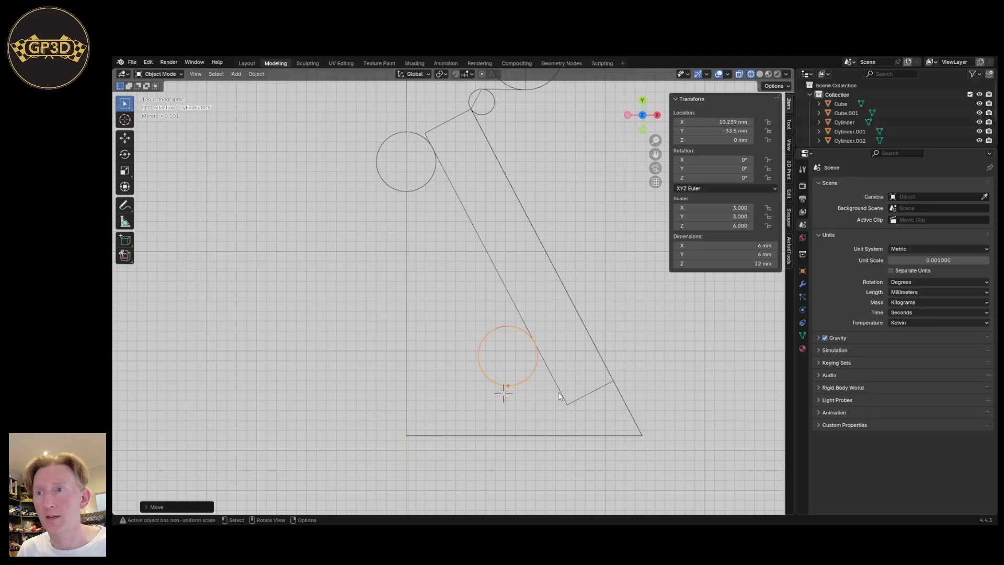
Duplicate the narrow cube and place the copy against the original's inner side, keeping the move in the XY plane.
click(472, 217)
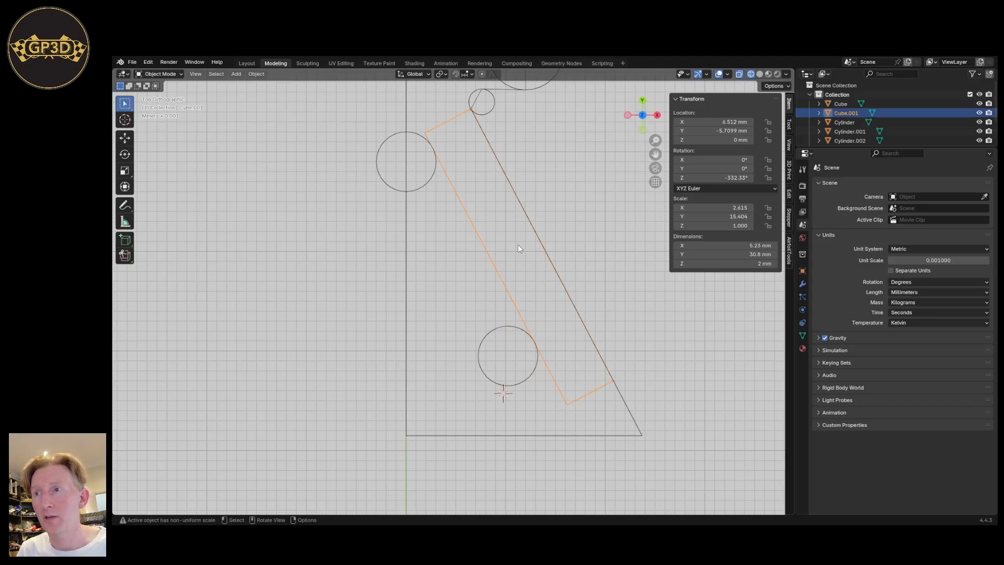
scroll(463, 287, down, 2)
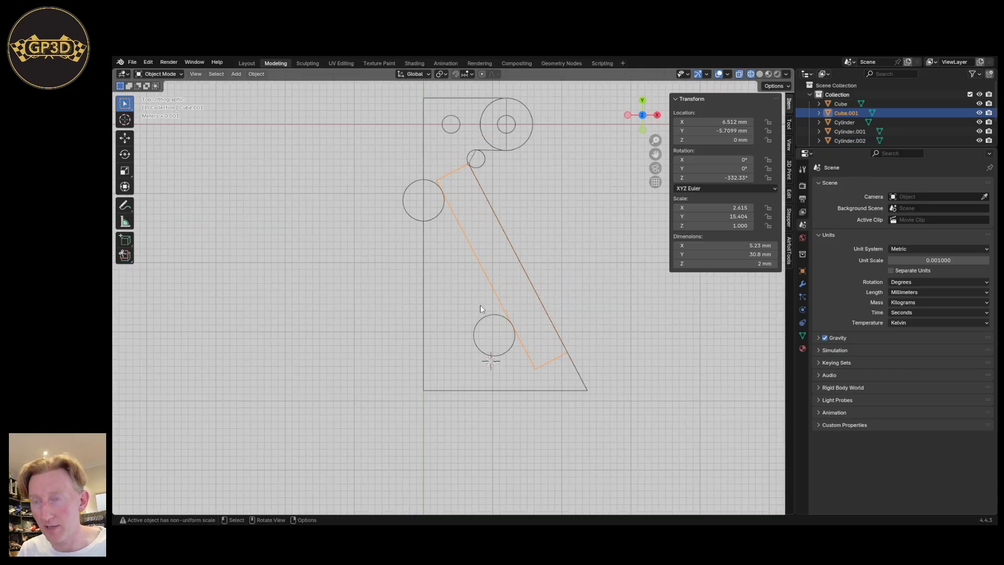
key(shift+d)
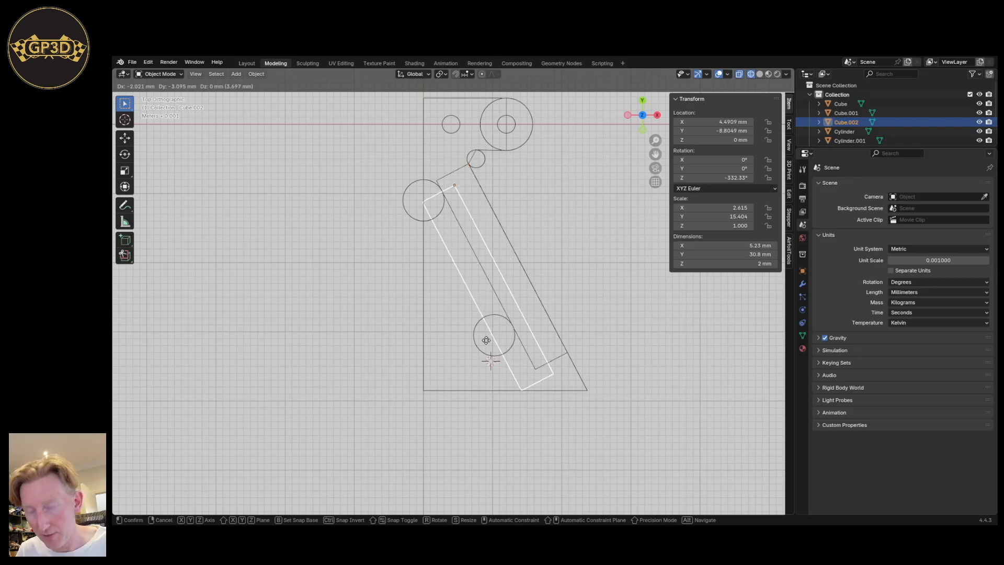
key(shift+z)
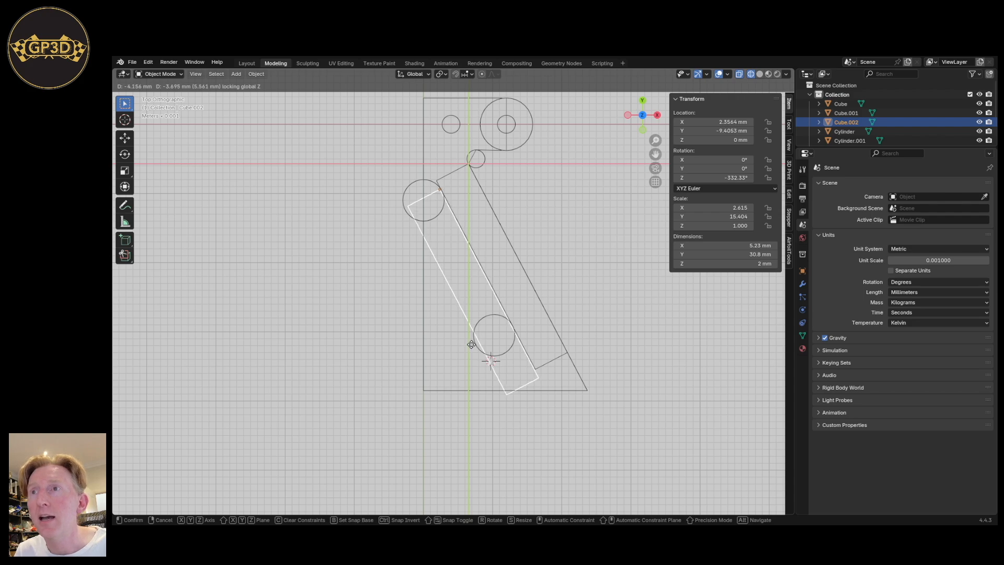
click(472, 344)
Adjust the duplicate in the XY plane to about X 2.51, Y -9.34 mm so its origin corner meets the upper circle's tangent point.
scroll(497, 366, up, 10)
shift+middle_drag(497, 326, 511, 508)
scroll(523, 497, up, 8)
scroll(528, 490, up, 1)
shift+middle_drag(499, 296, 542, 449)
scroll(497, 355, up, 2)
shift+middle_drag(450, 280, 470, 343)
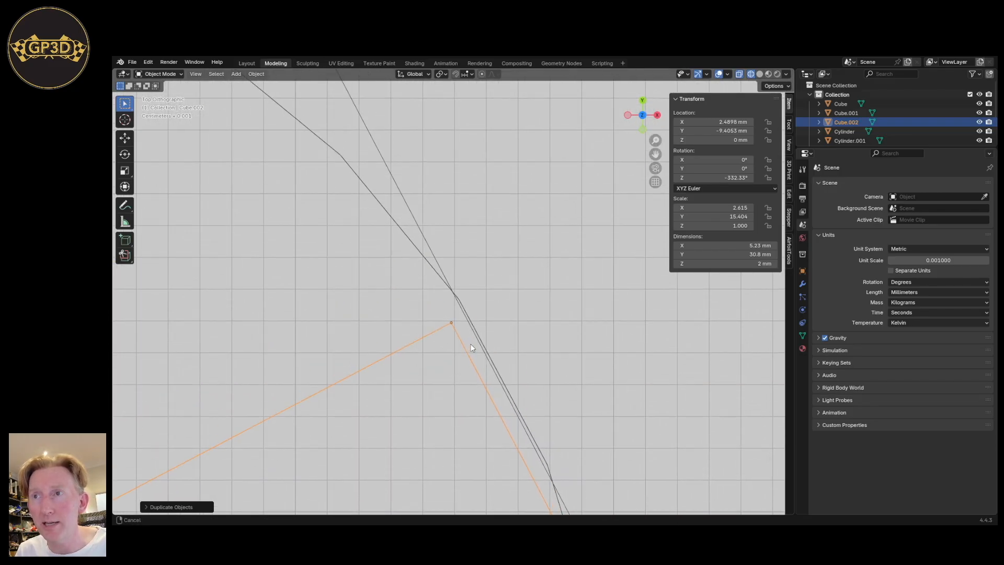
key(g)
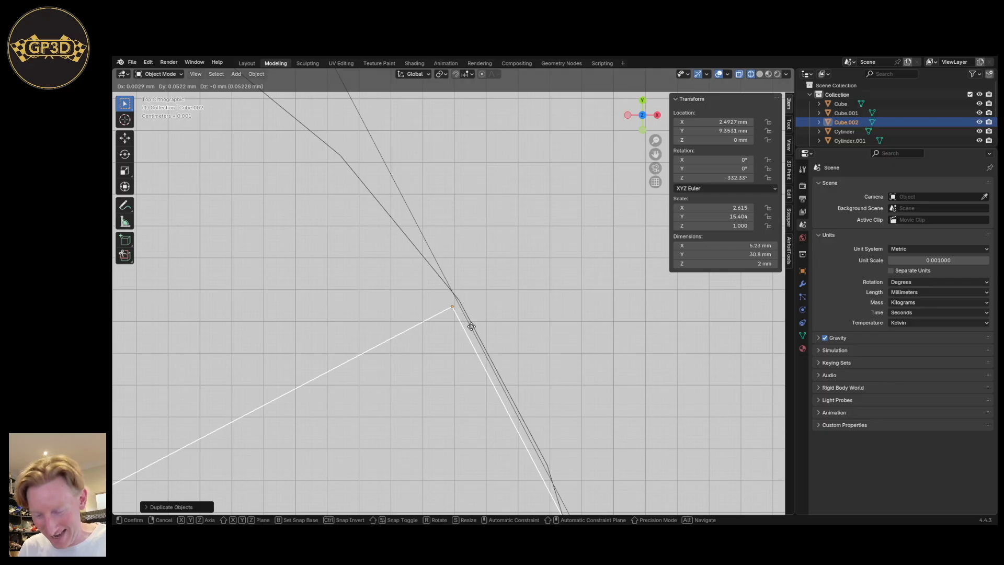
key(shift+z)
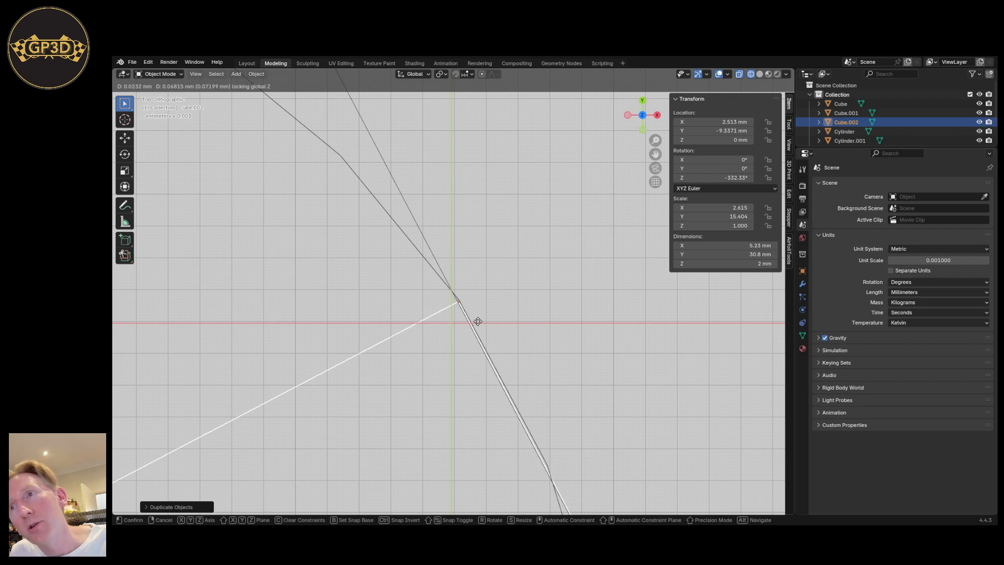
click(478, 322)
scroll(464, 354, down, 5)
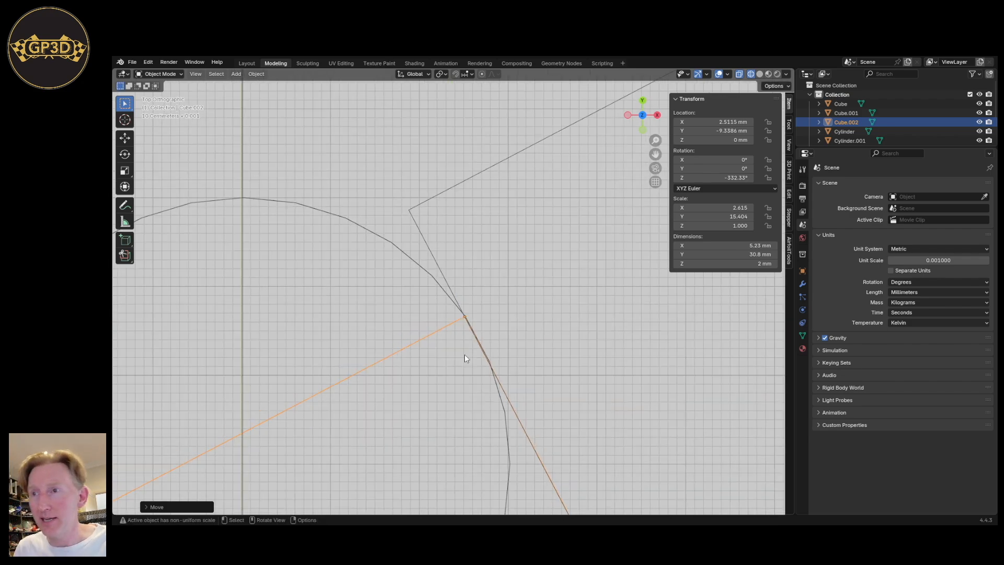
Scale the duplicate along its local Y to about 22.3 mm long so its lower corner ends at the lower circle's tangent point.
scroll(462, 375, down, 5)
shift+middle_drag(535, 397, 503, 230)
scroll(494, 326, up, 4)
scroll(570, 424, down, 2)
shift+middle_drag(570, 423, 553, 347)
scroll(528, 349, up, 3)
scroll(528, 349, up, 1)
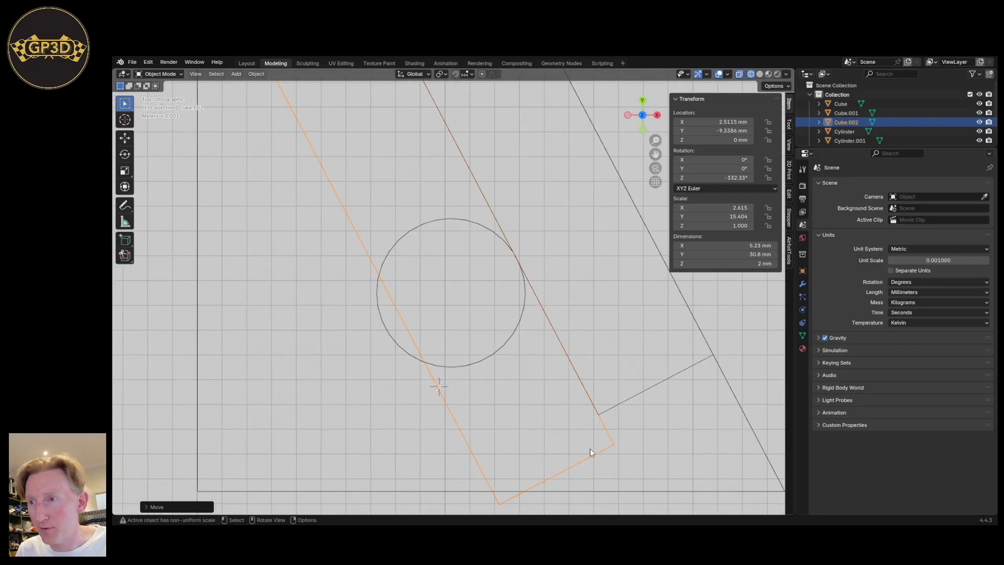
key(s)
key(y)
key(y)
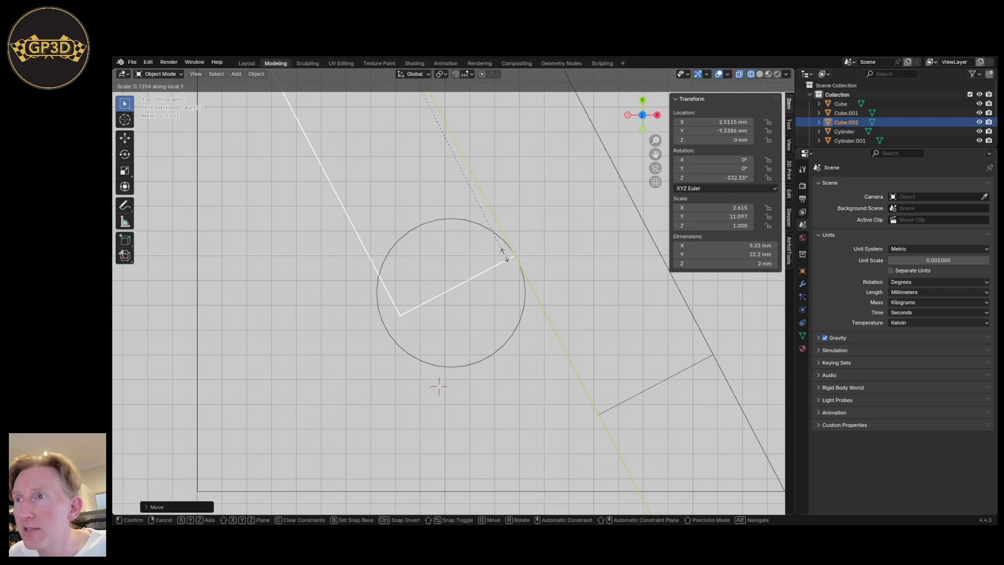
click(508, 259)
Examine up close and in perspective how the duplicate's lower corner meets the lower cylinder's outline.
scroll(524, 246, up, 4)
scroll(525, 246, up, 11)
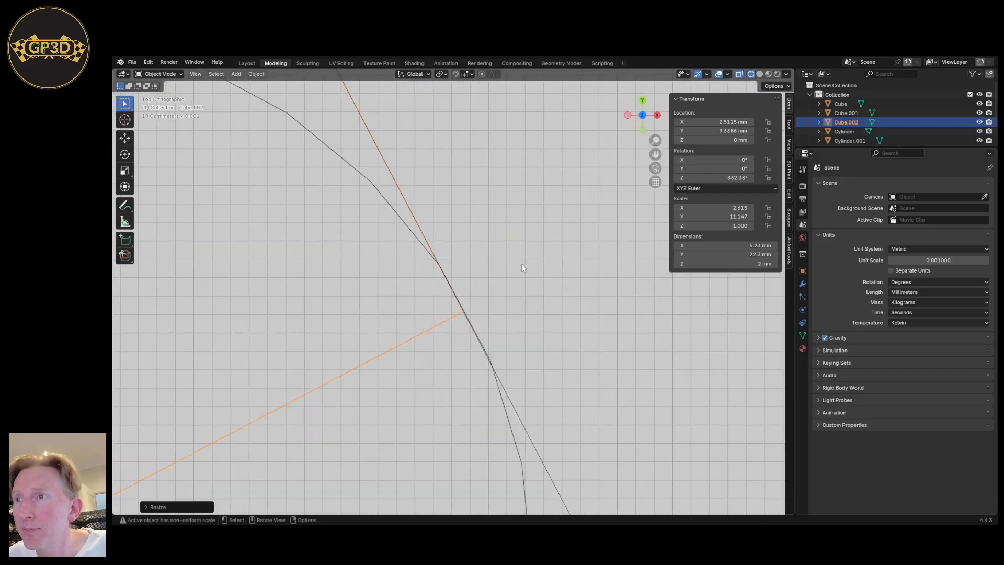
shift+middle_drag(415, 353, 527, 356)
scroll(475, 321, up, 3)
click(529, 359)
scroll(519, 376, down, 6)
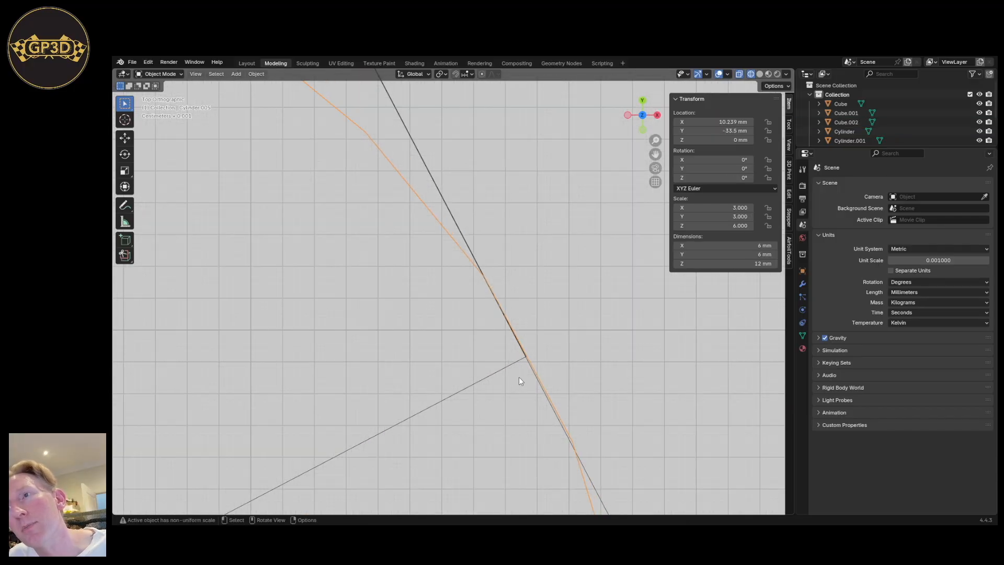
scroll(515, 391, up, 7)
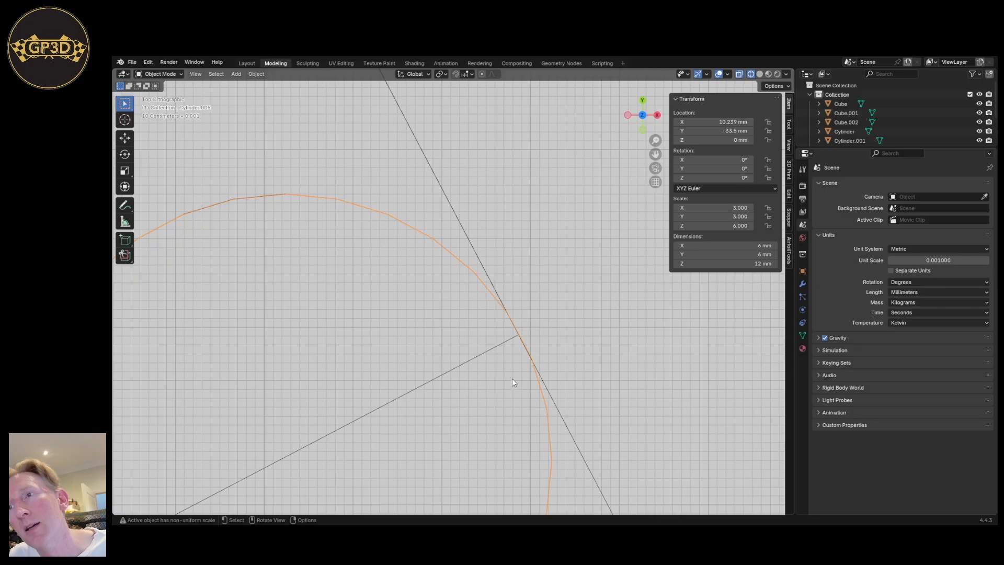
scroll(512, 332, up, 4)
click(507, 300)
scroll(507, 297, up, 3)
scroll(507, 296, down, 8)
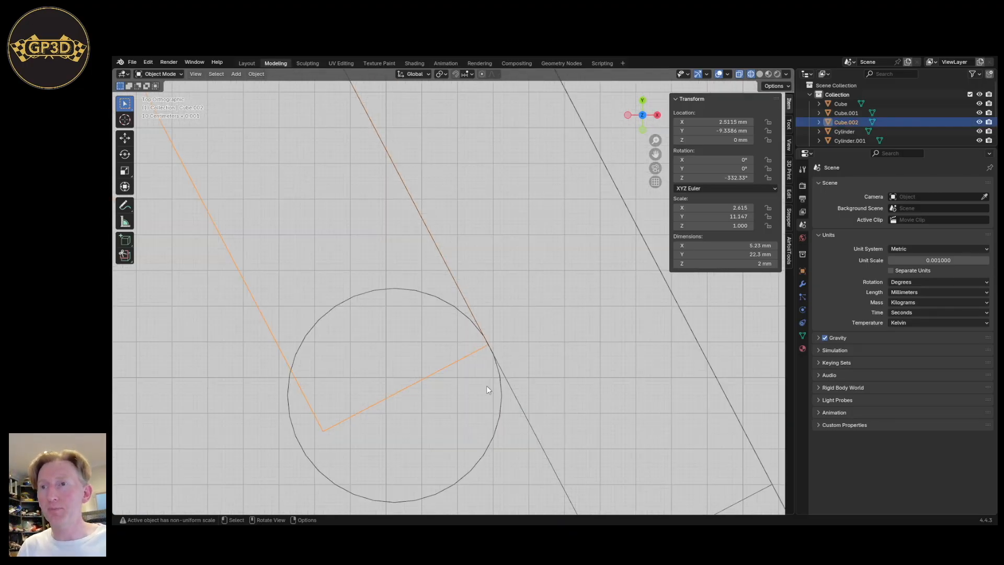
shift+middle_drag(459, 410, 500, 349)
scroll(494, 354, up, 4)
scroll(496, 432, down, 4)
shift+middle_drag(504, 419, 520, 387)
middle_drag(450, 396, 447, 290)
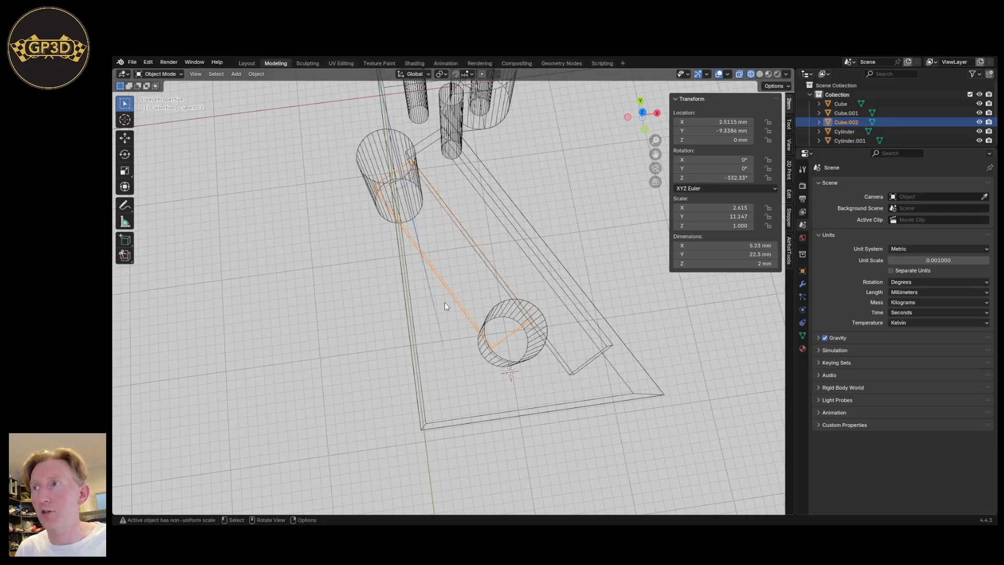
middle_drag(458, 287, 476, 350)
scroll(473, 365, up, 3)
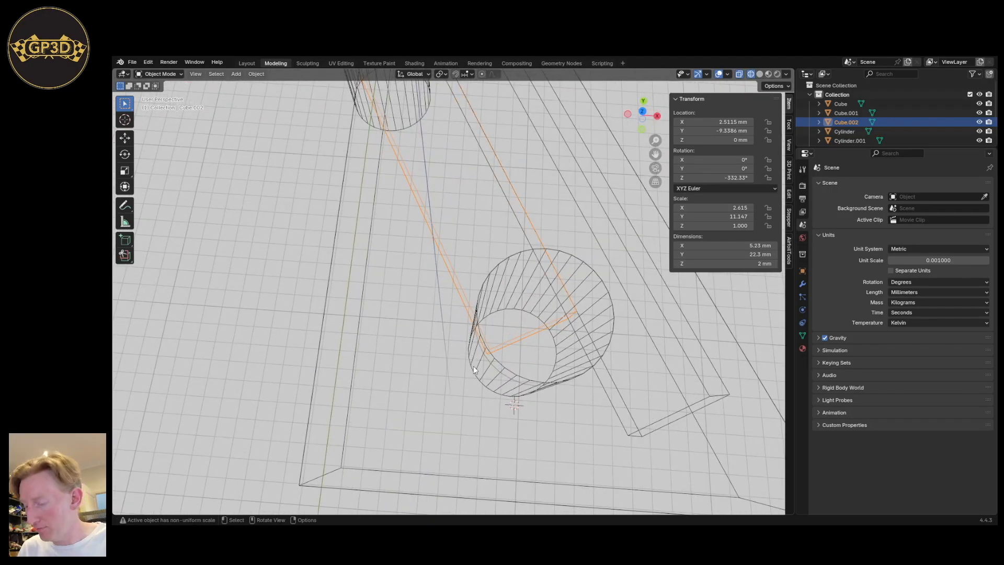
In top view, move the duplicate's selected lower corner vertices in the XY plane to the lower circle's bottommost point.
key(KP_7)
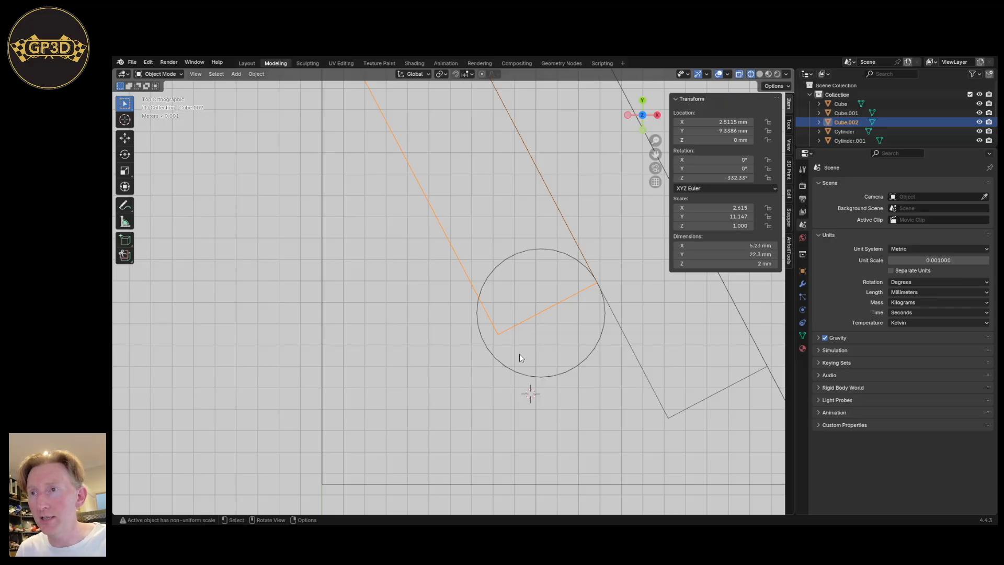
key(Tab)
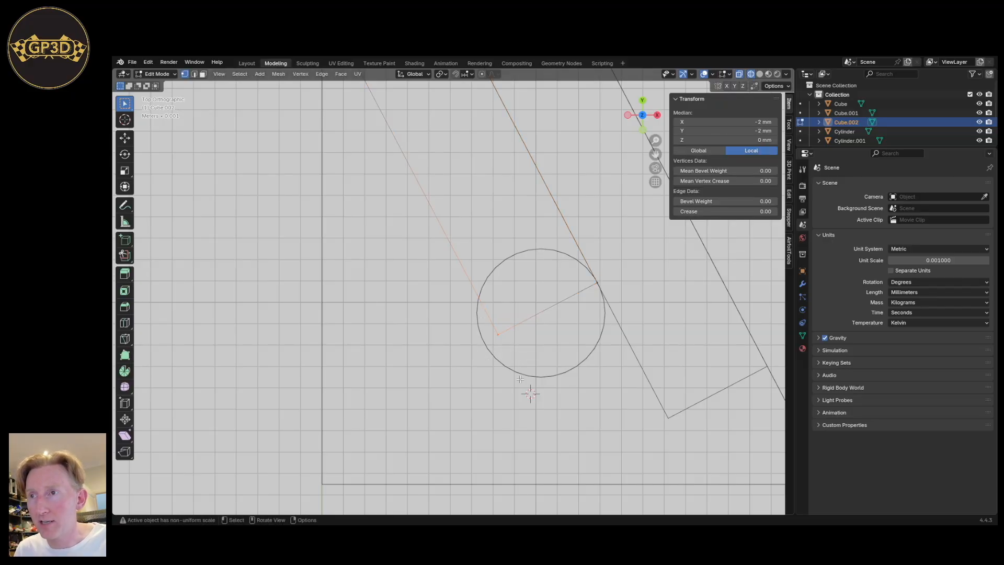
key(g)
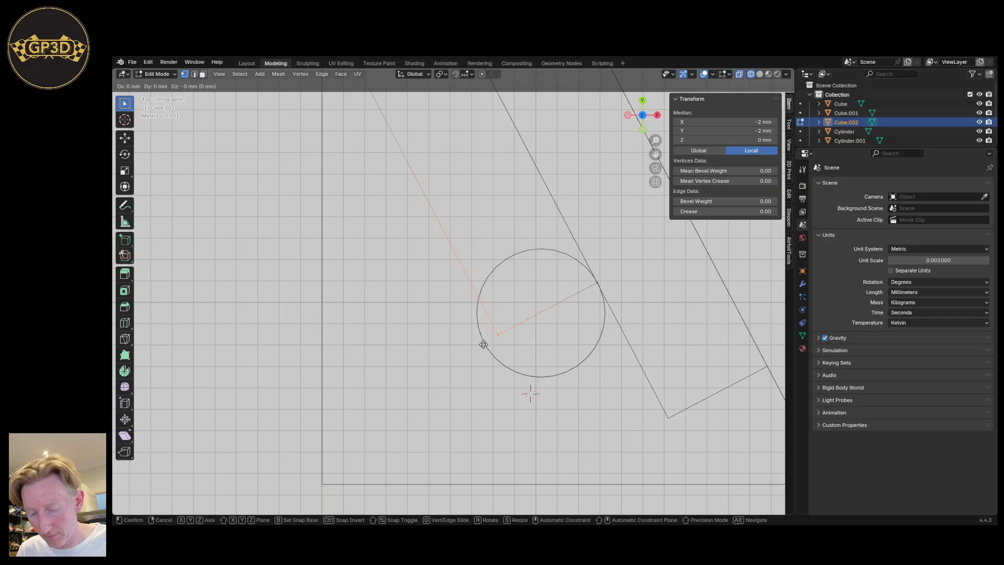
key(shift+z)
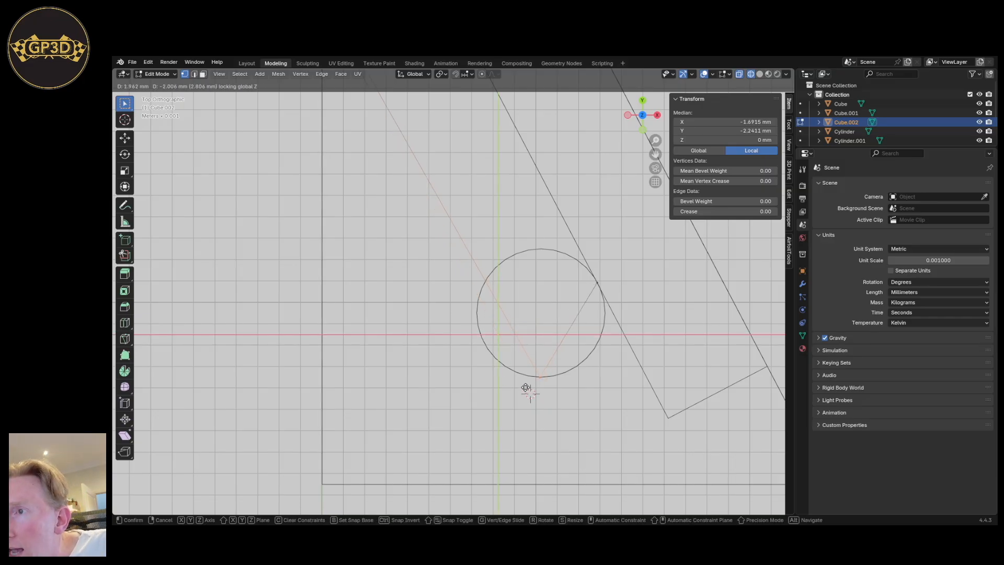
click(527, 388)
Fine-tune the same corner vertices in the XY plane to local X about -1.674, Y about -2.241 mm, on the circle's lowest vertex.
scroll(528, 389, up, 8)
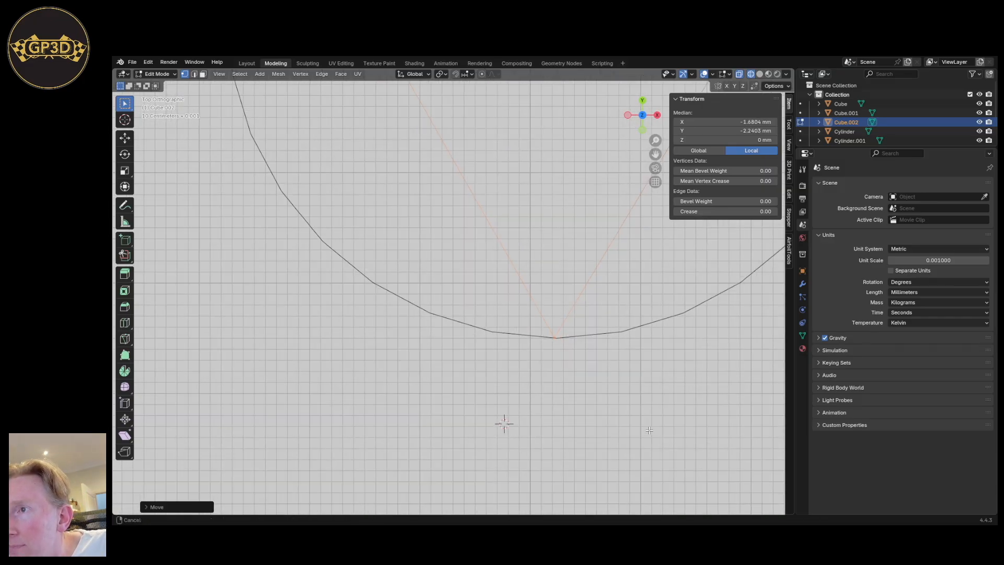
scroll(629, 434, up, 6)
shift+middle_drag(319, 100, 508, 358)
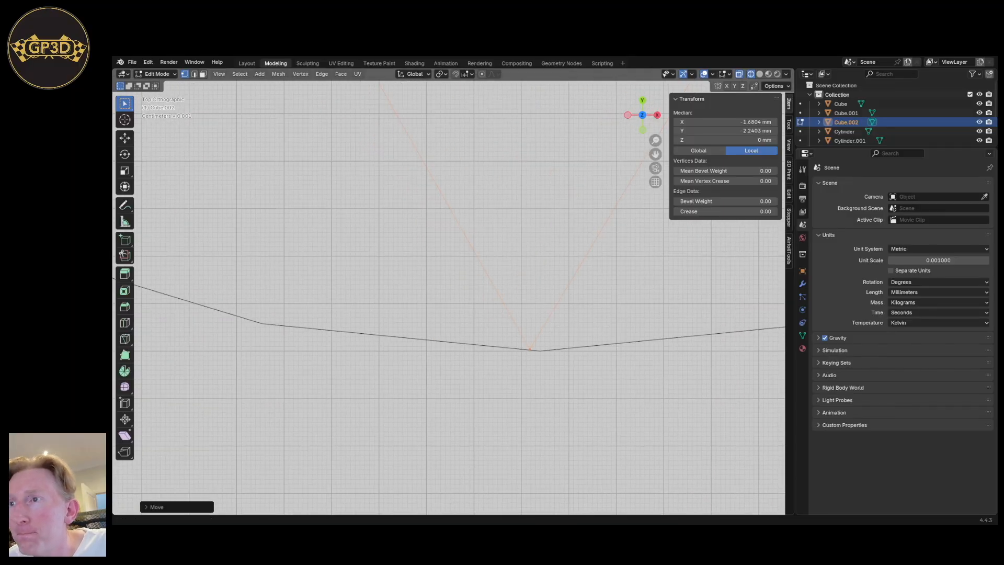
scroll(533, 350, up, 8)
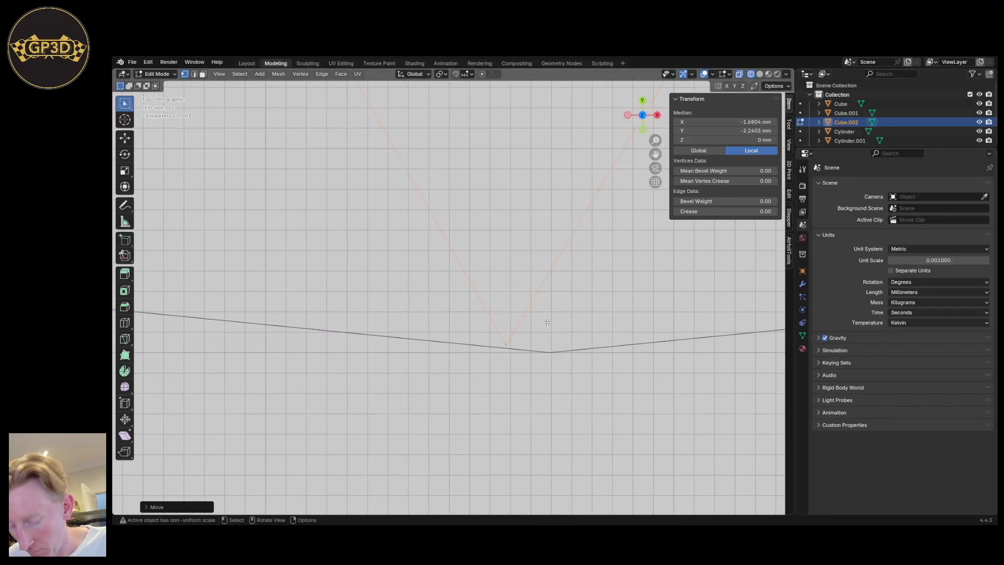
key(g)
key(shift+z)
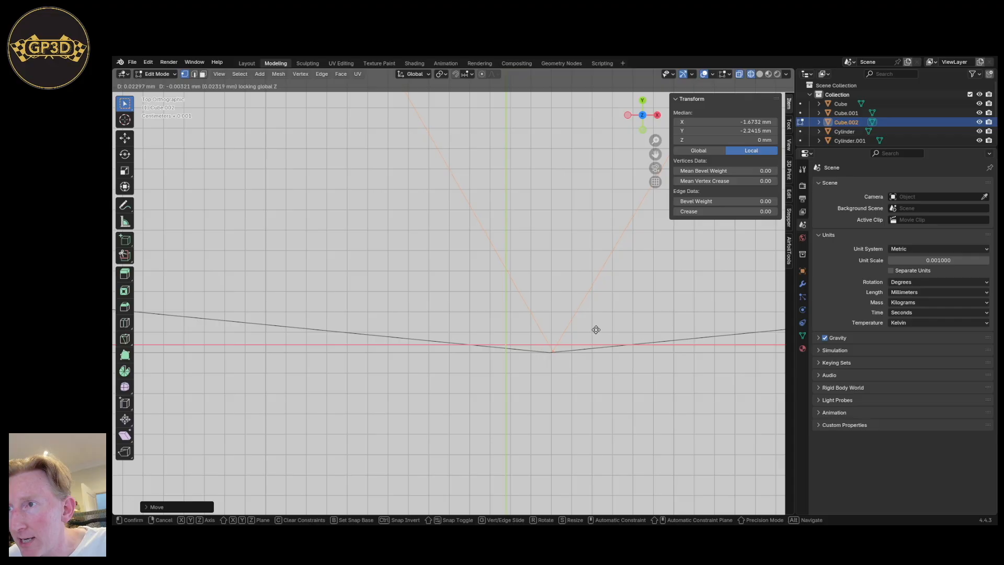
click(594, 329)
Select the duplicate's long outer edges running between the two 6 mm circles and subdivide them.
scroll(575, 346, down, 8)
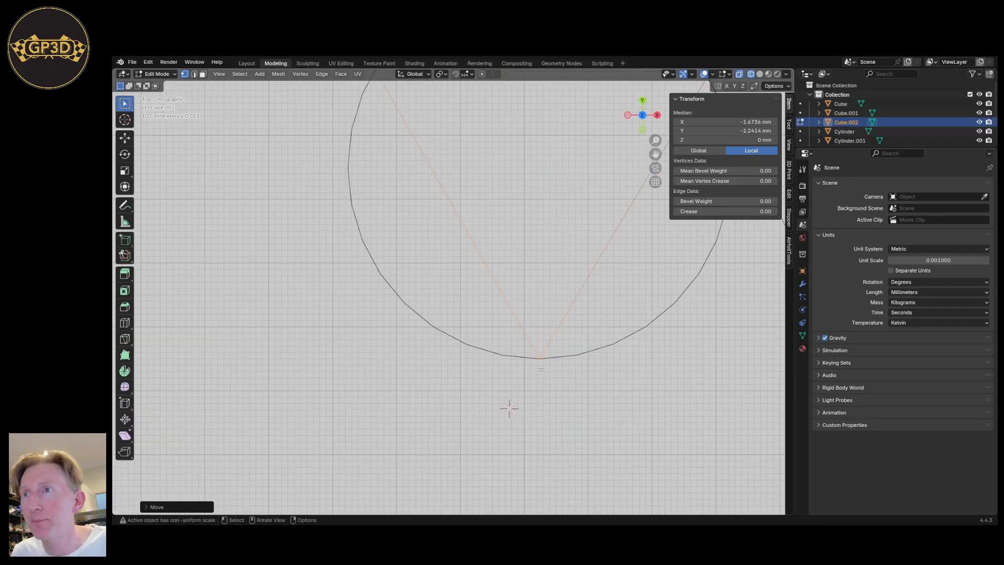
scroll(524, 360, down, 6)
shift+middle_drag(524, 361, 562, 368)
scroll(541, 331, up, 2)
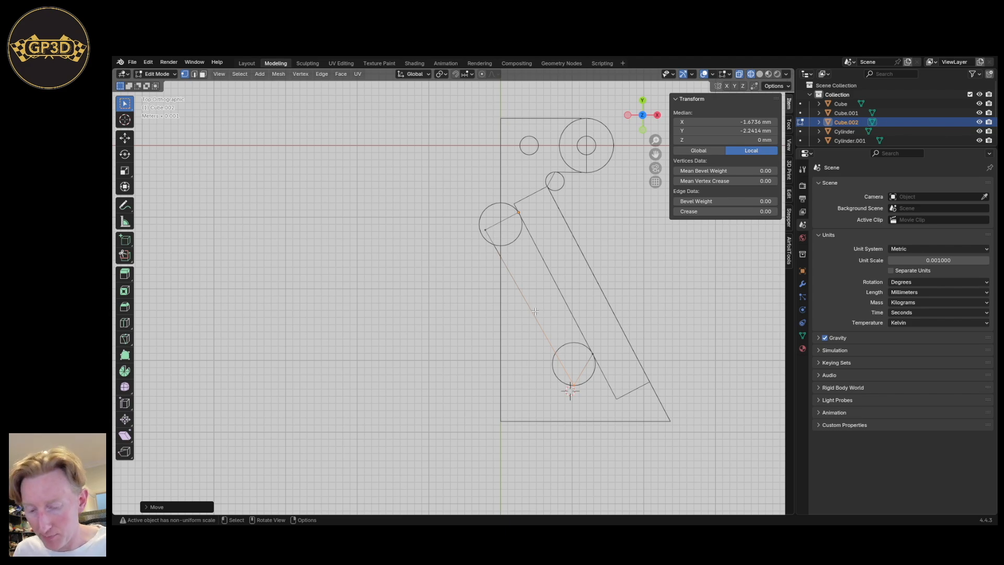
key(2)
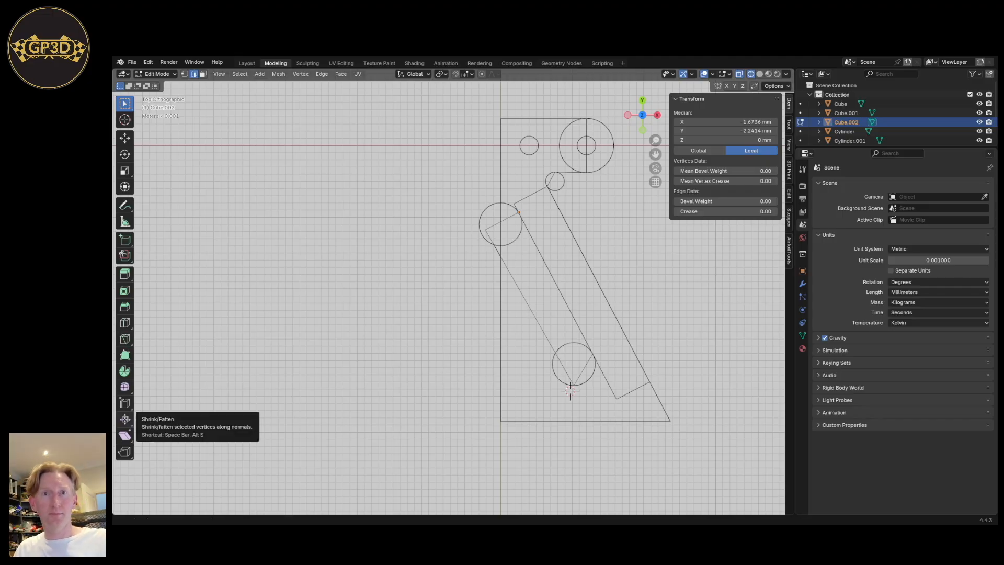
scroll(528, 336, up, 1)
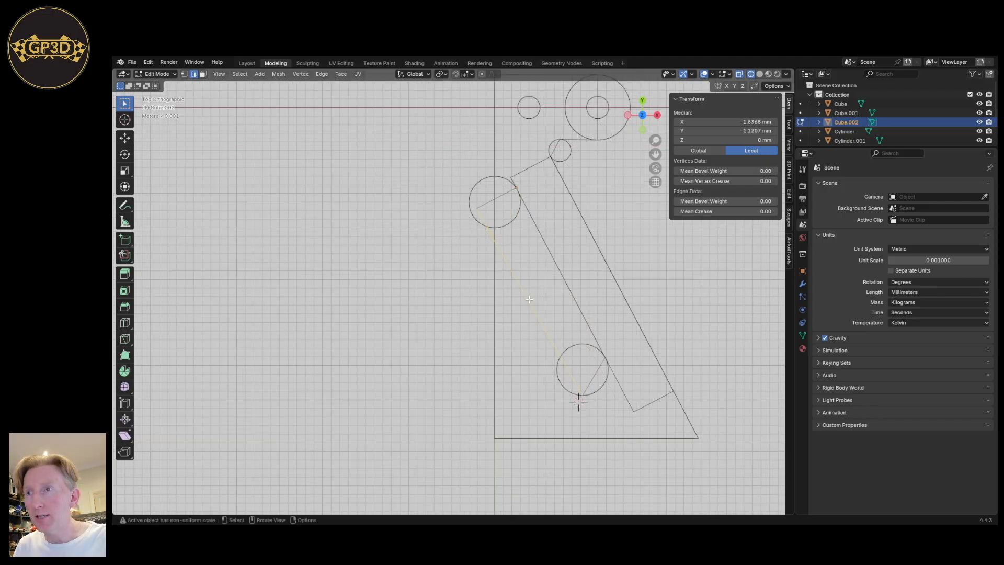
right_click(530, 299)
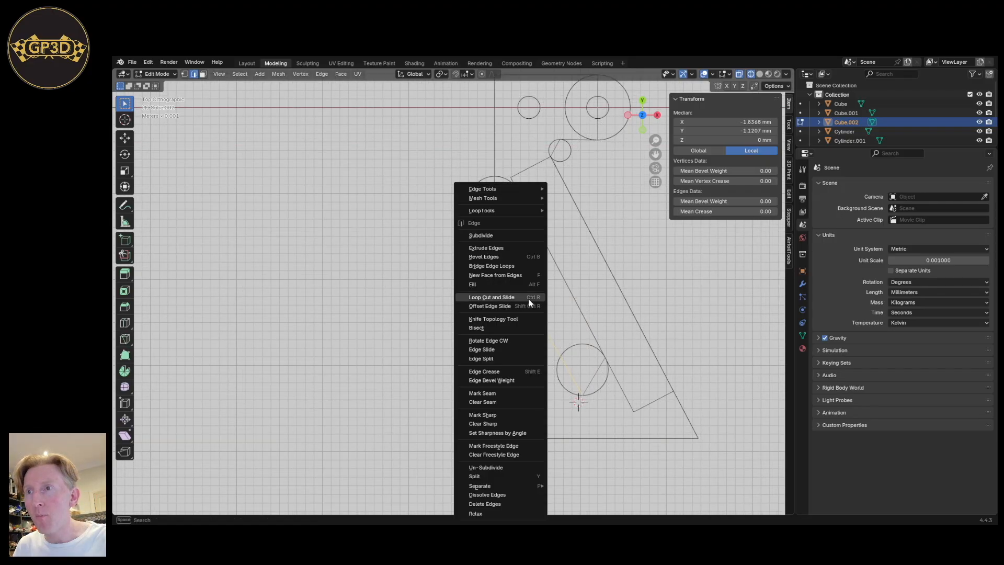
click(520, 236)
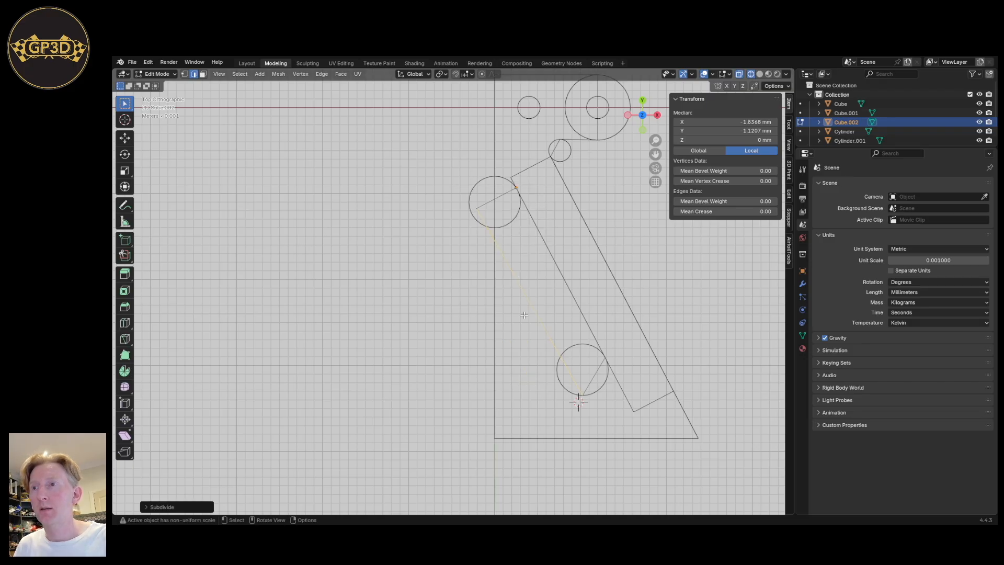
Move the subdivision's midpoint vertices in the XY plane just outside the Cube's straight side, level with the lower circle's bottom (local X about -5.34, Y about -1.79 mm).
click(550, 322)
key(g)
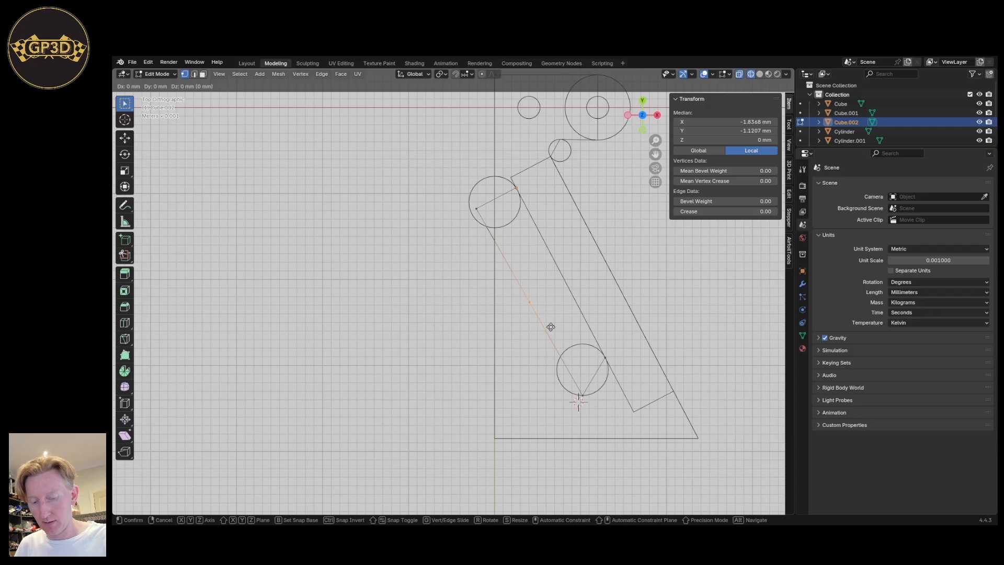
key(shift+z)
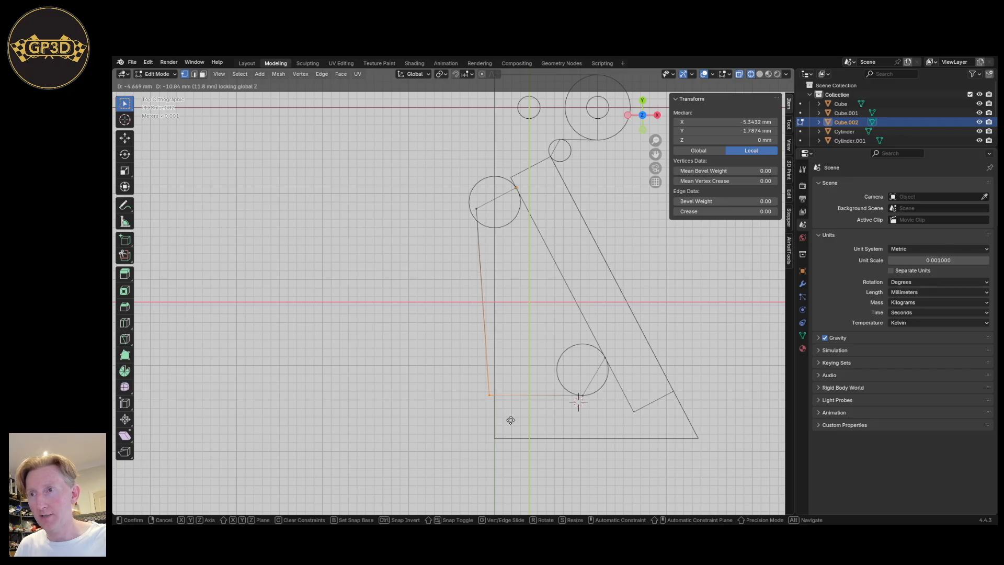
click(511, 420)
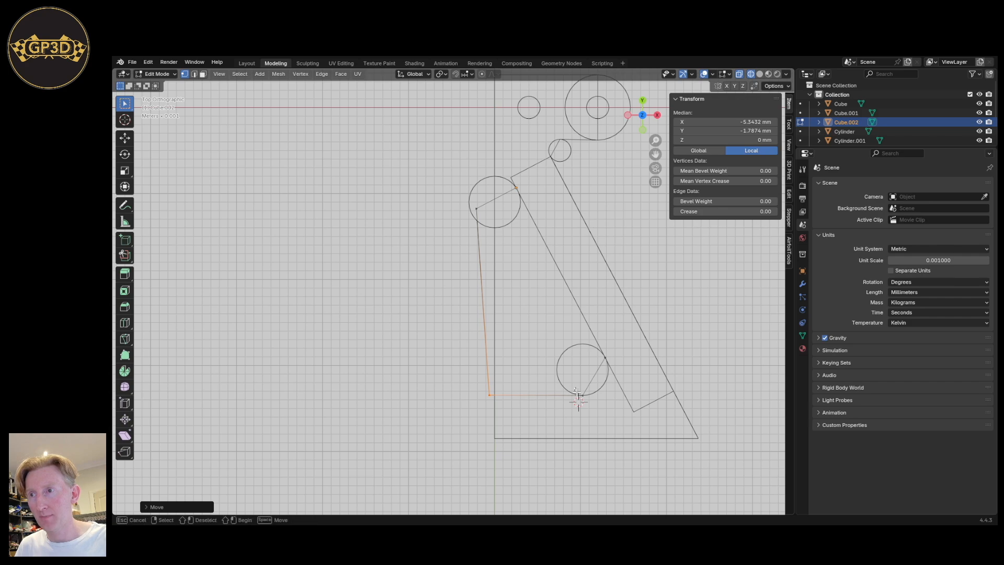
Compare the local Y coordinates of the vertices at the lower circle's bottom and at the new outer corner.
click(578, 395)
scroll(560, 407, up, 2)
shift+click(461, 346)
key(alt+a)
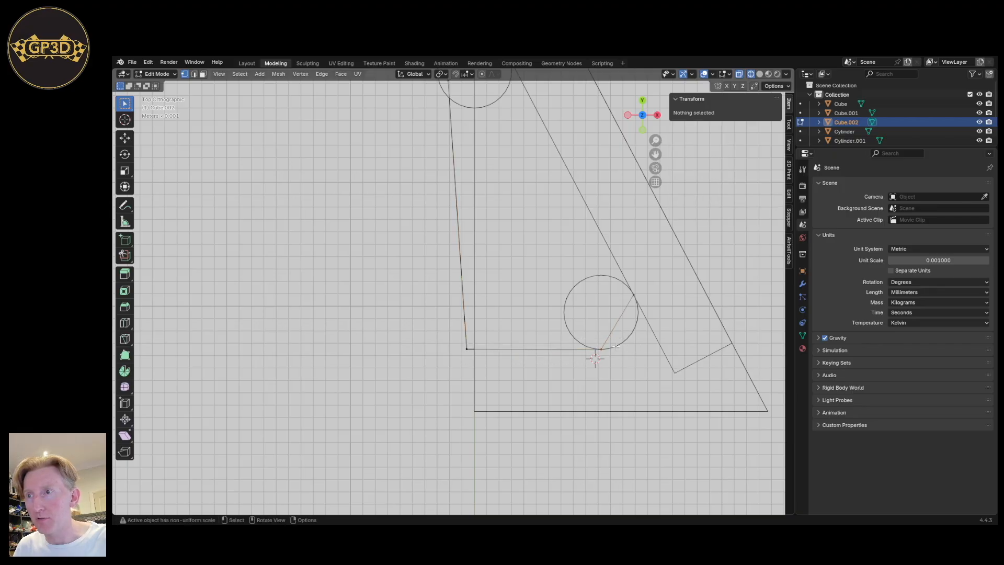
click(596, 342)
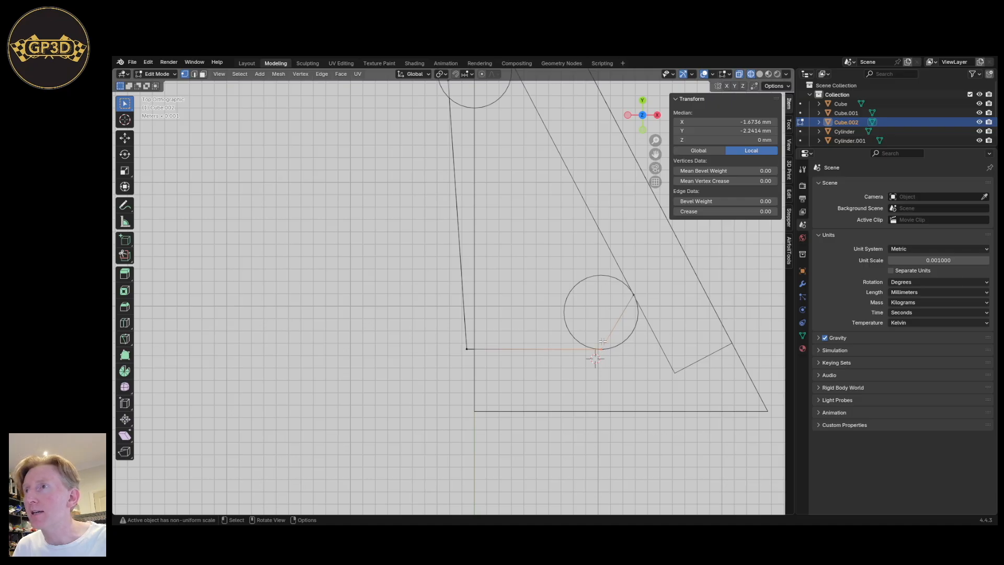
click(738, 132)
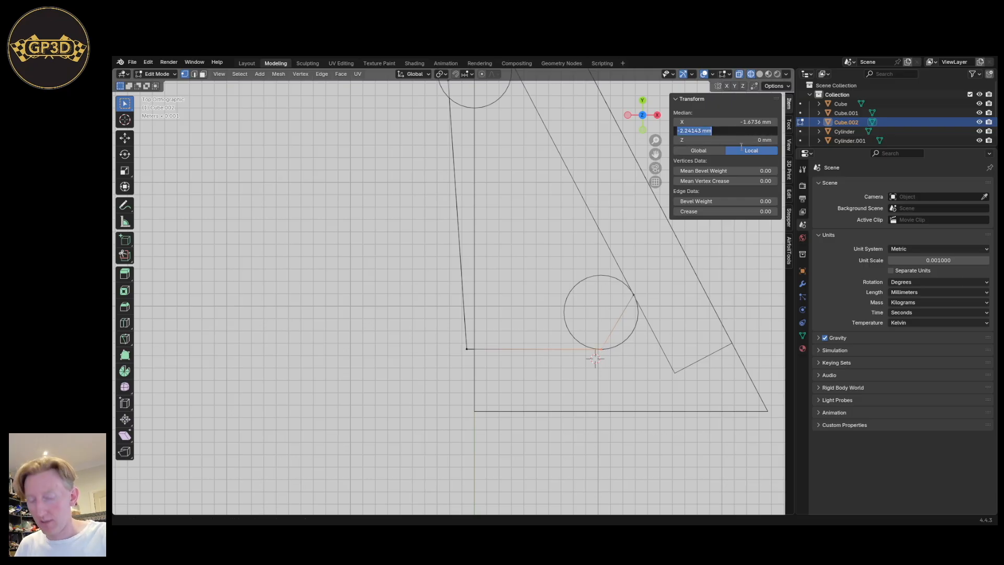
key(Escape)
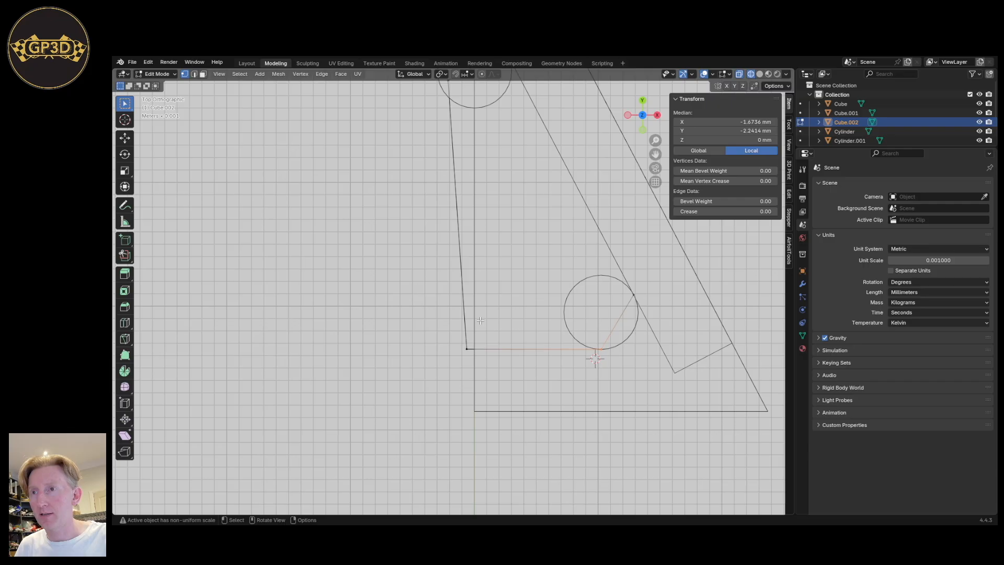
shift+click(466, 348)
click(759, 132)
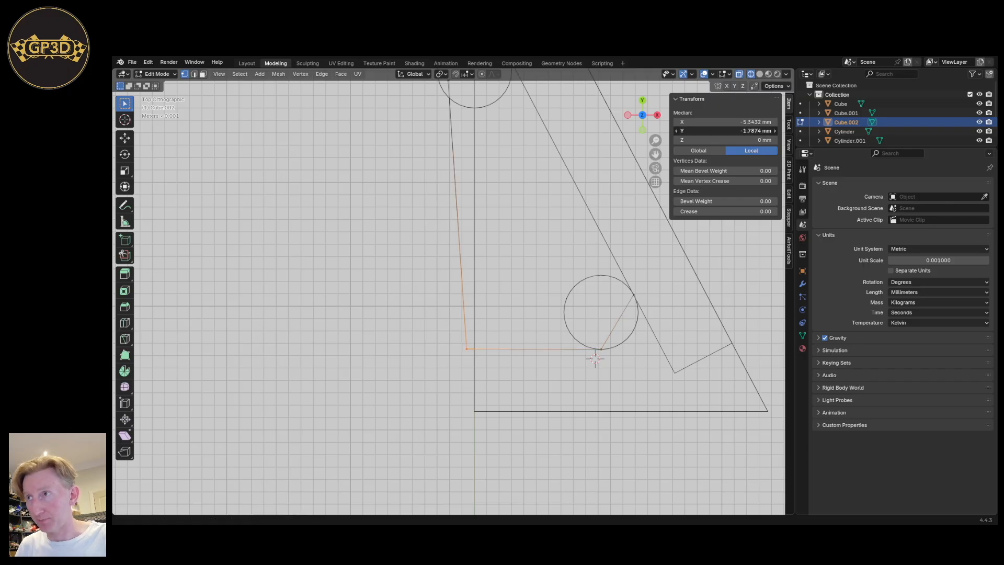
key(Escape)
Try lowering the vertices at the lower circle's bottom along the global Y axis, and undo the move.
drag(586, 333, 621, 375)
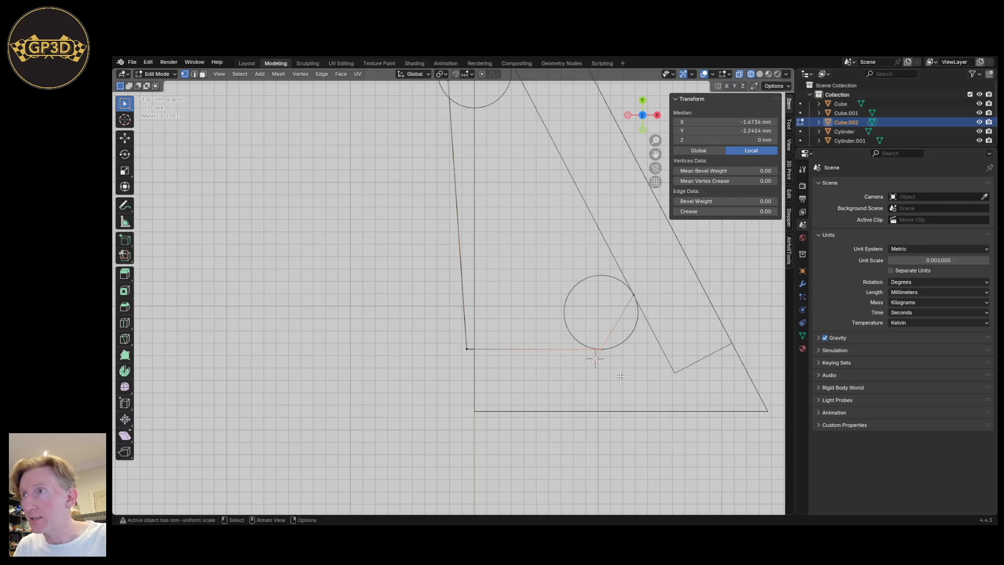
key(g)
key(y)
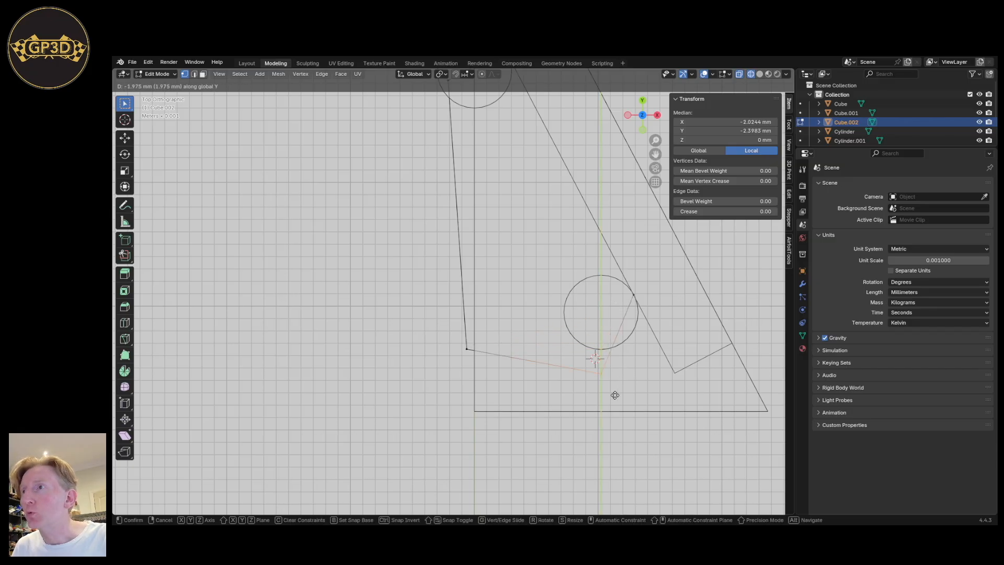
click(598, 397)
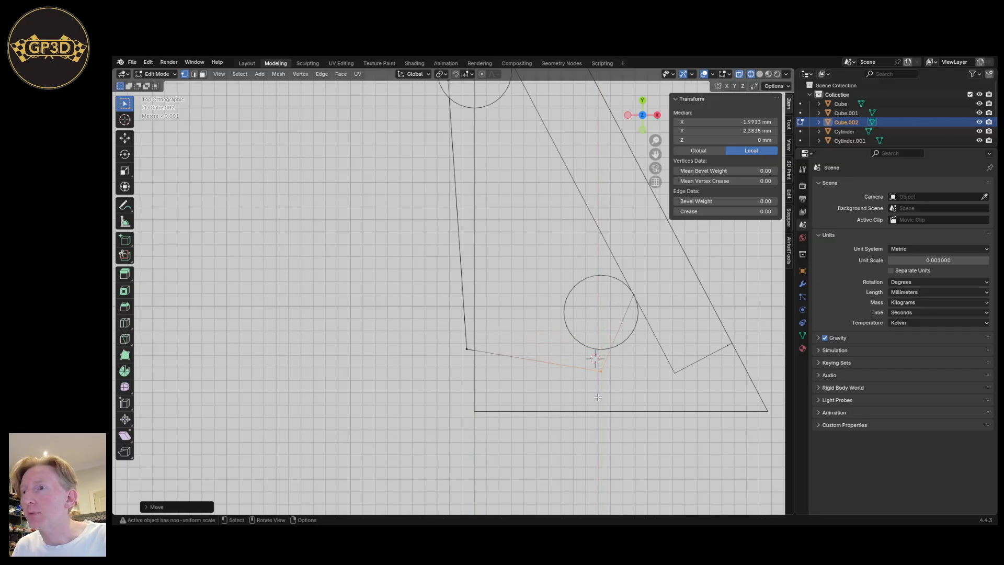
key(ctrl+z)
Lower the new outer corner vertices about 0.03 mm along global Y so the duplicate's bottom edge runs horizontal, and return to Object Mode.
scroll(597, 397, up, 5)
scroll(652, 406, up, 4)
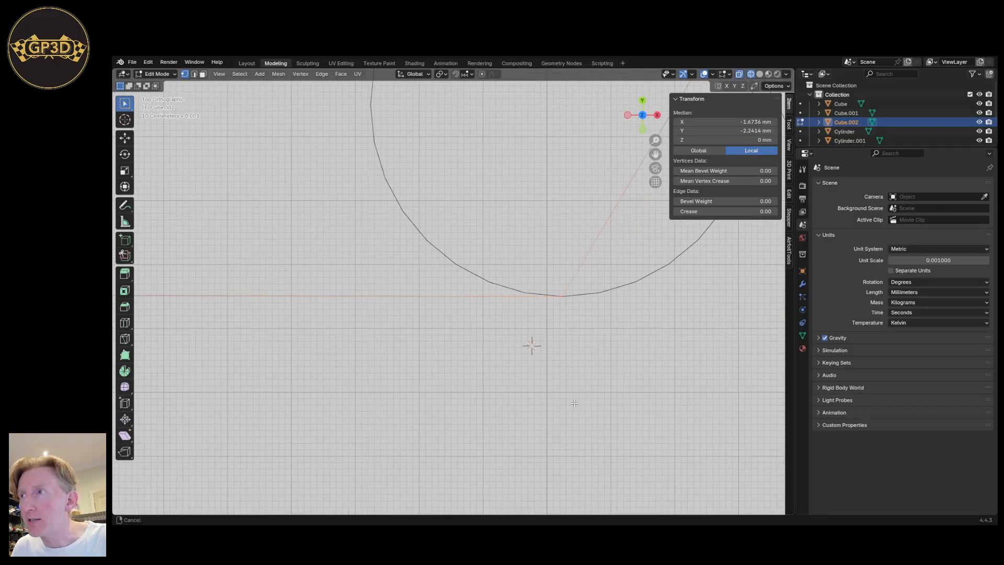
key(minus)
scroll(520, 333, down, 8)
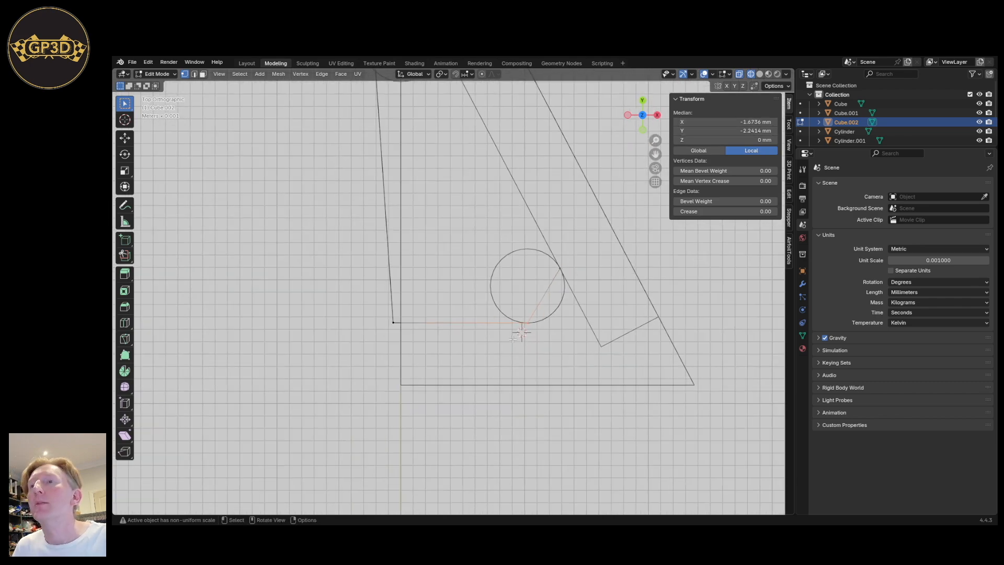
scroll(512, 338, up, 7)
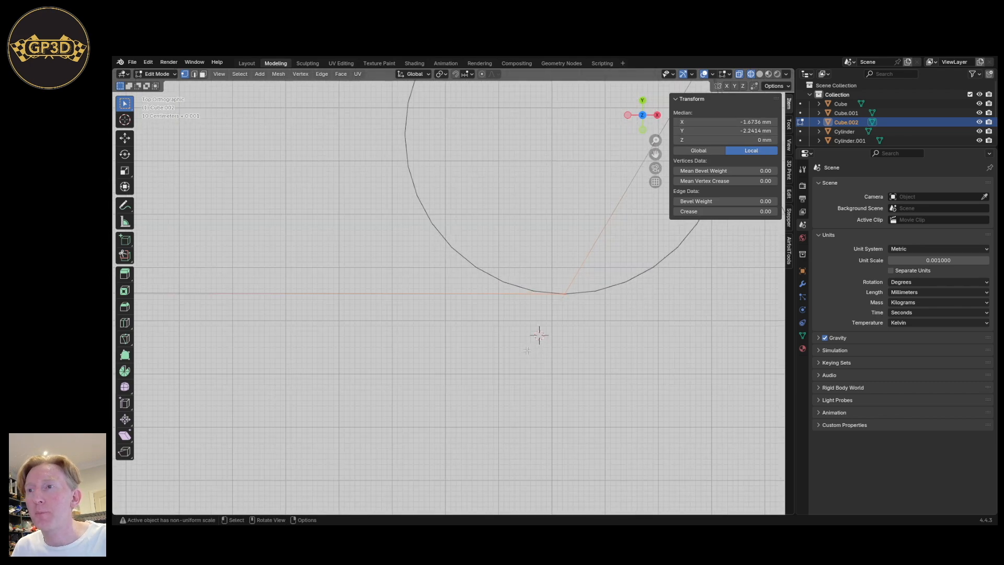
scroll(557, 341, up, 4)
scroll(537, 329, down, 8)
shift+middle_drag(533, 329, 764, 341)
scroll(552, 362, up, 7)
shift+middle_drag(410, 294, 535, 398)
scroll(535, 399, up, 3)
drag(422, 244, 451, 276)
key(g)
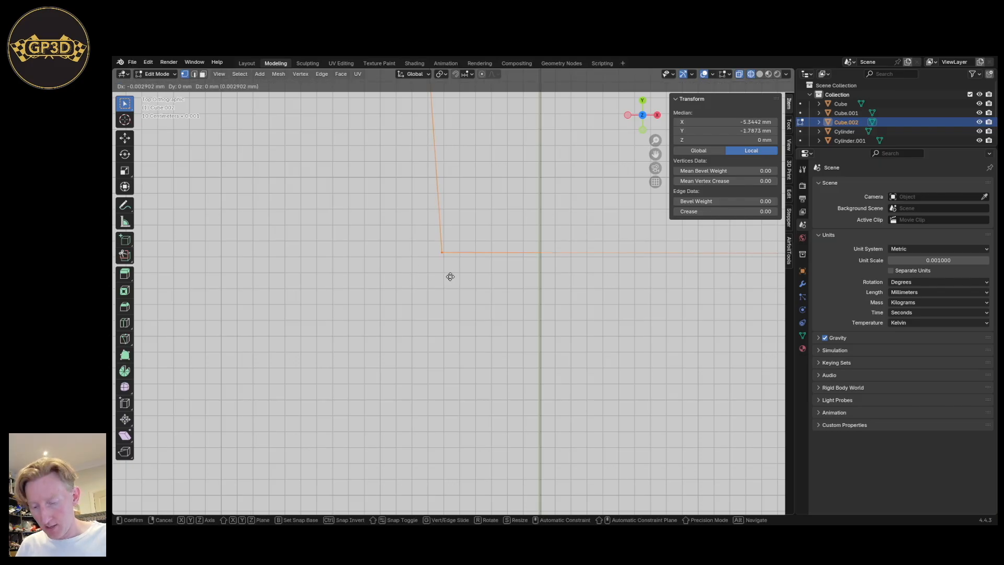
key(y)
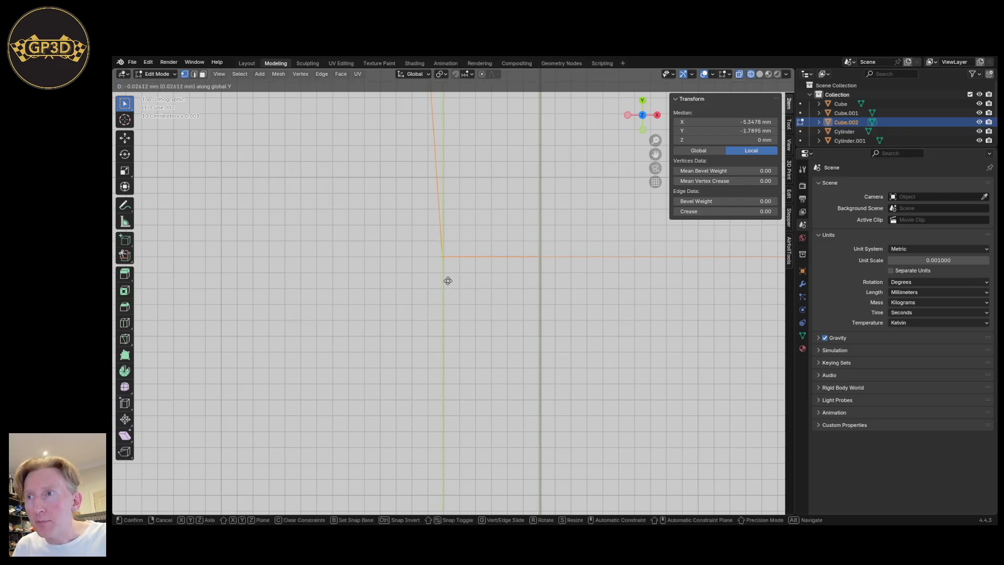
click(448, 281)
scroll(451, 292, down, 12)
key(Tab)
Scale the helper cube's duplicate along global Z and set its Z dimension to 9 mm.
scroll(455, 315, up, 5)
shift+middle_drag(476, 293, 482, 362)
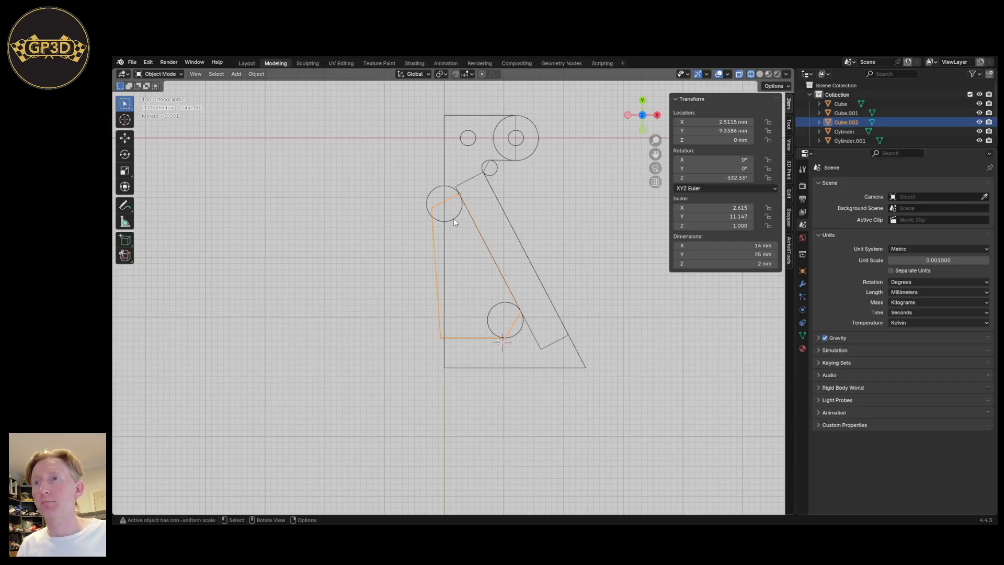
middle_drag(463, 302, 437, 361)
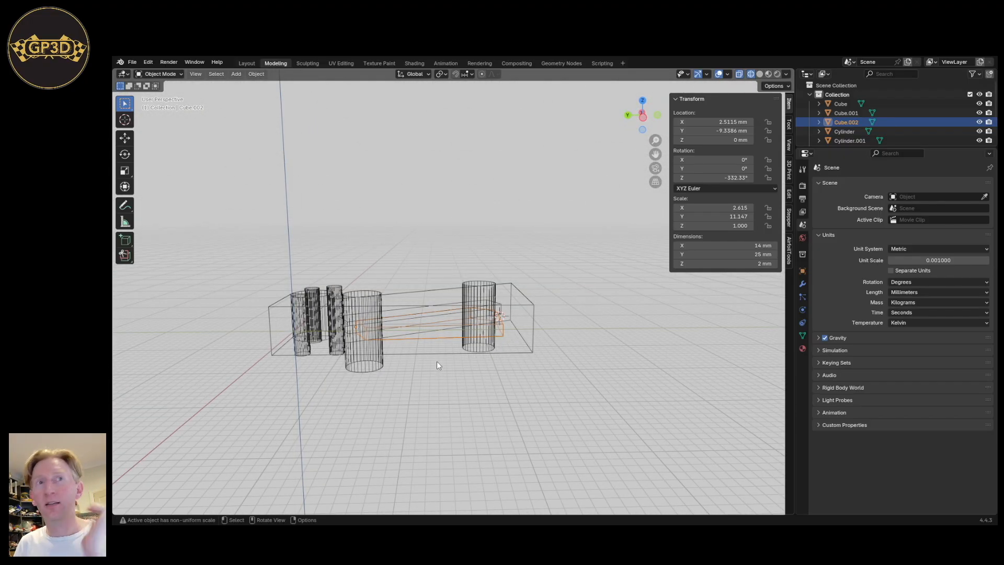
scroll(437, 361, up, 4)
middle_drag(439, 352, 434, 313)
middle_drag(342, 341, 355, 342)
key(s)
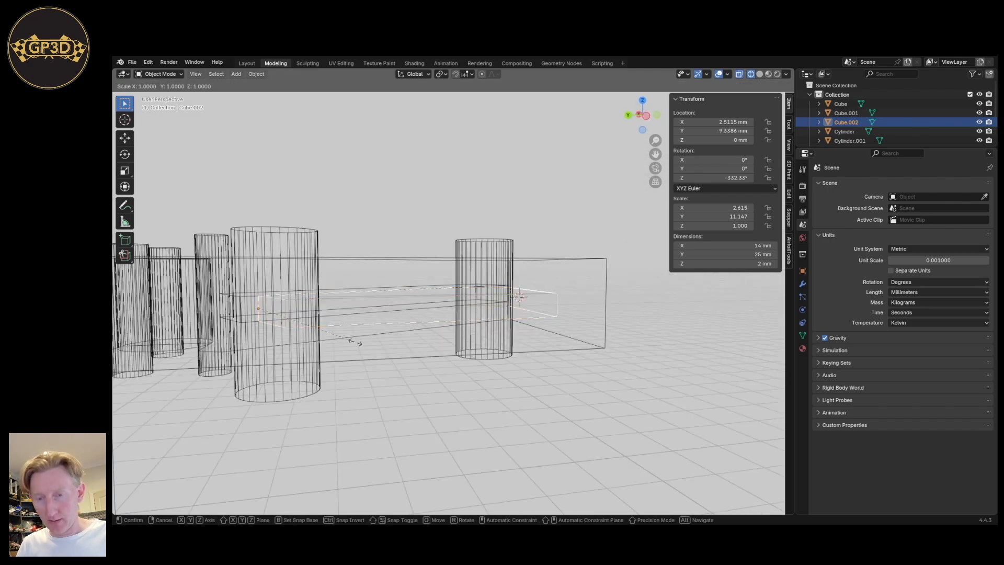
key(z)
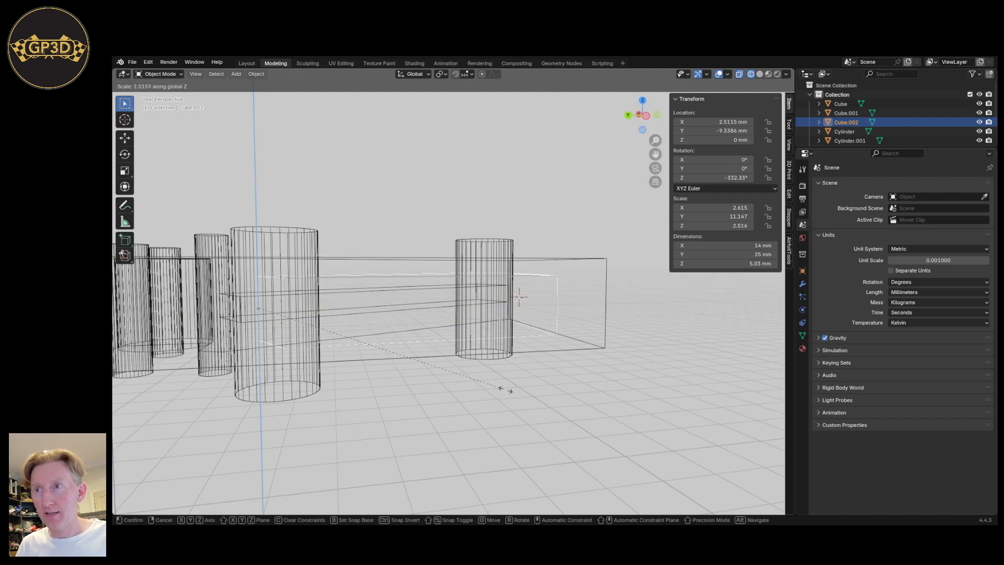
click(705, 443)
click(757, 264)
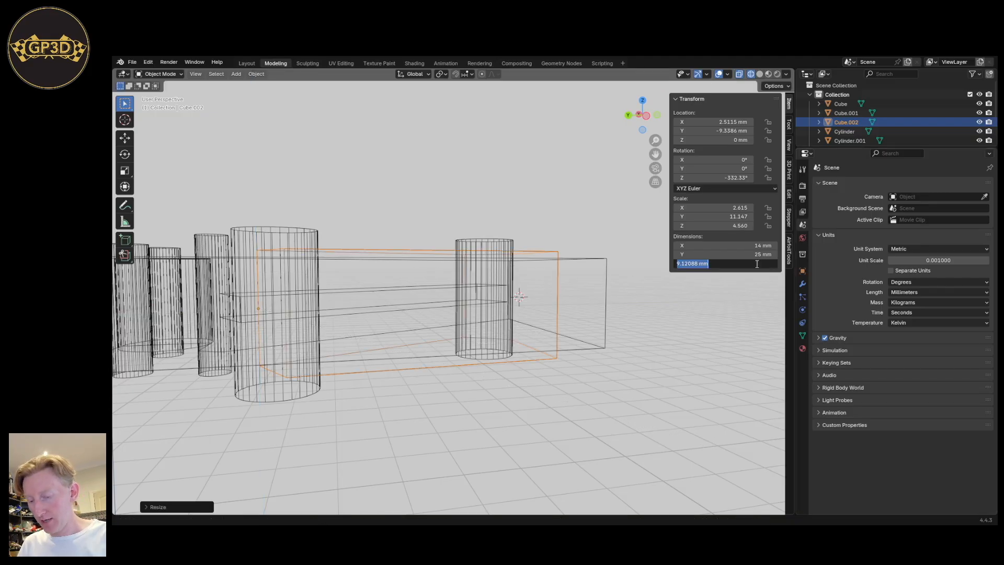
text(9)
key(Return)
middle_drag(690, 334, 641, 324)
scroll(641, 324, up, 3)
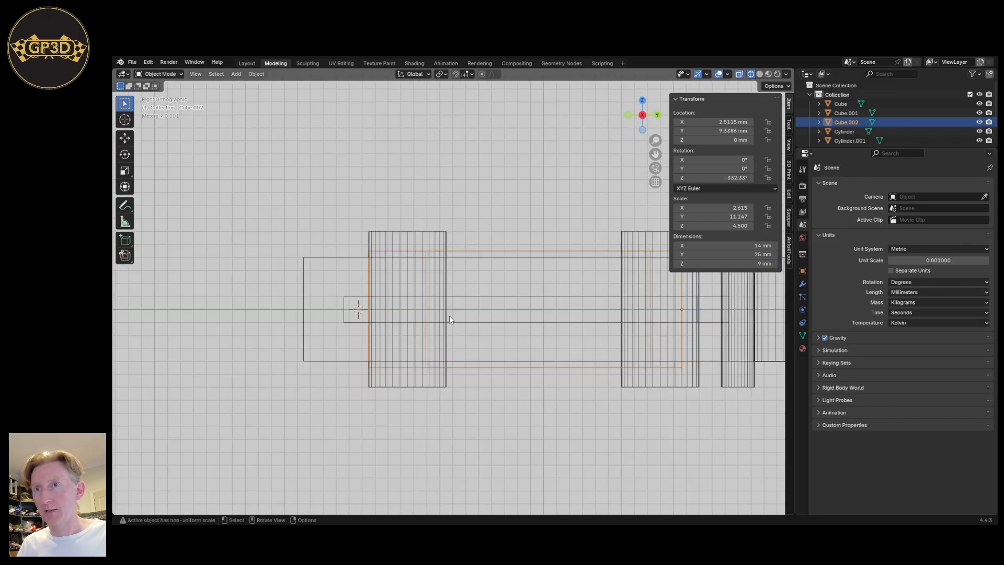
Duplicate the 2.6 mm cylinder nearest the Cube's straight side along X and set the copy's X location to 0.02 mm.
scroll(485, 329, down, 3)
shift+middle_drag(537, 351, 462, 351)
scroll(388, 333, up, 2)
middle_drag(377, 298, 475, 413)
key(KP_7)
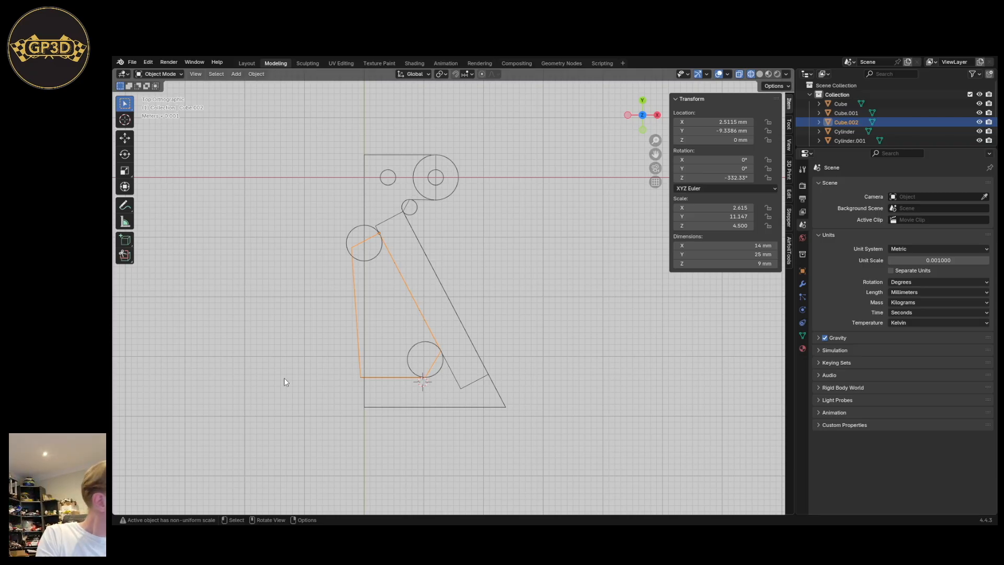
click(387, 183)
shift+middle_drag(391, 187, 417, 359)
scroll(417, 357, up, 4)
key(shift+d)
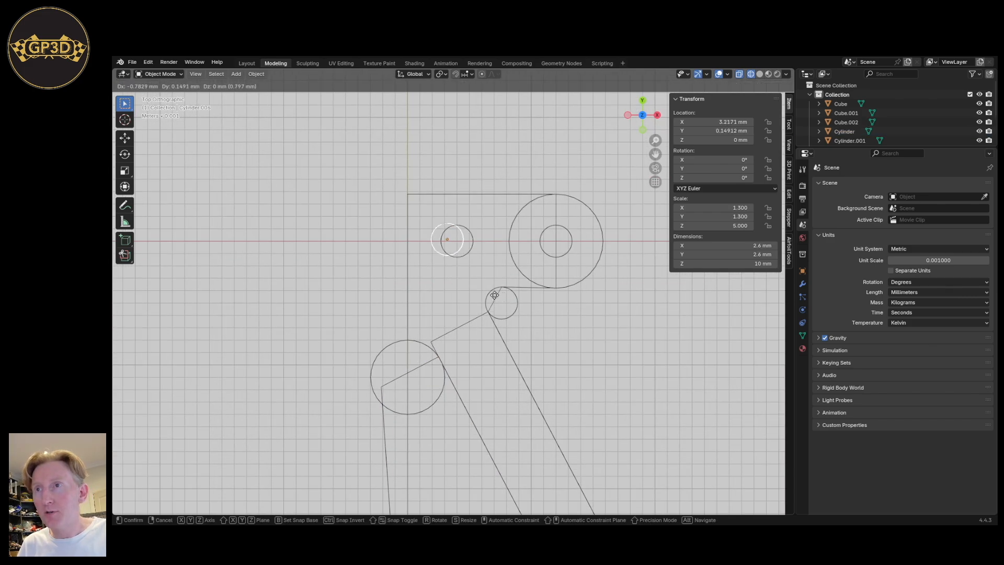
key(x)
click(456, 297)
click(680, 120)
text(0.02)
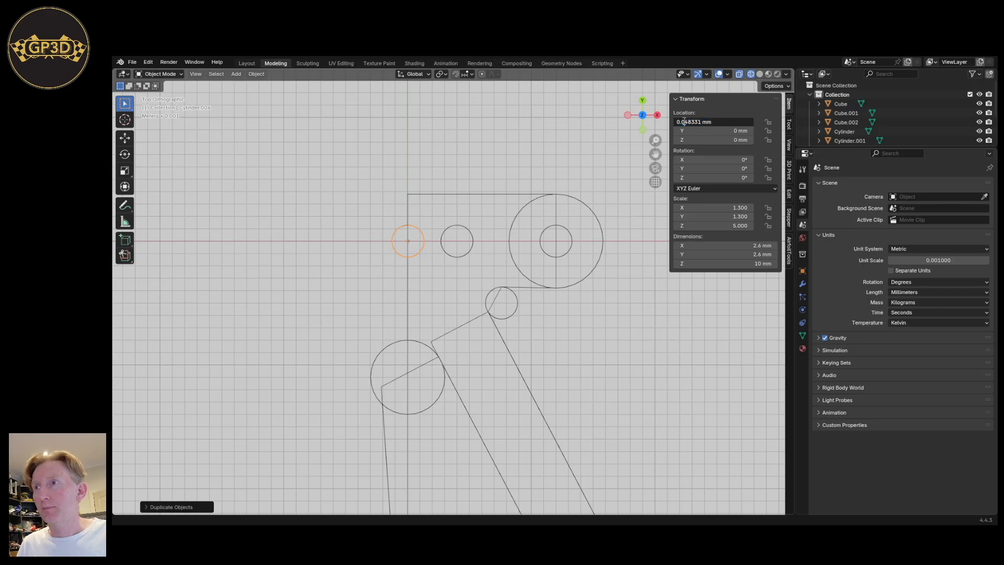
key(Return)
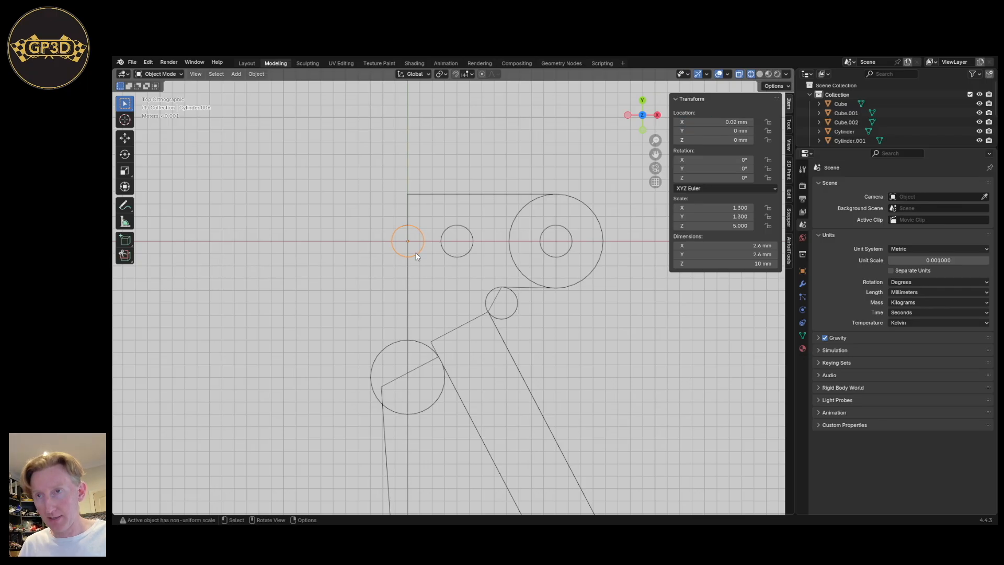
Rotate the copied cylinder 90° about X and set its Z dimension to 11 mm.
key(r)
key(x)
text(90)
key(Return)
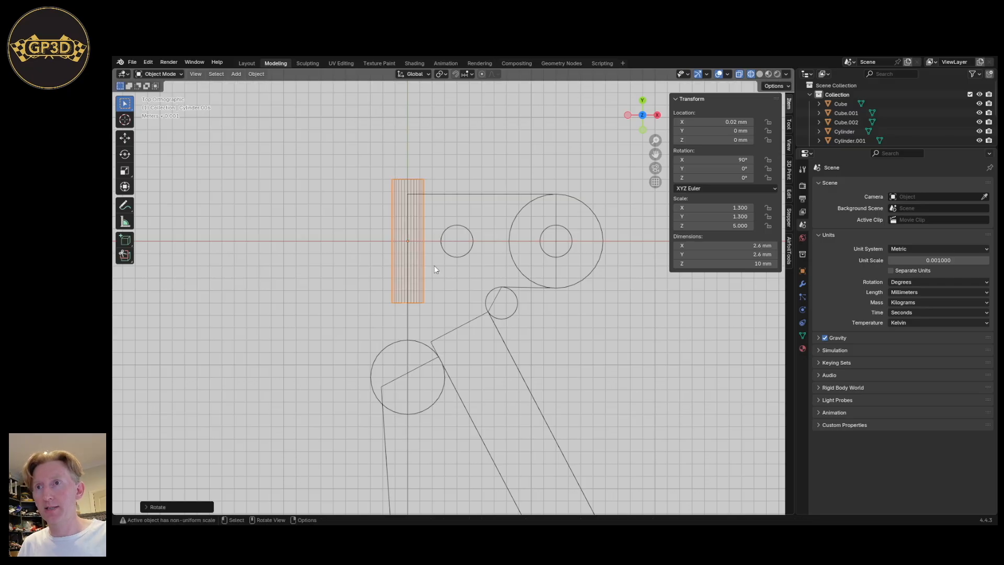
click(729, 264)
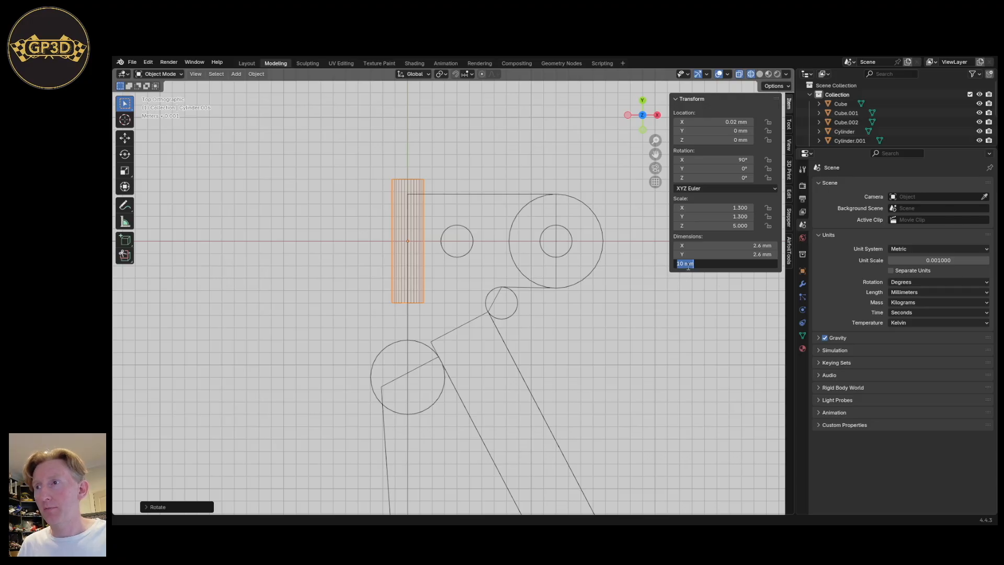
text(11)
key(Return)
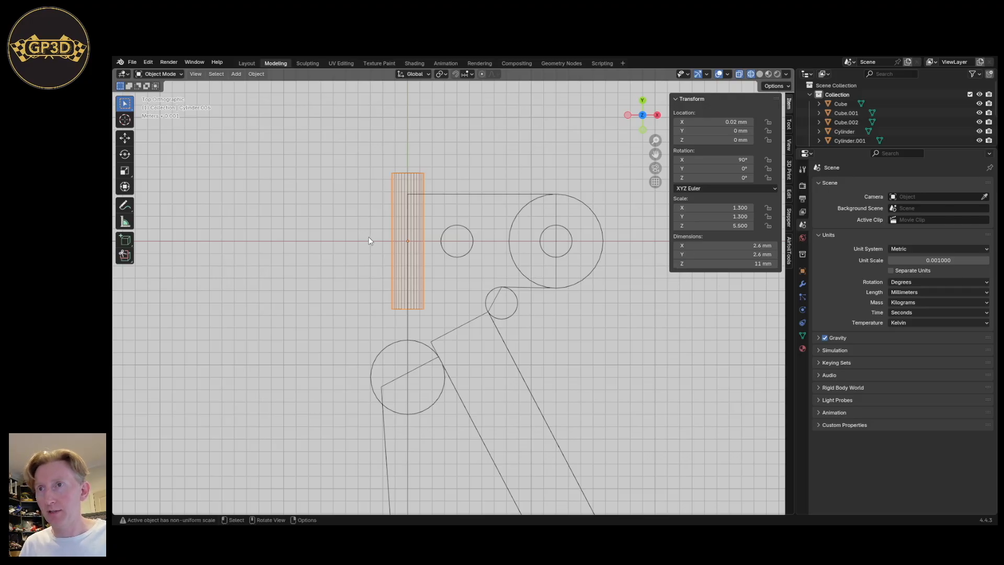
Move the rotated cylinder about 0.89 mm in negative Y along the Cube's straight side.
shift+middle_drag(423, 200, 447, 212)
key(g)
key(y)
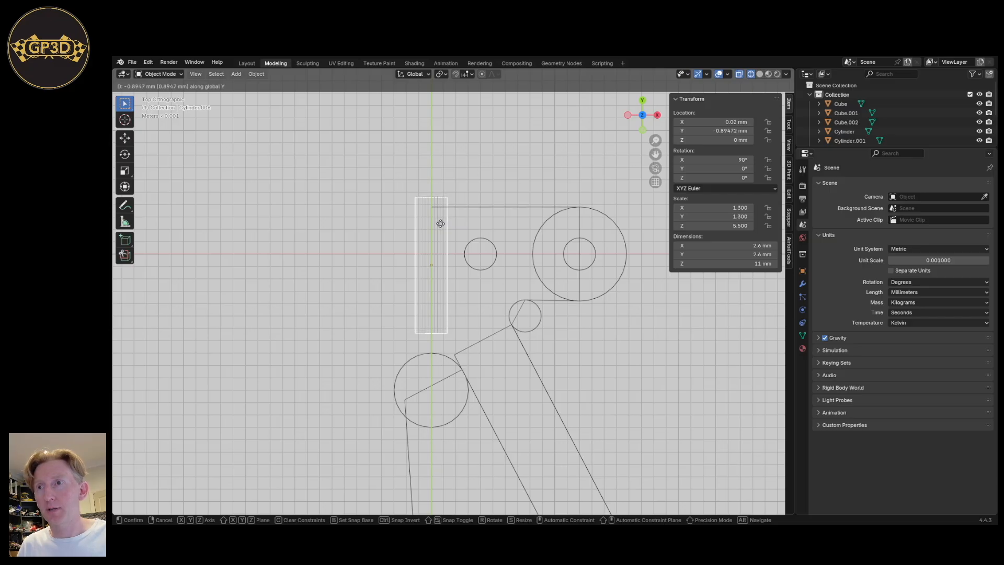
click(440, 224)
Duplicate the rotated cylinder in the XY plane to the Cube's pointed bottom corner and set the copy's X location to 20.2 mm.
middle_drag(442, 276, 532, 222)
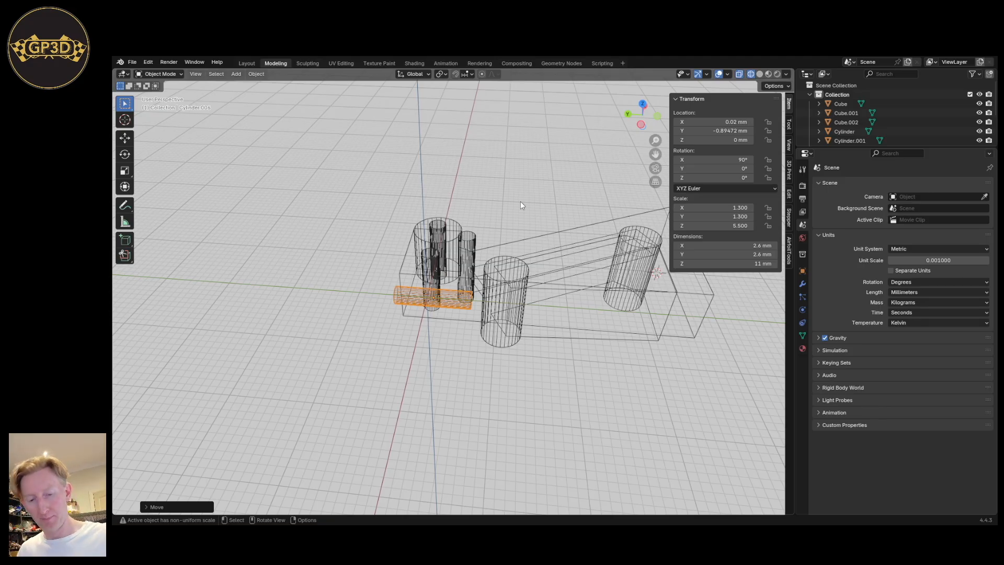
middle_drag(546, 337, 557, 268)
click(580, 158)
click(582, 161)
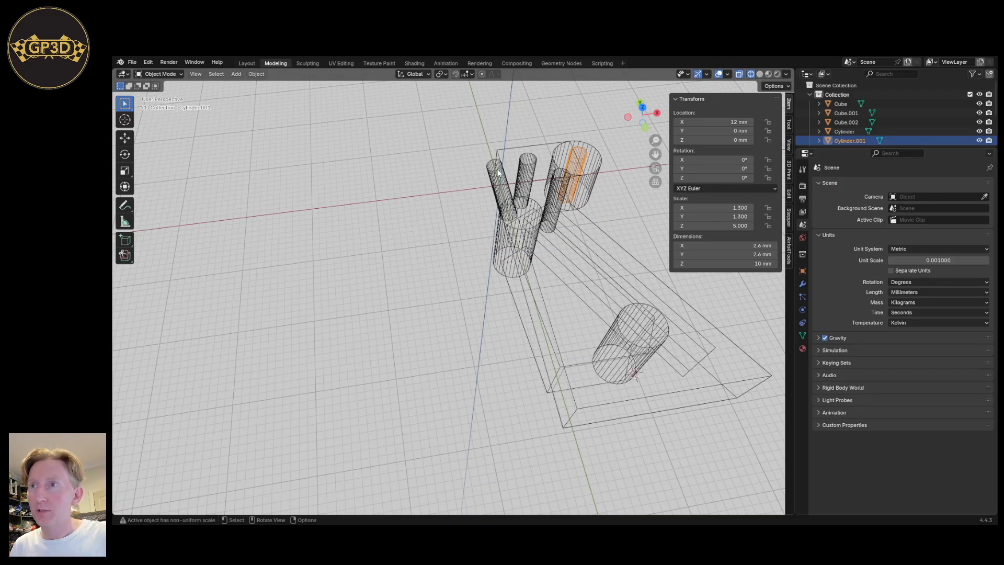
click(507, 182)
key(KP_7)
shift+middle_drag(571, 240, 499, 228)
key(shift+d)
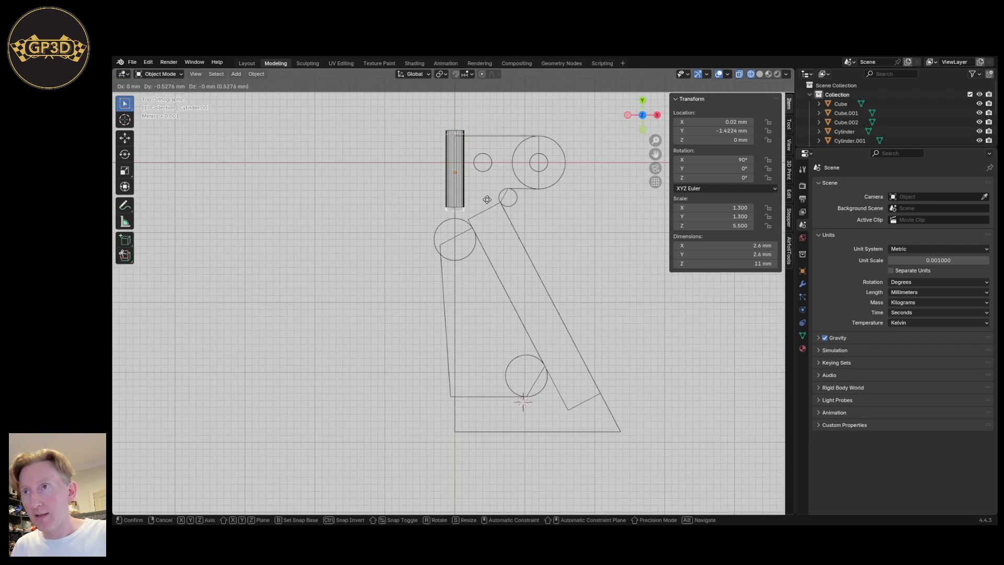
key(shift+z)
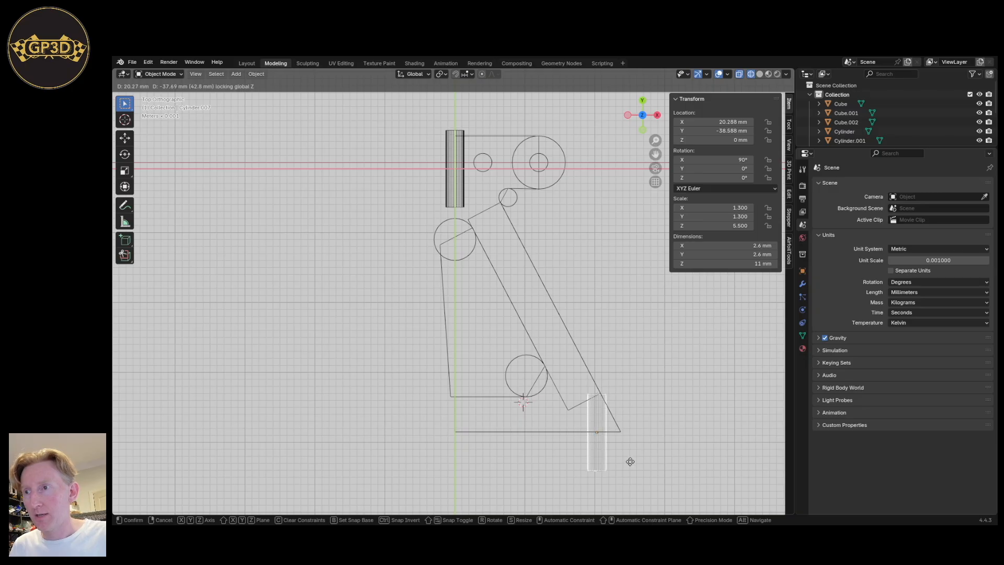
click(627, 459)
click(724, 122)
drag(686, 121, 749, 119)
key(BackSpace)
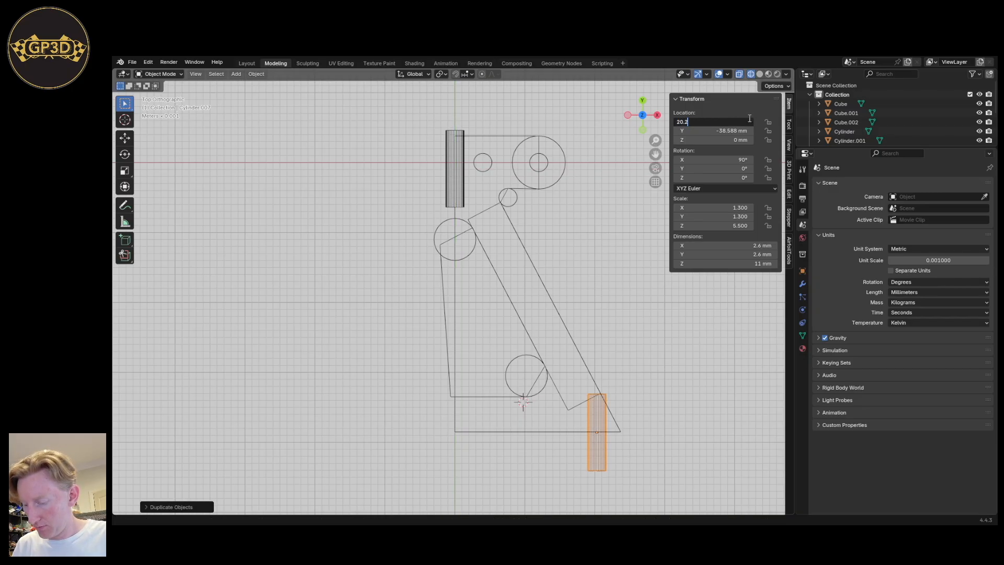
key(Return)
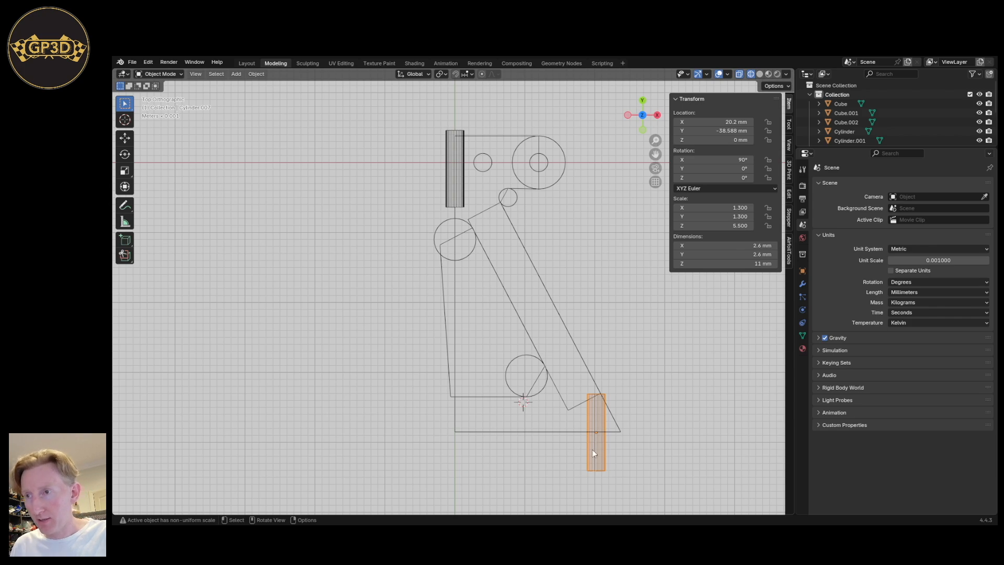
Raise the new cylinder about 4.55 mm along global Y, to a Y location of about -34.04 mm.
key(g)
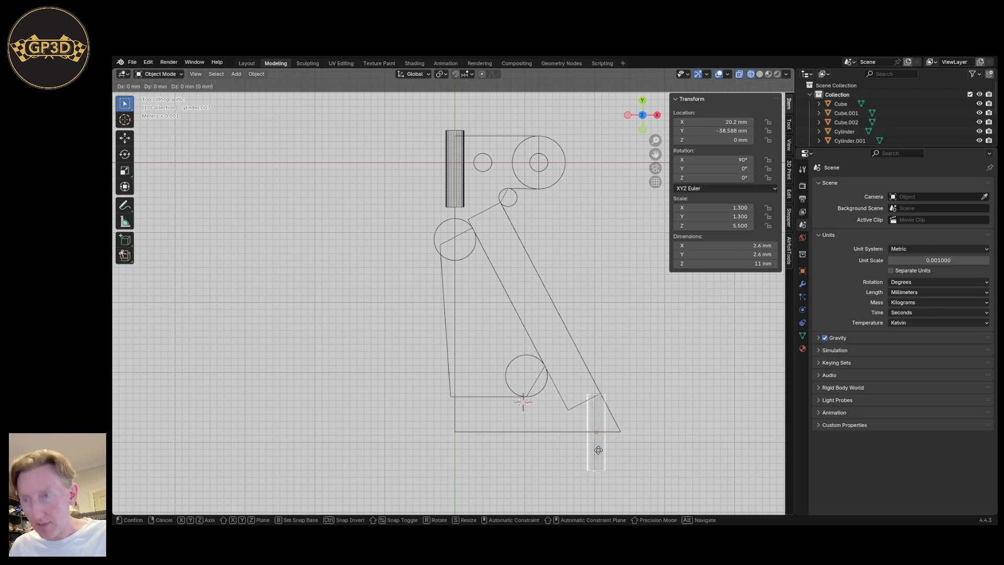
key(z)
key(y)
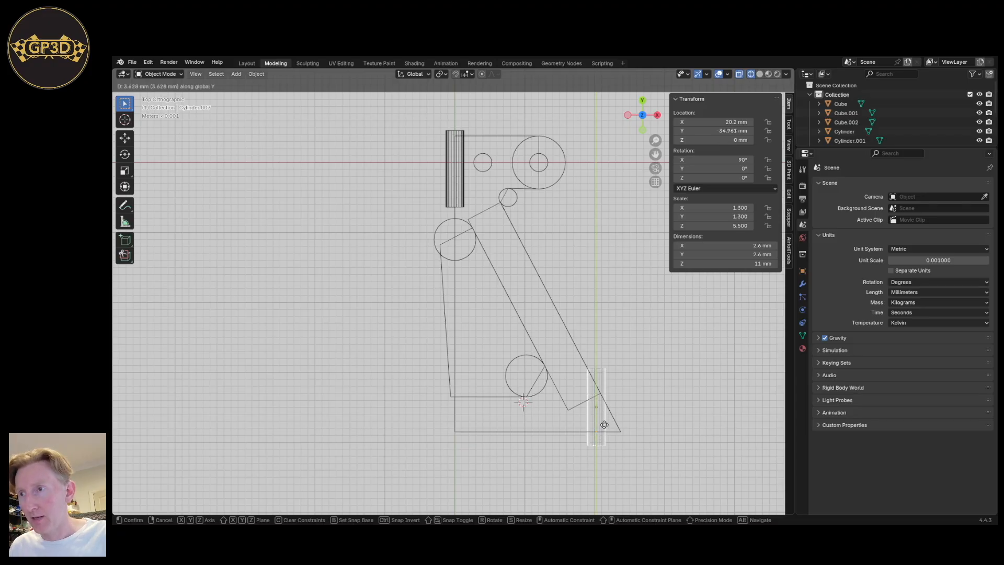
click(605, 421)
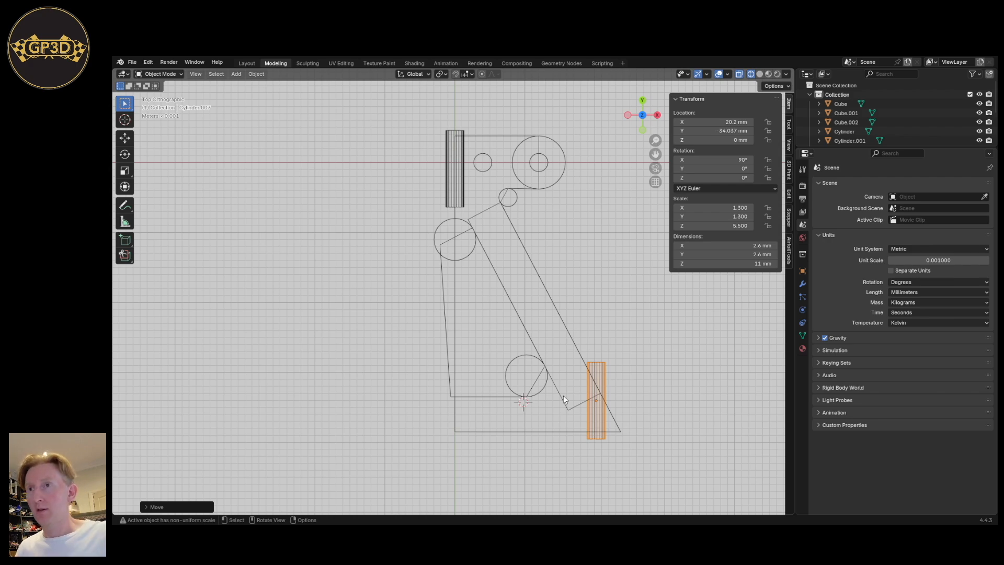
Snap the 3D cursor to the vertices at the Cube's bottom corner on its straight side.
click(502, 431)
shift+middle_drag(500, 446, 528, 397)
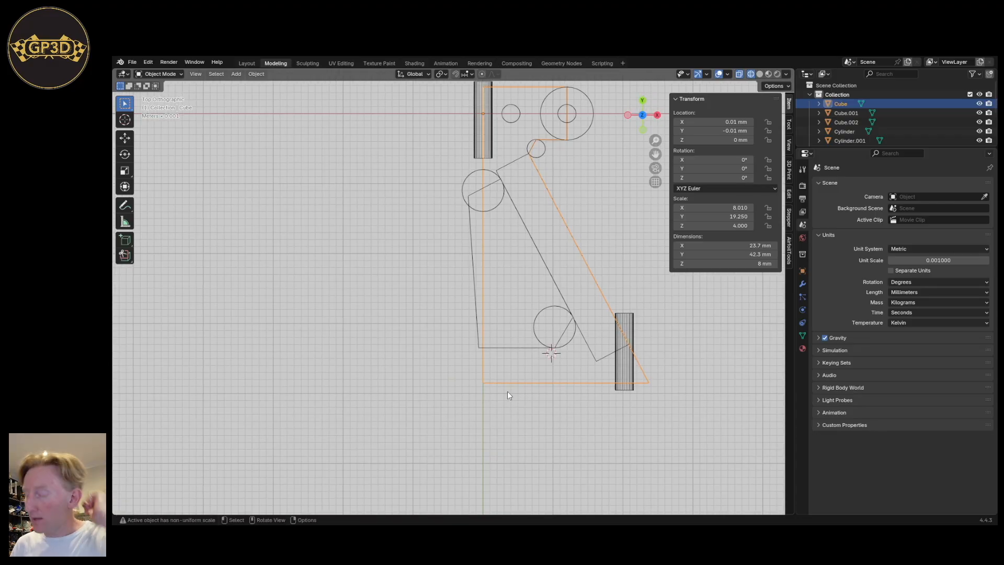
key(Tab)
click(486, 405)
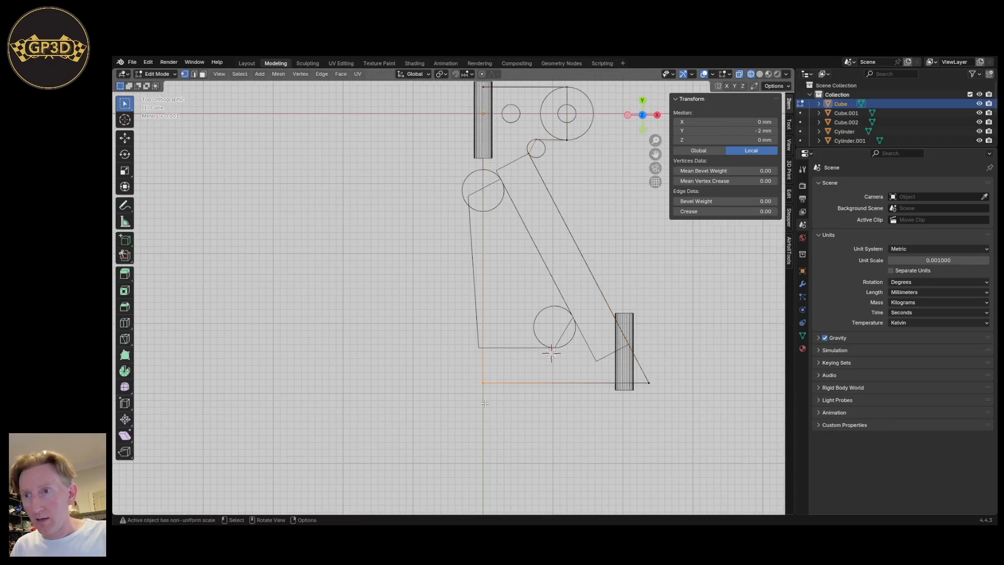
scroll(486, 382, up, 3)
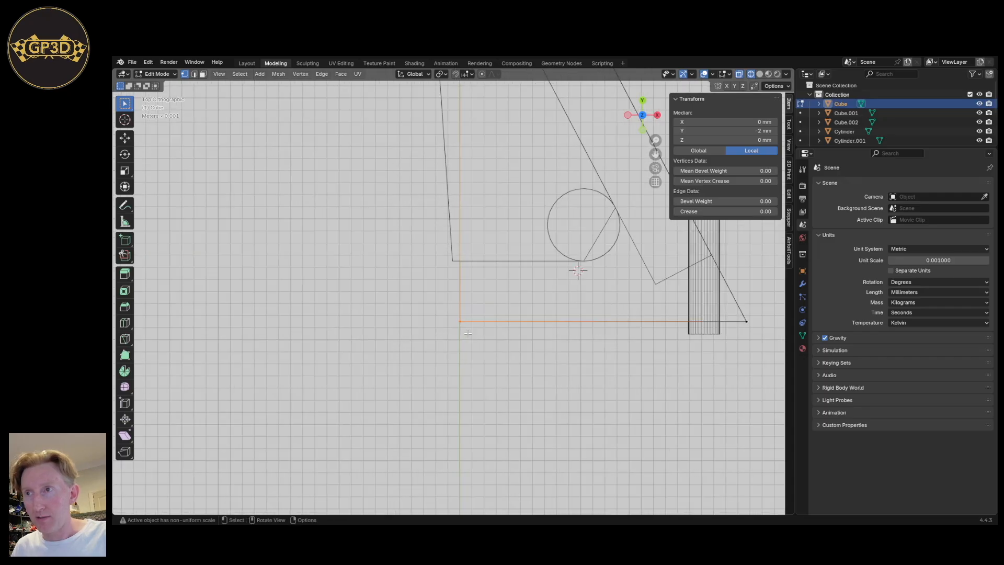
scroll(467, 333, down, 1)
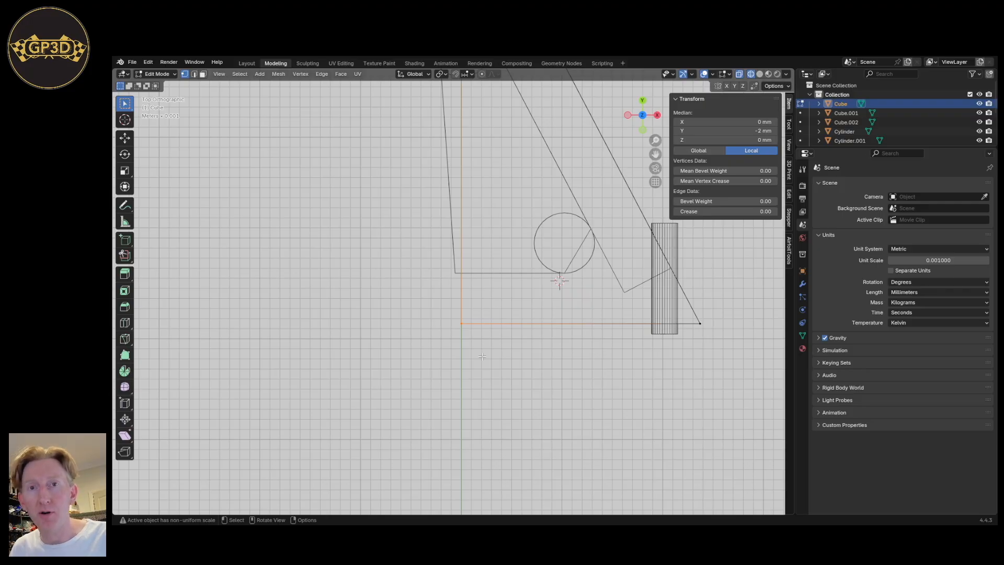
key(shift+s)
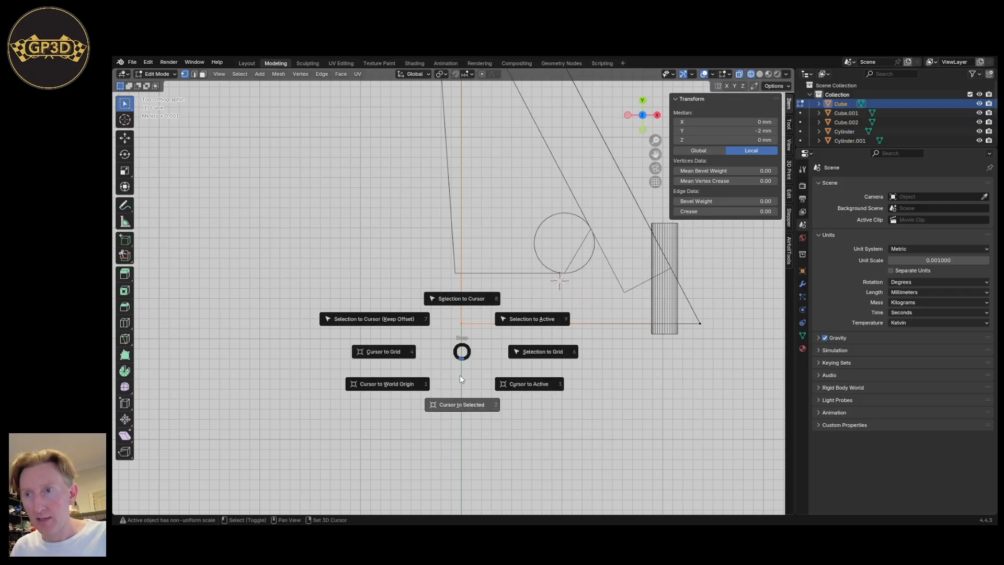
click(463, 404)
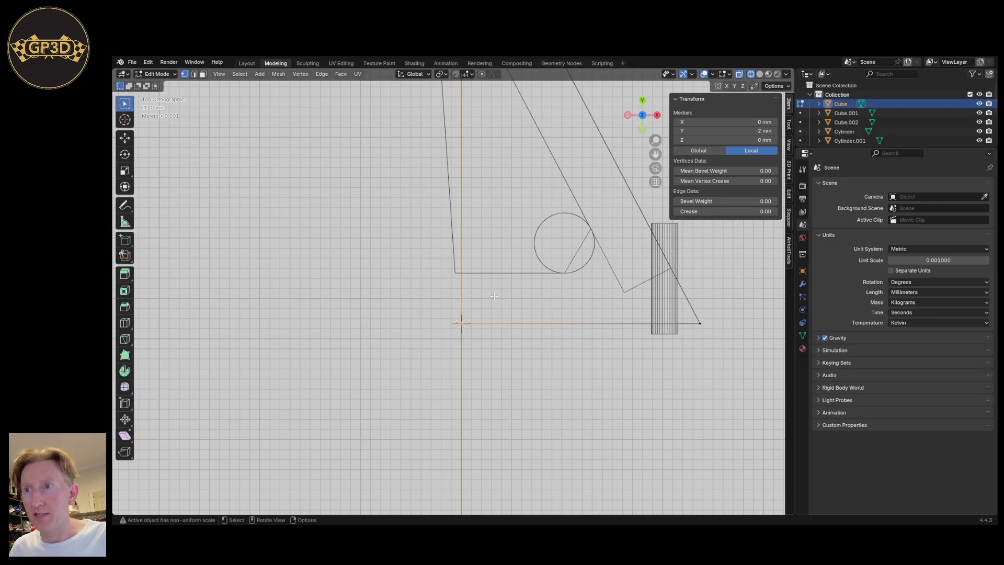
Return to Object Mode and add a mesh cube at the 3D cursor on the Cube's bottom corner.
middle_drag(427, 355, 451, 384)
key(Tab)
scroll(460, 374, up, 5)
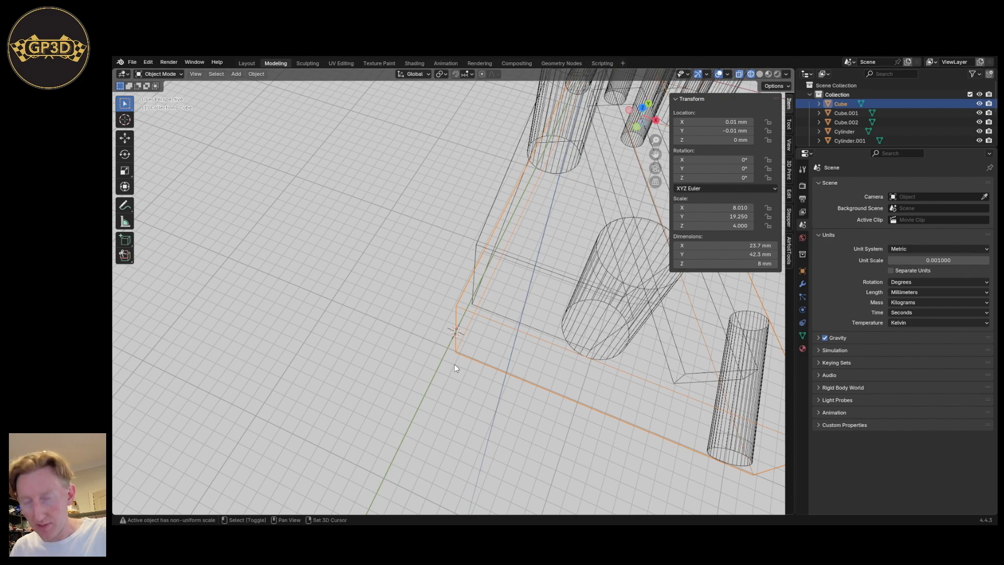
key(shift+a)
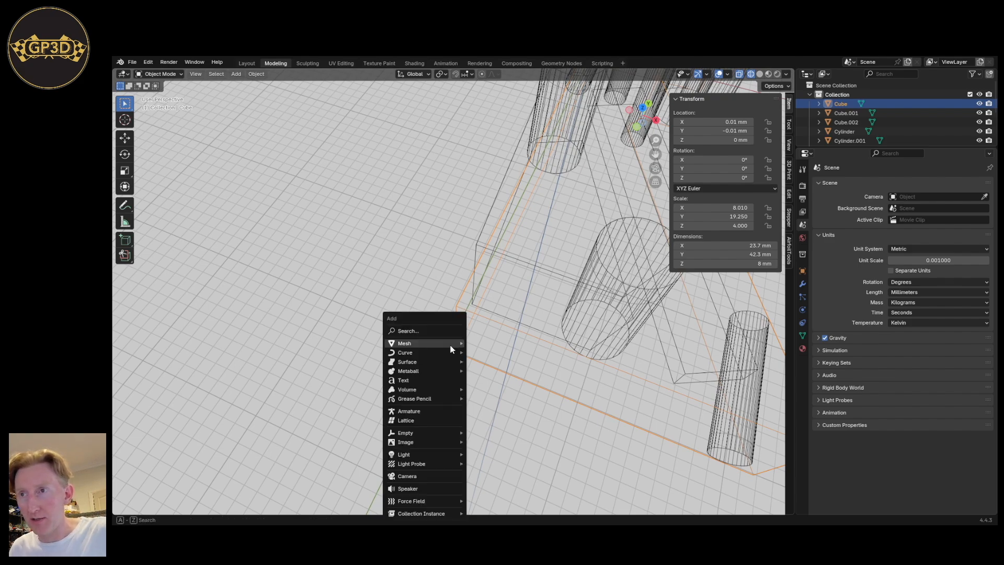
mouse_move(452, 345)
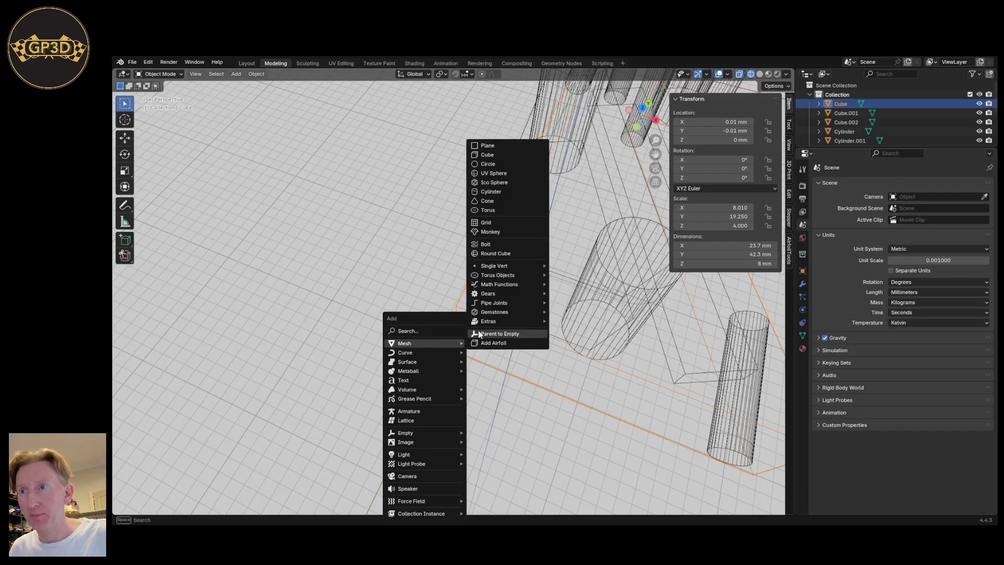
click(489, 154)
middle_drag(456, 390, 393, 388)
scroll(444, 328, up, 4)
scroll(437, 351, up, 3)
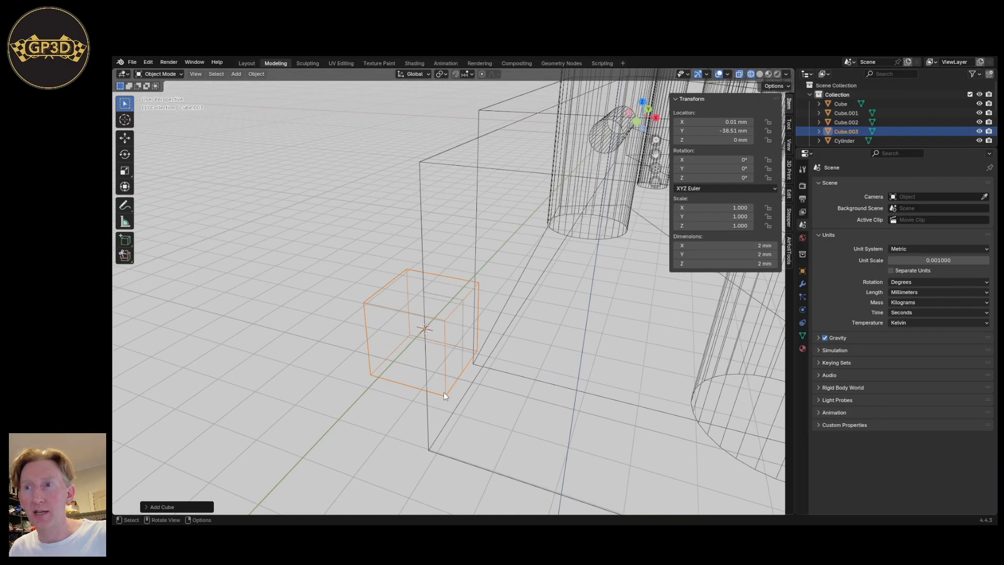
middle_drag(443, 366, 451, 396)
scroll(450, 396, down, 5)
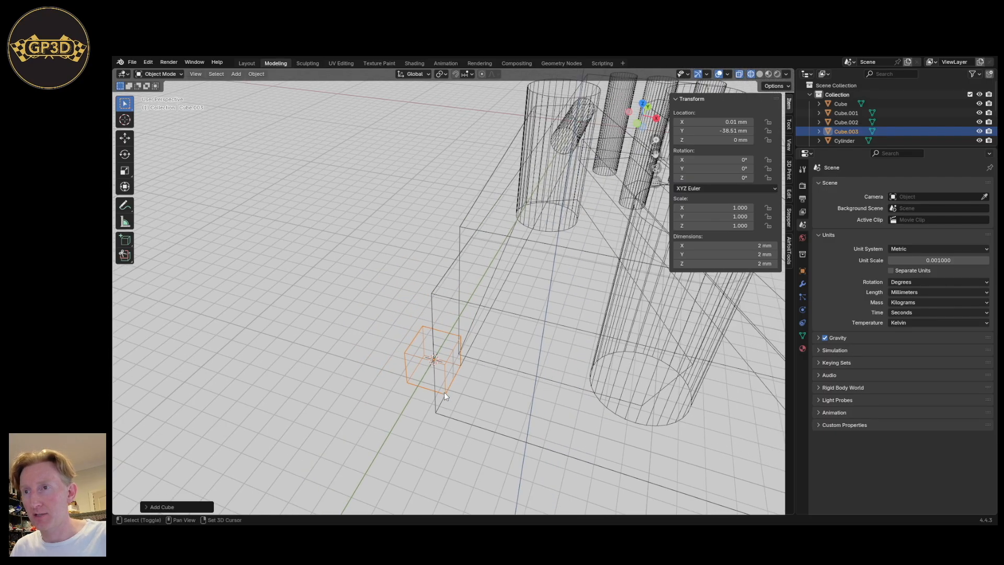
scroll(450, 402, down, 3)
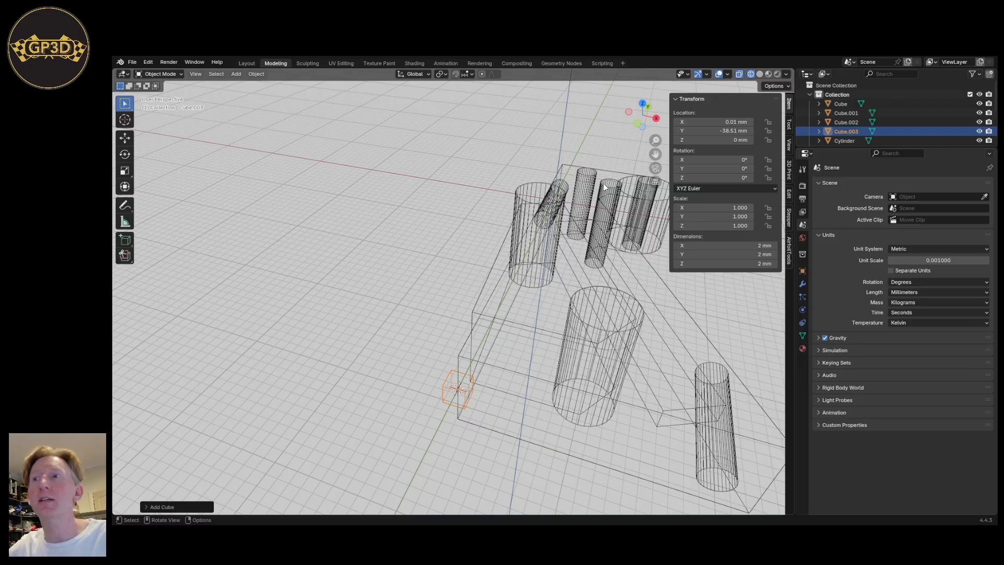
Move the new cube about 2.5 mm along global Y into the Cube's bottom section and set its X location to 0 mm.
key(KP_7)
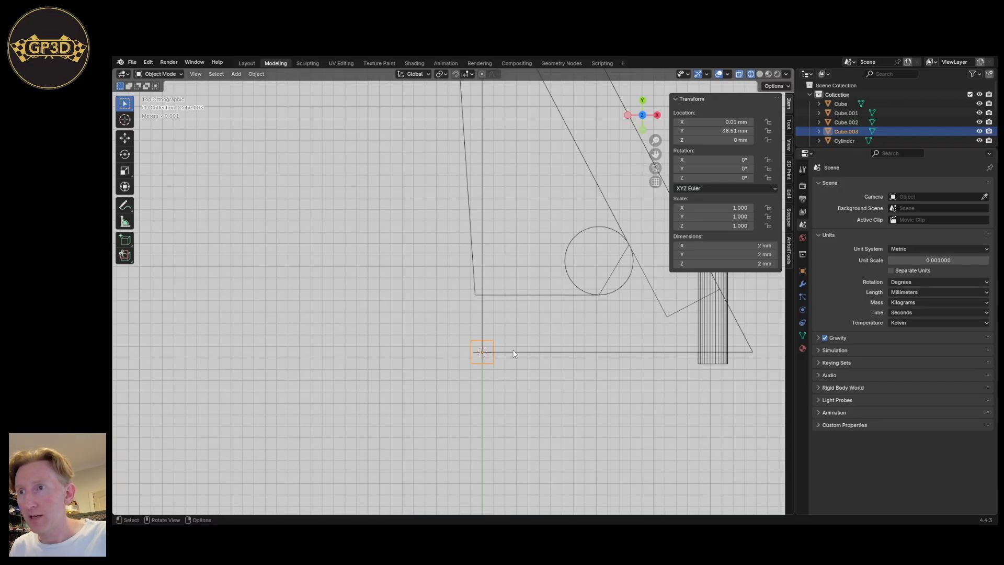
key(g)
key(y)
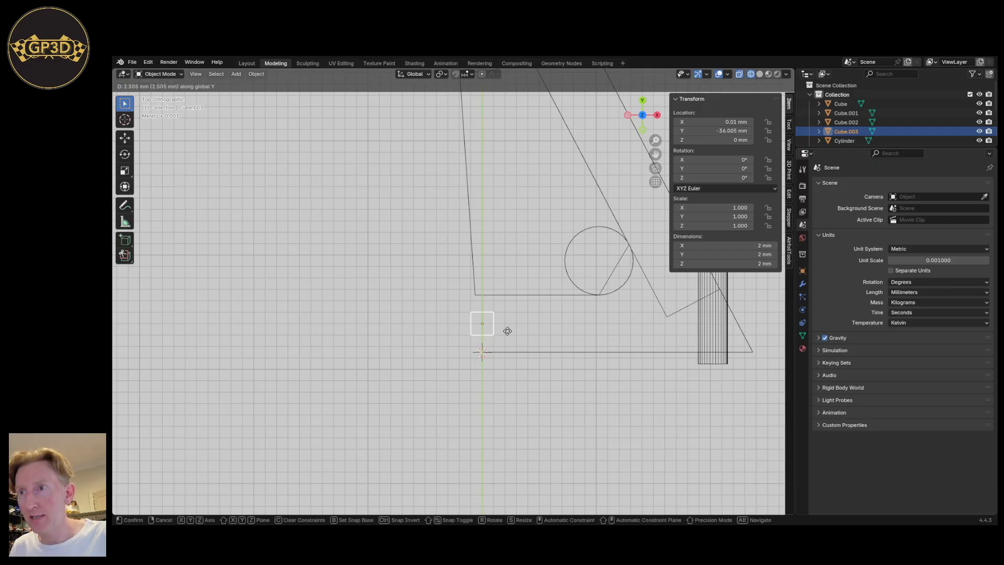
click(507, 330)
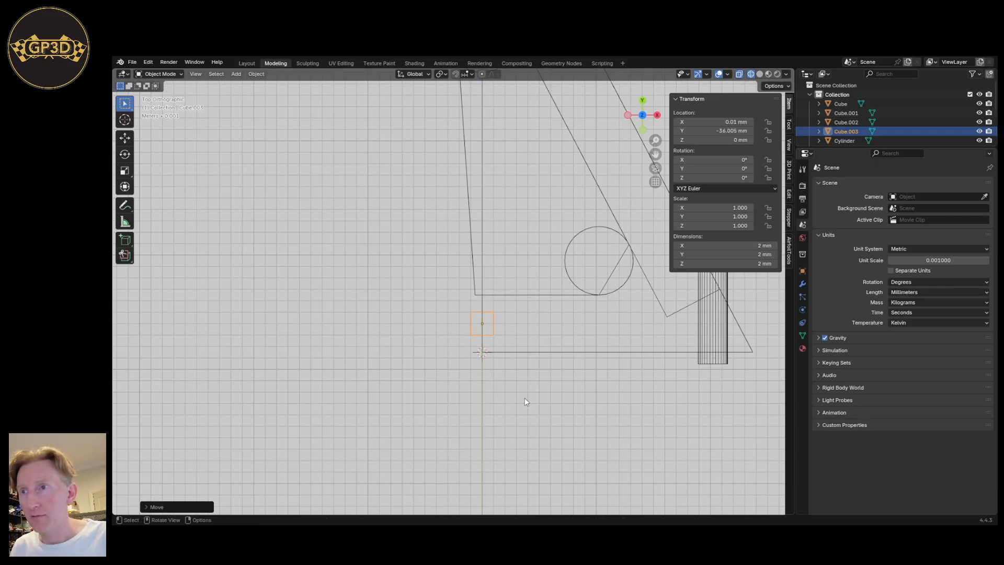
click(712, 122)
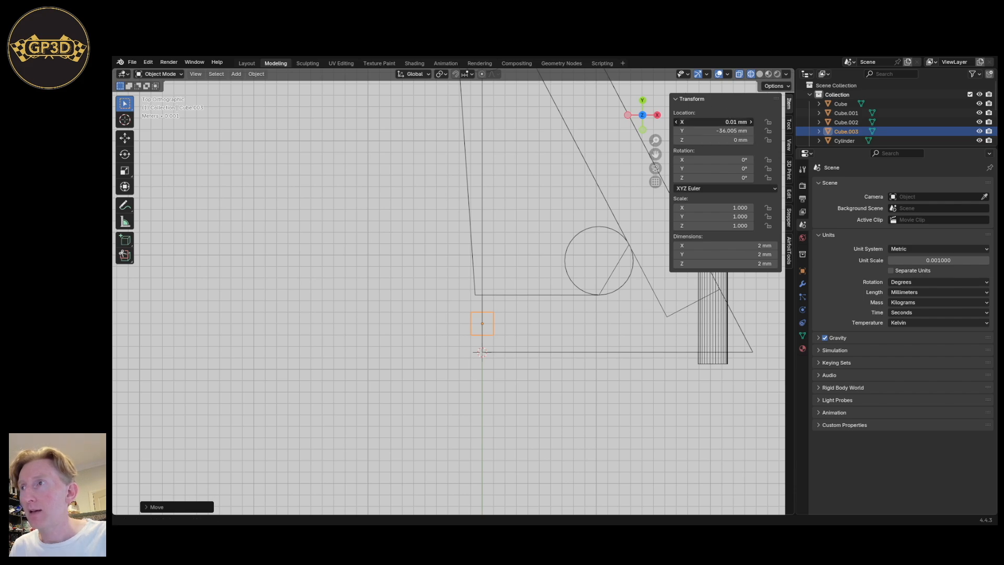
text(0)
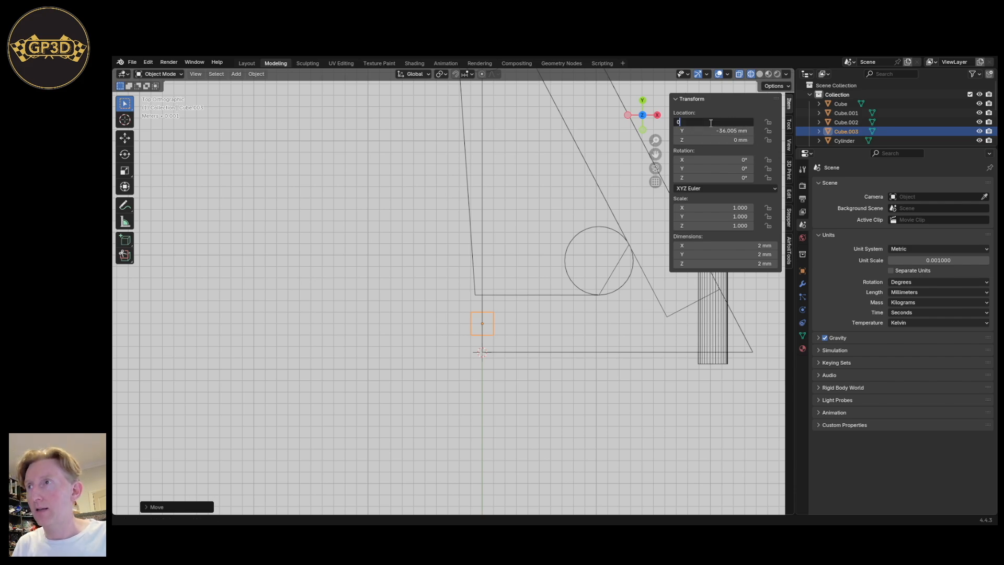
key(Return)
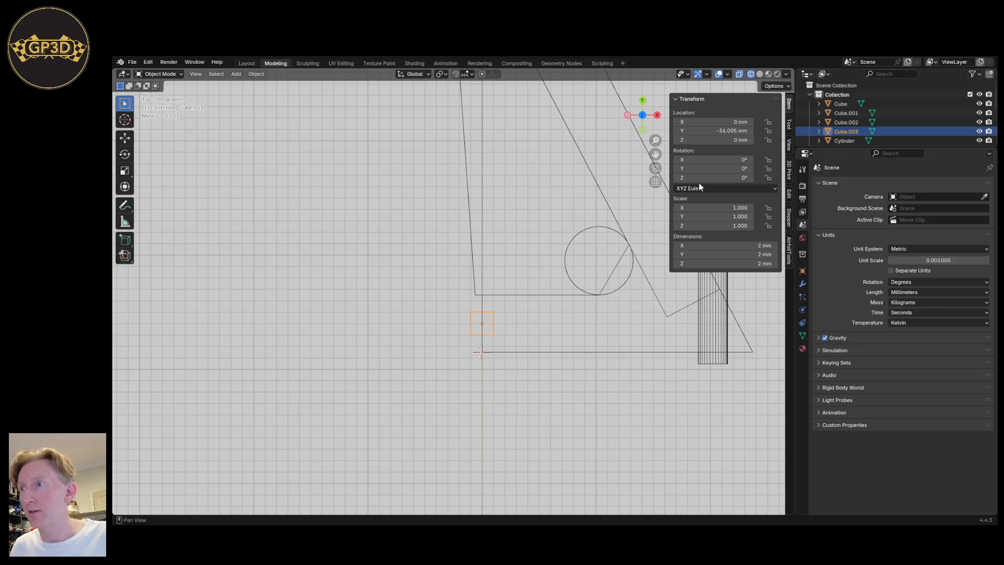
Set the new cube's X dimension to 9.6 mm and scale it along Y to about 9.15 mm.
click(721, 246)
text(9.6)
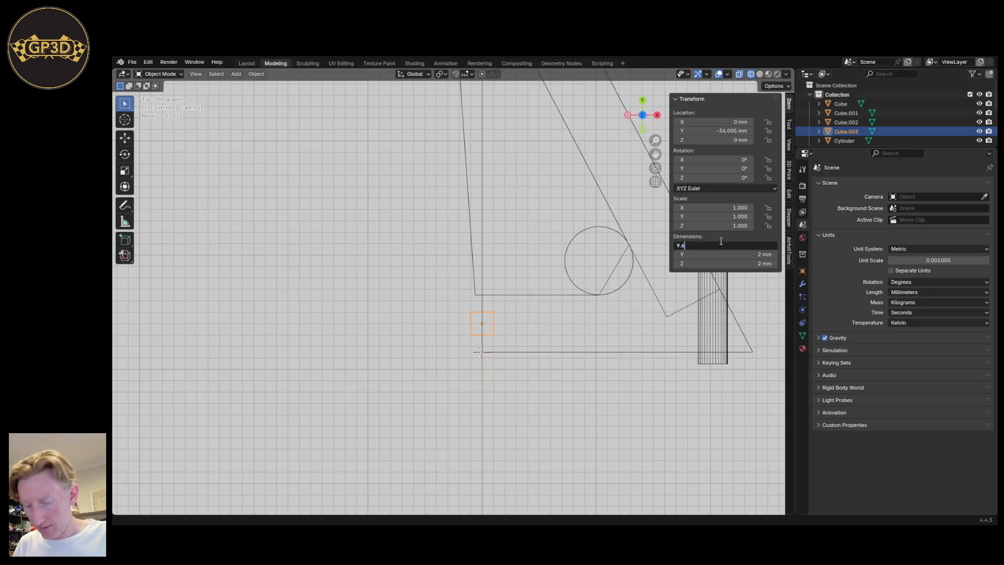
key(Return)
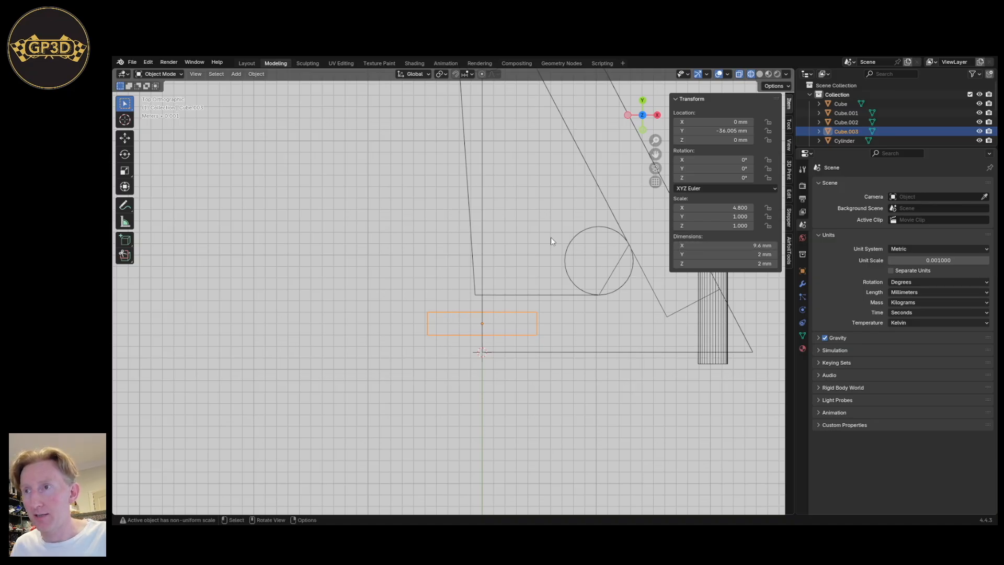
key(s)
key(y)
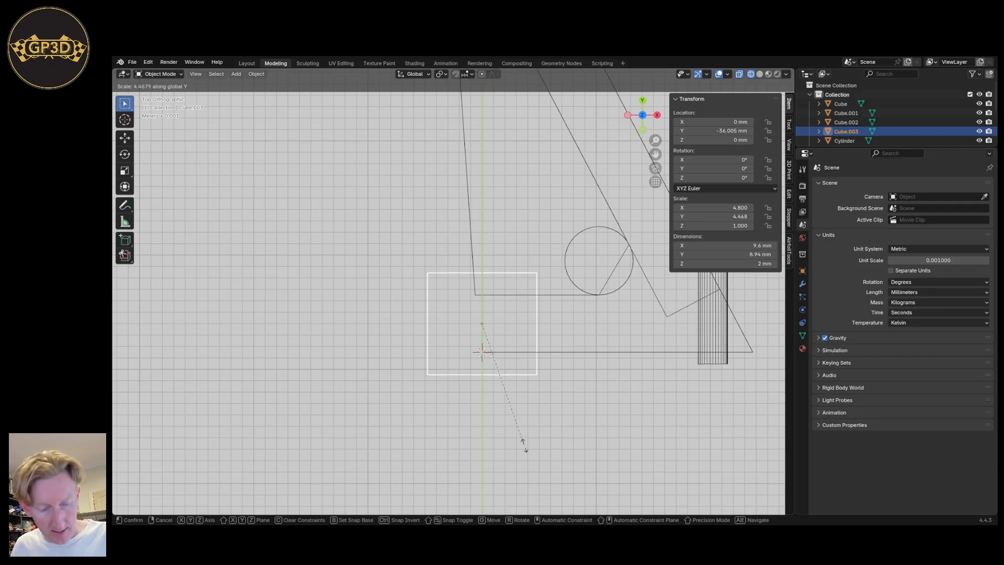
click(522, 449)
scroll(521, 449, down, 3)
scroll(520, 450, up, 3)
scroll(519, 451, down, 3)
middle_drag(567, 476, 578, 268)
In Edit Mode, shift the new cube's whole mesh up 1 mm along Z so its origin lies on its bottom face.
key(KP_1)
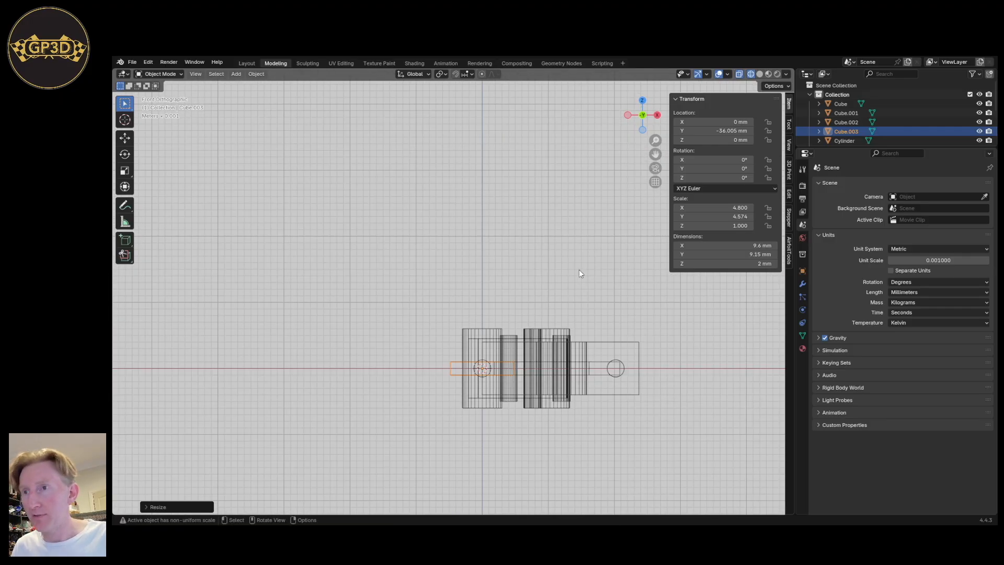
scroll(321, 418, up, 3)
shift+middle_drag(321, 417, 435, 422)
shift+middle_drag(580, 404, 291, 356)
scroll(294, 356, up, 2)
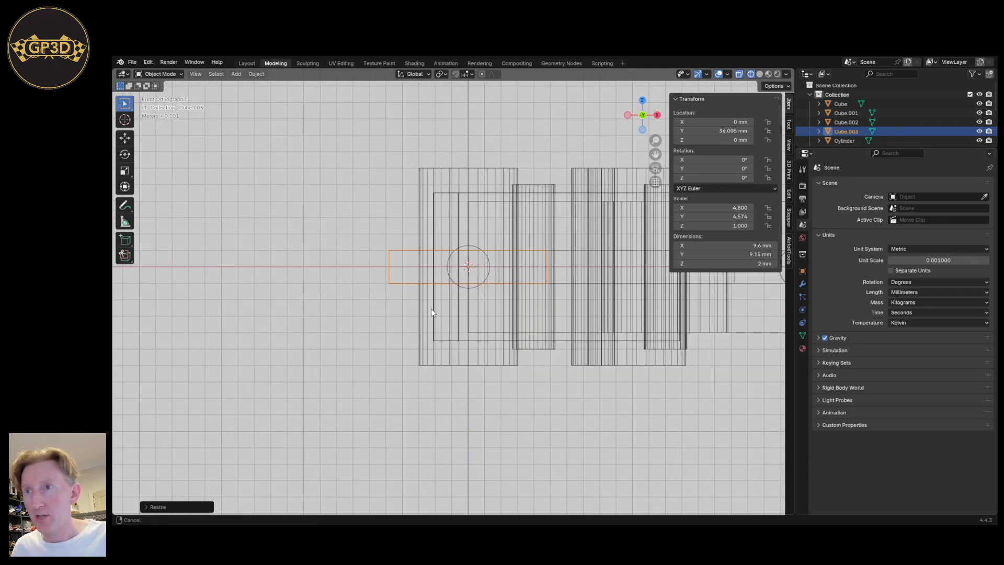
shift+middle_drag(432, 311, 420, 342)
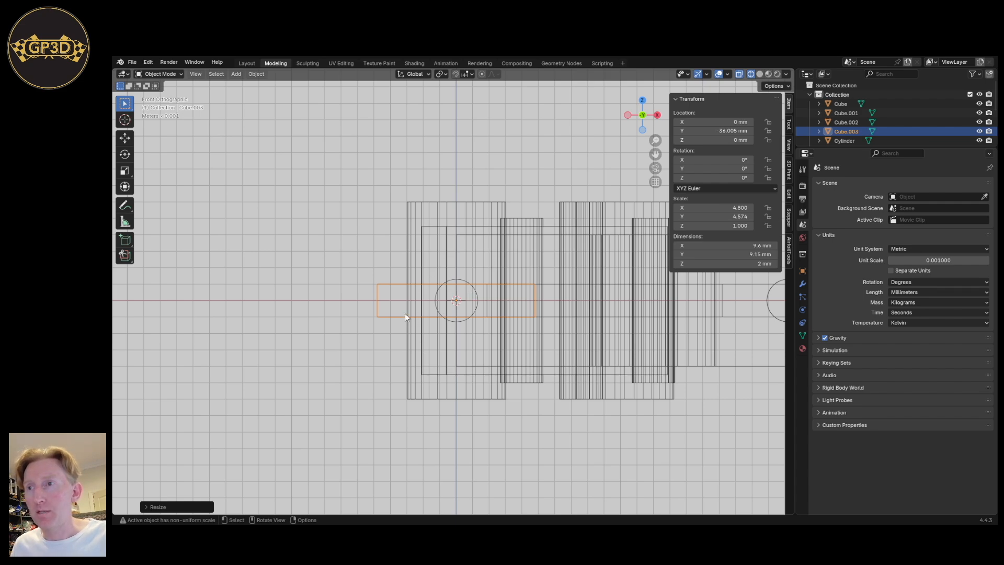
key(Tab)
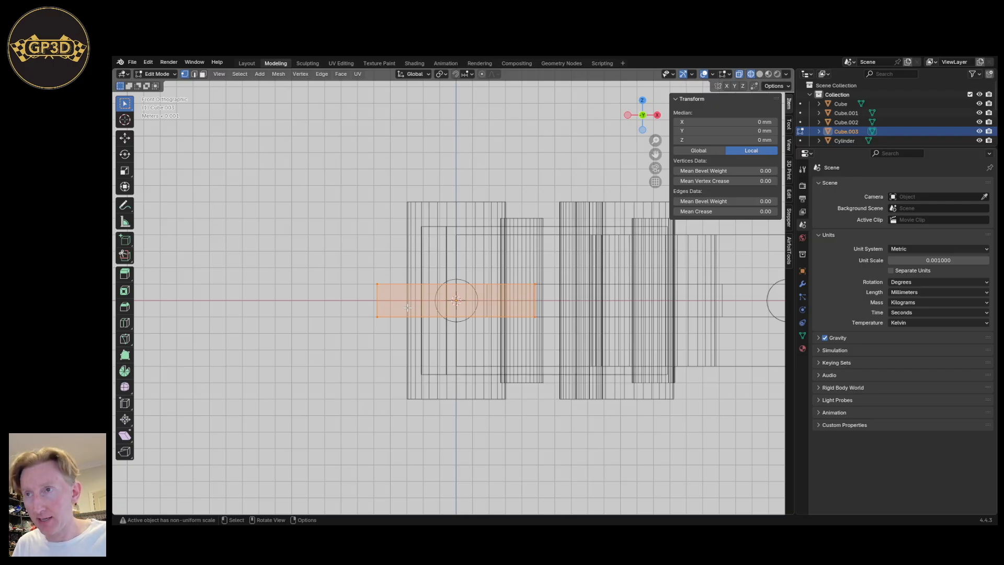
key(g)
text(z1)
key(Return)
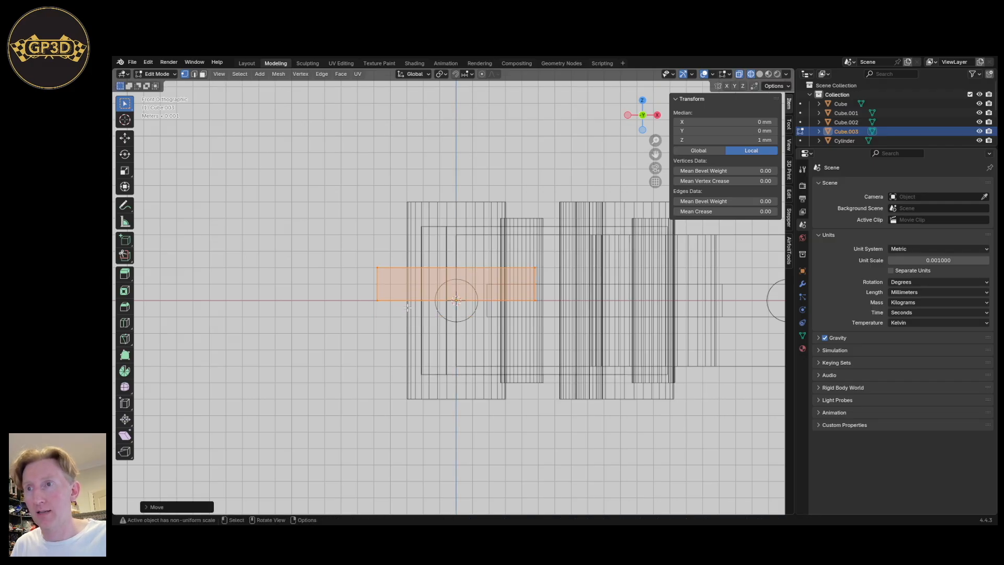
key(Tab)
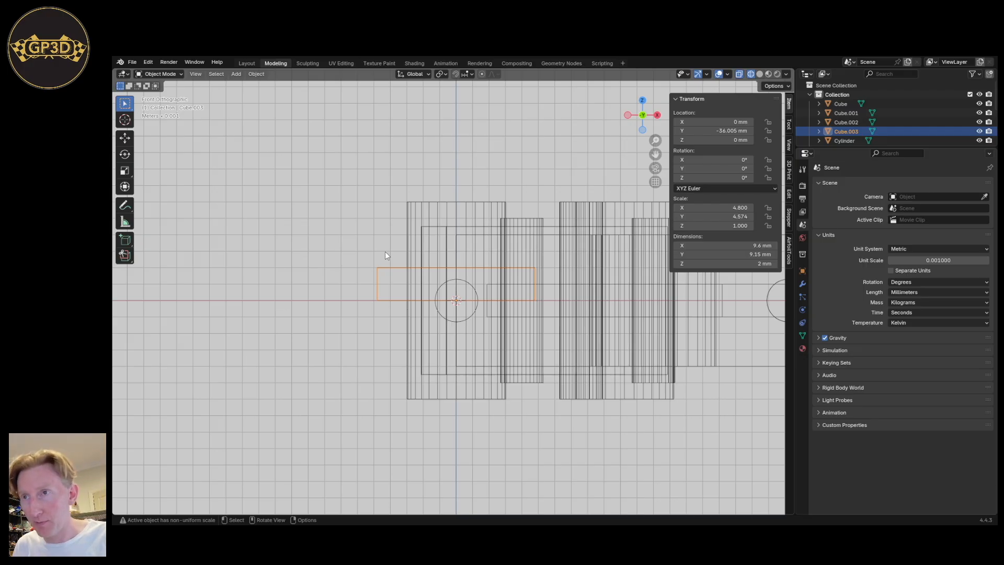
Lower the new cube along global Z and set its Z location to -4 mm.
key(g)
key(z)
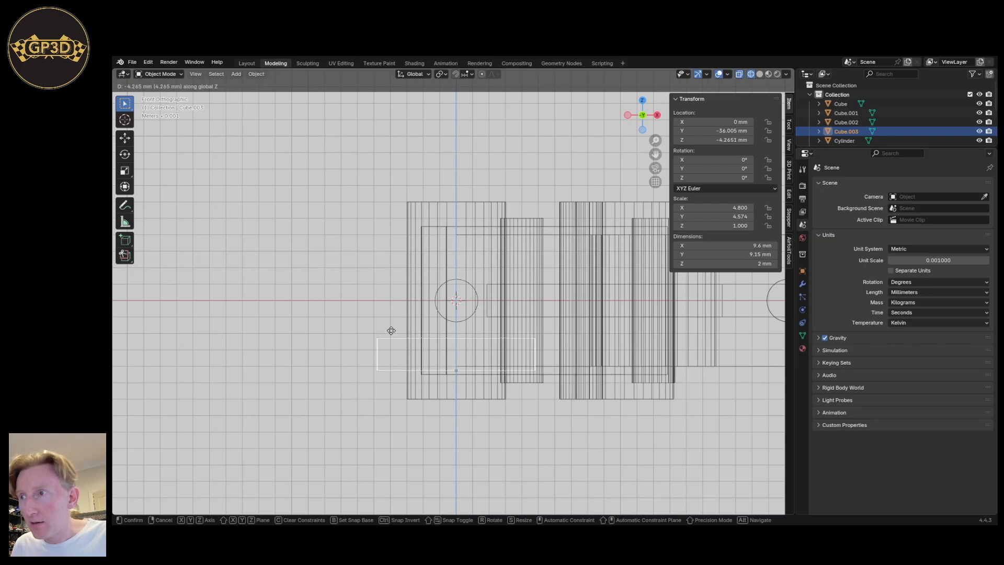
click(393, 331)
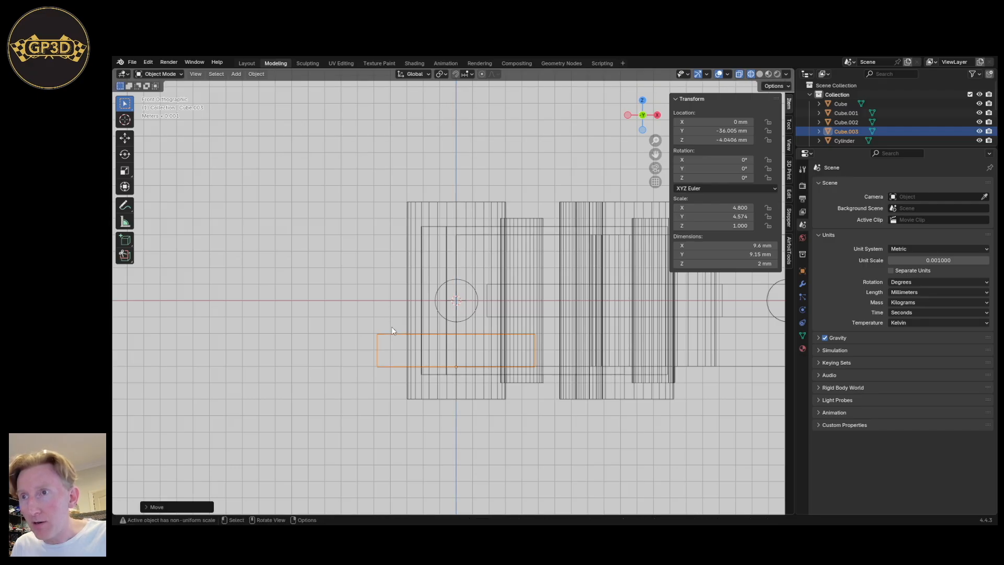
click(708, 139)
drag(688, 140, 708, 139)
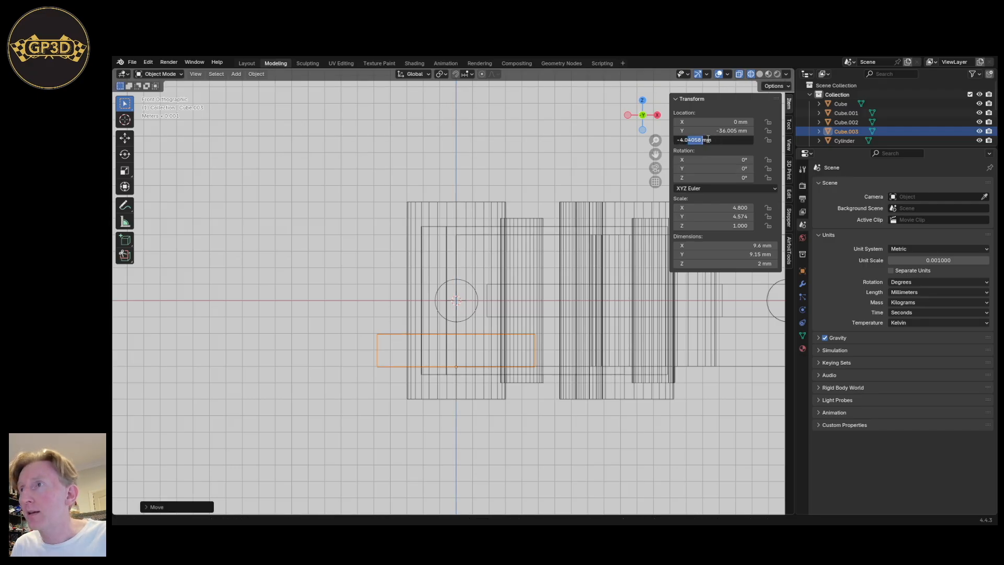
key(BackSpace)
key(Return)
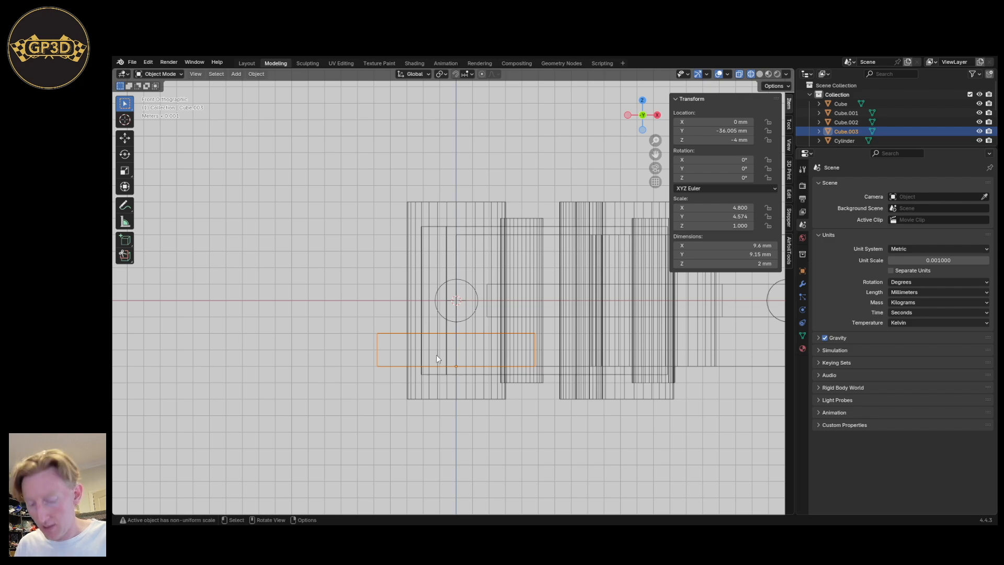
Raise the new cube 3.4 mm along Z and scale it in Z to a height of about 7.71 mm.
text(gz3.4)
key(Return)
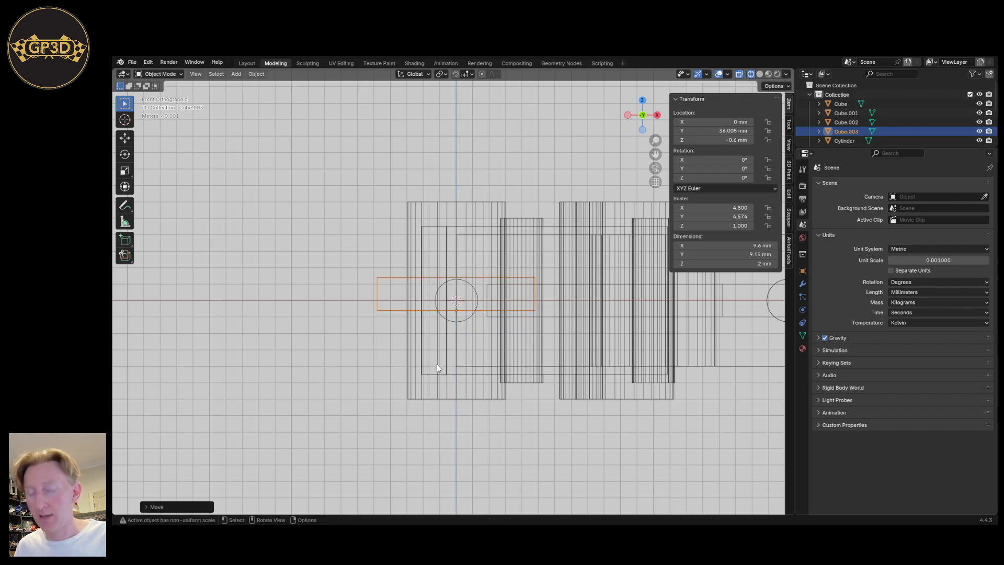
key(s)
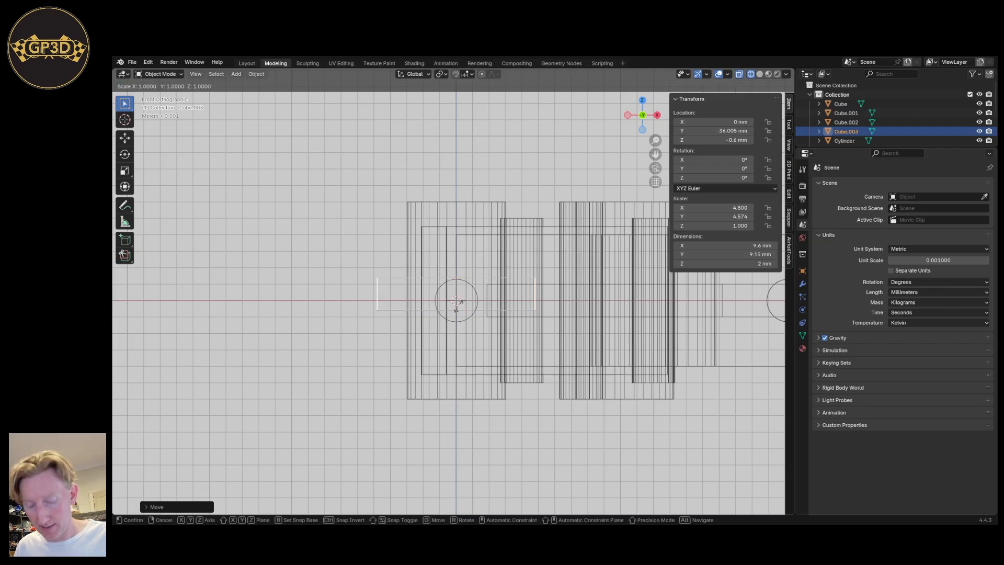
key(z)
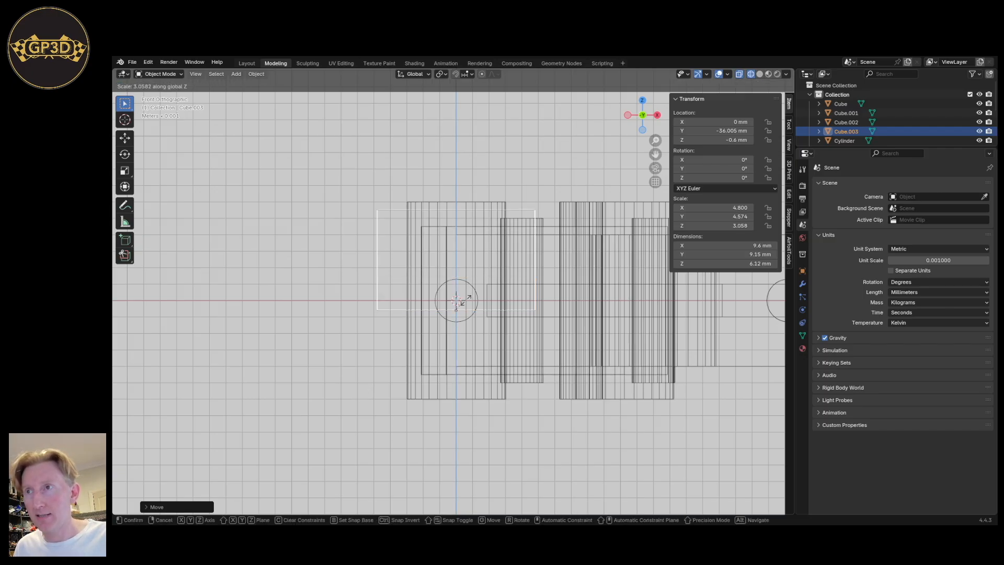
click(466, 298)
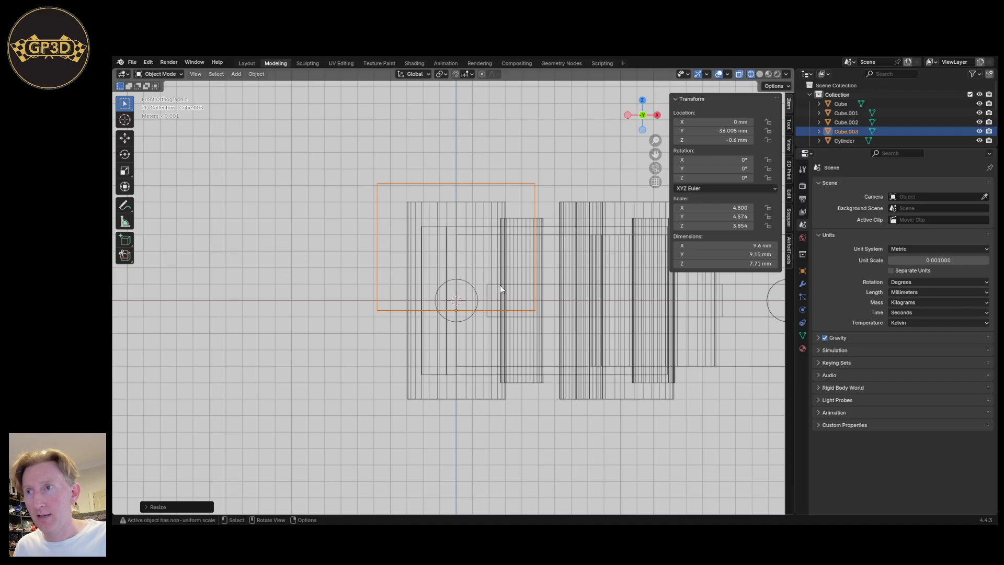
Enlarge the Outliner in height and width so the complete list of objects fits.
middle_drag(519, 281, 514, 312)
key(KP_7)
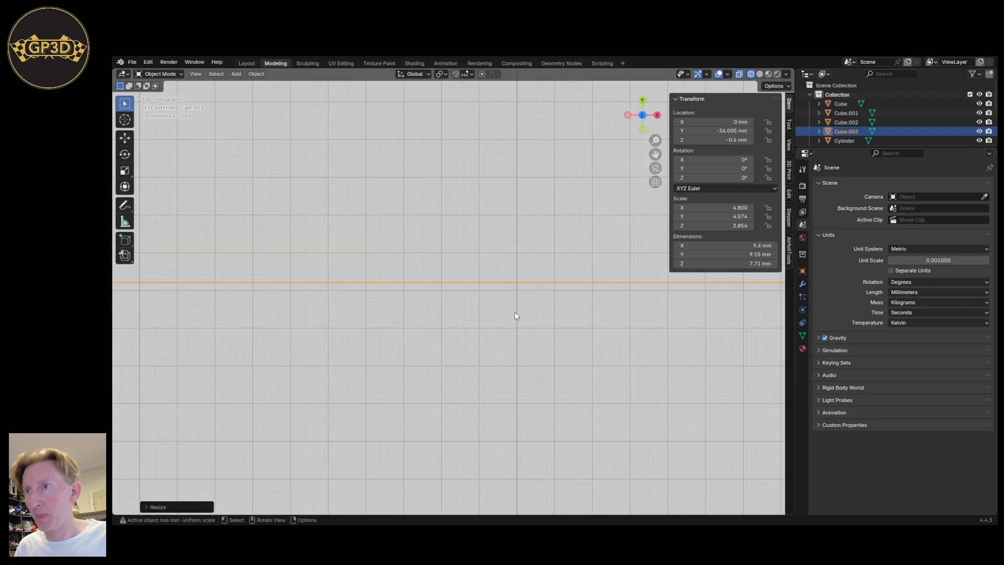
scroll(395, 324, down, 5)
shift+middle_drag(428, 317, 470, 418)
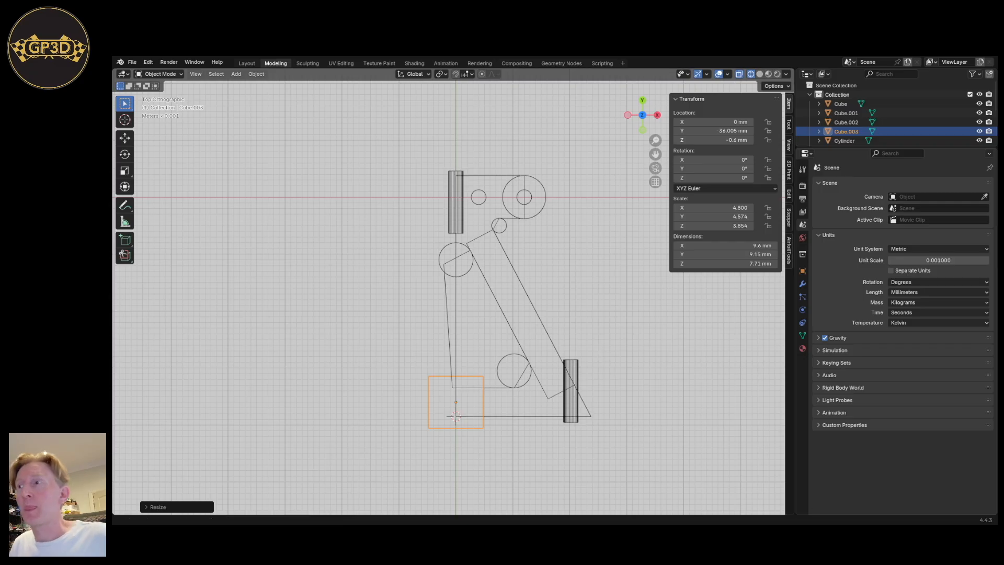
middle_drag(500, 331, 525, 310)
drag(850, 149, 844, 307)
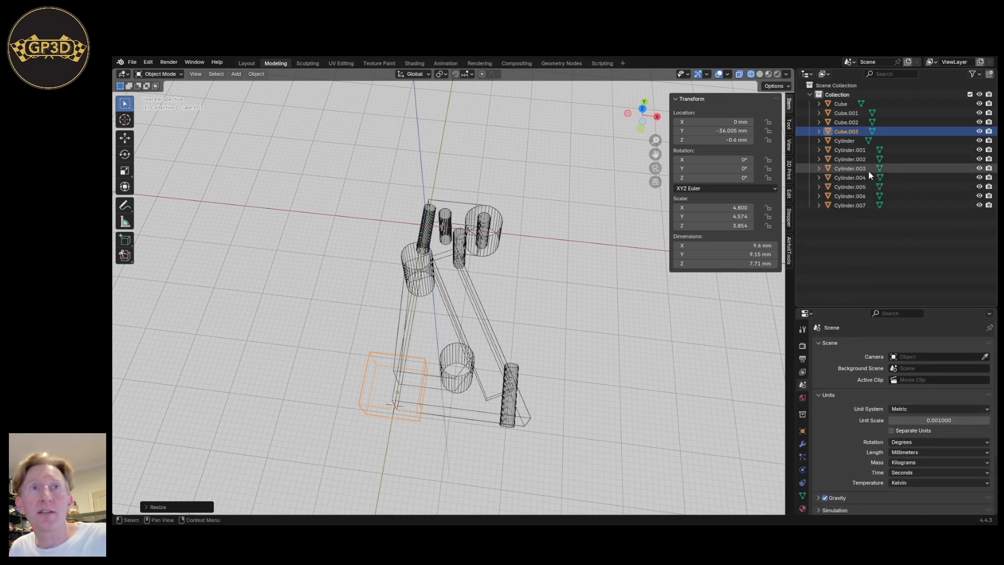
drag(794, 214, 762, 216)
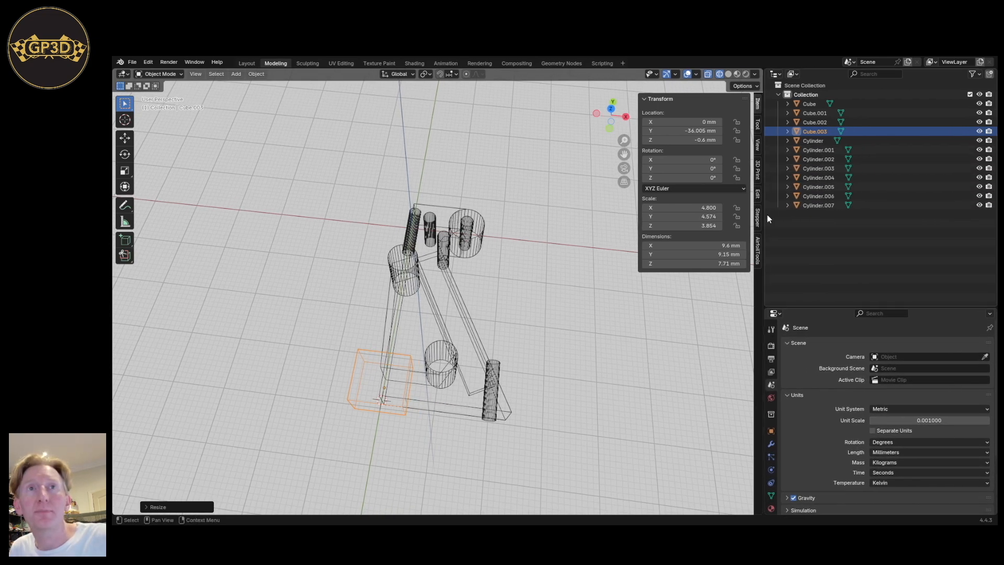
Rename the collection holding all the objects to "Lucas Agitator 10th".
click(805, 95)
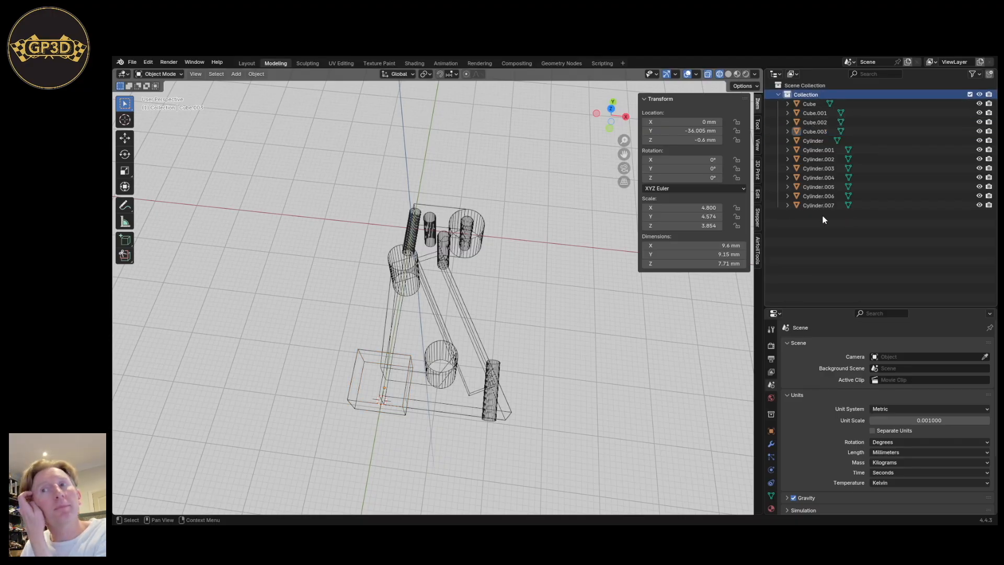
double_click(801, 95)
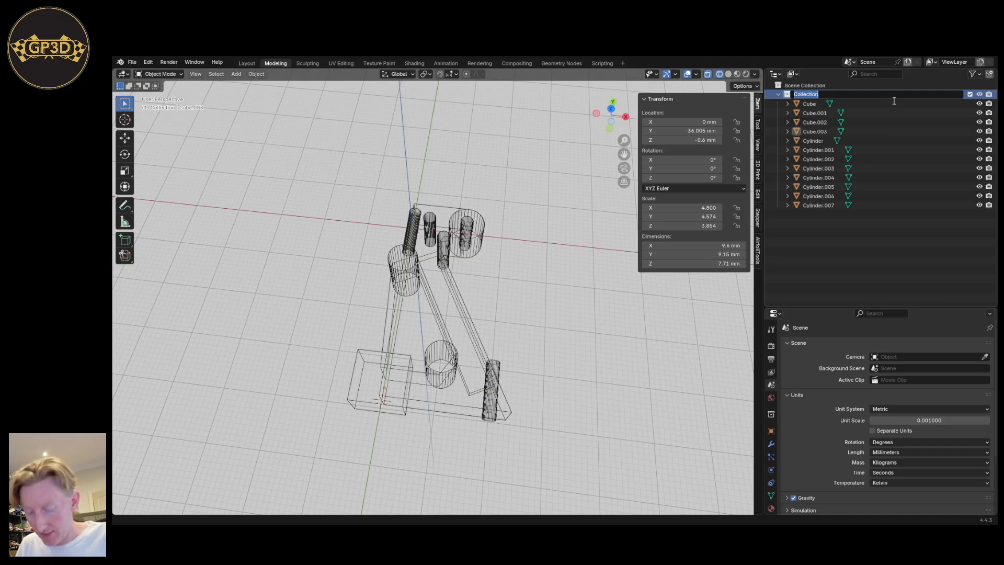
text(L)
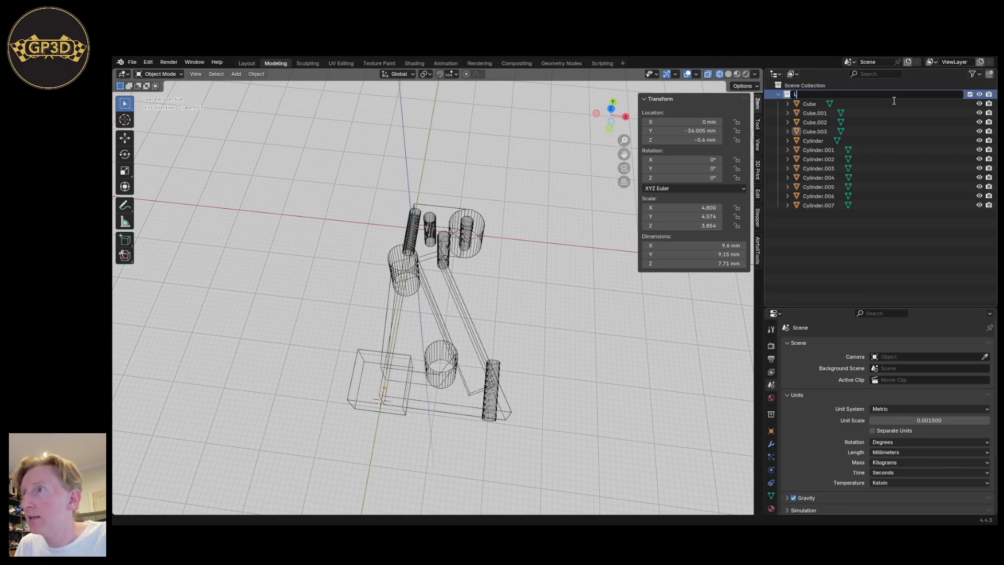
text(ucas Agitatyor)
key(BackSpace)
key(BackSpace)
key(BackSpace)
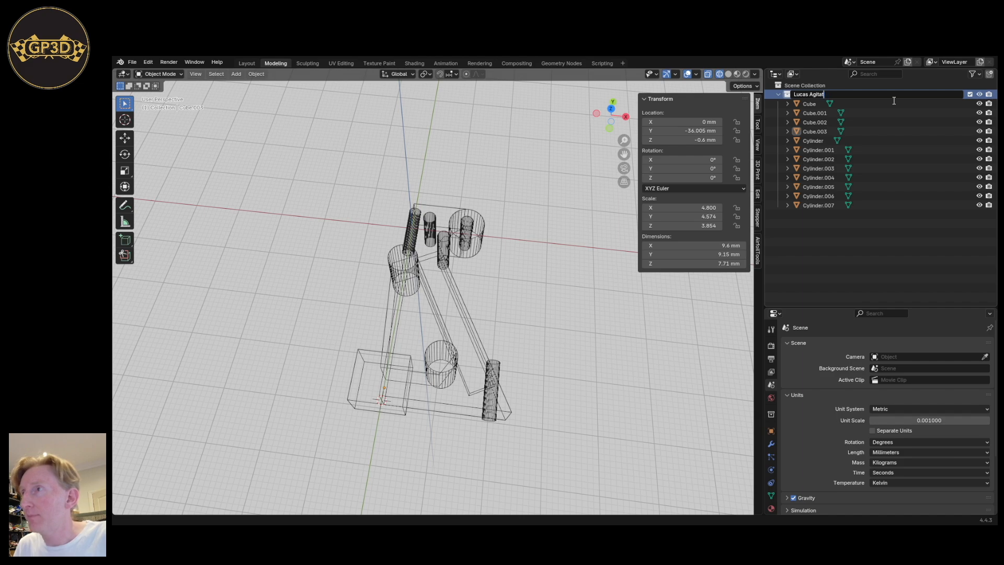
text(or)
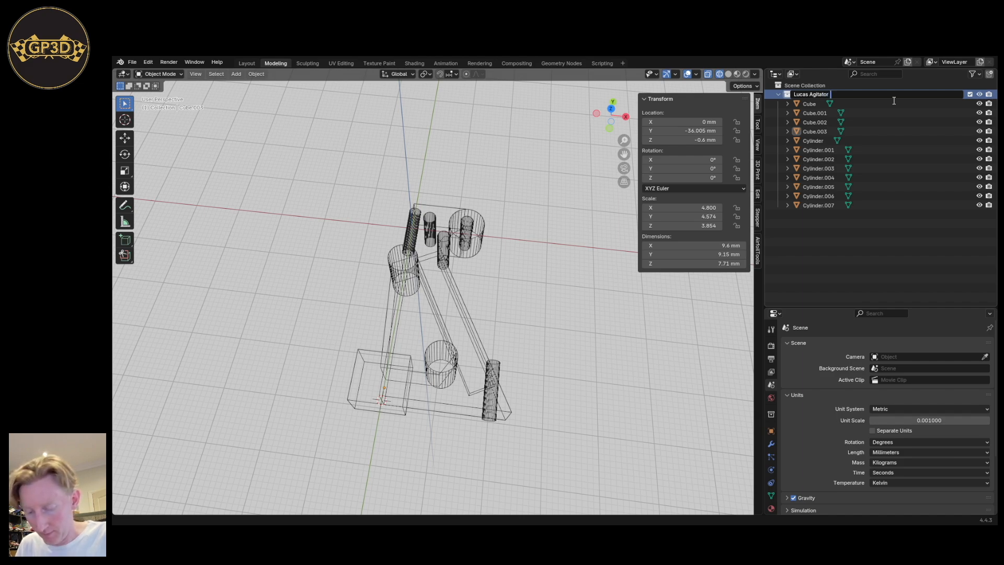
text( 1oth)
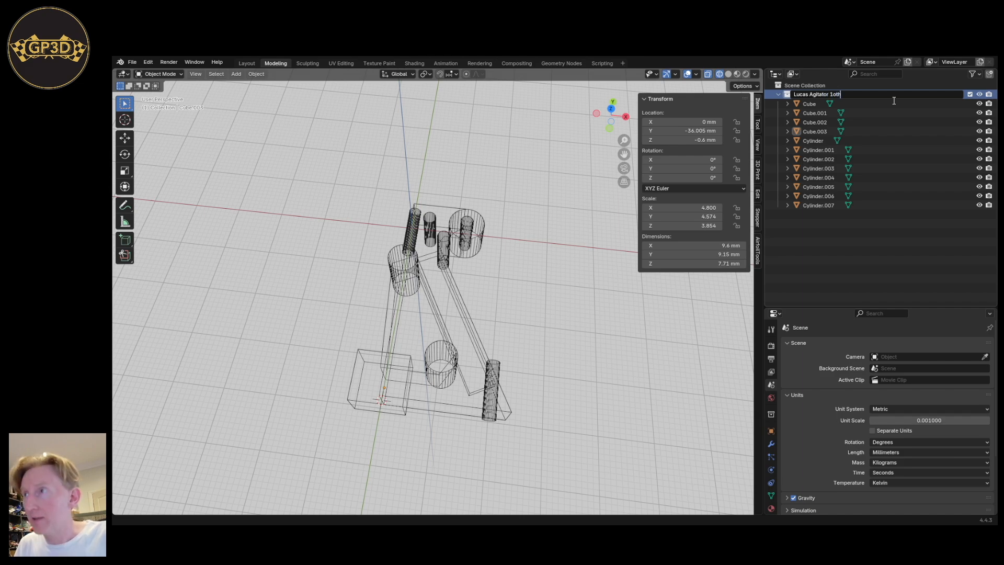
key(Left)
key(Left)
key(BackSpace)
text(0)
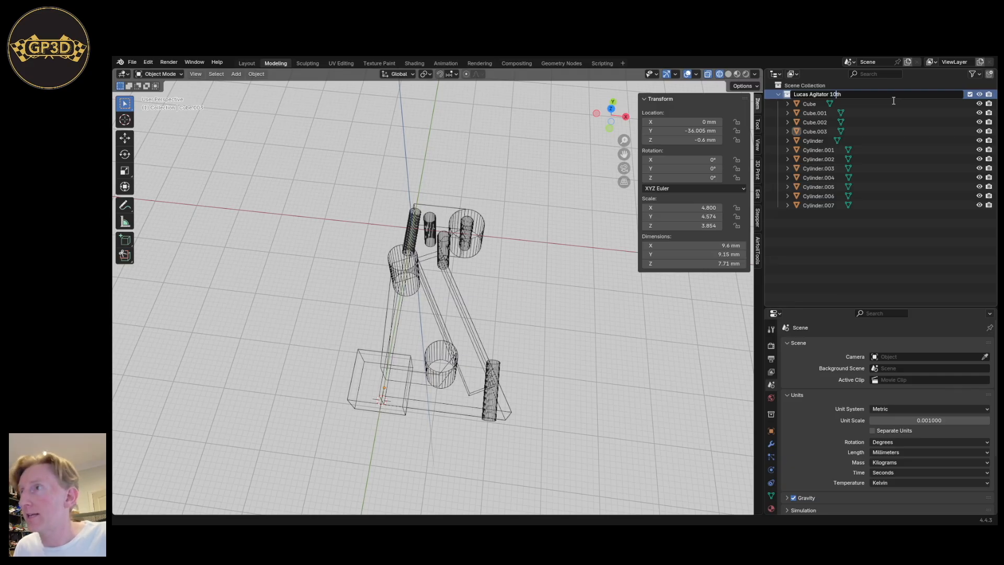
key(Return)
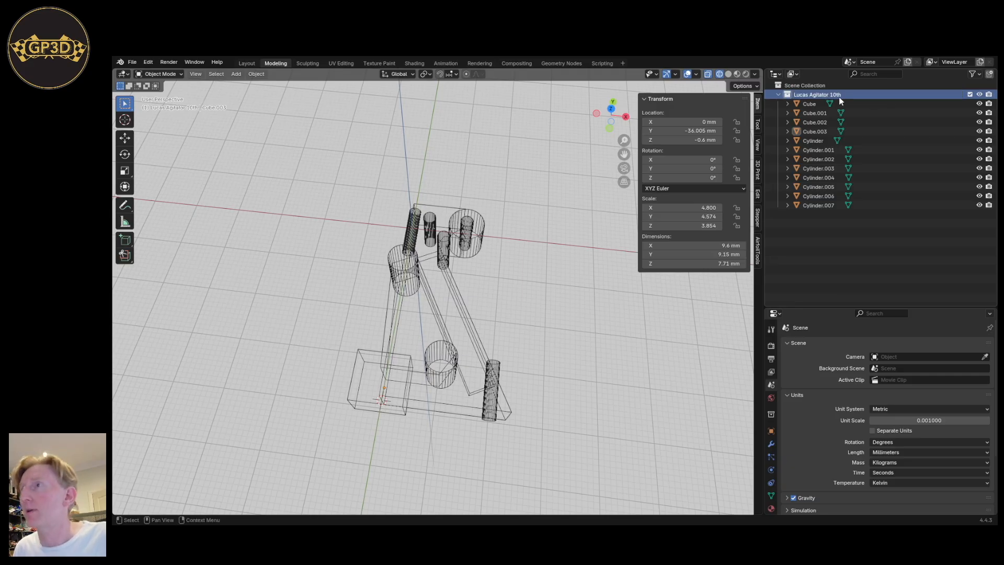
Add a new collection inside "Lucas Agitator 10th" and name it "Shock Tower".
right_click(811, 95)
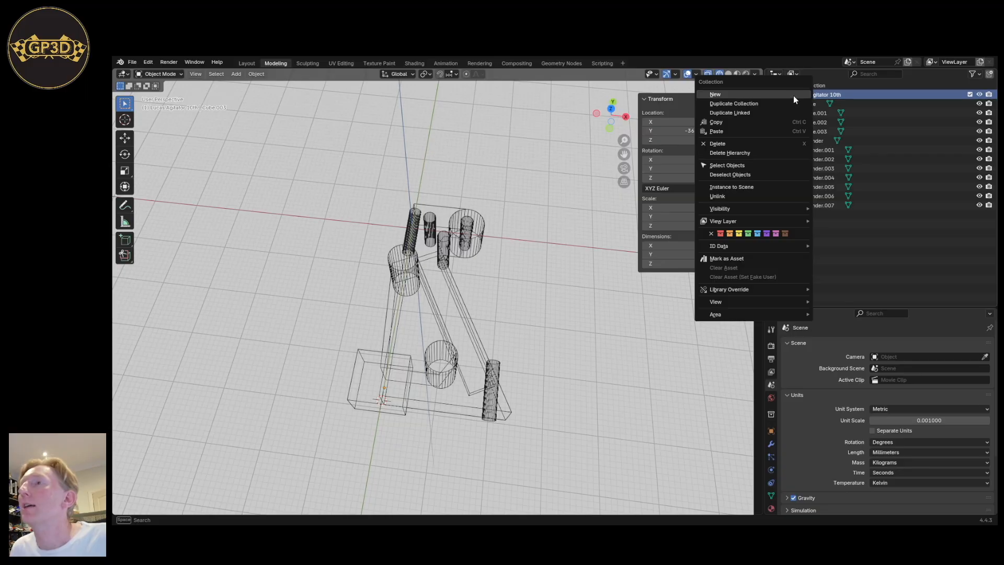
click(793, 95)
double_click(815, 103)
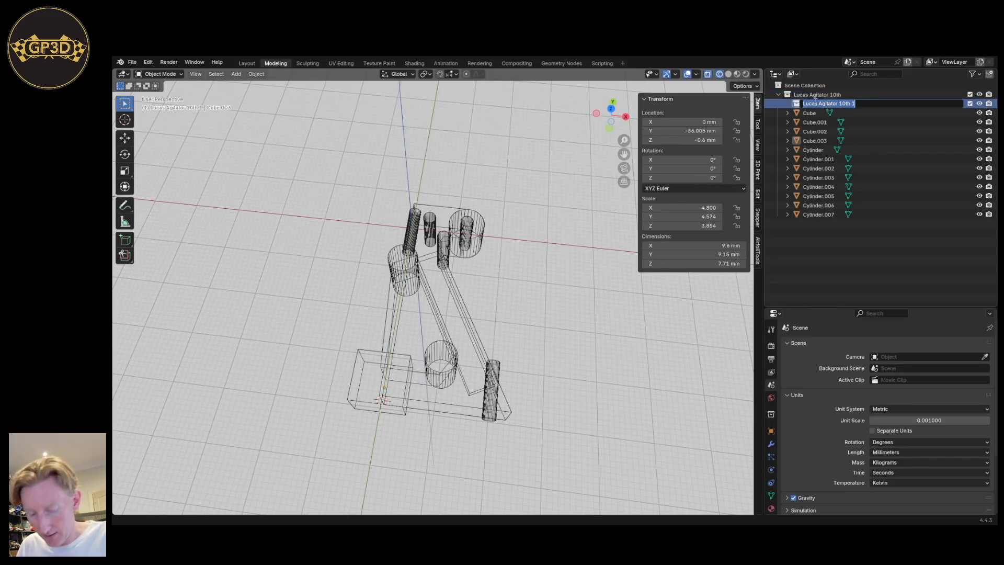
text(Shock Tower)
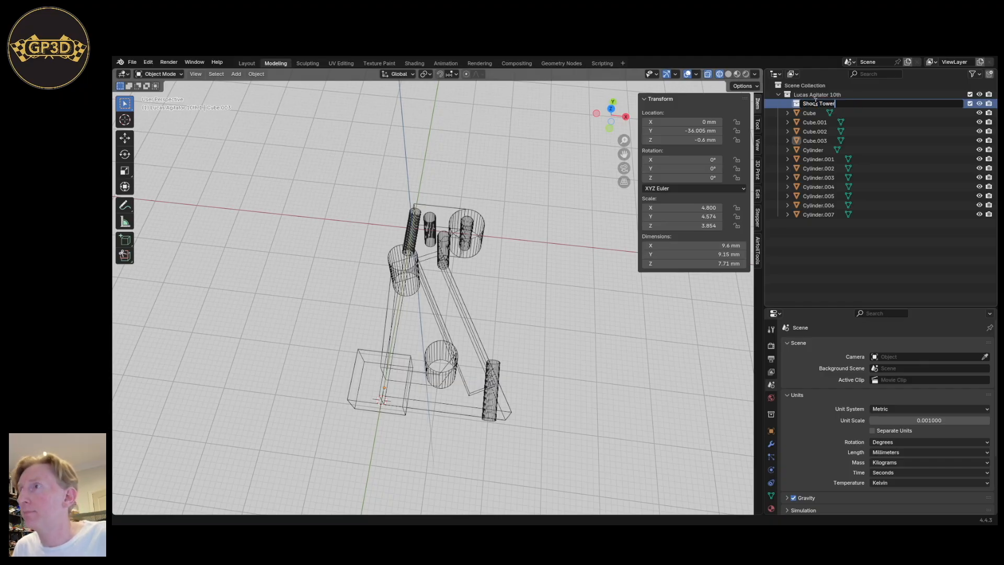
key(Return)
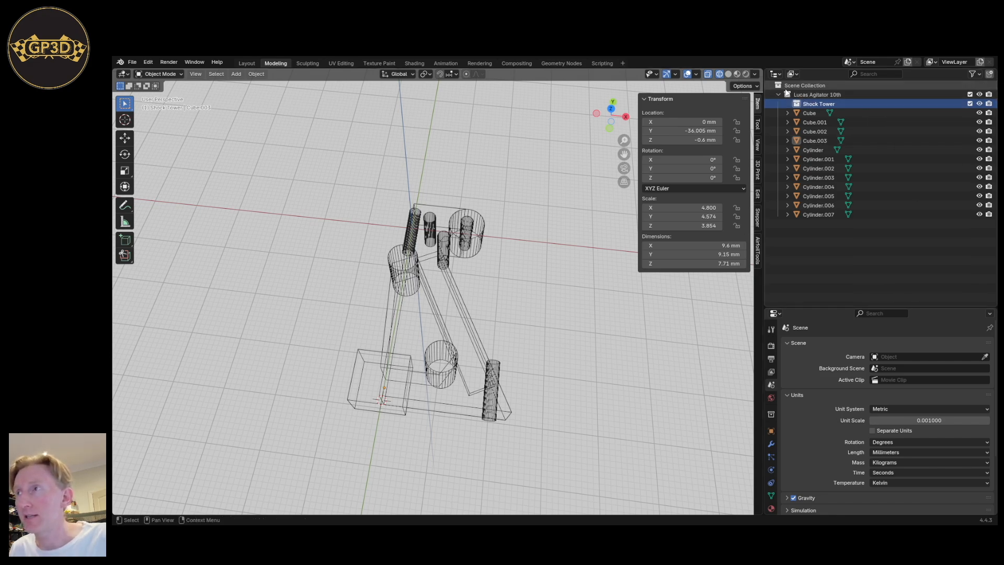
click(802, 94)
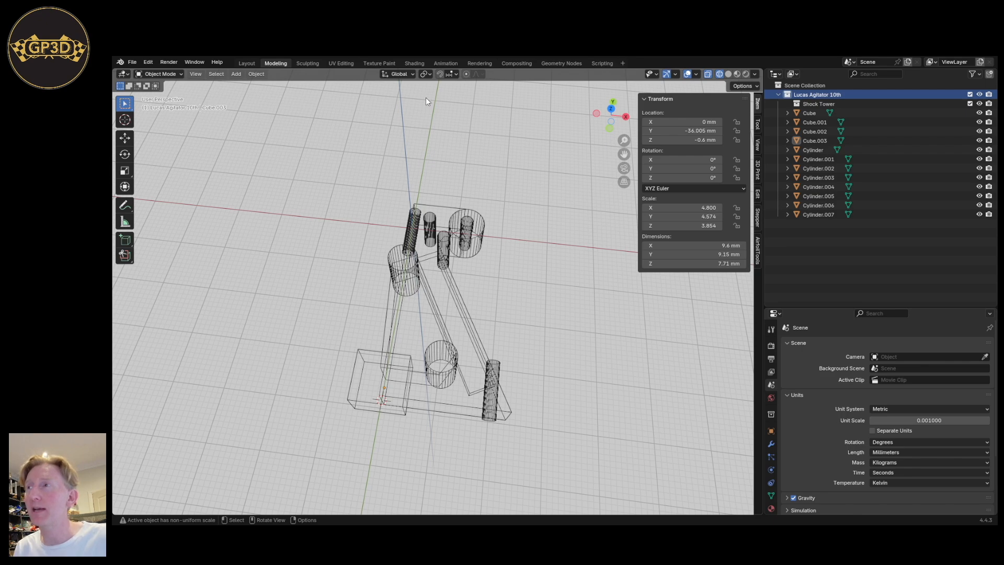
click(811, 104)
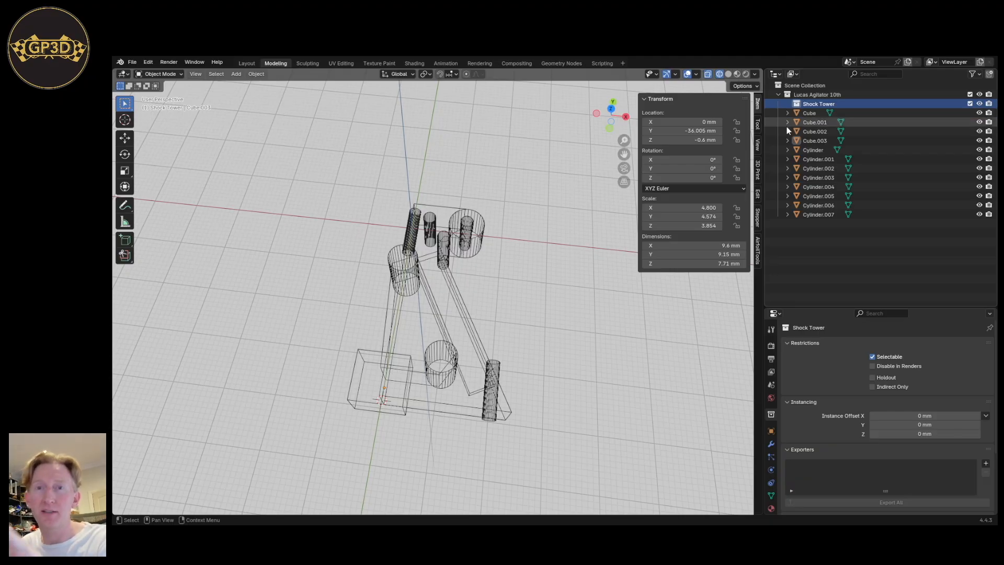
click(778, 94)
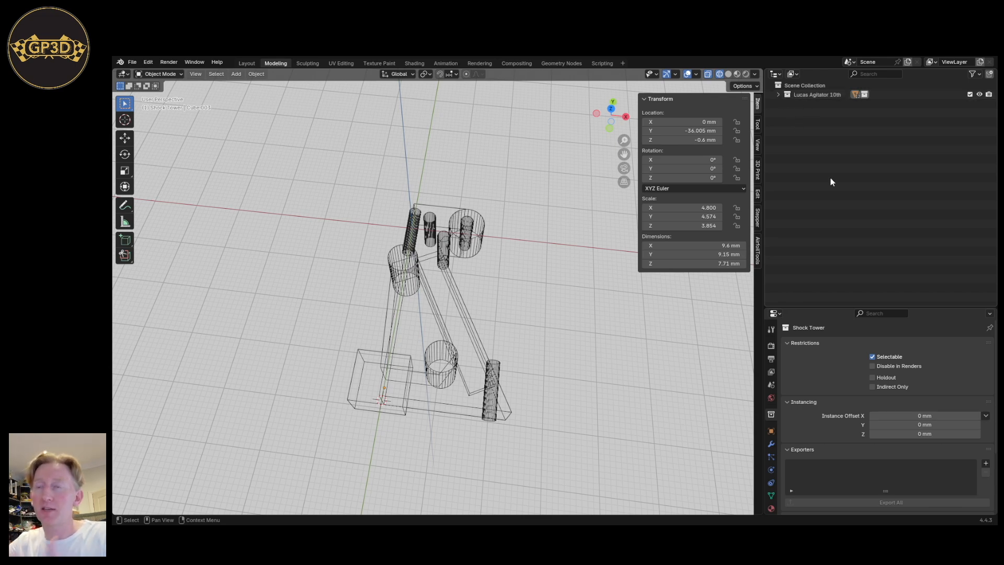
click(777, 95)
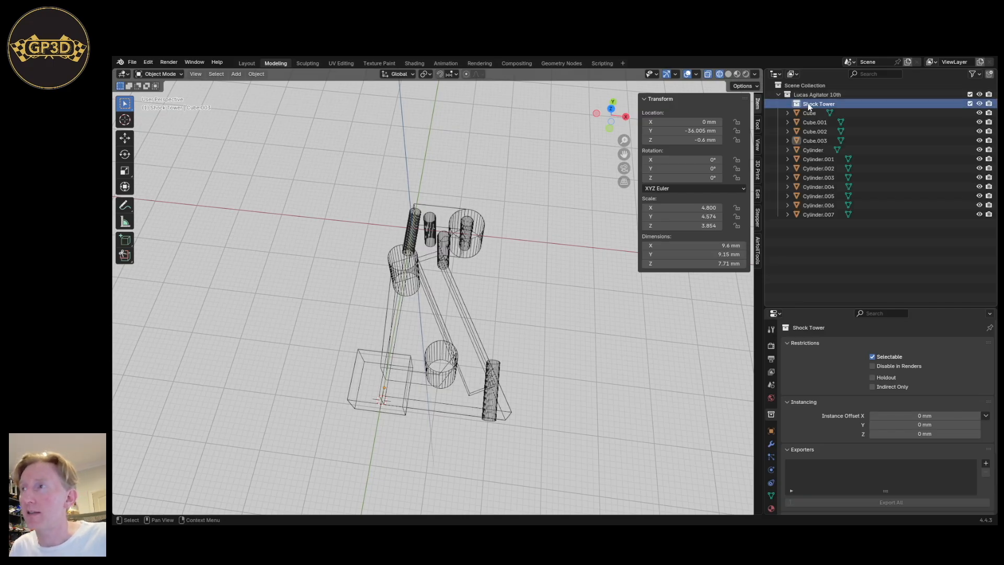
Add two child collections inside Shock Tower and rename the first one "Shock Tower - materials".
right_click(798, 105)
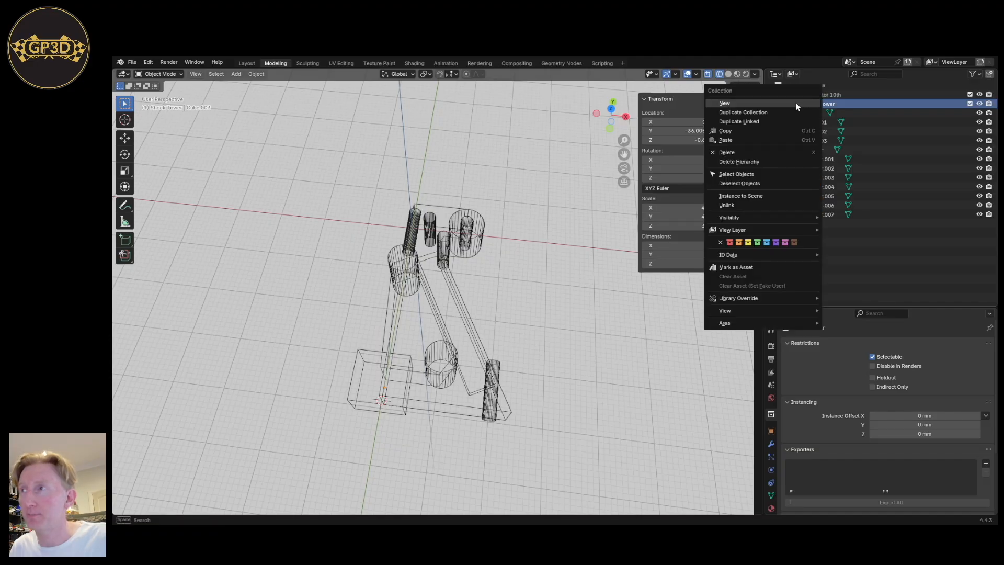
click(797, 104)
right_click(796, 105)
click(798, 103)
click(833, 114)
double_click(834, 114)
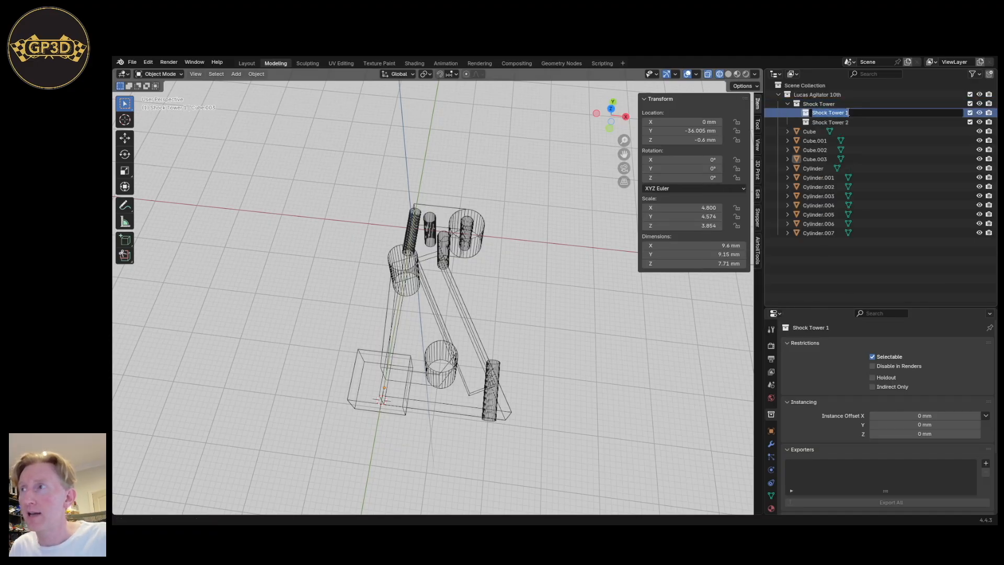
text(- materials)
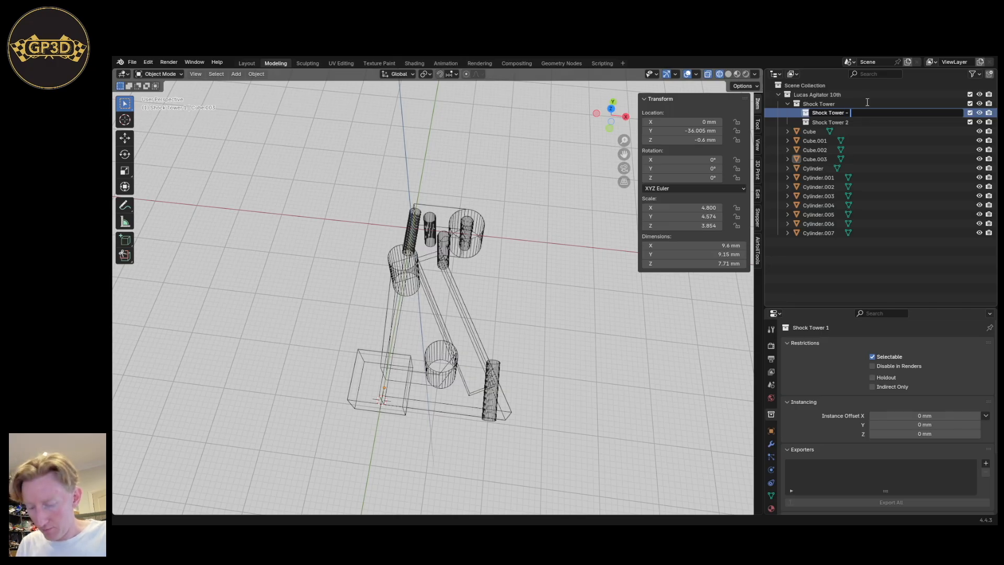
key(Return)
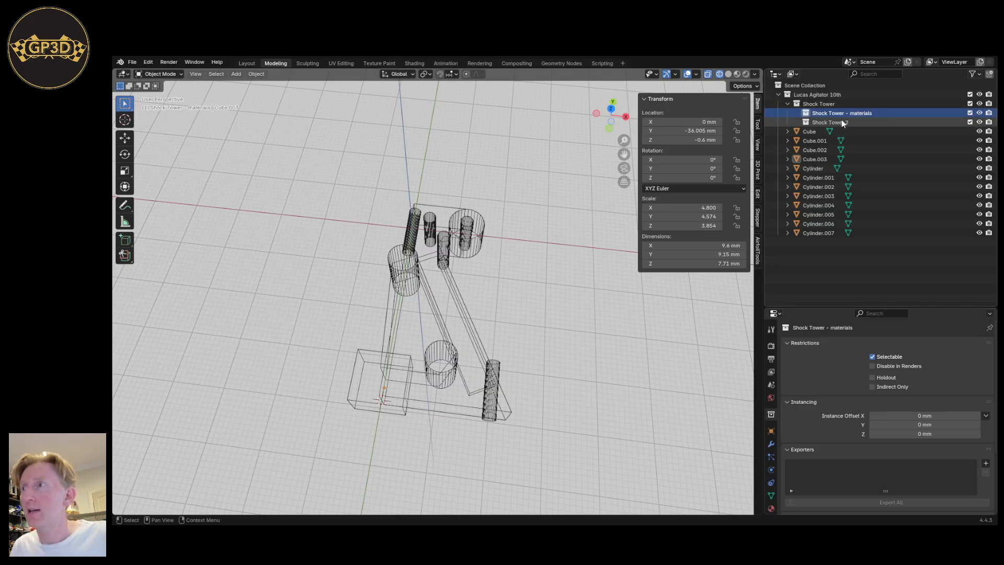
Rename the second child collection of Shock Tower as "Shock Tower - cutouts".
click(866, 121)
double_click(867, 121)
double_click(866, 121)
text(- cutouts)
key(Return)
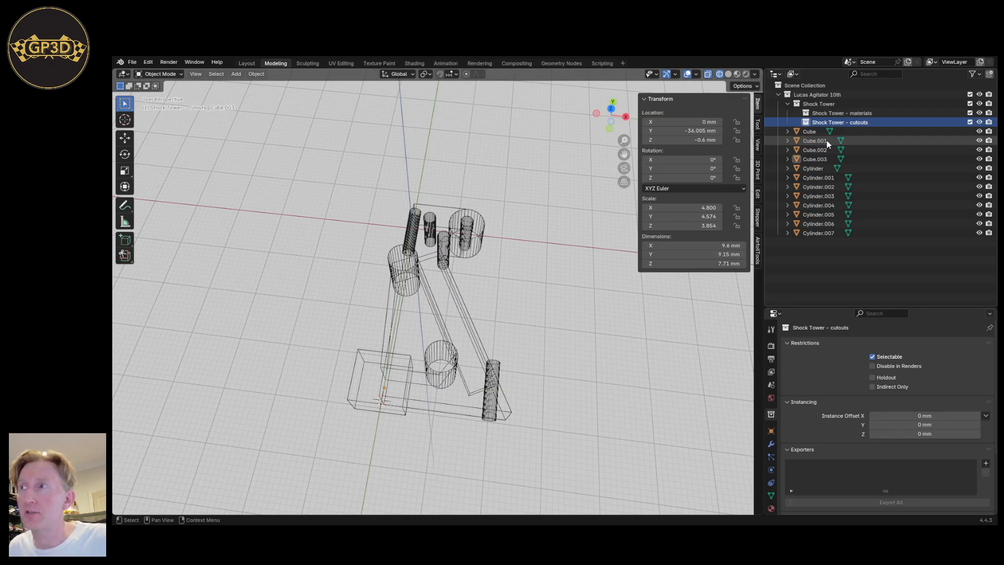
Examine which bodies in the model the listed Cube and Cylinder objects correspond to.
click(813, 130)
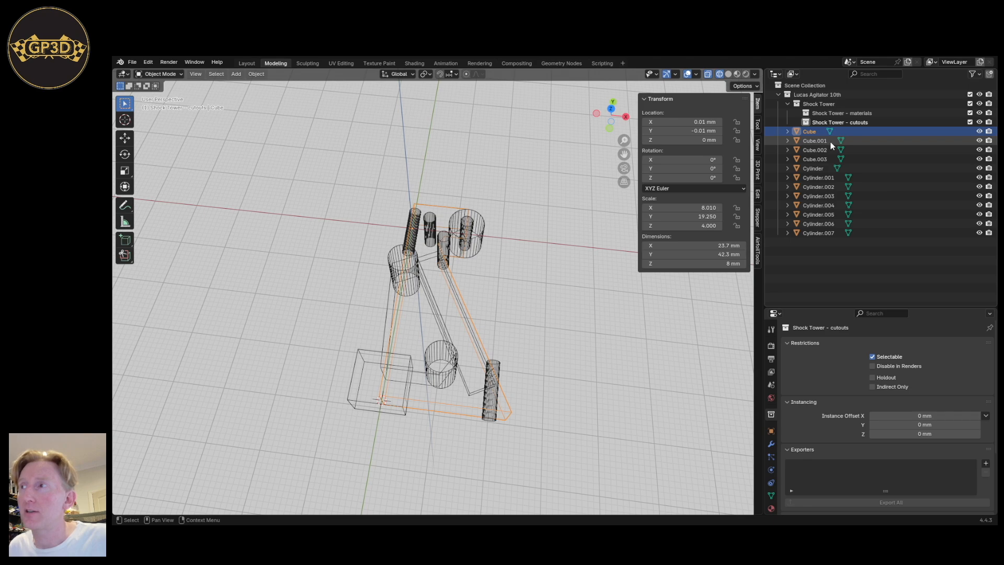
click(830, 178)
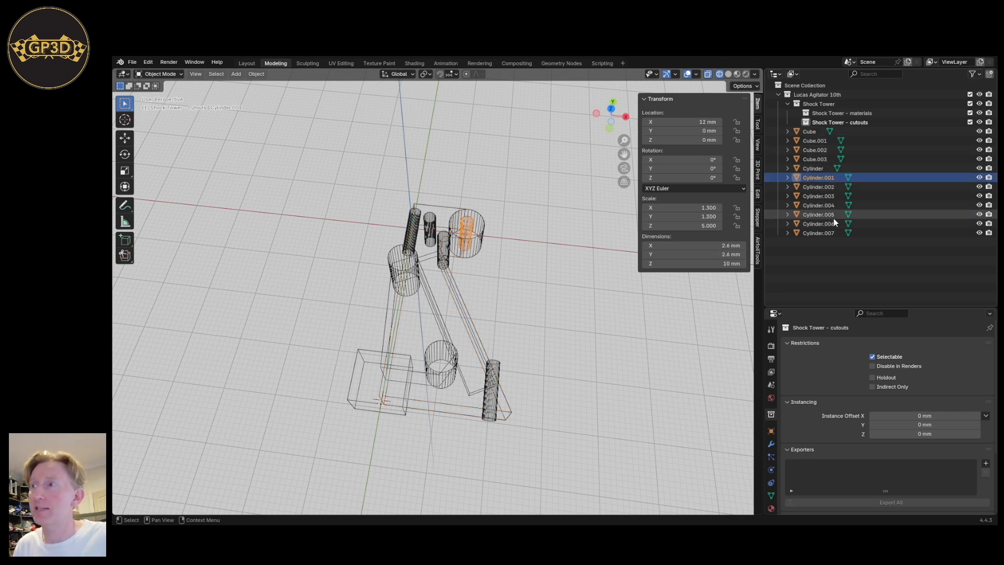
click(810, 168)
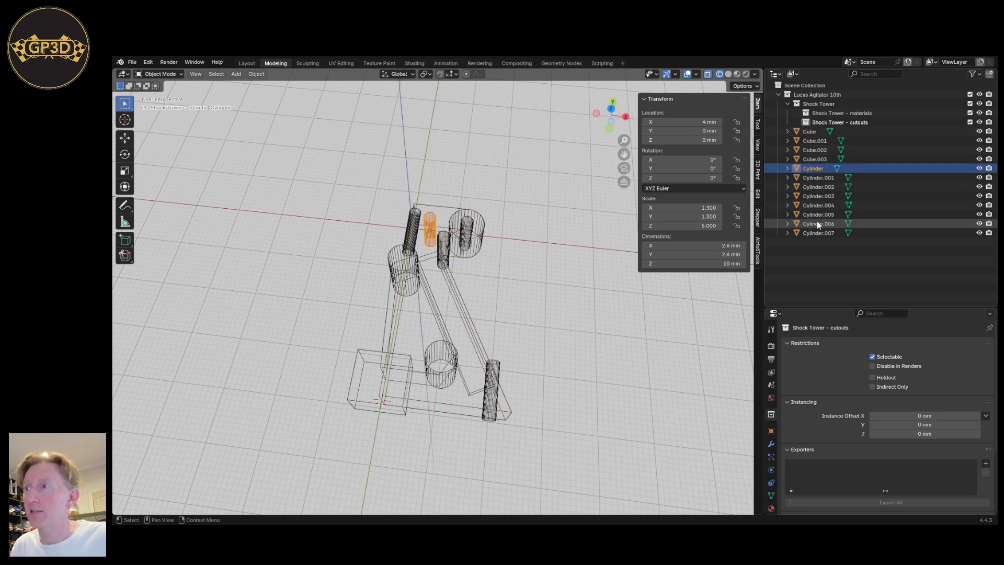
shift+click(816, 232)
click(812, 196)
click(811, 169)
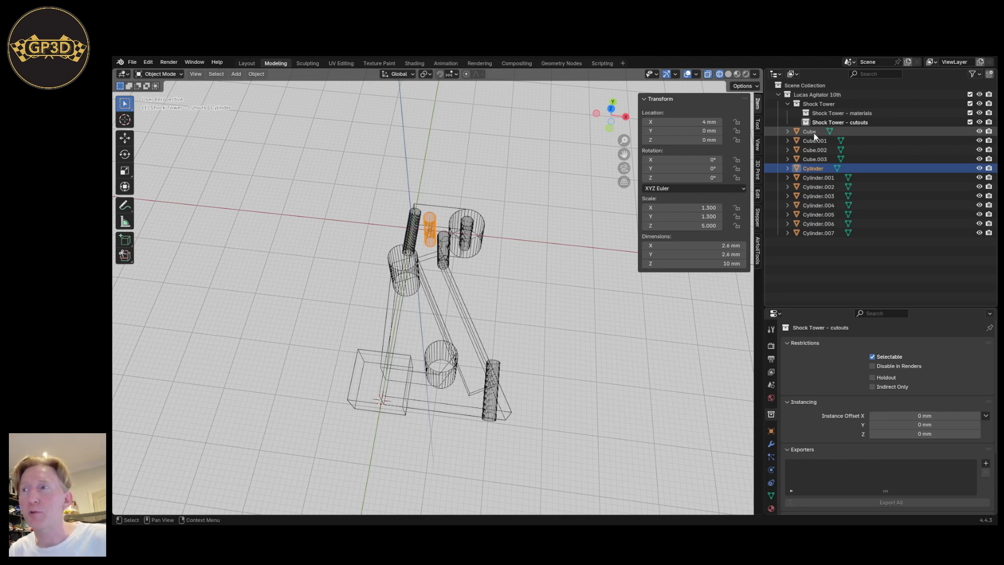
click(820, 105)
click(851, 114)
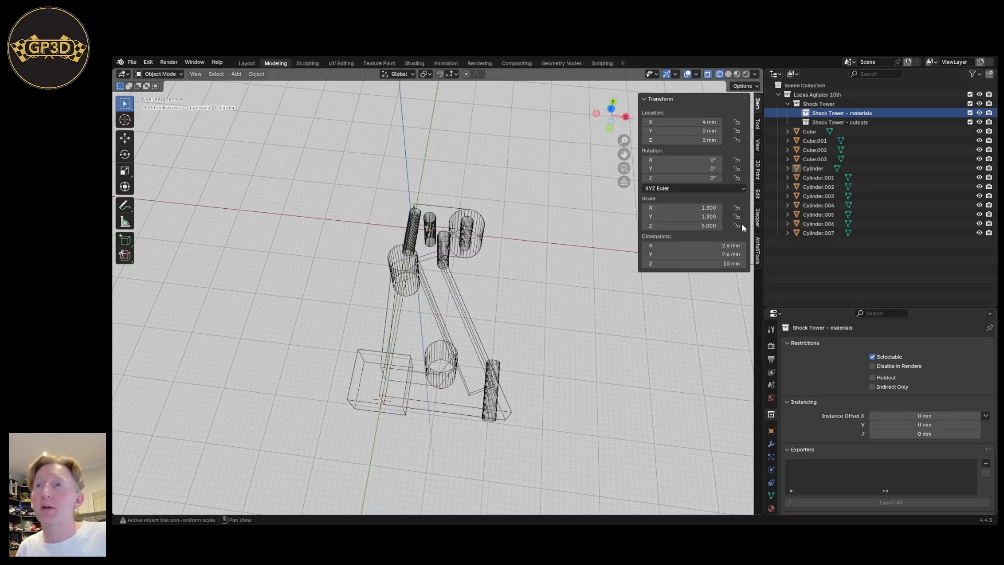
Rename the Cylinder object as "Shock Tower - M3 thread", reusing the name of the Shock Tower collection.
scroll(569, 285, up, 4)
middle_drag(437, 218, 381, 214)
click(372, 206)
middle_drag(428, 277, 425, 188)
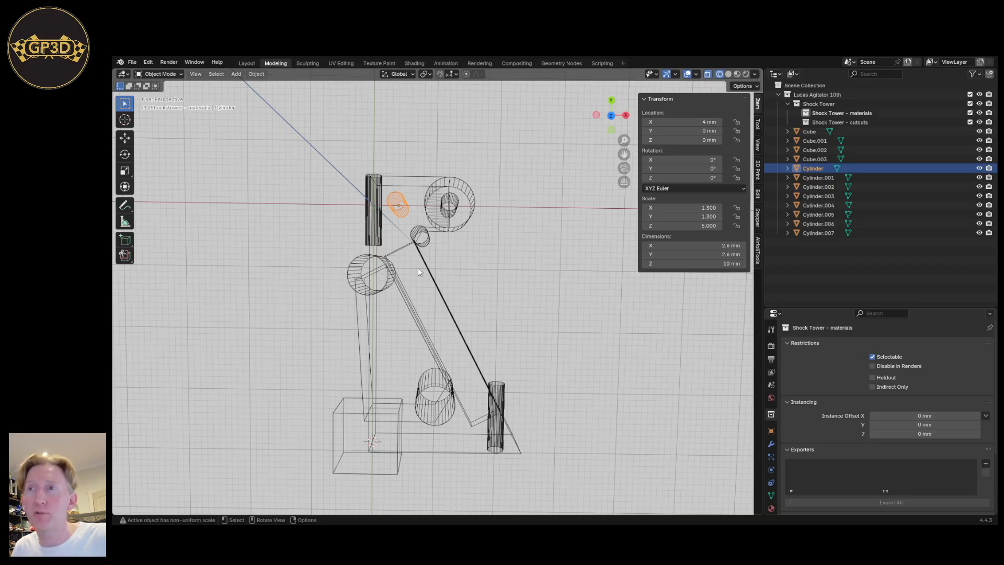
middle_drag(456, 243, 564, 283)
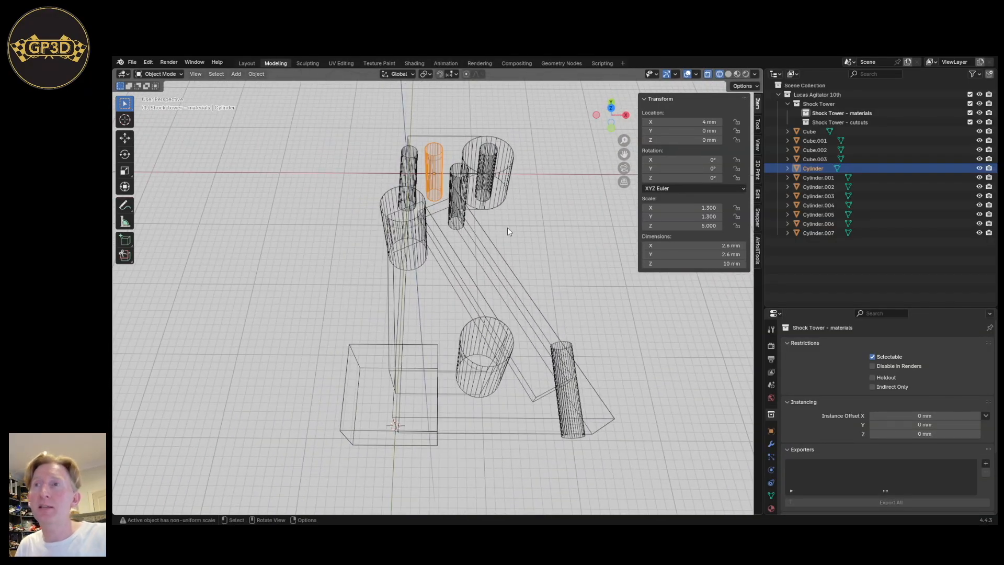
middle_drag(450, 163, 529, 271)
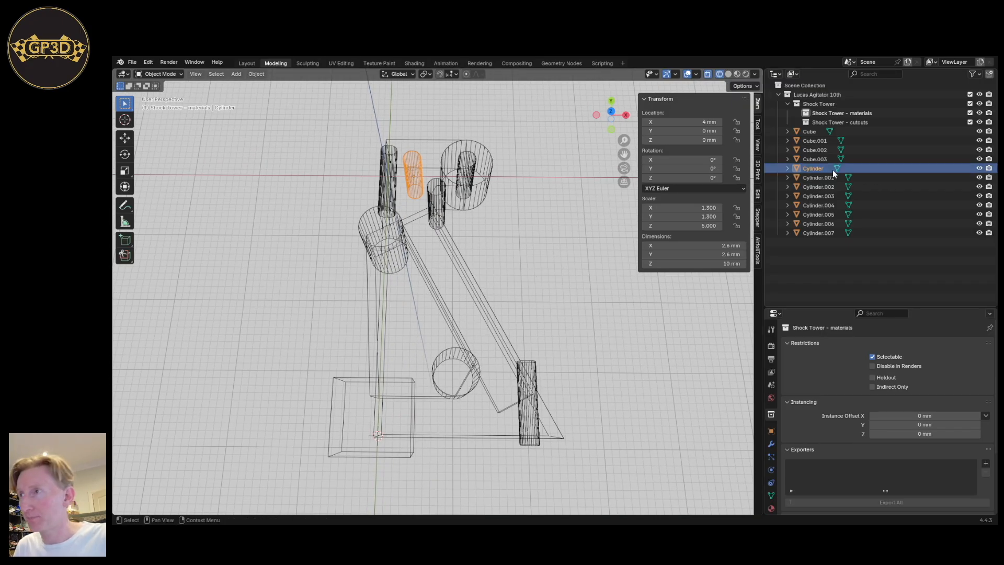
double_click(813, 167)
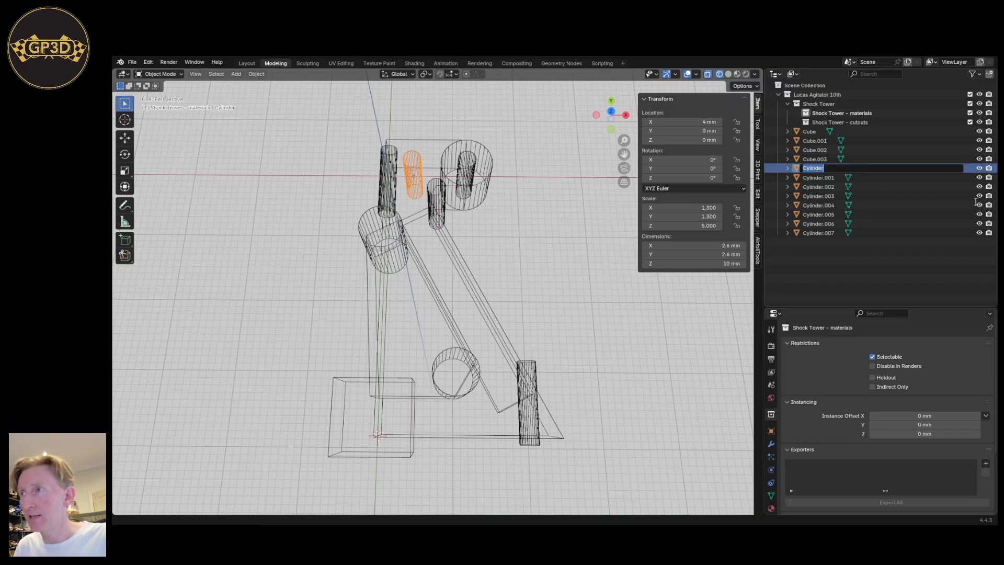
double_click(819, 104)
key(ctrl+c)
click(809, 168)
double_click(810, 168)
key(ctrl+v)
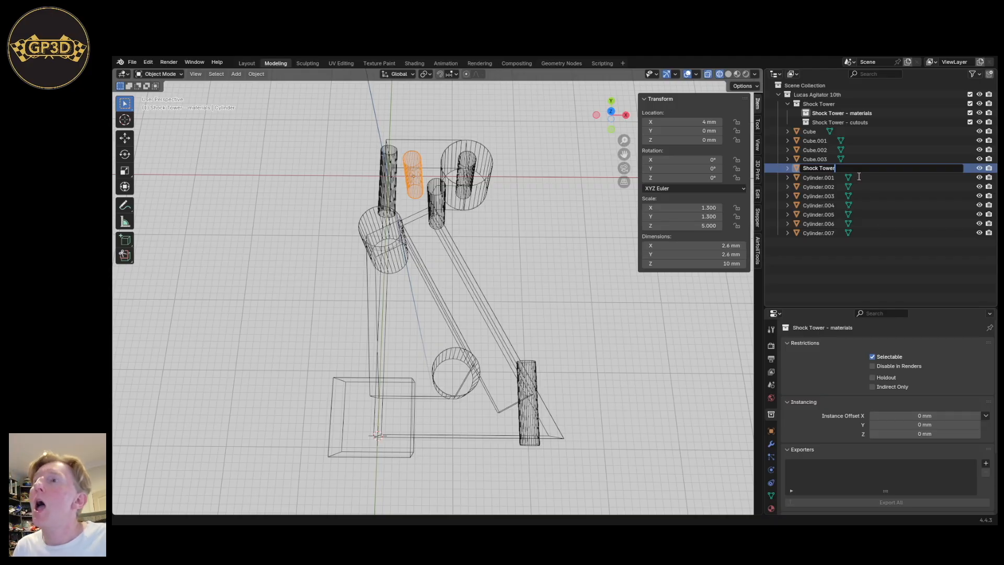
text(- M3 h)
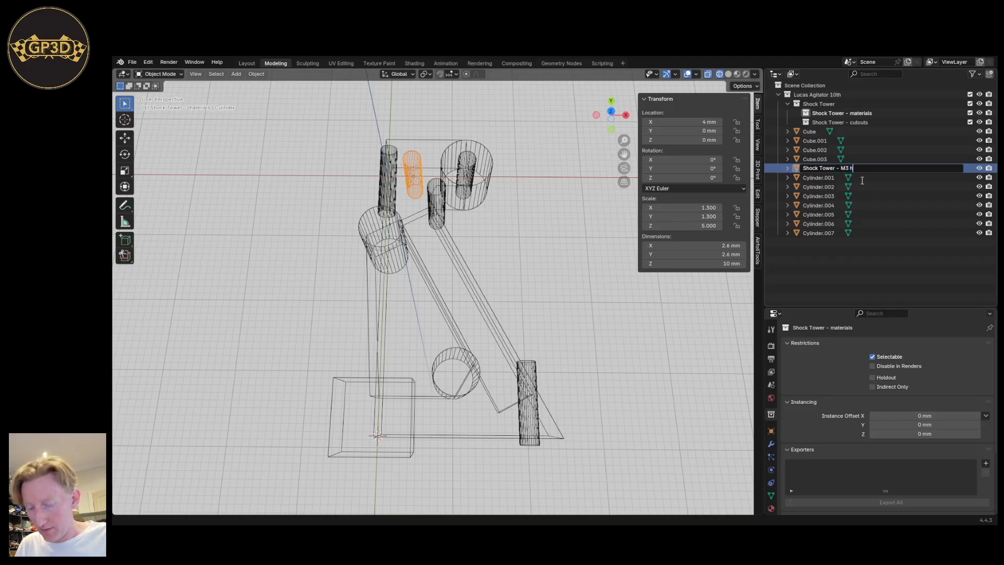
key(BackSpace)
text(thread)
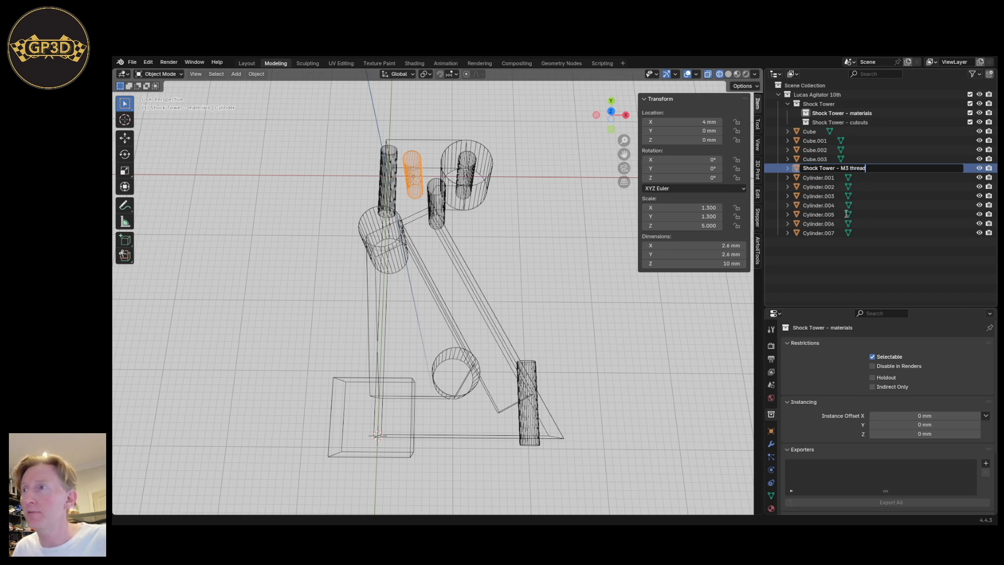
key(Return)
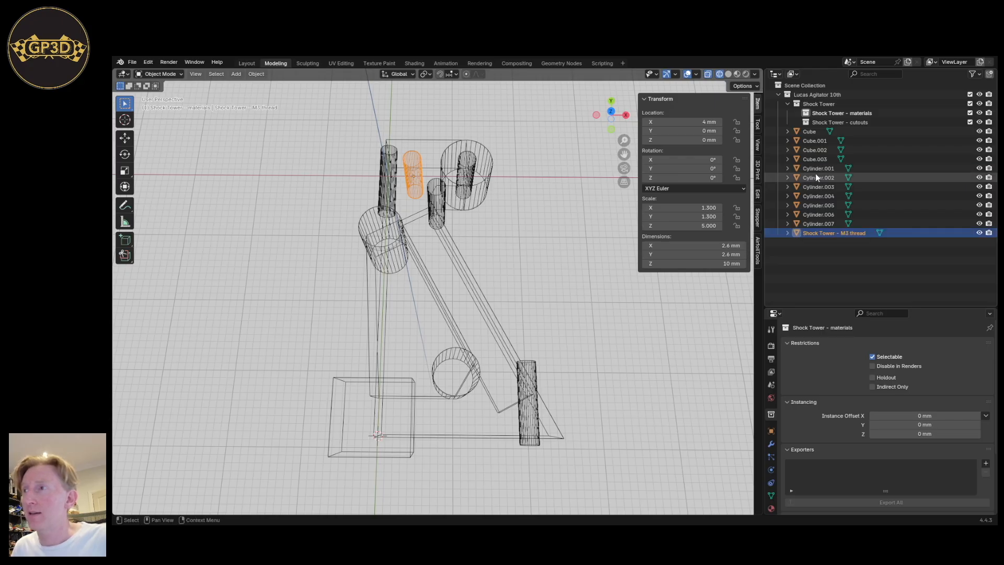
Move the "Shock Tower - M3 thread" object into the "Shock Tower - cutouts" collection and collapse that collection.
click(815, 232)
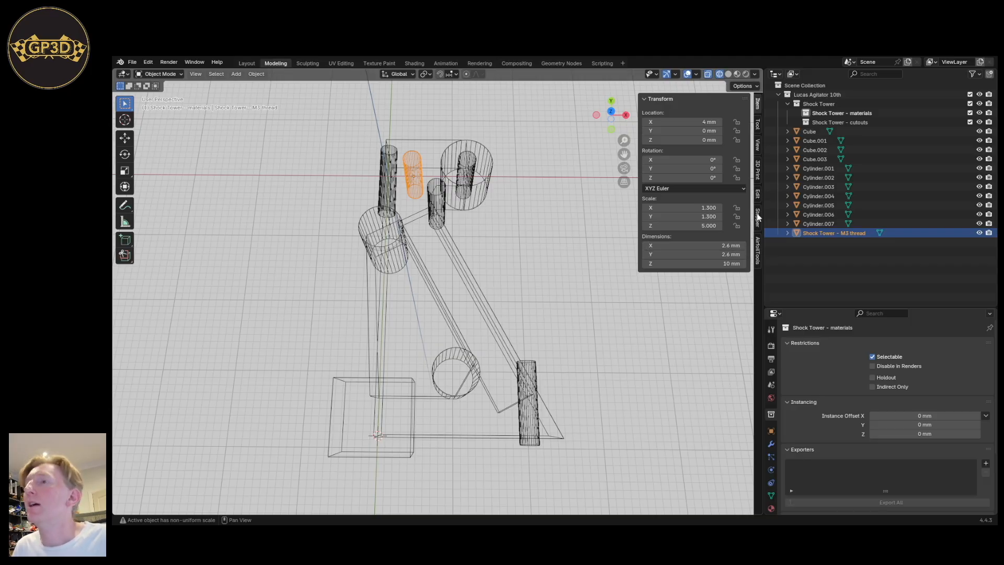
drag(799, 234, 842, 121)
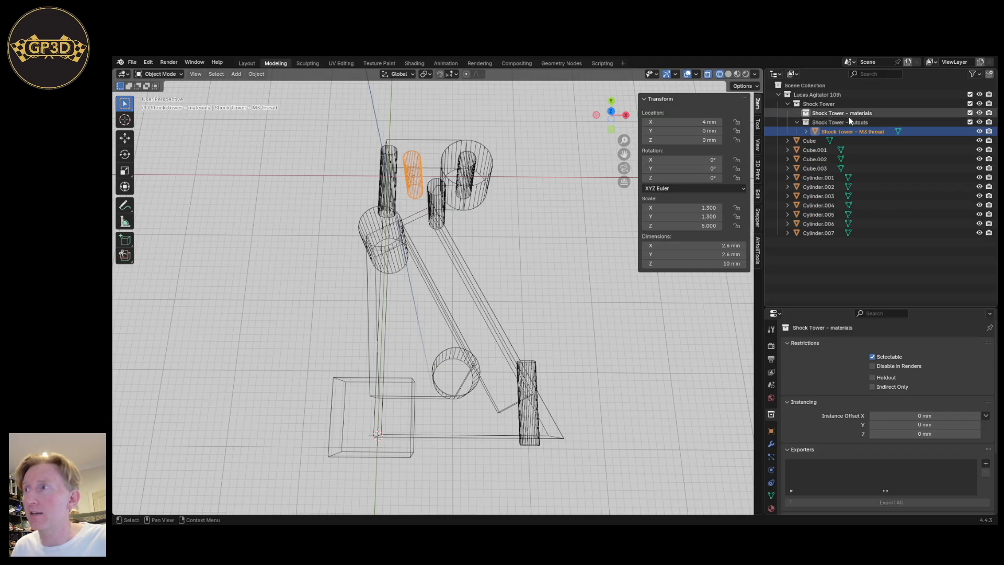
click(795, 122)
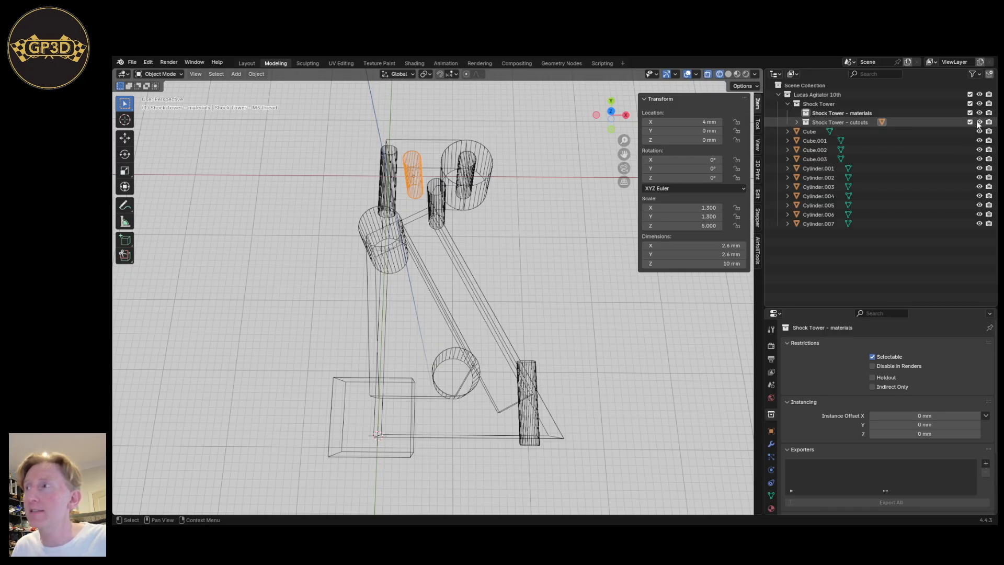
Hide and show the "Shock Tower - cutouts" collection in the viewport to check which bodies it controls.
click(979, 123)
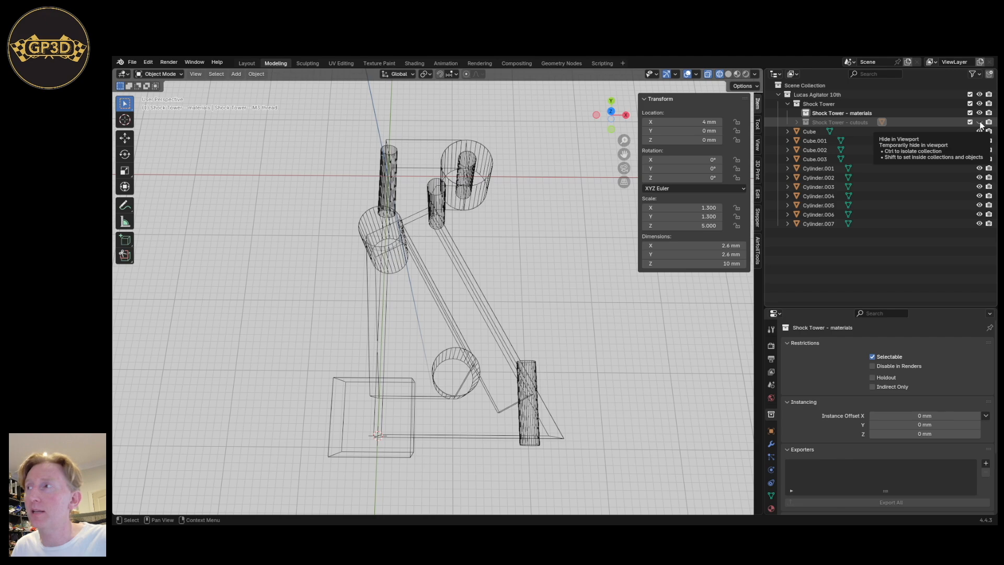
click(979, 122)
click(979, 123)
click(980, 123)
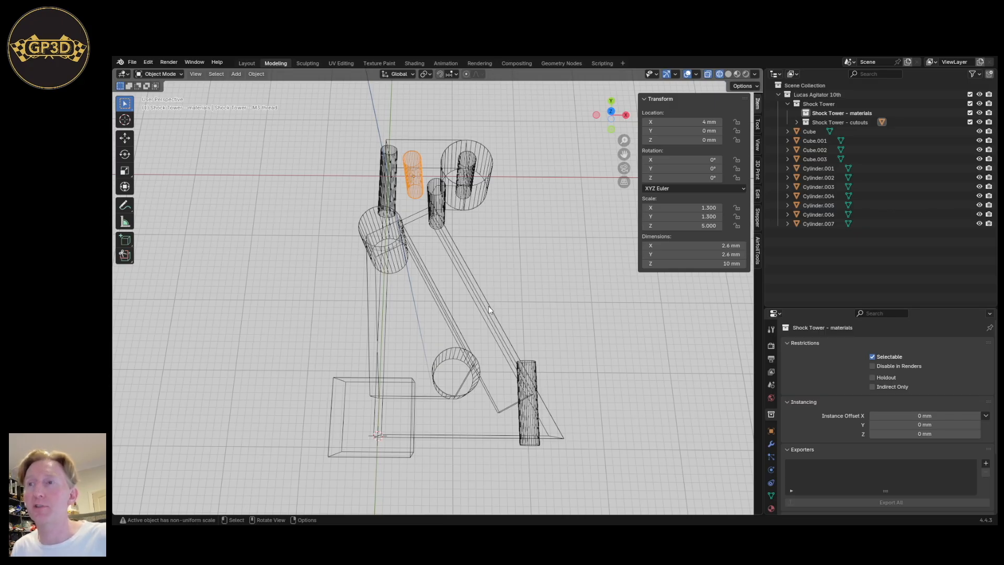
Expand the "Shock Tower - cutouts" collection and change its M3 thread object's name to "Shock Tower - M3 thread-shock mount inner".
middle_drag(490, 303, 511, 338)
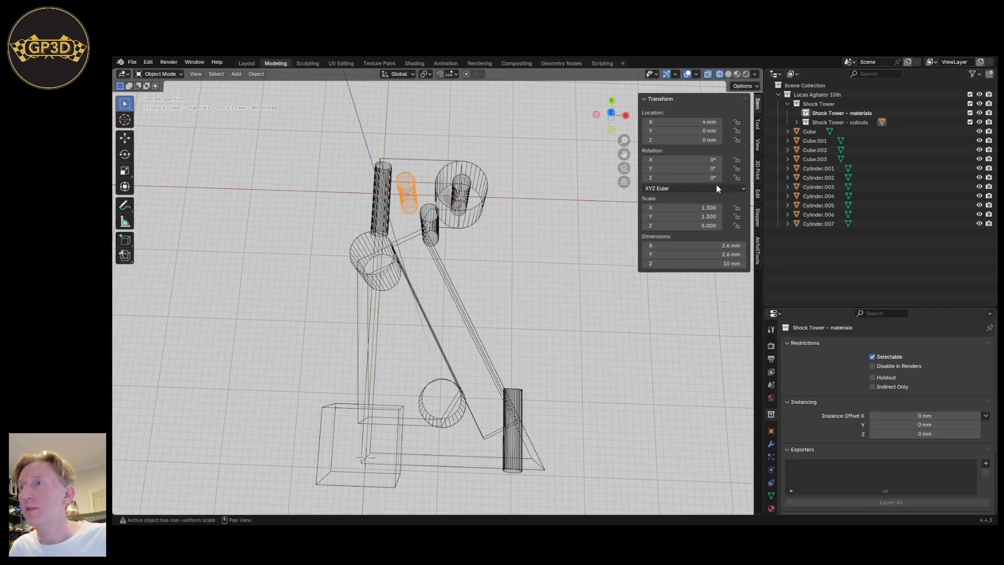
click(796, 122)
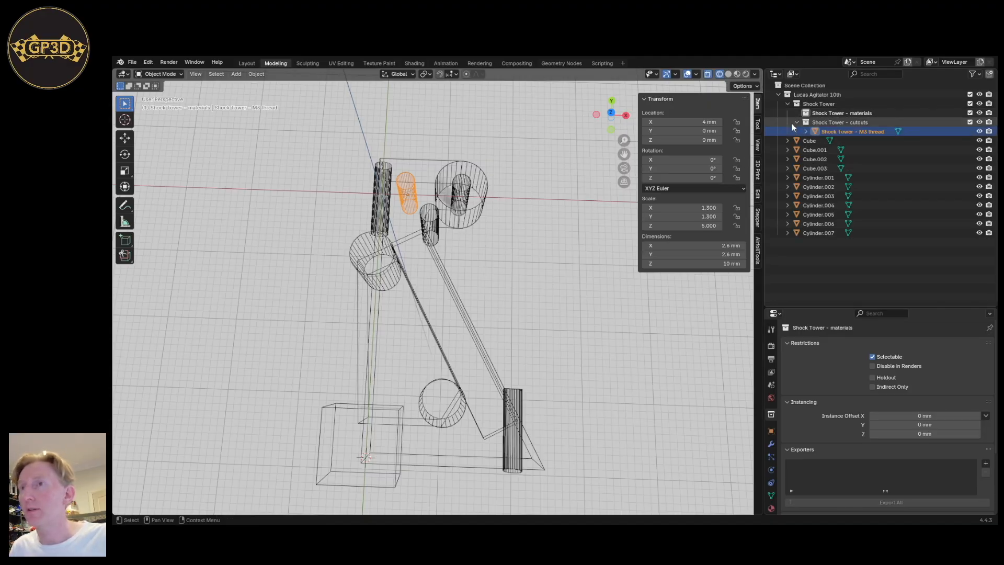
click(469, 194)
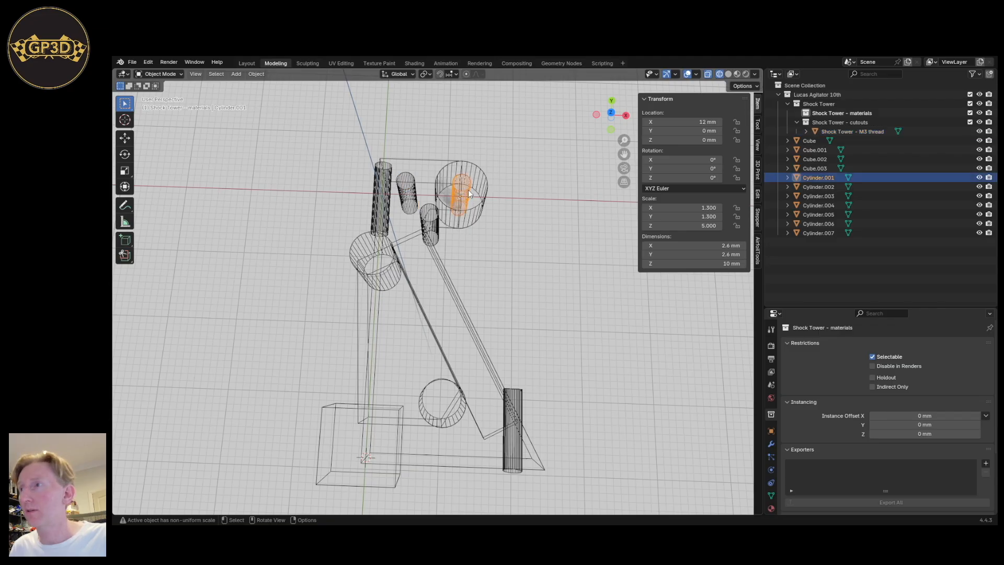
click(864, 132)
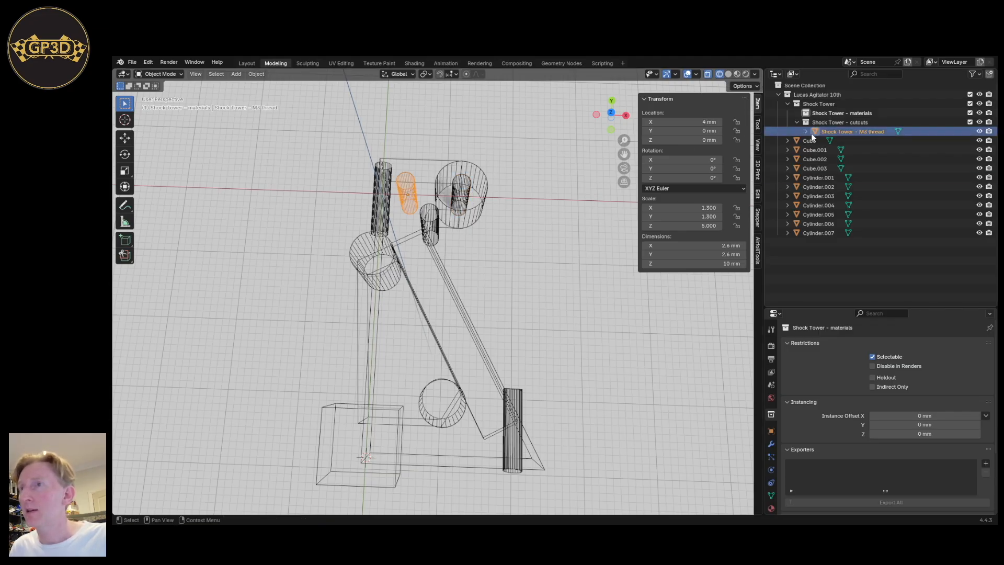
double_click(878, 132)
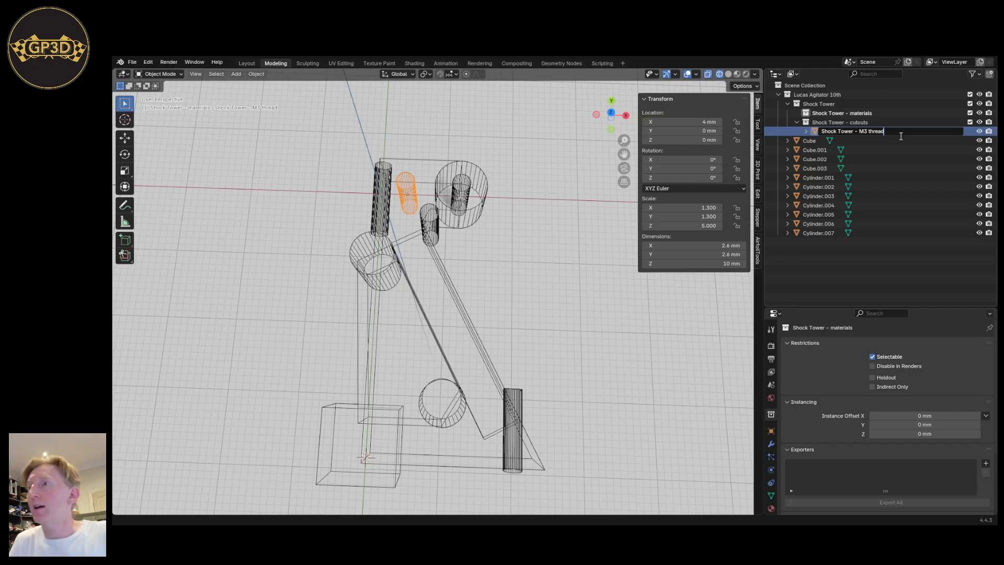
text(.001)
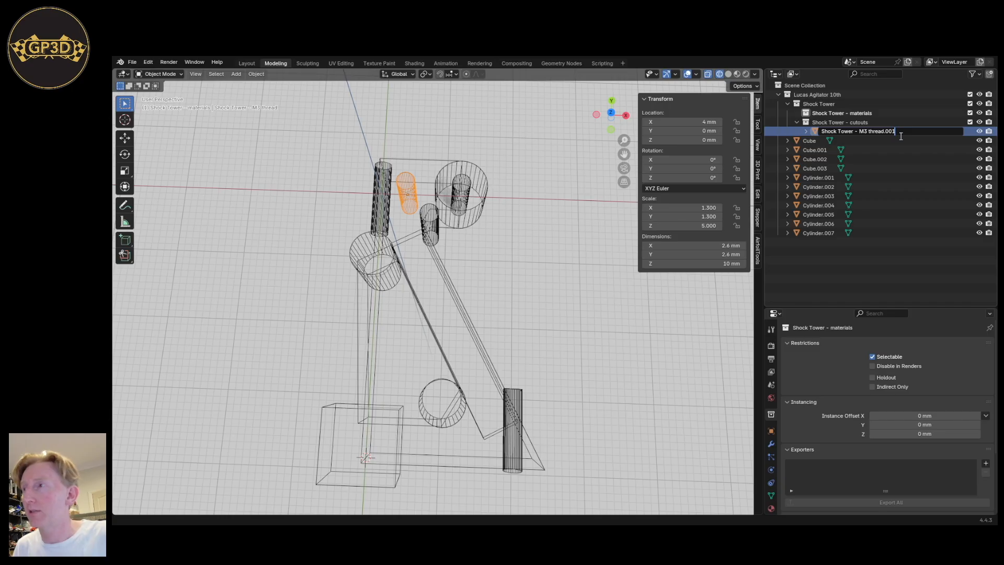
drag(897, 132, 819, 132)
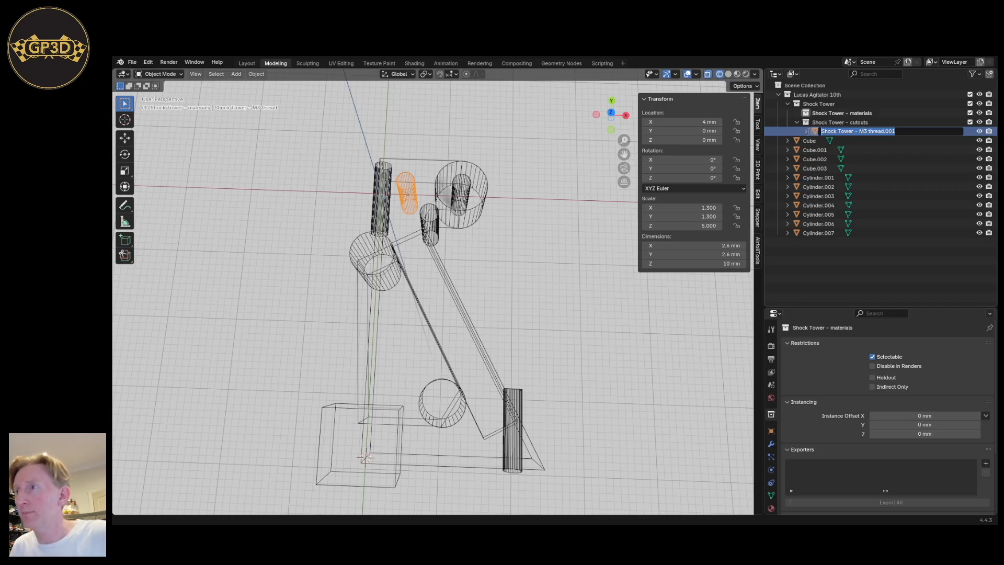
key(End)
key(BackSpace)
key(BackSpace)
key(BackSpace)
key(BackSpace)
text(-inner)
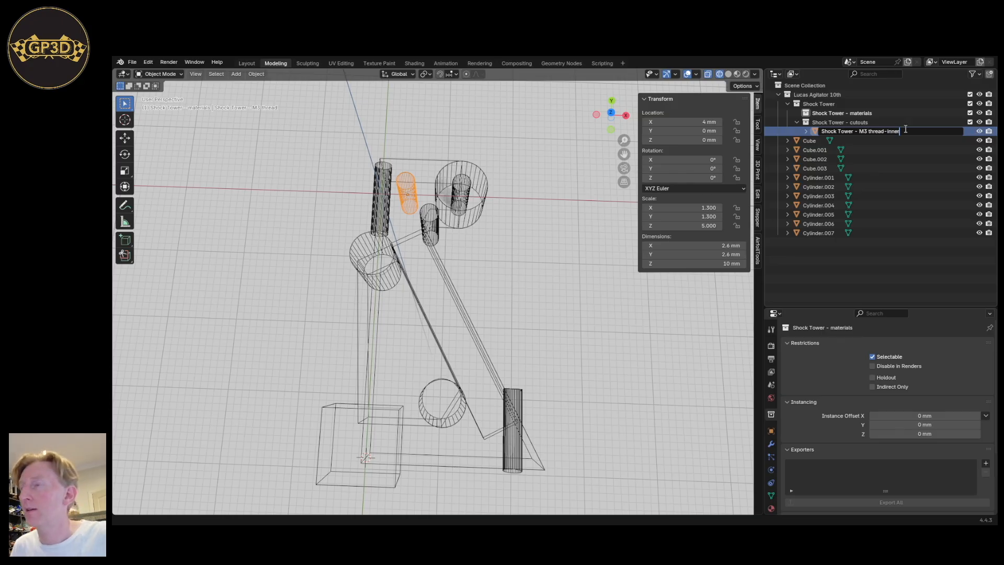
key(Left)
key(Left)
key(Left)
key(Left)
key(Left)
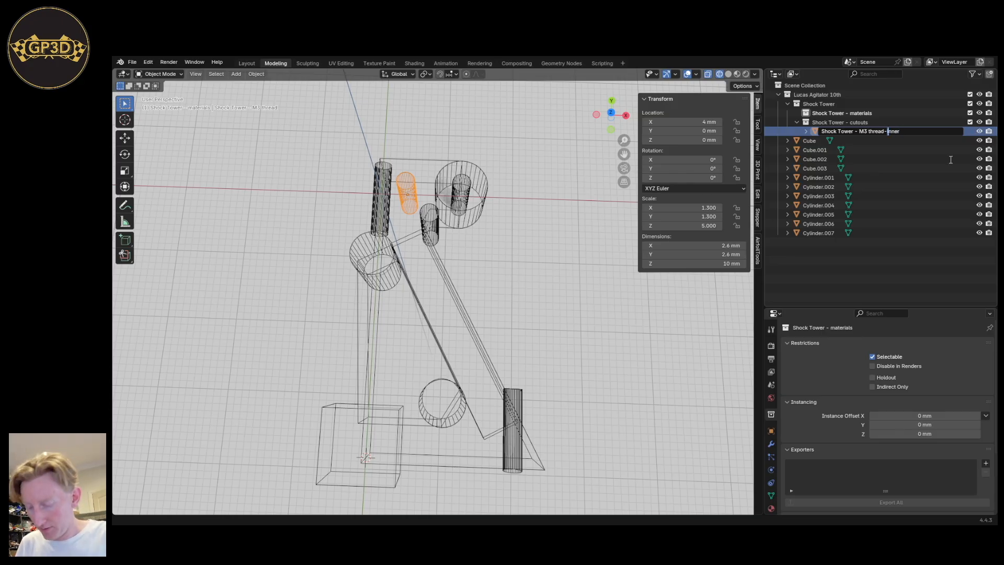
text(shock mount)
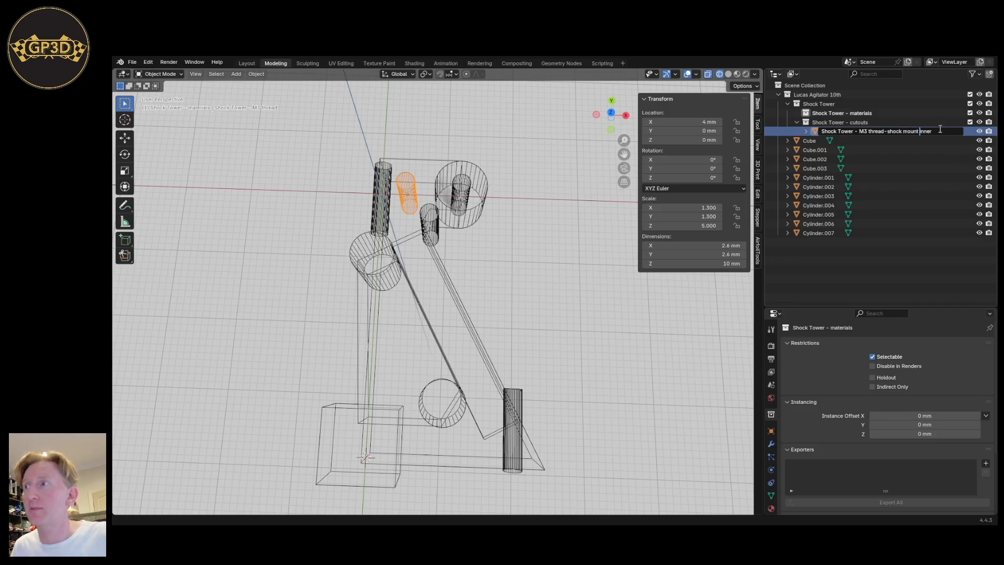
drag(887, 130, 810, 124)
click(882, 131)
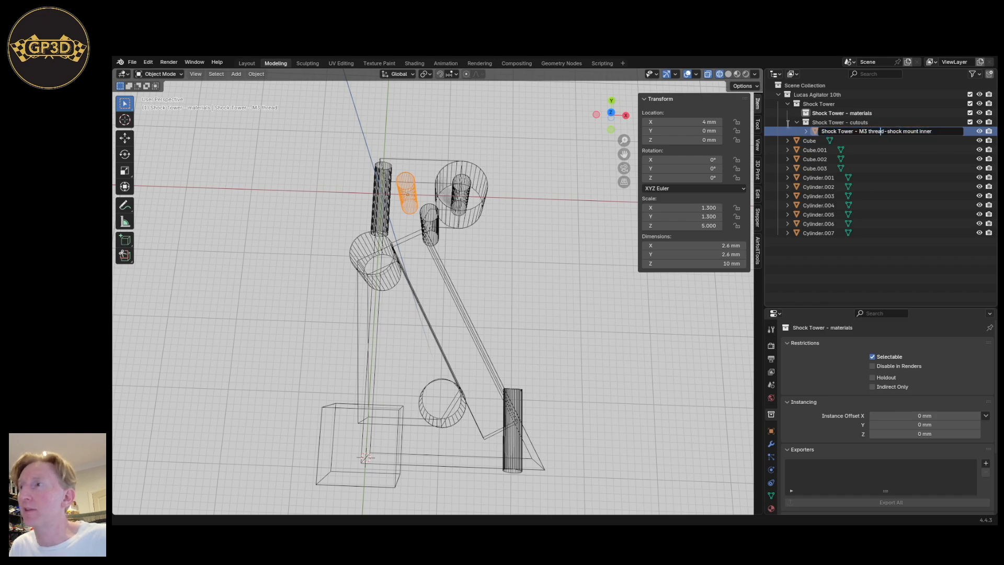
click(947, 130)
drag(822, 131, 883, 131)
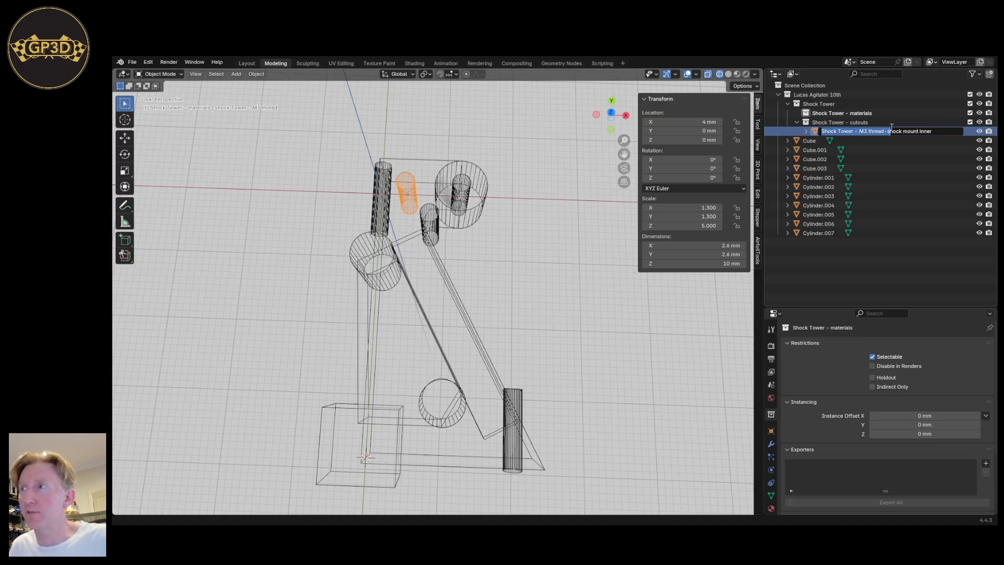
click(945, 132)
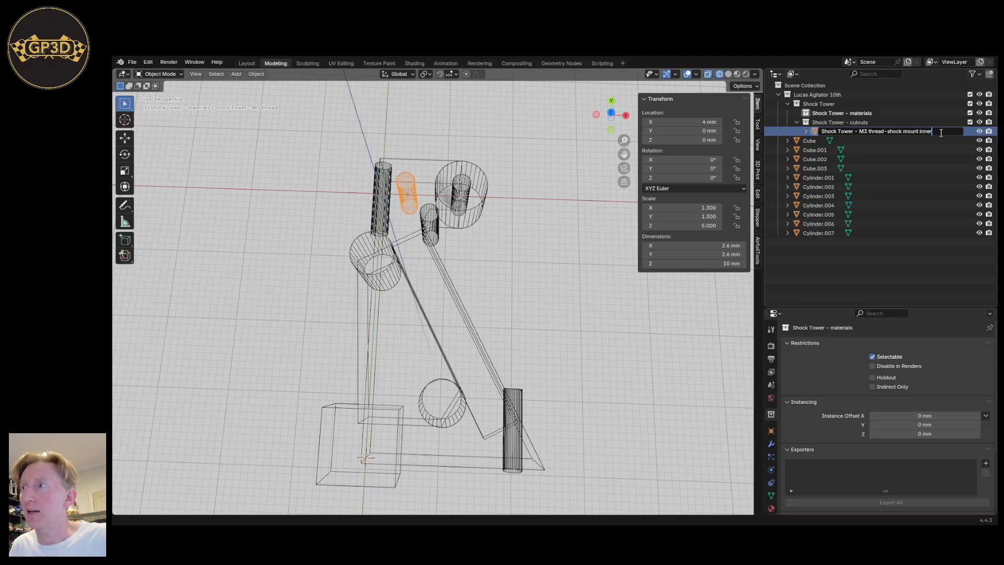
text(123124)
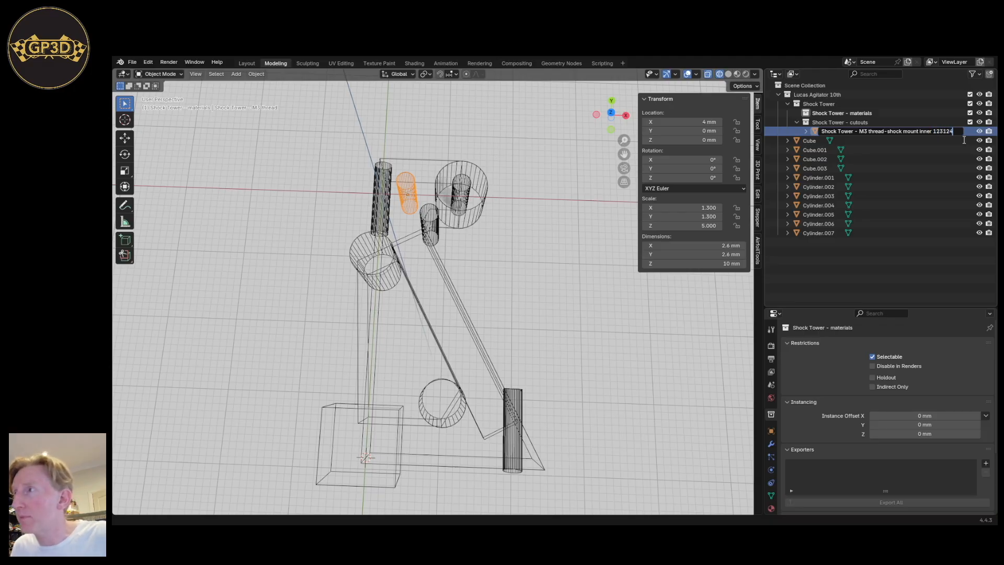
text(234324523523452)
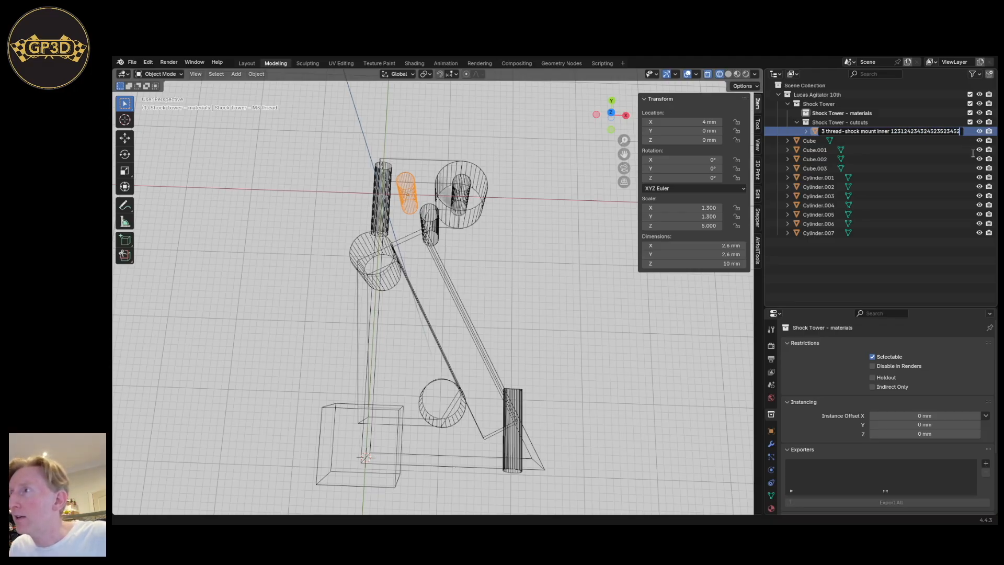
key(BackSpace)
key(BackSpace)
text(12)
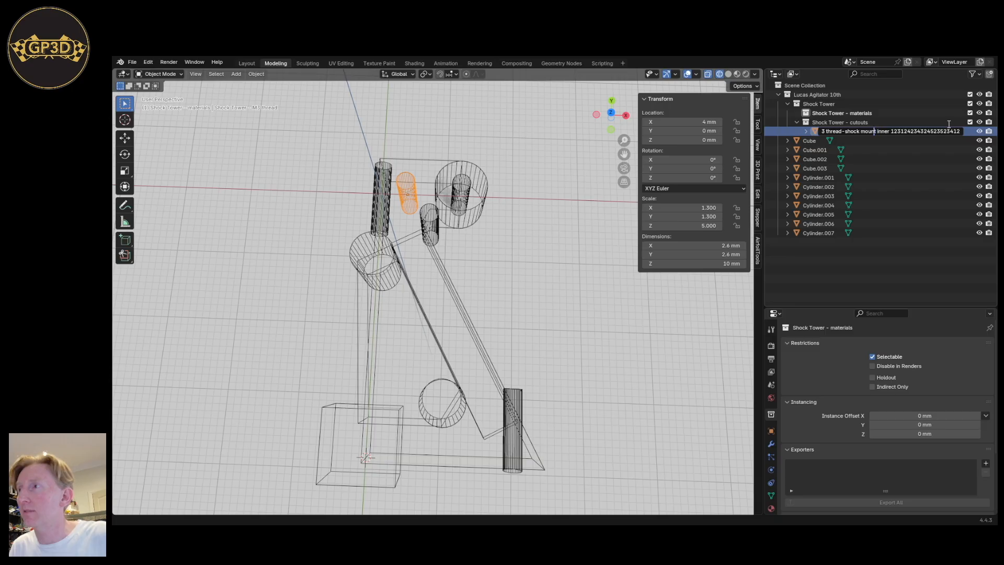
key(Left)
key(Left)
key(Left)
key(Left)
key(Left)
key(Left)
key(Left)
key(Left)
key(Left)
key(Left)
key(Left)
key(Left)
key(Left)
key(Left)
key(Left)
key(Left)
key(Left)
key(Left)
key(Left)
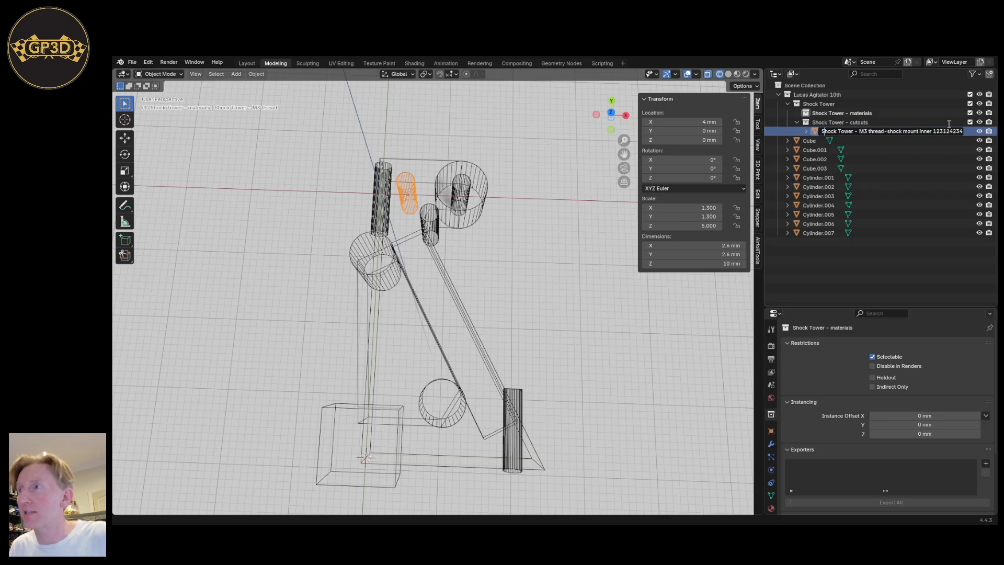
key(Right)
key(Right)
key(Right)
key(Right)
key(Right)
key(Right)
key(Right)
key(Right)
key(Right)
key(Right)
key(Right)
key(Right)
key(Right)
key(Right)
key(Right)
key(Right)
key(Right)
key(Right)
key(Right)
key(Right)
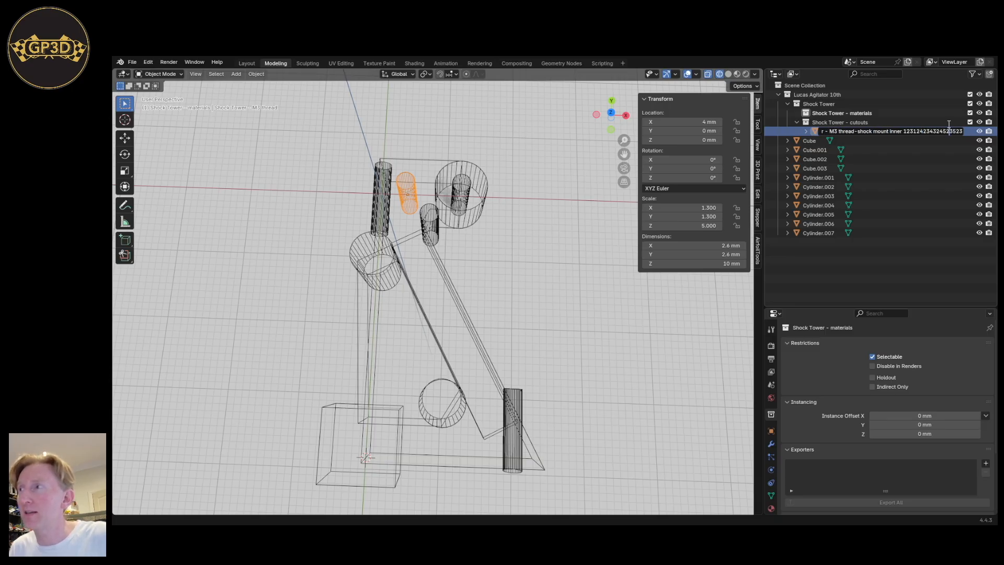
key(ctrl+shift+Left)
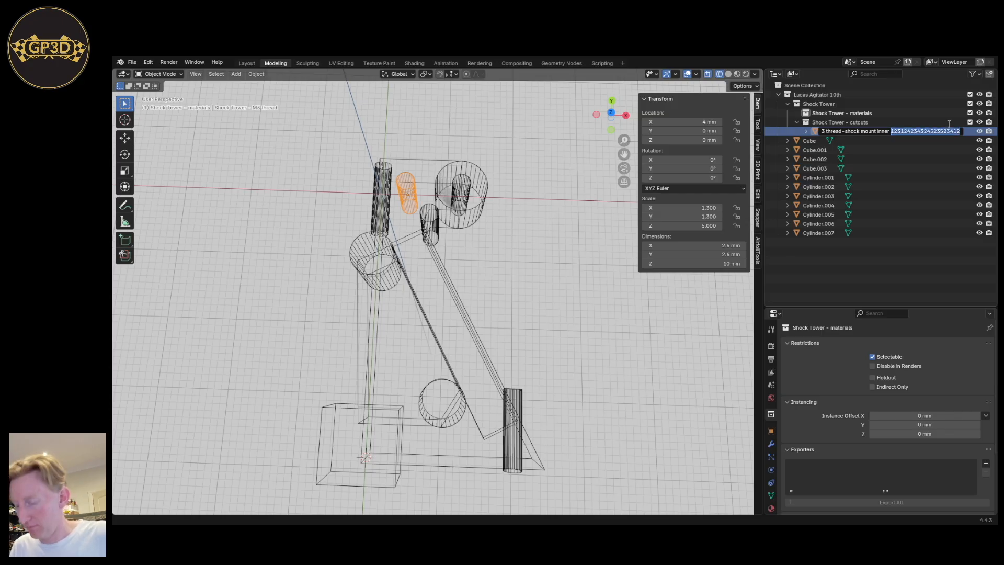
key(BackSpace)
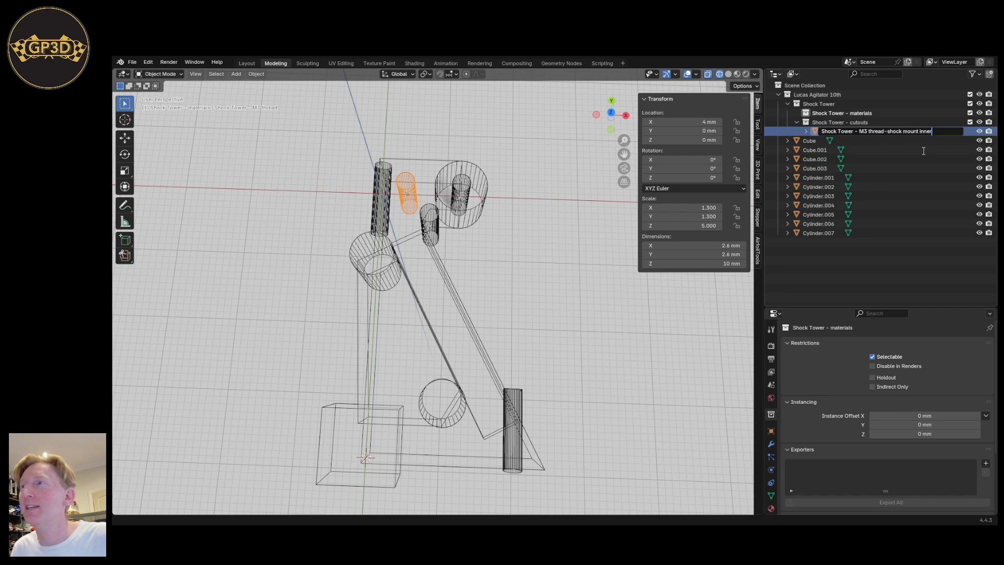
Copy the inner shock mount thread's name and rename Cylinder.001 as "Shock Tower - M3 thread-shock mount outer".
drag(936, 131, 805, 131)
key(ctrl+c)
key(Return)
click(469, 187)
double_click(818, 178)
key(ctrl+v)
text(outer)
key(Return)
double_click(895, 233)
click(904, 233)
key(BackSpace)
key(BackSpace)
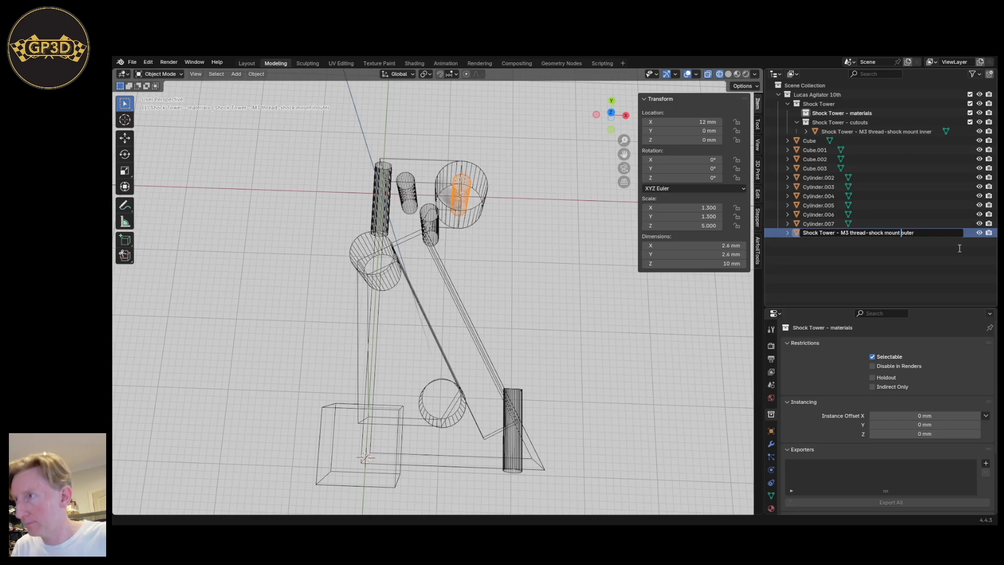
key(Return)
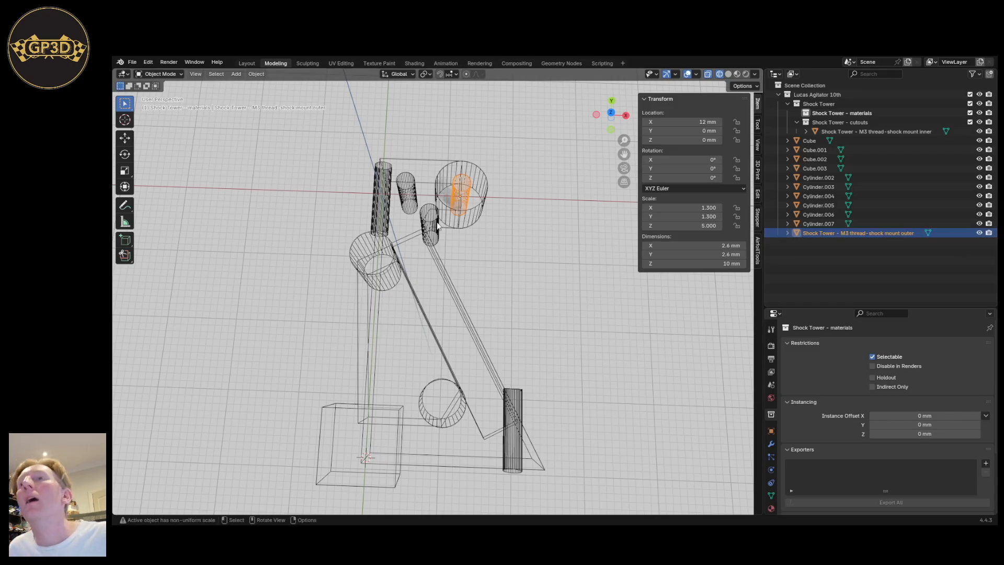
Rename Cylinder.003 as "Shock Tower - curve cutout" and move it with the outer shock mount thread into the "Shock Tower - cutouts" collection.
click(856, 187)
double_click(827, 187)
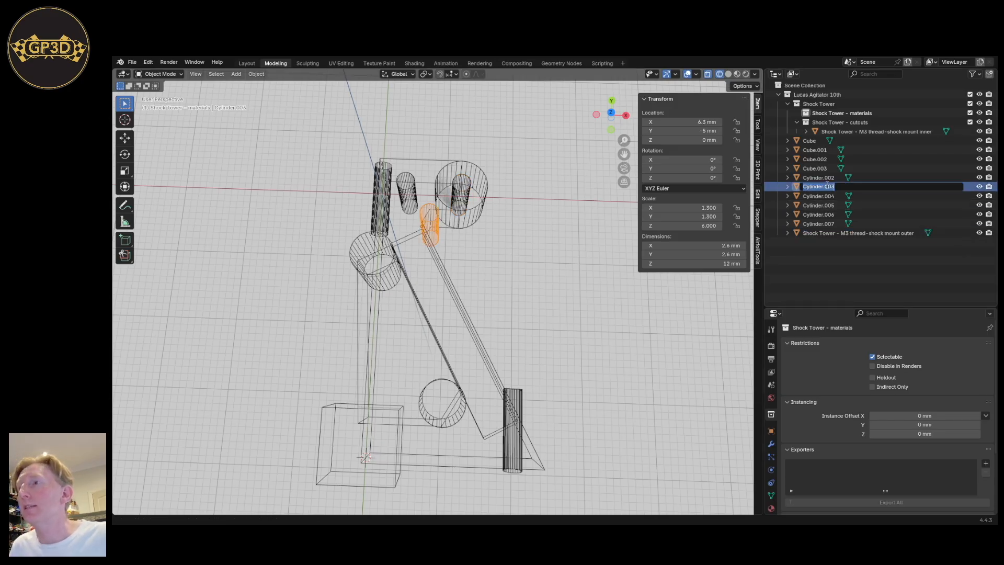
key(ctrl+v)
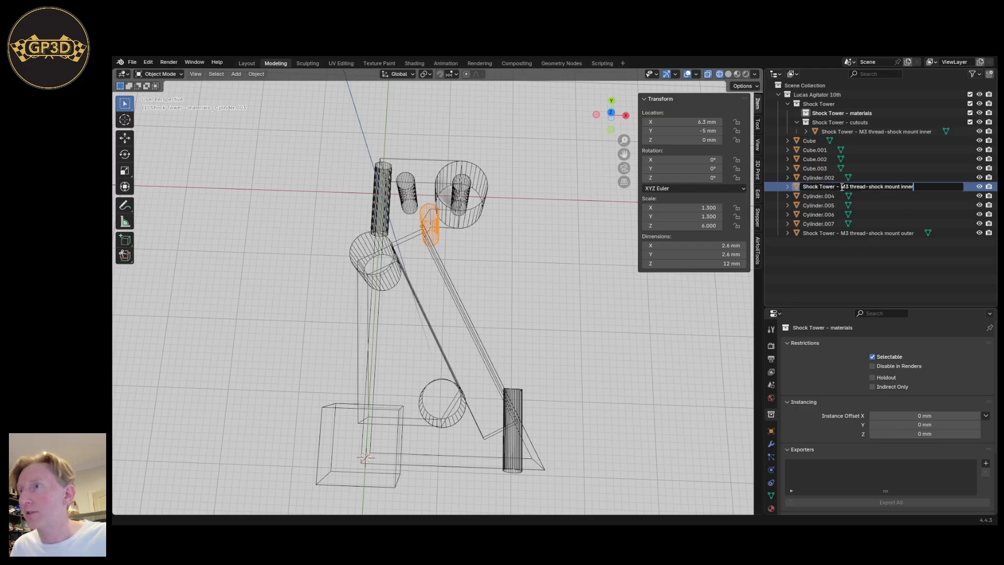
drag(842, 187, 915, 187)
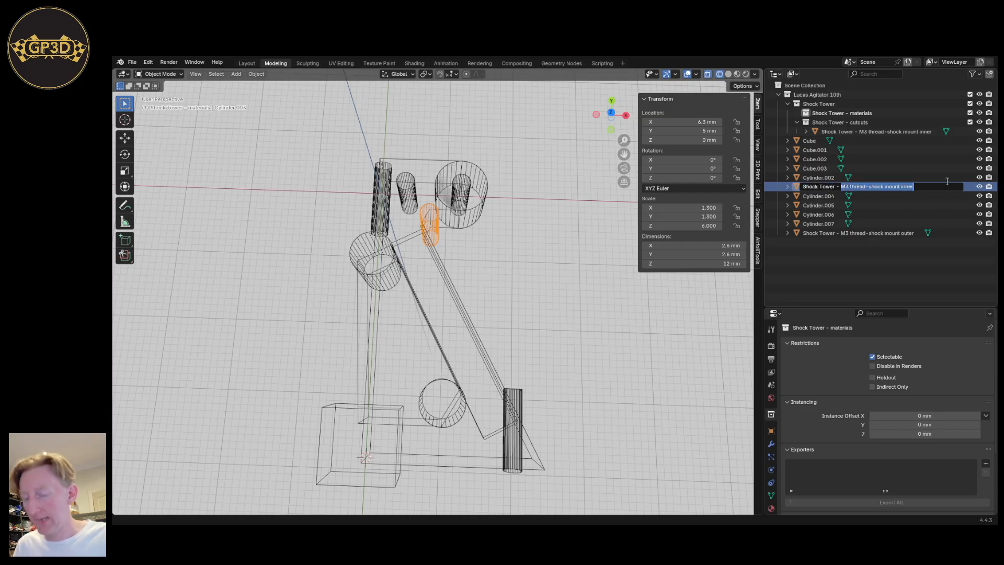
text(curve)
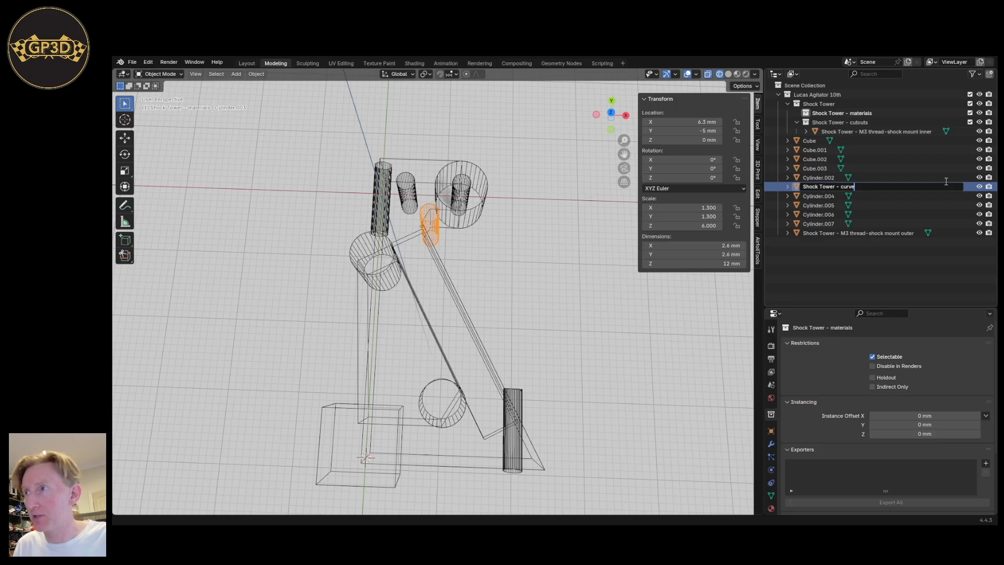
text( cutout)
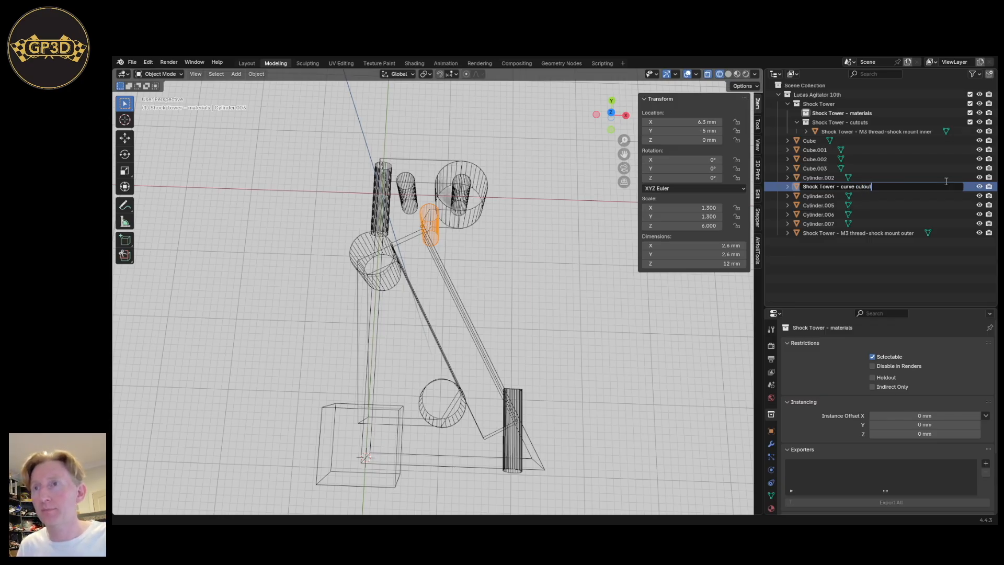
key(Return)
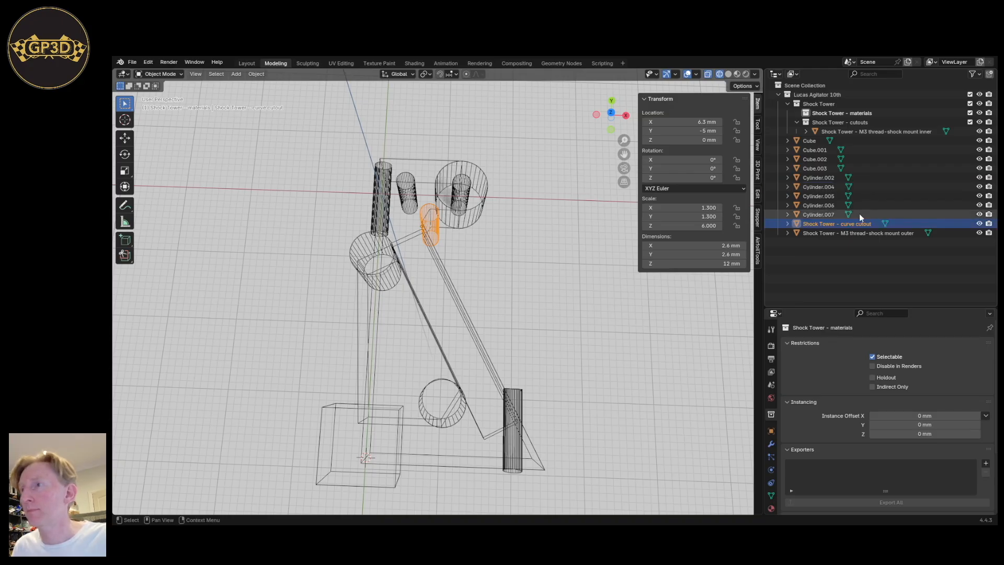
ctrl+click(841, 234)
drag(826, 231, 864, 130)
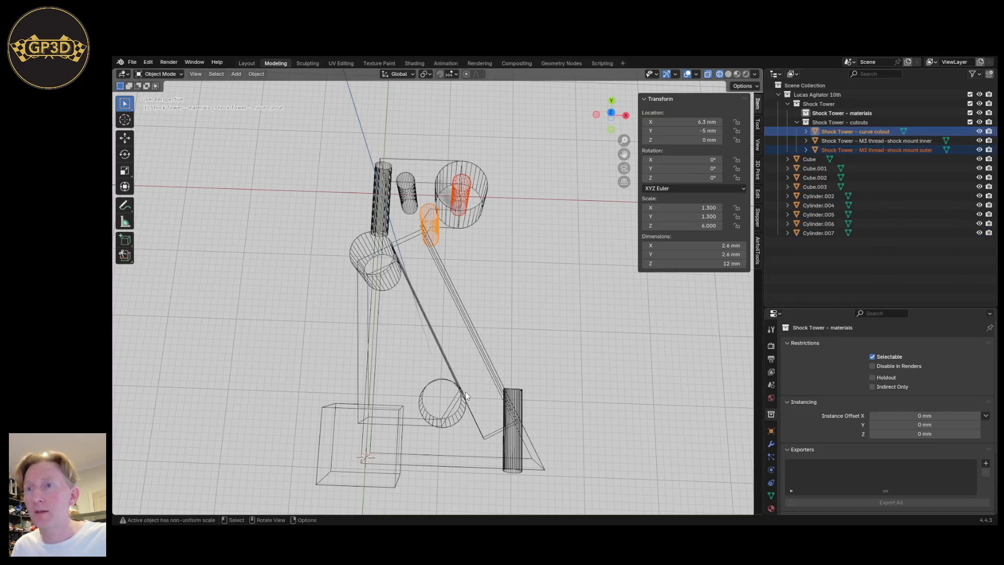
Rename Cube.002, the inner triangular body, as "Shock Tower - inner triangle cutout".
click(386, 272)
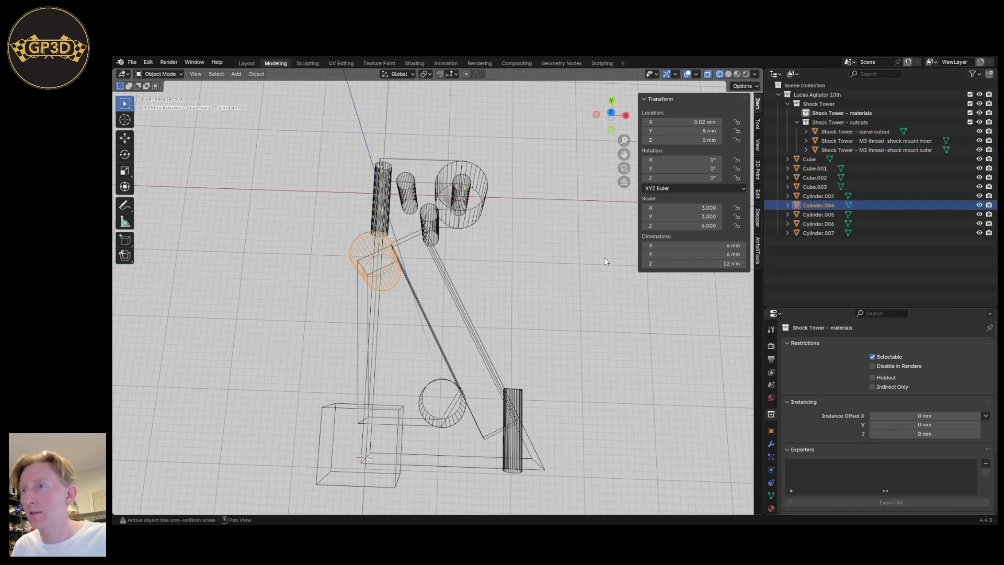
click(362, 312)
double_click(816, 177)
text(Shock Tower - M3 thread-shock mount inner)
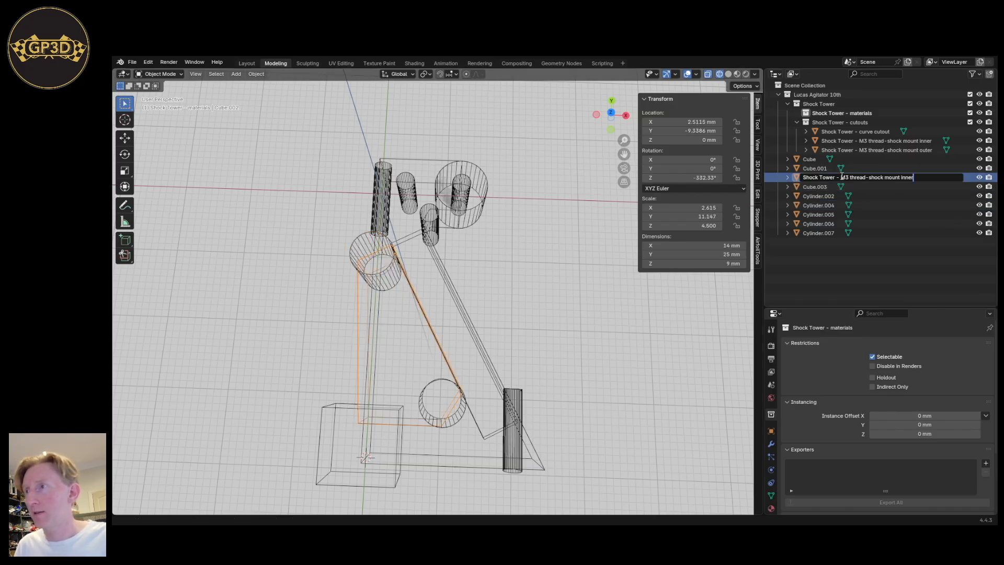
drag(842, 177, 914, 177)
text(inner trian)
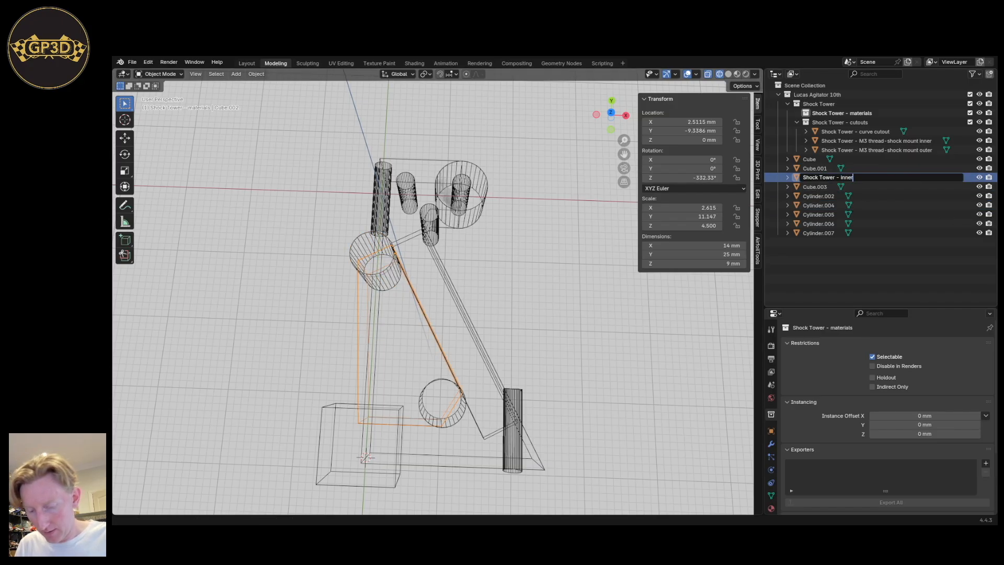
text(gle cutout)
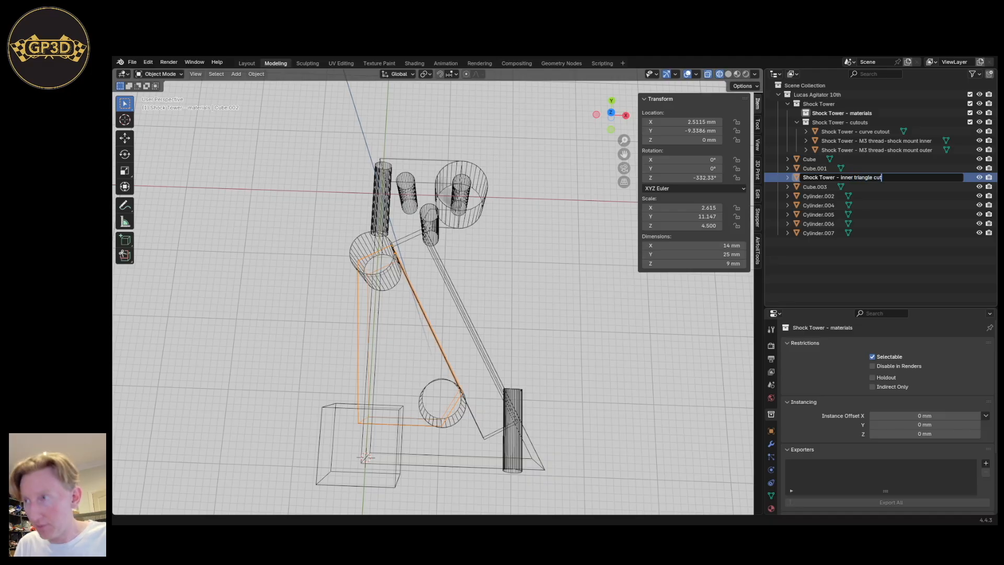
key(Return)
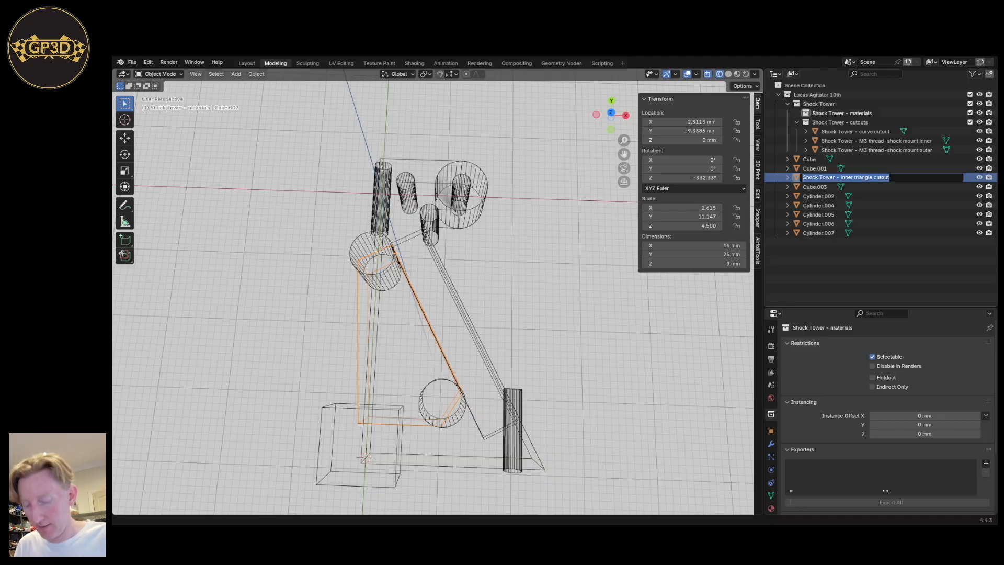
Rename Cylinder.004, the cylinder at the inner triangle's upper corner, as "Shock Tower - inner triangle cutout - curve.001".
click(383, 286)
double_click(815, 195)
text(Shock Tower - inner triangle cutout)
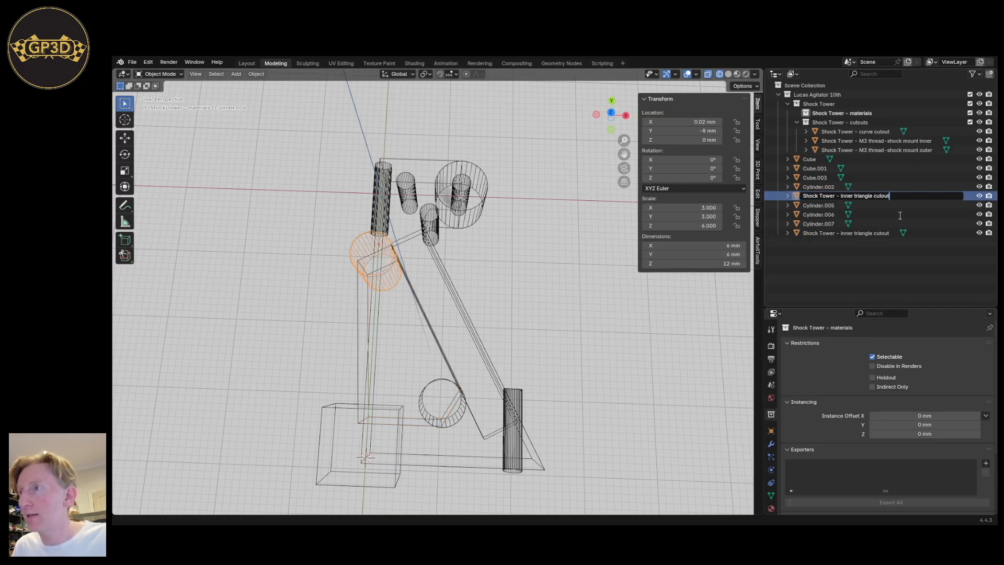
text(- cut)
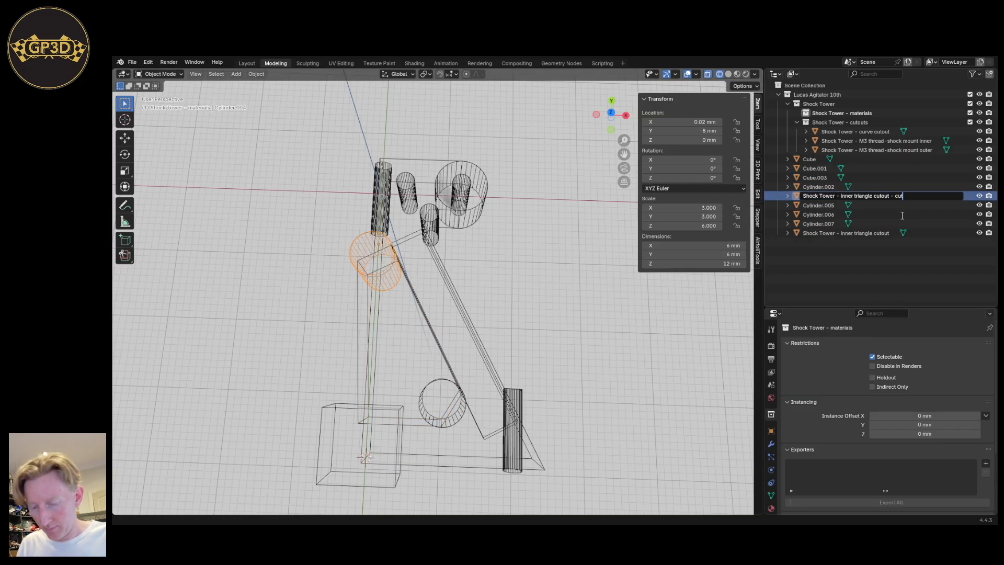
key(BackSpace)
text(rve)
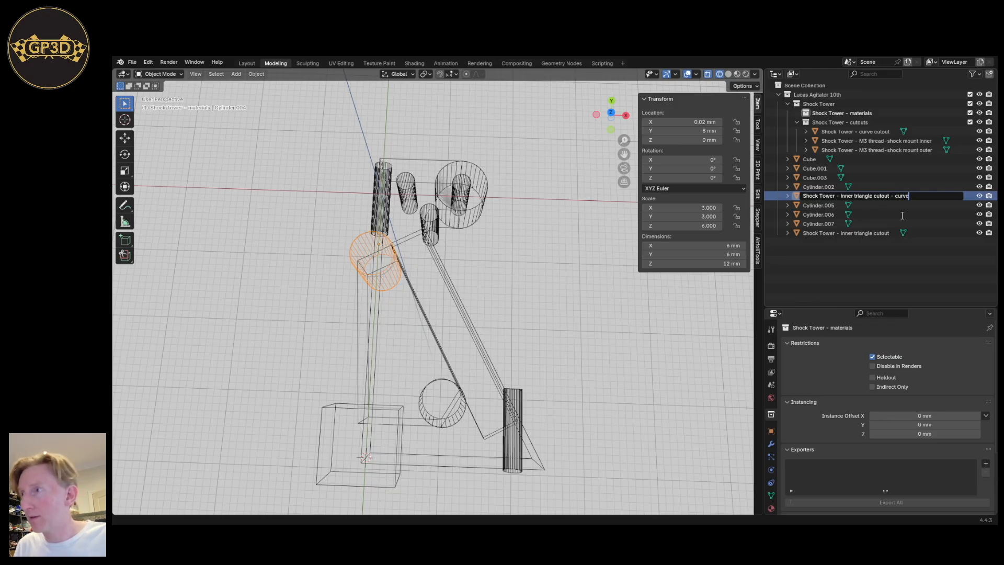
text(.001)
key(Return)
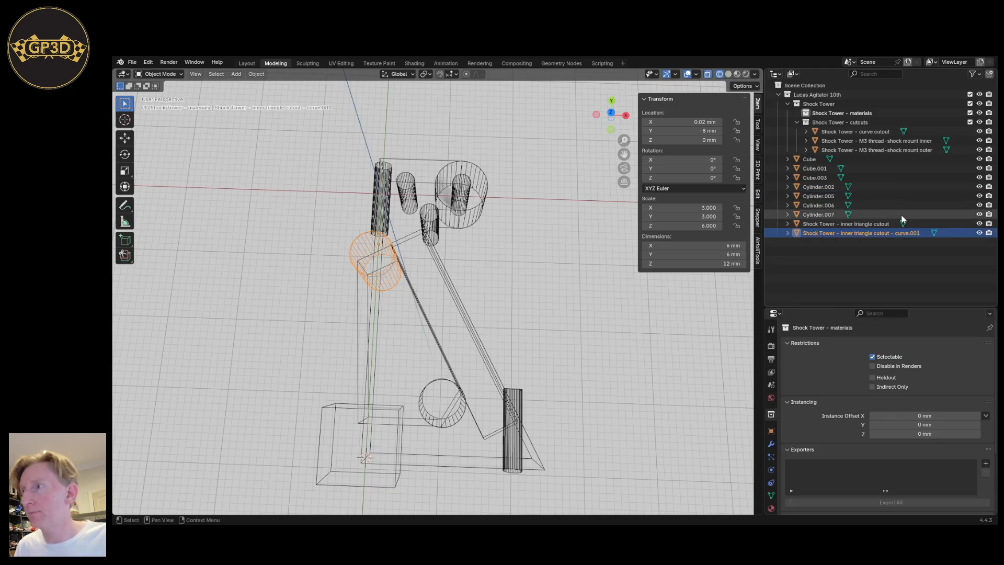
Copy the upper corner cylinder's name and apply it to Cylinder.005, the cylinder at the inner triangle's lower corner.
double_click(879, 230)
key(ctrl+c)
click(405, 391)
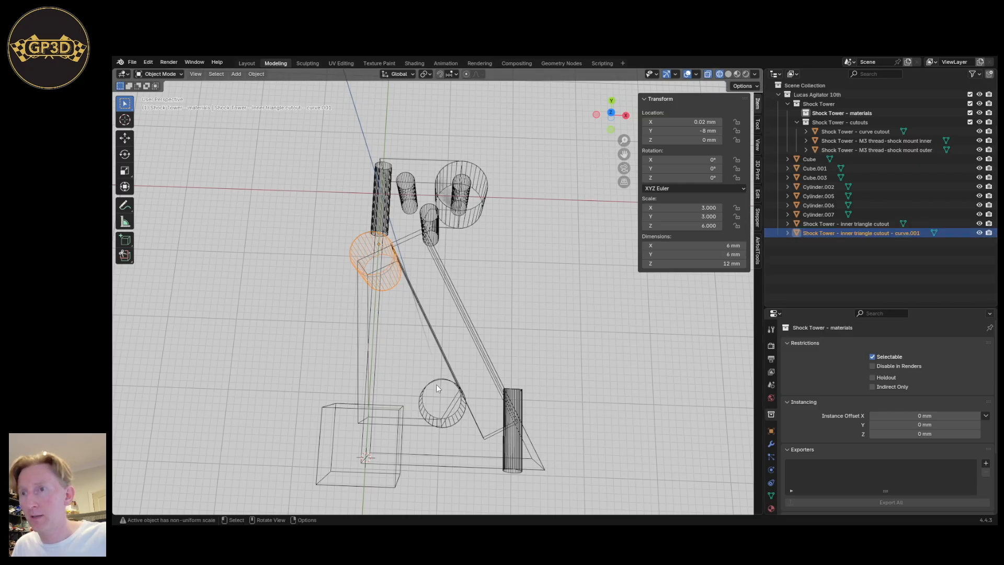
click(434, 382)
double_click(816, 196)
key(ctrl+v)
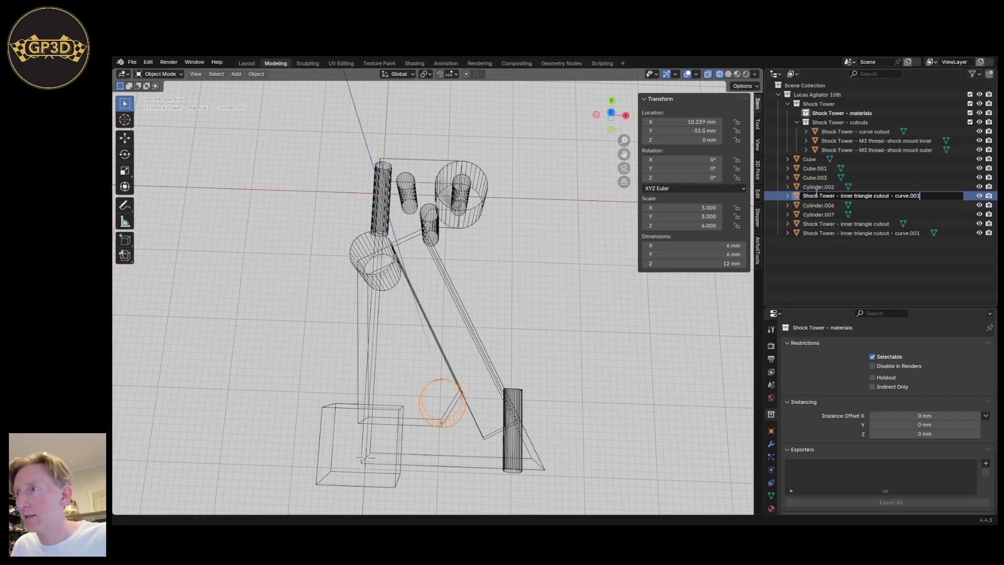
key(Return)
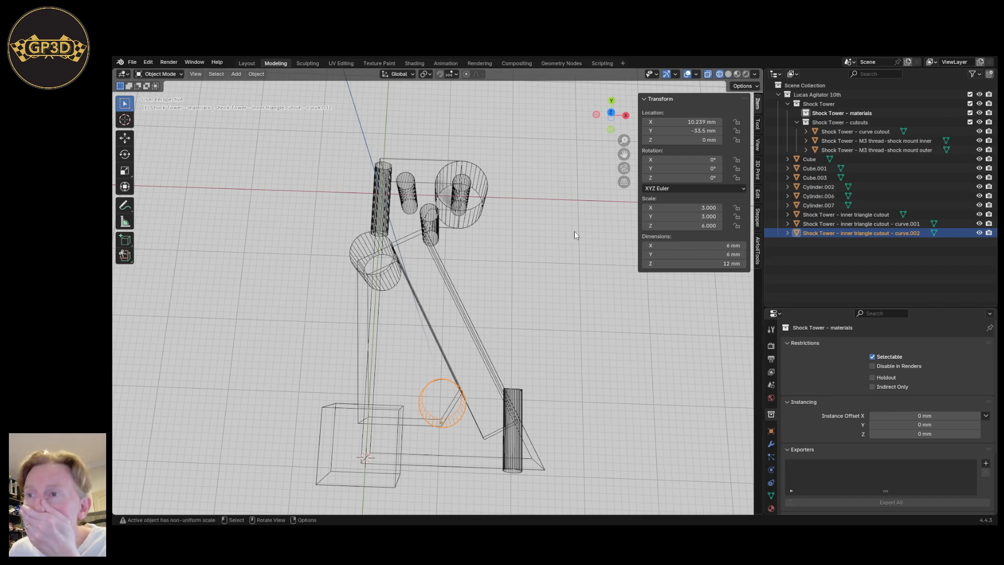
Rename Cube.003 as "Shock Tower - lower notch cutout" and move it with the three inner triangle cutout objects into the "Shock Tower - cutouts" collection.
scroll(570, 341, down, 2)
scroll(562, 341, up, 1)
scroll(562, 341, up, 1)
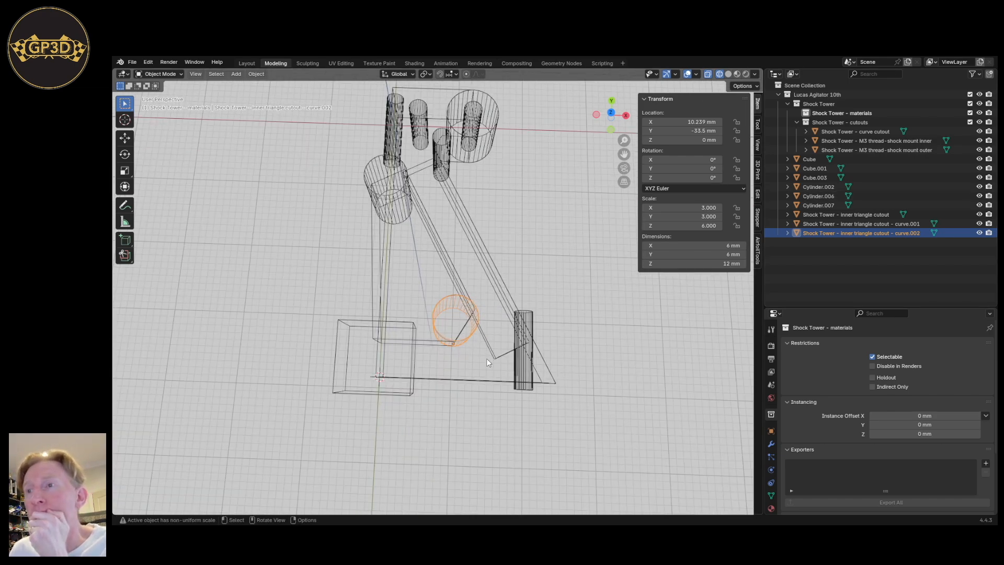
click(405, 329)
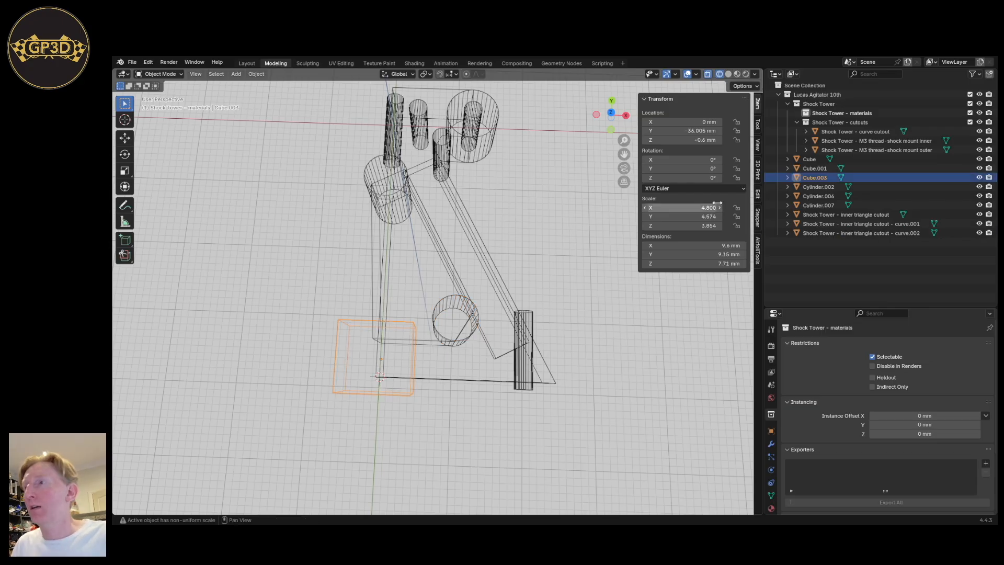
click(812, 170)
double_click(813, 177)
text(Shock Tower - inner triangle cutout - curve.001)
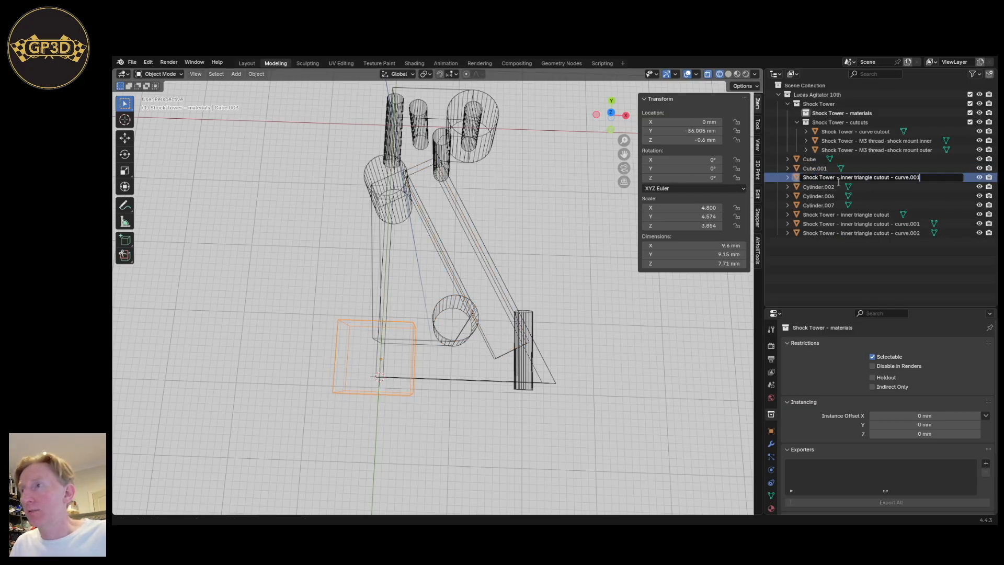
drag(841, 177, 960, 173)
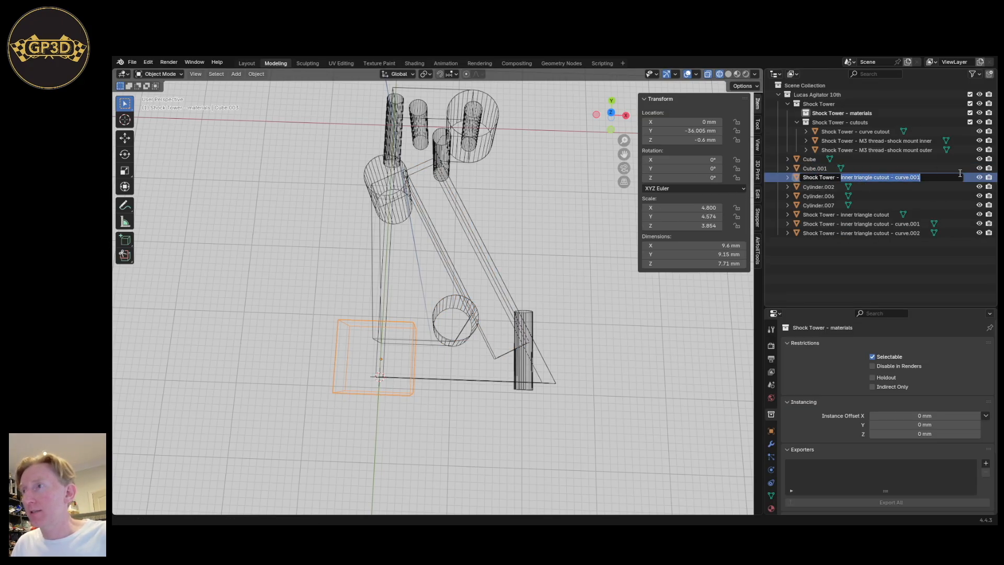
text(lower n)
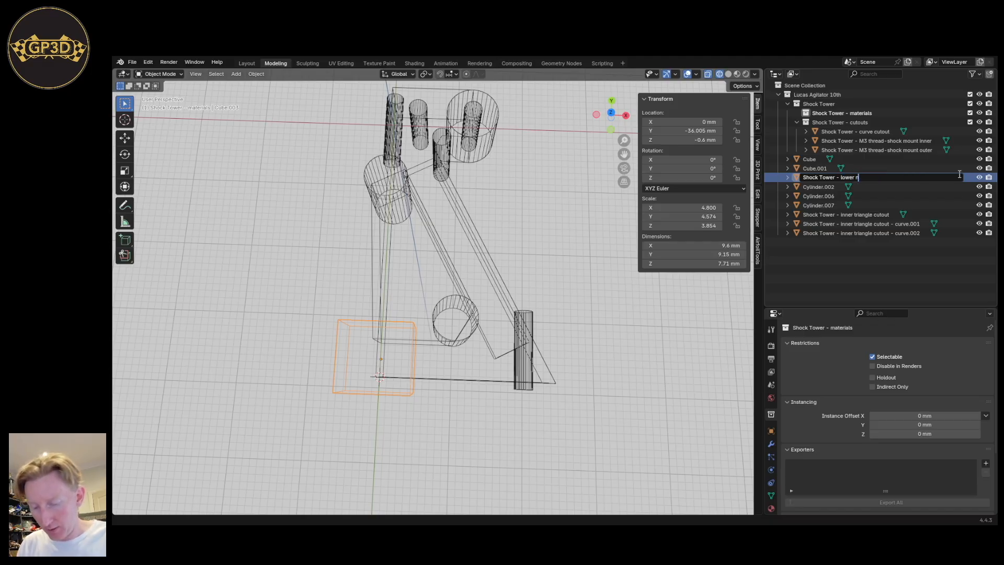
text(otch cutout)
key(Return)
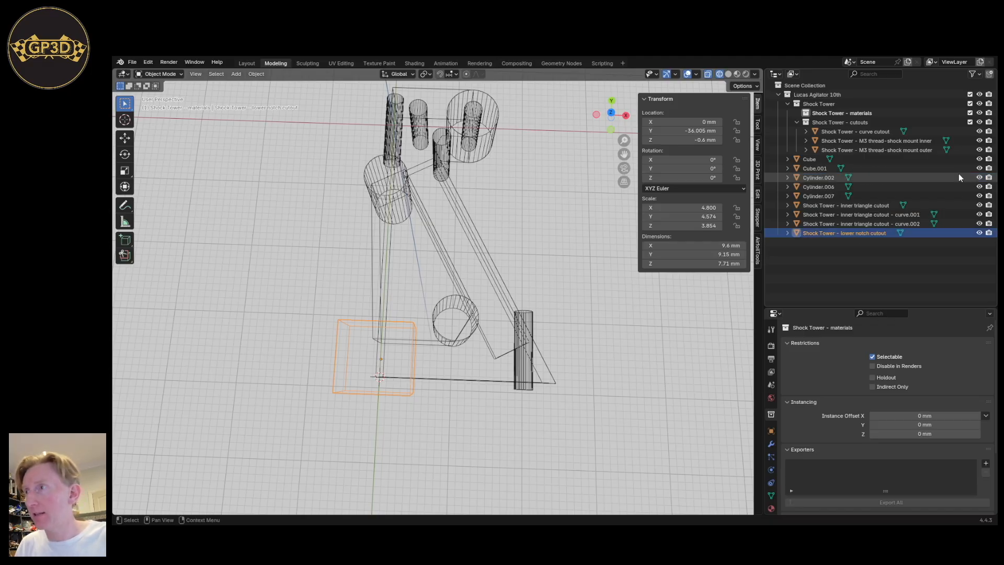
shift+click(852, 207)
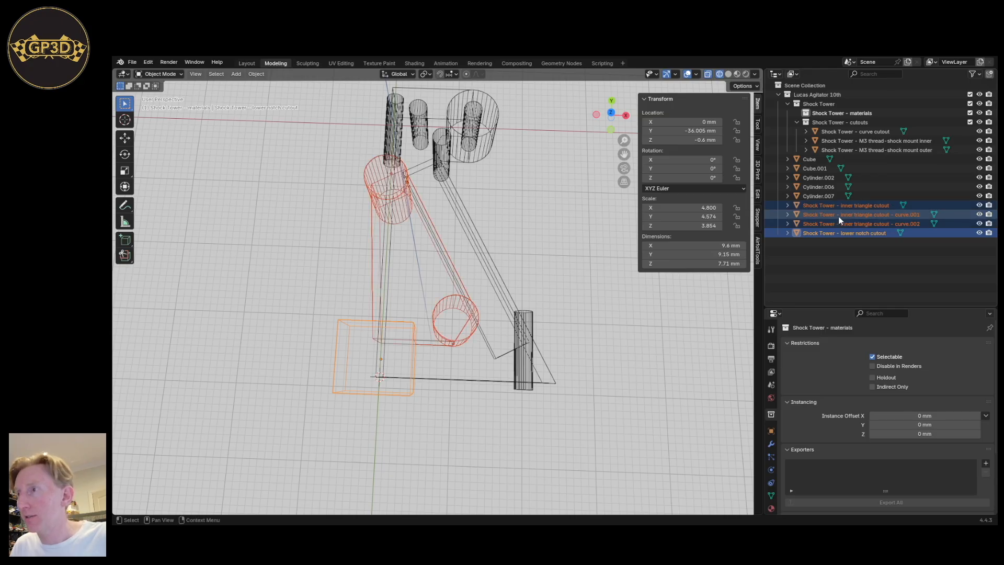
drag(823, 208, 857, 148)
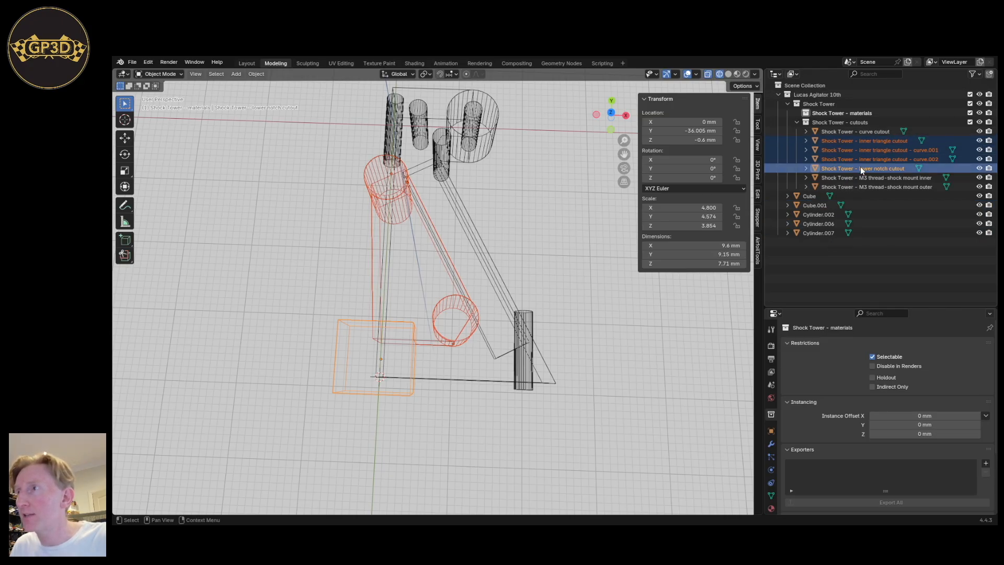
Rename Cube.001 as "Shock Tower - side wall thickness reference" and move it into the "Shock Tower - materials" collection.
click(805, 196)
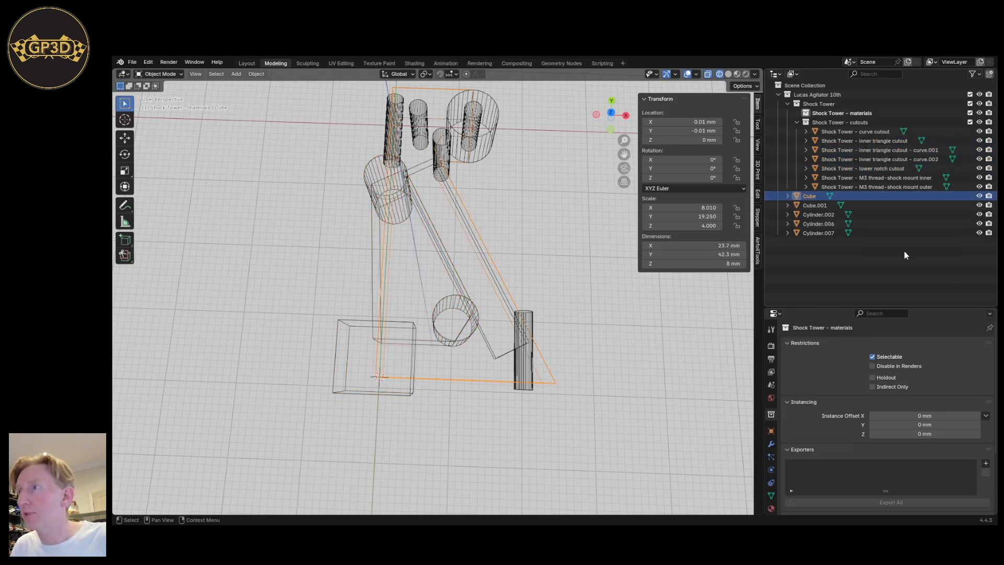
click(813, 206)
scroll(417, 318, down, 2)
middle_drag(417, 319, 416, 317)
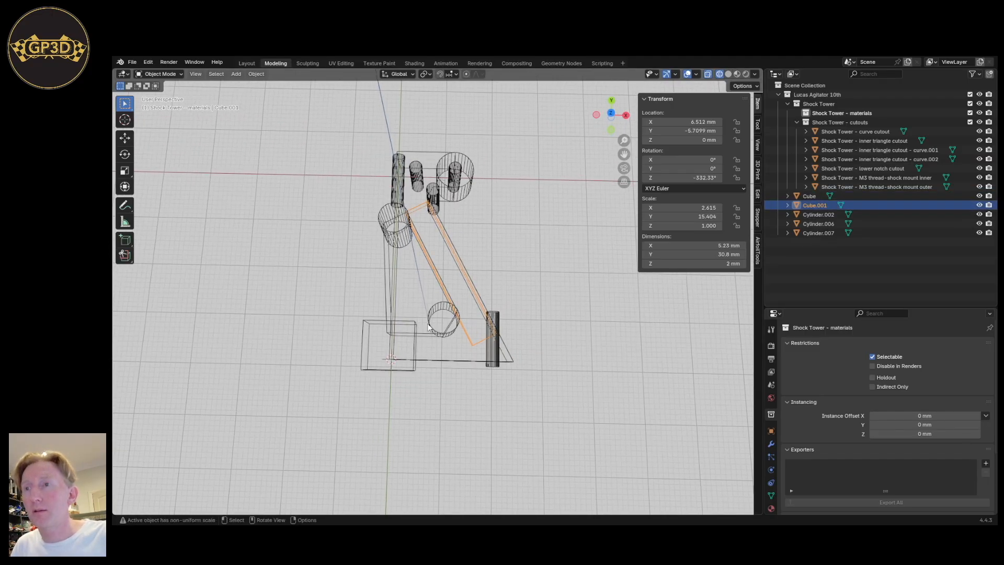
double_click(820, 205)
text(Shock Tower - inner triangle cutout - curve.001)
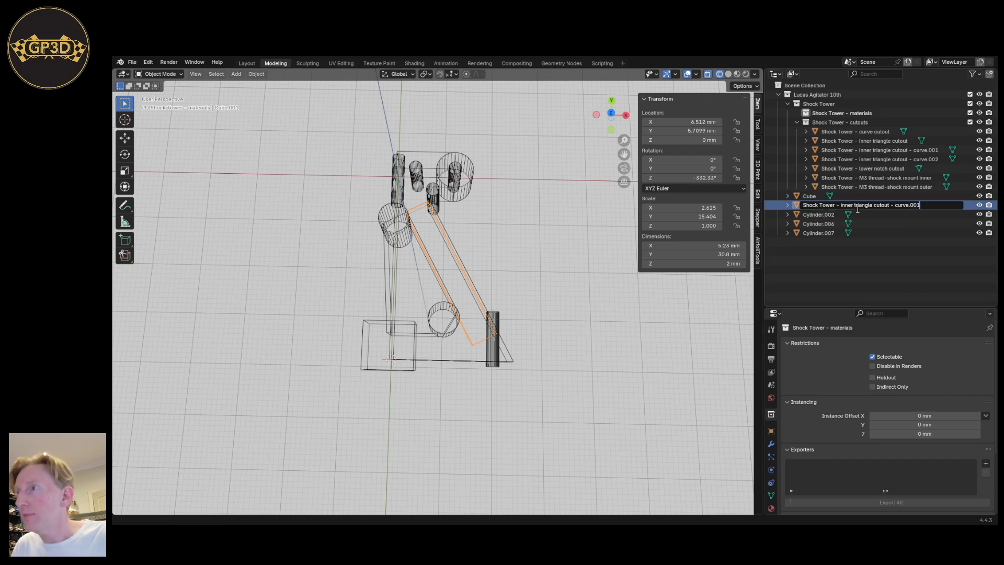
drag(840, 205, 961, 199)
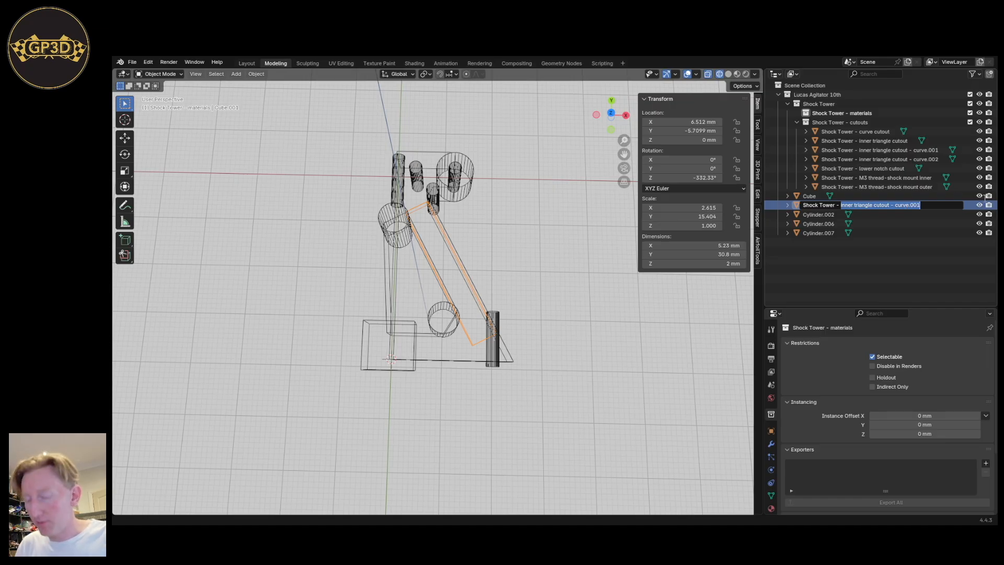
text(side)
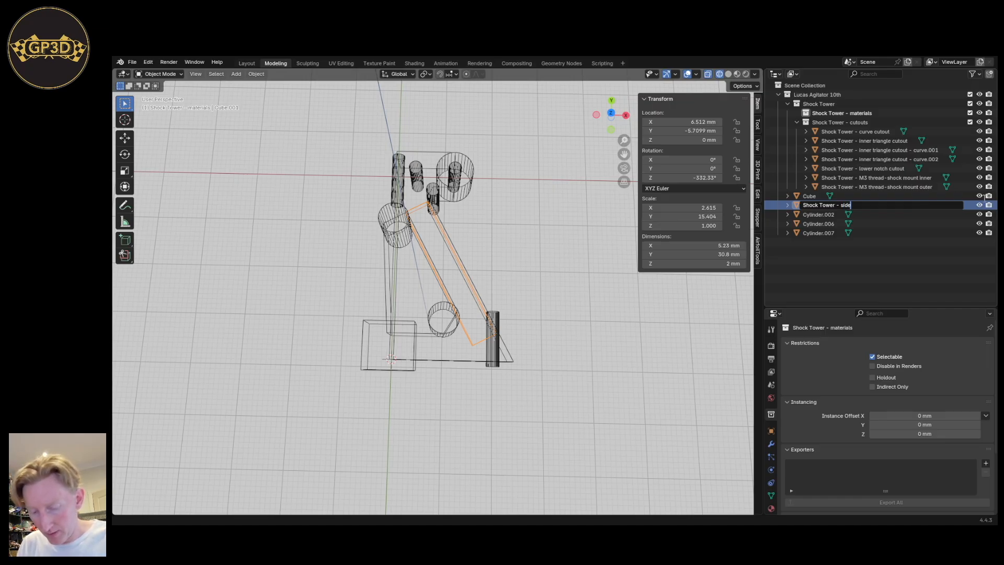
text( wall thickne)
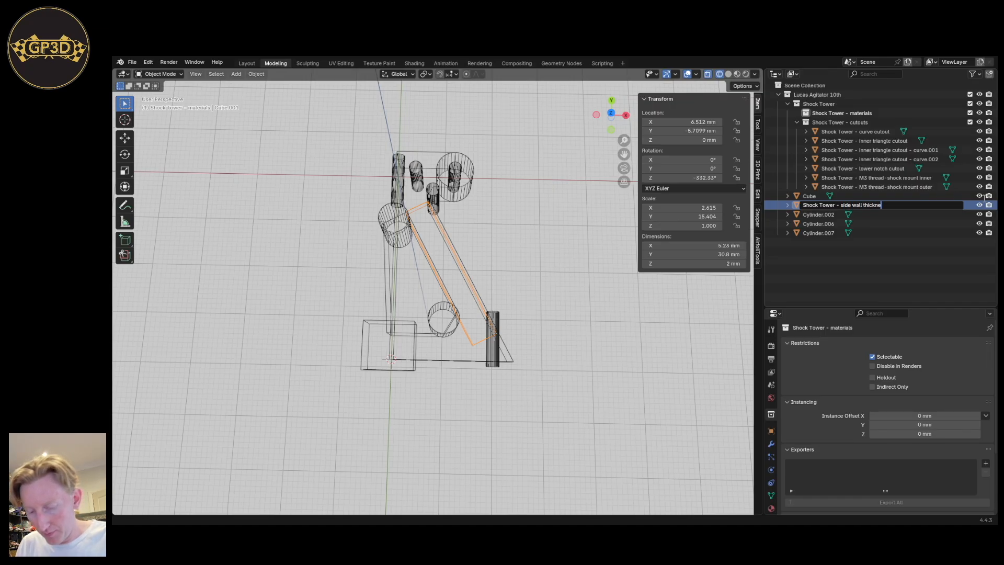
text(ss reference)
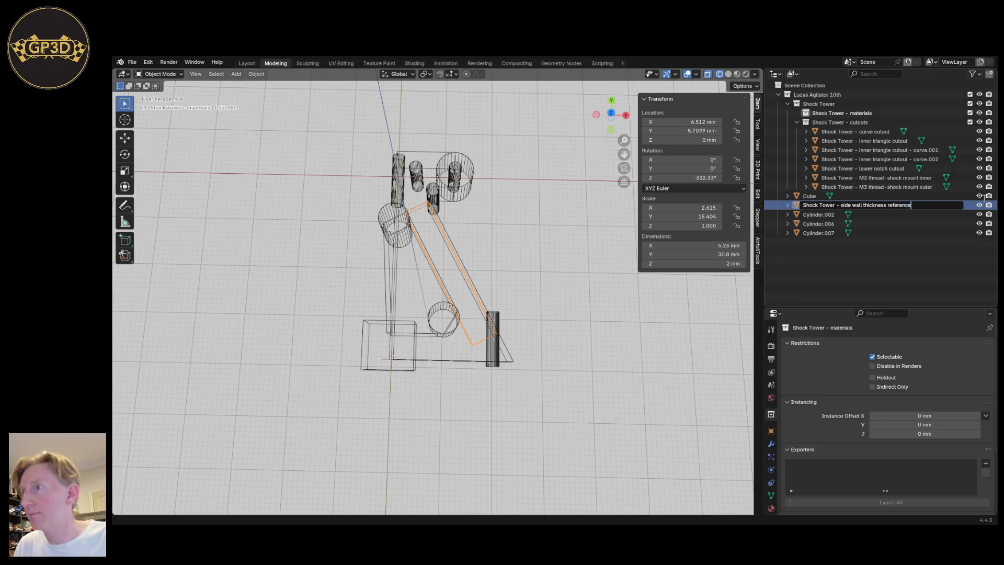
key(Return)
drag(811, 234, 828, 107)
drag(823, 115, 824, 114)
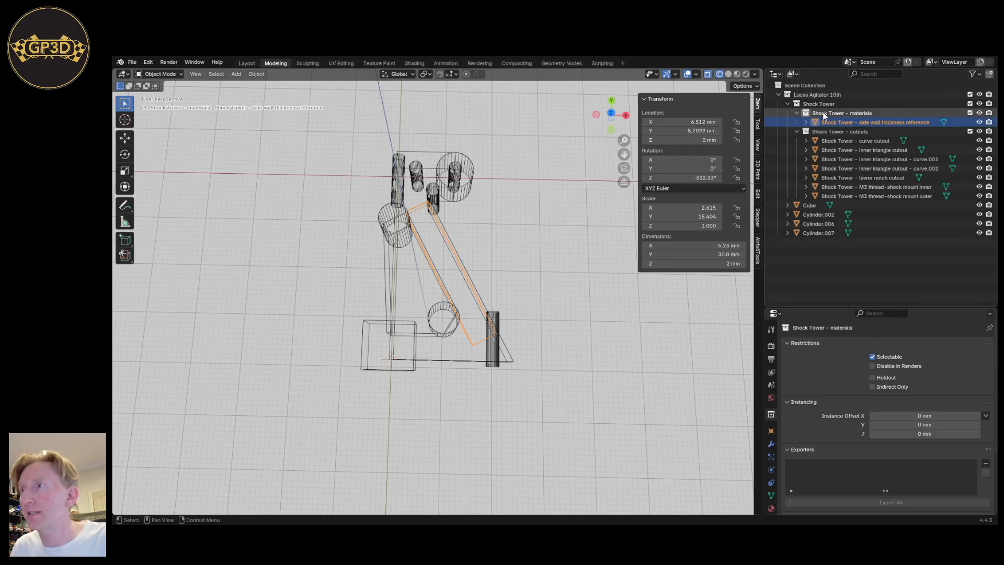
Give Cylinder.002, the large cylinder around the outer shock mount thread, the placeholder name "Shock Tower - inner triangle cutout - curve.001xxx".
click(472, 178)
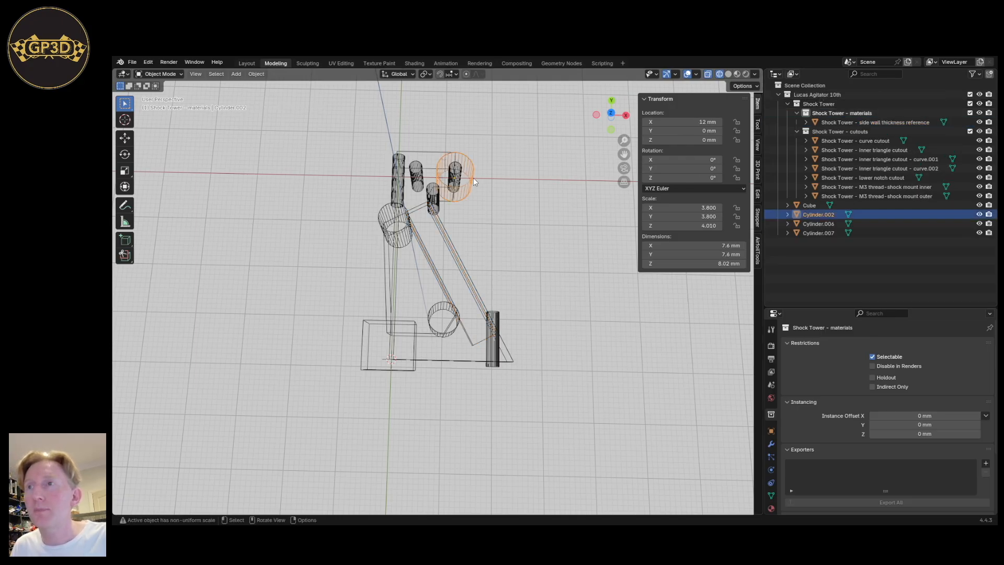
double_click(820, 218)
text(Shock Tower - inner triangle cutout - curve.001)
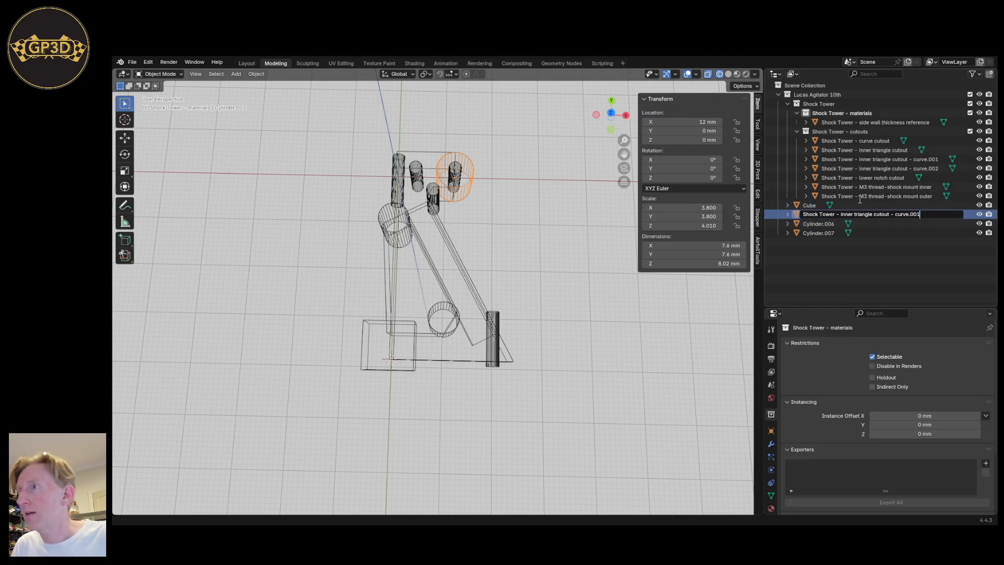
text(xxx)
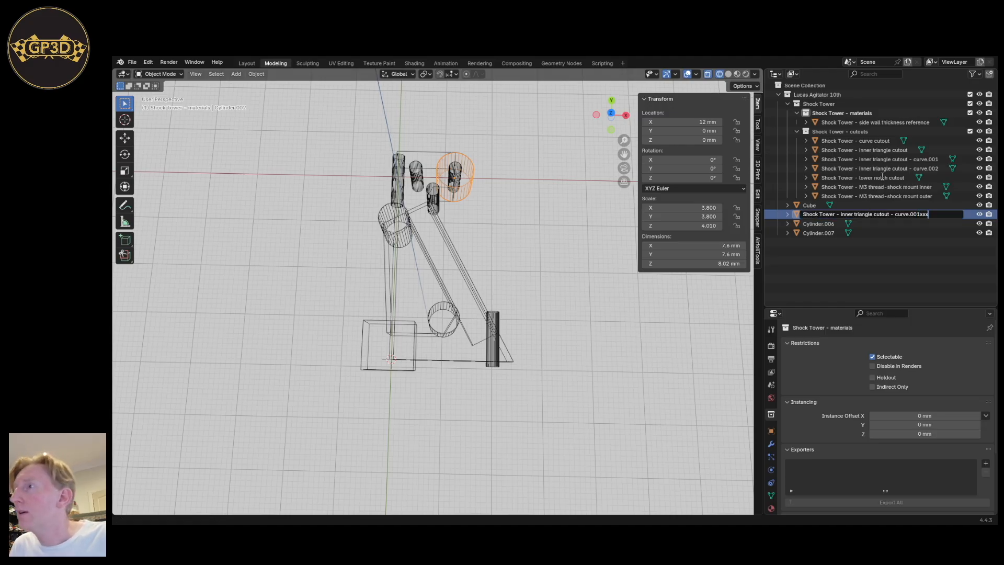
key(Return)
Copy the outer thread's name to its surrounding cylinder, edit it to "Shock Tower - M3 material-shock mount outer", and move it into "Shock Tower - materials".
click(464, 181)
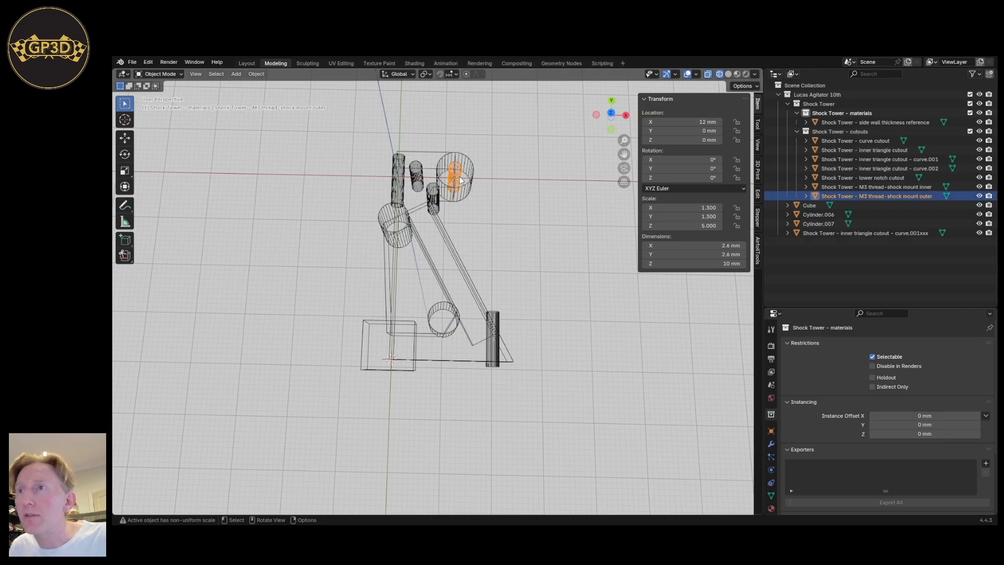
double_click(879, 198)
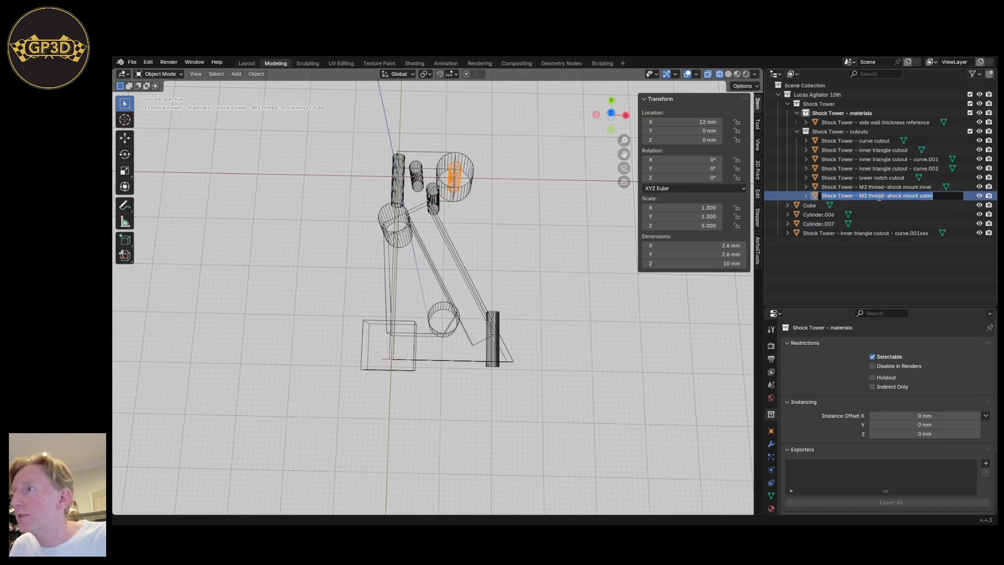
key(ctrl+c)
click(848, 234)
double_click(834, 234)
key(ctrl+v)
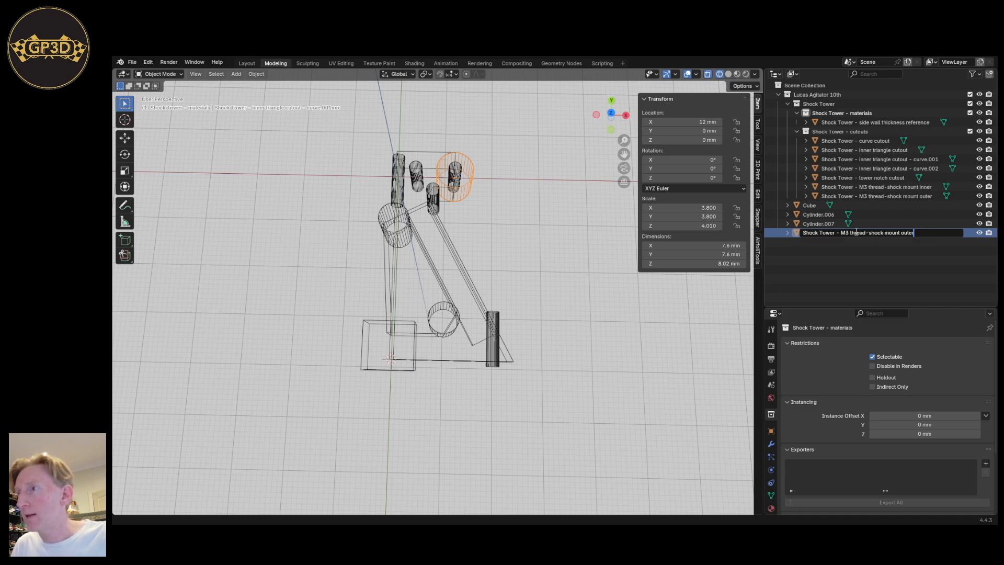
double_click(855, 233)
text(material)
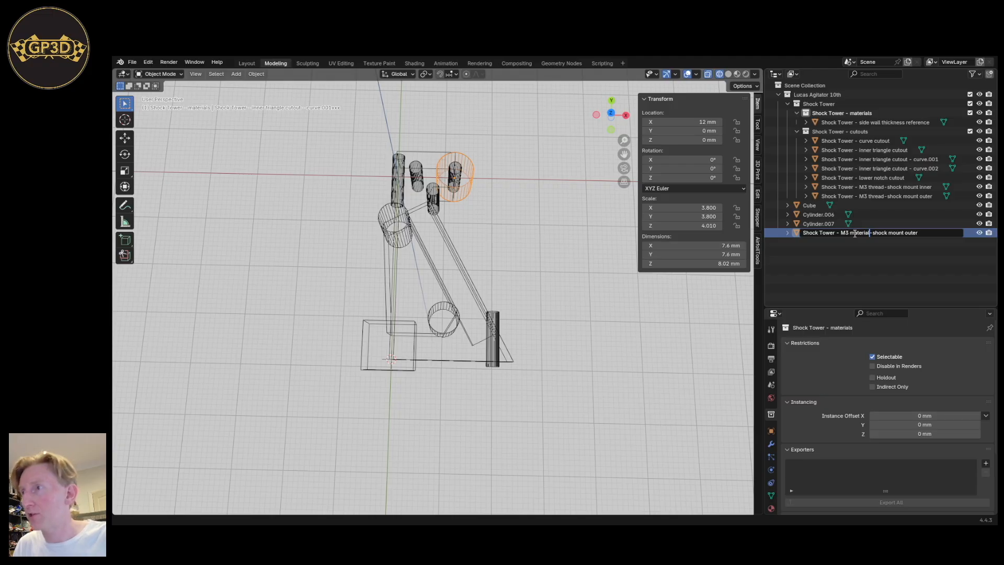
key(Return)
drag(855, 236, 860, 114)
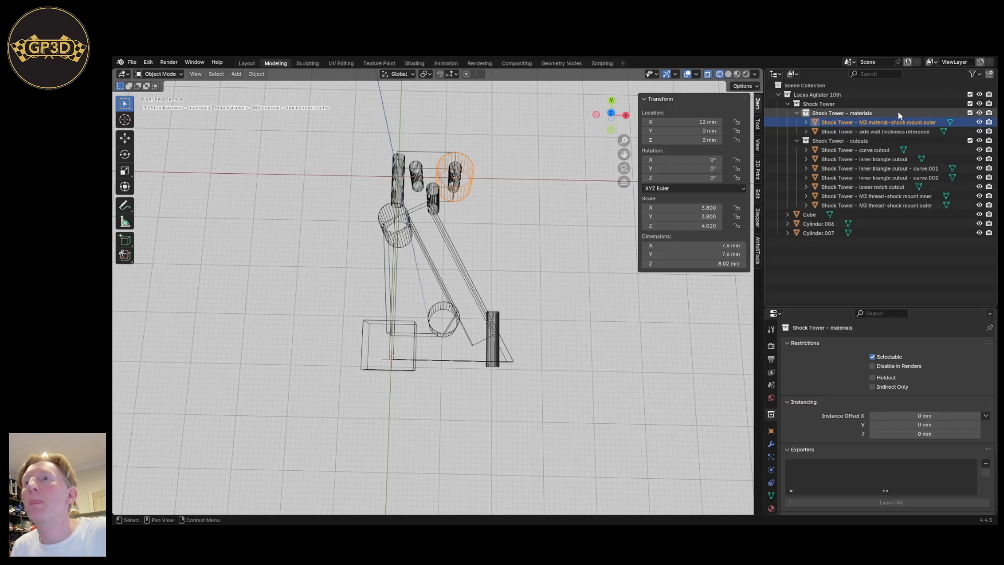
Copy the inner shock mount thread's name onto Cylinder.006, the horizontal cylinder along the tower's top centre.
click(819, 223)
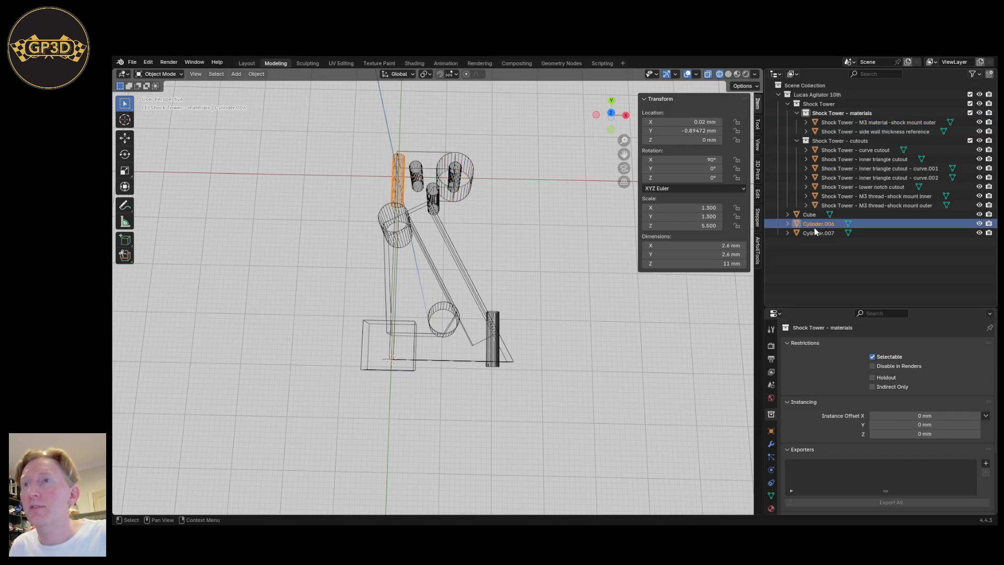
double_click(851, 196)
key(ctrl+c)
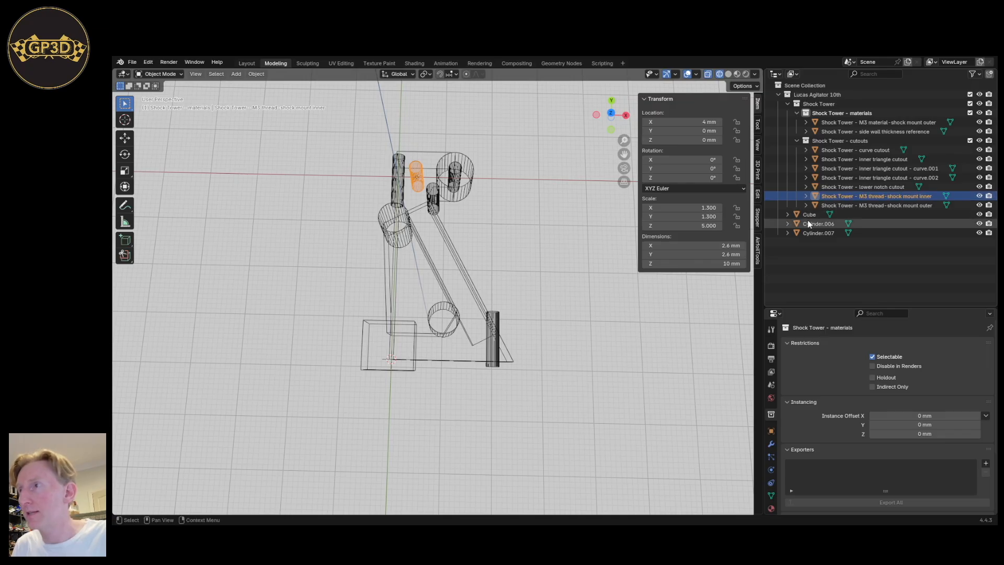
click(814, 222)
double_click(813, 221)
key(ctrl+v)
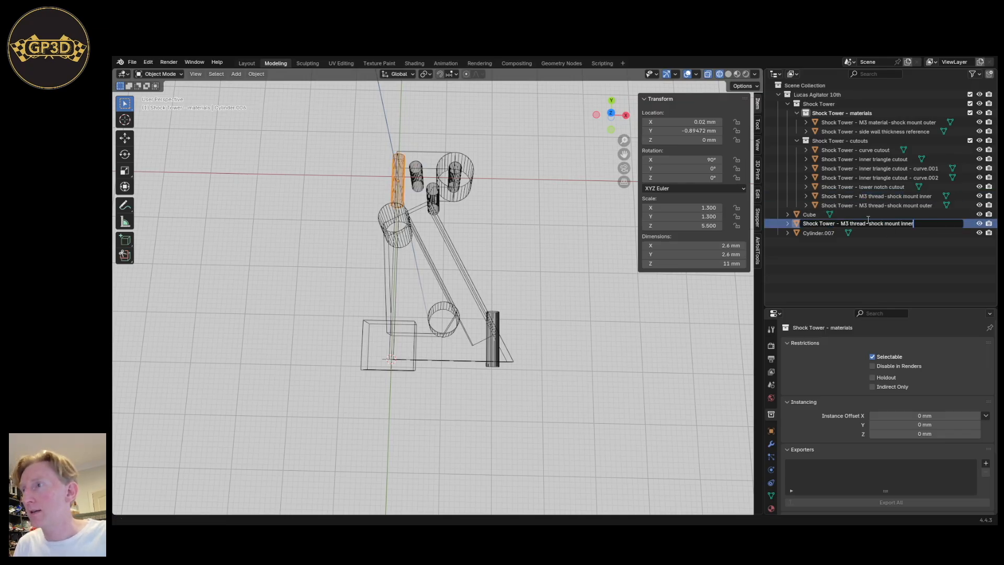
Edit the copied name to "Shock Tower - M3 thread-shock mount - centre top" and move the cylinder into the "Shock Tower - cutouts" collection.
drag(868, 224, 973, 226)
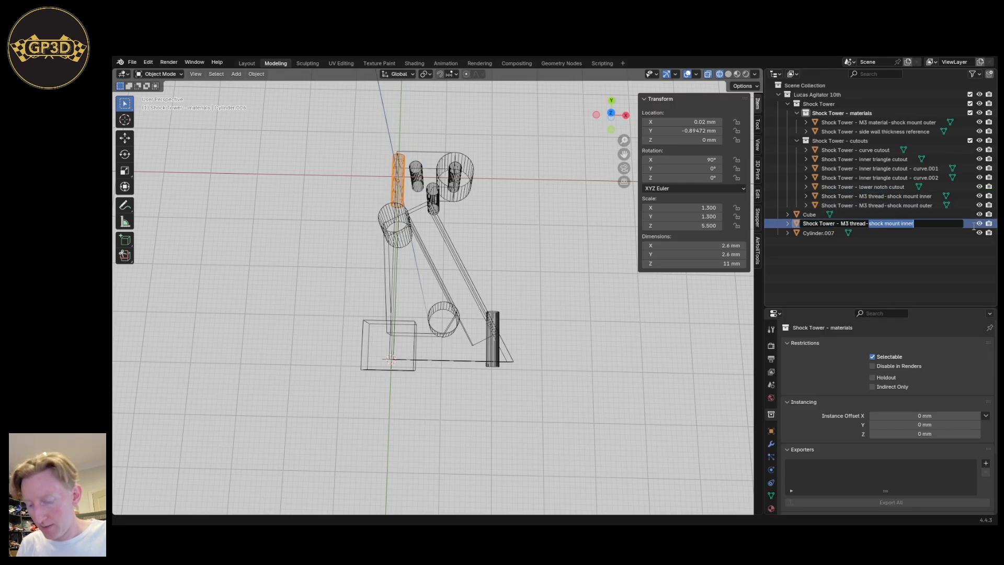
key(Left)
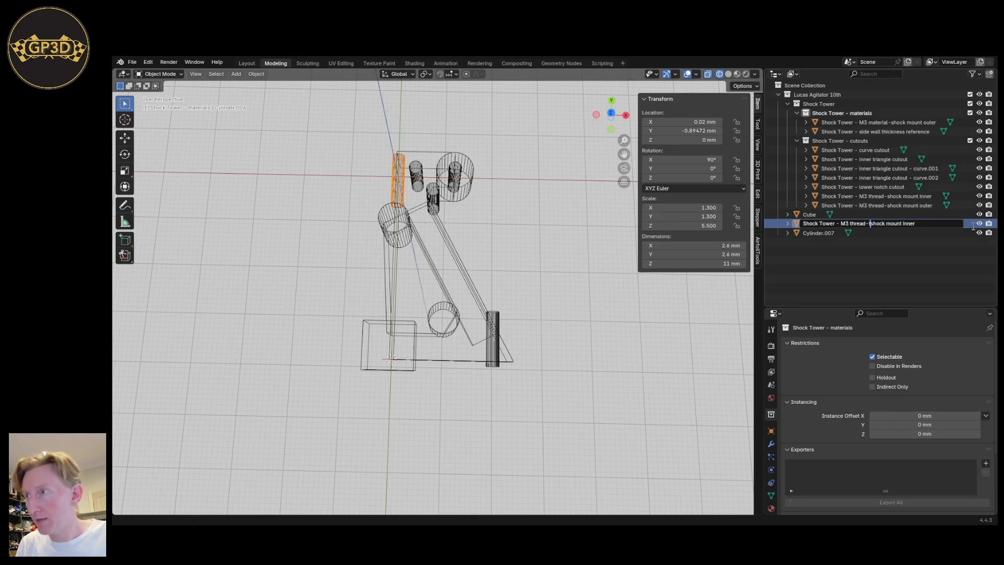
key(BackSpace)
key(Delete)
text(centre )
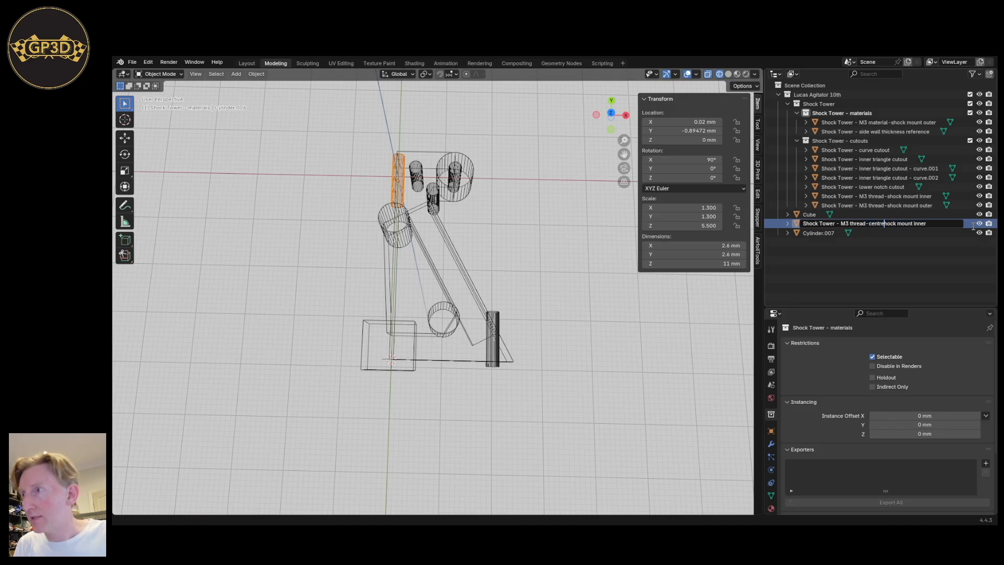
text(s)
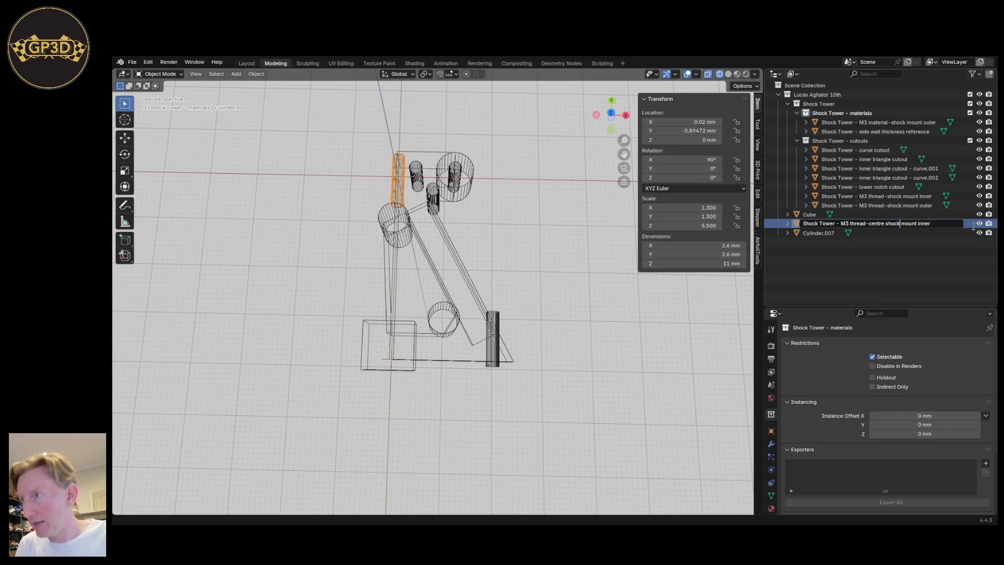
key(Delete)
key(Delete)
key(Delete)
key(Delete)
key(Delete)
key(Delete)
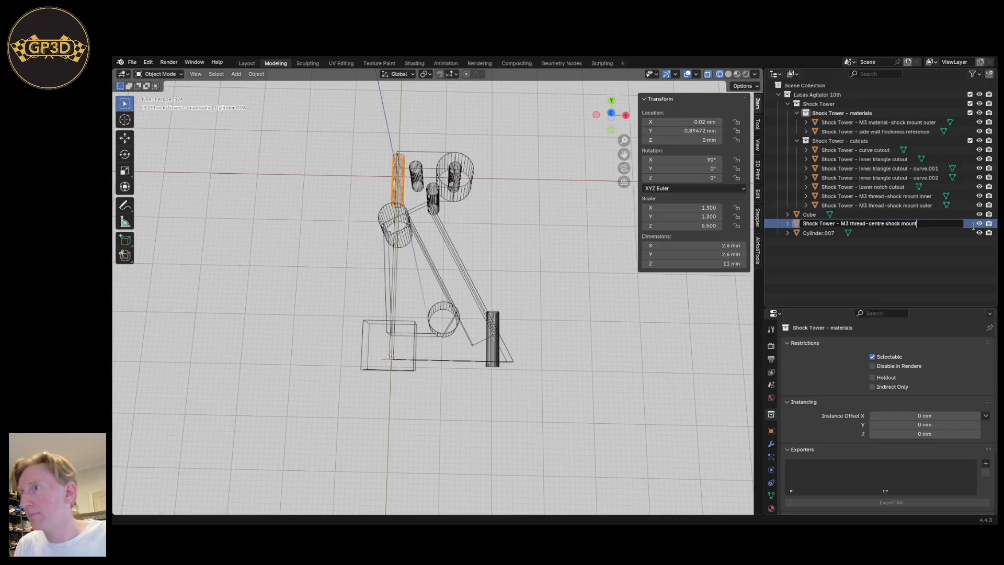
key(BackSpace)
key(BackSpace)
key(BackSpace)
key(BackSpace)
key(BackSpace)
key(BackSpace)
key(BackSpace)
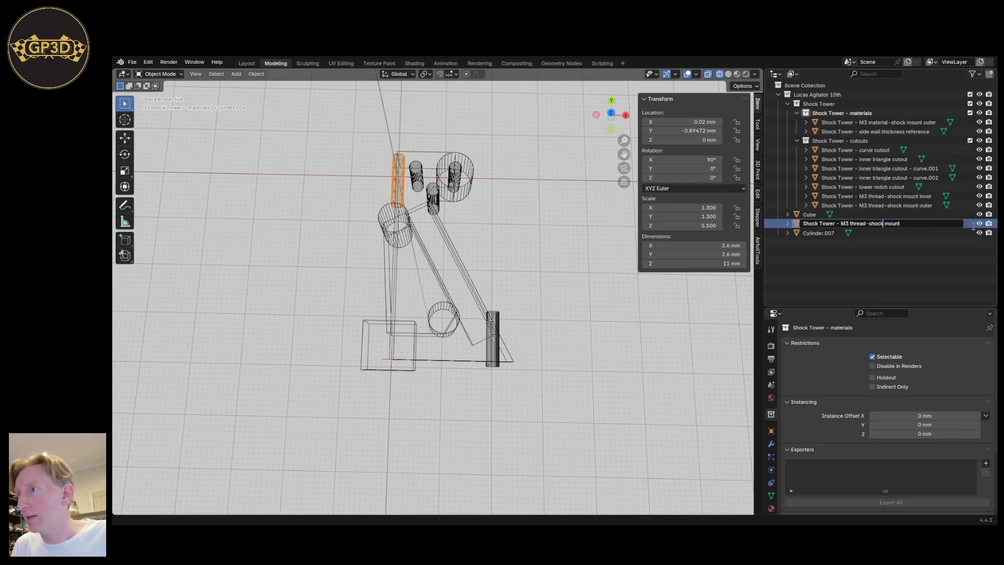
text(- centre top)
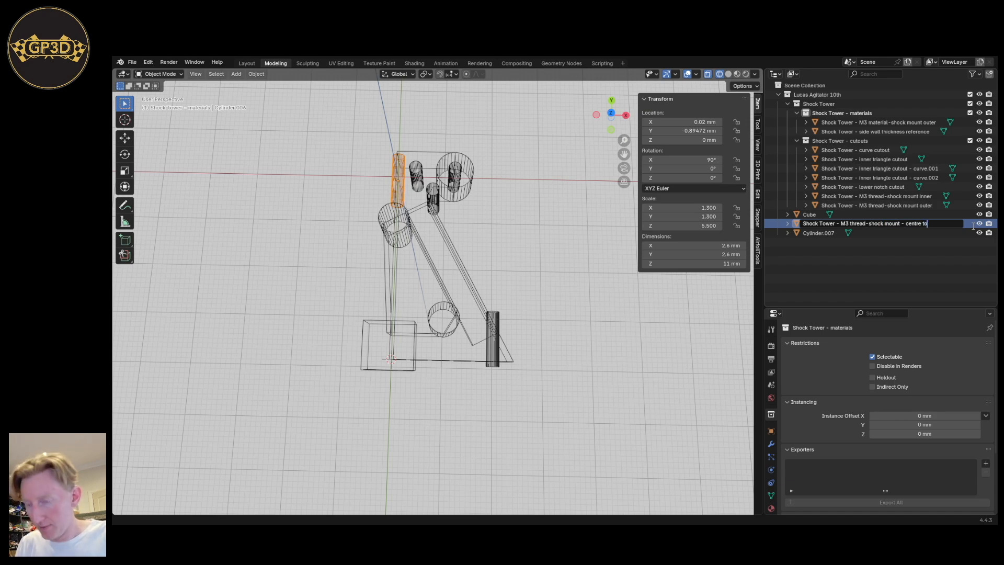
key(Return)
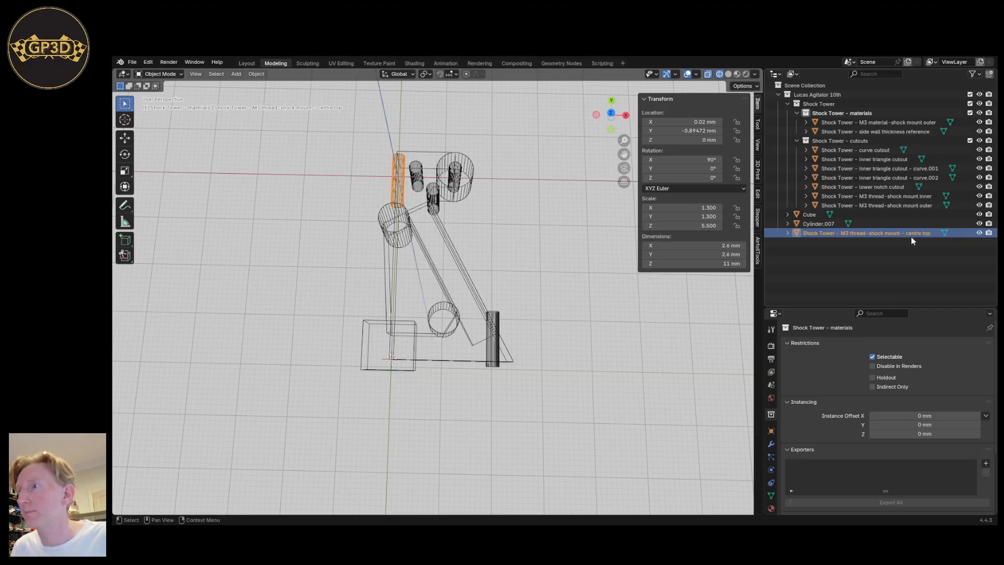
drag(912, 233, 889, 141)
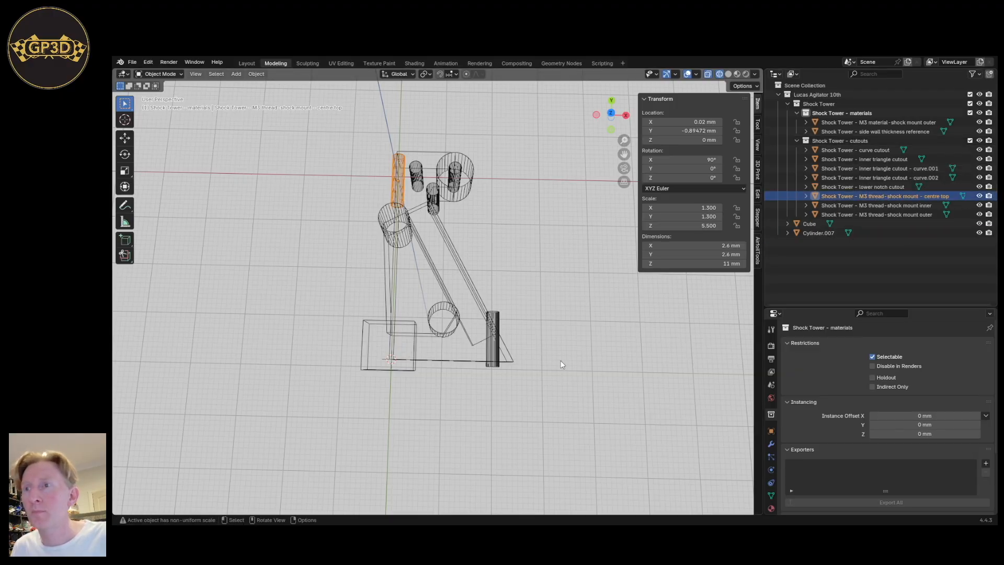
Copy the centre top thread's name onto Cylinder.007, the cylinder at the tower's lower outer corner.
double_click(850, 196)
key(ctrl+c)
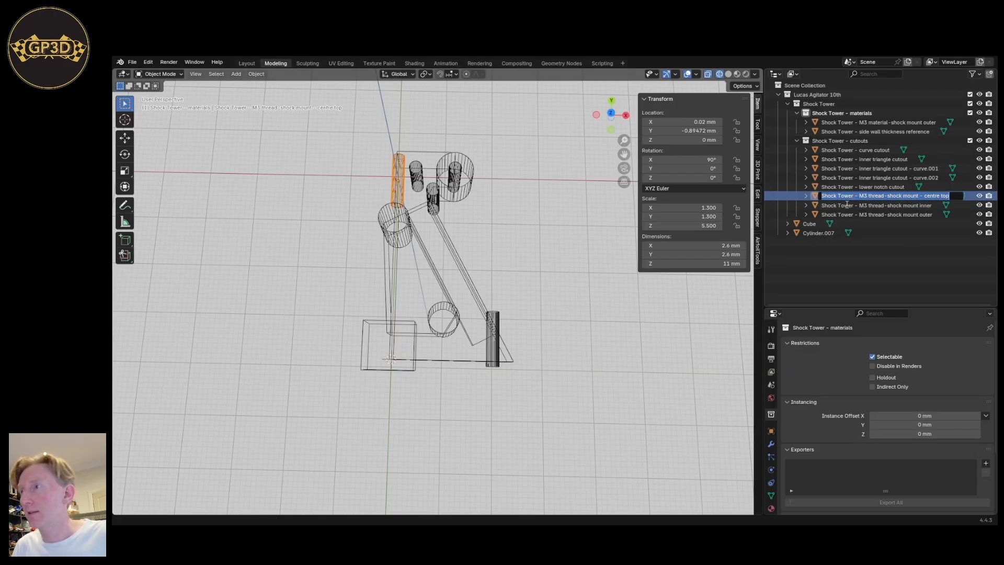
click(818, 233)
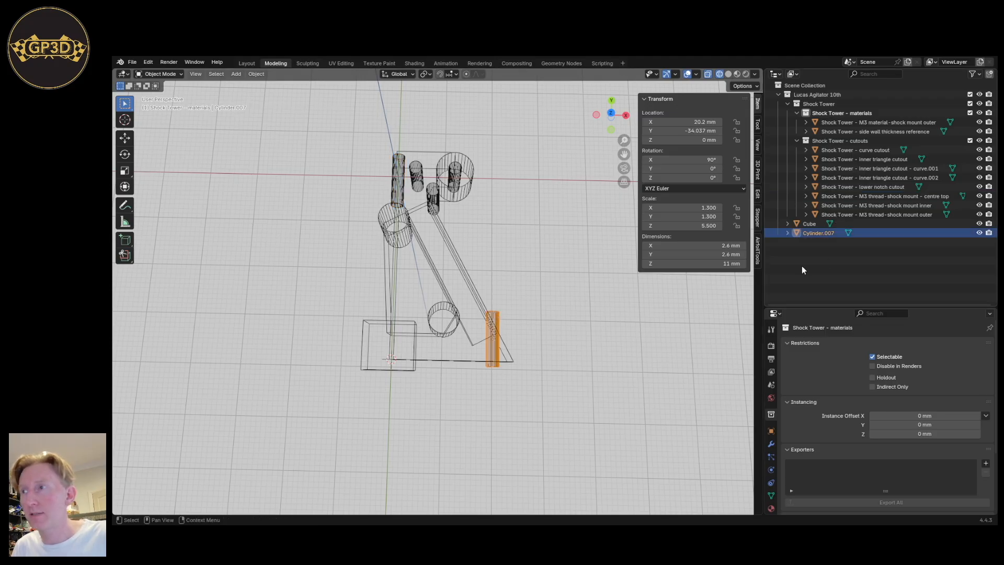
double_click(825, 232)
key(ctrl+v)
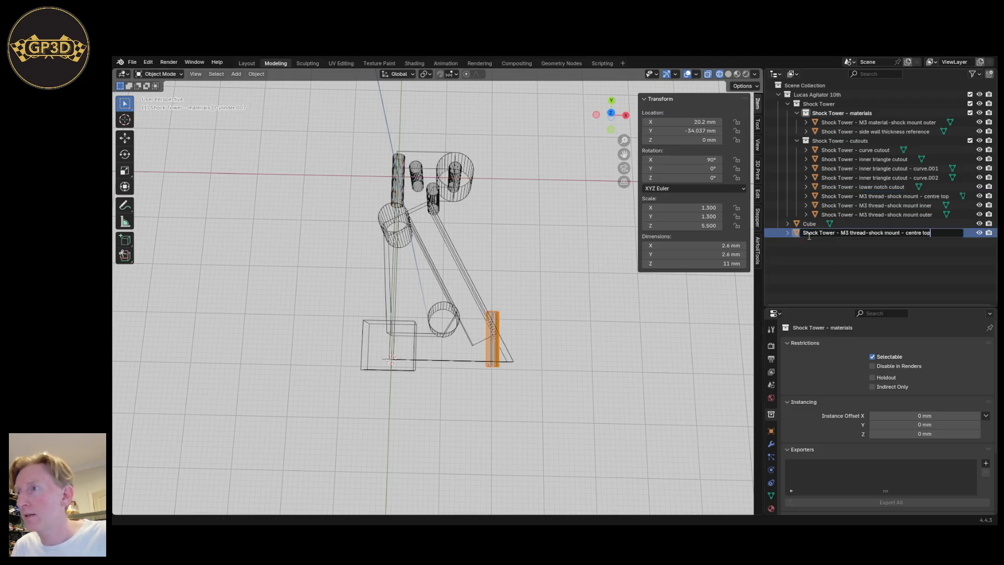
Edit the lower outer cylinder's name to "Shock Tower - M3 thread - mount" and move it into the "Shock Tower - cutouts" collection.
double_click(845, 232)
drag(848, 230, 885, 234)
key(BackSpace)
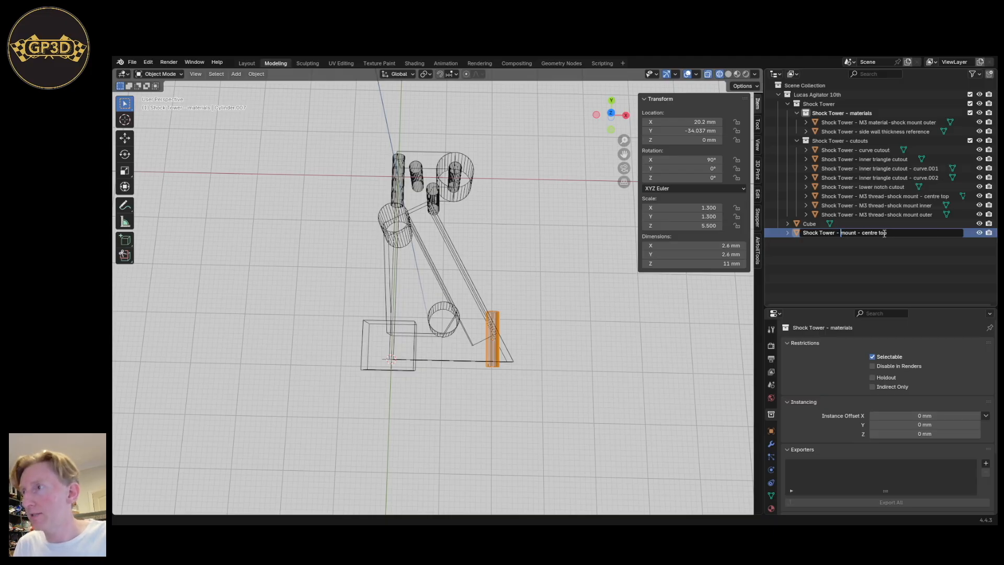
text(M3 )
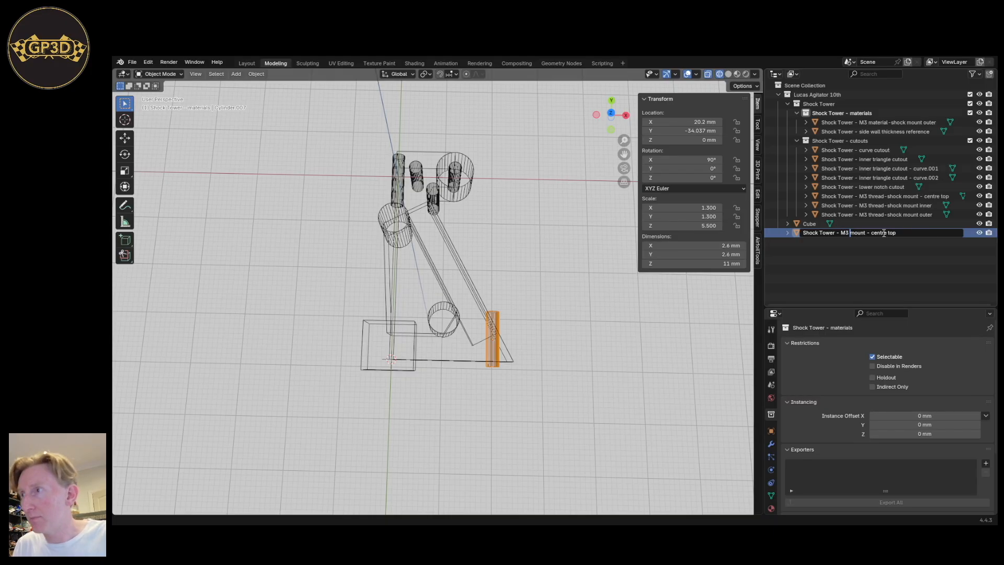
text(thread )
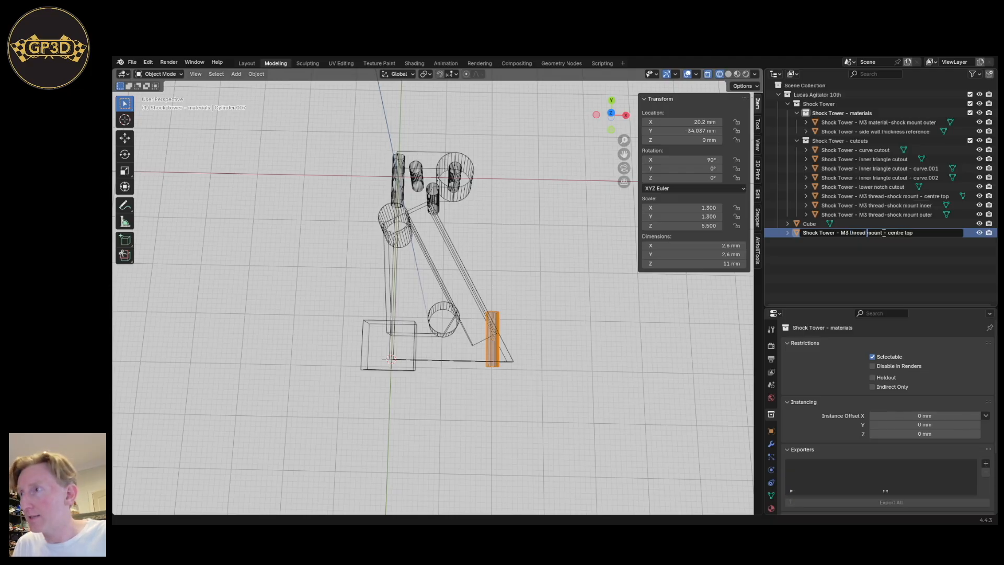
text(-)
key(Delete)
key(Delete)
key(Delete)
key(Delete)
key(Delete)
key(Delete)
key(Delete)
key(Delete)
key(Delete)
key(Delete)
key(Delete)
key(Delete)
key(Delete)
key(Return)
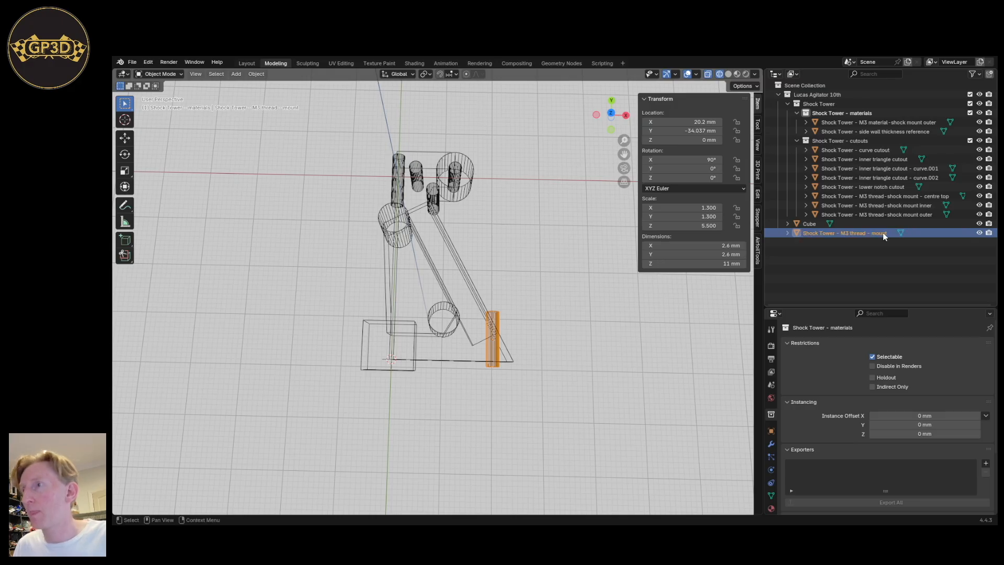
drag(882, 232, 884, 193)
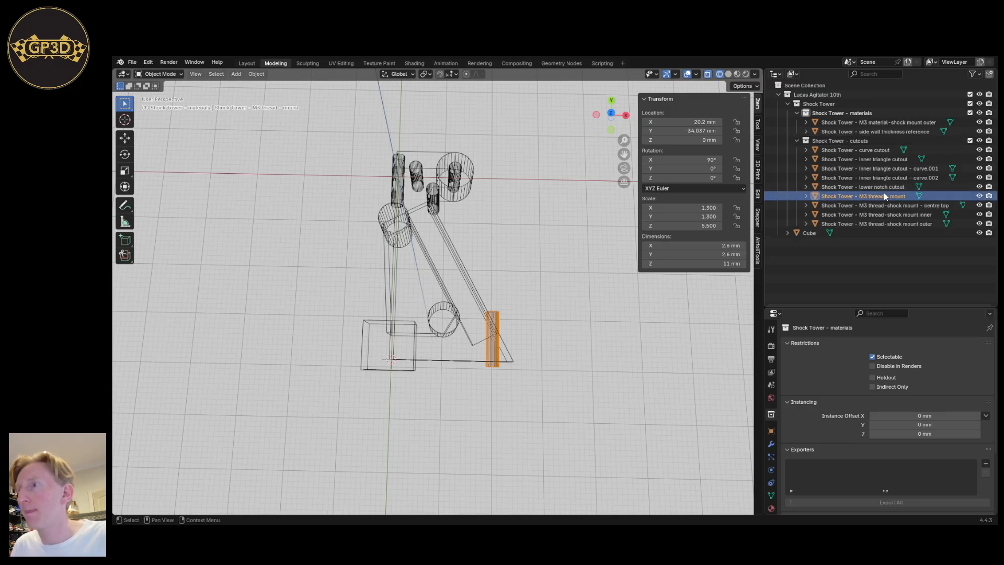
Make the "Shock Tower" collection active and select the main Cube body.
double_click(805, 104)
click(808, 231)
click(810, 230)
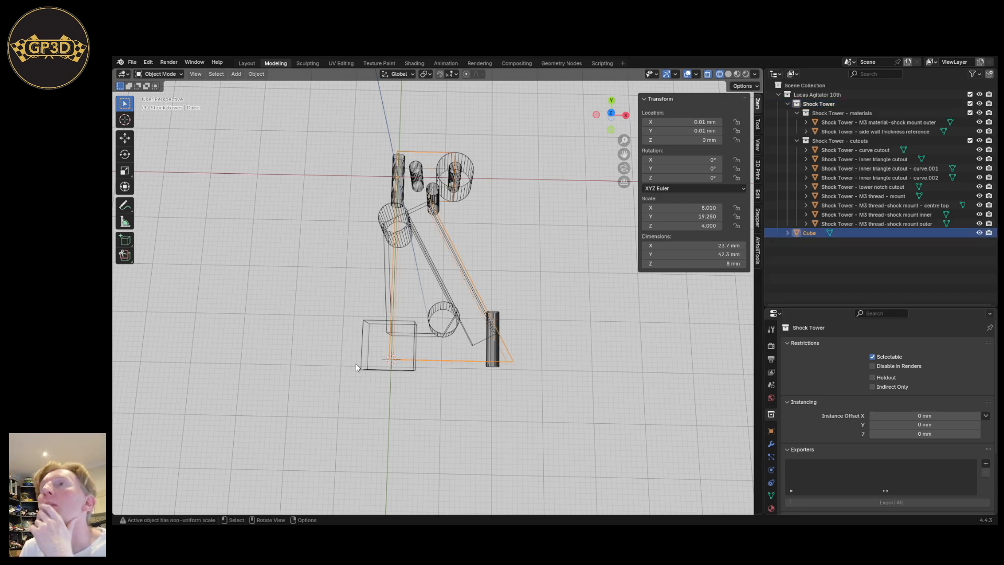
Examine the Cube body against the cutout bodies, including its whole mesh selected in Edit Mode, and return to Object Mode.
middle_drag(416, 250, 419, 263)
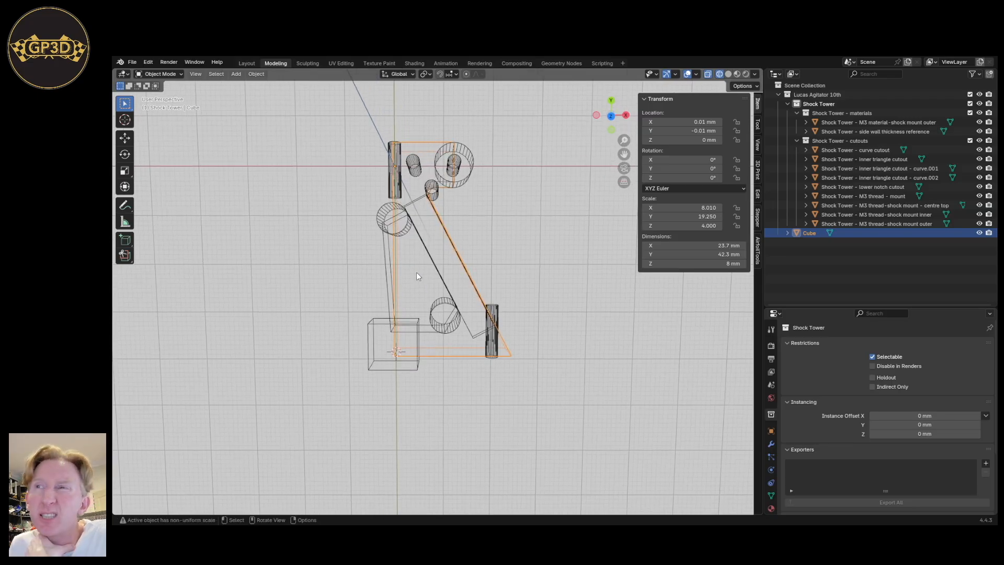
middle_drag(448, 250, 439, 212)
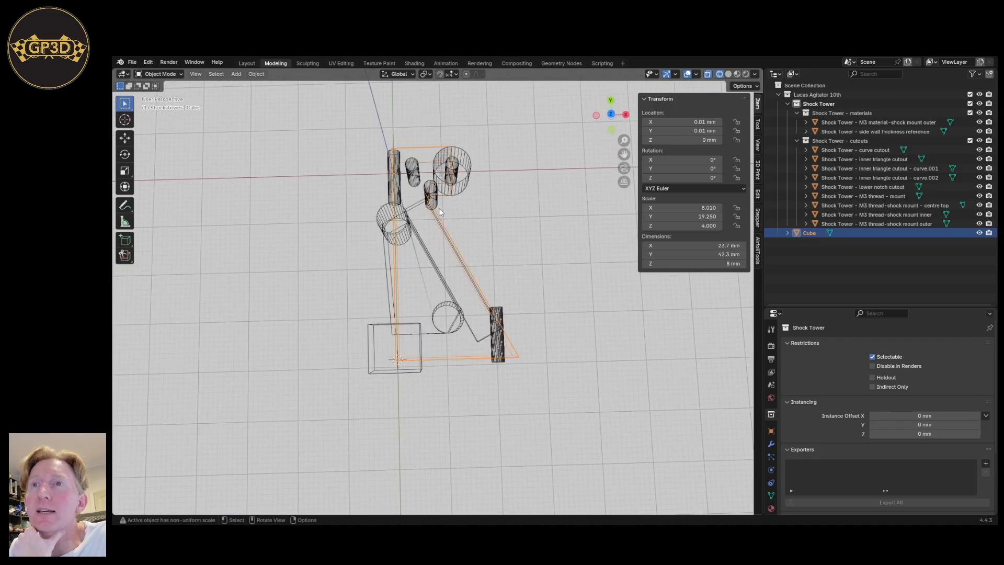
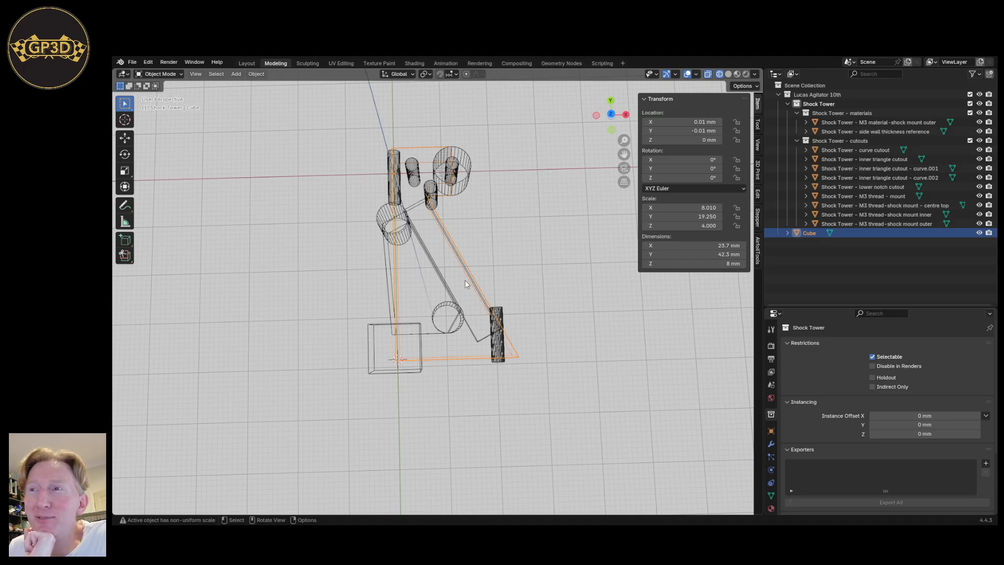
middle_drag(476, 345, 447, 325)
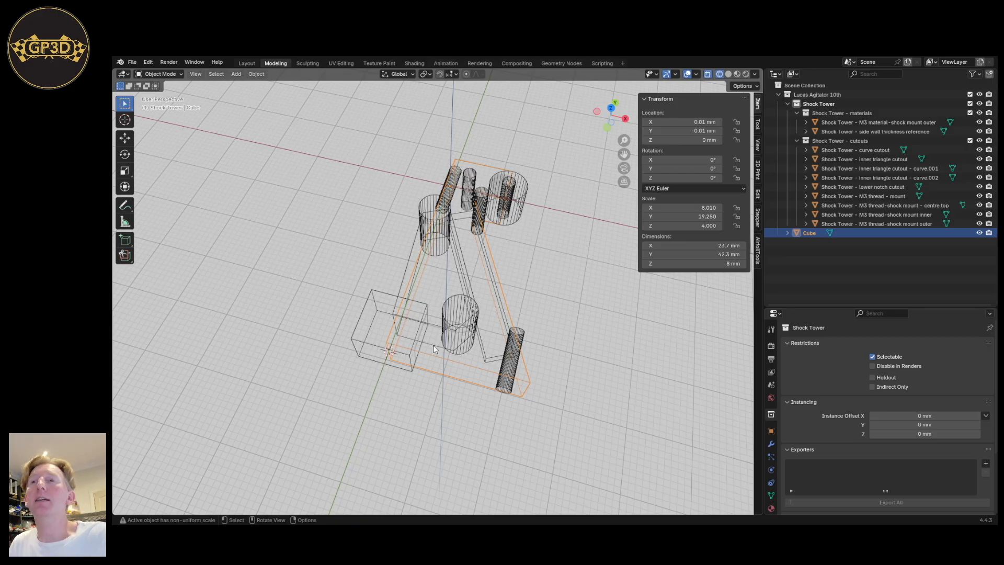
middle_drag(456, 358, 439, 274)
middle_drag(466, 242, 385, 297)
key(Tab)
key(a)
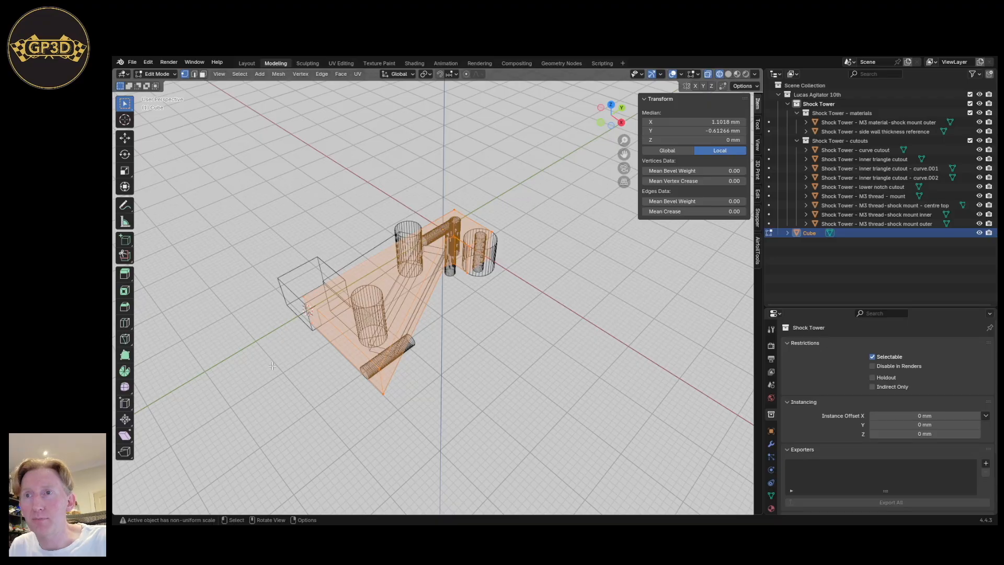
middle_drag(405, 322, 460, 377)
shift+middle_drag(343, 297, 415, 344)
scroll(481, 403, up, 2)
scroll(493, 386, down, 5)
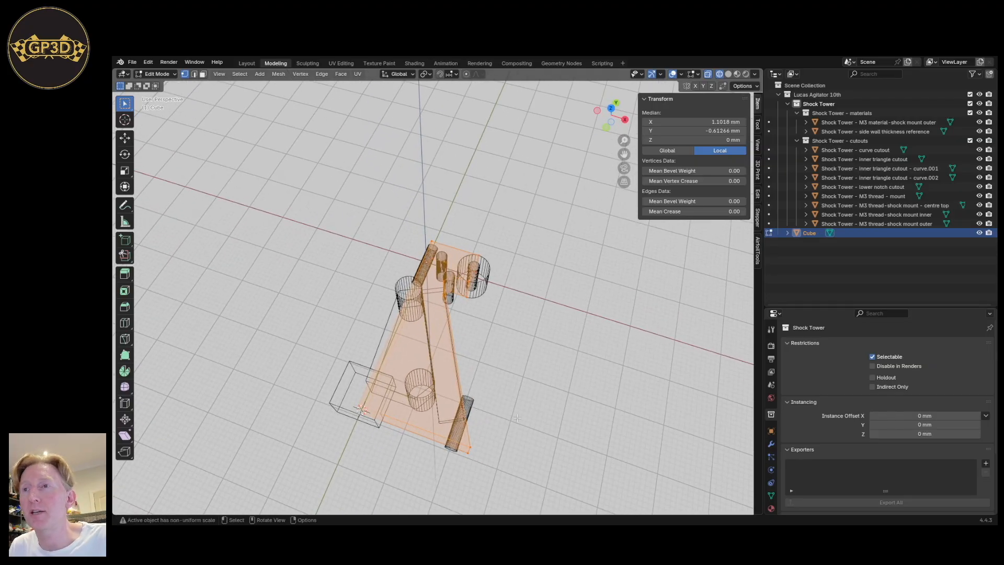
key(Tab)
Inspect the wireframe layout of the shock mount threads, curve cylinders and notch cutout around the main body from several angles.
middle_drag(457, 379, 458, 347)
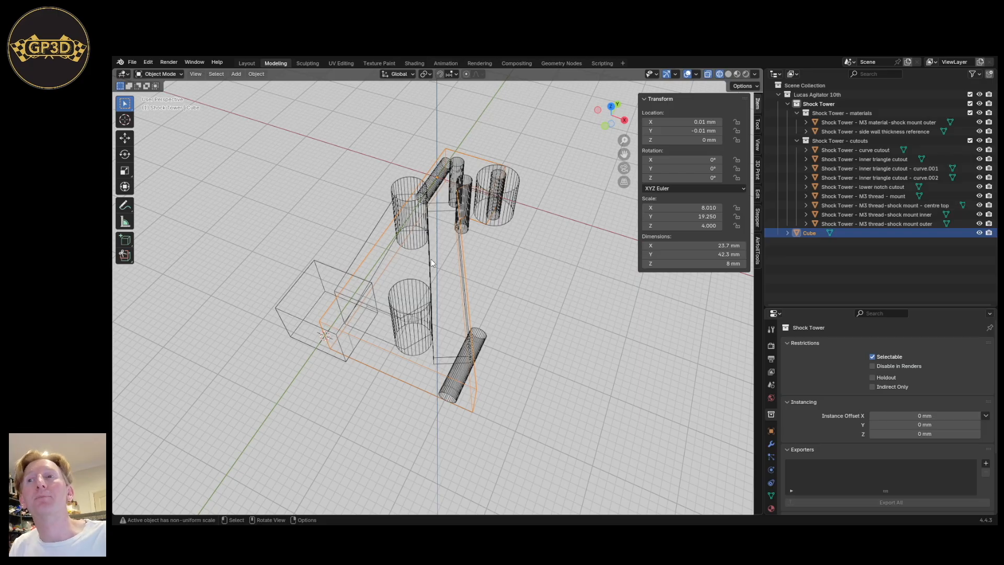
middle_drag(480, 355, 501, 371)
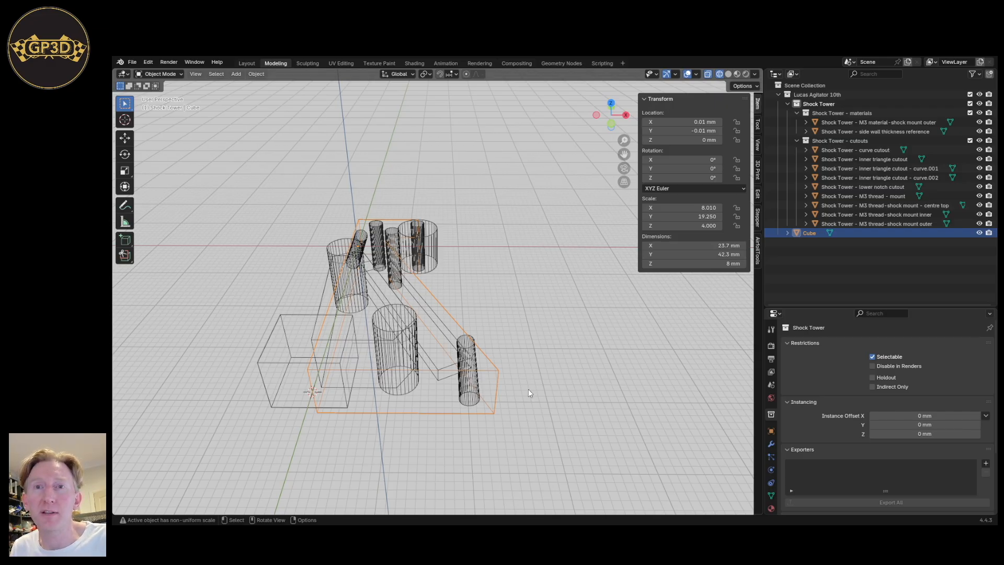
middle_drag(503, 371, 447, 403)
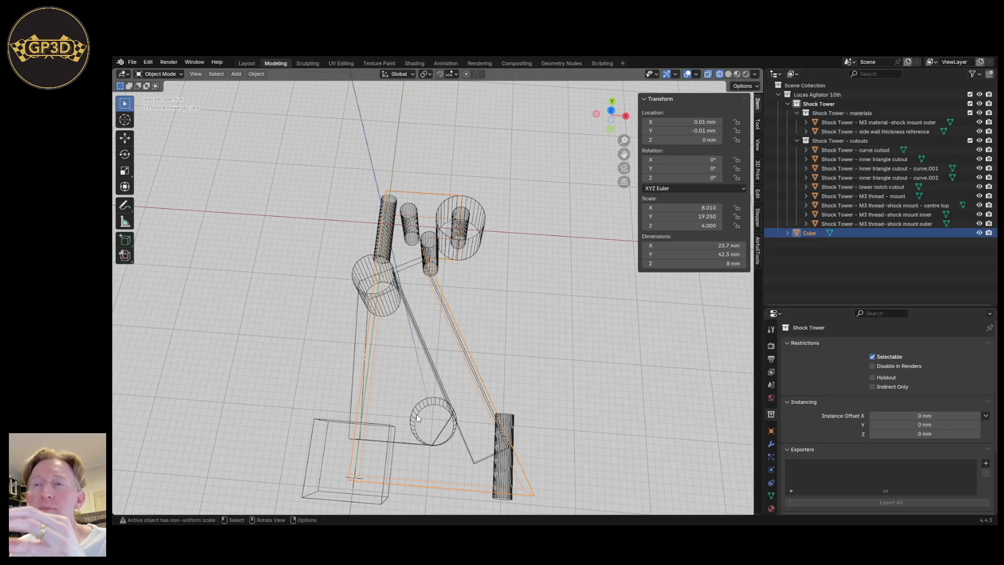
middle_drag(417, 418, 448, 188)
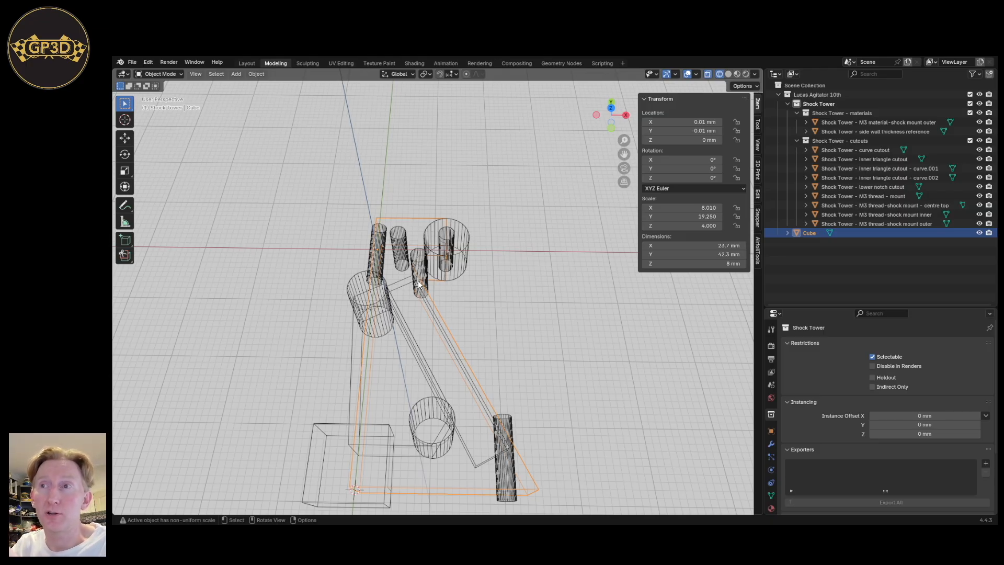
middle_drag(419, 284, 554, 203)
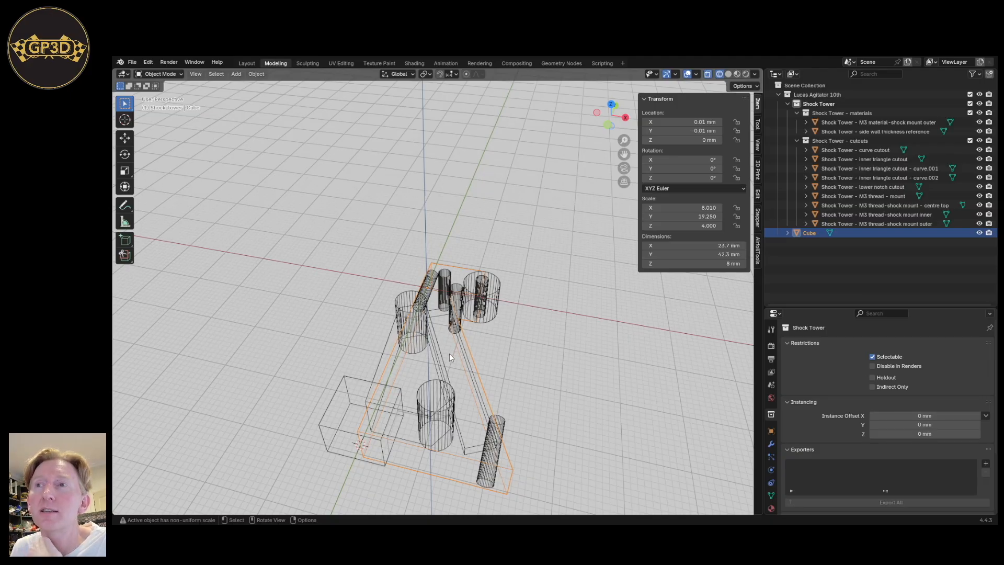
mouse_move(450, 353)
middle_down()
mouse_move(462, 362)
mouse_move(447, 337)
middle_up()
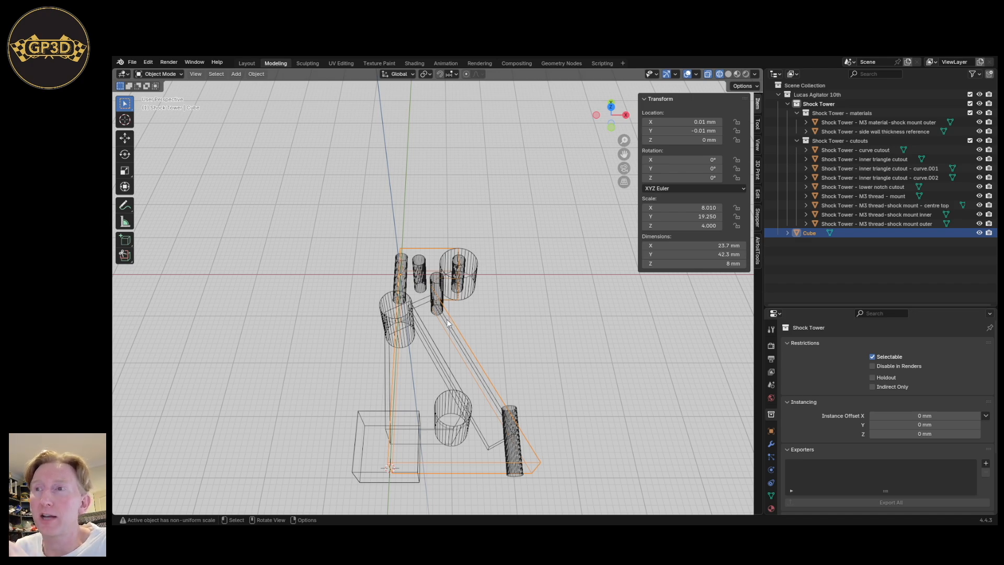
middle_drag(456, 309, 445, 313)
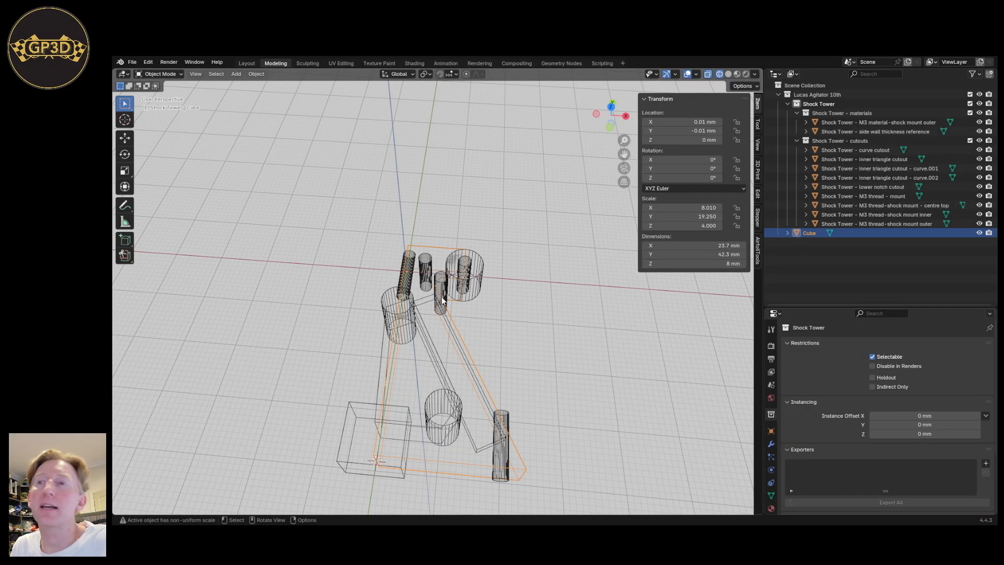
middle_drag(441, 357, 416, 265)
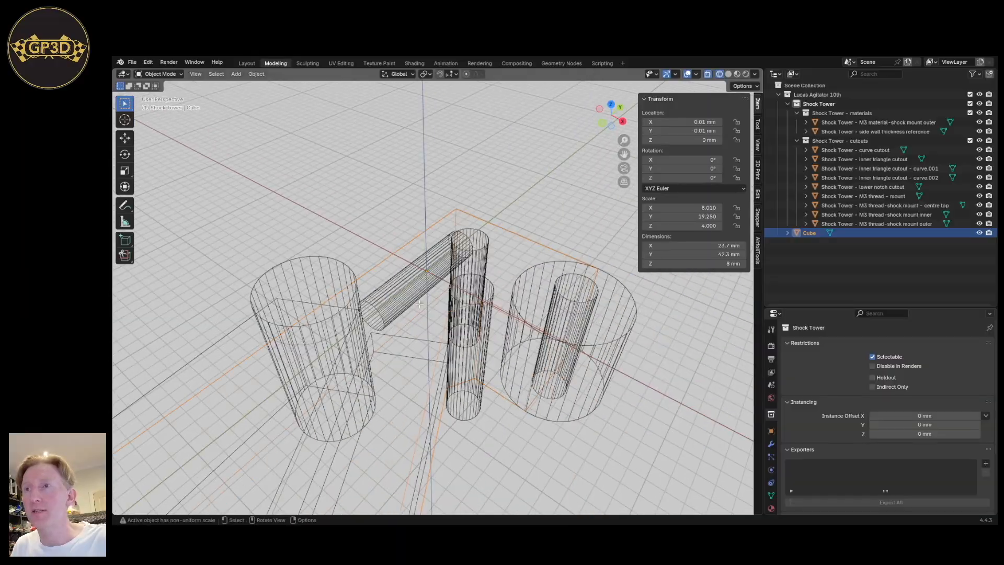
Snap the 3D cursor to the main Cube body's upper centre corner in Edit Mode and return to Object Mode.
key(Tab)
click(451, 283)
mouse_move(451, 282)
middle_down()
mouse_move(465, 310)
mouse_move(462, 285)
middle_up()
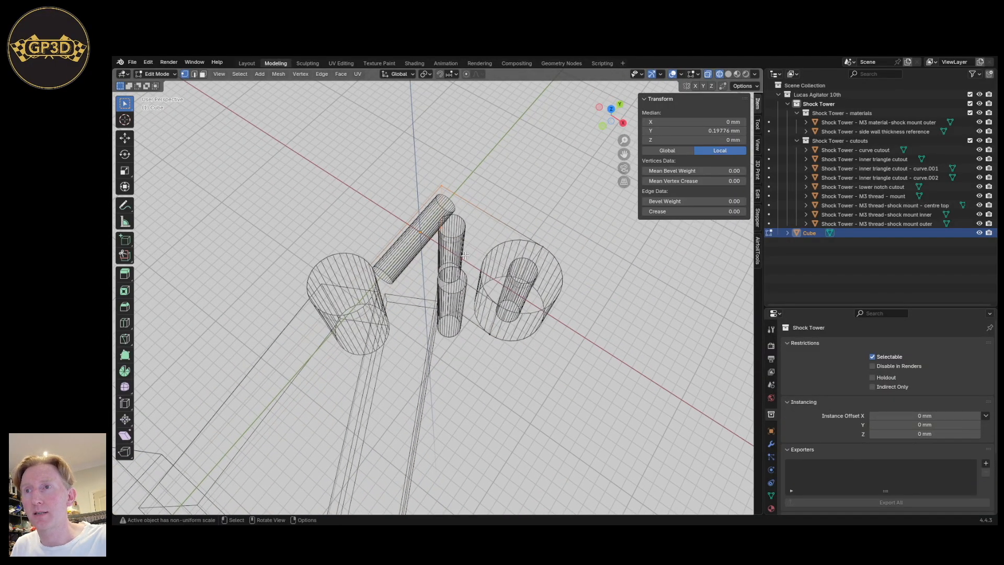
key(shift+s)
click(442, 350)
middle_drag(430, 353, 456, 359)
key(Tab)
Add a 2 mm cube and move it within the XY plane to about X 3.97 mm, Y -4.03 mm, near the shock mount cylinders.
key(shift+a)
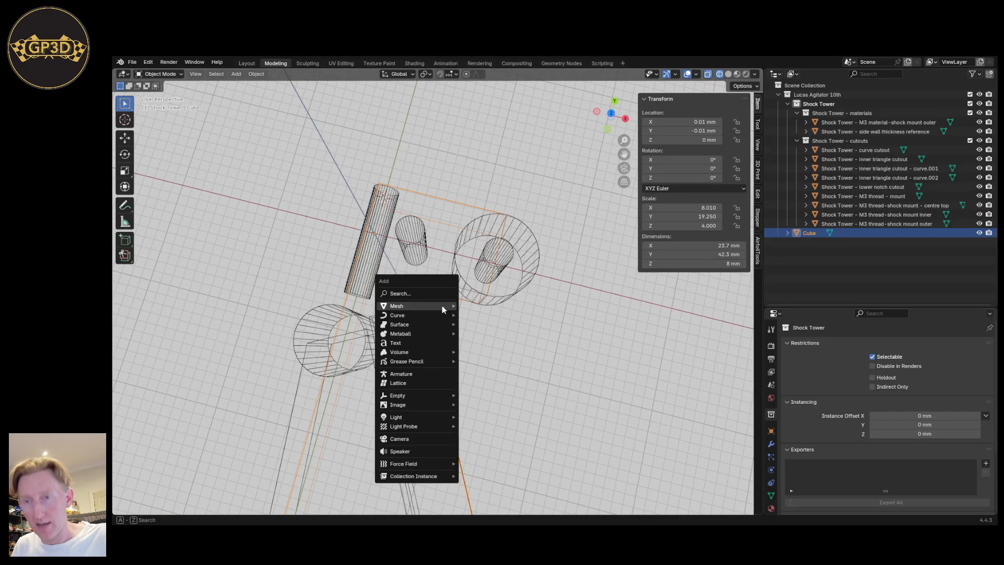
mouse_move(413, 306)
click(494, 314)
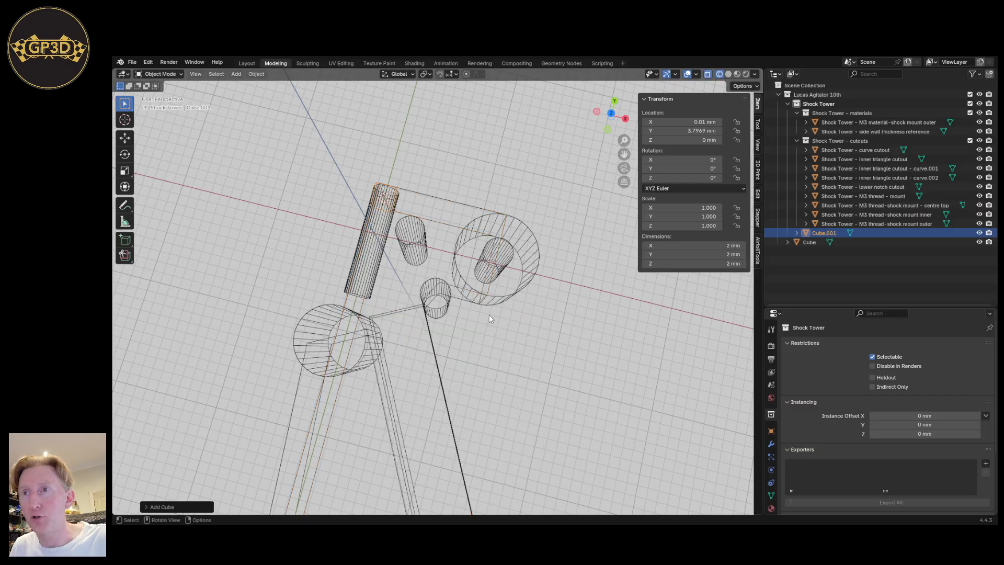
middle_drag(465, 321, 452, 311)
key(KP_7)
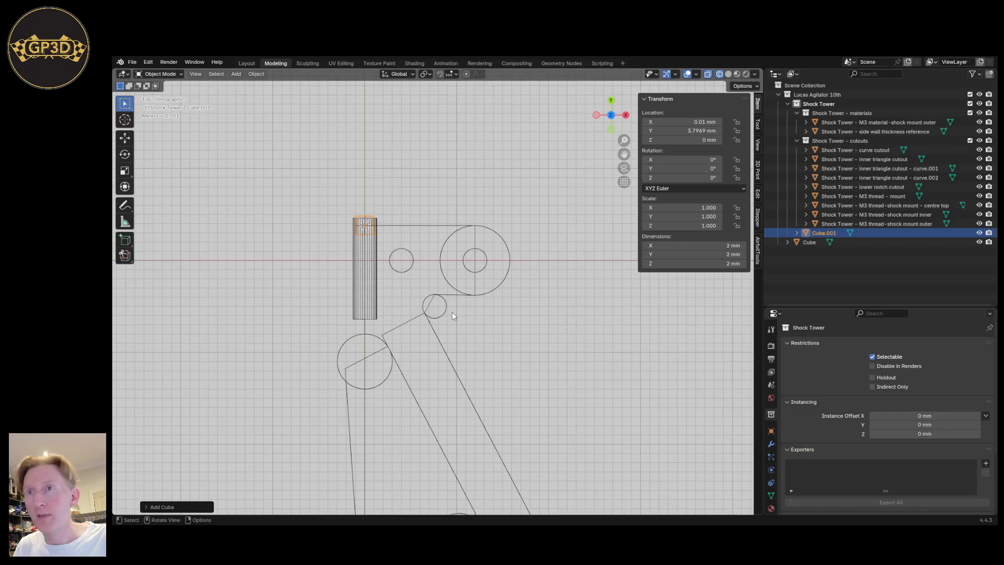
key(g)
key(shift+z)
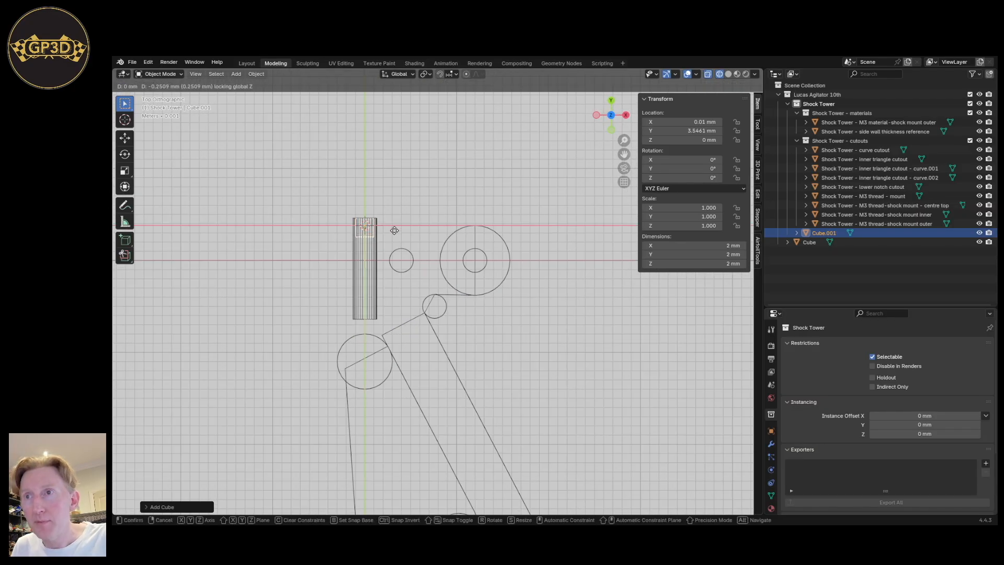
click(428, 299)
middle_drag(428, 299, 560, 231)
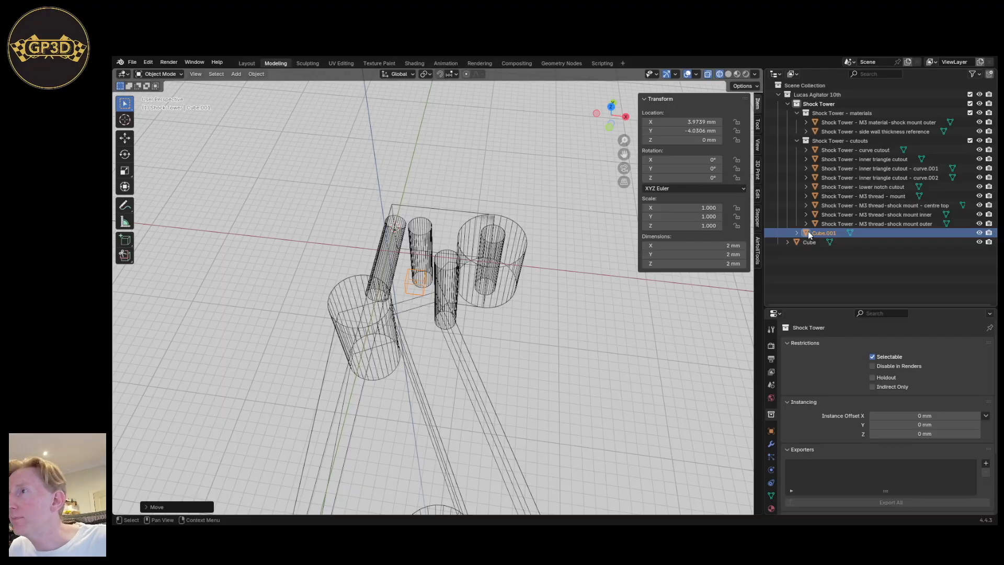
Move the original main Cube body into the "Shock Tower - materials" collection.
drag(808, 231, 814, 108)
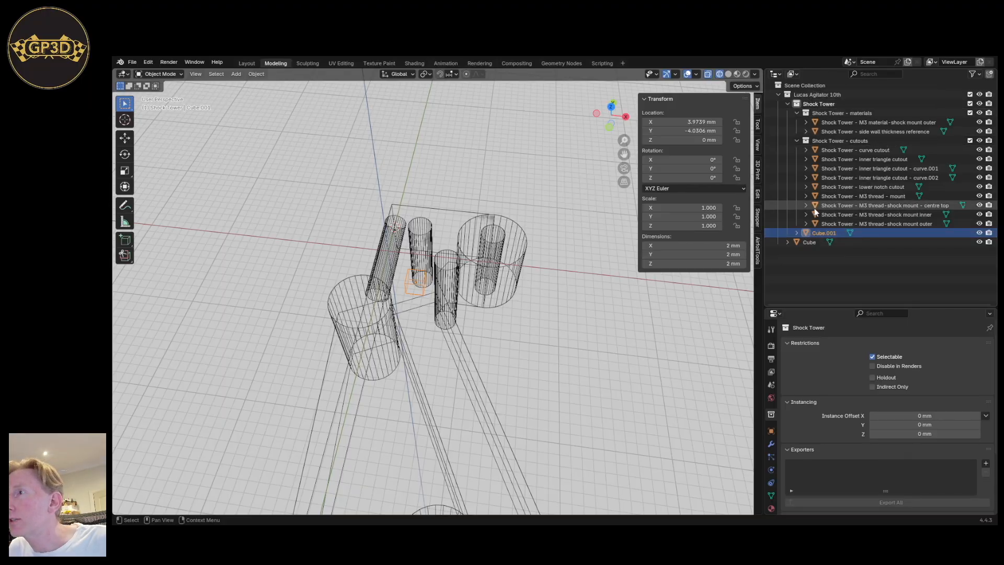
click(805, 243)
scroll(685, 293, down, 2)
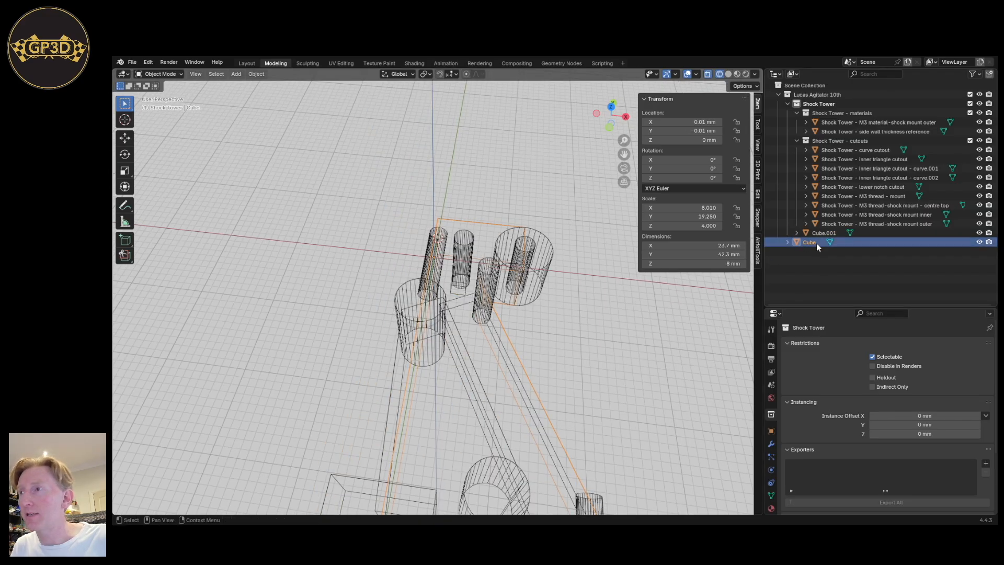
drag(796, 244, 836, 112)
Rename the main Cube body as "Shock Tower - main shock tower shape", reusing the name prefix of the side wall thickness reference.
double_click(852, 141)
key(ctrl+c)
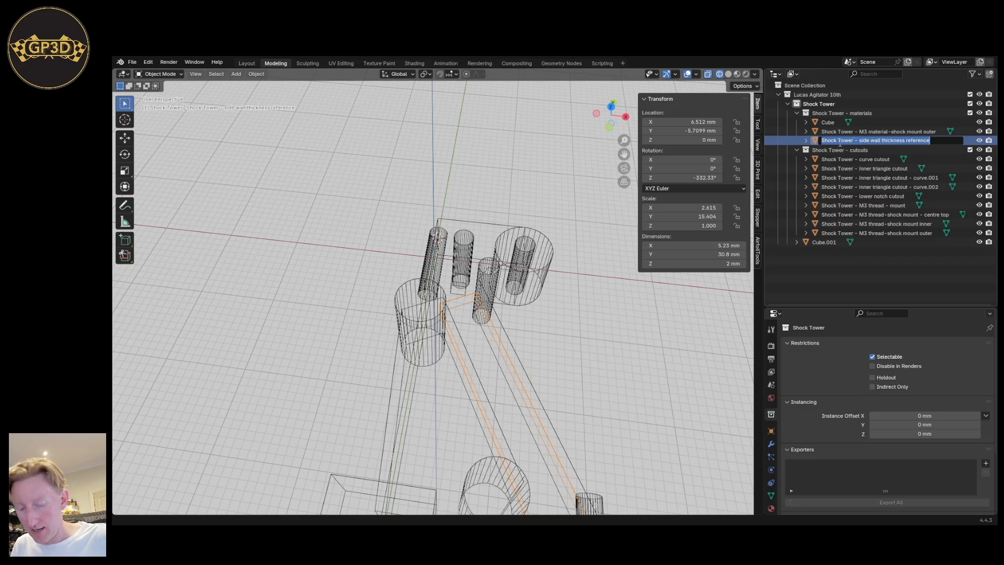
click(831, 126)
click(828, 125)
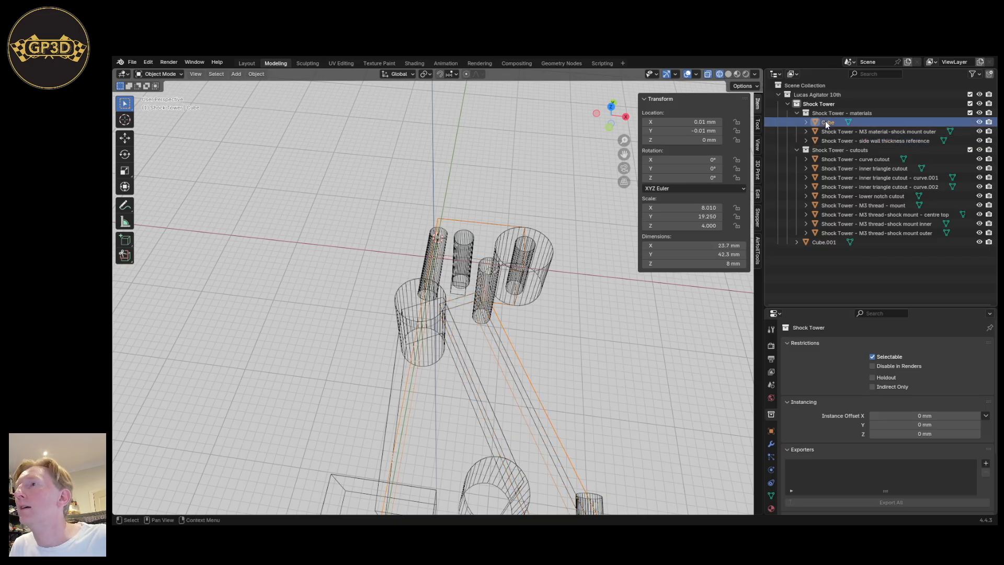
double_click(828, 123)
key(ctrl+v)
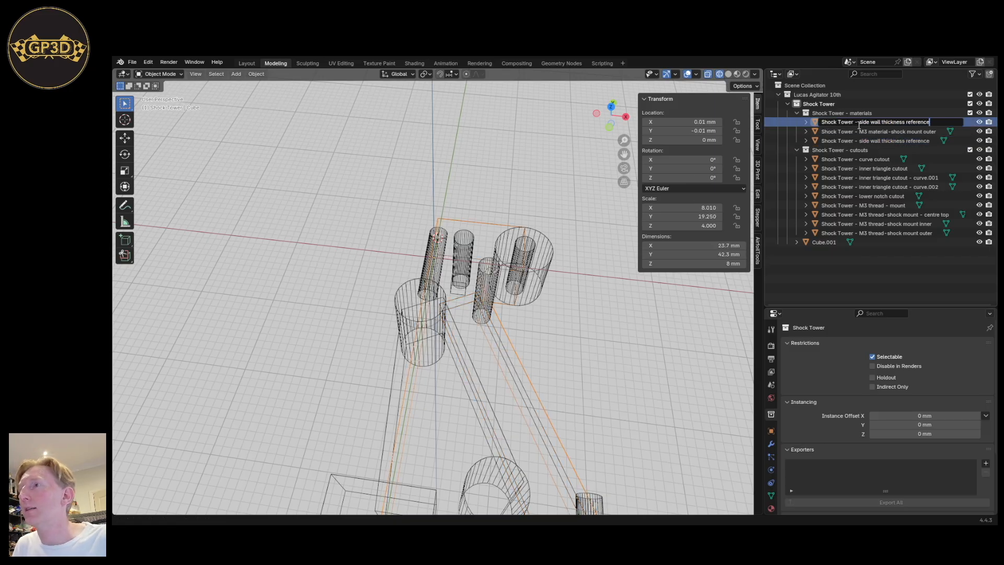
drag(859, 122, 931, 123)
text(m)
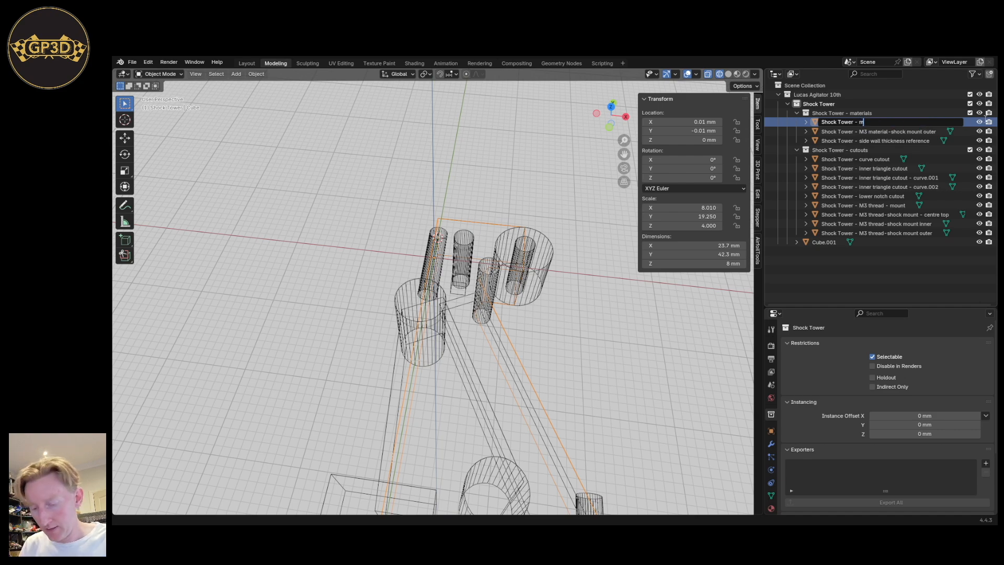
text(ain shock to)
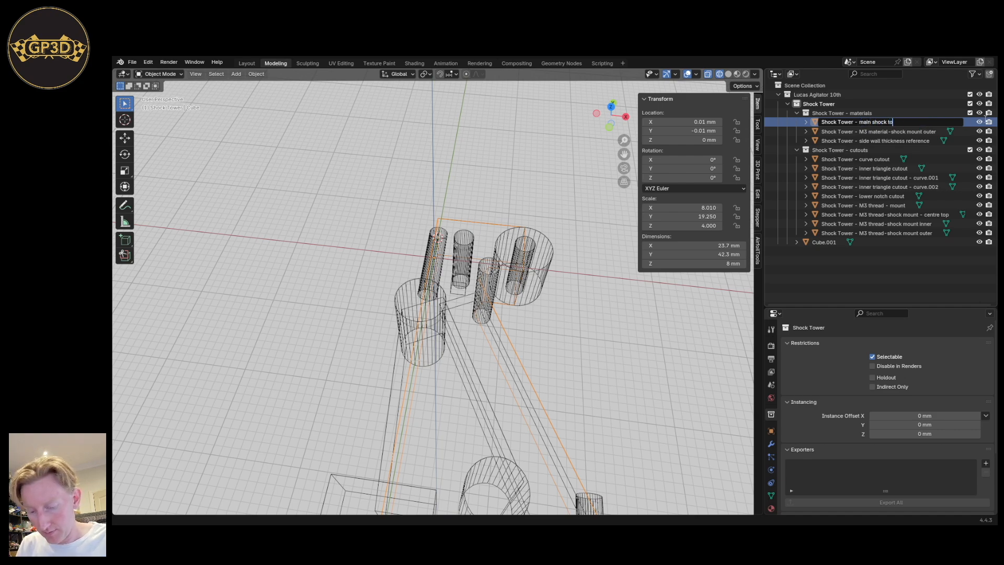
text(wer shape)
key(Return)
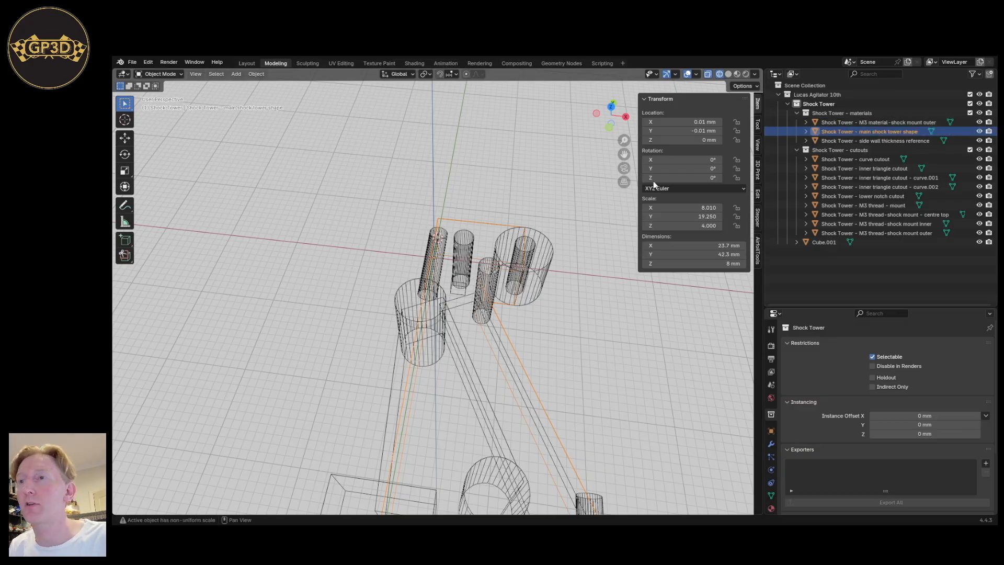
Select the new small cube and rename it "Shock Tower", copying the name from its parent collection.
scroll(594, 372, down, 3)
shift+middle_drag(589, 406, 516, 314)
middle_drag(515, 314, 533, 337)
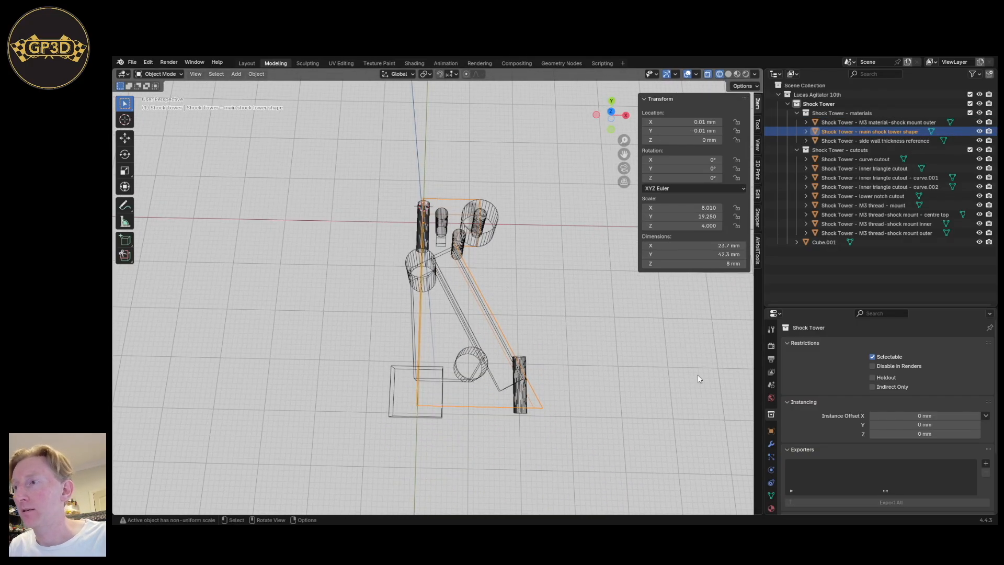
shift+middle_drag(450, 249, 453, 301)
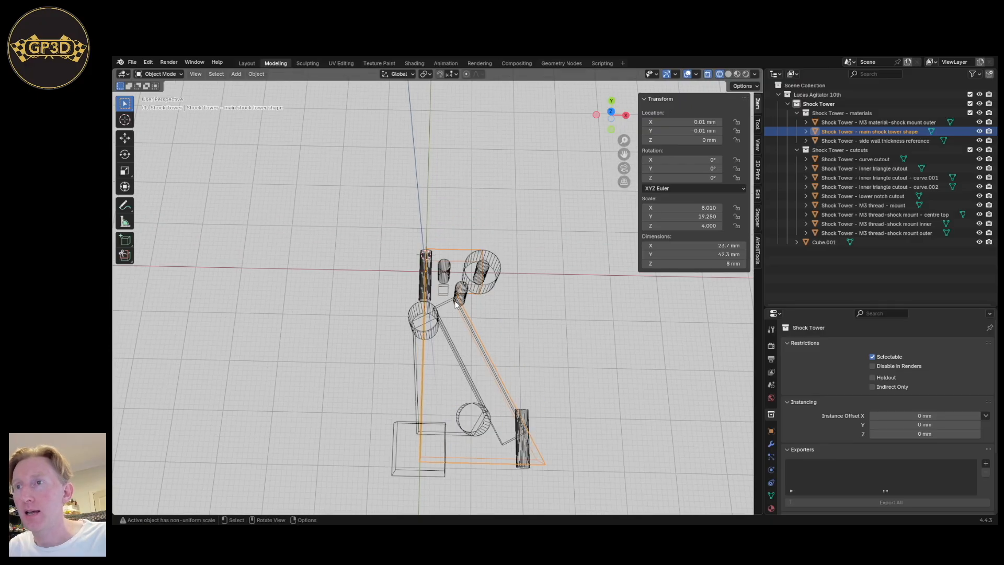
click(446, 292)
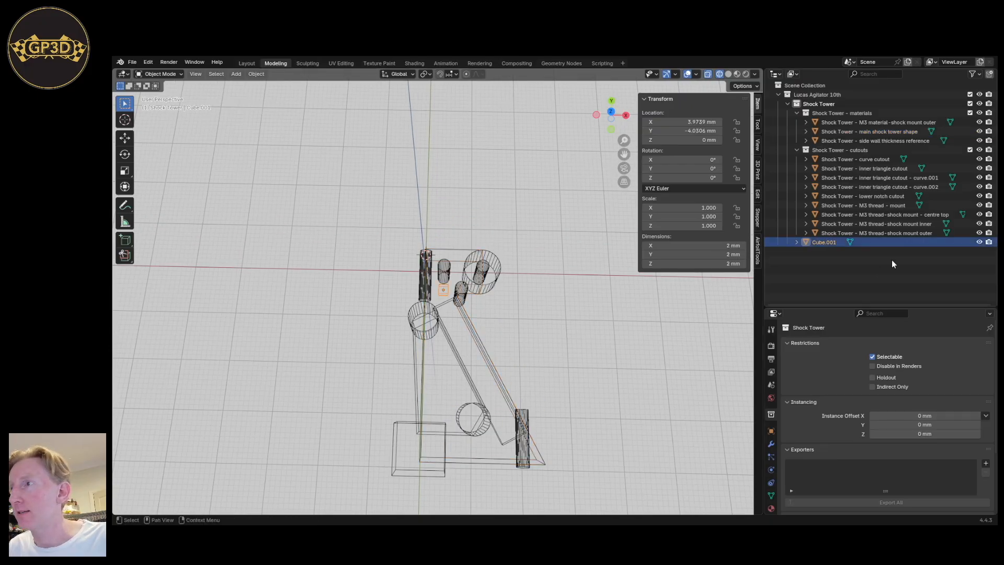
double_click(819, 103)
key(ctrl+c)
double_click(815, 242)
key(ctrl+v)
key(Return)
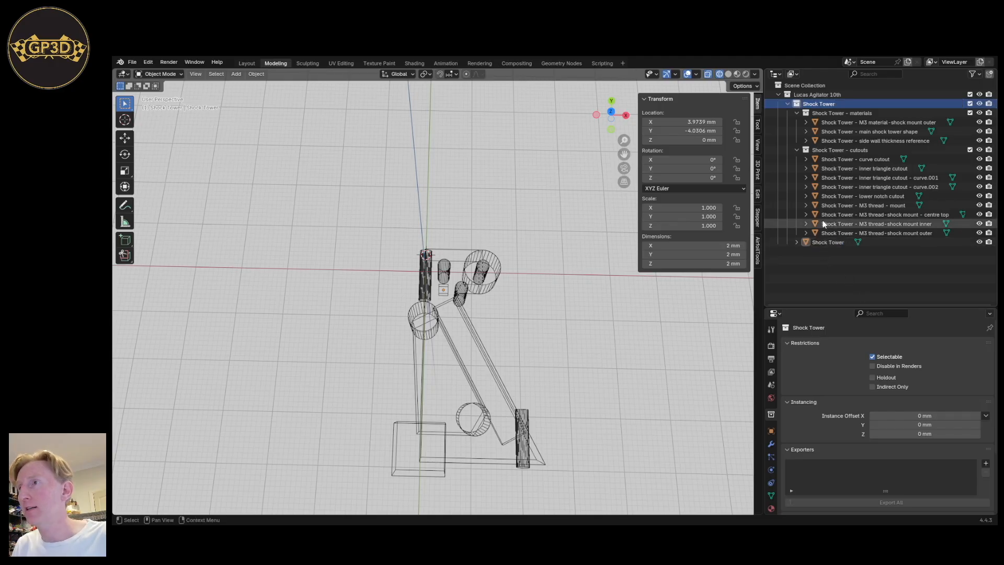
Collapse the materials and cutouts collections, keeping the Lucas Agitator 10th and Shock Tower levels expanded.
click(796, 113)
click(797, 122)
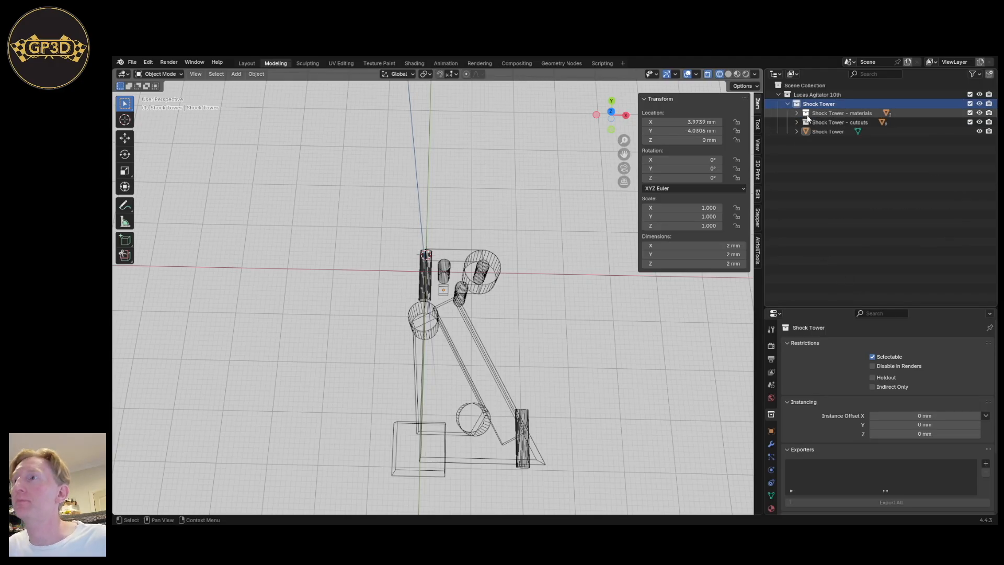
click(788, 104)
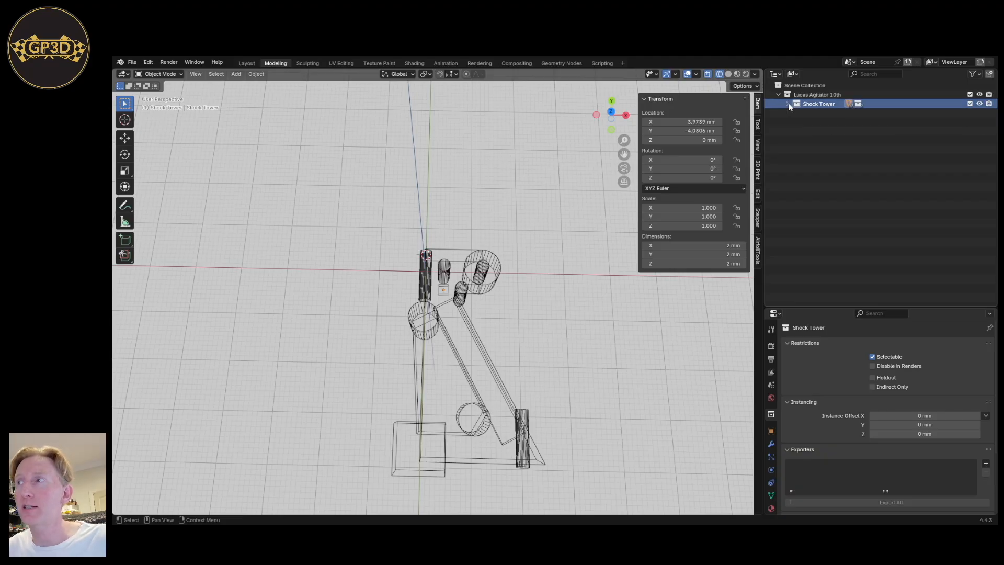
click(779, 94)
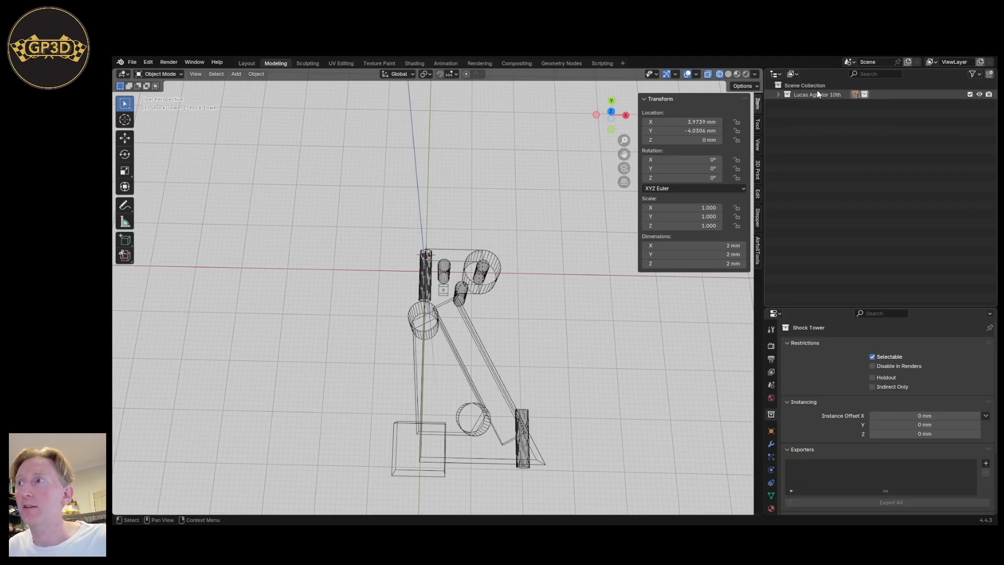
click(777, 94)
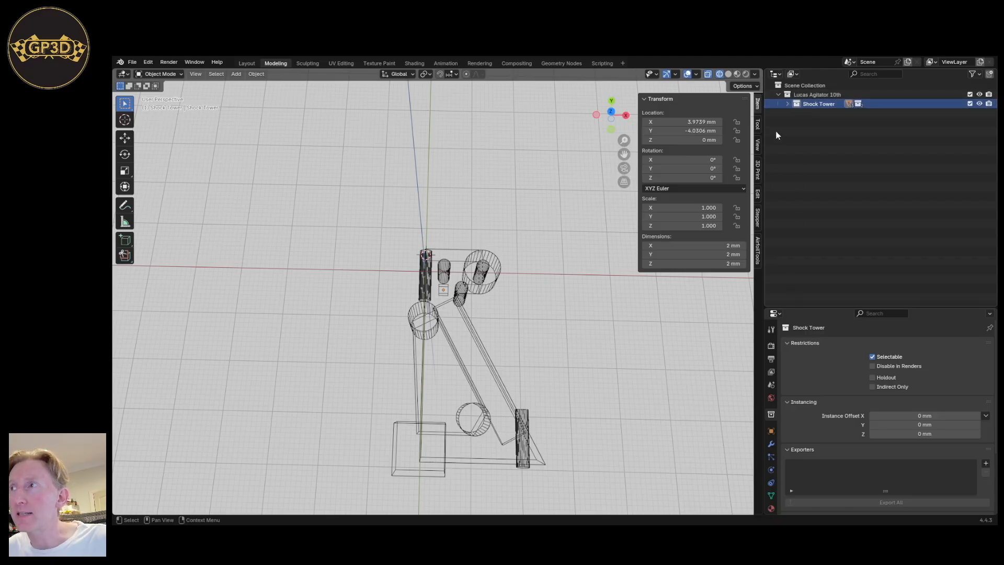
click(786, 103)
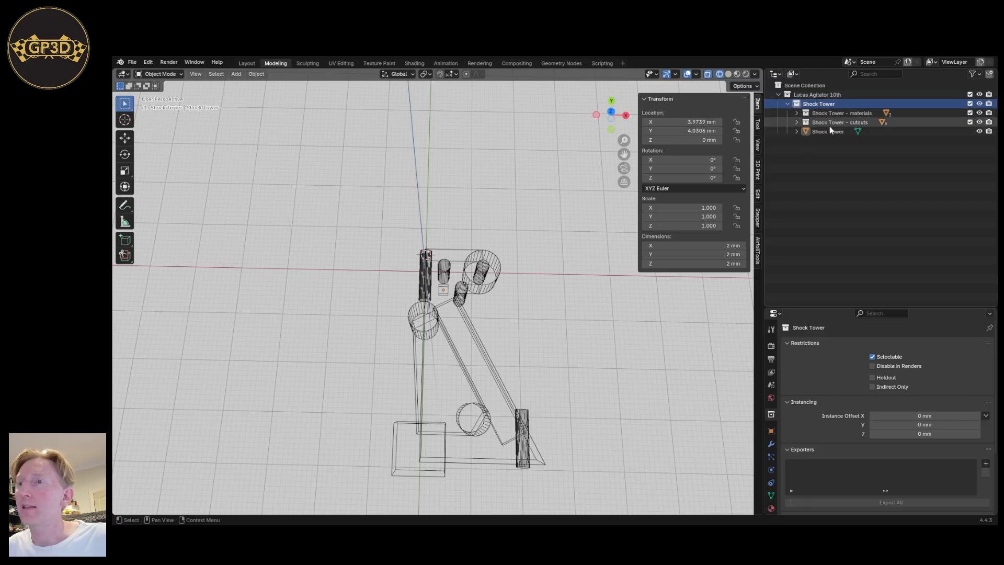
Hide the "Shock Tower - materials" and "Shock Tower - cutouts" collections and select the small Shock Tower cube.
middle_drag(541, 297, 554, 272)
click(980, 113)
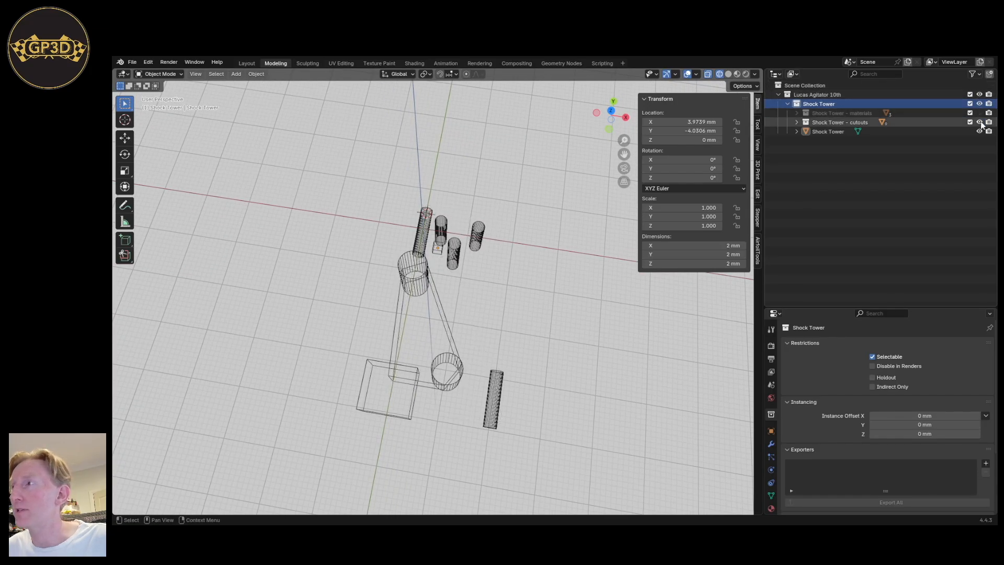
click(979, 121)
click(438, 236)
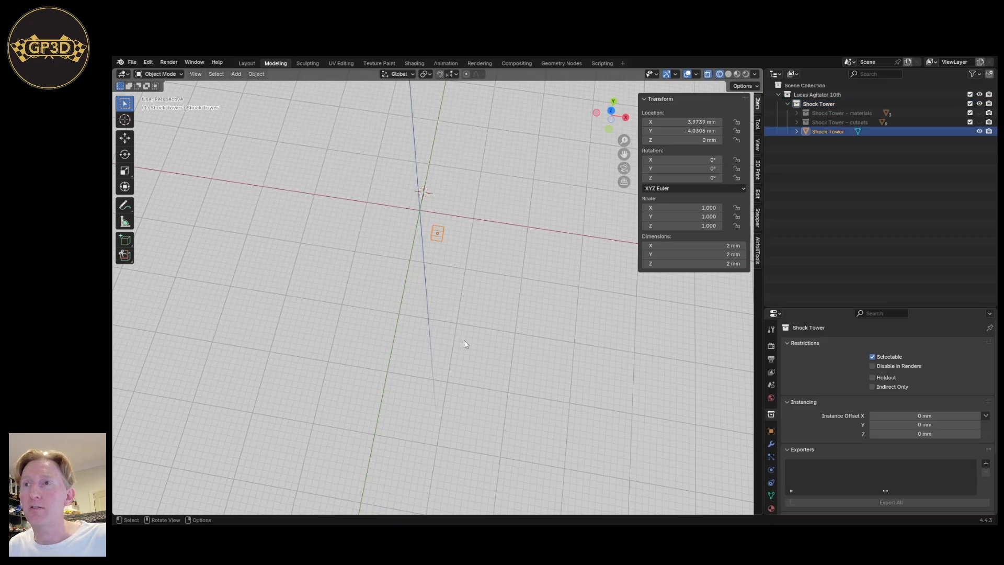
middle_drag(379, 296, 424, 360)
middle_drag(504, 272, 491, 247)
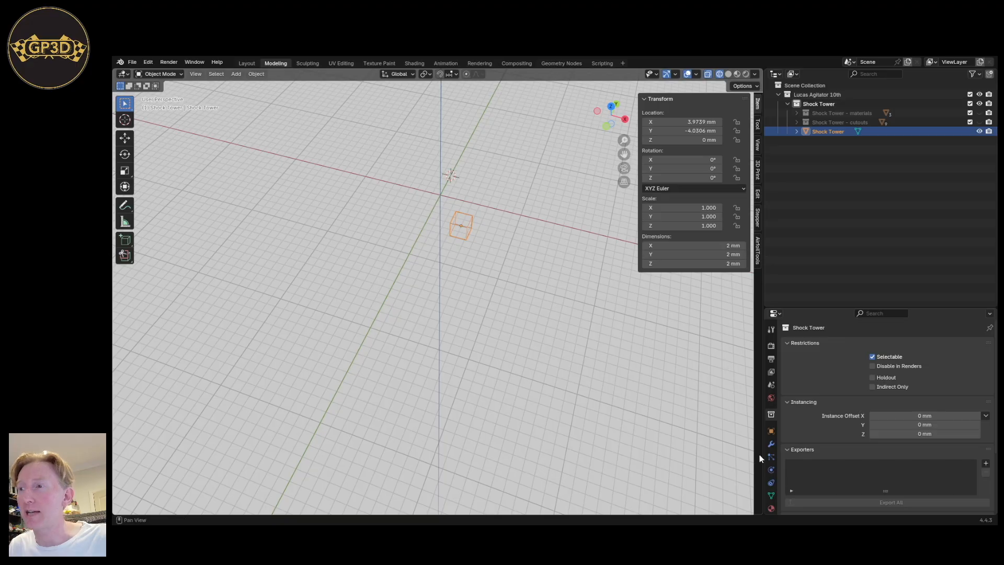
Widen the outliner and properties area and show the "Shock Tower - materials" collection again.
drag(763, 395, 739, 395)
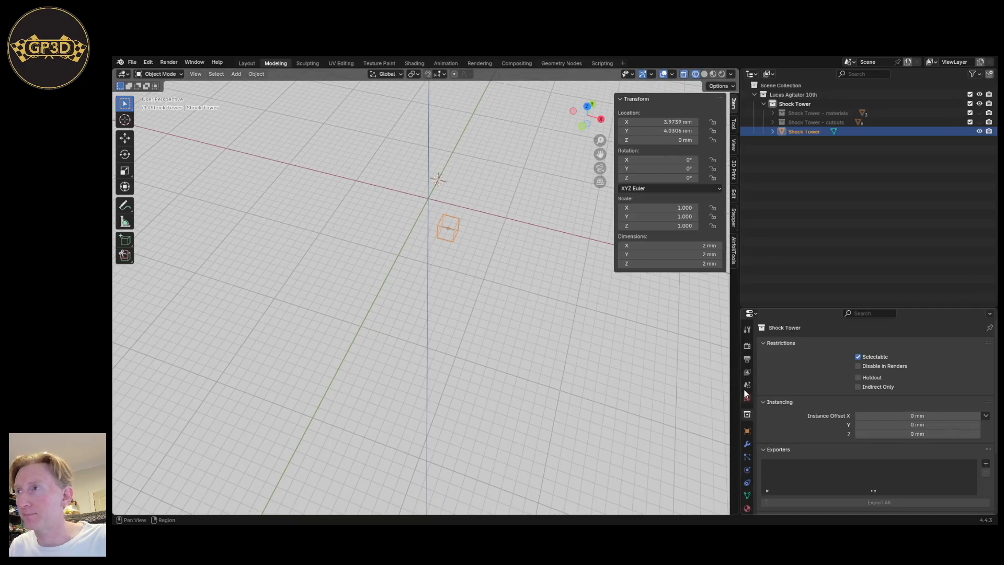
click(979, 113)
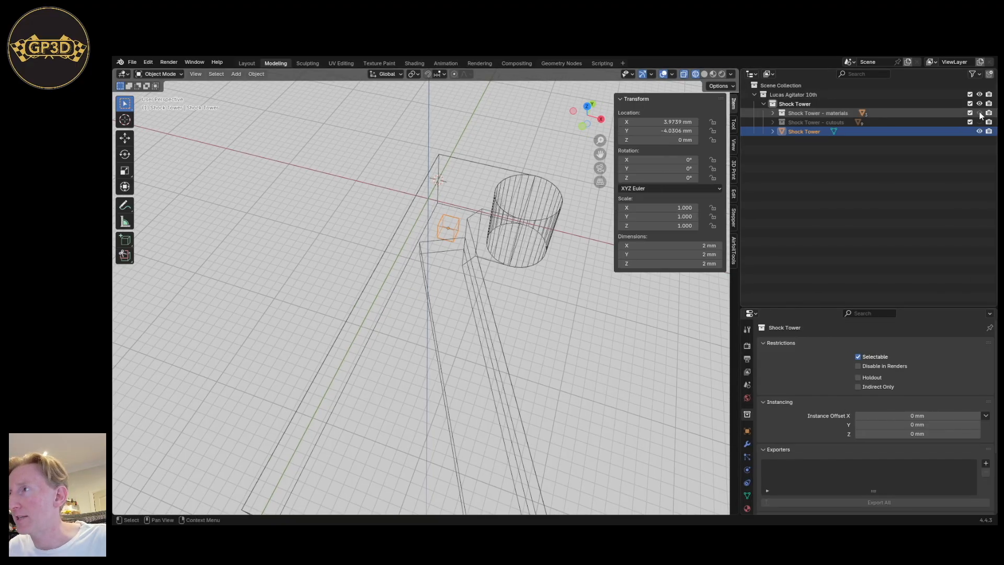
Show the Shock Tower - cutouts collection and add a Boolean modifier to the Shock Tower object.
click(979, 121)
middle_drag(534, 365, 470, 329)
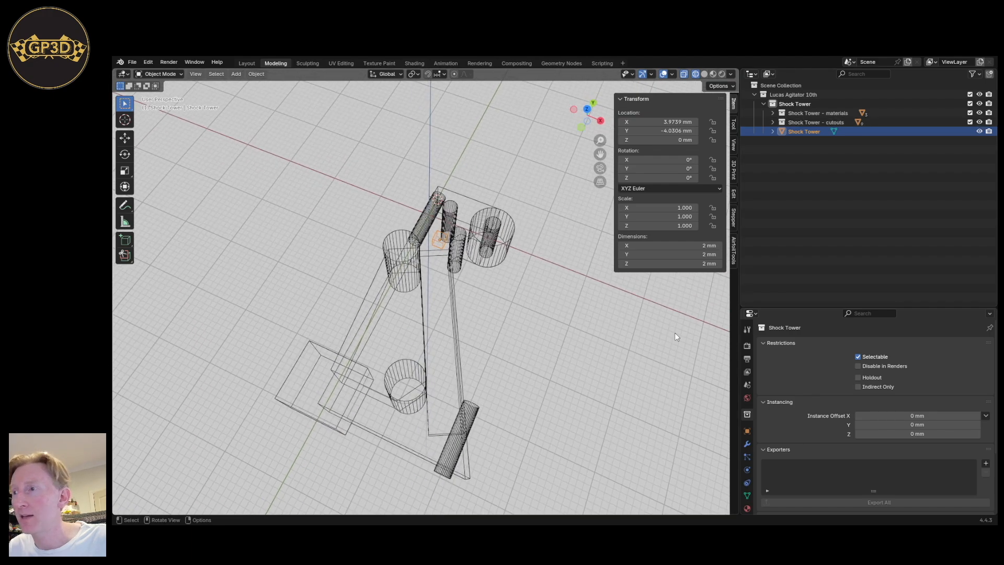
click(747, 445)
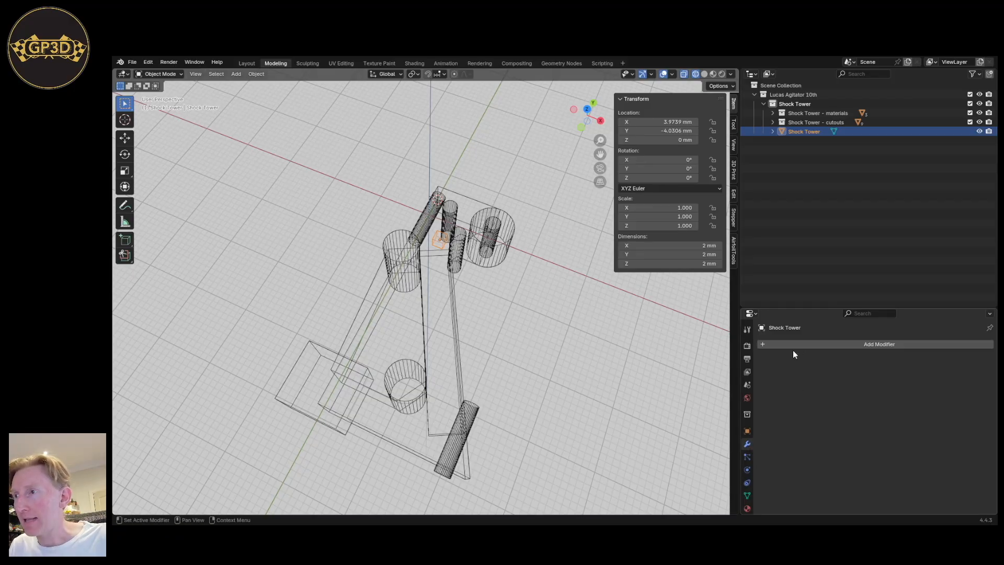
click(764, 343)
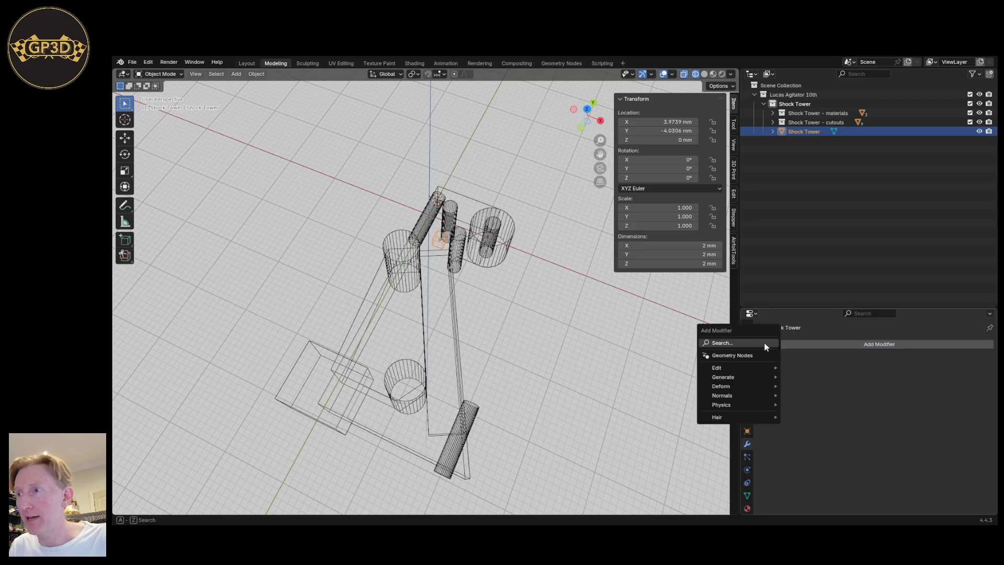
mouse_move(743, 368)
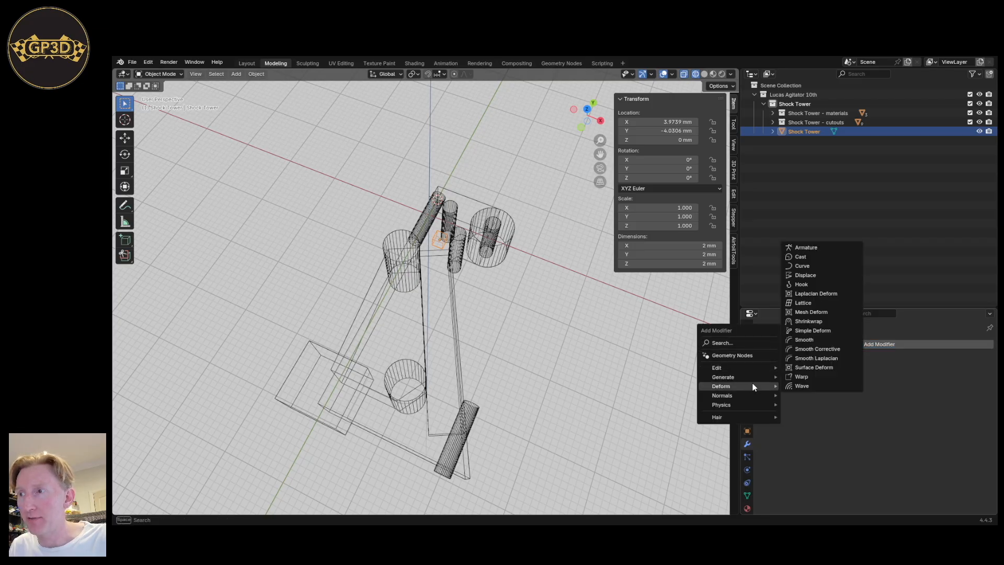
mouse_move(764, 381)
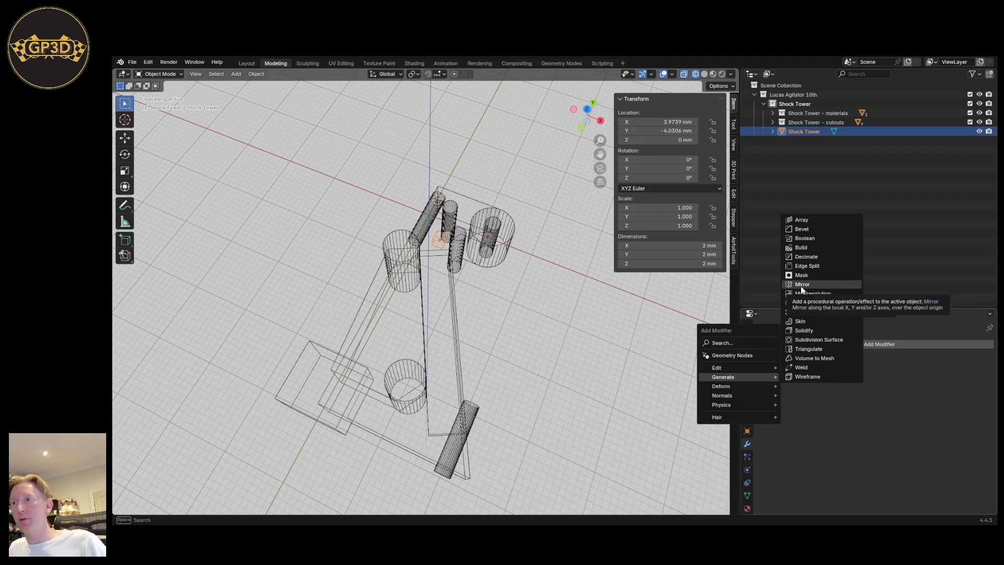
click(802, 239)
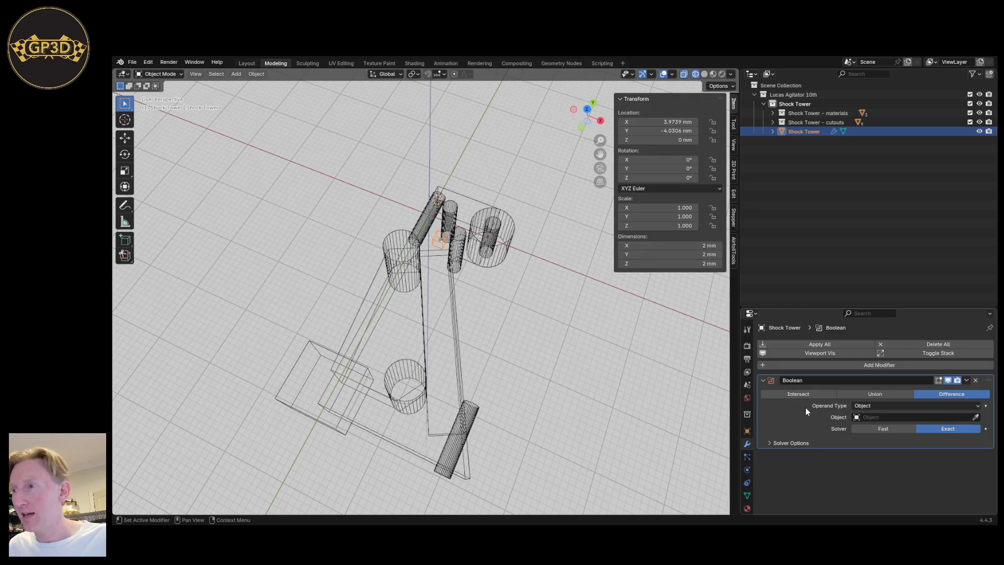
Duplicate the Shock Tower's Boolean modifier until the stack holds seven, and collapse the whole modifier stack.
key(shift+d)
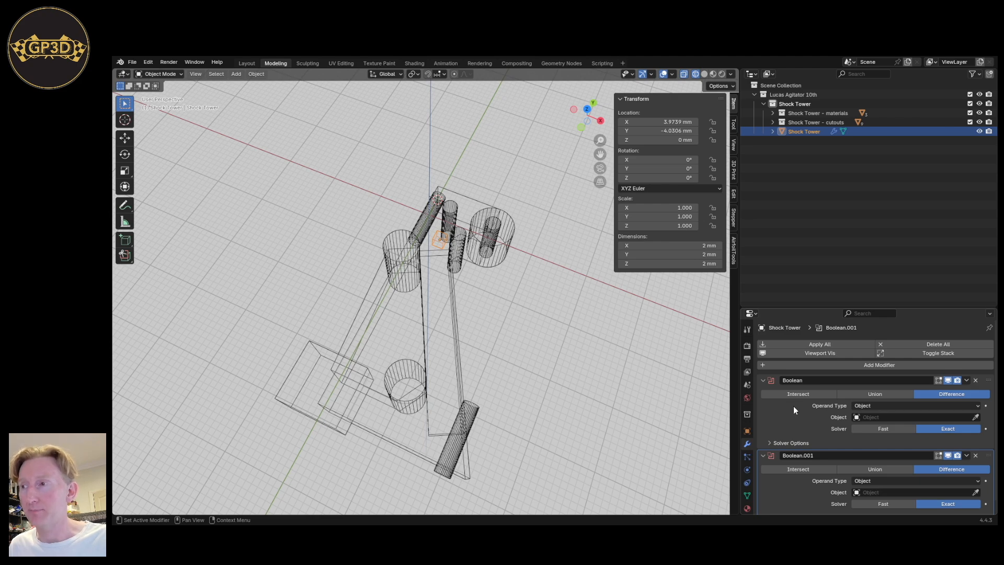
scroll(793, 406, down, 1)
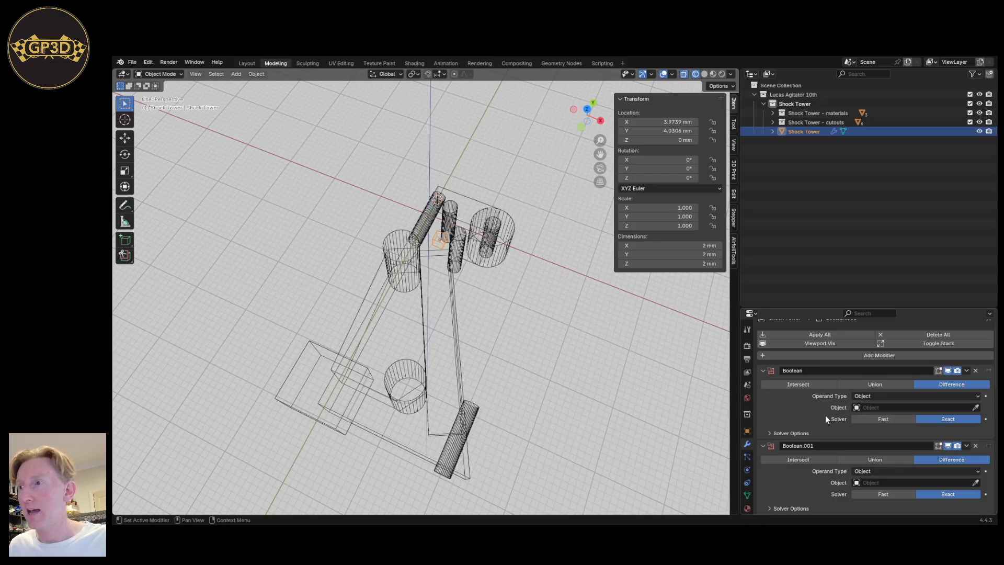
scroll(834, 403, up, 1)
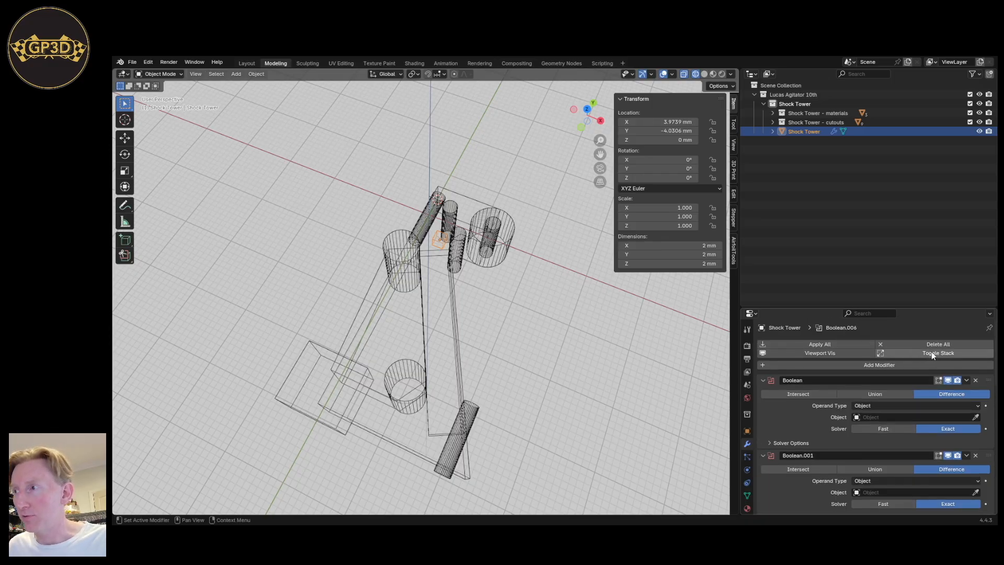
click(917, 351)
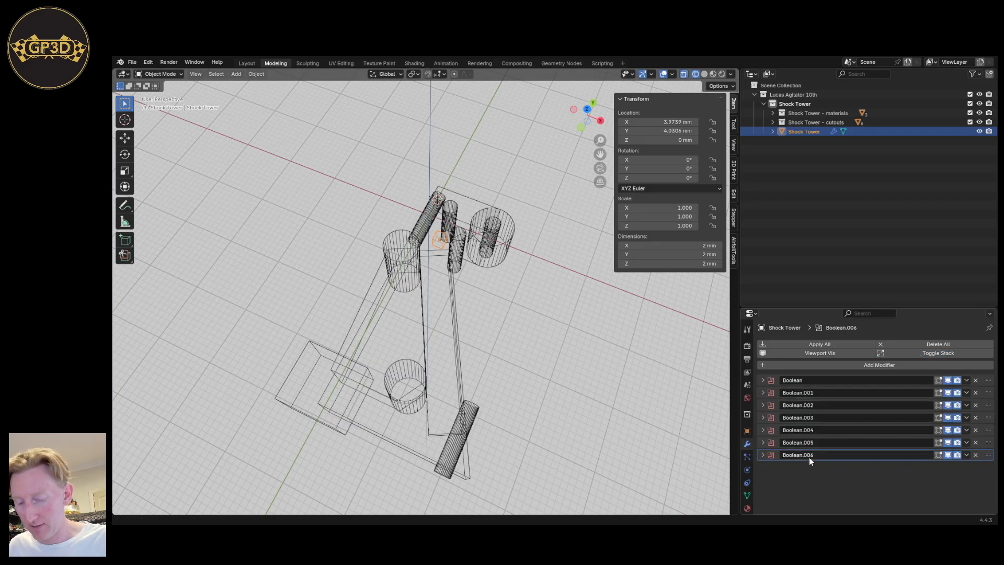
key(ctrl+z)
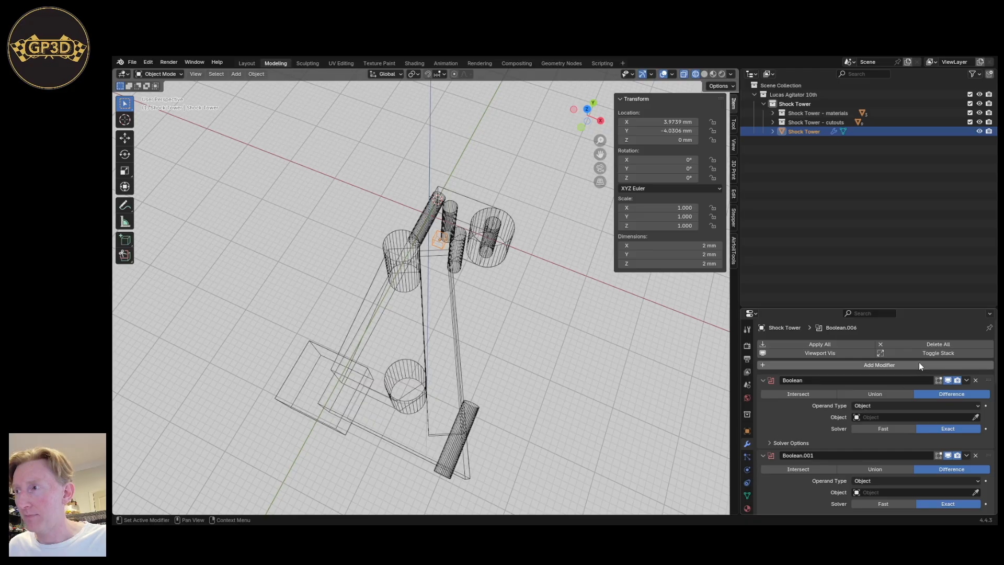
scroll(867, 413, down, 10)
scroll(863, 429, up, 10)
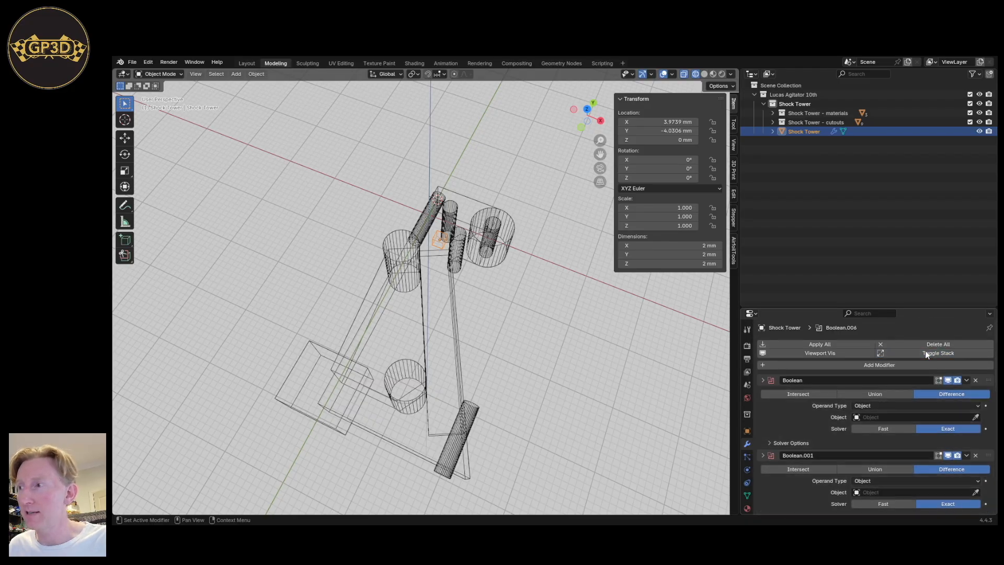
click(926, 353)
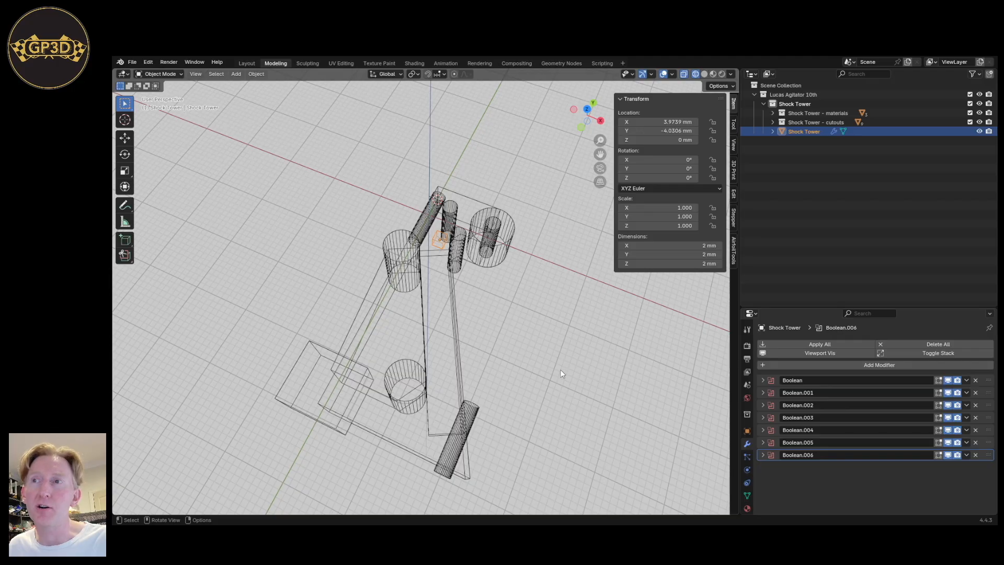
Add two more Boolean modifiers to the Shock Tower object and collapse the settings of each.
click(783, 364)
mouse_move(777, 366)
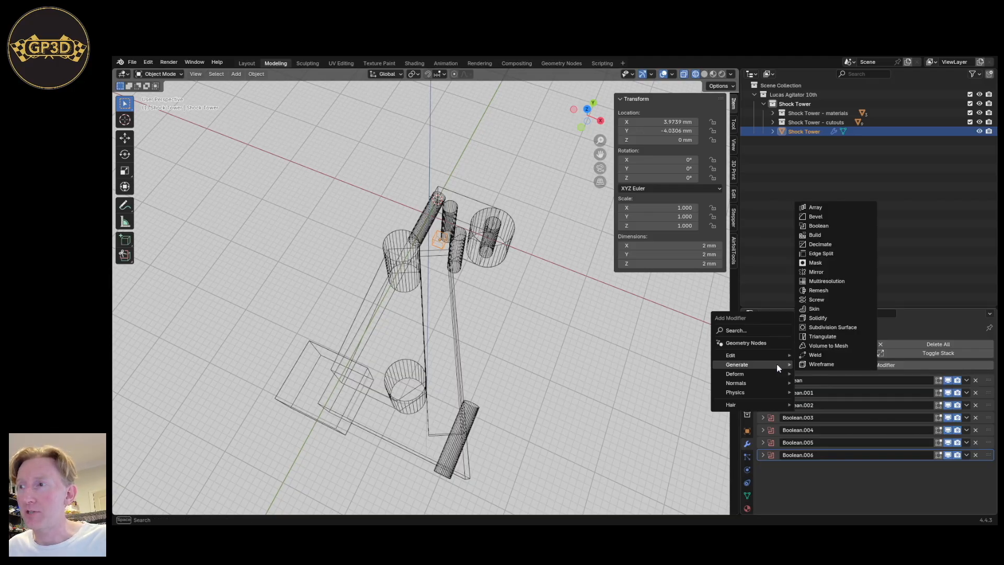
click(824, 227)
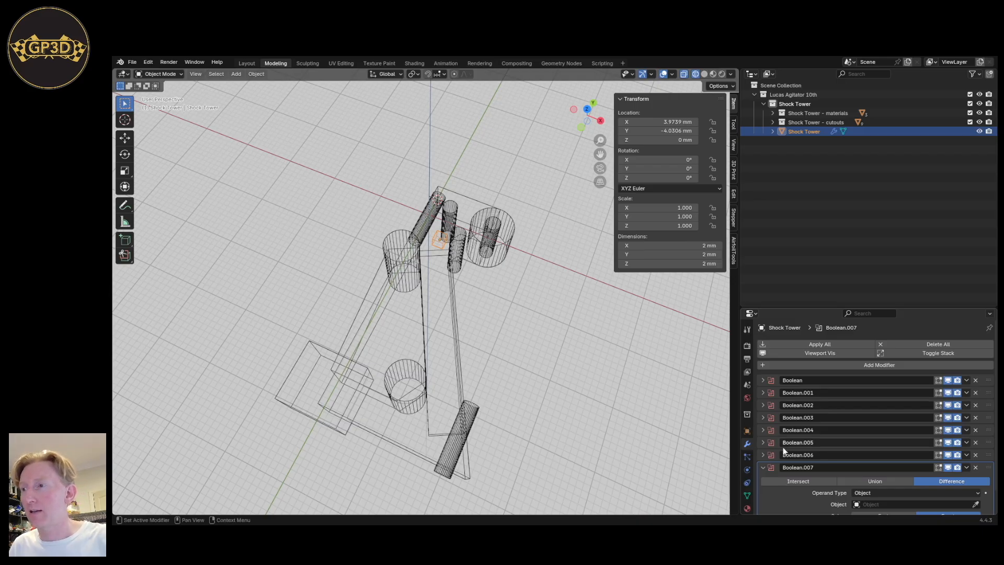
click(762, 466)
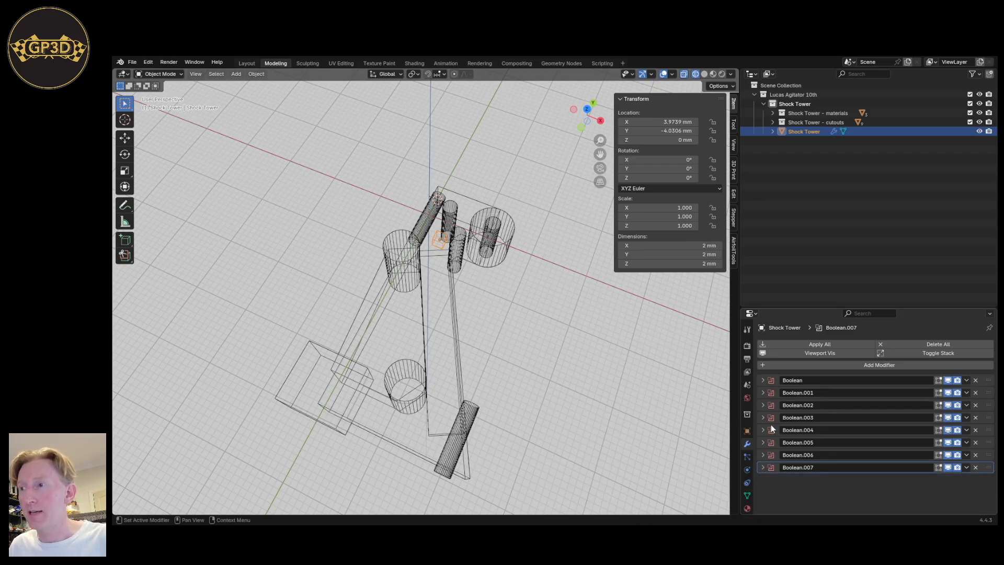
click(795, 364)
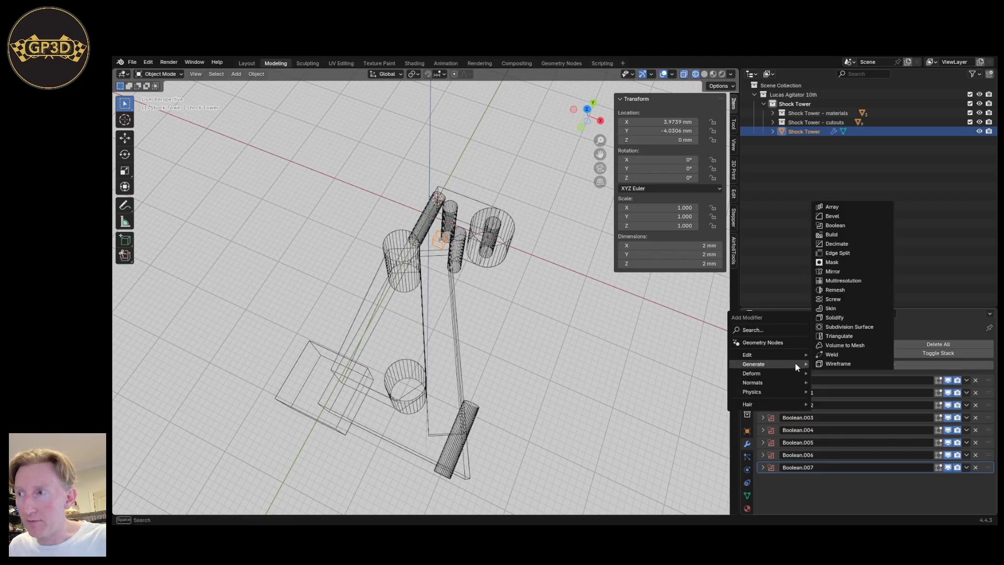
click(838, 226)
click(762, 480)
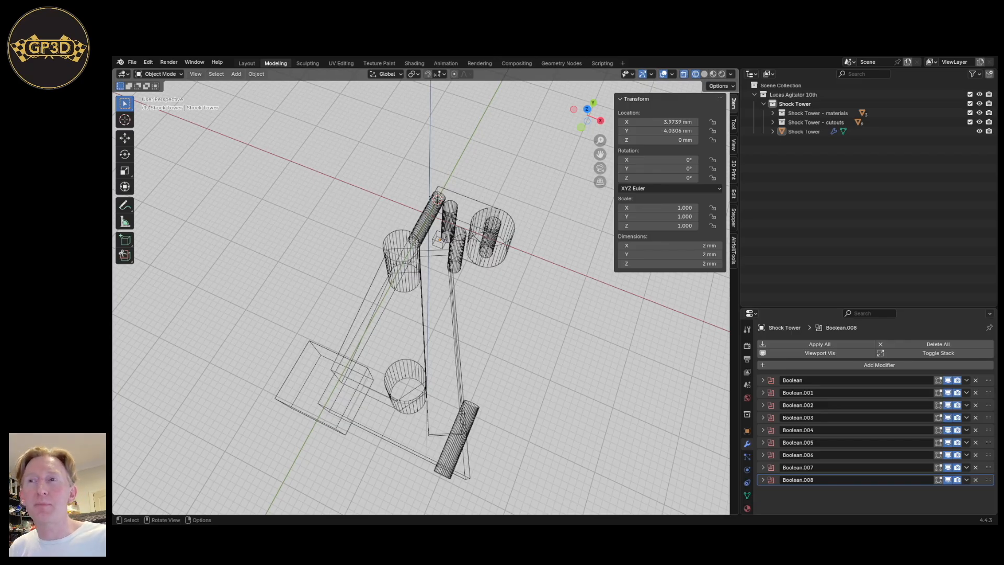
mouse_move(497, 397)
middle_down()
mouse_move(507, 369)
mouse_move(503, 400)
middle_up()
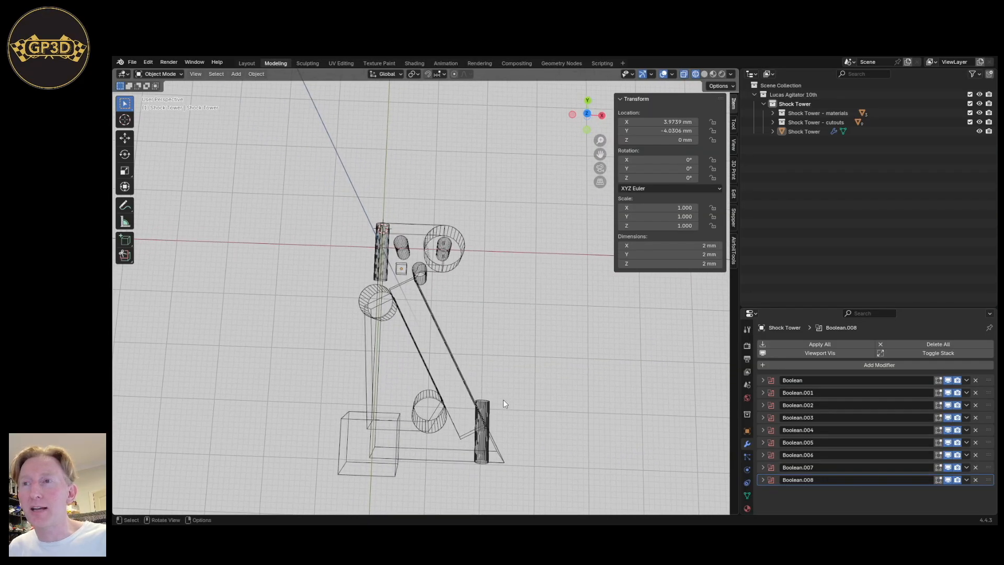
scroll(502, 399, up, 5)
scroll(563, 319, down, 2)
middle_drag(563, 319, 481, 325)
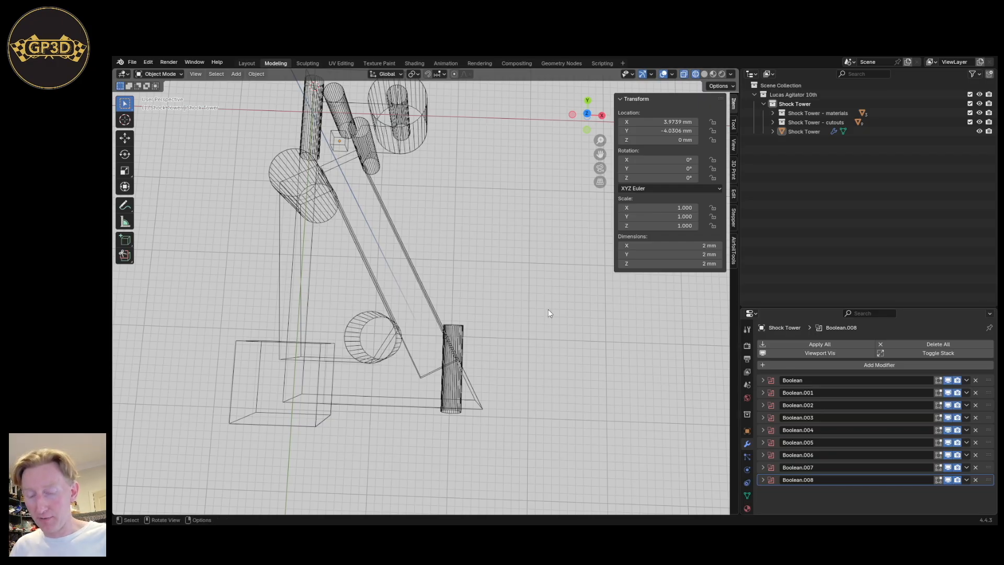
key(q)
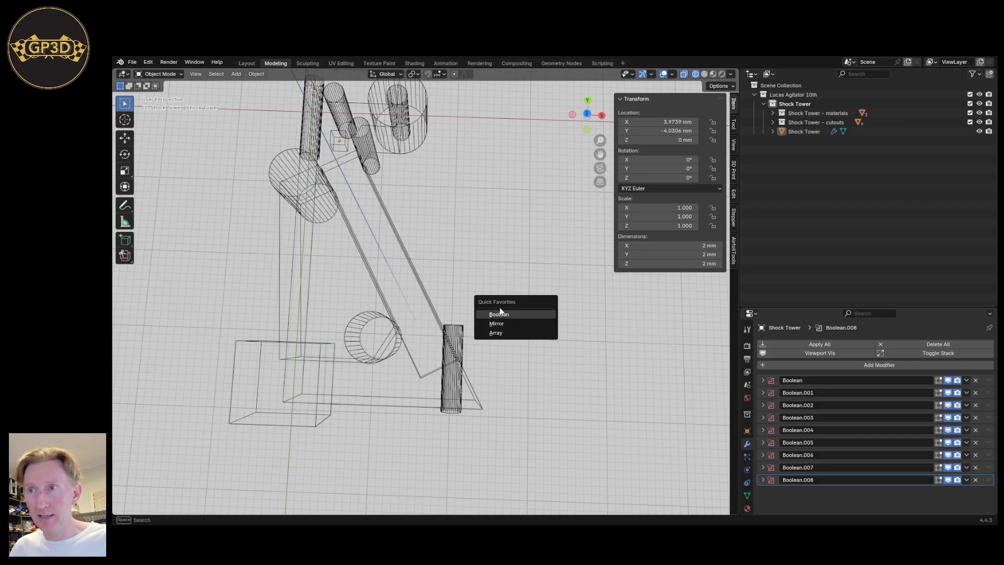
key(Escape)
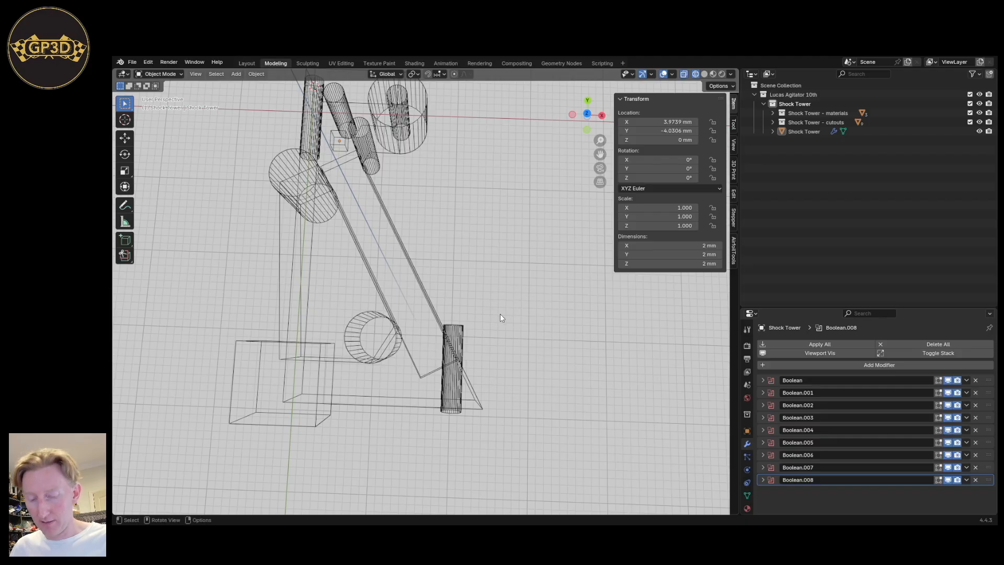
key(q)
key(Escape)
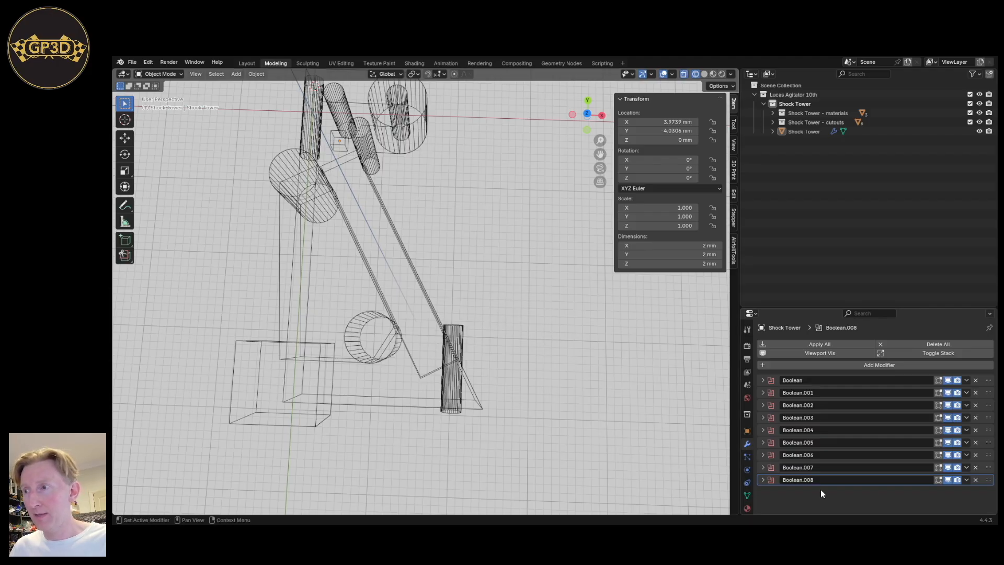
Add a tenth Boolean modifier to the Shock Tower object and collapse its settings.
key(q)
click(796, 475)
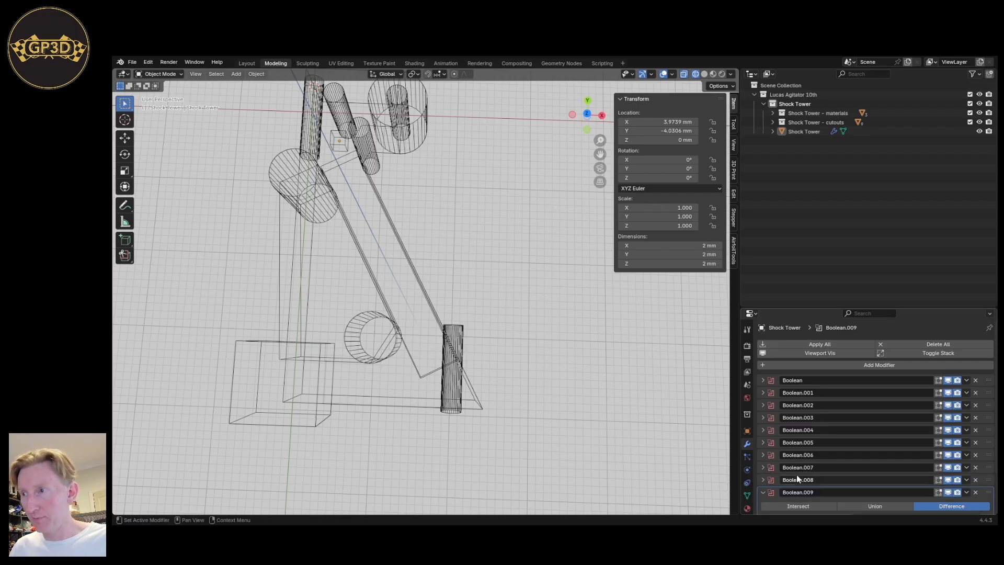
click(762, 492)
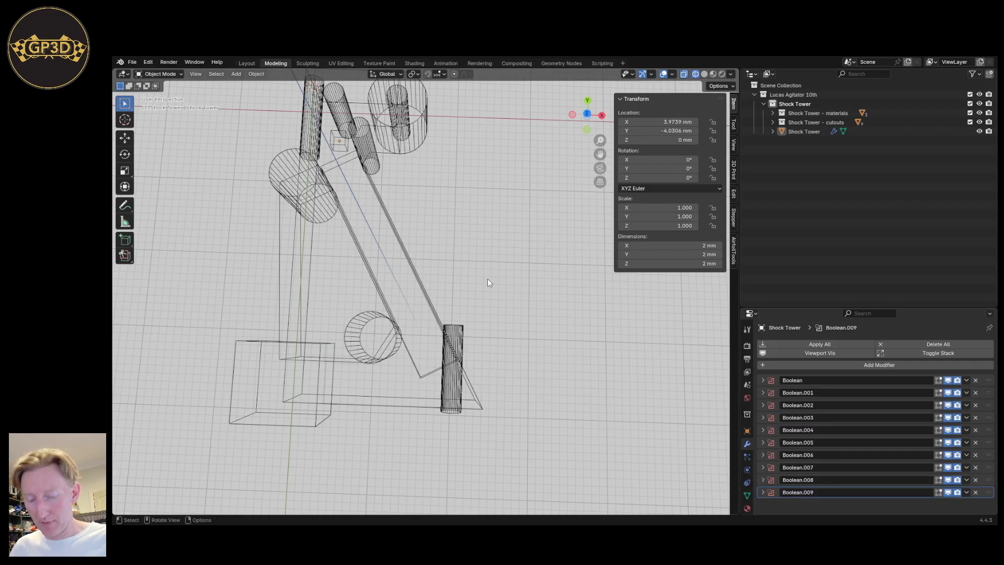
key(q)
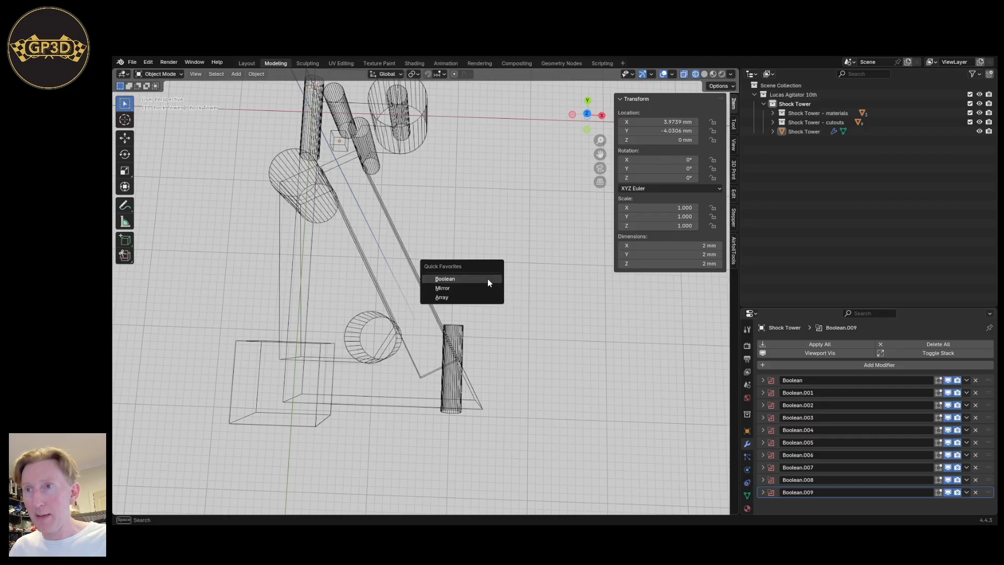
key(Escape)
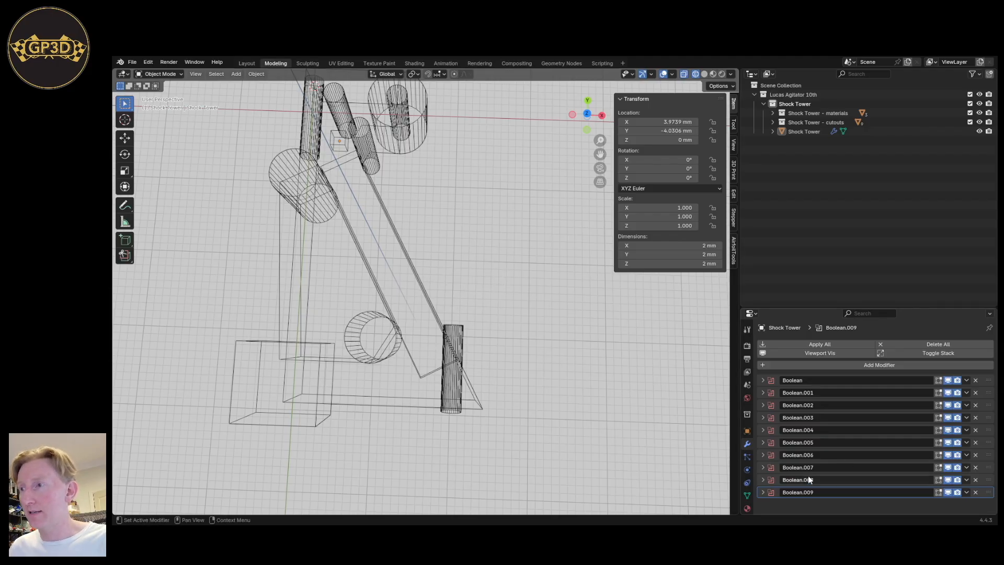
key(q)
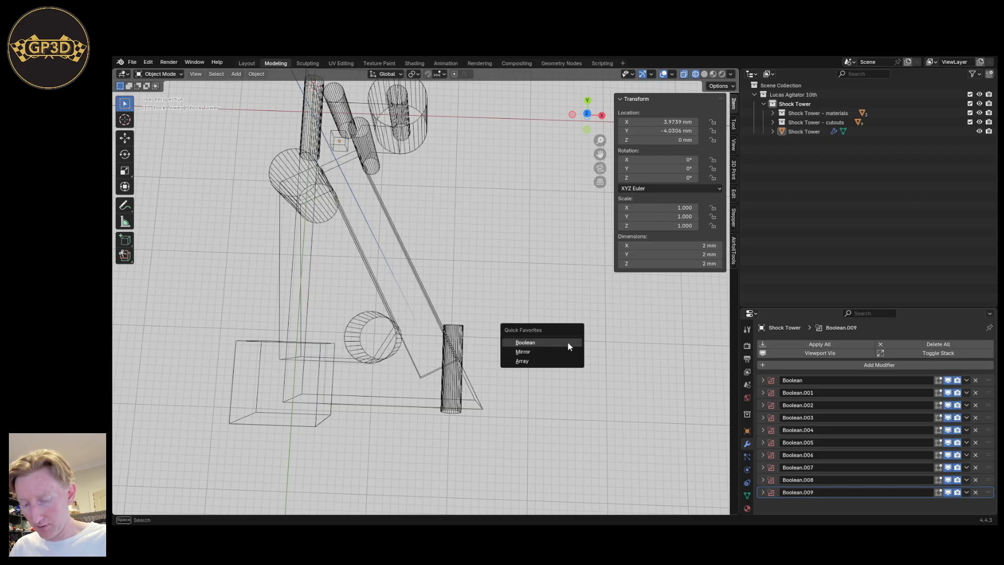
key(Escape)
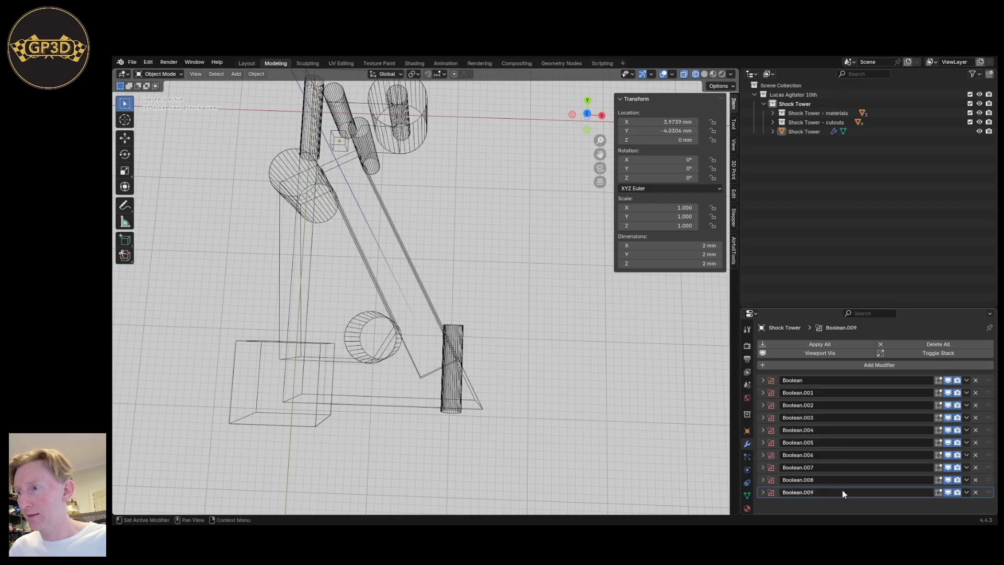
Try a Mirror modifier on the Shock Tower object and remove it from the stack.
key(q)
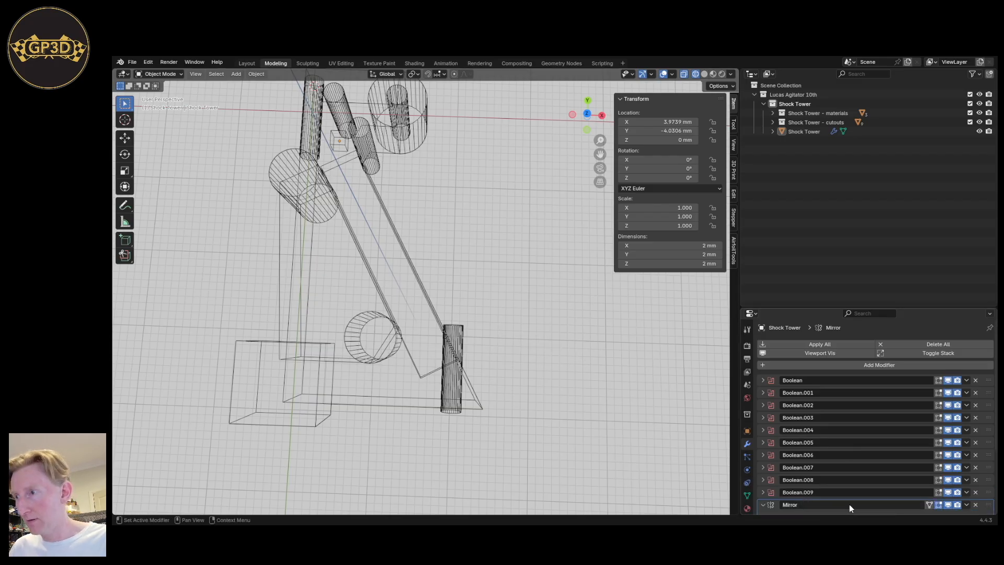
click(847, 503)
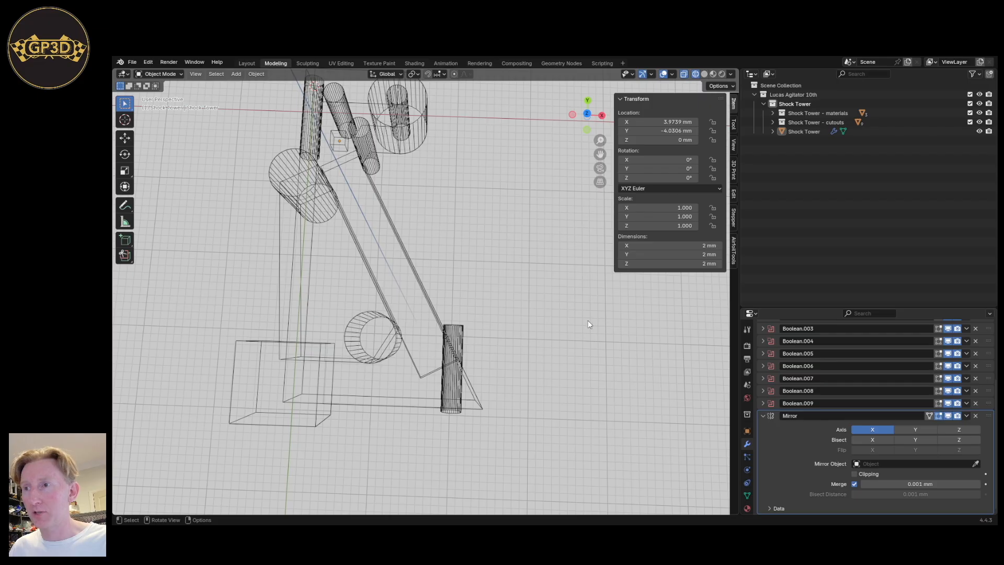
key(q)
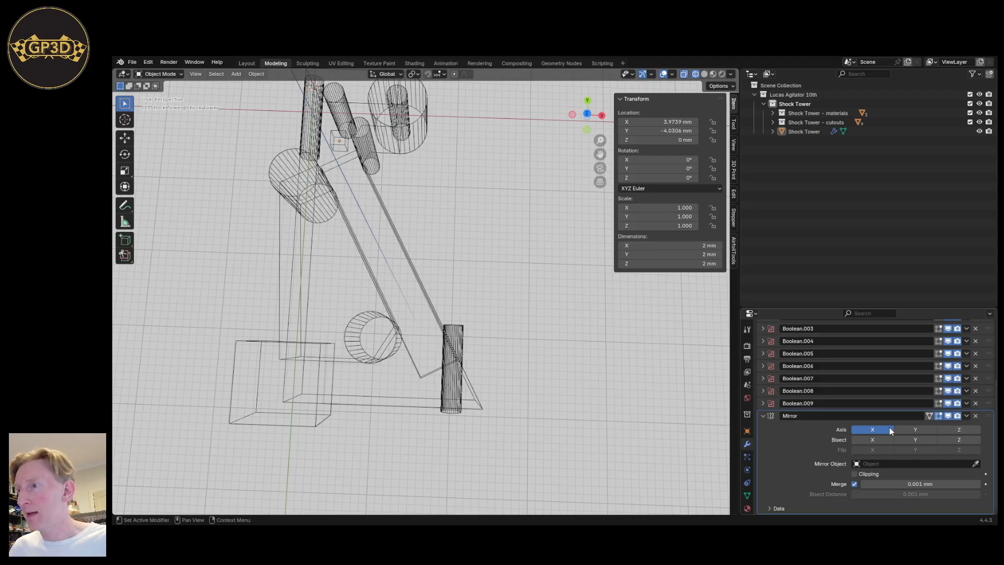
click(974, 415)
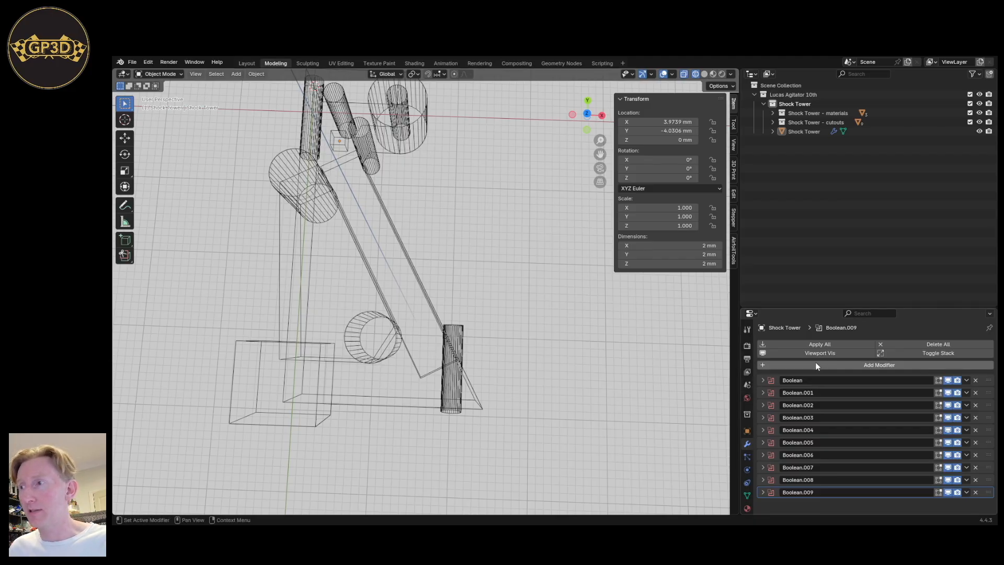
Remove the Boolean modifier from the Quick Favorites and check the favorites list.
click(764, 365)
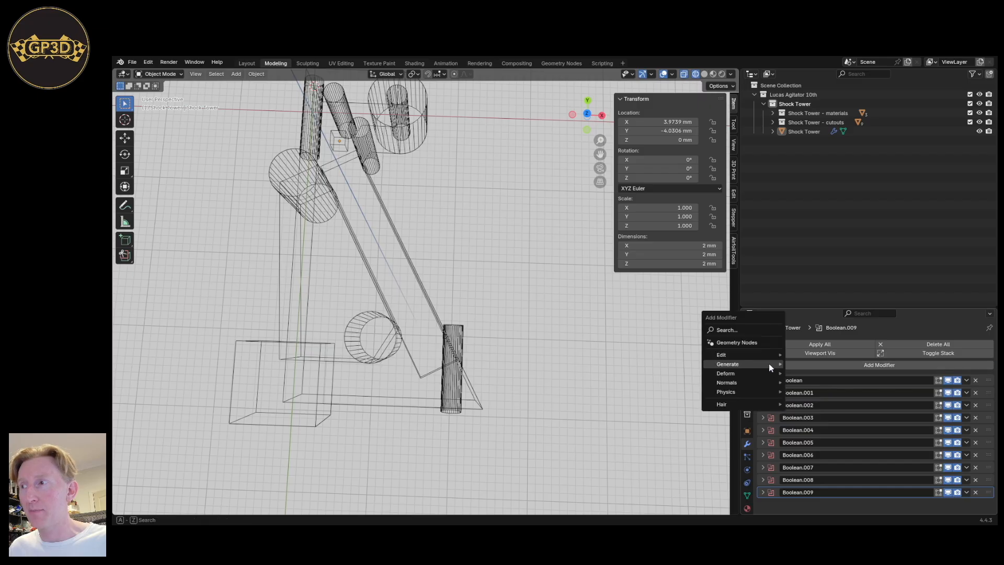
mouse_move(774, 364)
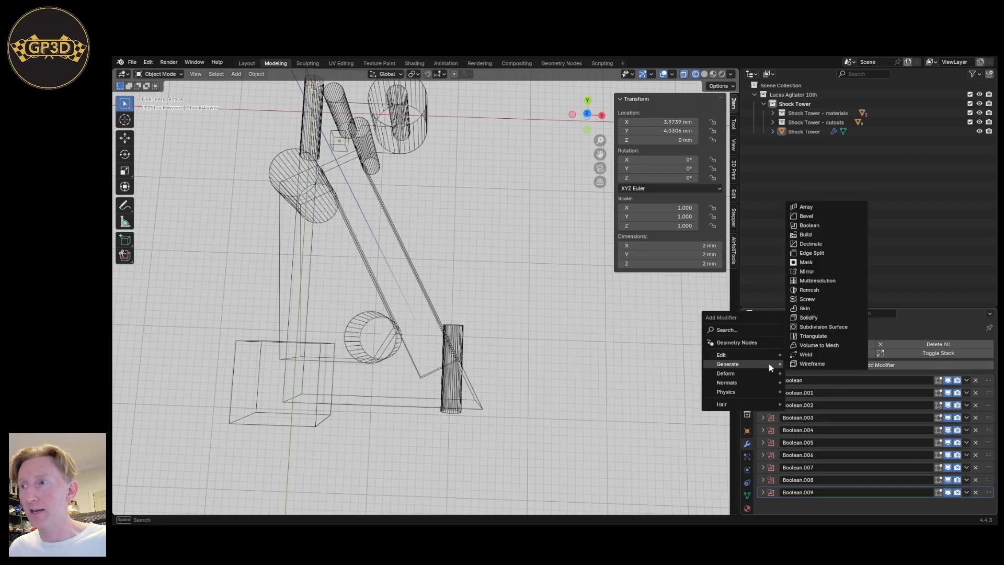
right_click(808, 226)
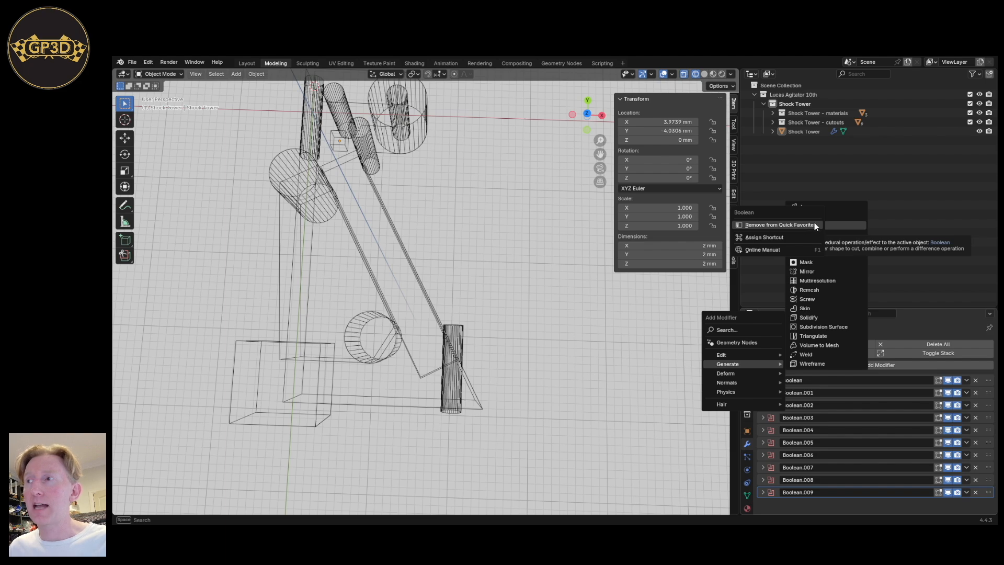
click(751, 224)
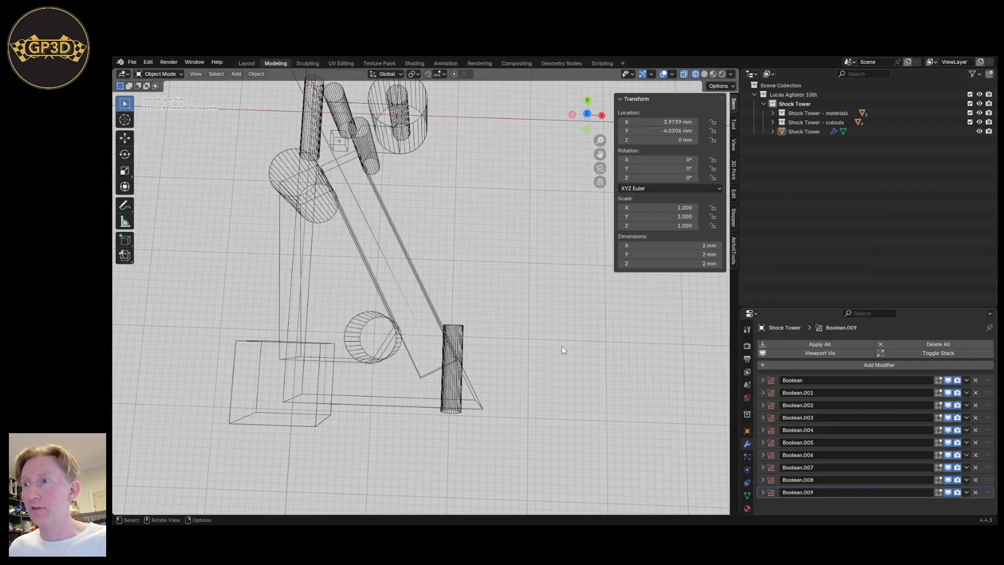
key(q)
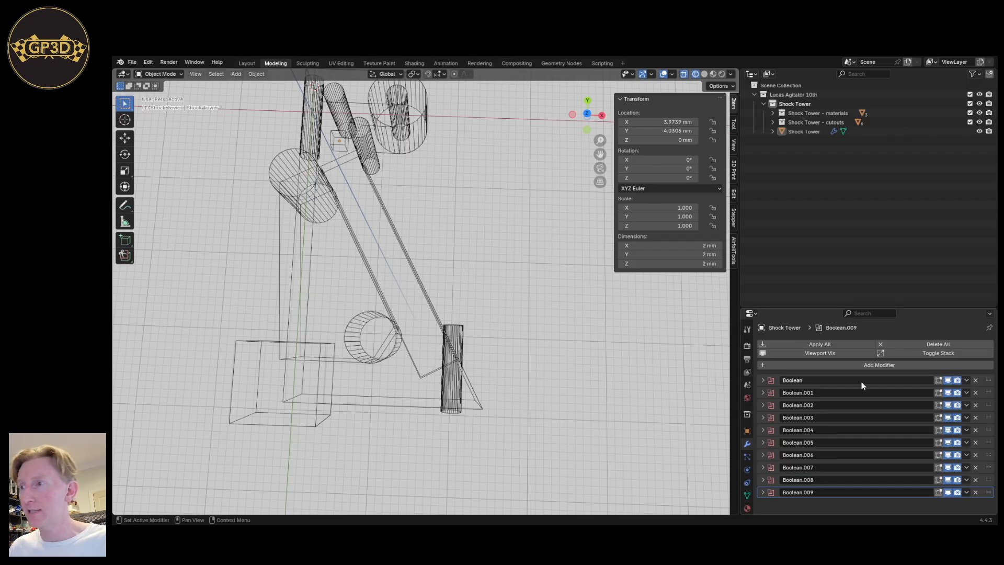
Add the Boolean modifier to the Quick Favorites and bring up the favorites list.
click(809, 365)
mouse_move(808, 365)
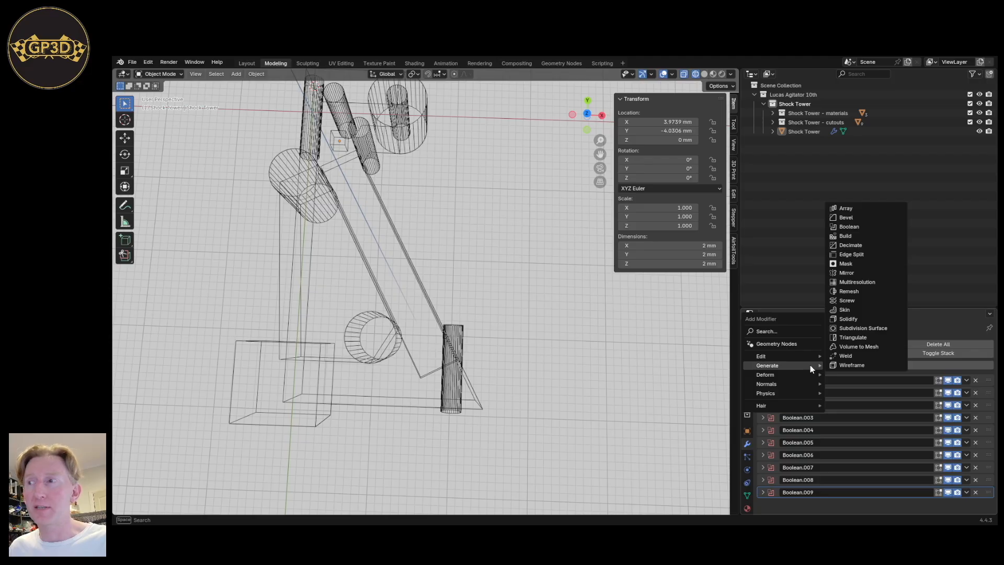
right_click(843, 227)
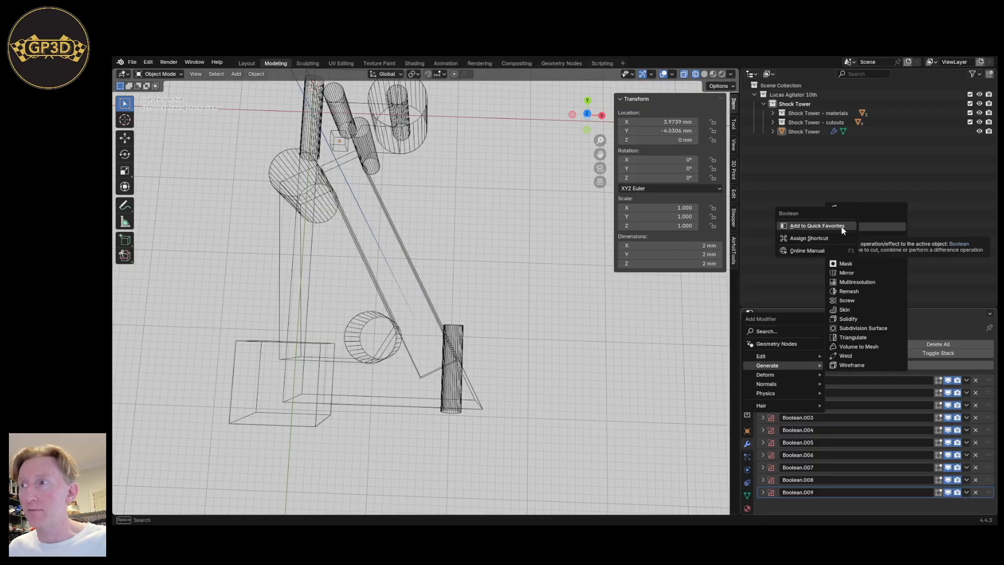
click(800, 231)
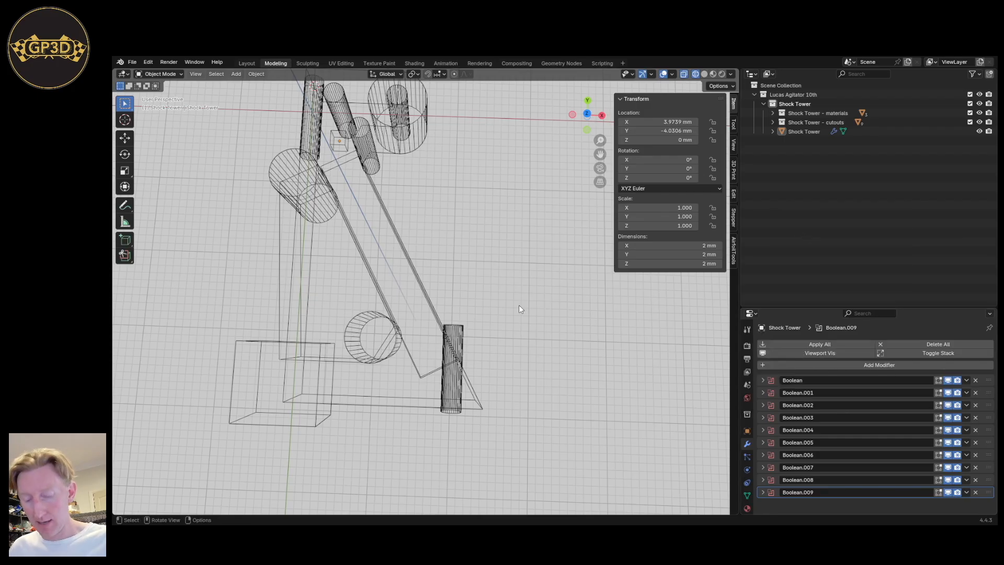
key(q)
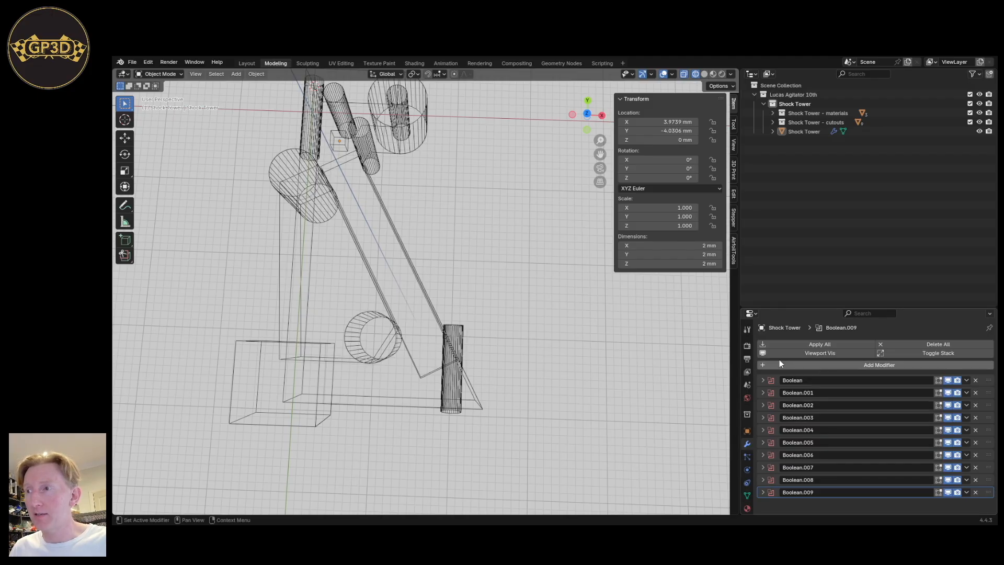
Expand the settings of the first Boolean modifier on the Shock Tower object.
click(762, 381)
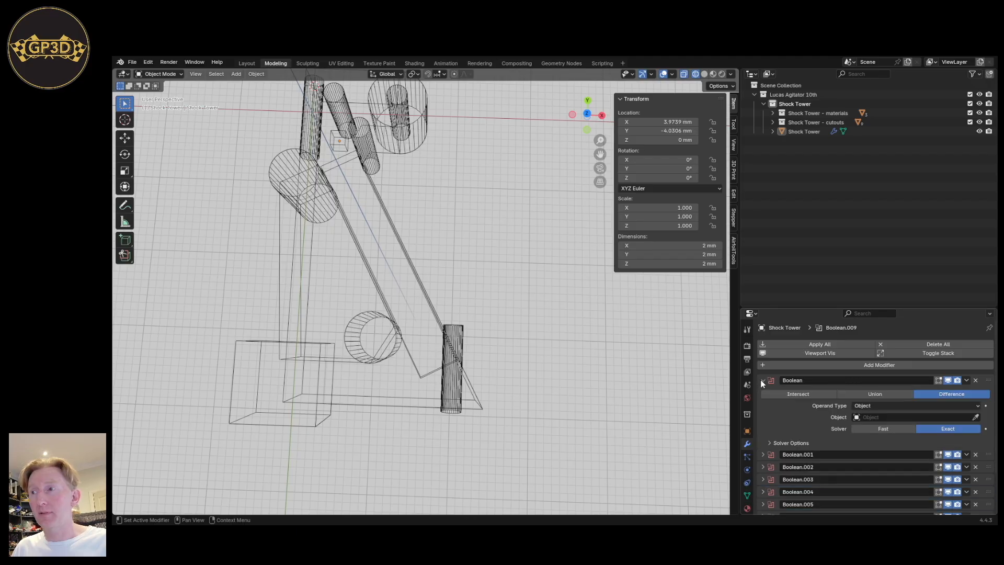
scroll(374, 305, down, 2)
shift+middle_drag(373, 305, 456, 344)
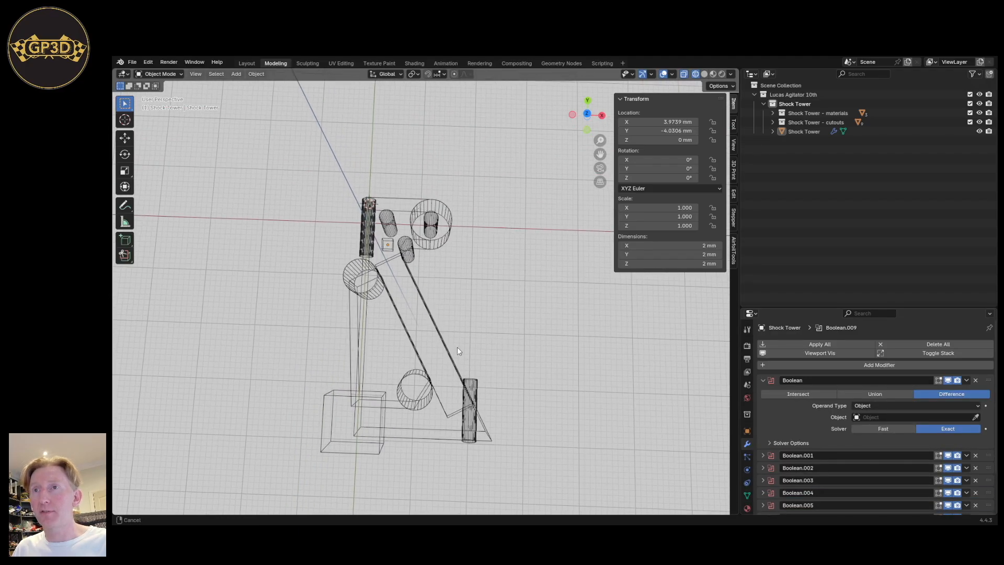
scroll(422, 328, up, 2)
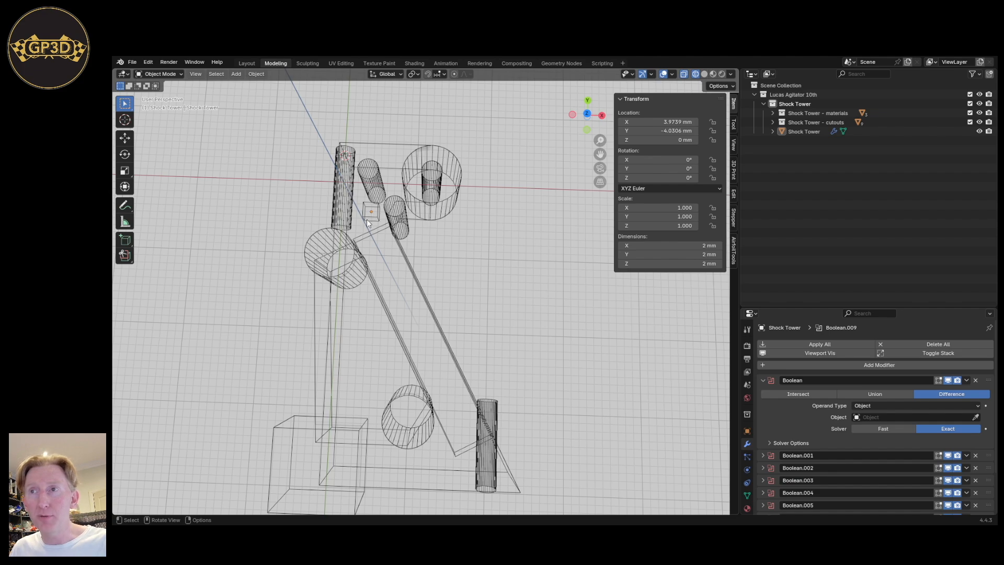
Try sampling the main shock tower shape from the viewport as the first Boolean's object, and clear it.
click(976, 417)
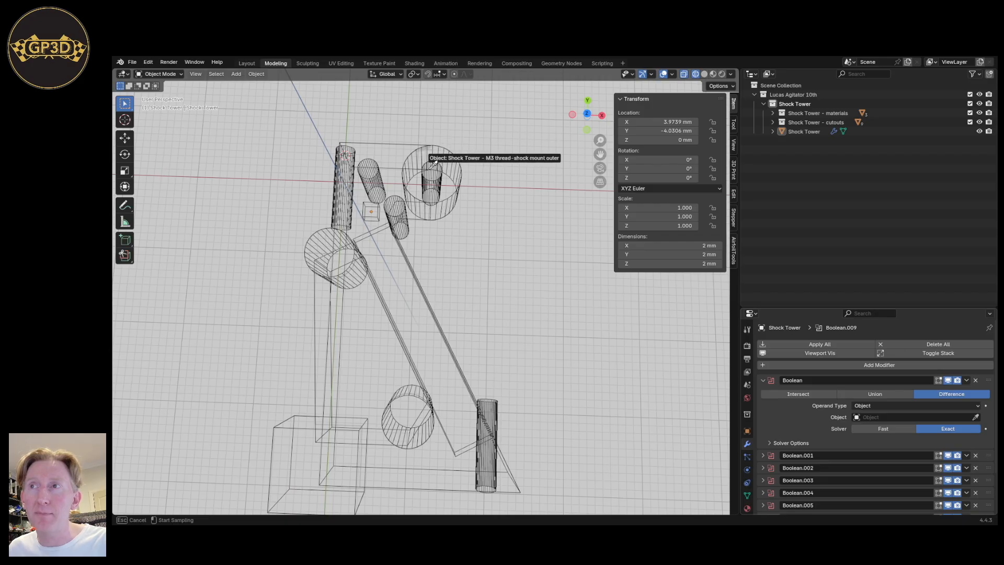
click(379, 140)
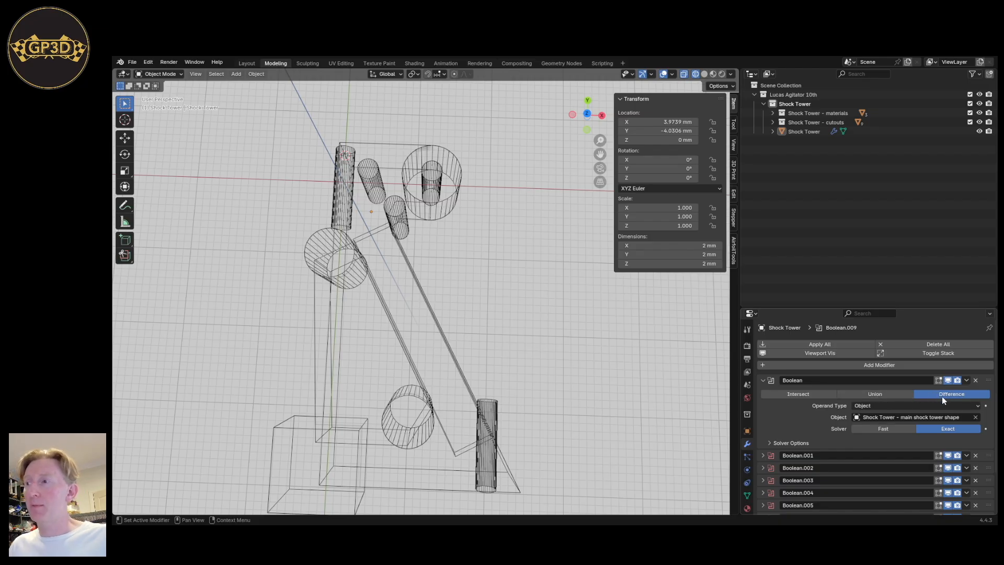
click(975, 416)
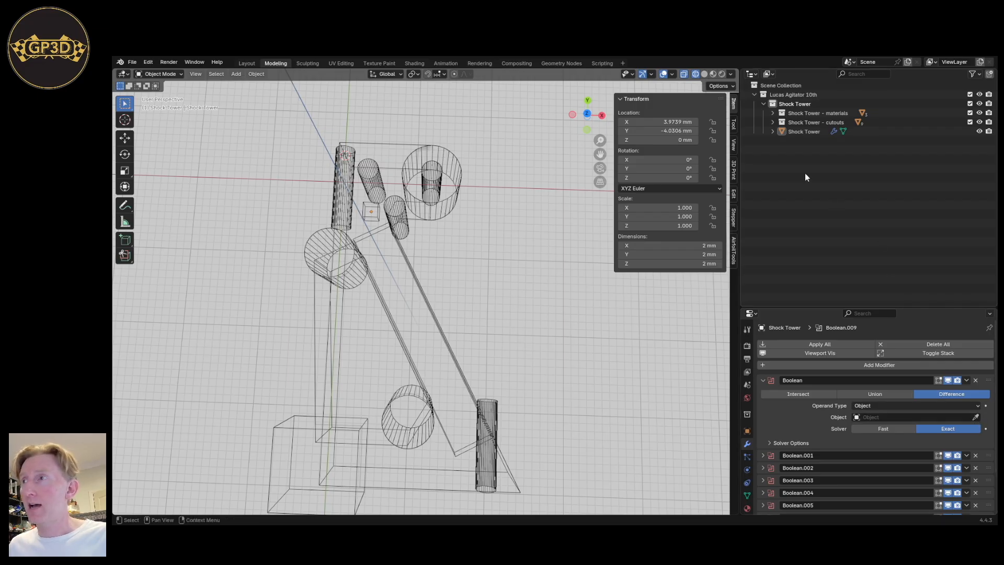
Expand the materials and cutouts collections, try sampling the main shock tower shape from the object list as the Boolean's object, and clear it.
click(772, 113)
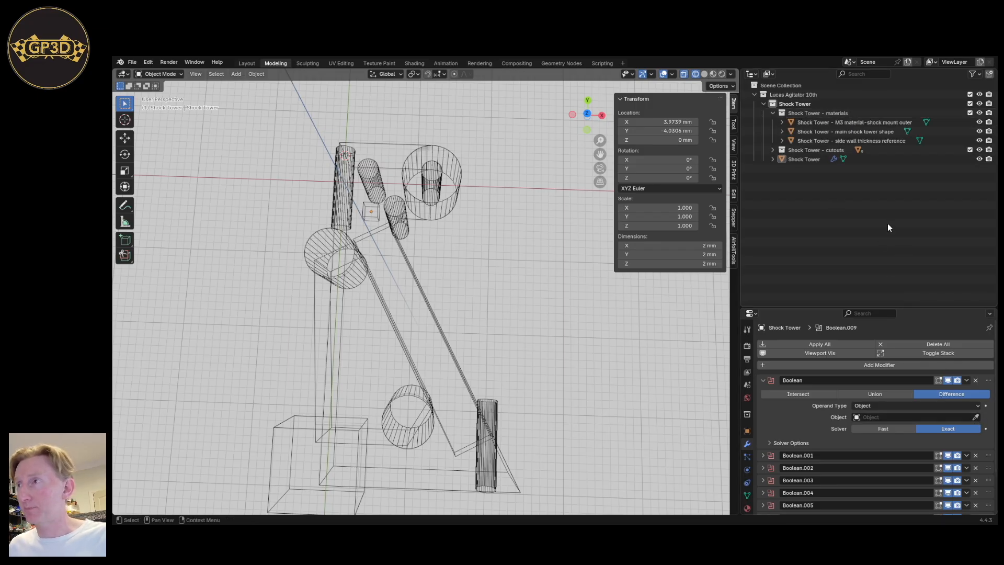
click(773, 150)
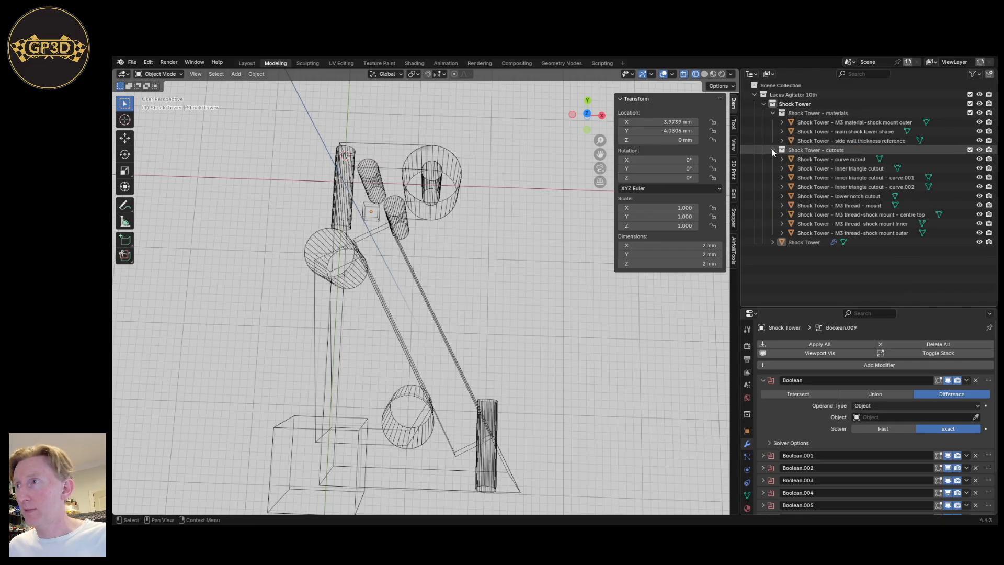
click(975, 417)
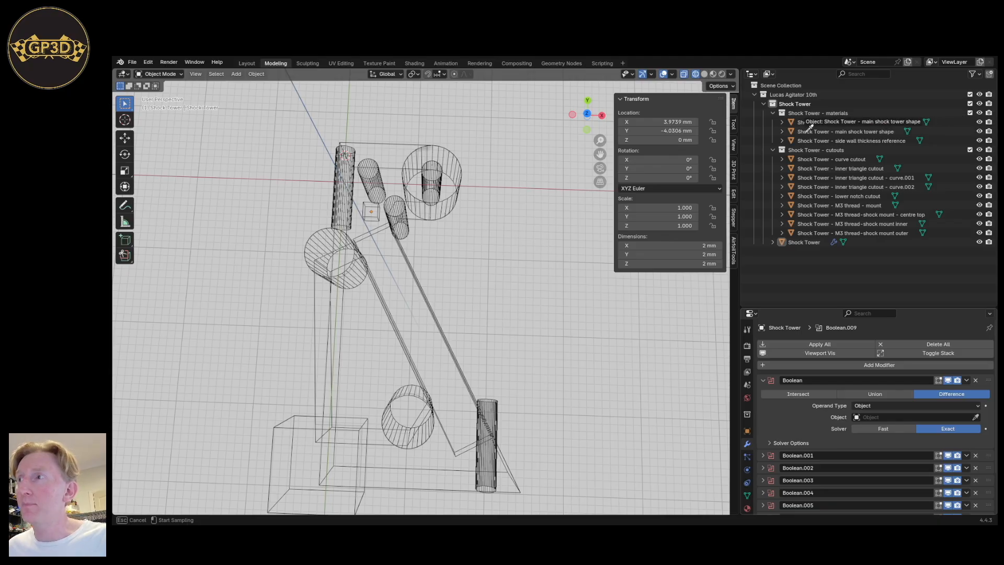
click(860, 131)
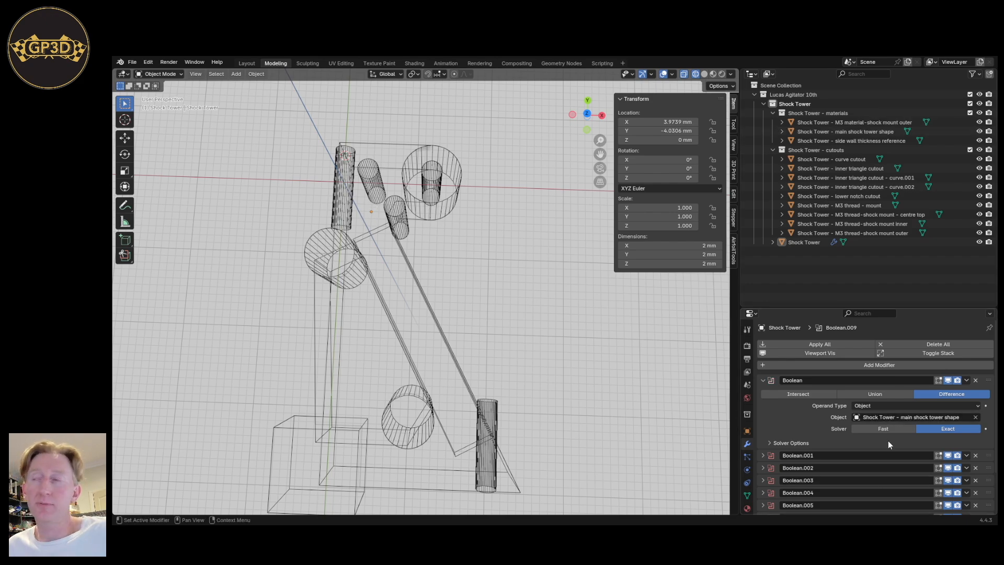
click(977, 419)
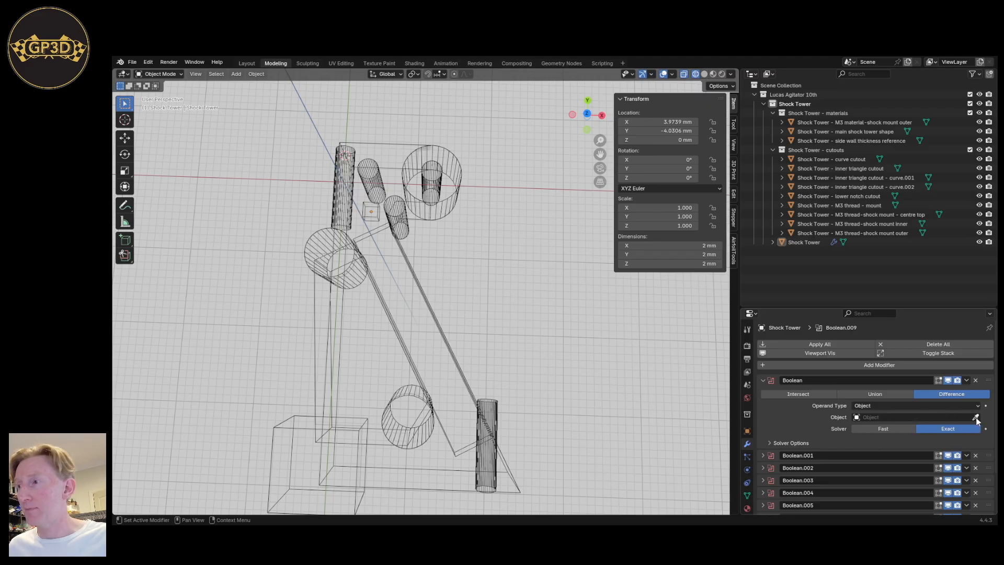
Search the first Boolean modifier's object choices for "main" and assign Shock Tower - main shock tower shape.
click(887, 417)
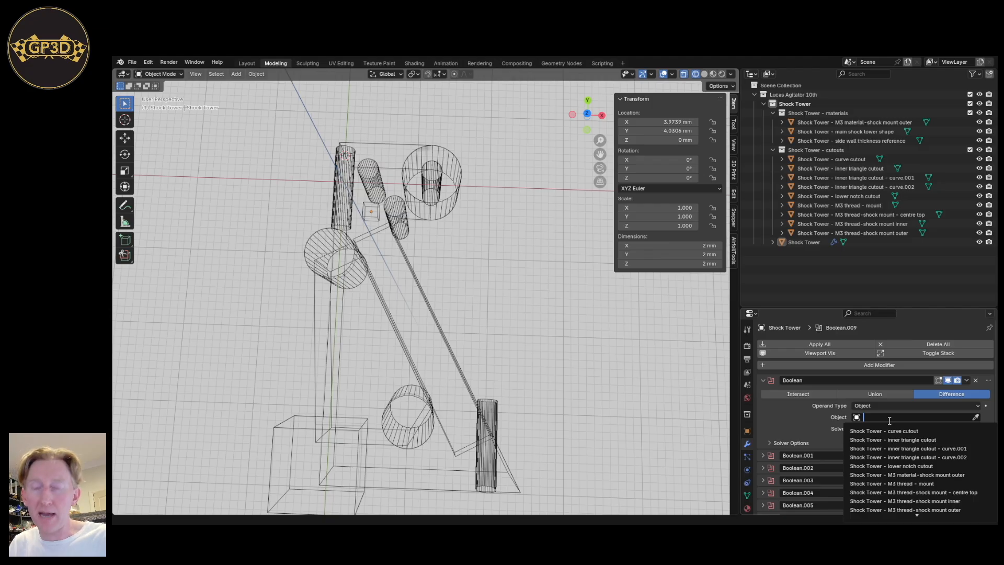
text(main)
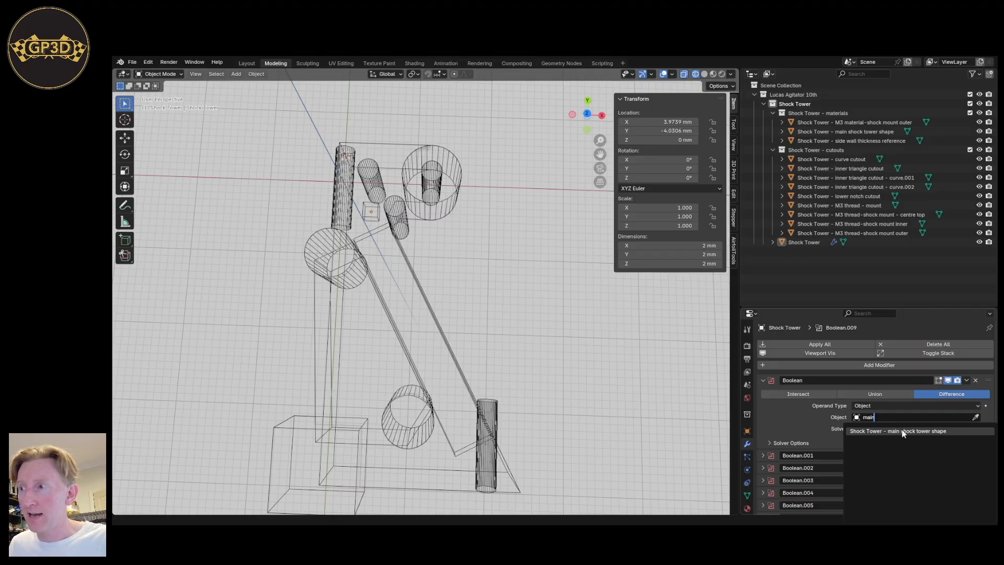
click(903, 432)
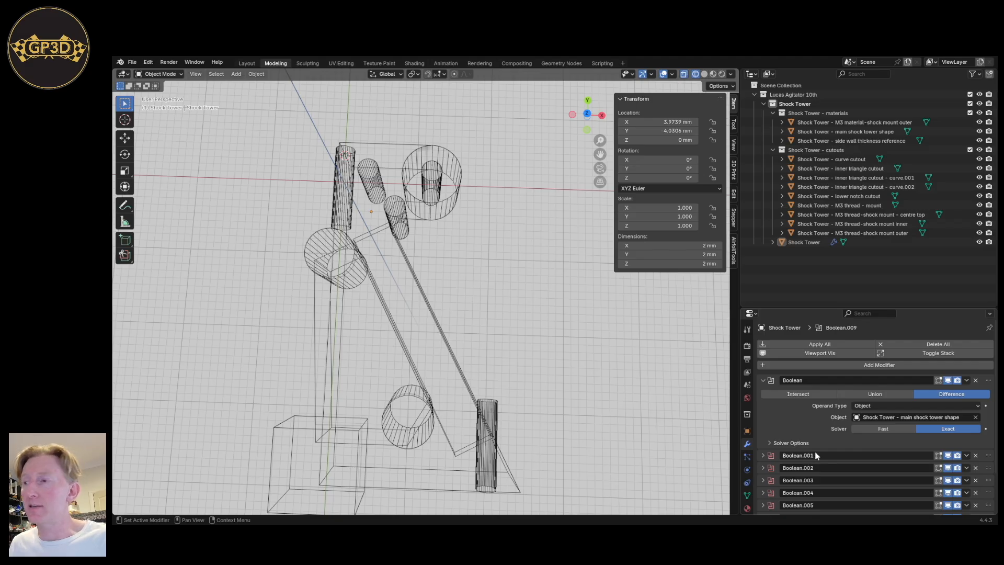
Copy the operand object's name, rename the first Boolean modifier "Shock Tower - main shock tower shape" with it, and collapse its settings.
click(908, 416)
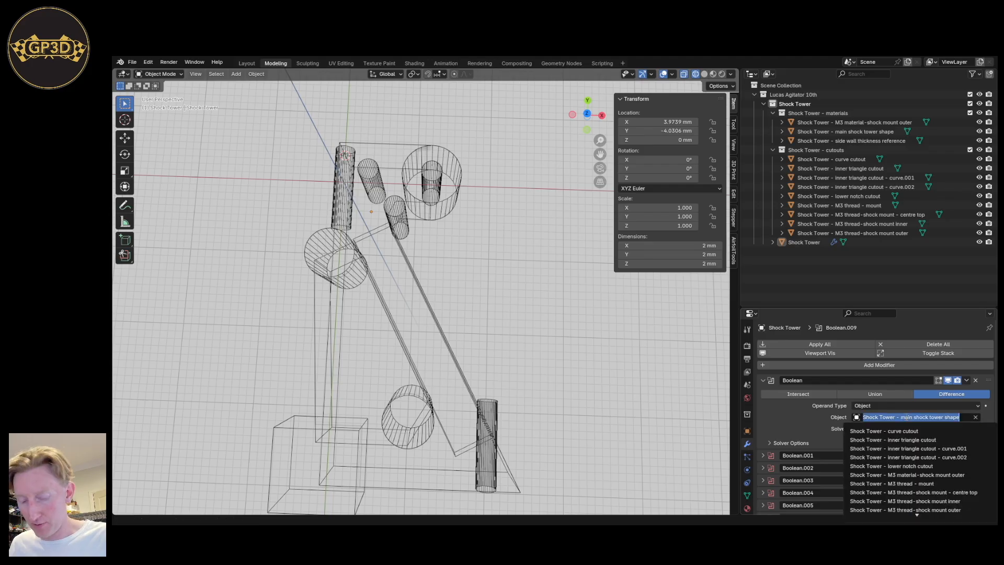
key(ctrl+c)
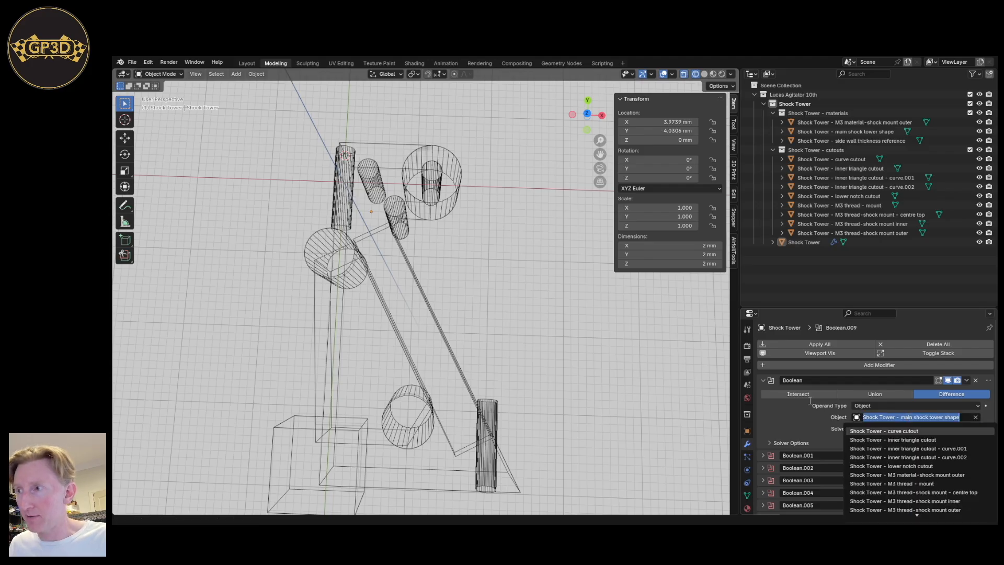
double_click(796, 382)
key(ctrl+v)
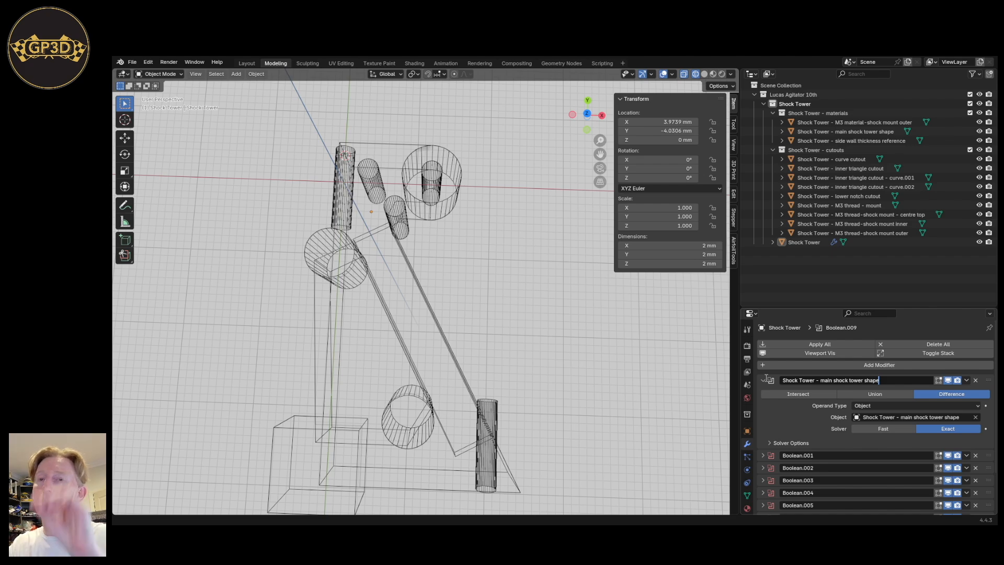
key(Return)
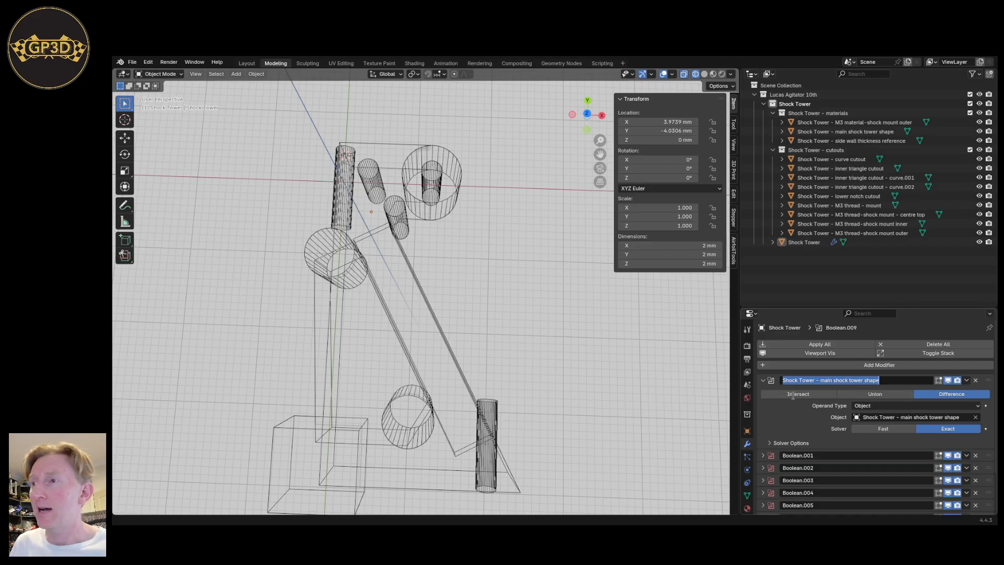
click(762, 380)
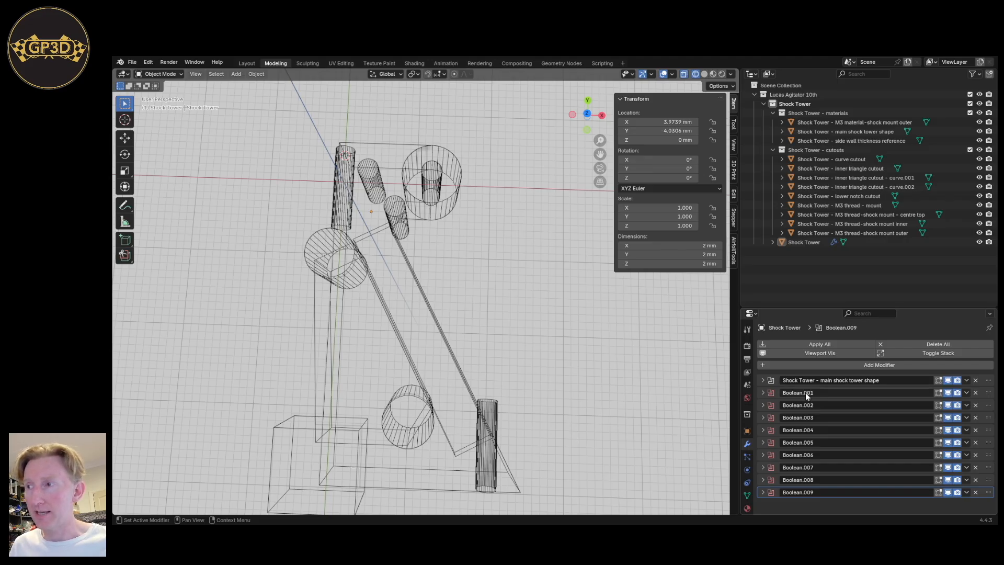
Set the main shock tower shape modifier to Union with the Fast solver and collapse its settings.
click(762, 380)
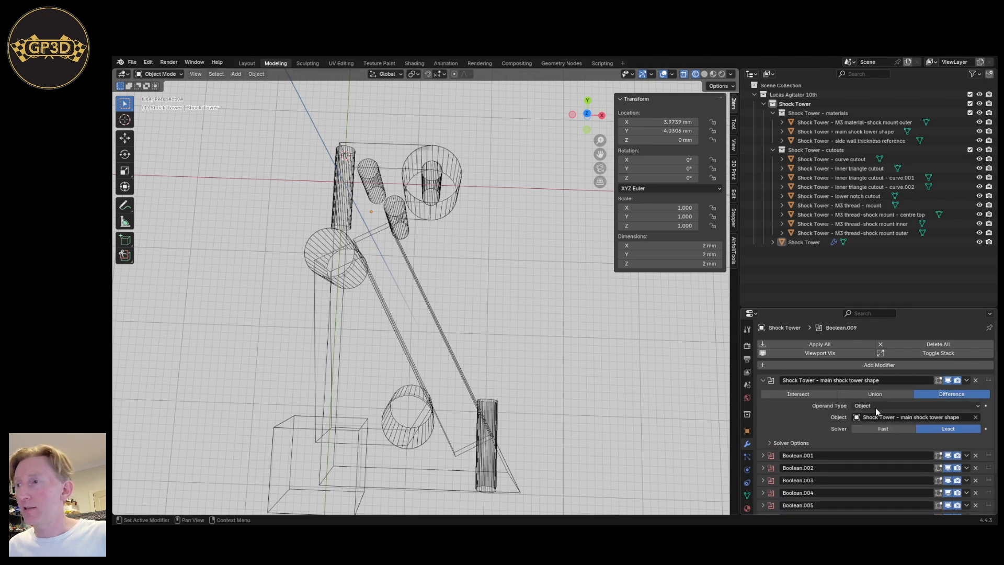
click(893, 395)
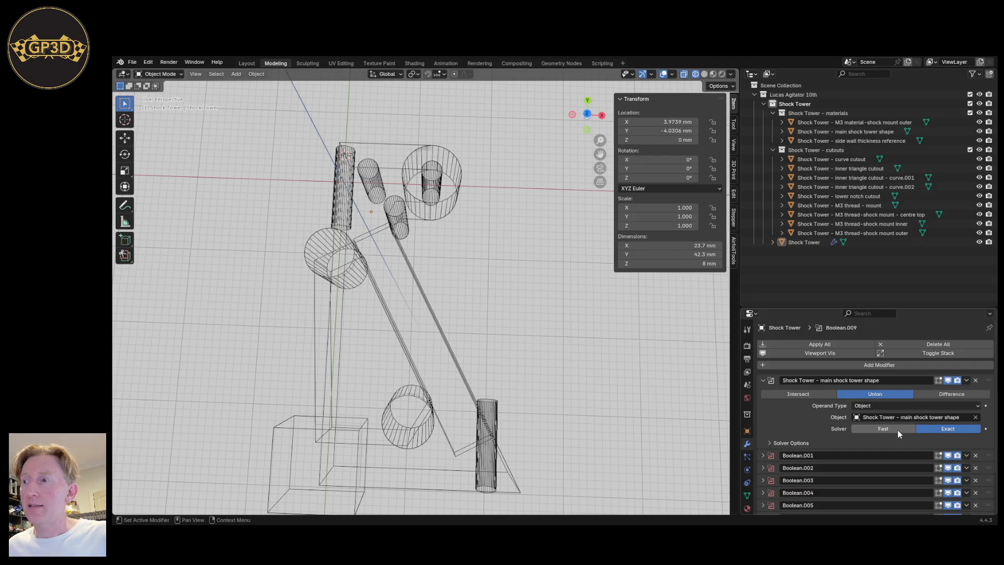
click(876, 427)
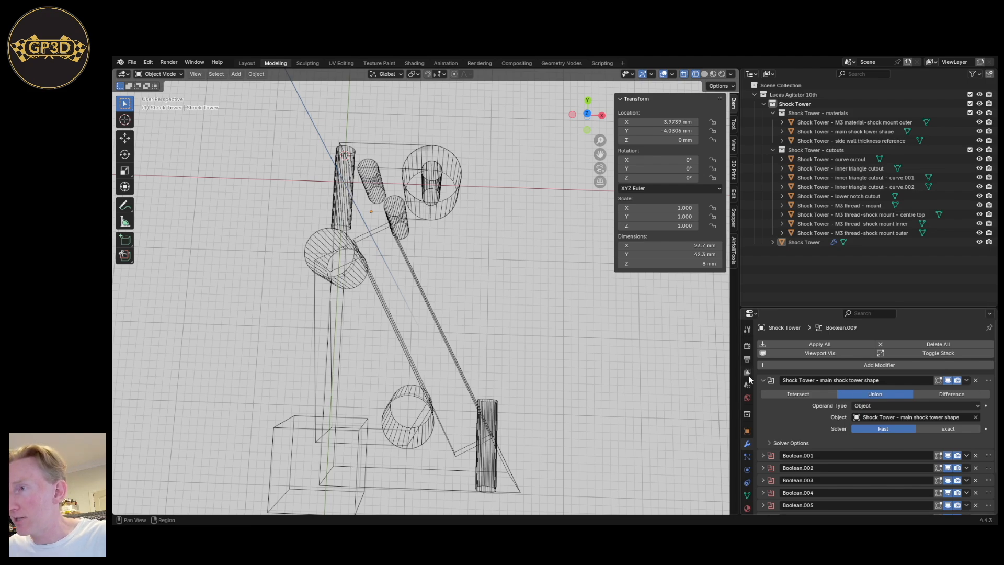
click(763, 380)
mouse_move(988, 380)
mouse_down()
mouse_move(984, 409)
mouse_move(987, 376)
mouse_up()
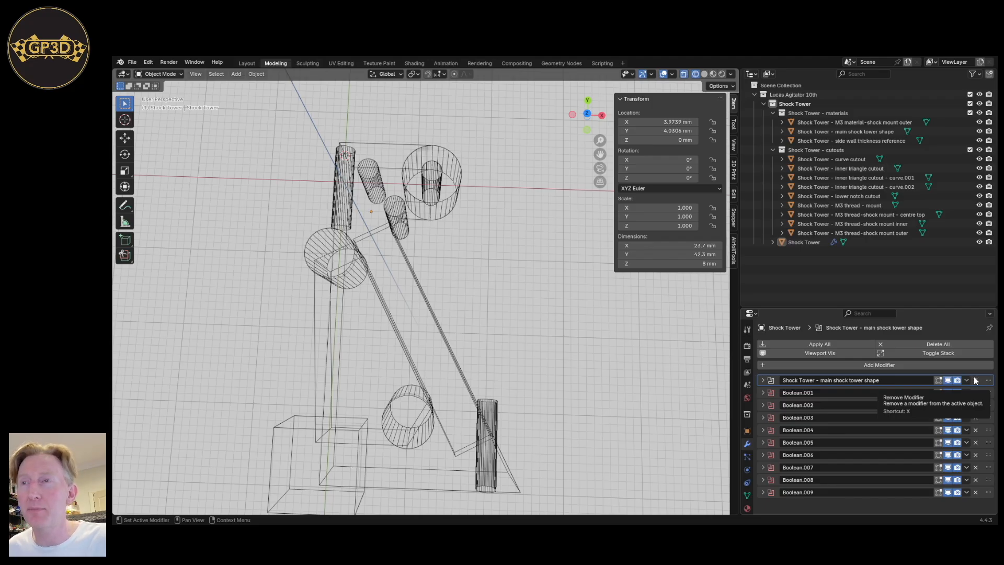
drag(990, 385, 994, 382)
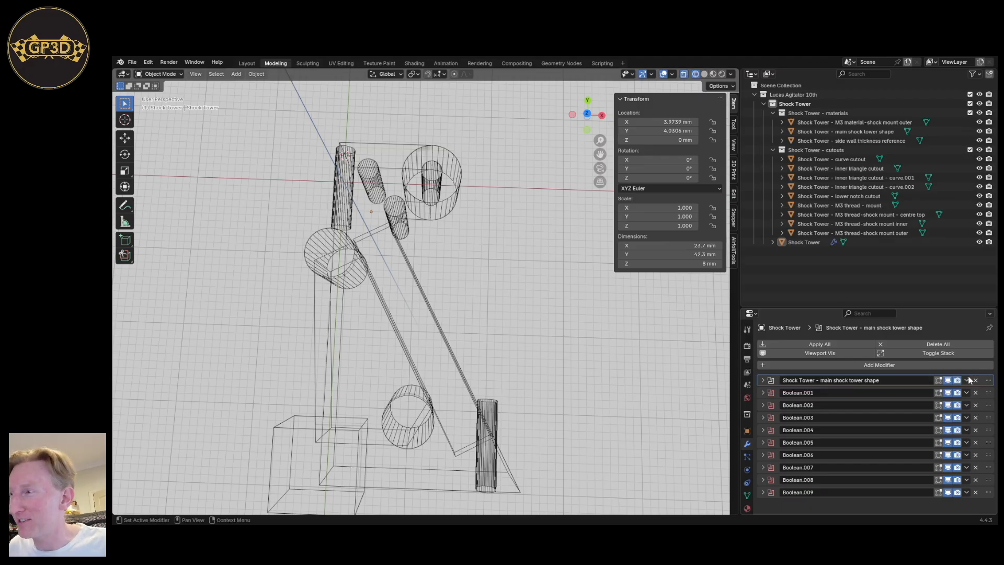
mouse_move(990, 383)
mouse_down()
mouse_move(988, 397)
mouse_move(971, 381)
mouse_up()
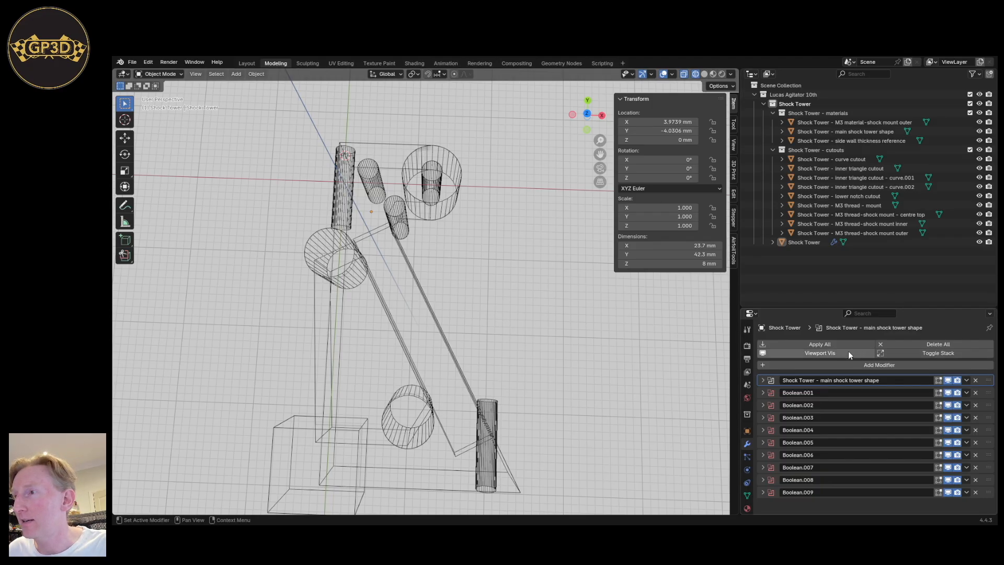
Hide the Shock Tower cutouts and materials collections in the viewport and select the remaining Shock Tower object.
click(979, 150)
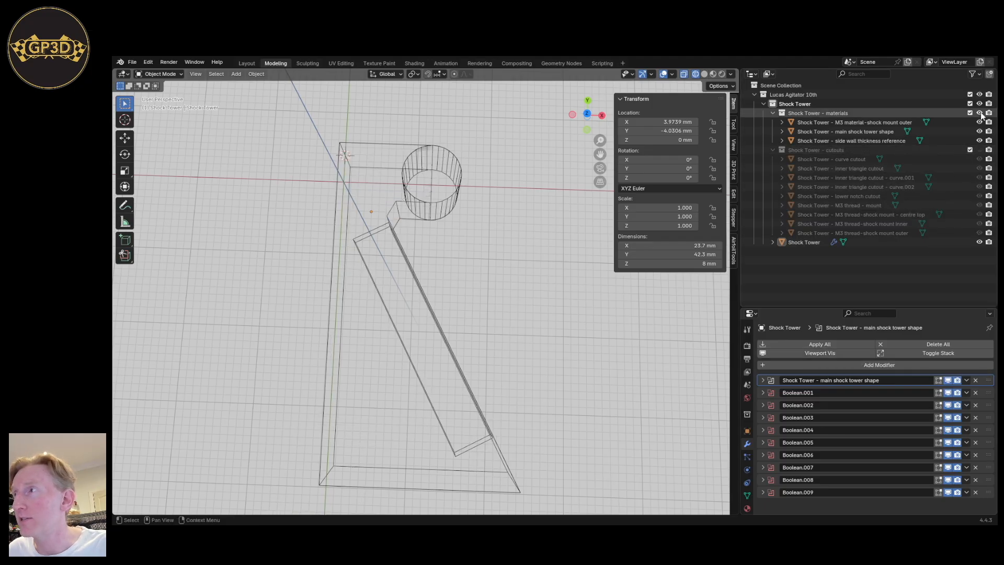
click(979, 113)
middle_drag(477, 270, 413, 180)
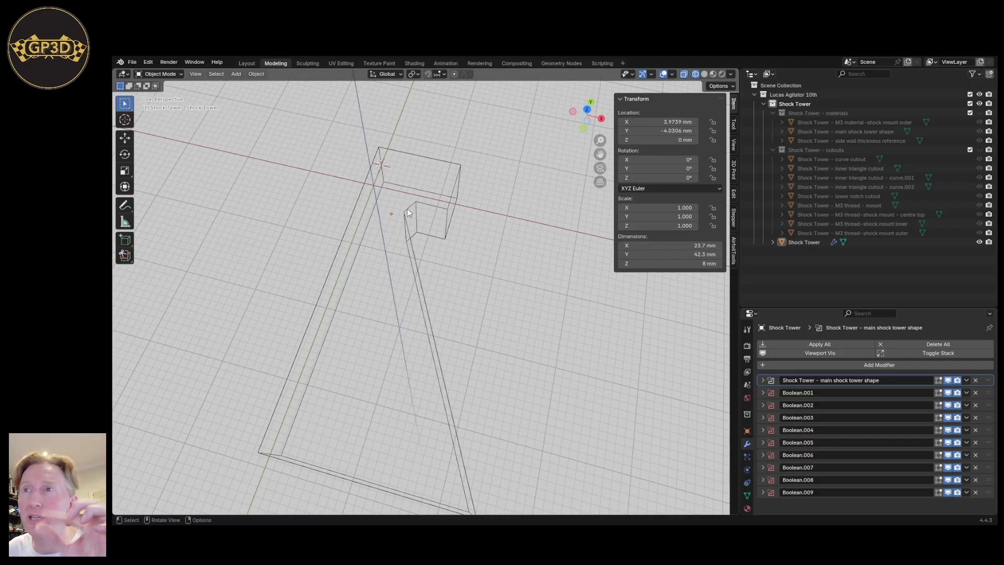
middle_drag(408, 211, 425, 233)
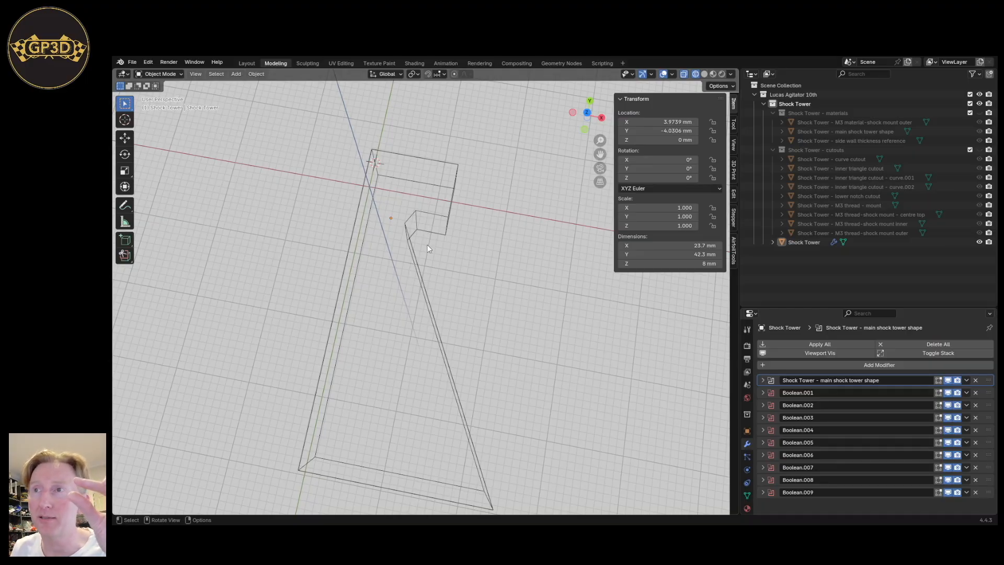
click(421, 280)
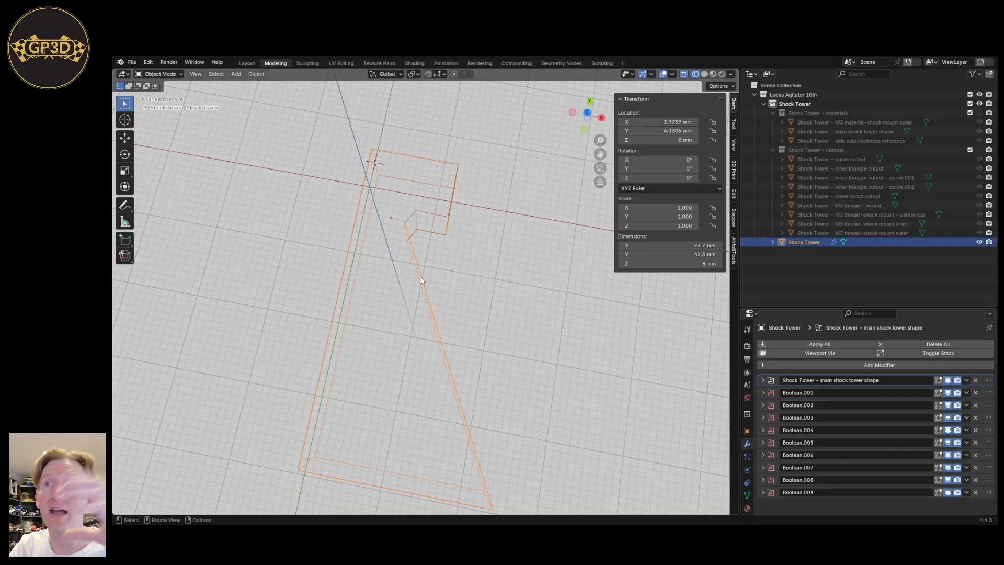
Switch the viewport to solid shading and examine the notched upper end of the Shock Tower.
click(704, 74)
middle_drag(592, 316, 478, 328)
scroll(479, 327, up, 3)
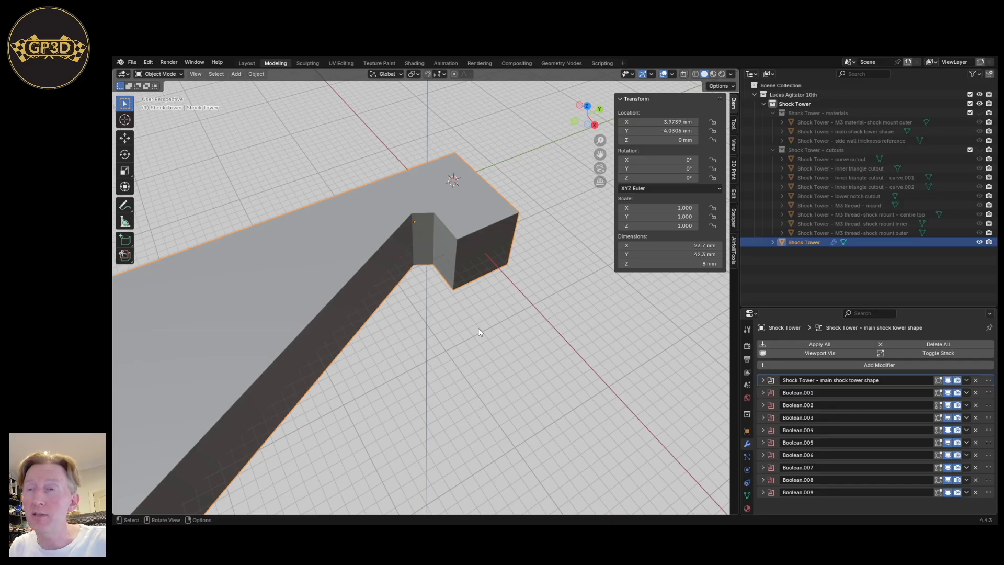
middle_drag(478, 328, 448, 379)
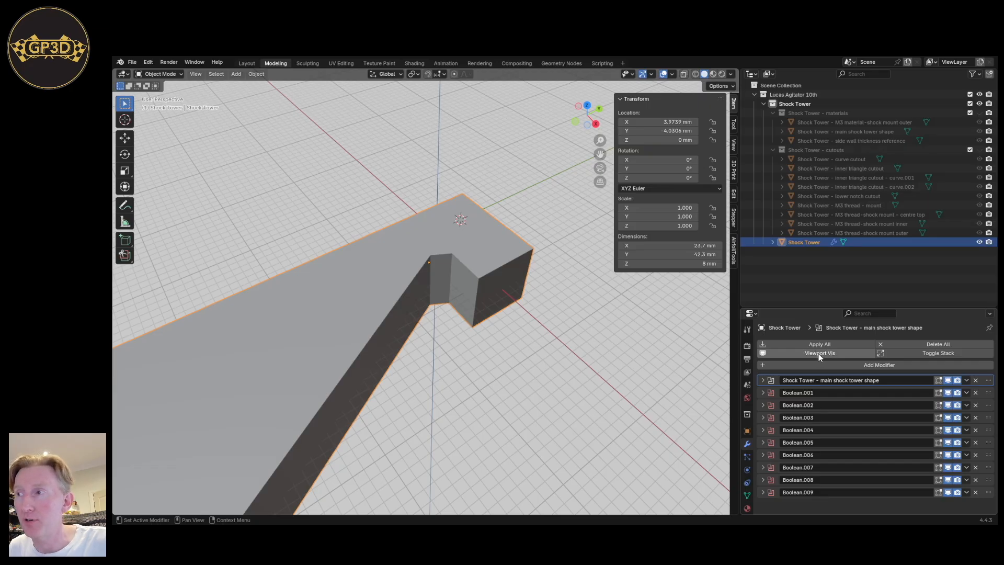
Toggle viewport visibility for all modifiers and for the main shock tower shape modifier alone to compare the results, leaving all modifiers displayed.
click(818, 354)
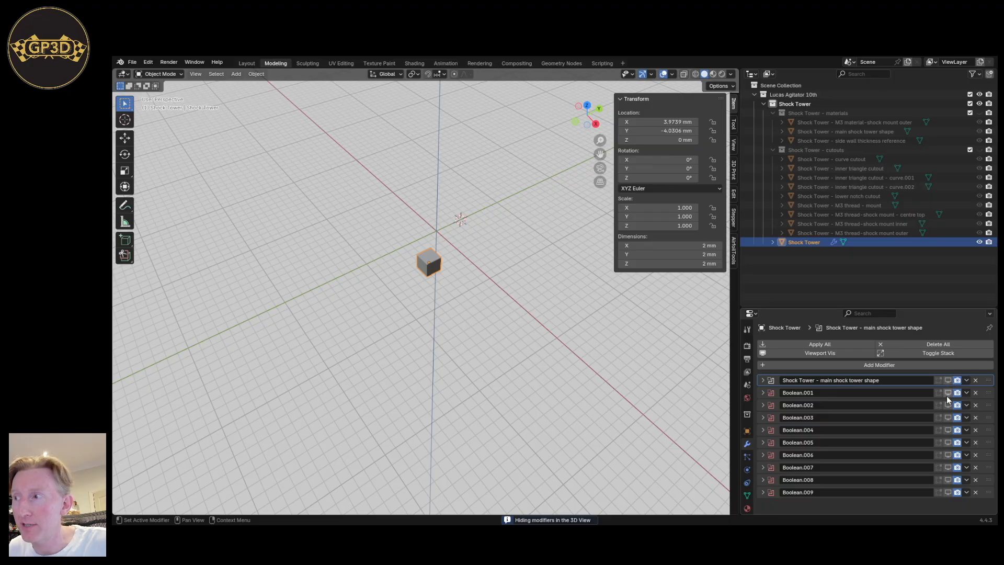
click(856, 354)
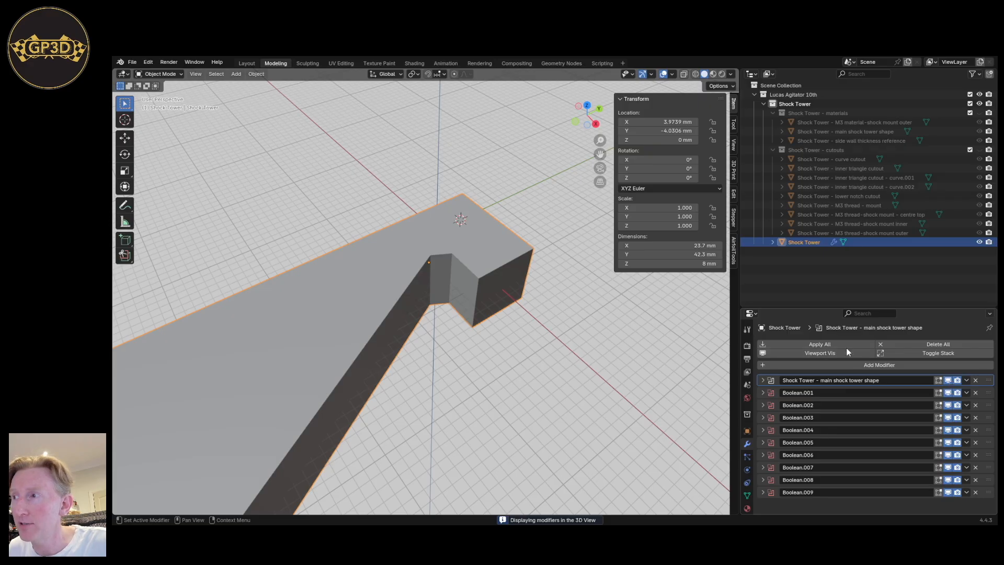
click(804, 351)
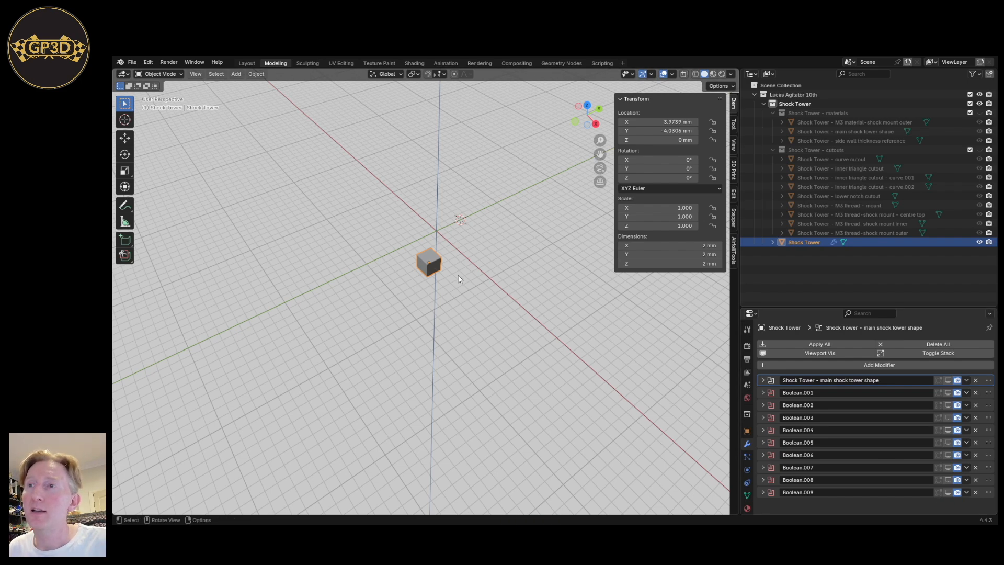
scroll(458, 275, up, 2)
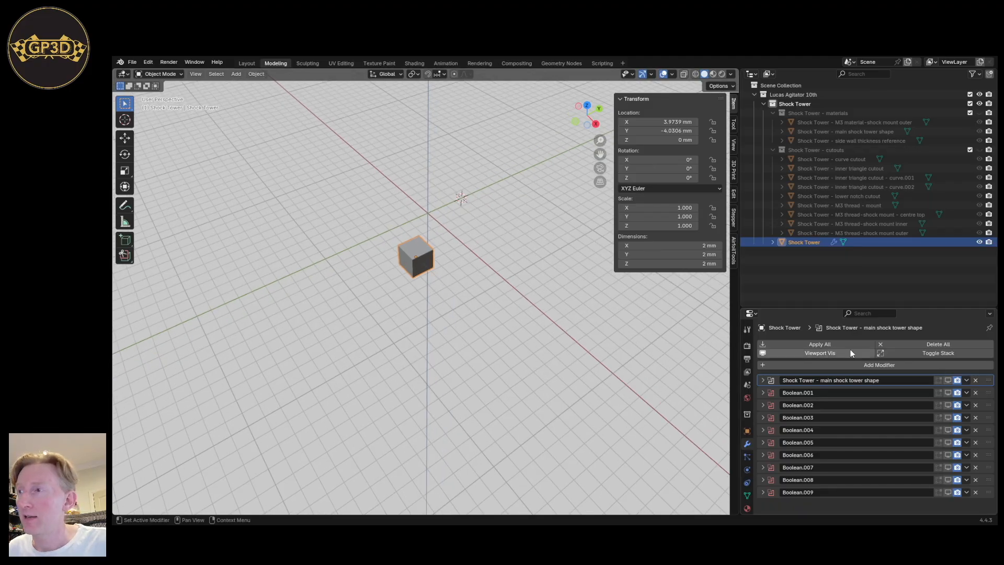
click(948, 380)
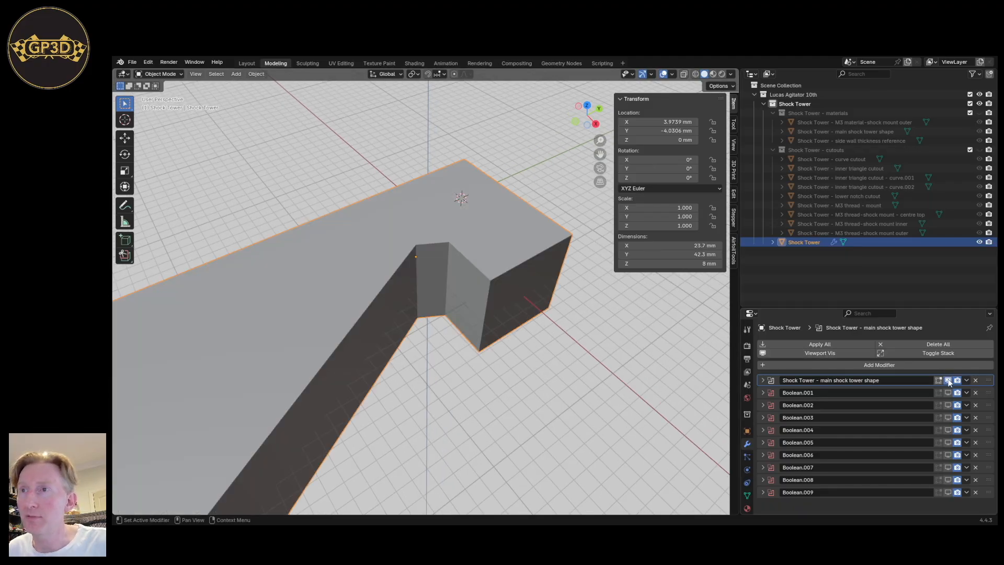
click(827, 353)
click(823, 350)
middle_drag(434, 338, 453, 376)
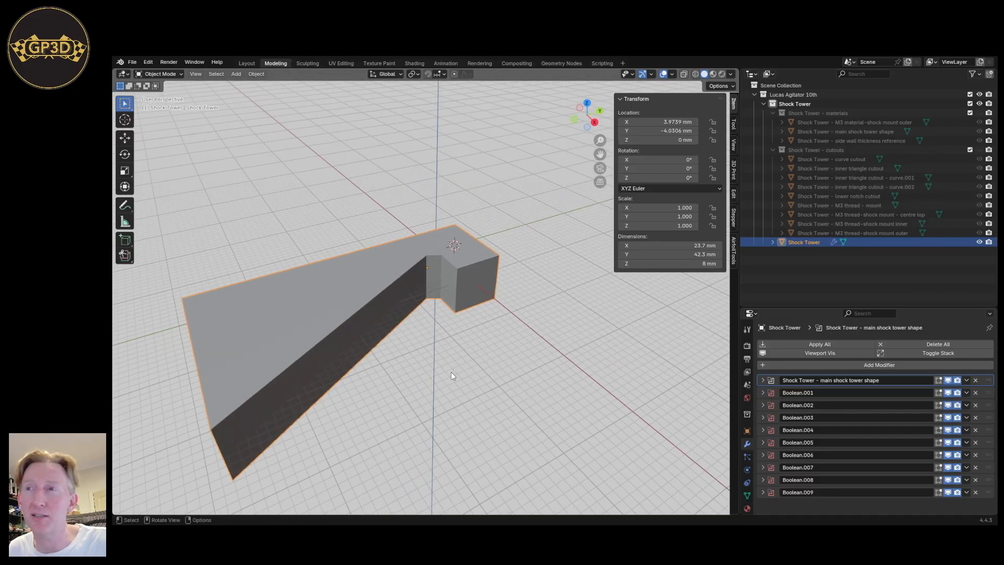
middle_drag(445, 353, 428, 291)
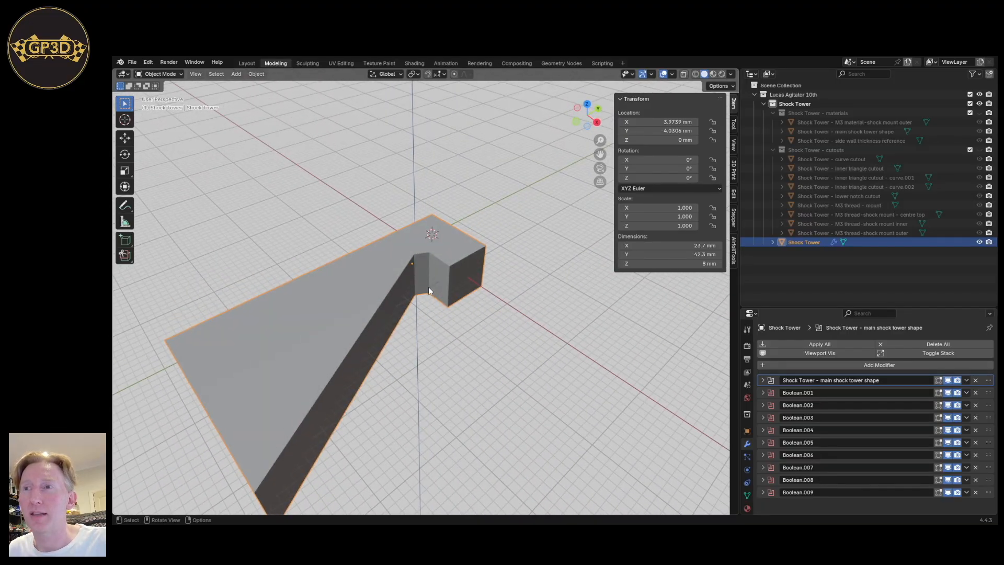
Expand Boolean.001 and sample Shock Tower - M3 material-shock mount outer from the outliner as its operand object.
click(763, 393)
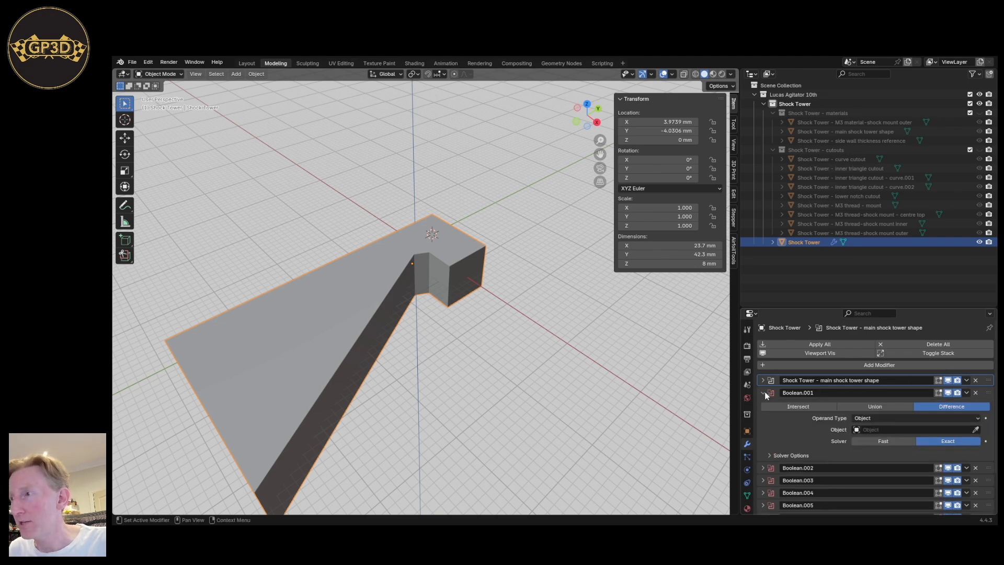
click(976, 430)
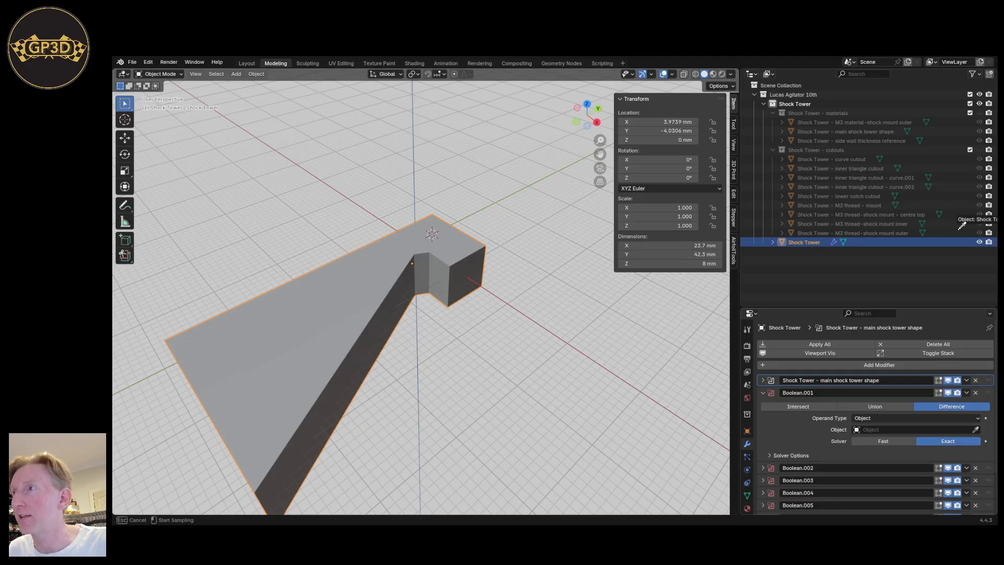
click(864, 121)
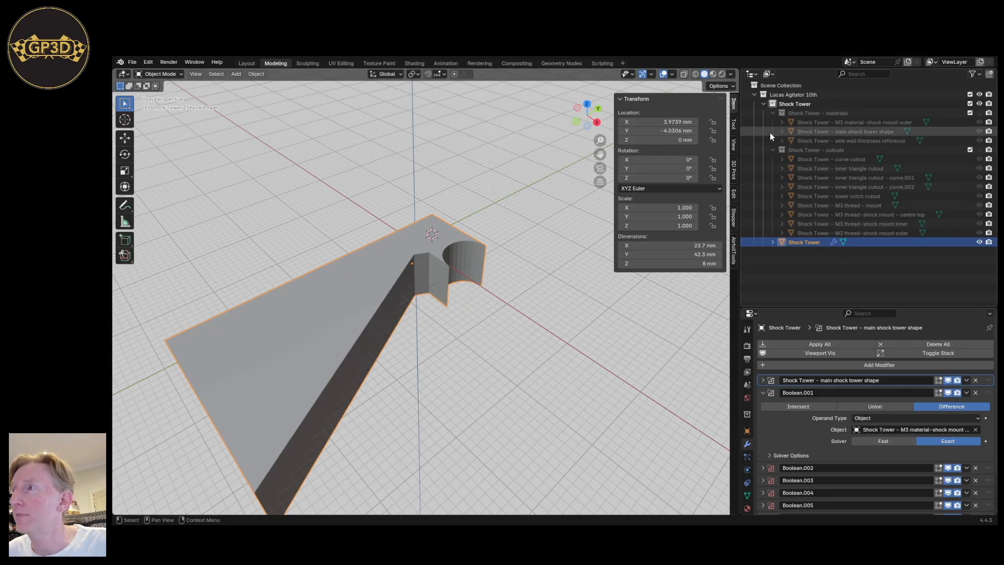
Show the materials collection briefly to inspect the outer shock mount cylinder, hide it again and reselect the Shock Tower.
click(980, 113)
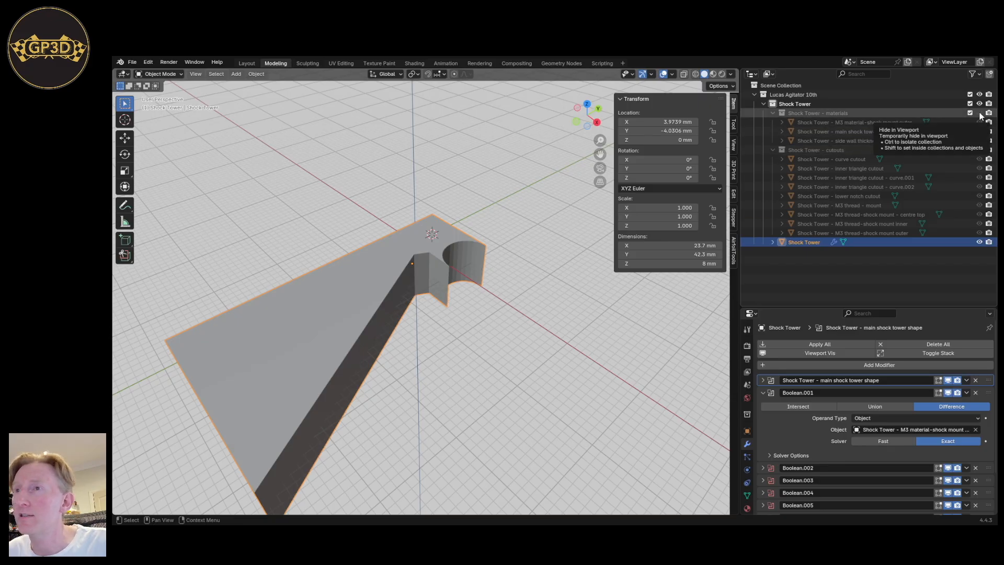
click(469, 278)
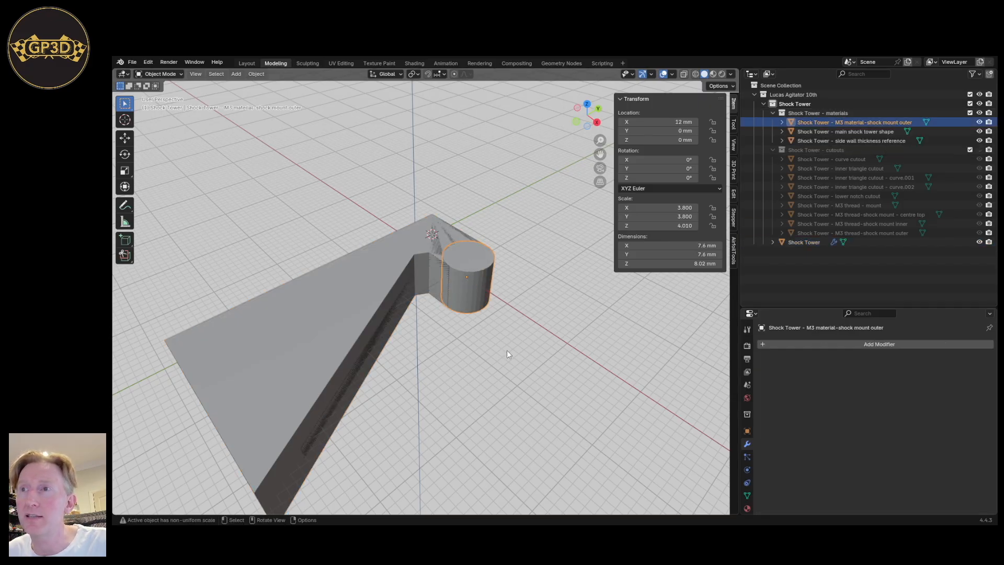
middle_drag(506, 350, 526, 328)
click(979, 113)
middle_drag(518, 420, 394, 146)
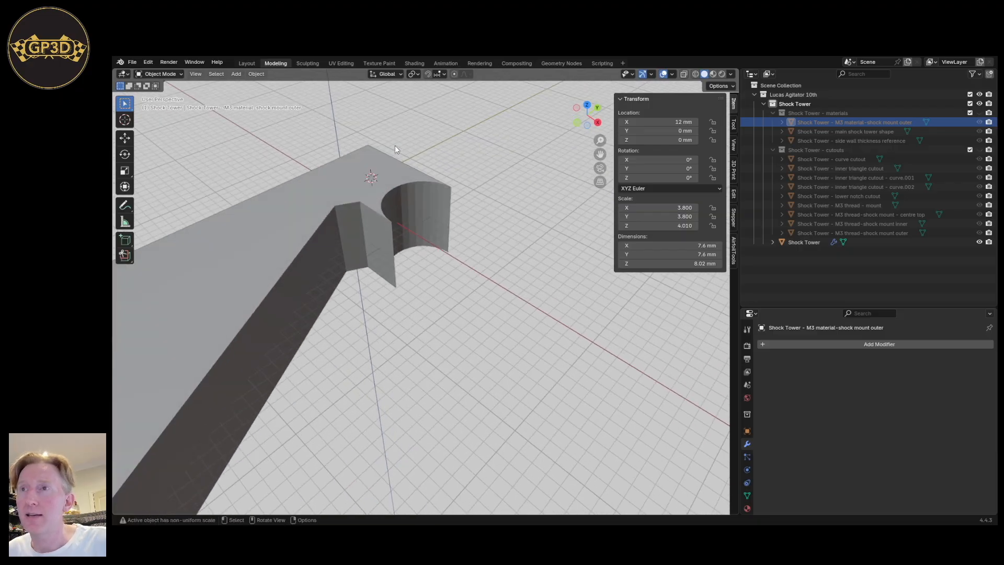
click(394, 180)
Copy the operand object's name and rename Boolean.001 "Shock Tower - M3 material-shock mount outer" with it.
click(904, 429)
key(ctrl+c)
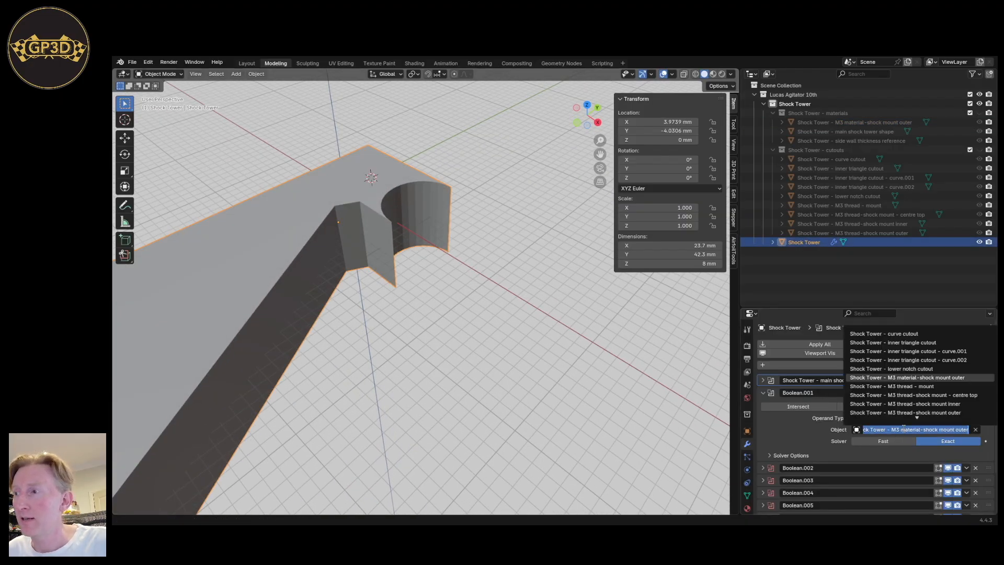
click(795, 397)
click(796, 395)
key(ctrl+v)
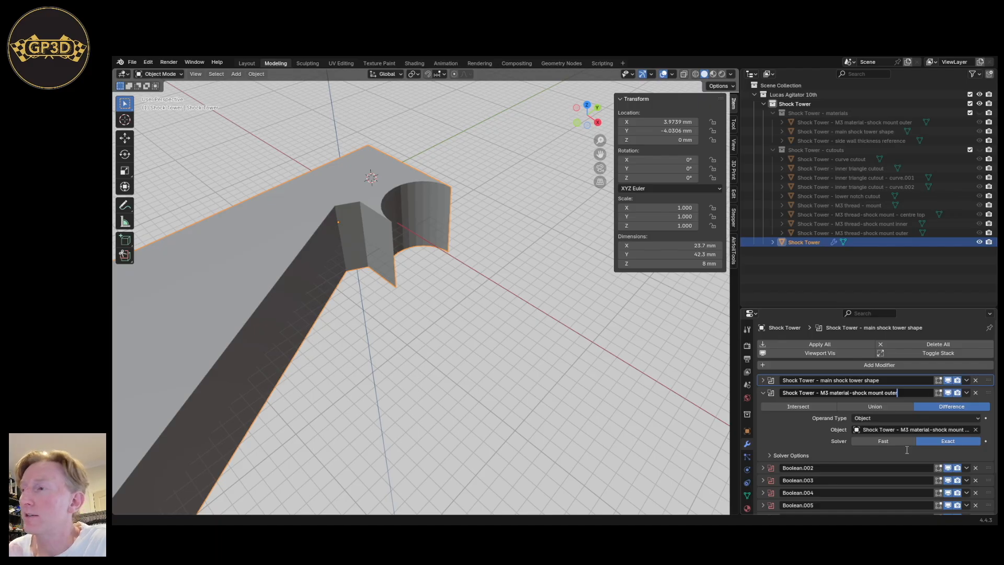
click(888, 449)
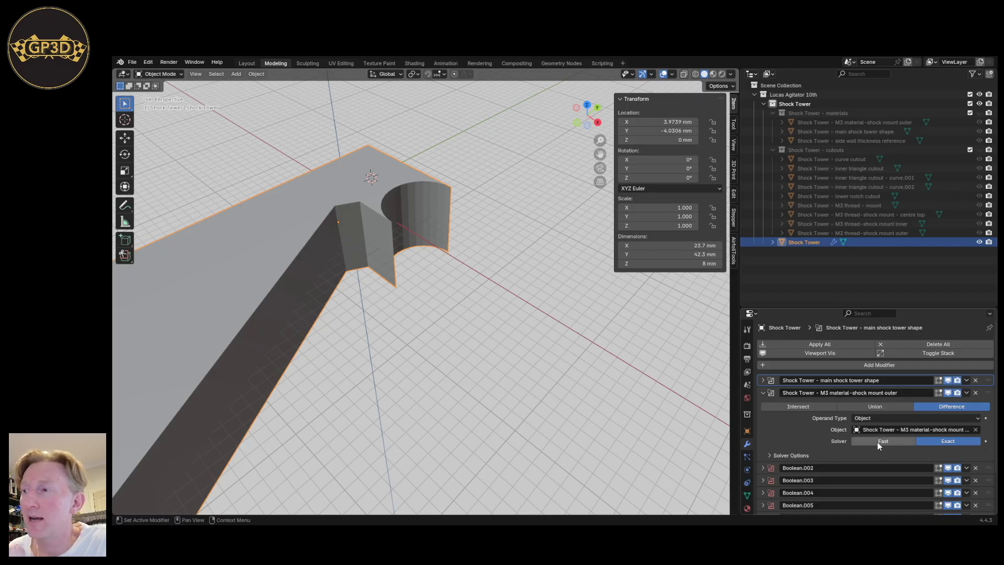
Set the M3 material-shock mount outer modifier to the Fast solver and Union, and collapse its settings.
click(877, 443)
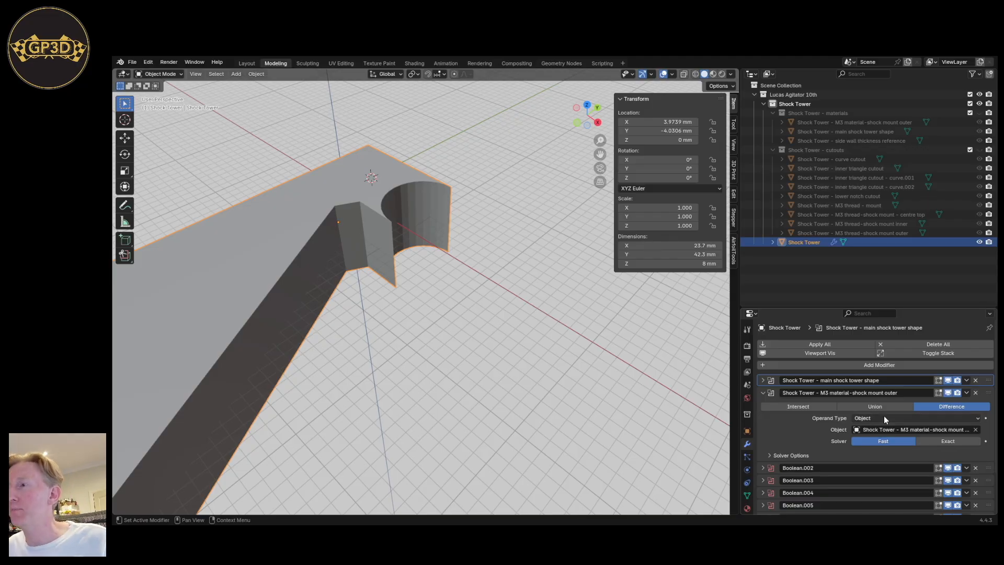
click(928, 440)
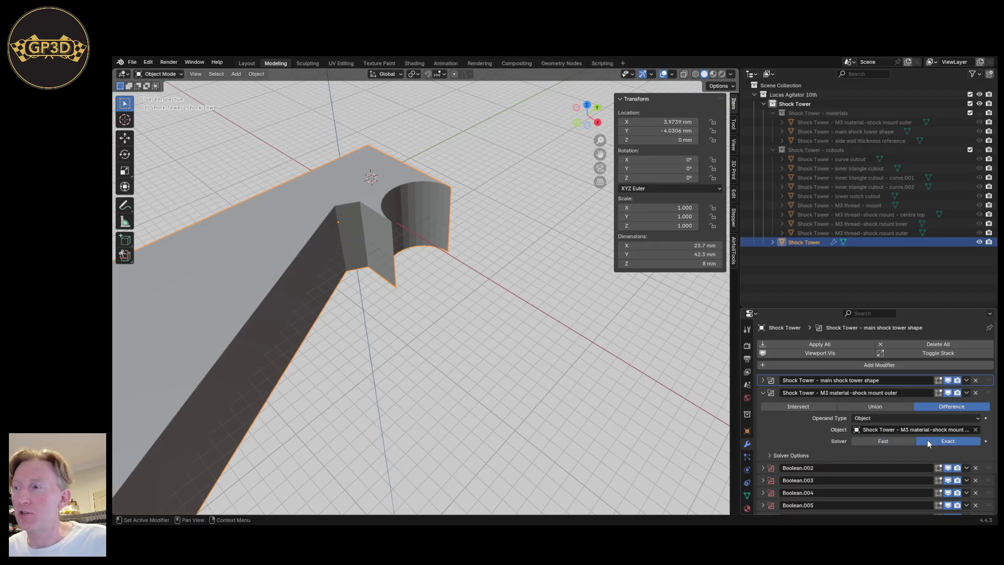
click(896, 439)
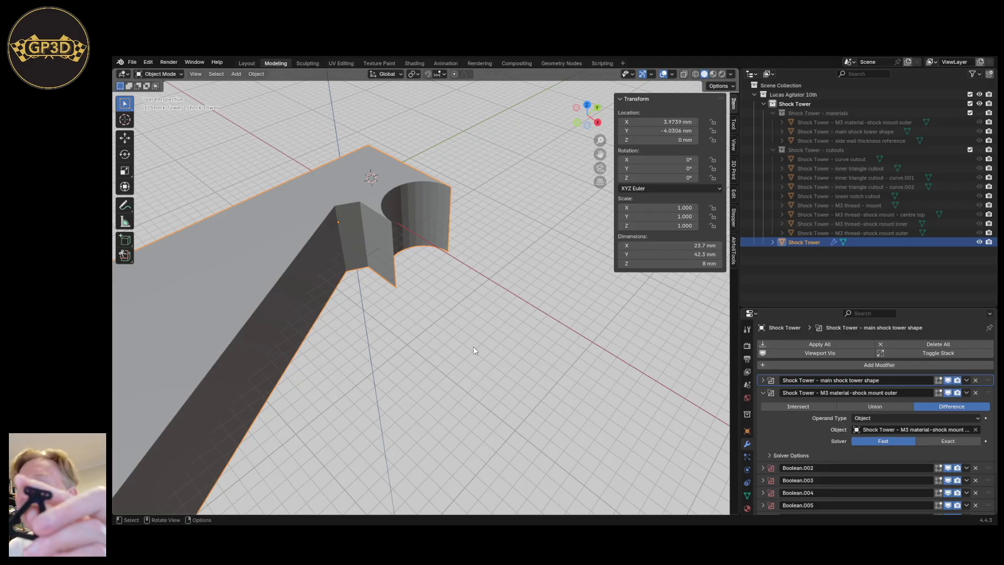
click(874, 407)
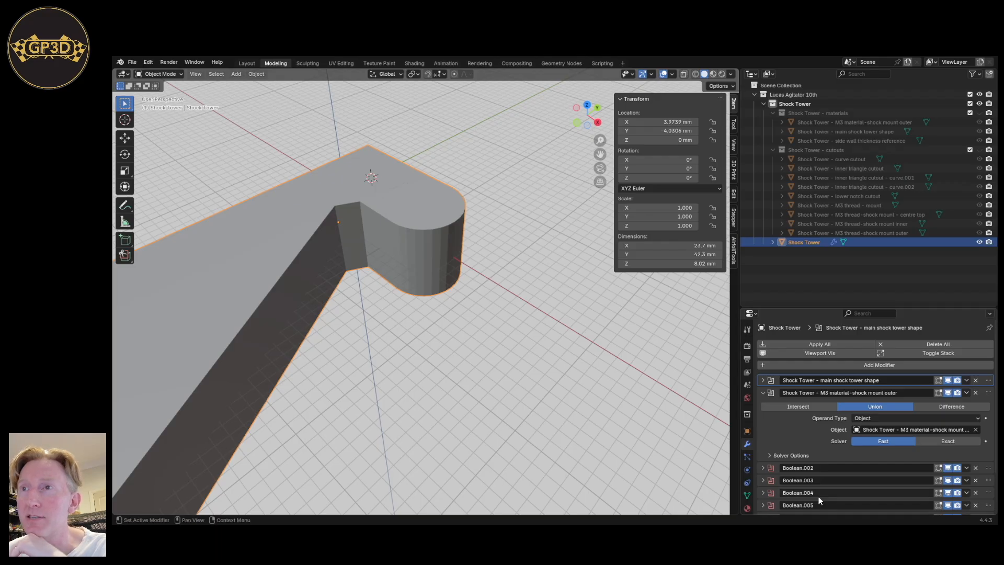
click(762, 392)
Expand the whole modifier stack to review the settings of the configured and unassigned Booleans, and collapse it again.
click(763, 405)
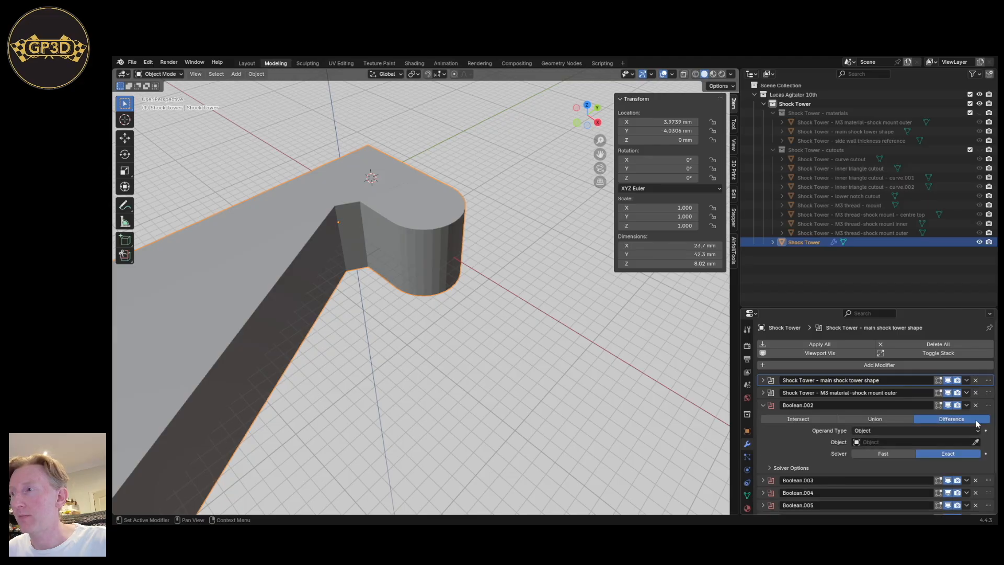
click(898, 354)
scroll(848, 494, down, 15)
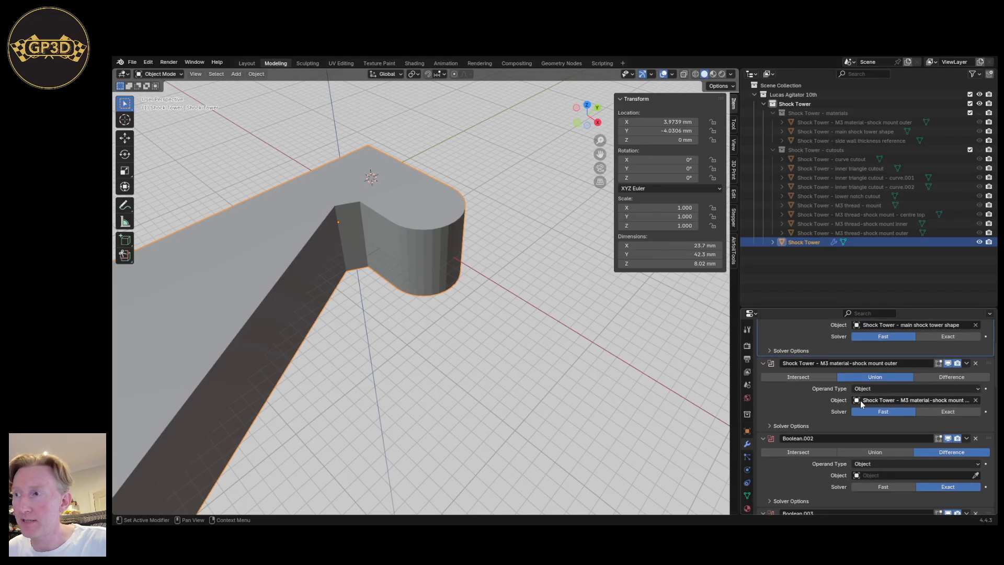
scroll(847, 432, up, 15)
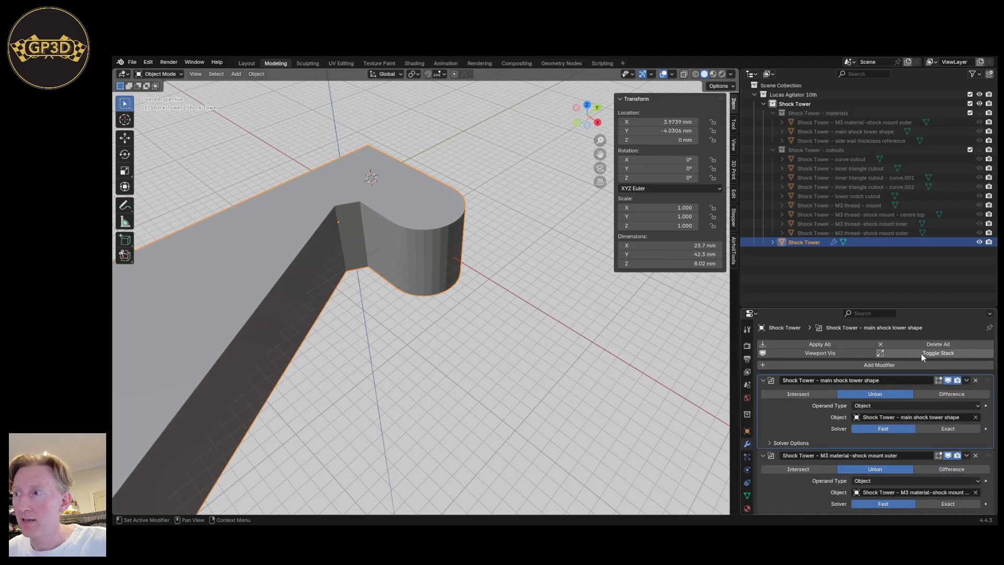
click(921, 353)
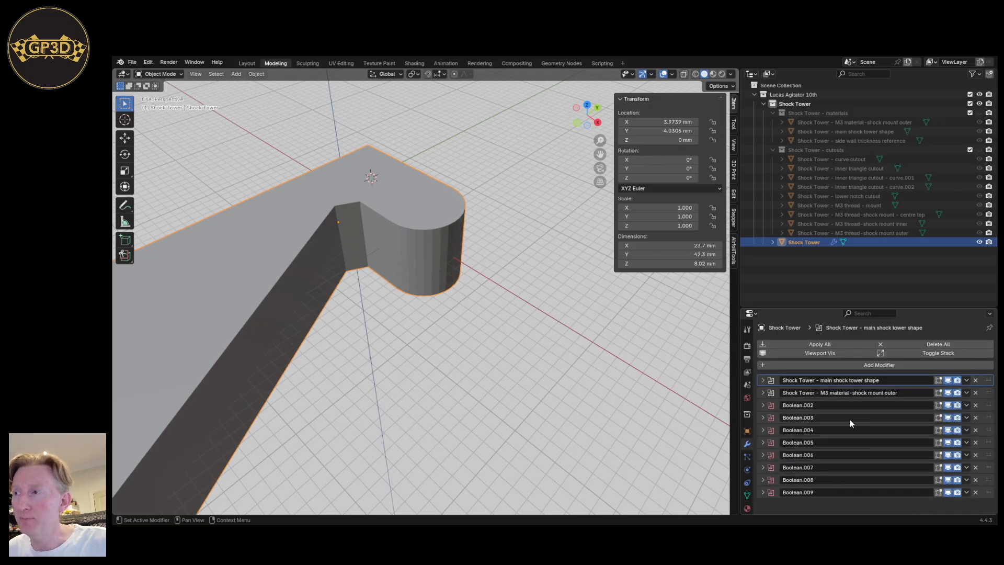
Enlarge the modifier properties area upwards and expand the settings of Boolean.002.
drag(873, 308, 874, 249)
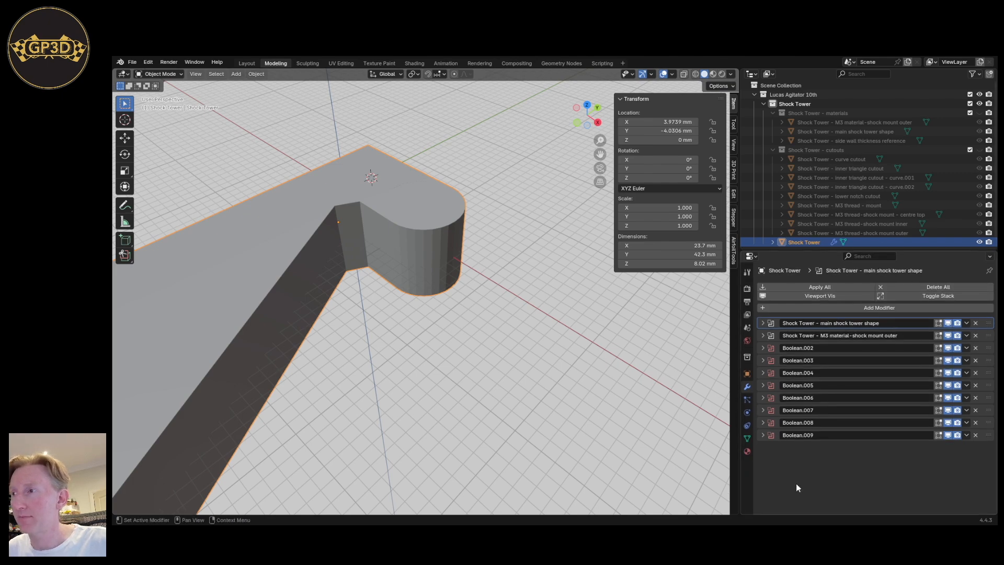
click(762, 347)
click(762, 348)
click(762, 349)
click(762, 348)
click(762, 348)
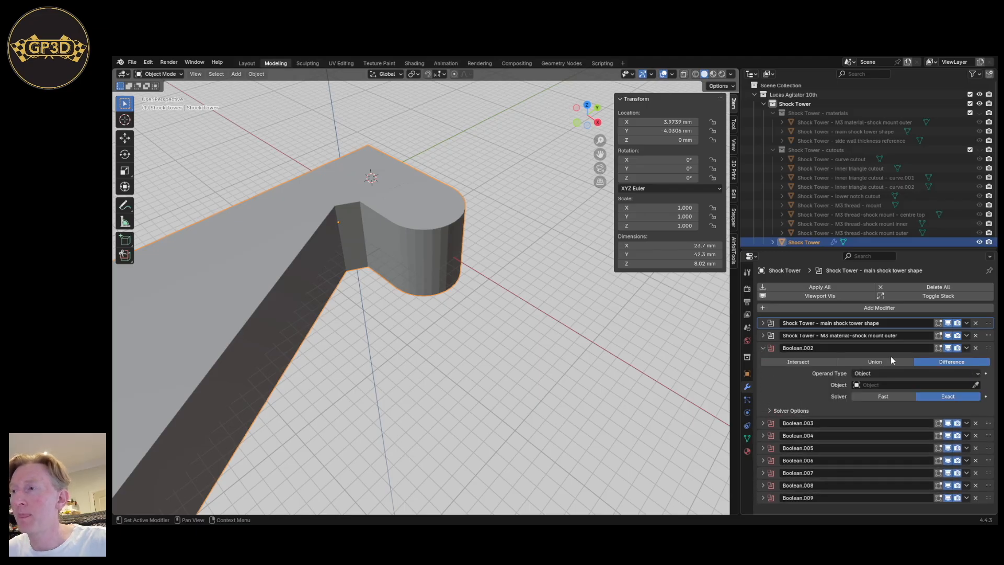
scroll(528, 366, down, 3)
middle_drag(485, 365, 554, 369)
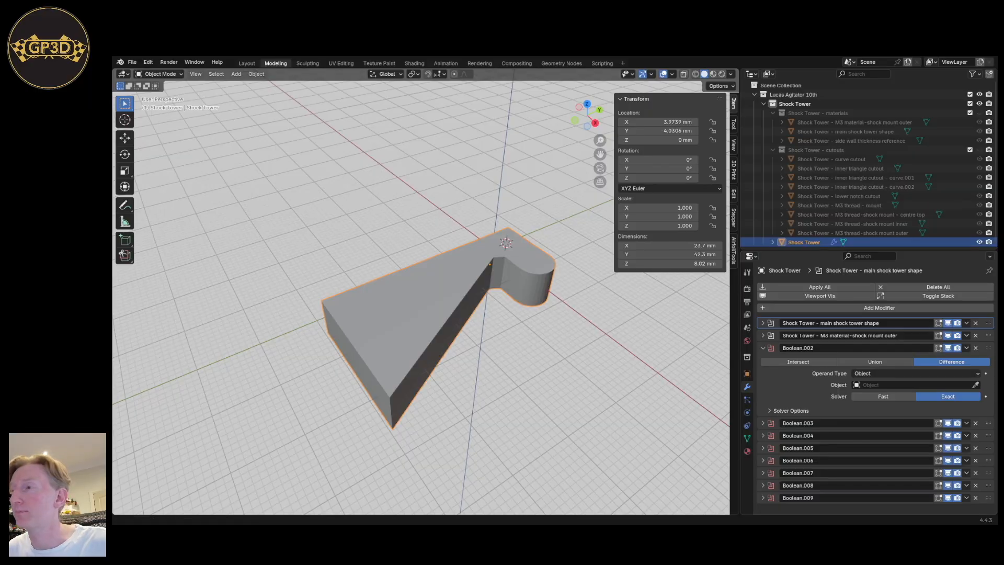
click(976, 386)
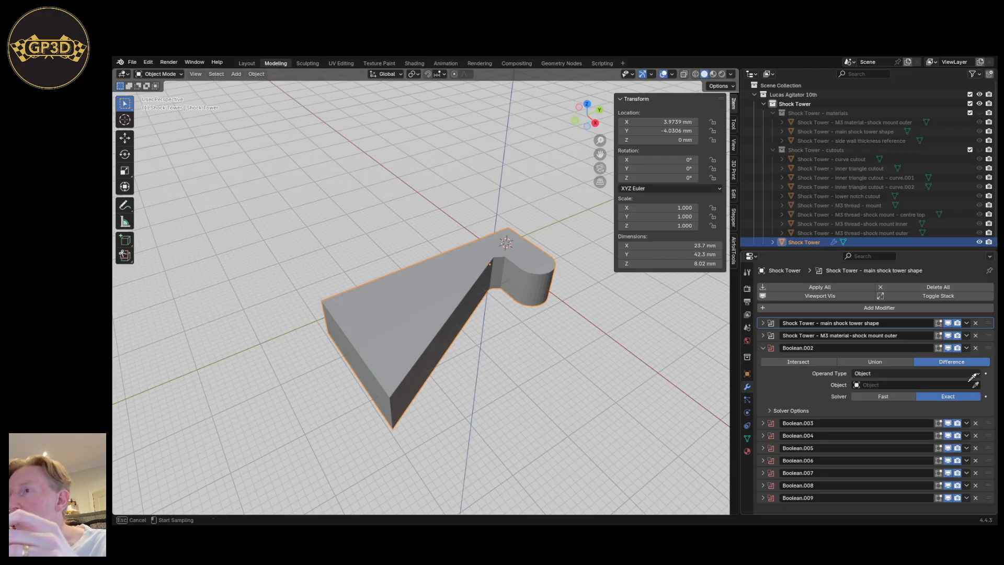
key(Escape)
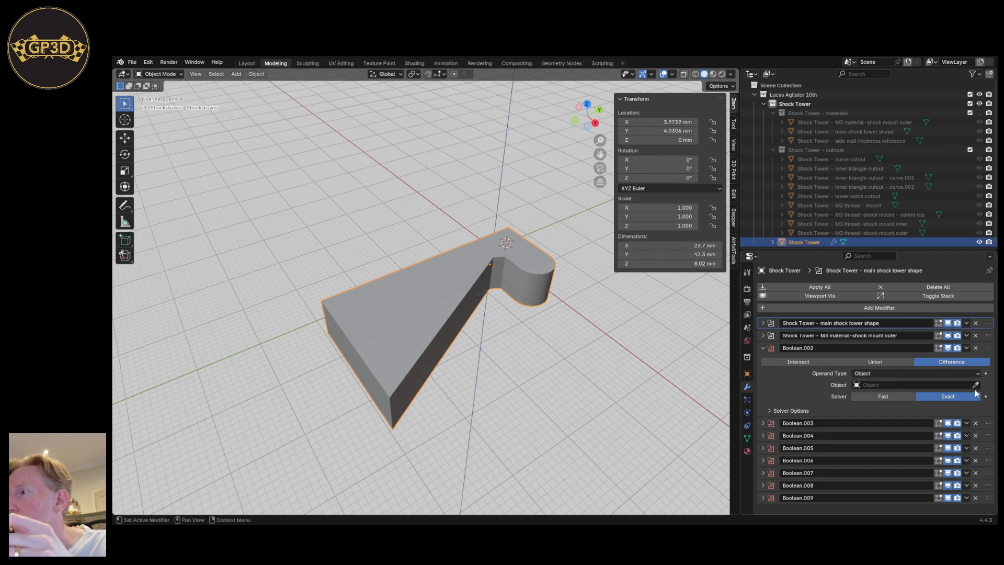
Show the Shock Tower cutouts collection and assign the outer shock mount's M3 thread cylinder as the operand object of Boolean.002.
click(979, 150)
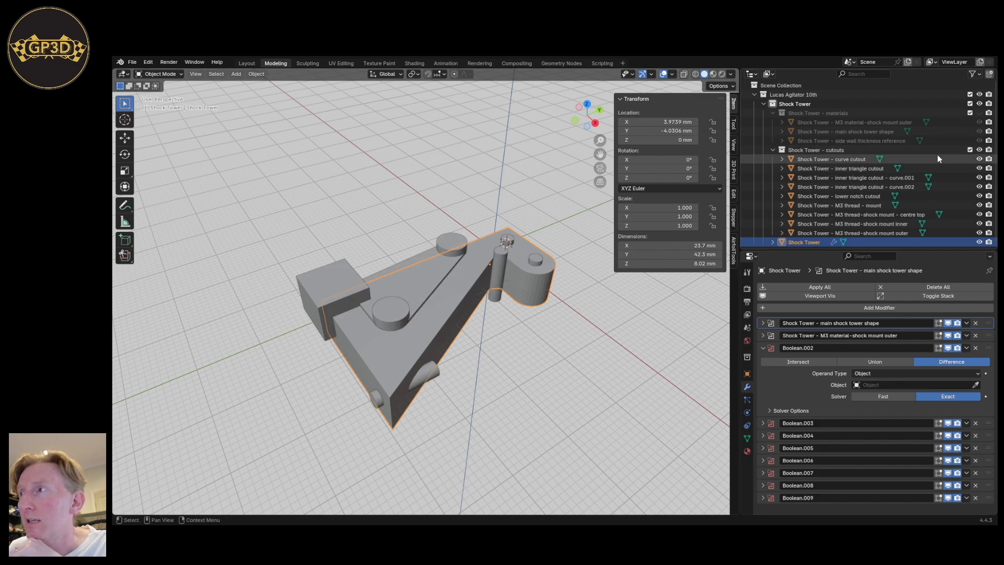
click(979, 150)
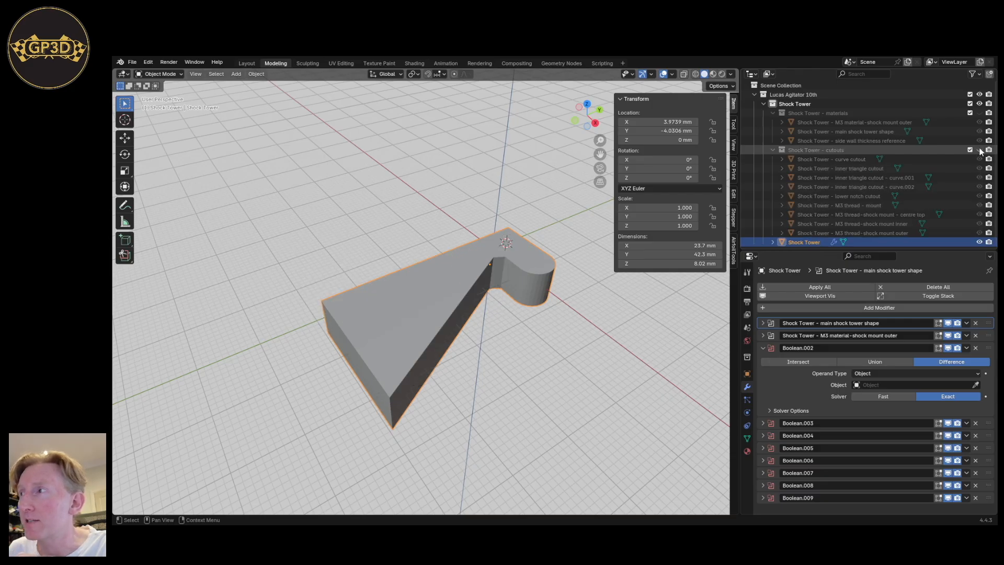
click(979, 150)
click(979, 150)
click(979, 150)
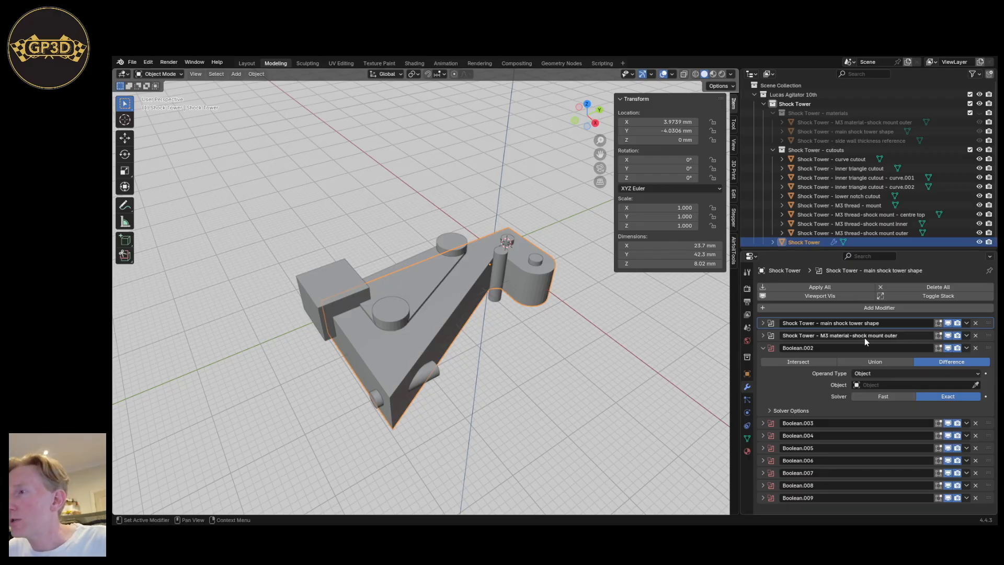
click(975, 385)
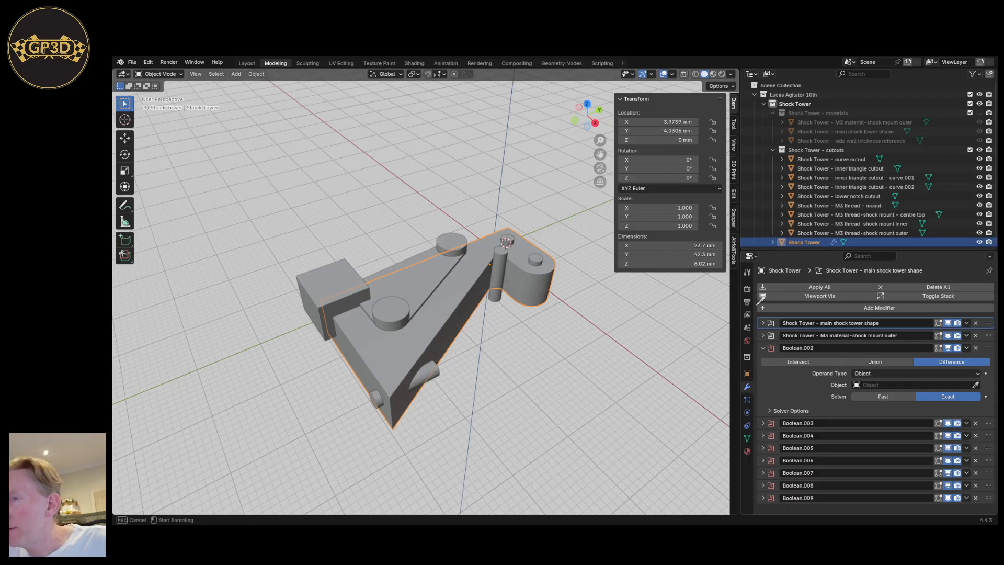
click(538, 253)
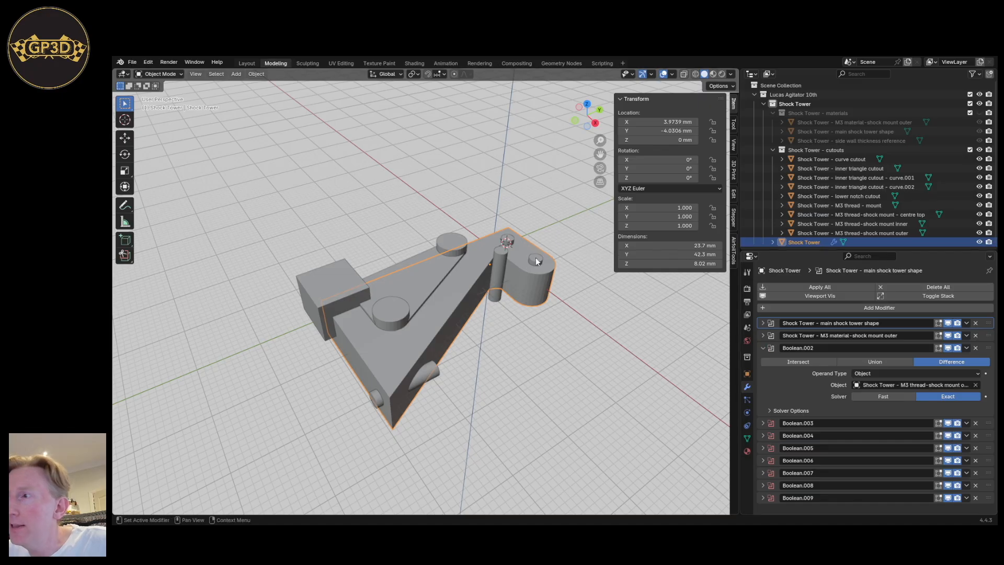
Copy the operand object's name, rename Boolean.002 "Shock Tower - M3 thread-shock mount outer" with it, and set its solver to Fast.
click(899, 385)
key(ctrl+c)
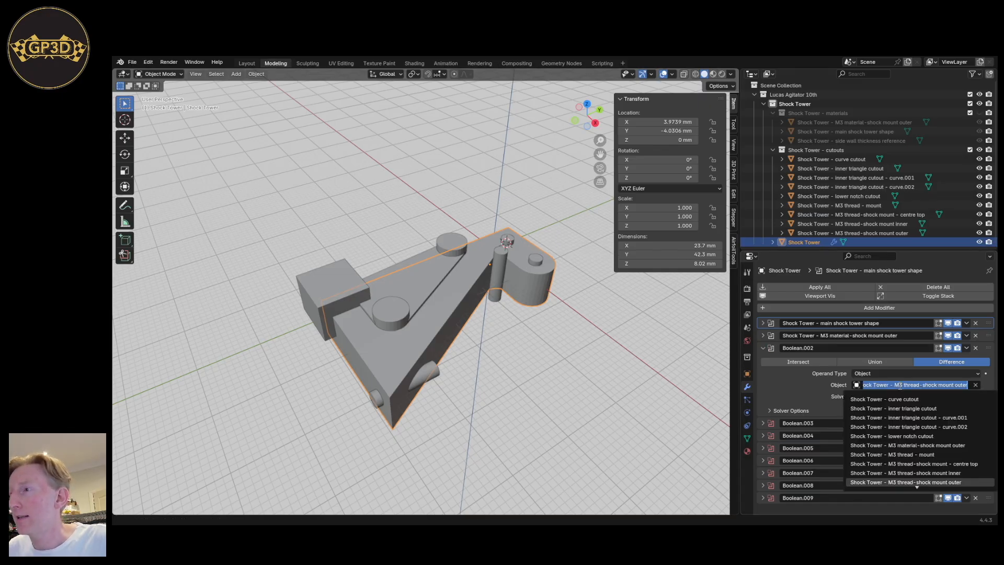
double_click(794, 347)
key(ctrl+v)
key(Return)
click(875, 397)
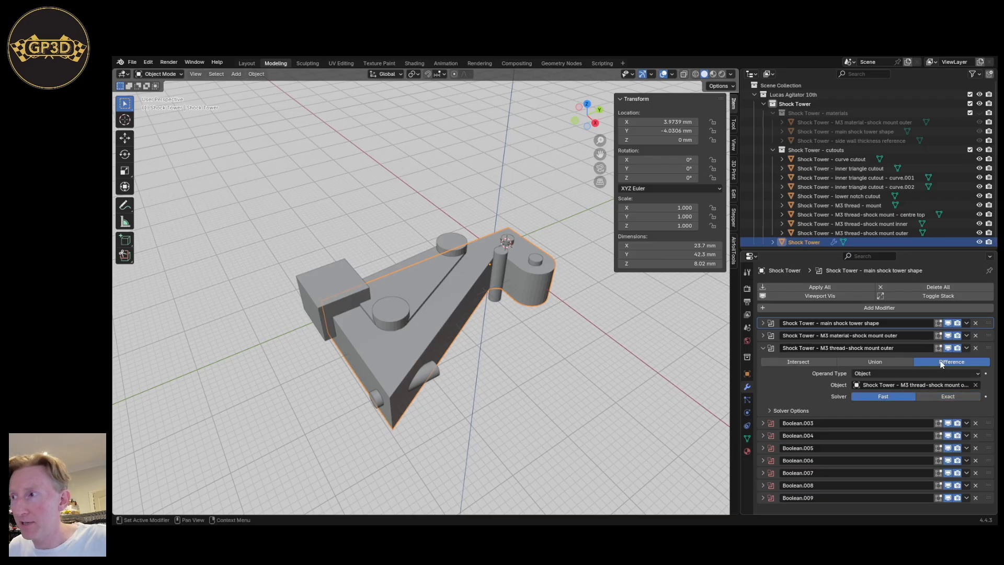
Hide the cutouts collection and examine the hole through the outer shock mount from several angles.
click(980, 150)
scroll(557, 316, up, 4)
middle_drag(538, 346, 542, 403)
shift+middle_drag(534, 275, 499, 307)
scroll(507, 343, up, 4)
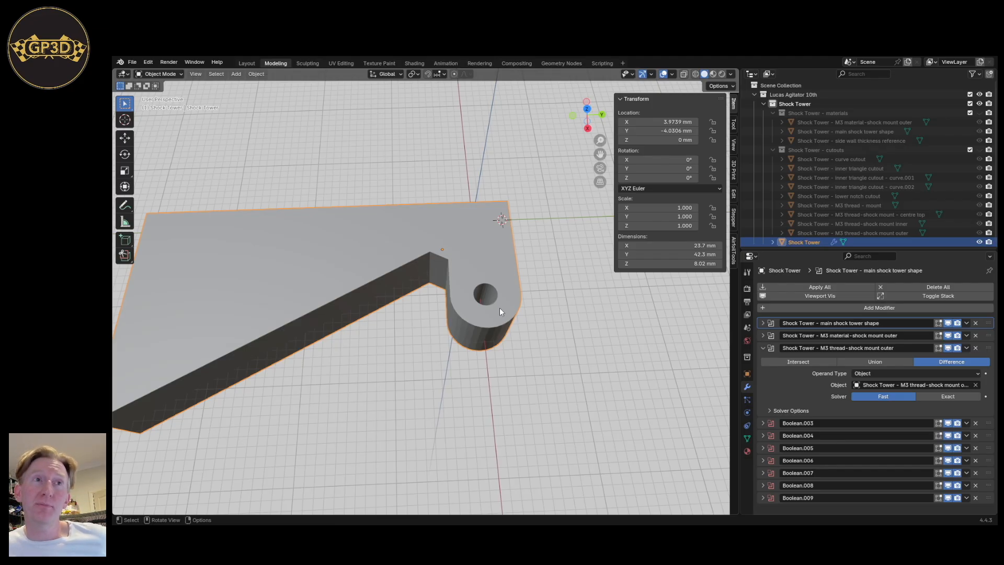
middle_drag(534, 419, 486, 372)
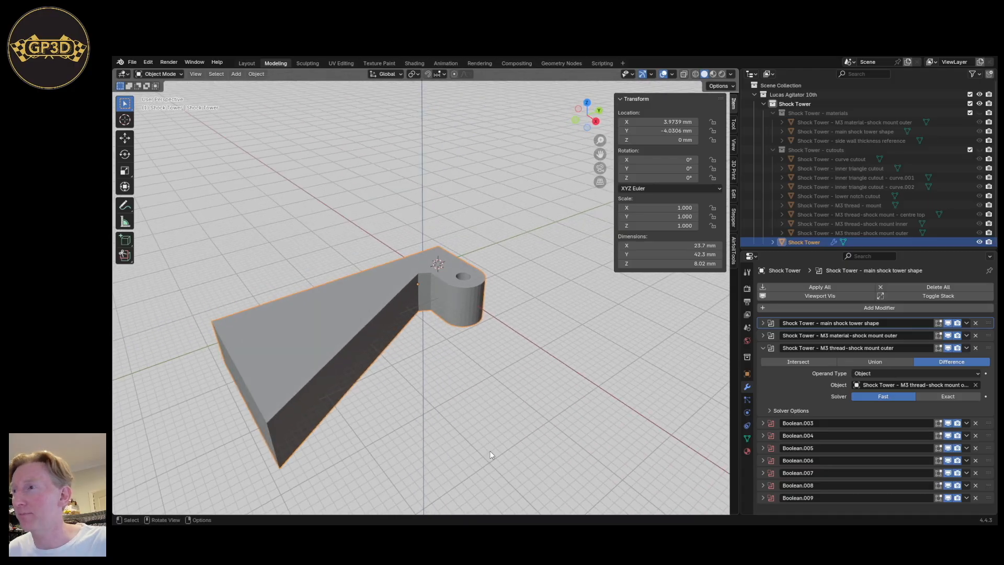
middle_drag(460, 408, 460, 416)
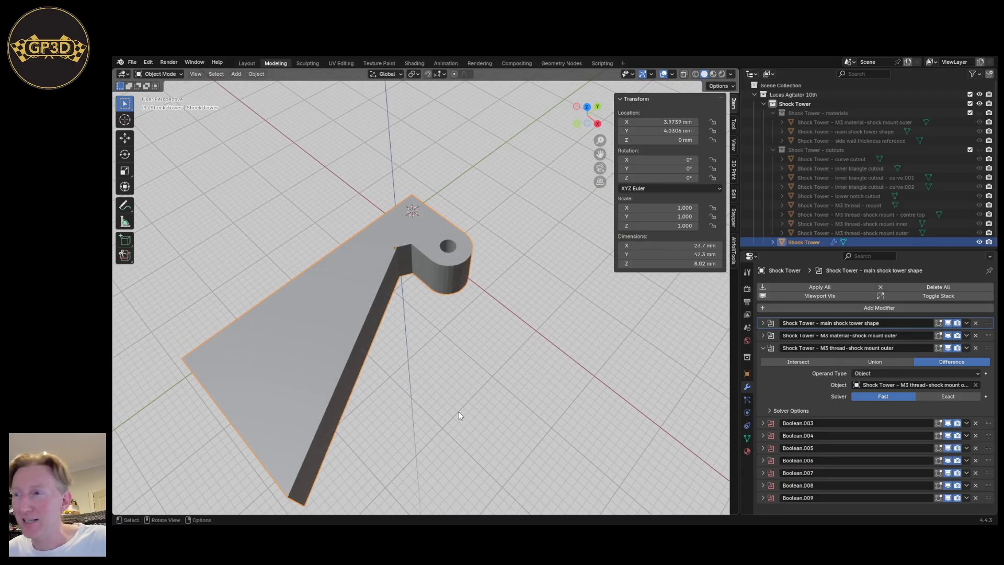
middle_drag(445, 411, 435, 376)
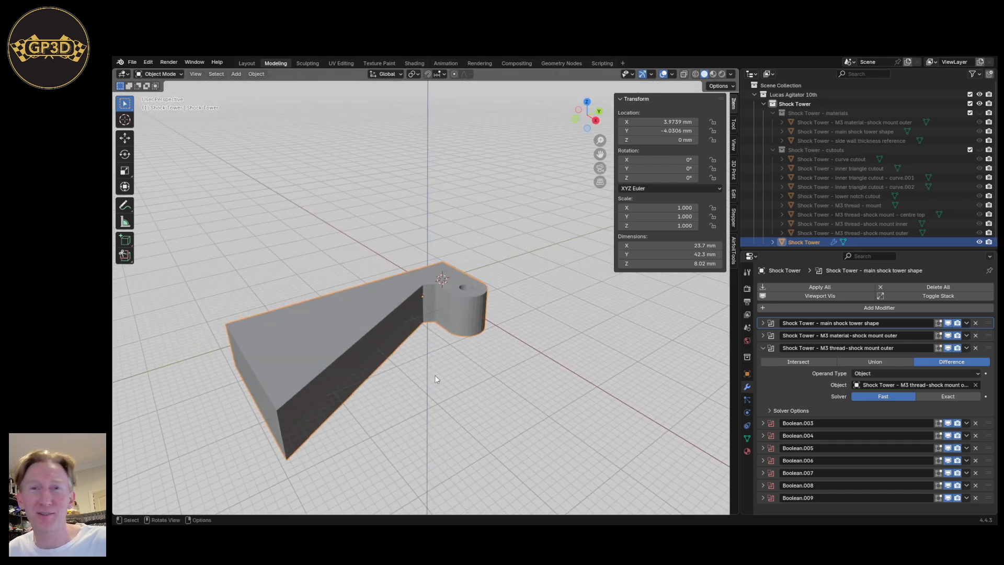
middle_drag(438, 382, 484, 379)
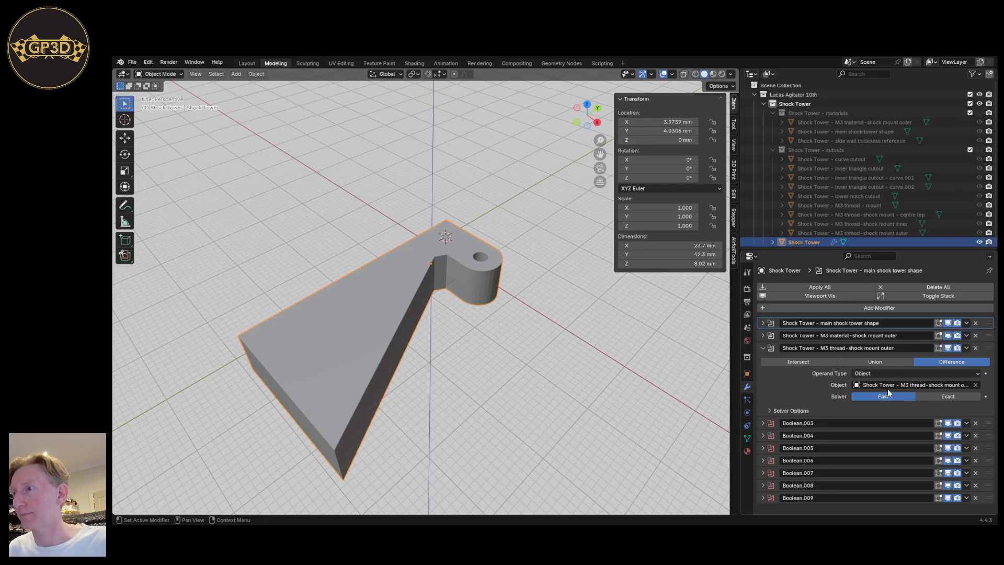
Collapse the M3 thread-shock mount outer modifier, show the cutouts collection and select the outer shock mount's thread cylinder.
click(763, 348)
click(979, 150)
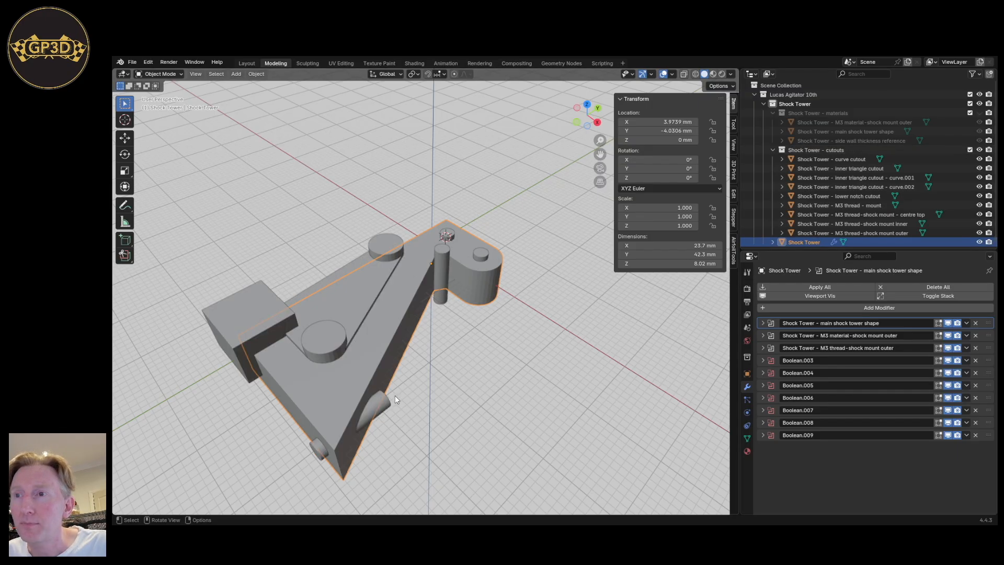
middle_drag(483, 252, 455, 233)
click(467, 242)
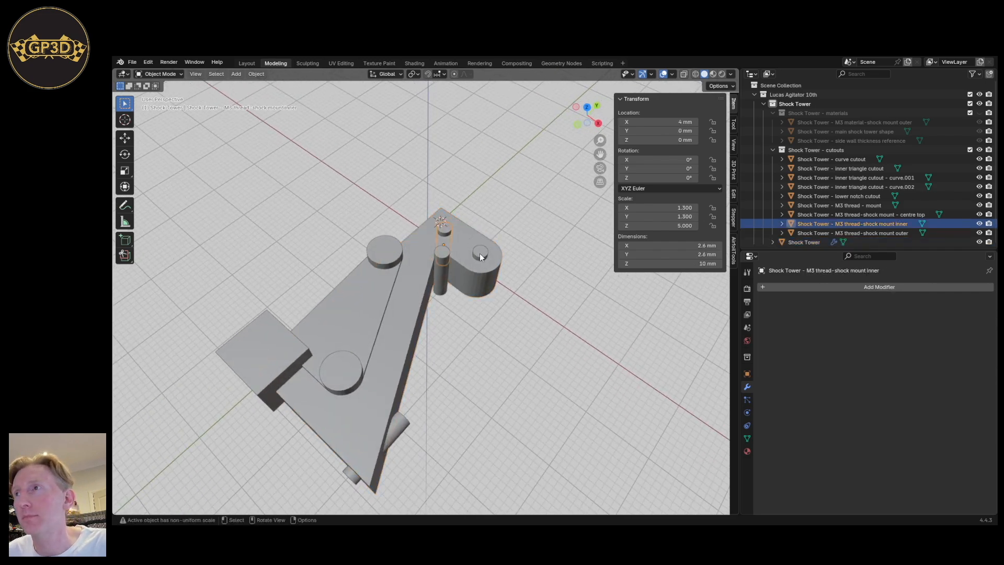
click(479, 252)
middle_drag(479, 252, 497, 291)
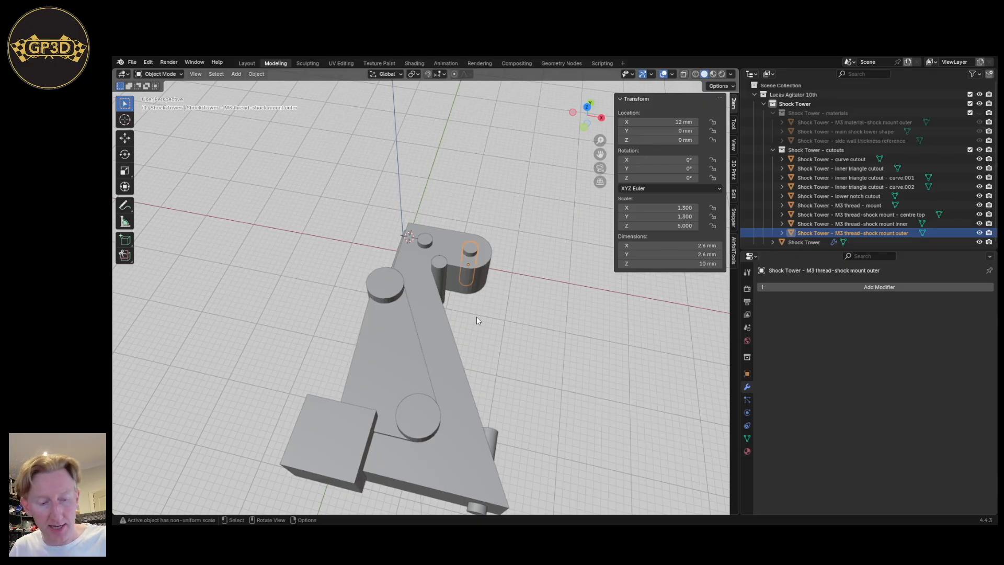
middle_drag(455, 337, 421, 333)
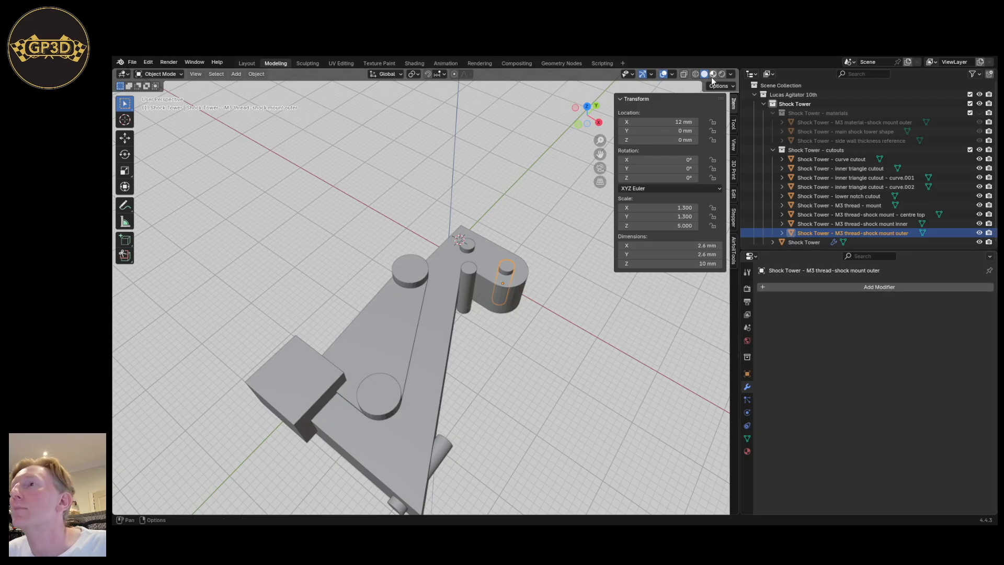
Show the Shock Tower materials collection and switch the viewport to wireframe shading around the outer shock mount.
click(979, 113)
scroll(488, 403, up, 4)
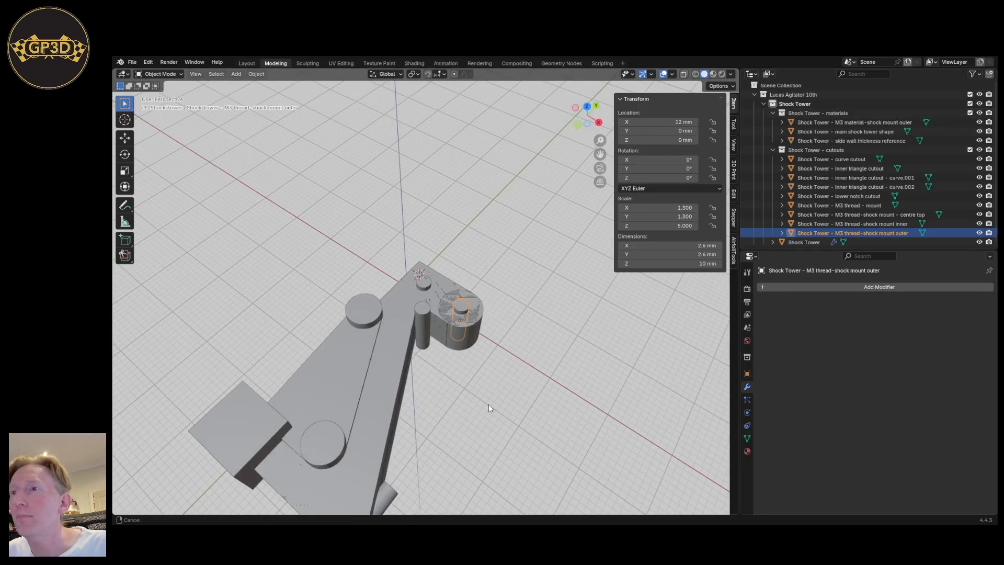
key(KP_7)
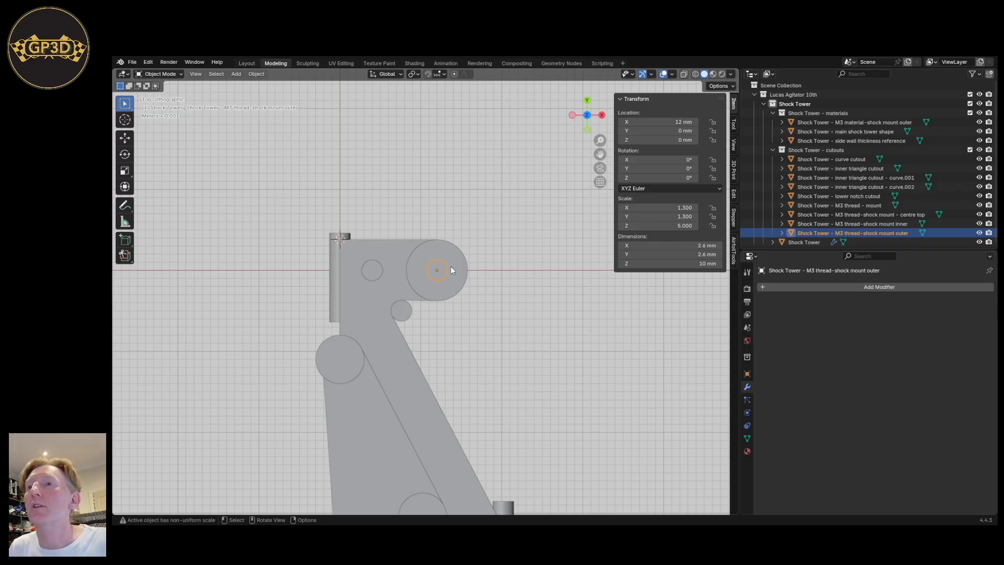
middle_drag(483, 306, 443, 240)
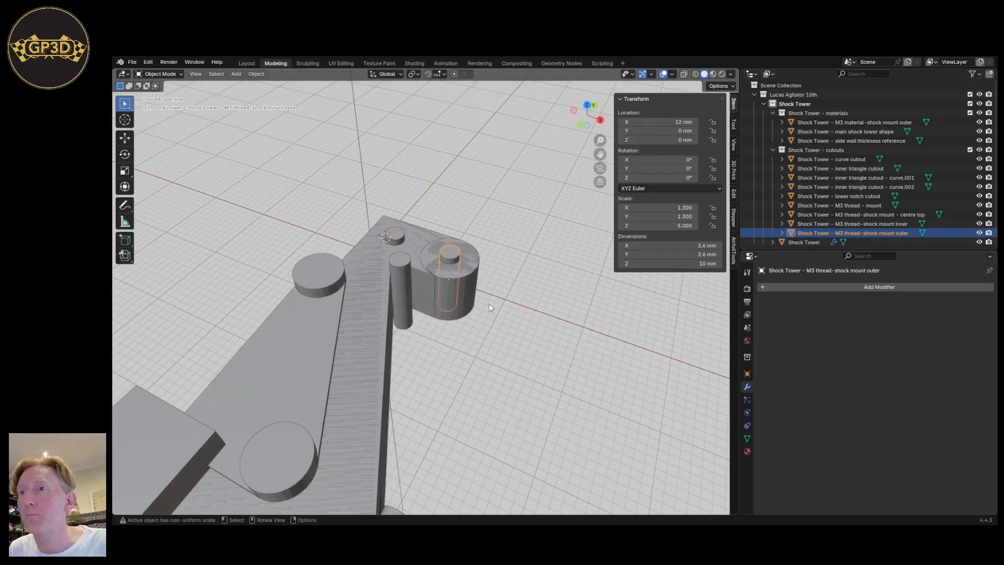
click(695, 74)
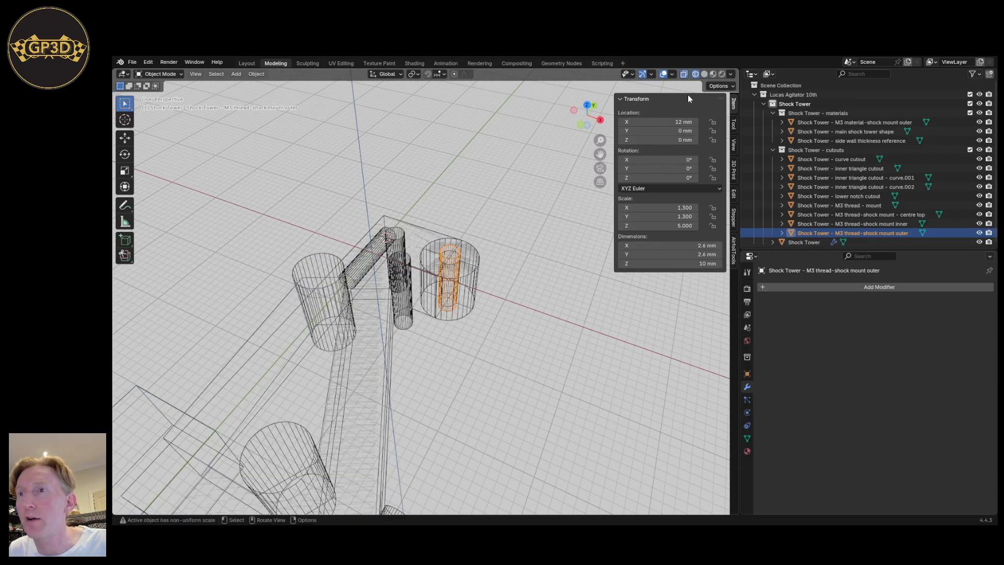
Try to select only the outer shock mount's material and thread cylinders together in the viewport.
shift+click(474, 276)
shift+click(474, 275)
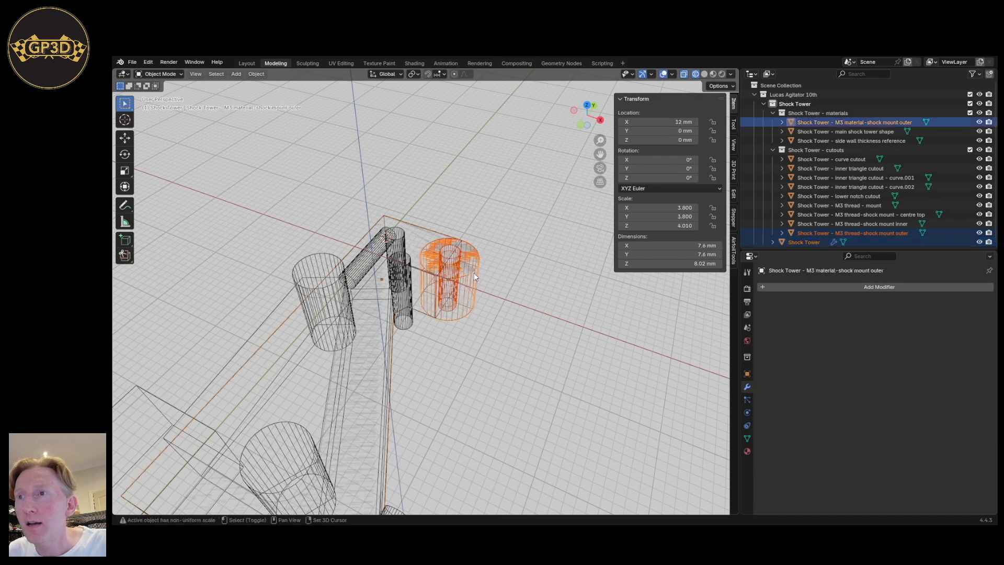
drag(331, 222, 362, 263)
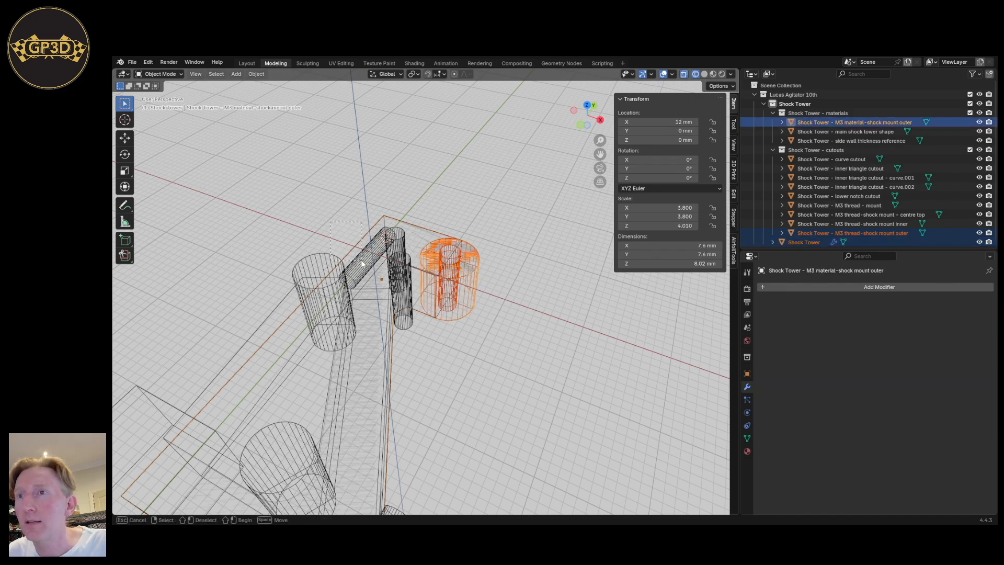
drag(362, 263, 362, 273)
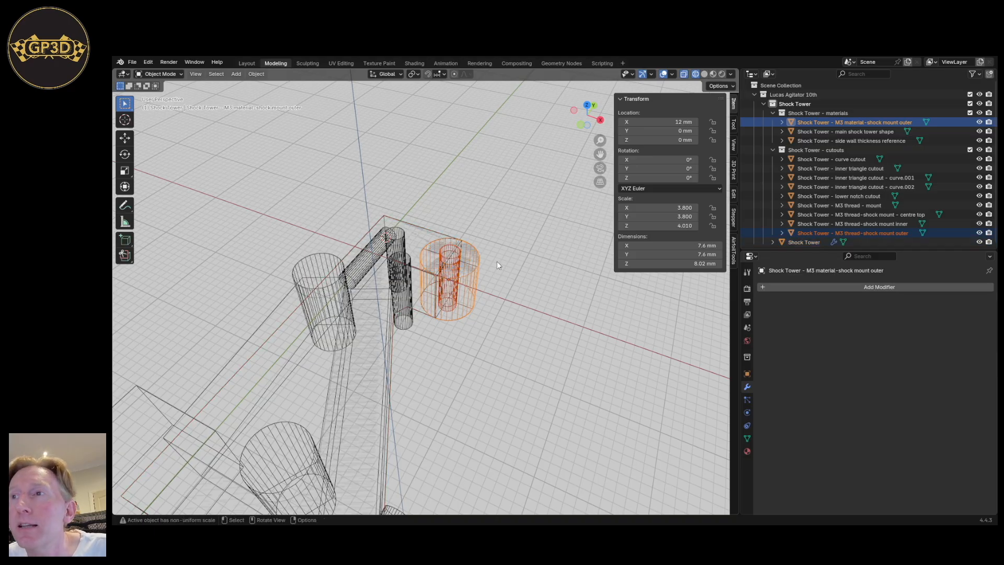
click(489, 289)
drag(531, 230, 519, 240)
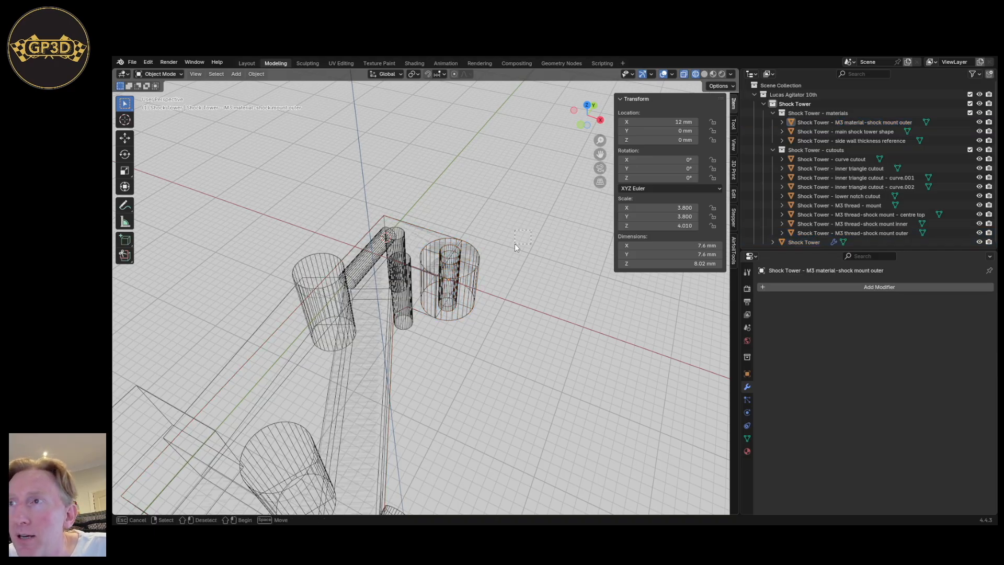
drag(475, 278, 452, 284)
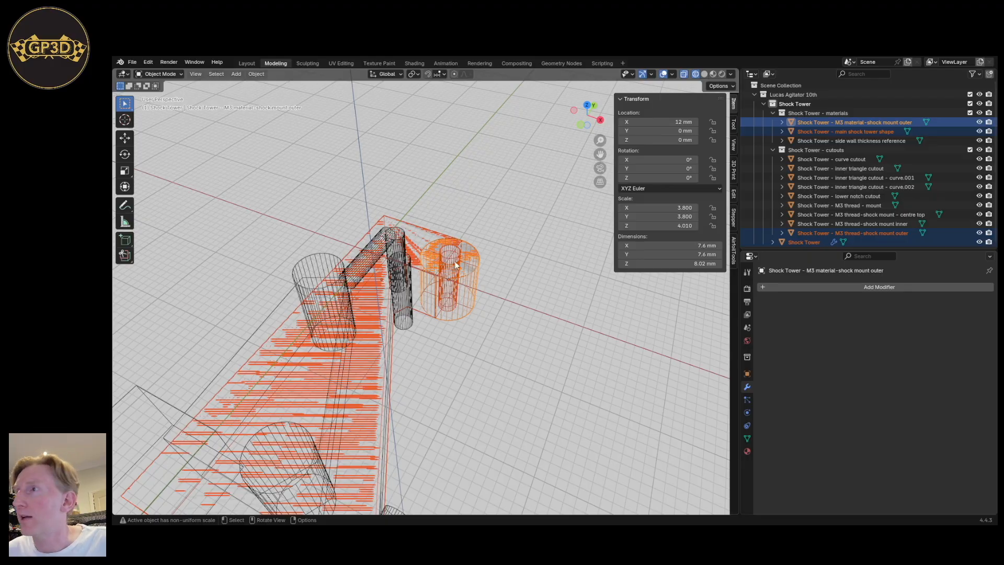
scroll(847, 209, down, 1)
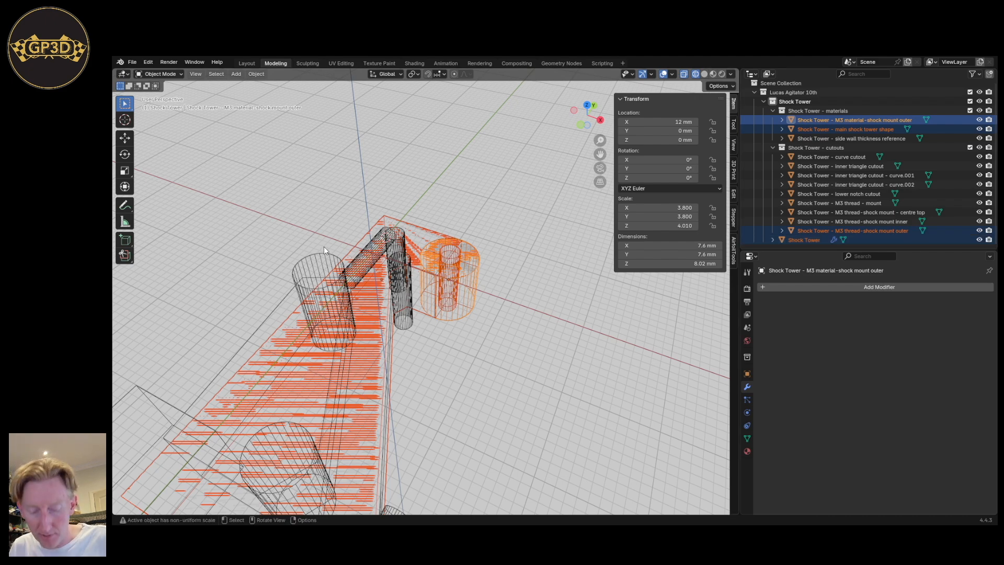
drag(291, 204, 409, 370)
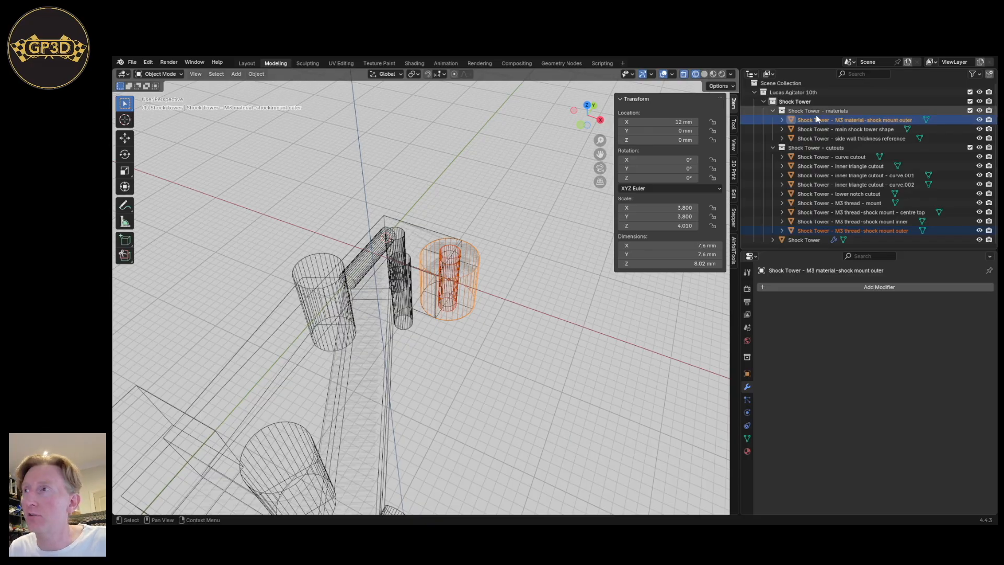
Select the outer shock mount's material and thread cylinders, move both -4 mm along X in top view, and reselect the Shock Tower.
click(798, 120)
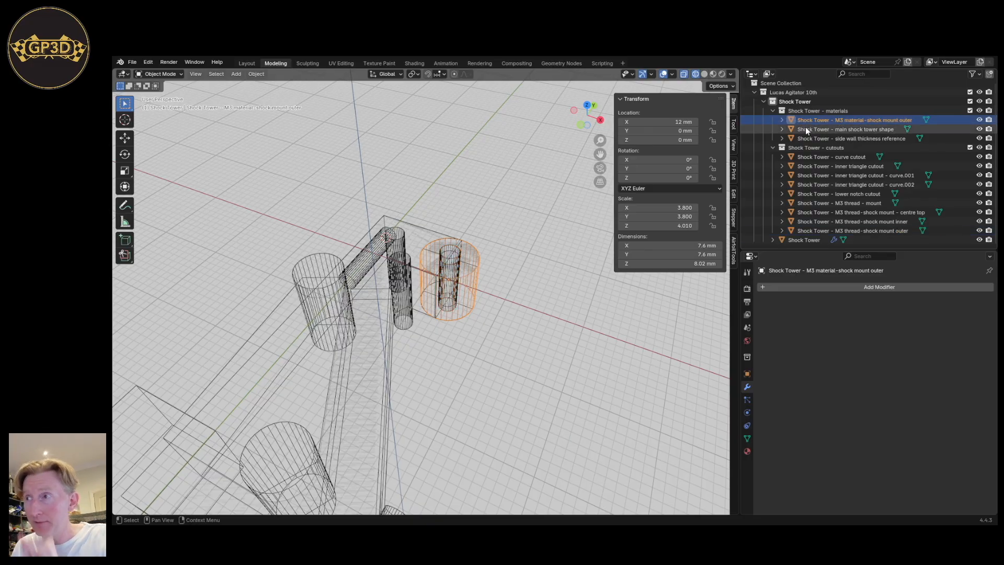
ctrl+click(809, 231)
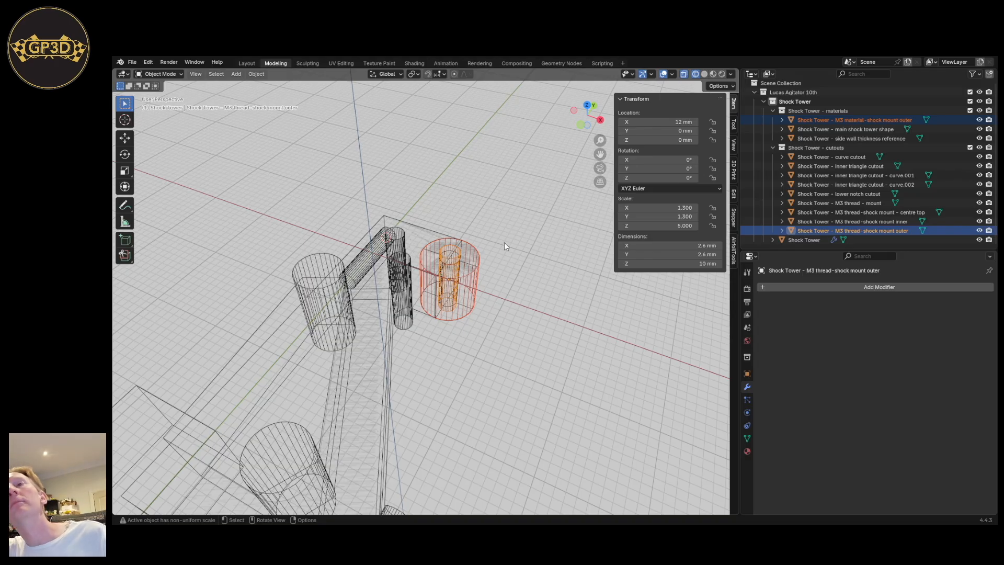
key(KP_7)
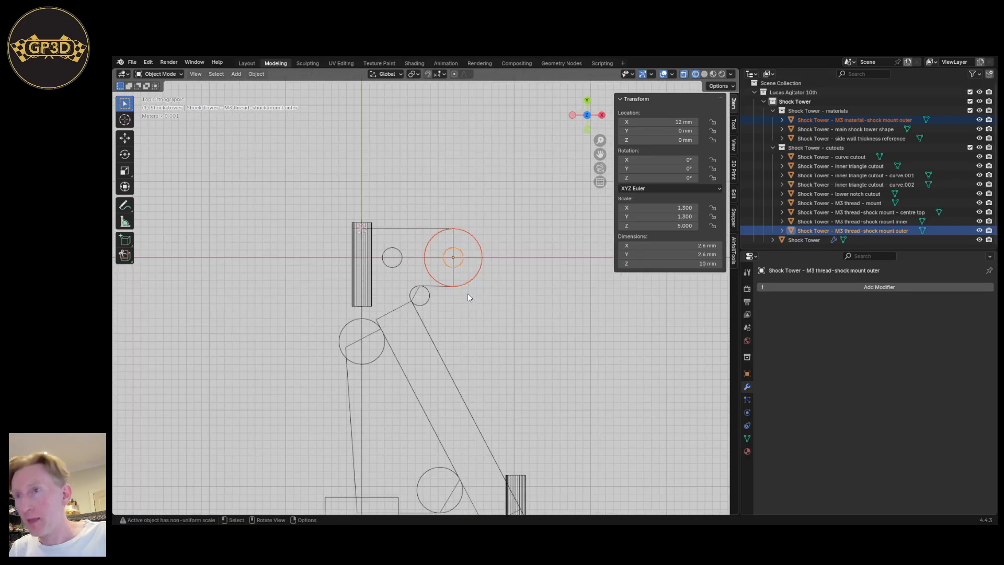
scroll(549, 333, up, 3)
shift+middle_drag(460, 242, 553, 363)
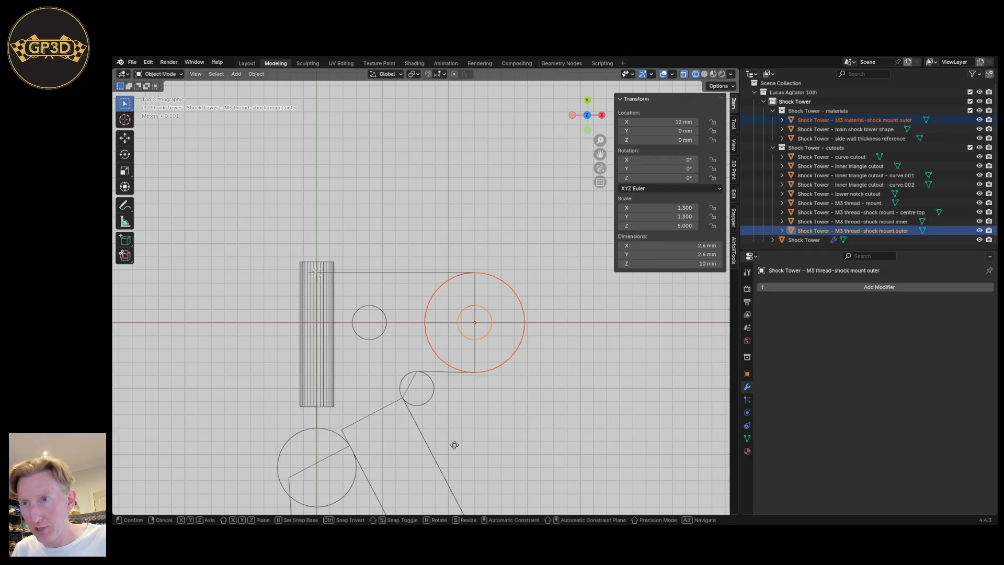
key(g)
key(x)
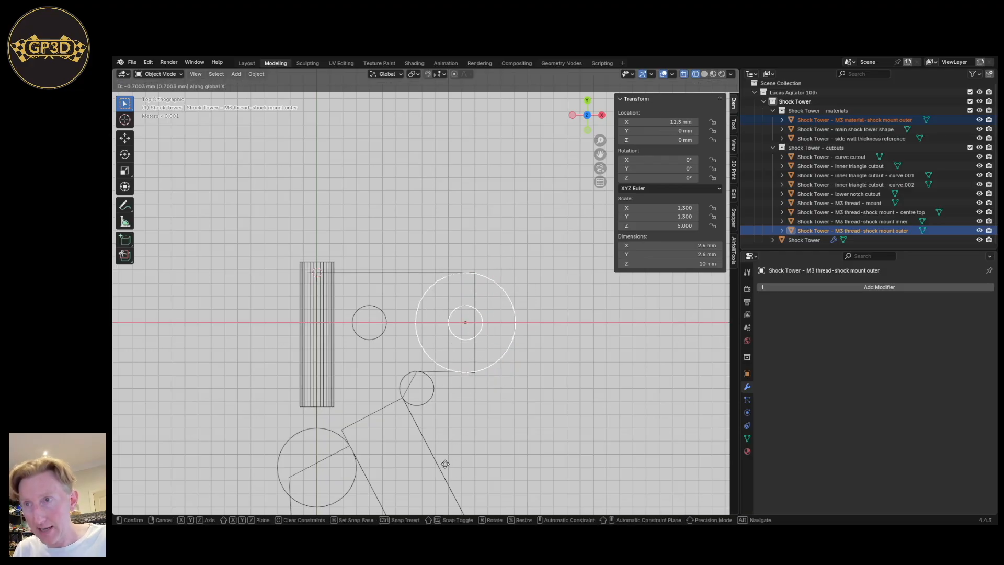
text(4)
text(-)
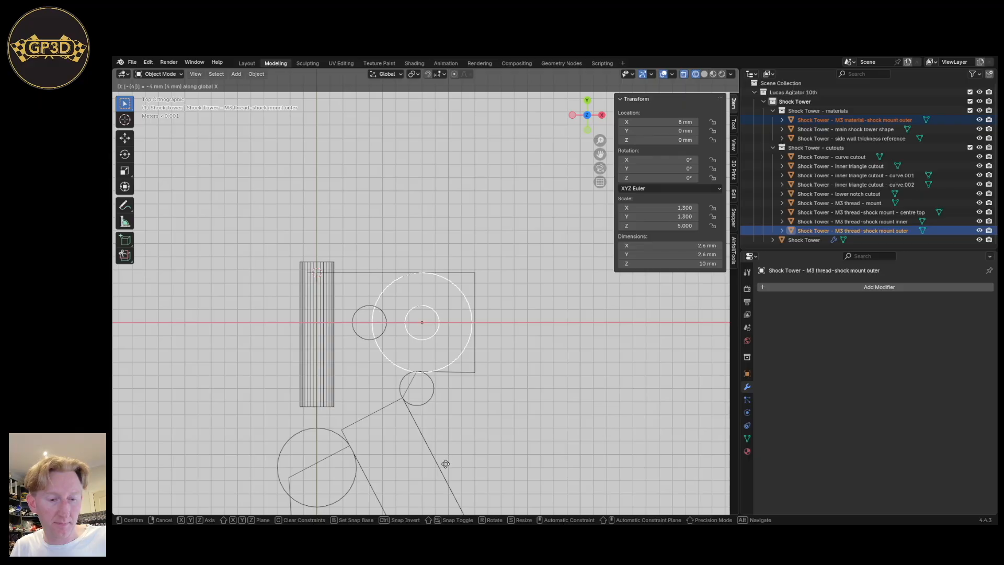
key(Return)
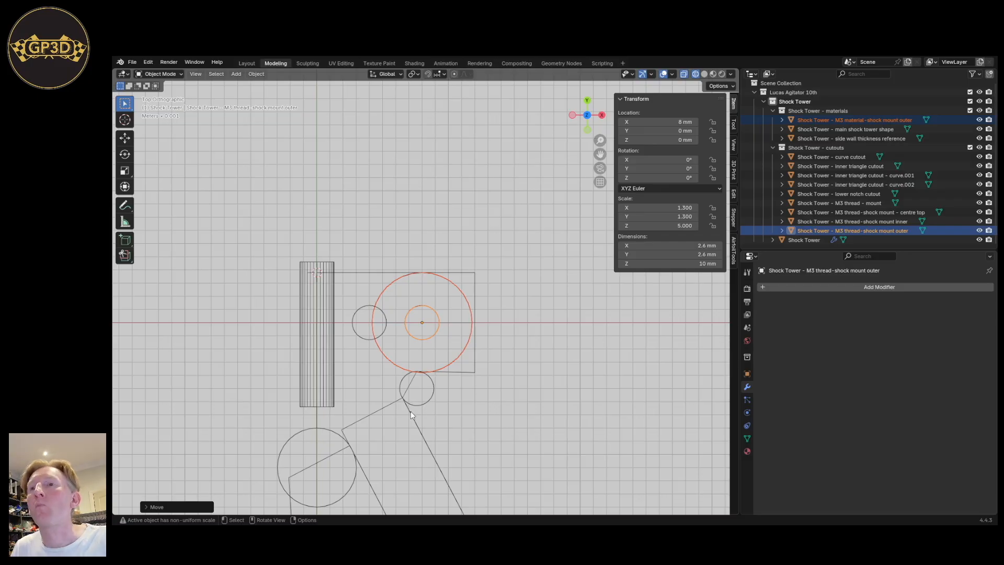
scroll(410, 411, up, 1)
click(469, 362)
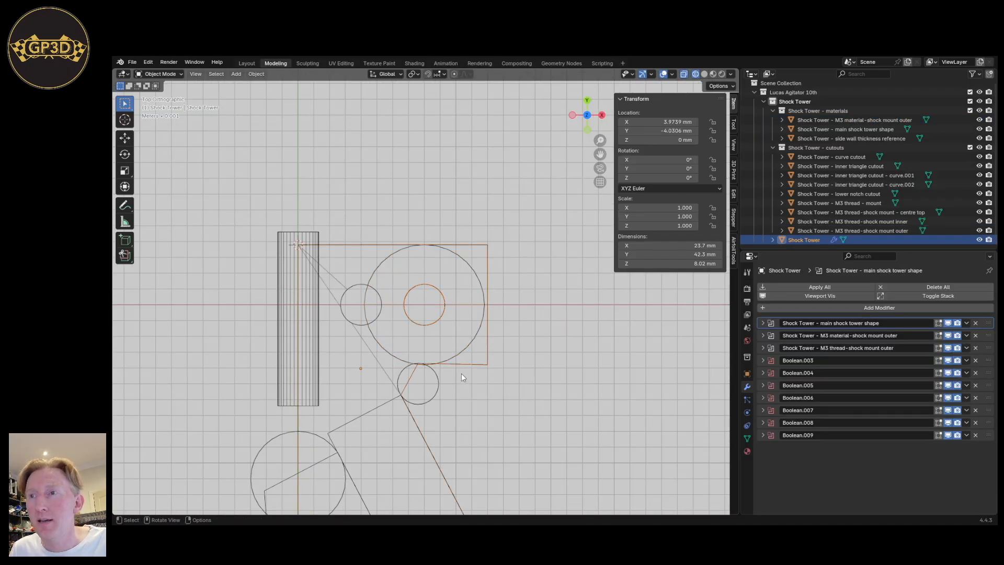
Select the Shock Tower's main shock tower shape in the materials collection and open its mesh for editing.
scroll(461, 373, down, 6)
scroll(432, 446, up, 2)
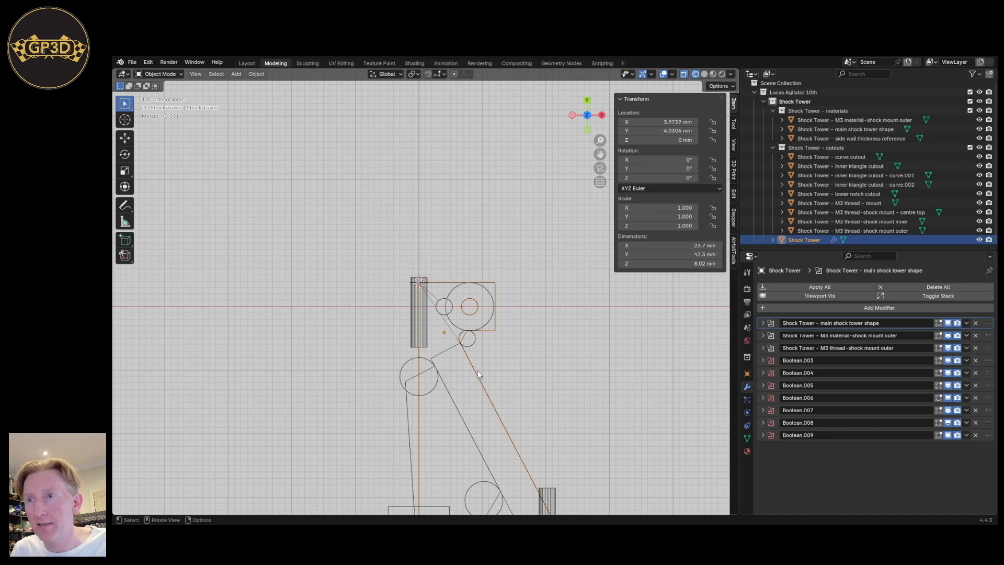
scroll(532, 302, up, 2)
key(Tab)
key(Tab)
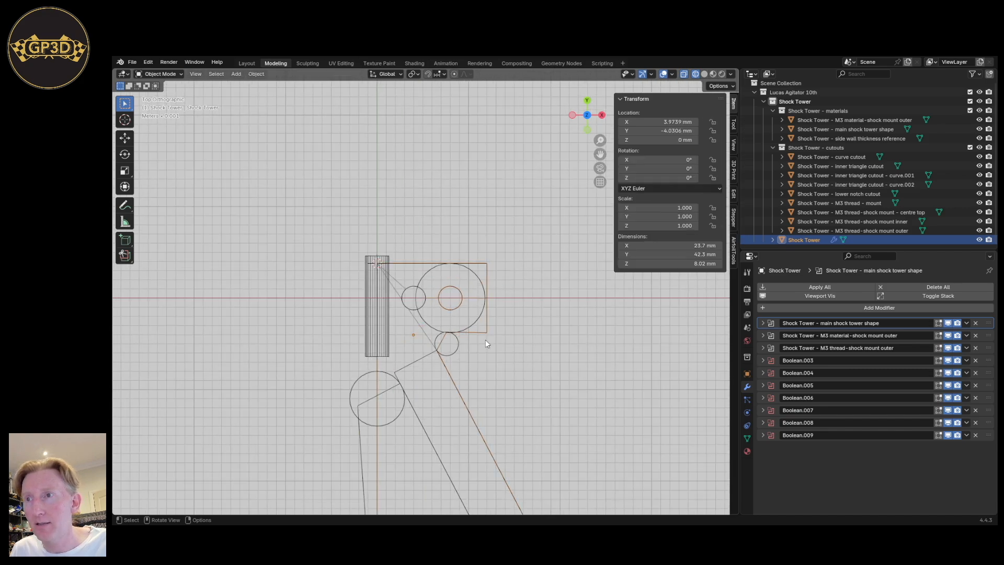
click(859, 120)
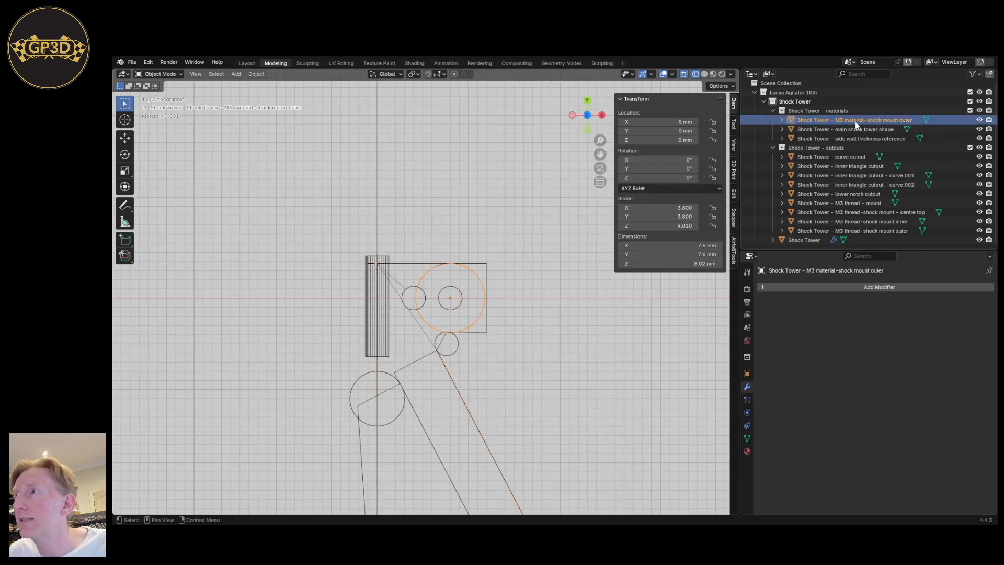
click(858, 129)
key(Tab)
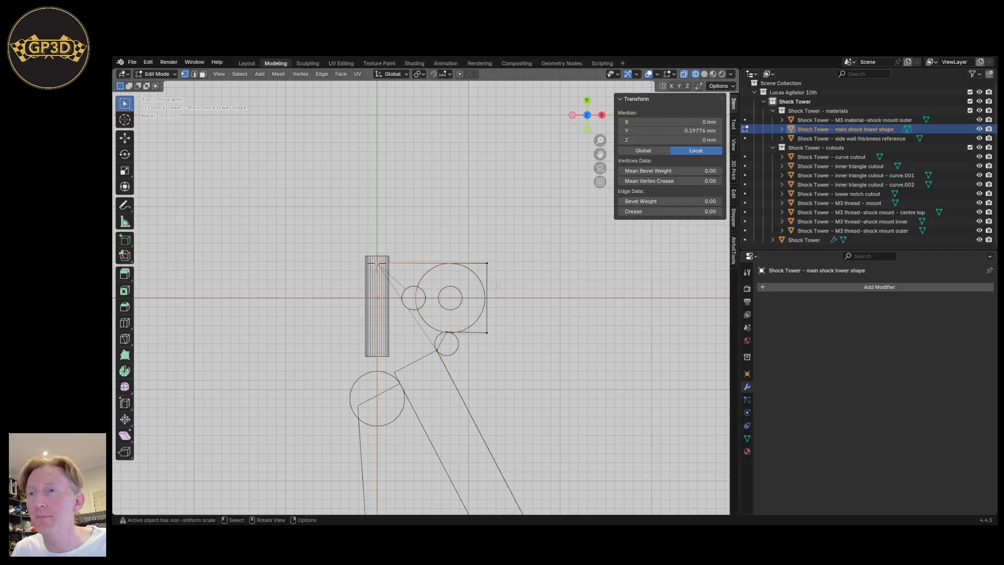
Move the main shape's outer corner vertices beside the outer shock mount -4 mm along X and finish editing the mesh.
scroll(489, 290, up, 2)
drag(474, 231, 510, 285)
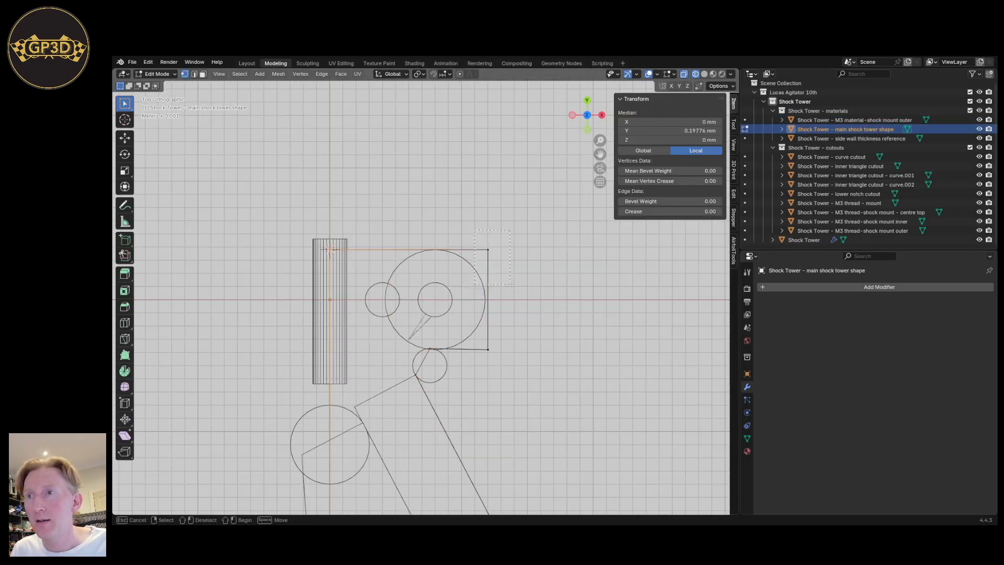
drag(548, 369, 553, 374)
key(g)
key(x)
key(4)
key(minus)
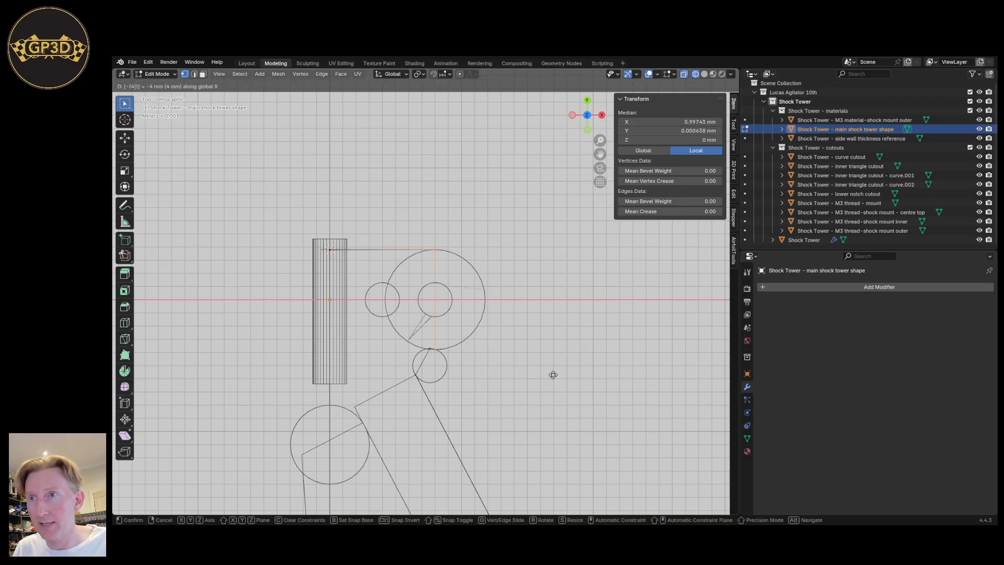
key(Return)
key(Tab)
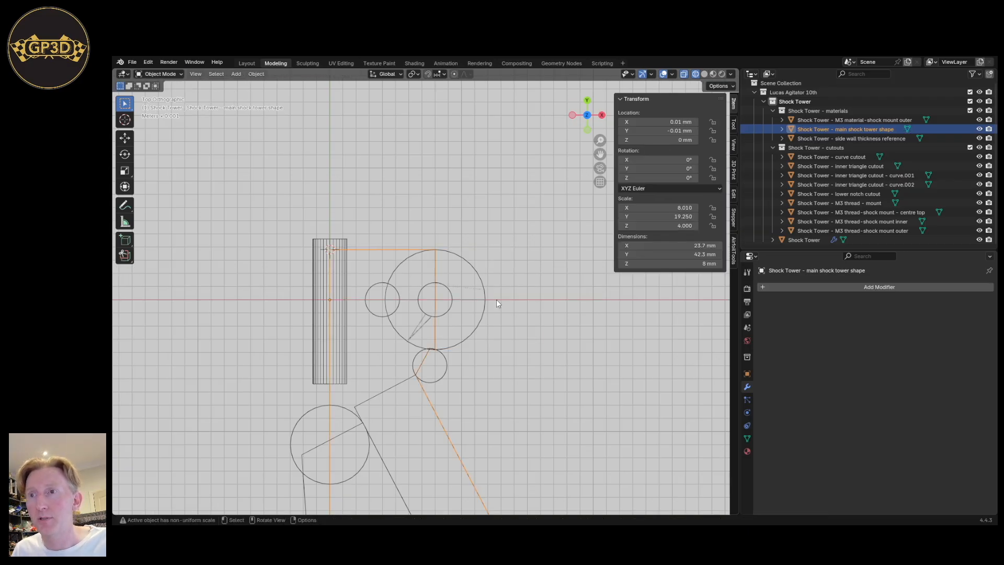
Select the curve cutout cylinder beneath the outer shock mount and shift it to Y -5.0814 mm, keeping its Z locked.
scroll(444, 425, up, 1)
scroll(444, 425, up, 3)
shift+middle_drag(422, 311, 444, 368)
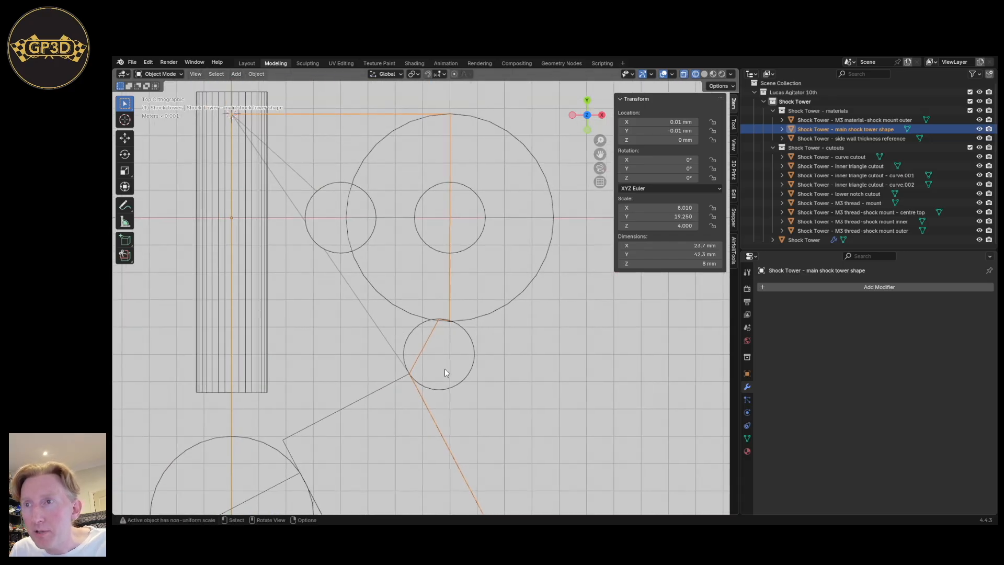
scroll(445, 368, up, 2)
scroll(432, 300, up, 3)
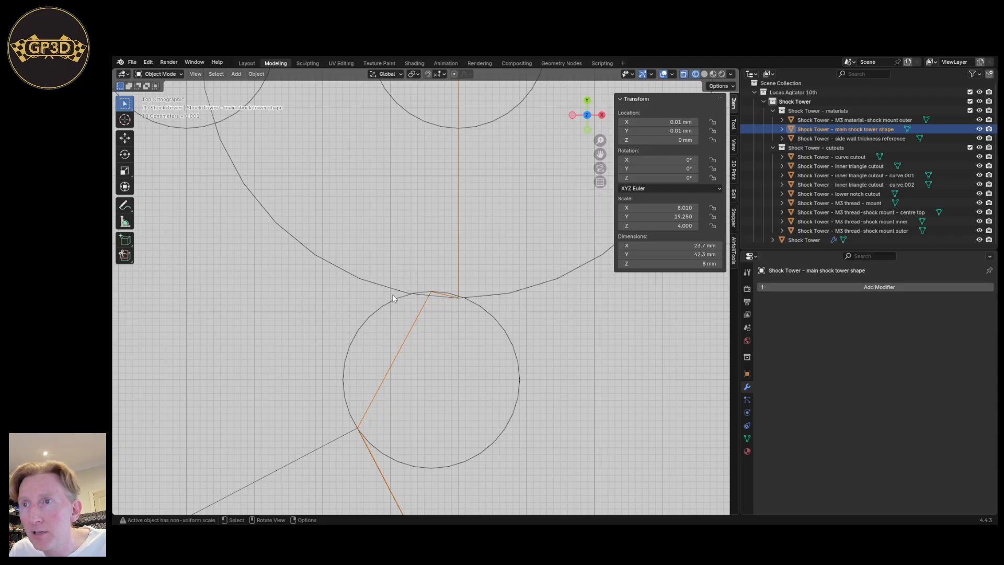
scroll(416, 434, down, 5)
shift+middle_drag(447, 443, 443, 343)
scroll(419, 334, up, 4)
click(443, 346)
scroll(543, 366, up, 3)
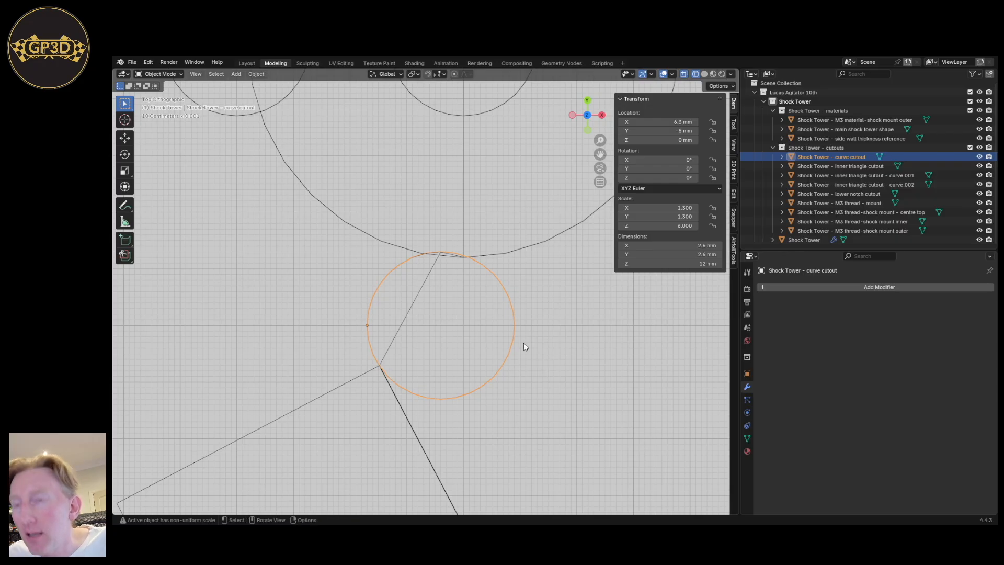
key(g)
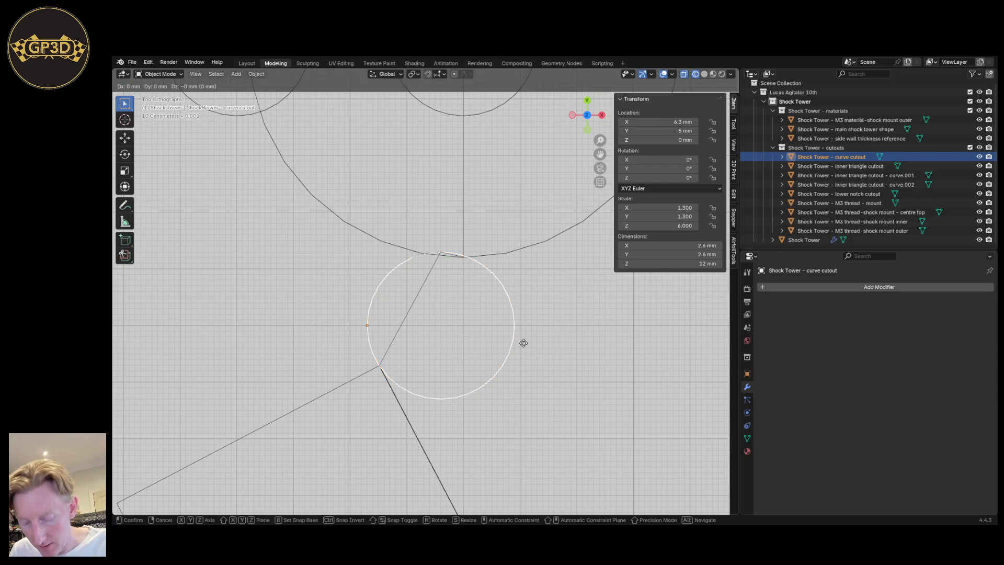
key(shift+z)
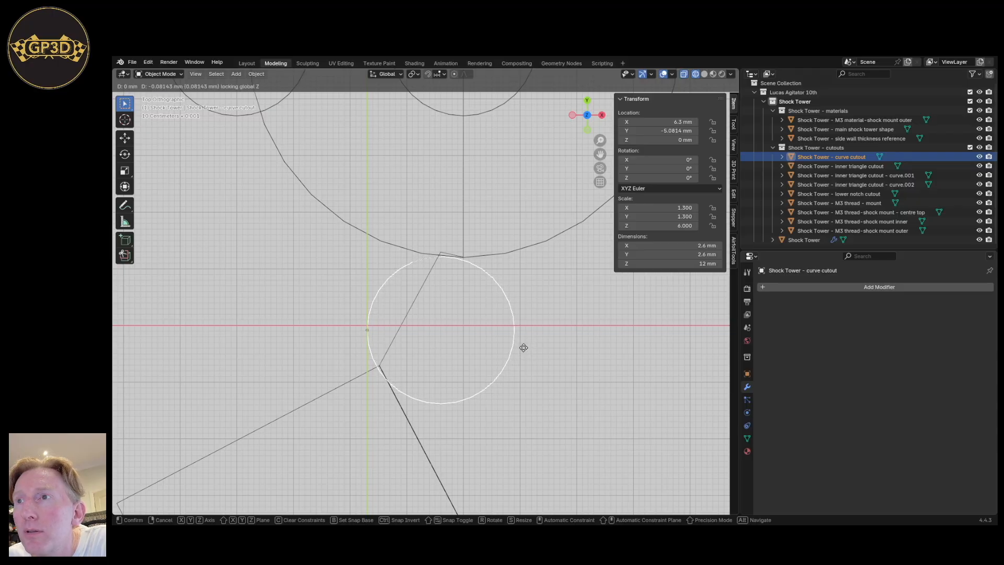
click(525, 346)
Try nudging the curve cutout slightly further away from the outer shock mount along Y and move it back.
scroll(433, 274, up, 4)
scroll(432, 273, up, 8)
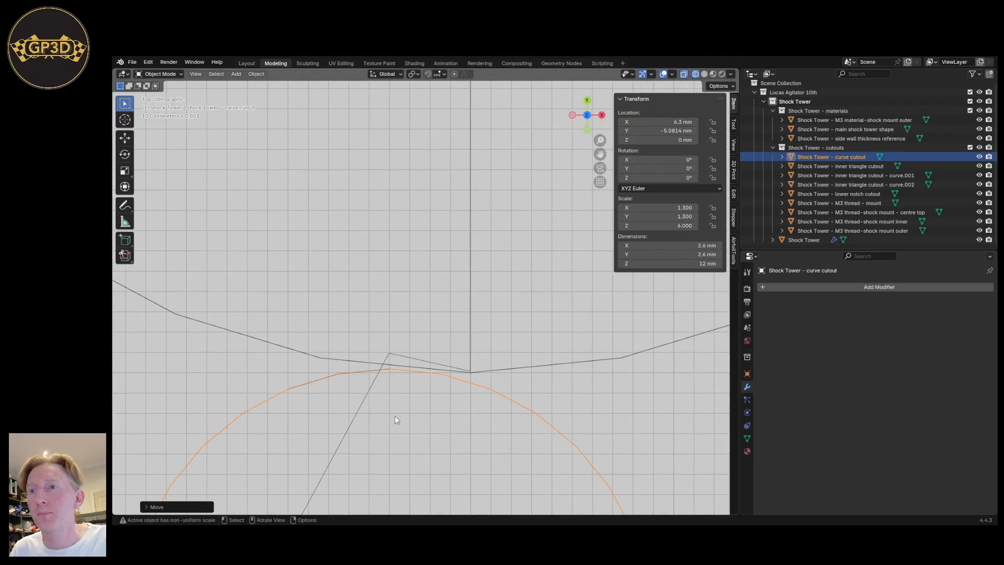
shift+middle_drag(407, 304, 420, 338)
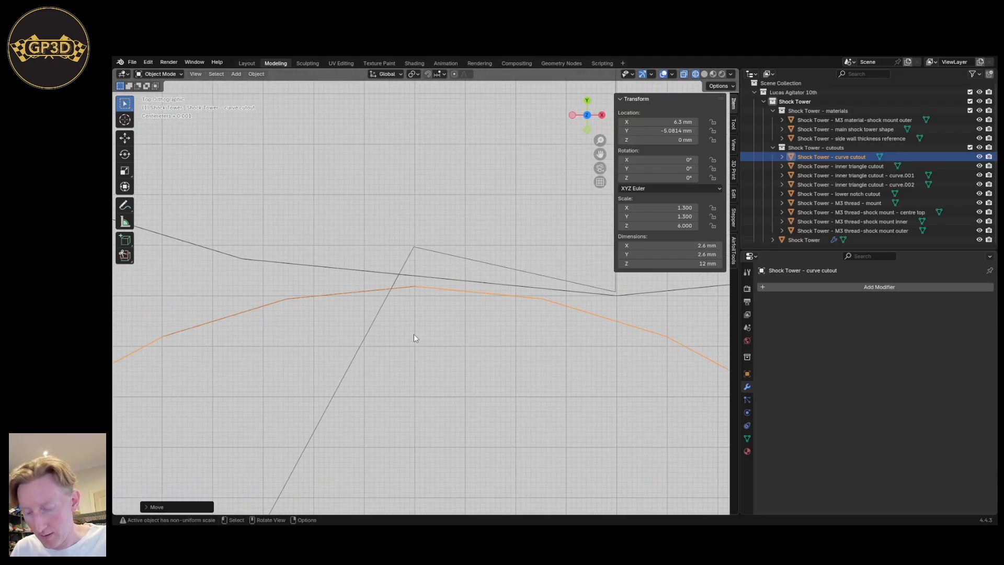
key(g)
key(y)
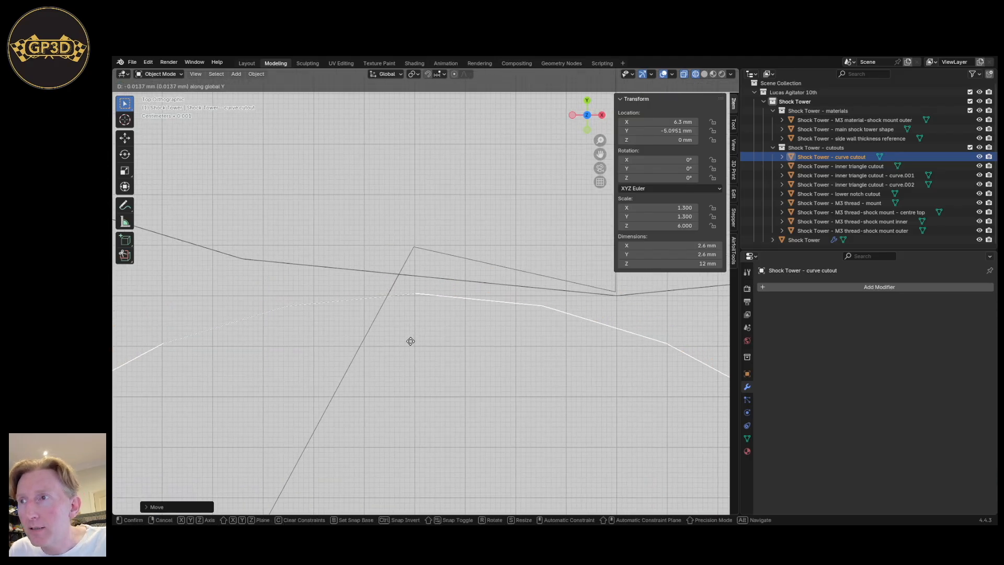
click(410, 338)
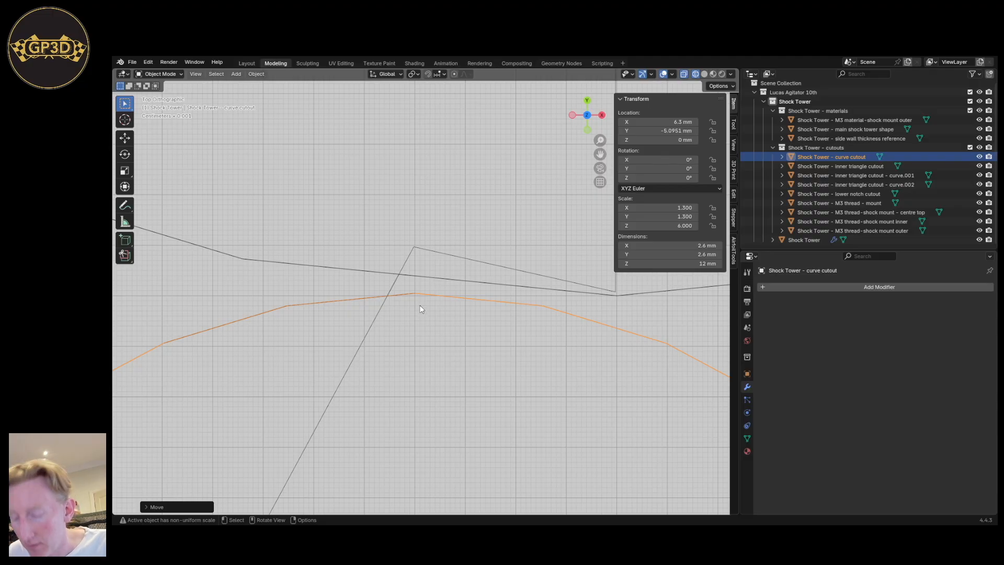
key(g)
key(y)
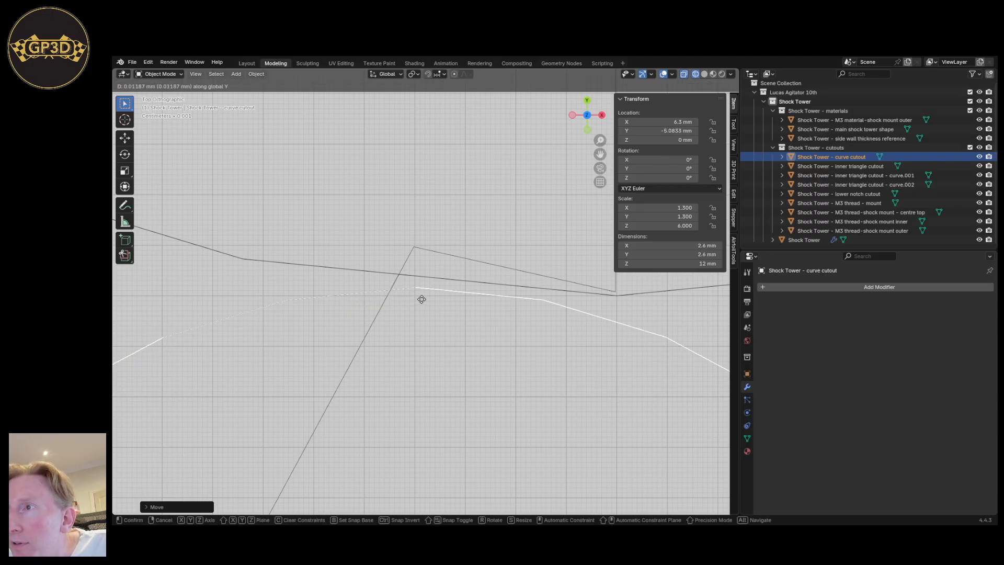
click(422, 296)
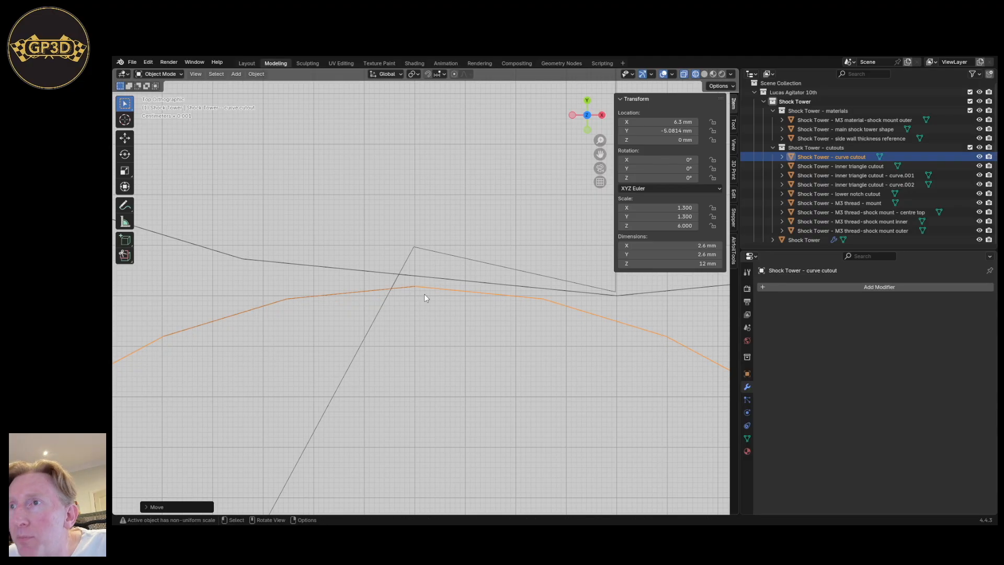
Move the main shape's vertex above the curve cutout about -0.08 mm along Y to meet the top of the cutout circle.
click(444, 257)
key(Tab)
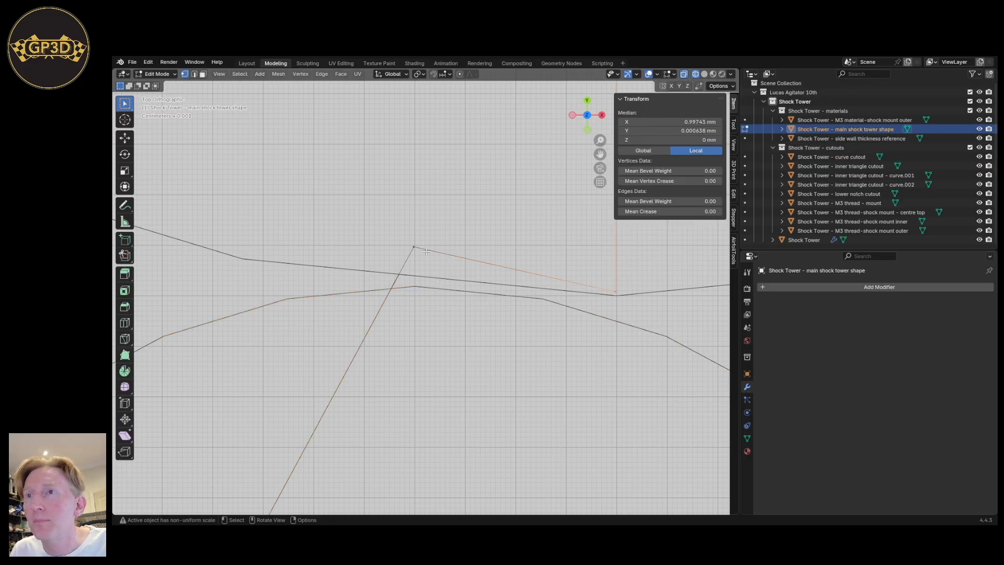
key(g)
key(y)
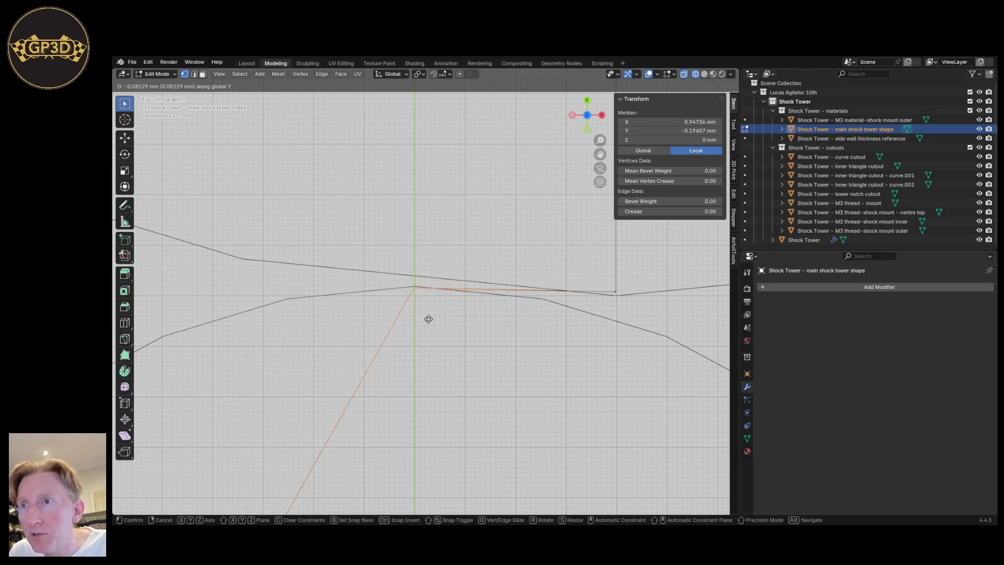
click(426, 319)
scroll(455, 360, up, 5)
scroll(452, 350, up, 1)
key(Tab)
scroll(451, 340, up, 3)
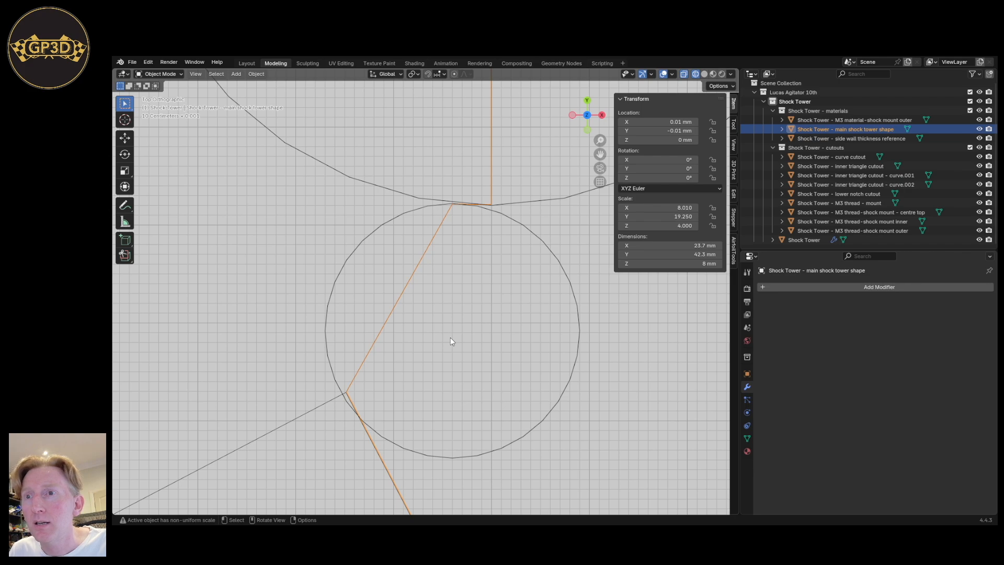
Reselect the curve cutout and shift it along X to 6.3314 mm so its edge meets the main shape's inner corner.
scroll(358, 407, down, 2)
shift+middle_drag(359, 427, 383, 377)
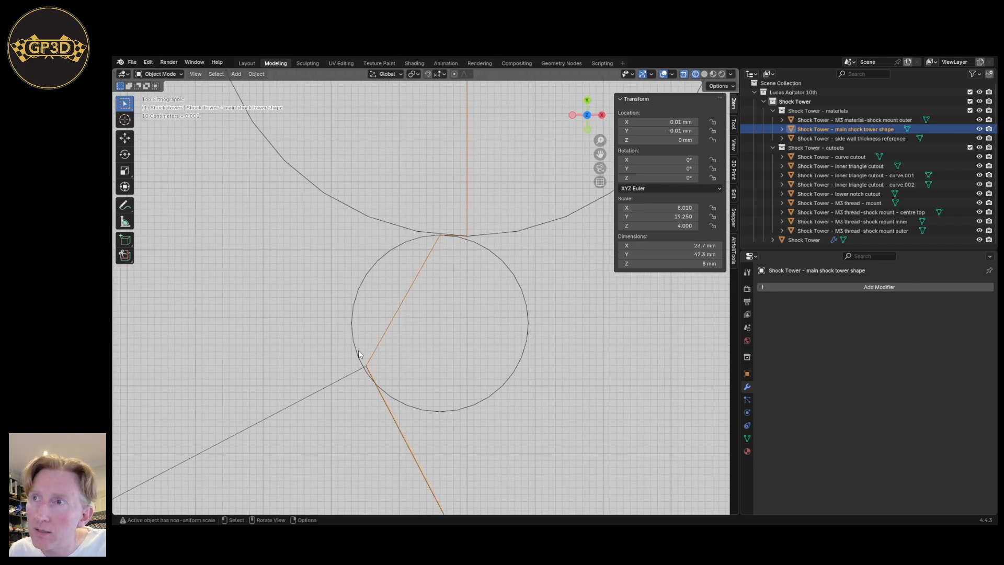
click(400, 402)
scroll(383, 400, up, 2)
shift+middle_drag(384, 371, 422, 391)
scroll(423, 391, up, 1)
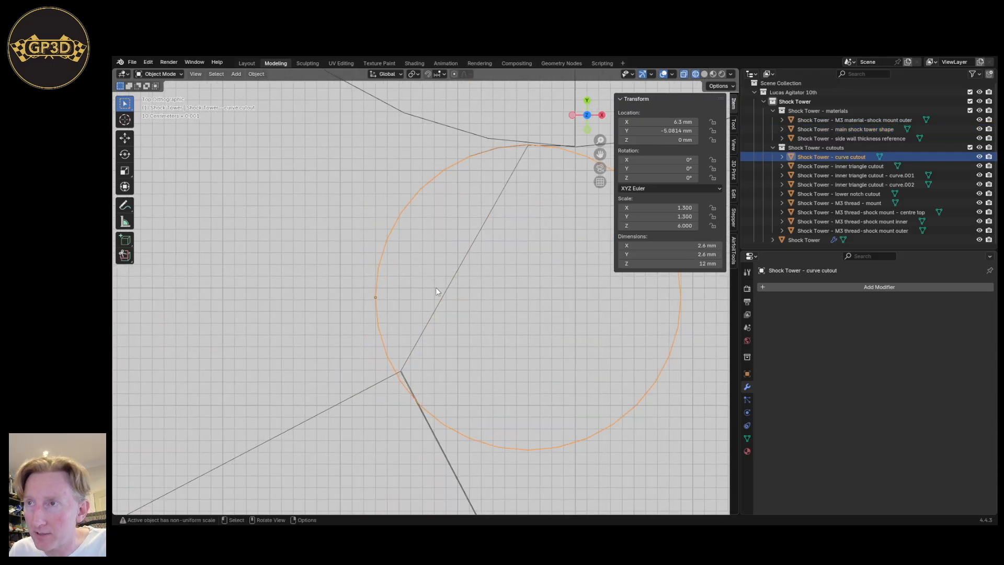
key(g)
key(x)
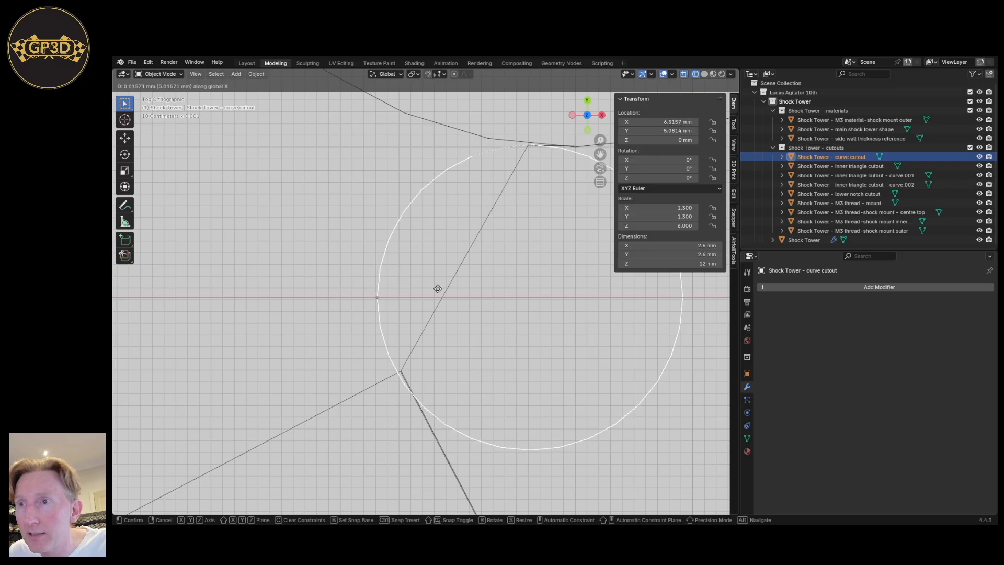
click(439, 289)
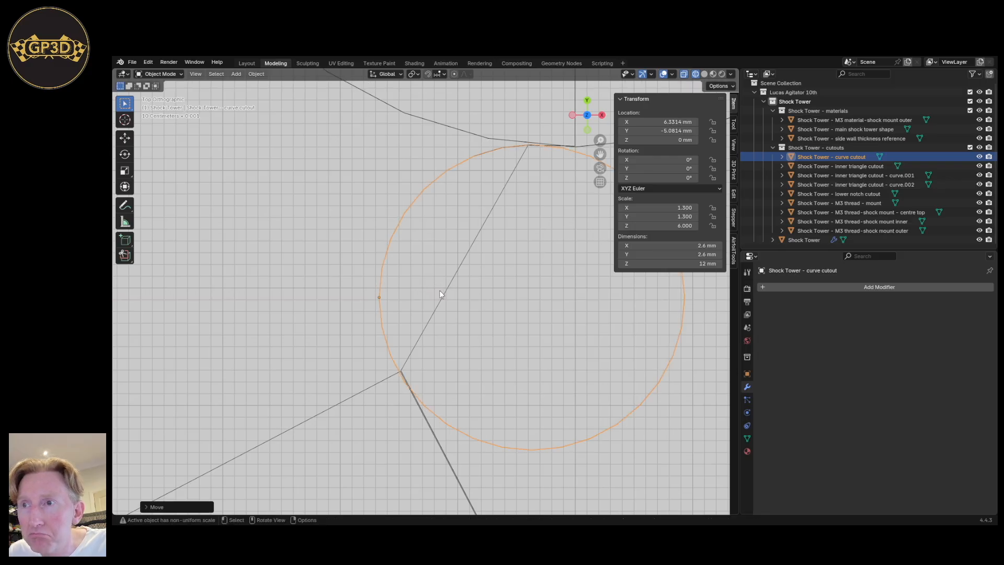
Move the main shape's vertex at the top of the curve cutout about 0.03 mm along X to line up with the circle.
scroll(392, 355, down, 3)
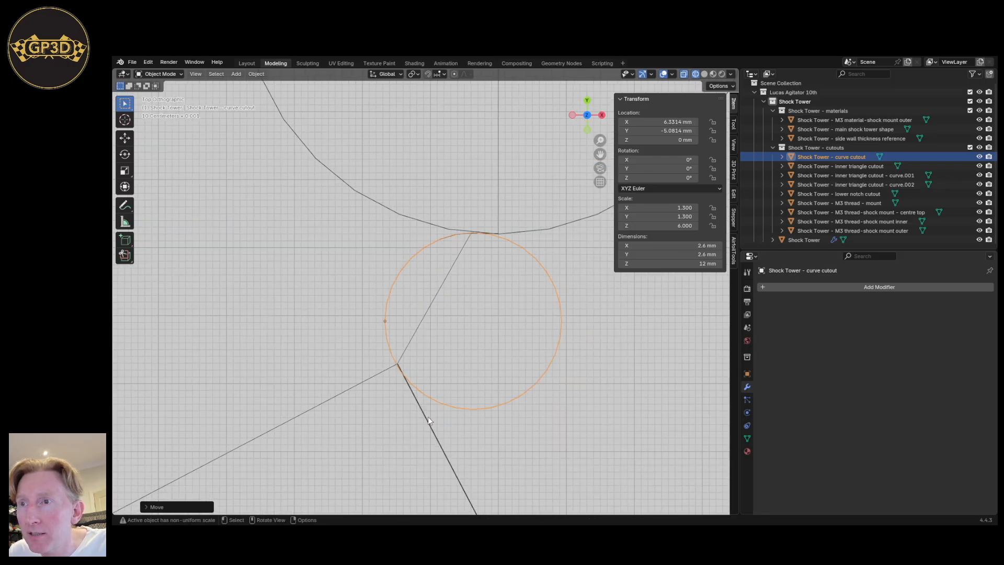
shift+middle_drag(478, 253, 451, 349)
scroll(447, 321, up, 6)
scroll(440, 302, up, 2)
click(429, 315)
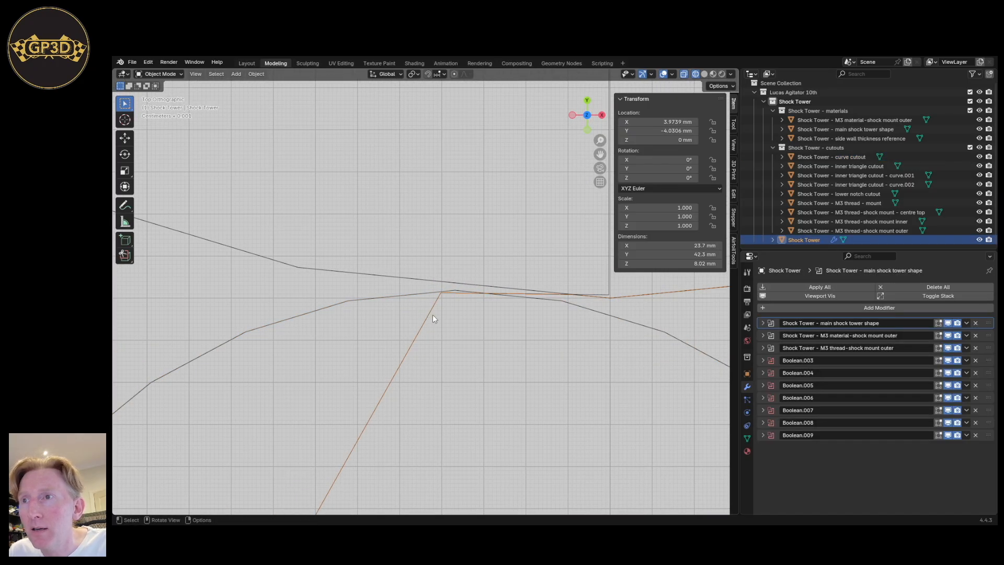
click(432, 314)
key(Tab)
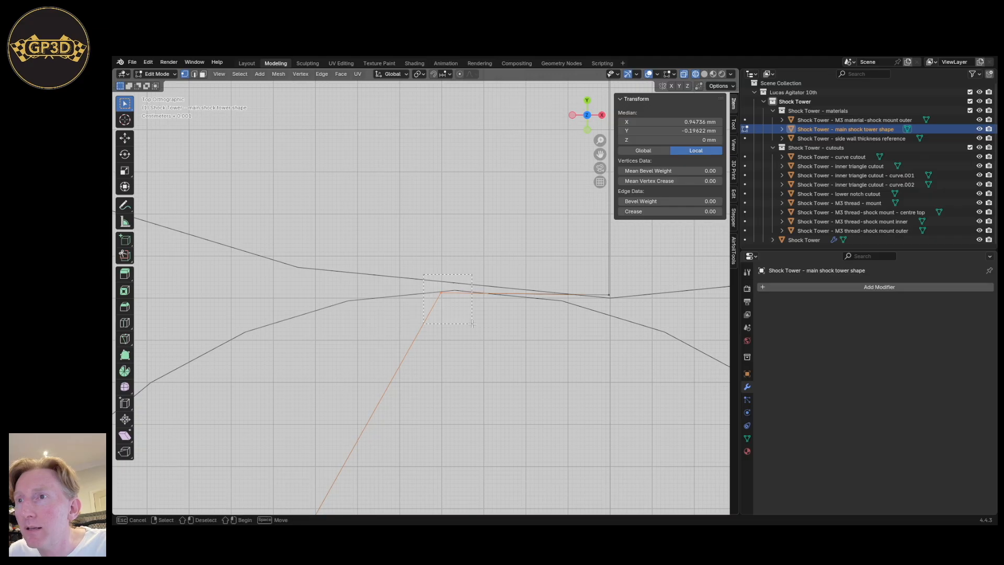
key(g)
key(x)
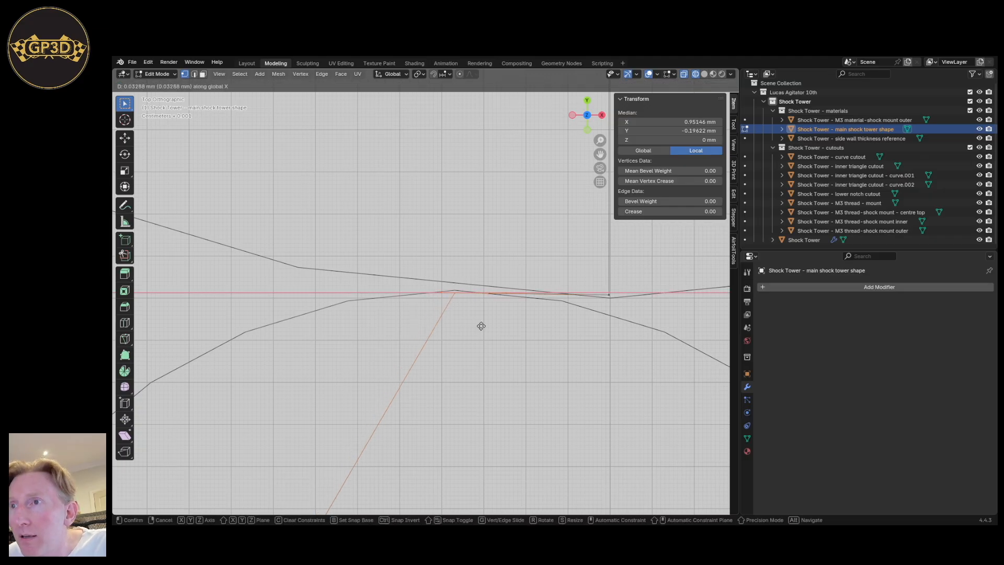
click(479, 325)
scroll(479, 326, down, 3)
key(Tab)
scroll(462, 337, down, 6)
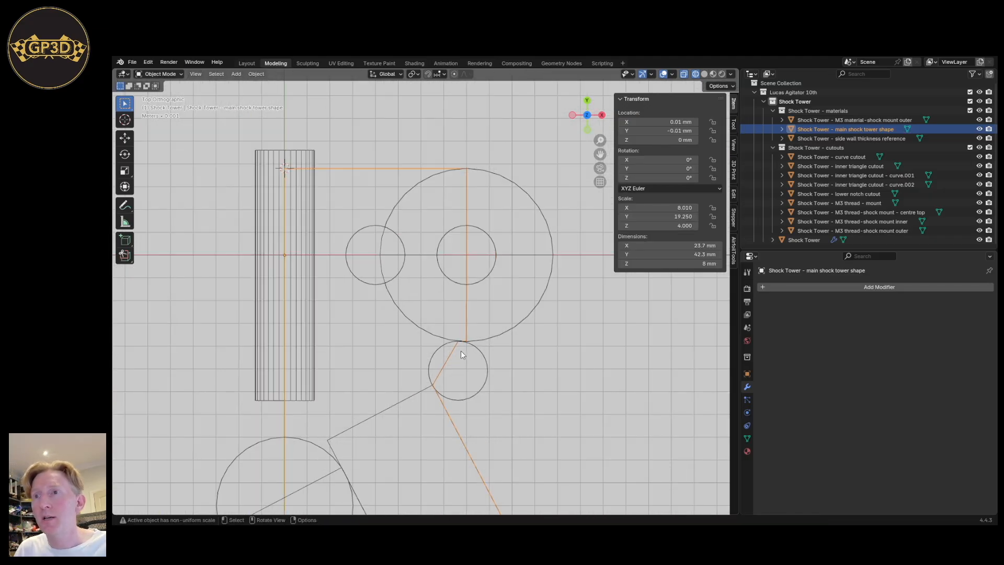
scroll(462, 357, down, 4)
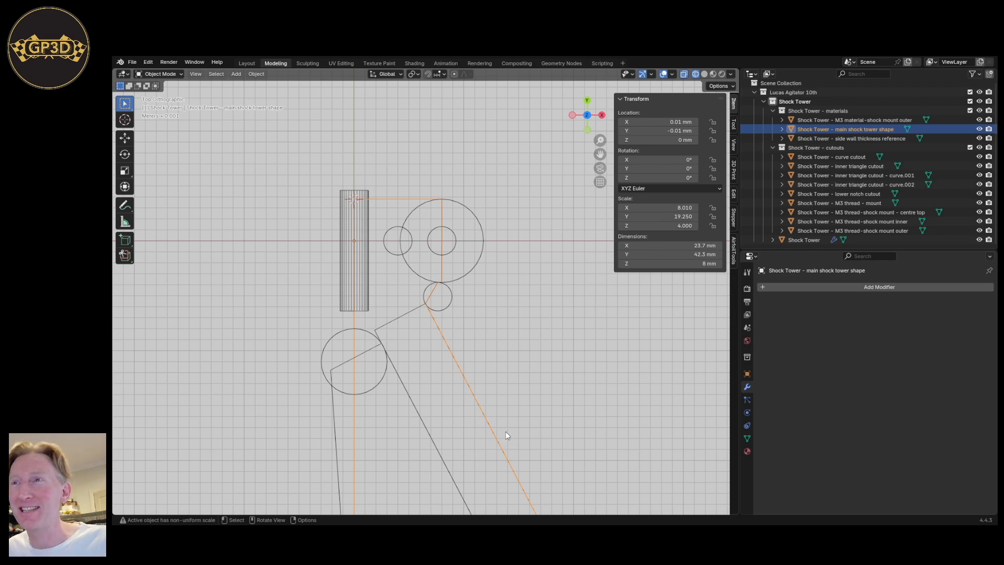
middle_drag(498, 413, 517, 254)
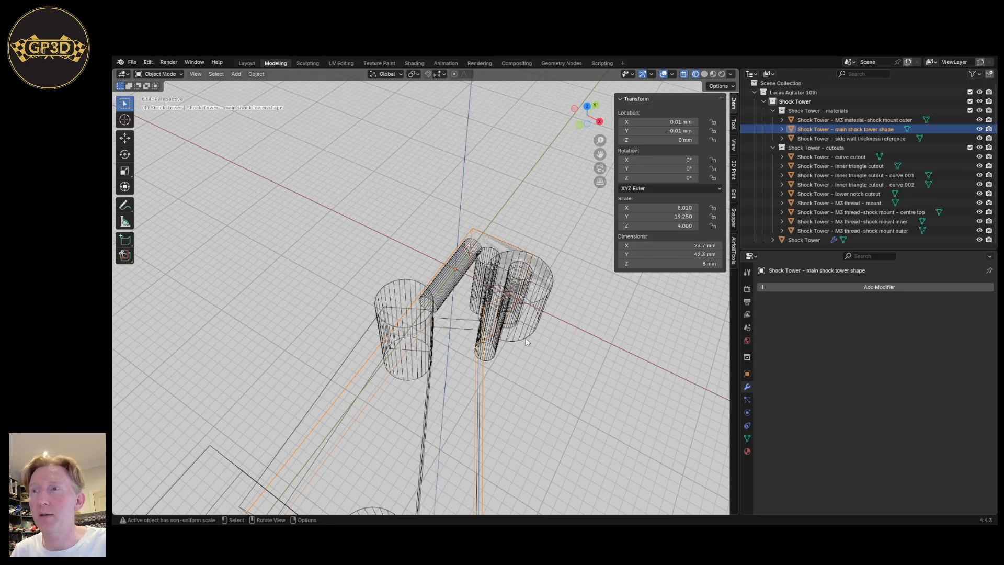
middle_drag(525, 337, 488, 364)
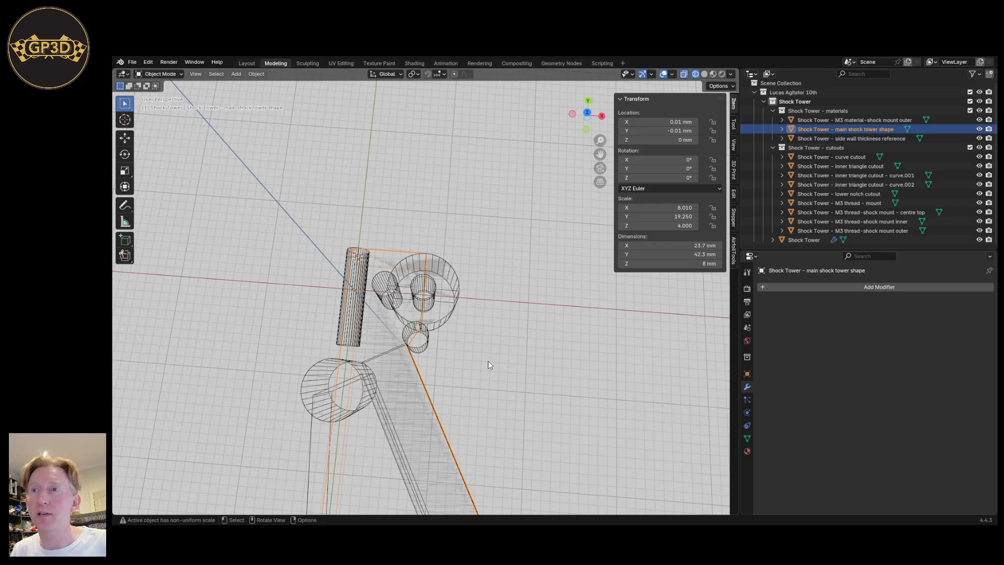
mouse_move(488, 362)
middle_down()
mouse_move(503, 375)
mouse_move(486, 361)
mouse_move(499, 338)
mouse_move(491, 363)
mouse_move(484, 343)
middle_up()
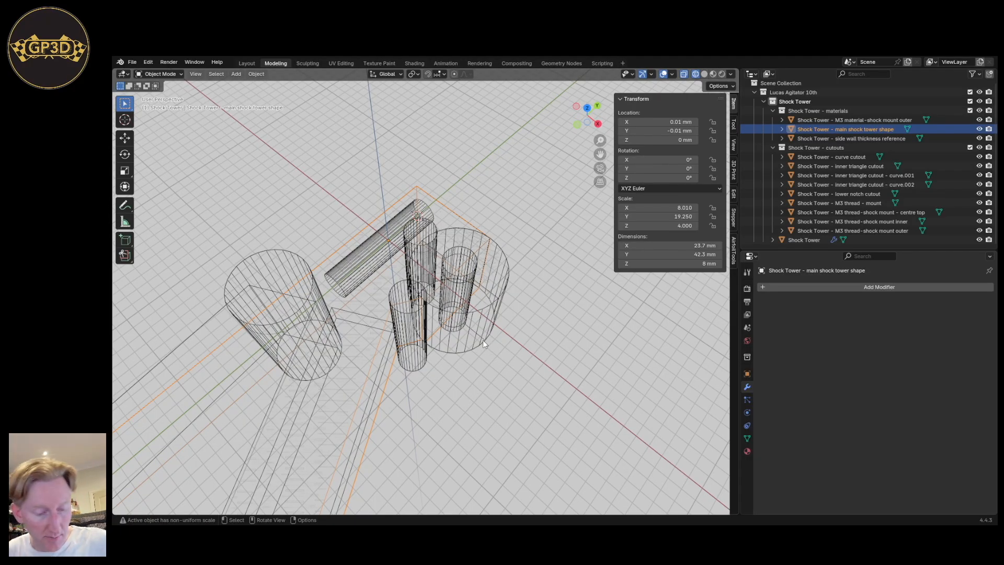
middle_drag(482, 340, 457, 377)
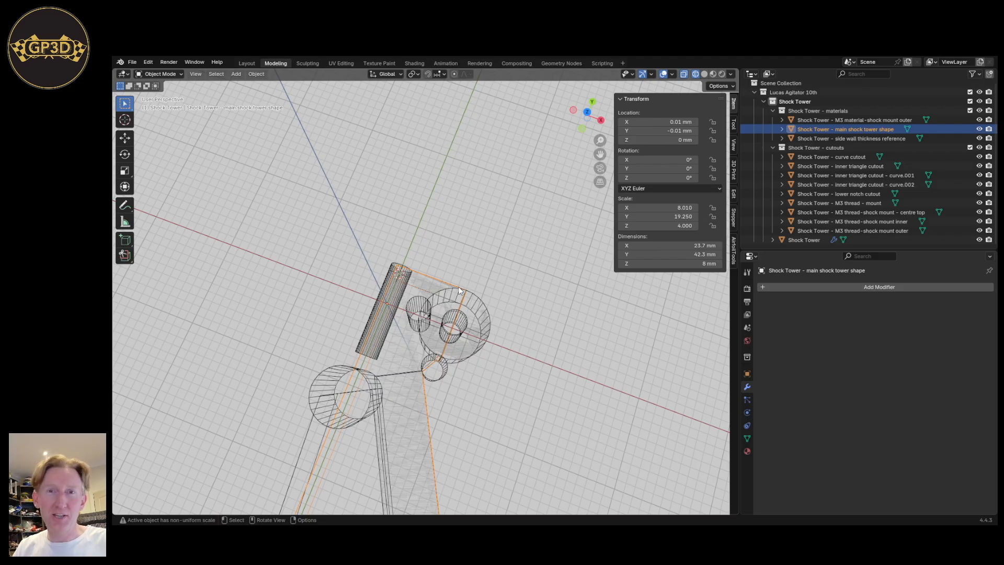
Select the Shock Tower object and switch the viewport to solid shading to view the part with its cutout shapes.
middle_drag(418, 338, 505, 364)
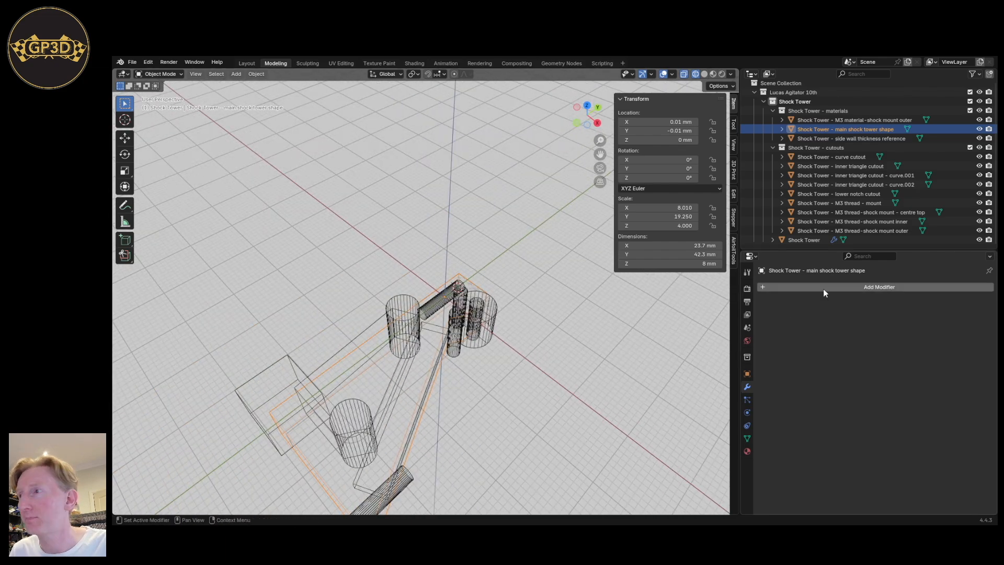
click(819, 240)
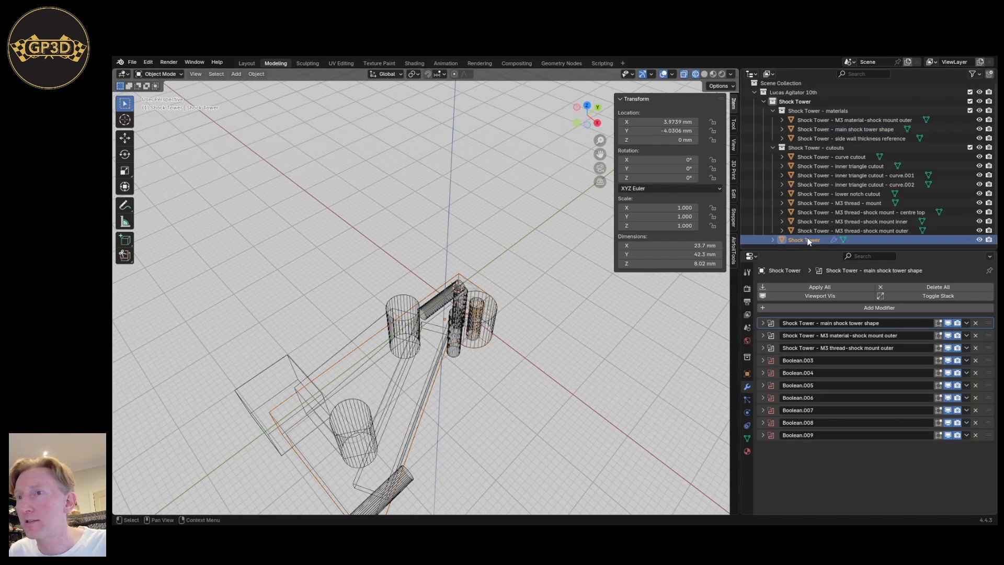
click(704, 74)
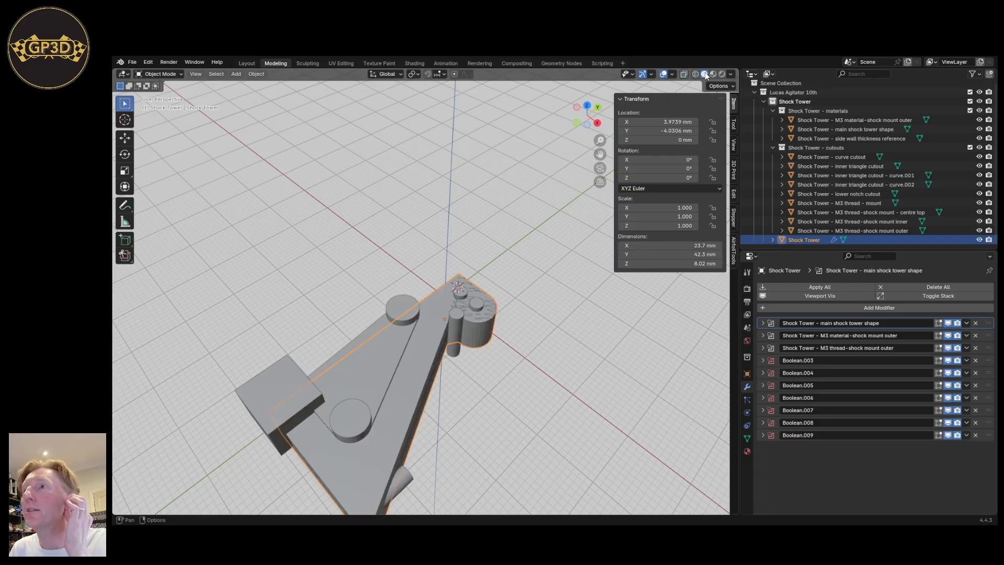
mouse_move(570, 344)
middle_down()
mouse_move(515, 385)
mouse_move(503, 349)
middle_up()
scroll(513, 382, up, 3)
scroll(480, 394, down, 2)
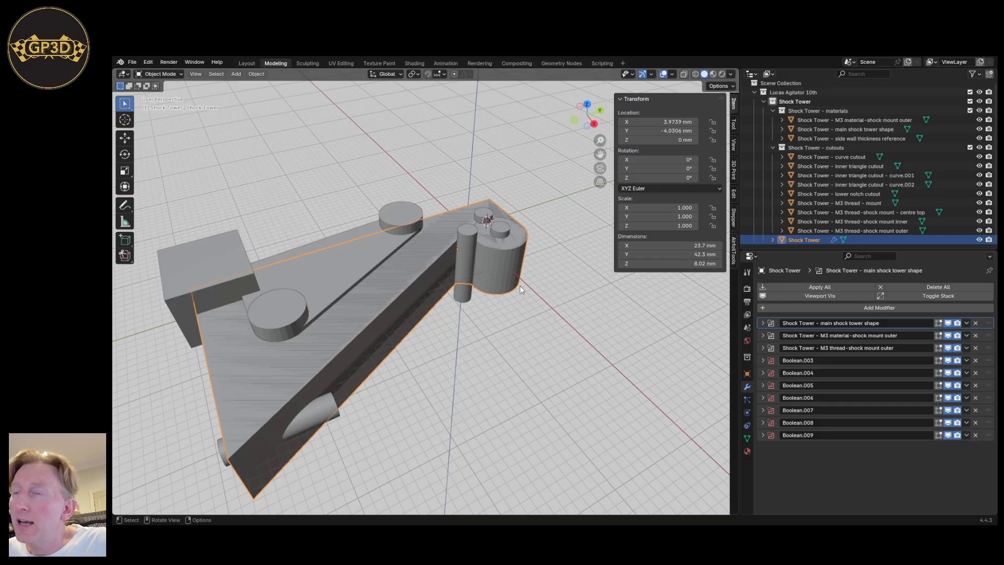
Select the outer shock mount's M3 thread cutout and compare it in wireframe and solid shading, ending in solid.
click(500, 230)
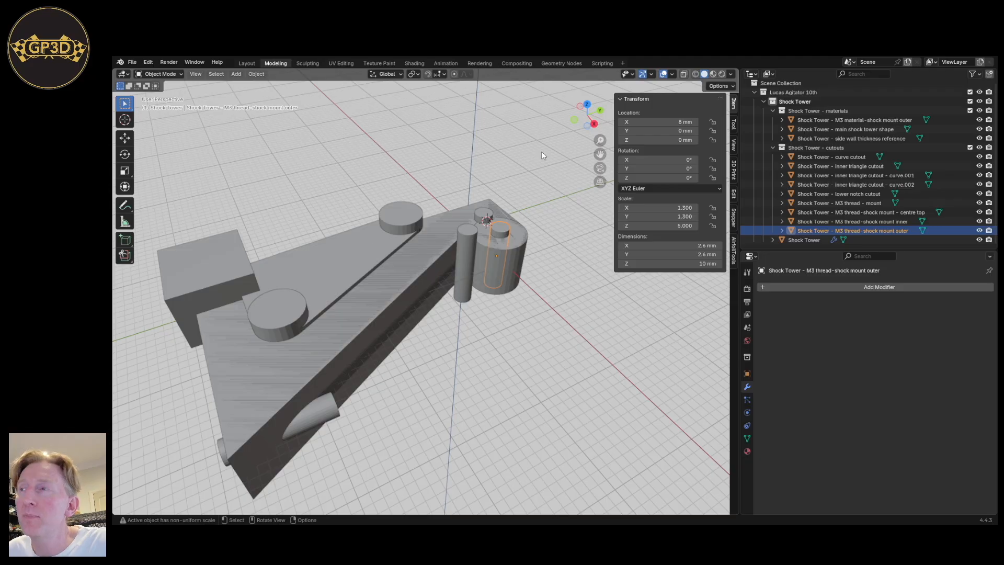
click(696, 74)
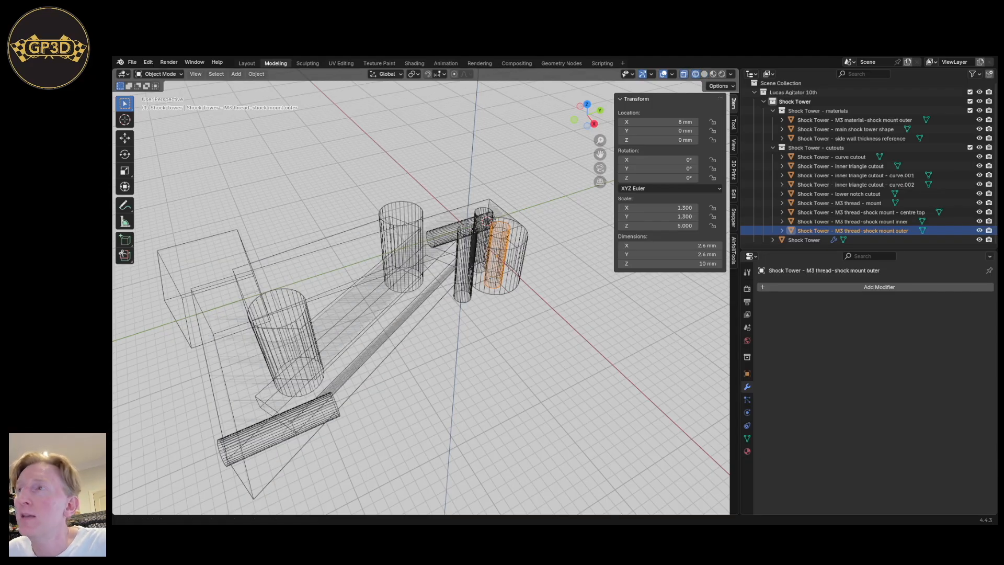
click(703, 74)
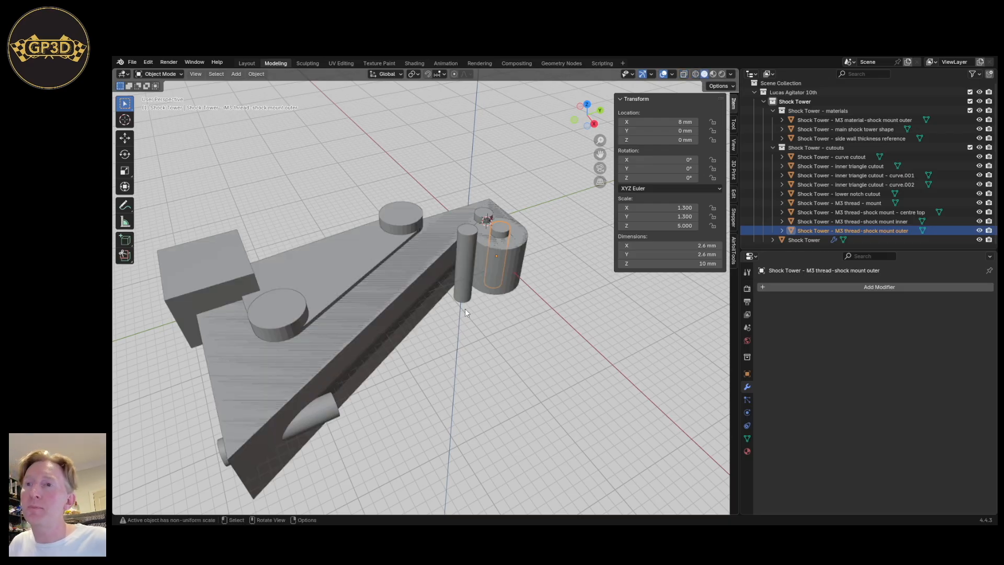
scroll(466, 312, up, 5)
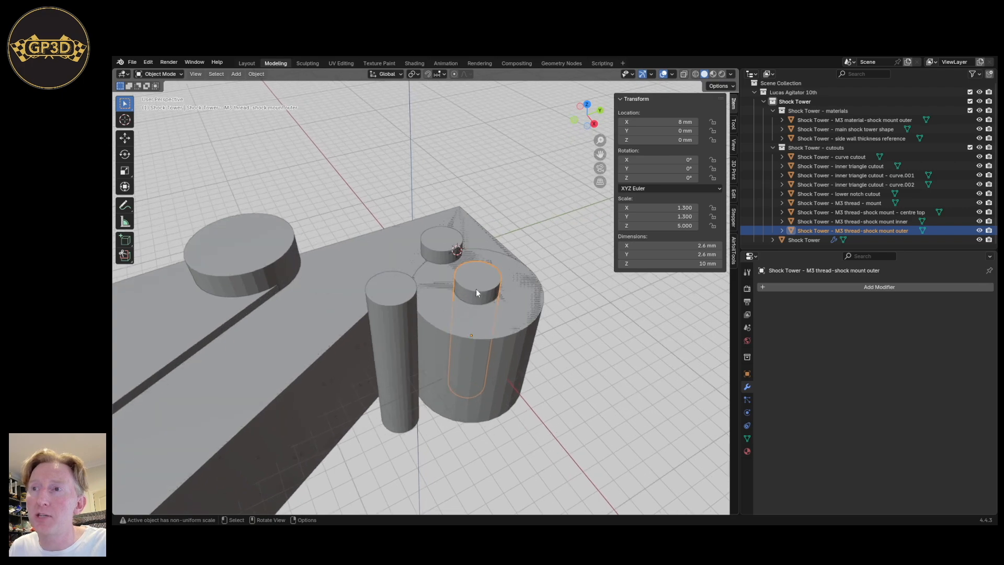
scroll(304, 269, down, 3)
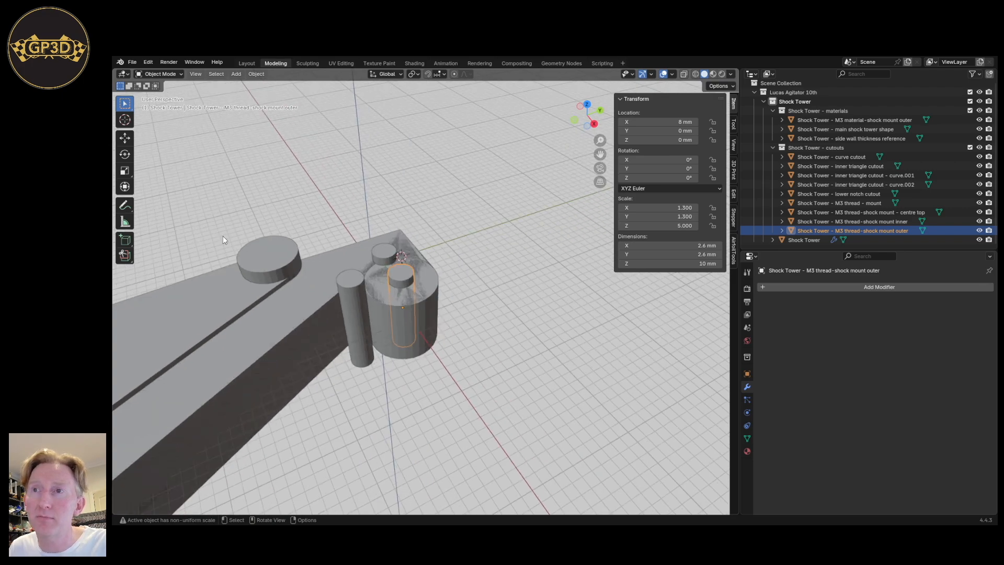
shift+middle_drag(348, 288, 391, 294)
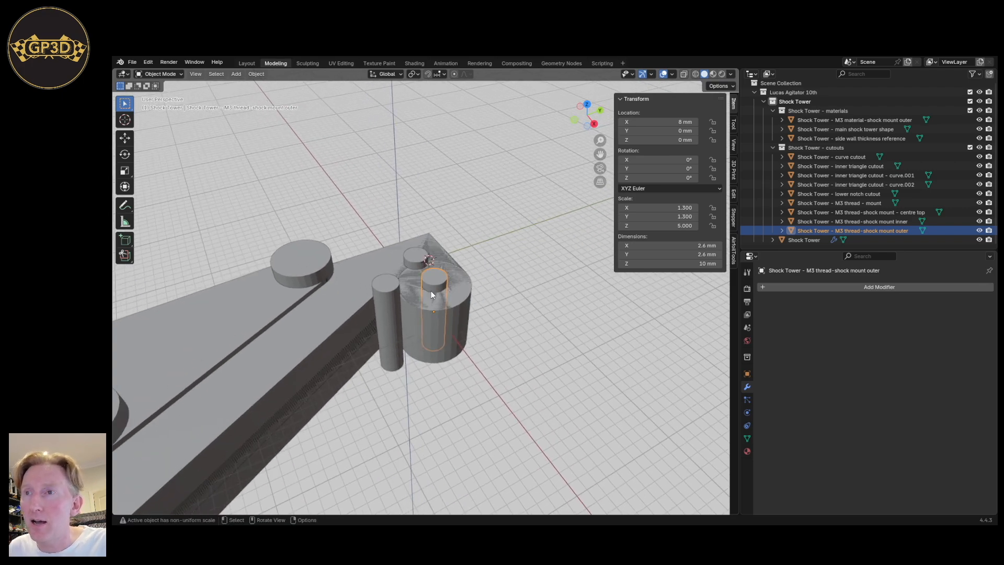
scroll(432, 294, up, 2)
scroll(410, 239, up, 2)
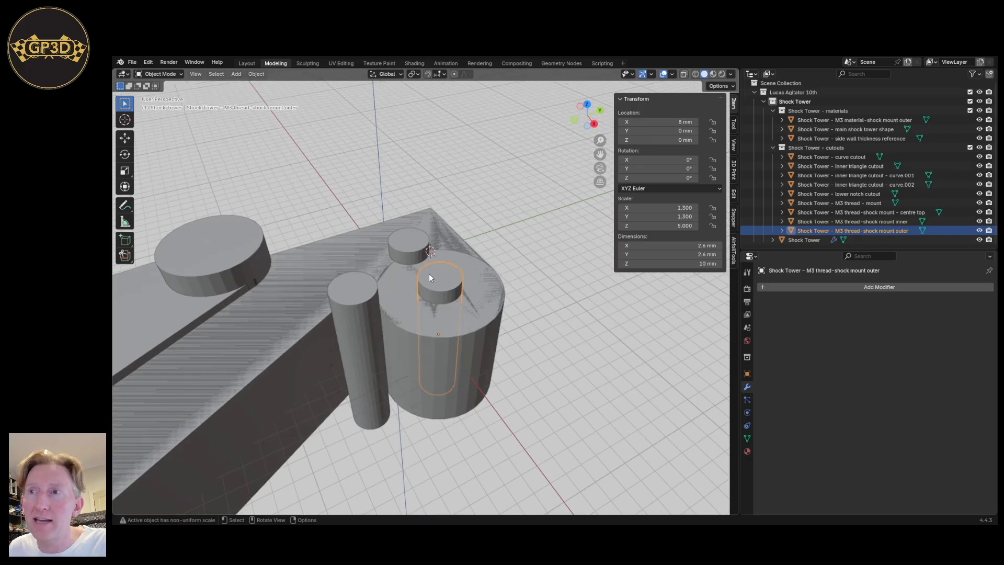
scroll(434, 295, up, 1)
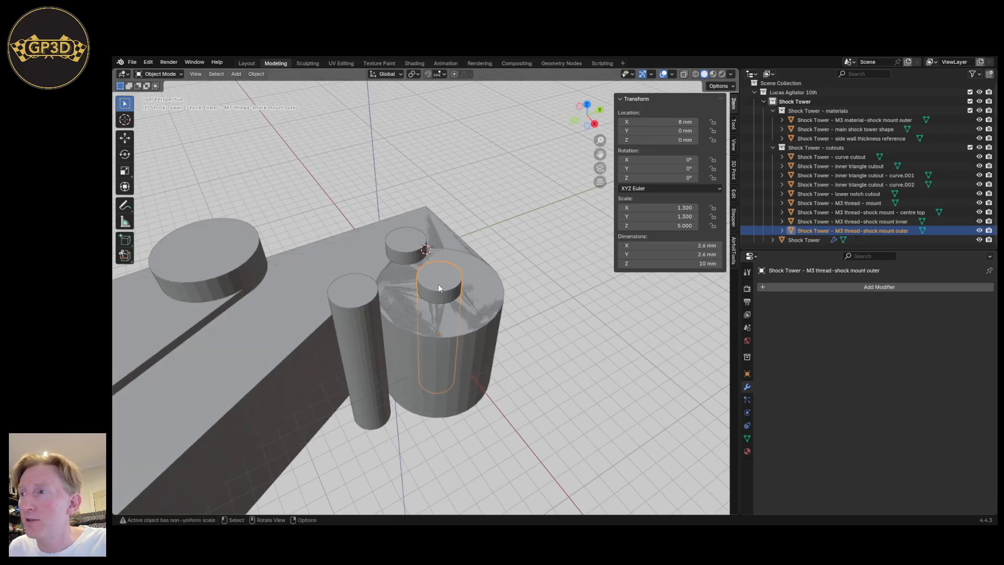
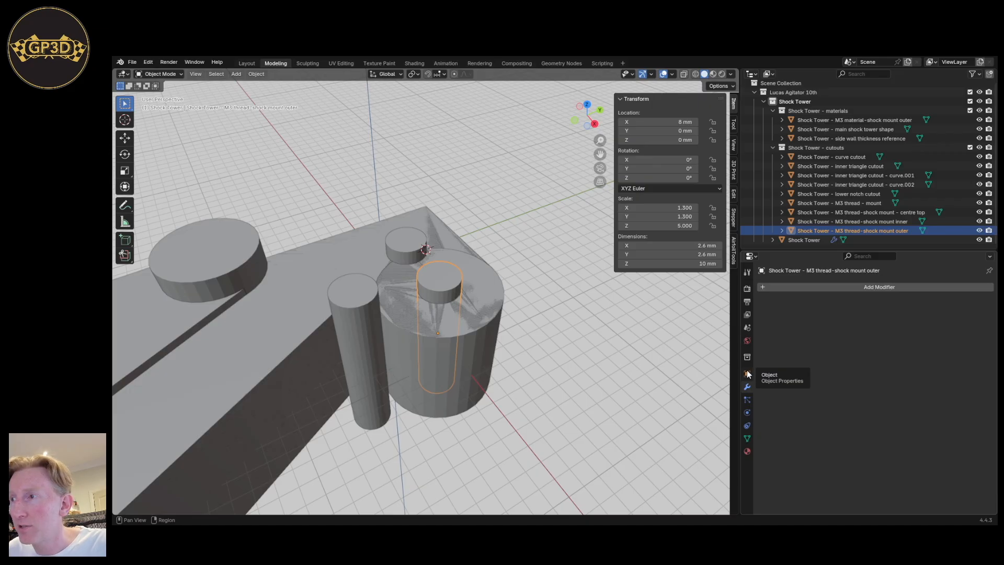
Set the outer shock mount's M3 thread cutout to display as Wire in its object viewport display settings.
click(747, 375)
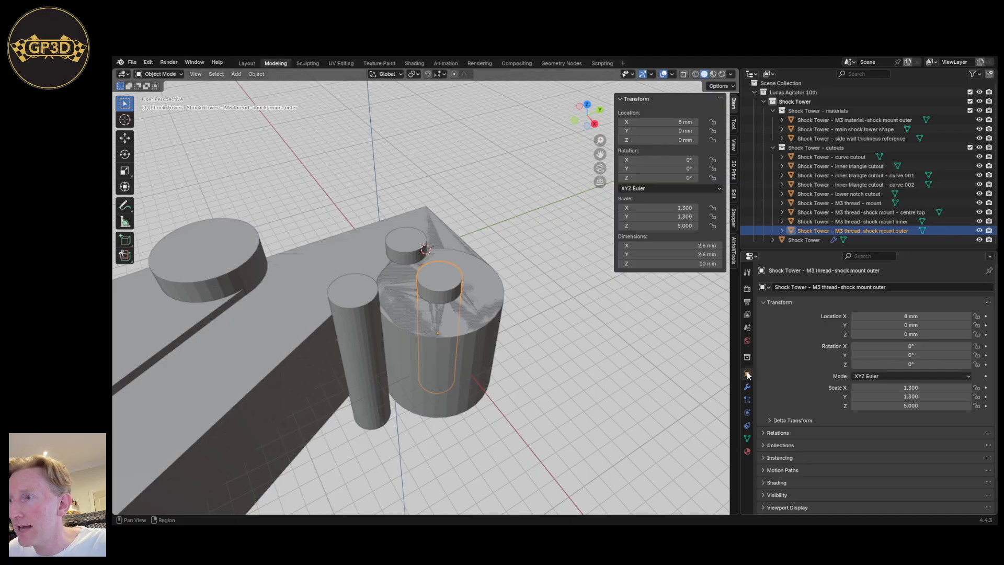
scroll(815, 398, down, 2)
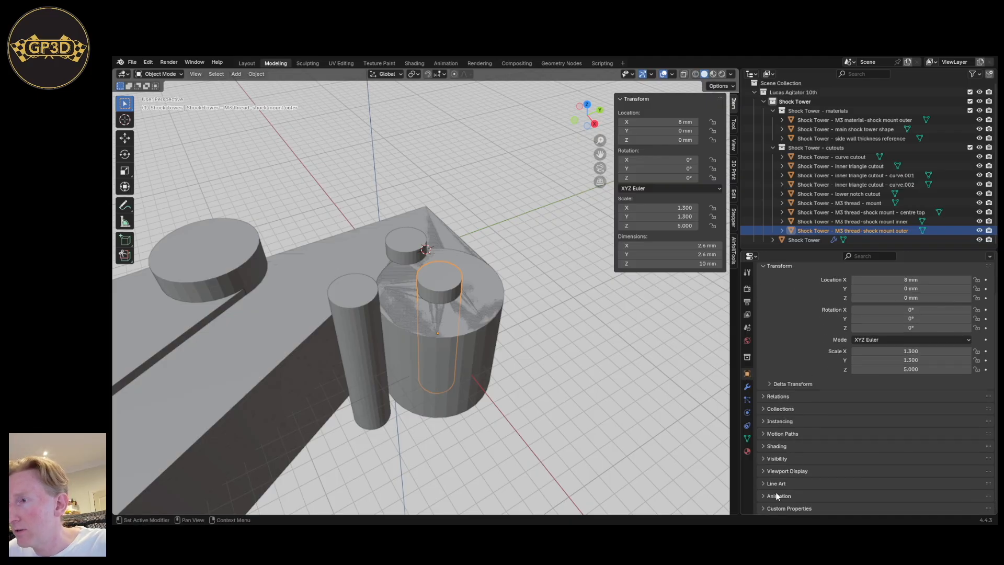
click(763, 470)
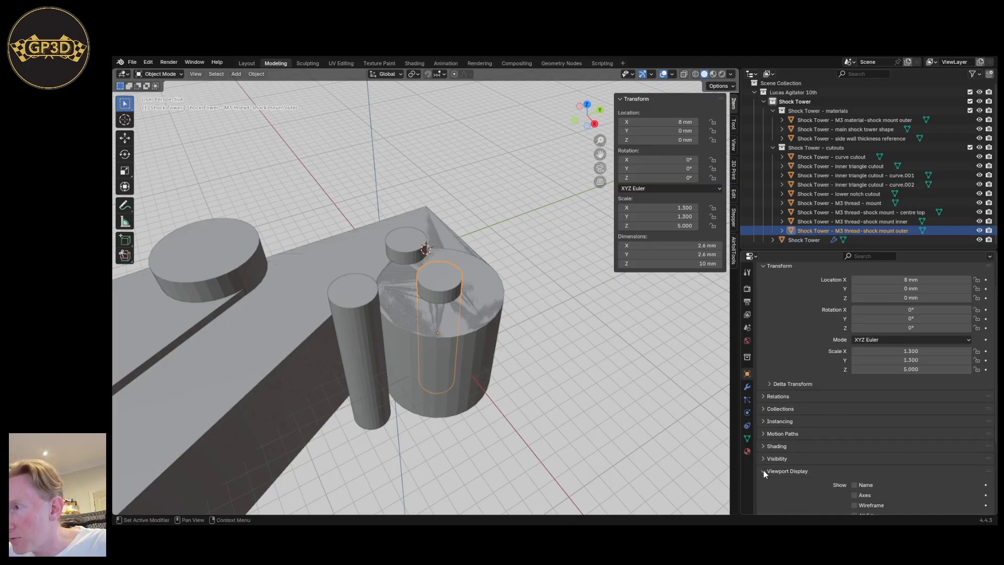
scroll(769, 473, down, 5)
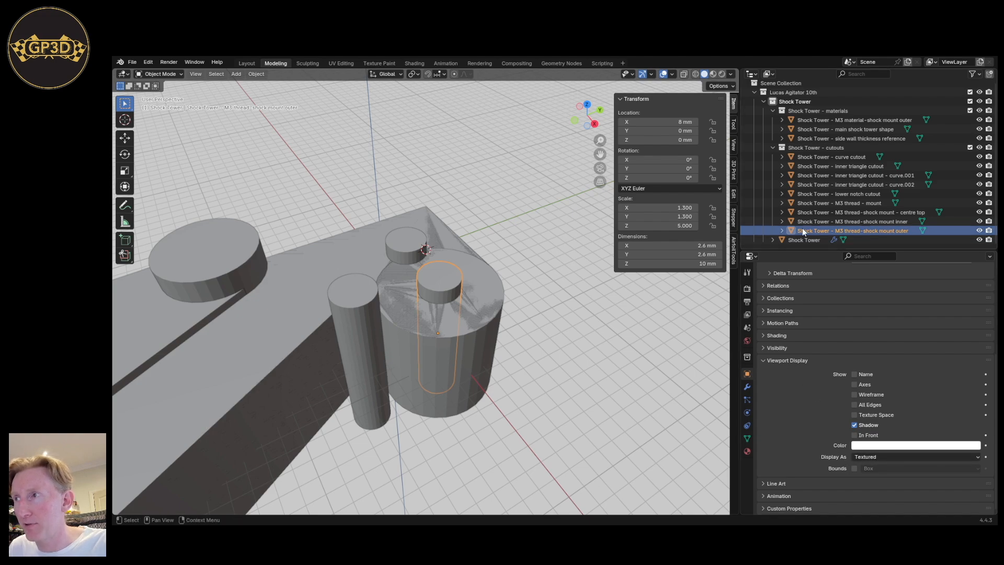
click(866, 457)
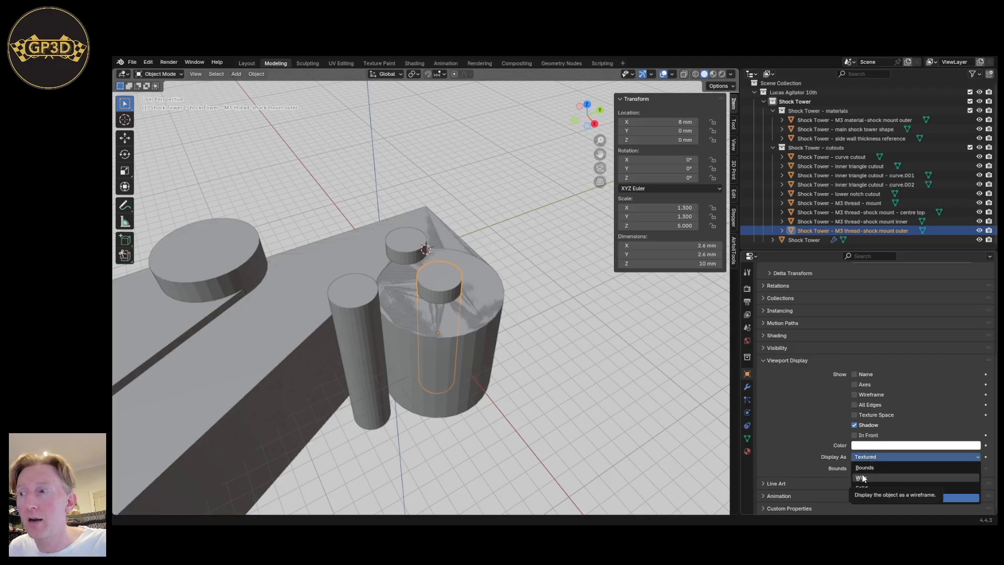
click(861, 478)
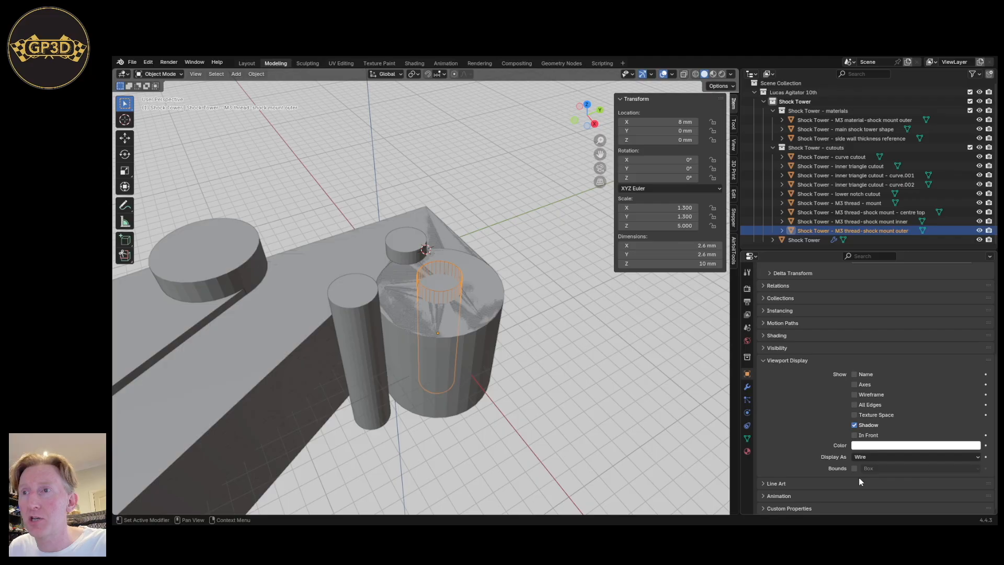
scroll(507, 391, down, 1)
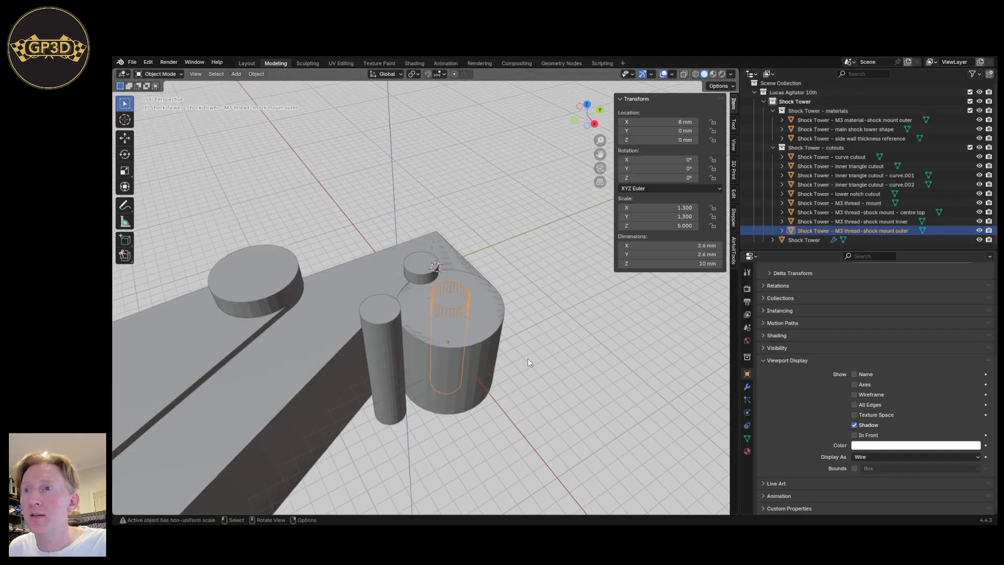
Exclude the Shock Tower - materials collection from the view layer so only the cutouts and the final part remain.
click(970, 110)
mouse_move(562, 301)
middle_down()
mouse_move(549, 299)
mouse_move(562, 293)
middle_up()
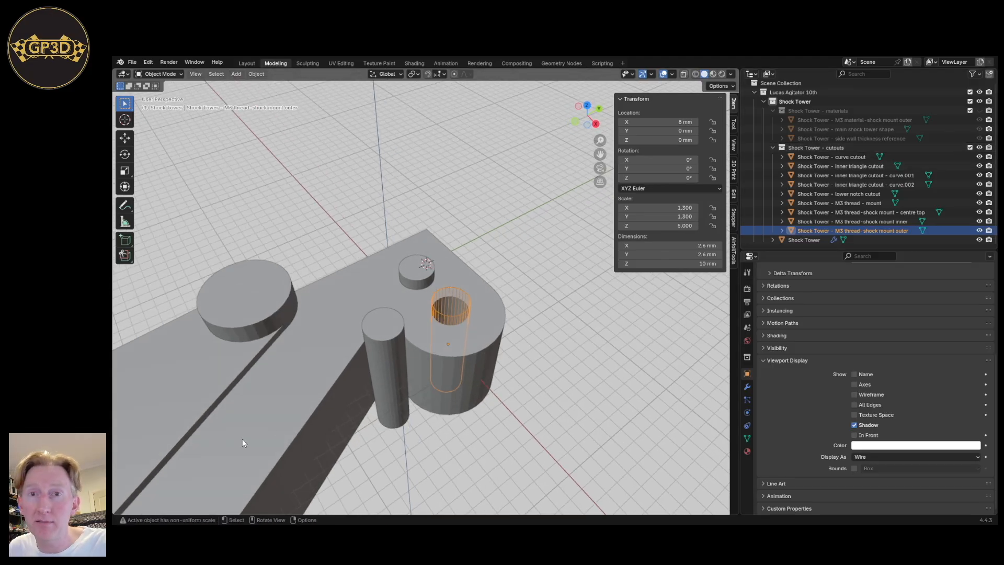
middle_drag(412, 419, 467, 386)
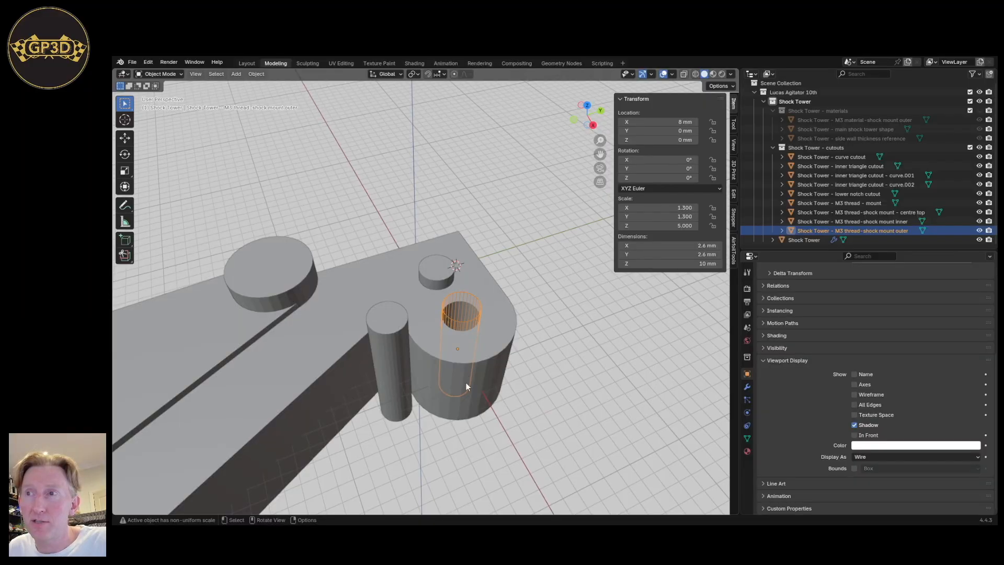
mouse_move(493, 322)
middle_down()
mouse_move(459, 355)
mouse_move(491, 310)
middle_up()
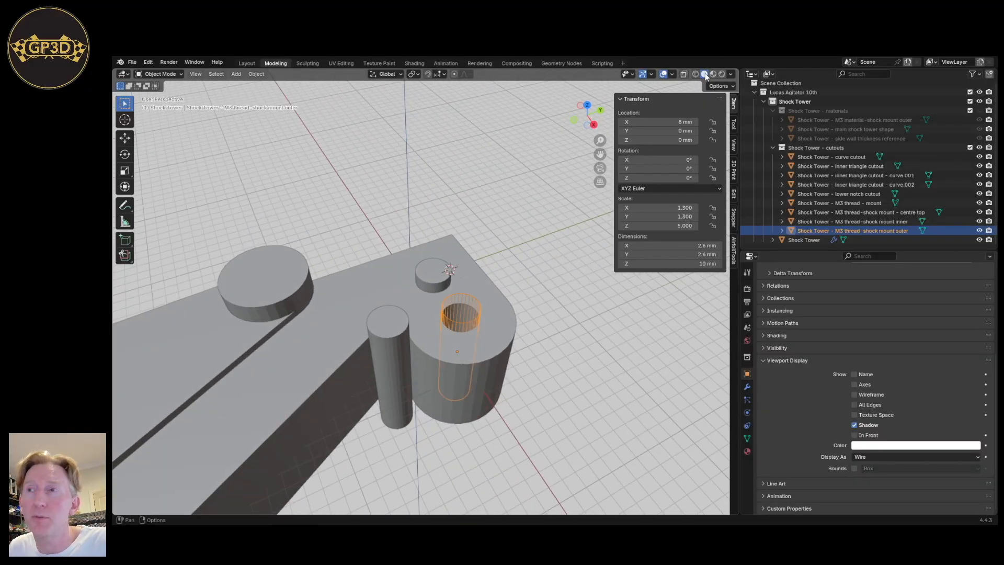
Examine the hole cut through the outer shock mount and its wire-displayed cutout from several angles.
middle_drag(468, 319, 420, 301)
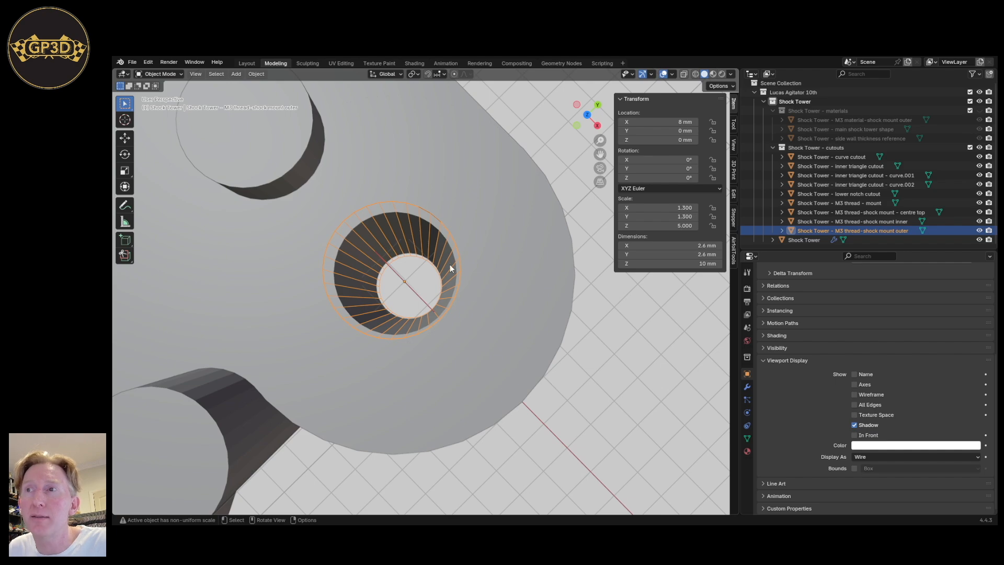
middle_drag(313, 347, 458, 330)
middle_drag(453, 292, 464, 299)
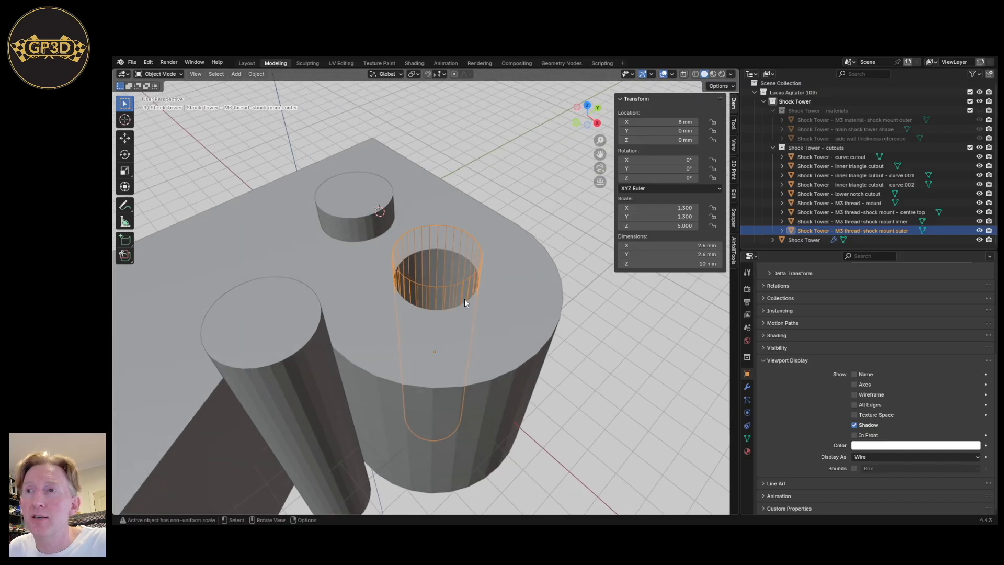
mouse_move(466, 349)
middle_down()
mouse_move(470, 391)
mouse_move(466, 335)
middle_up()
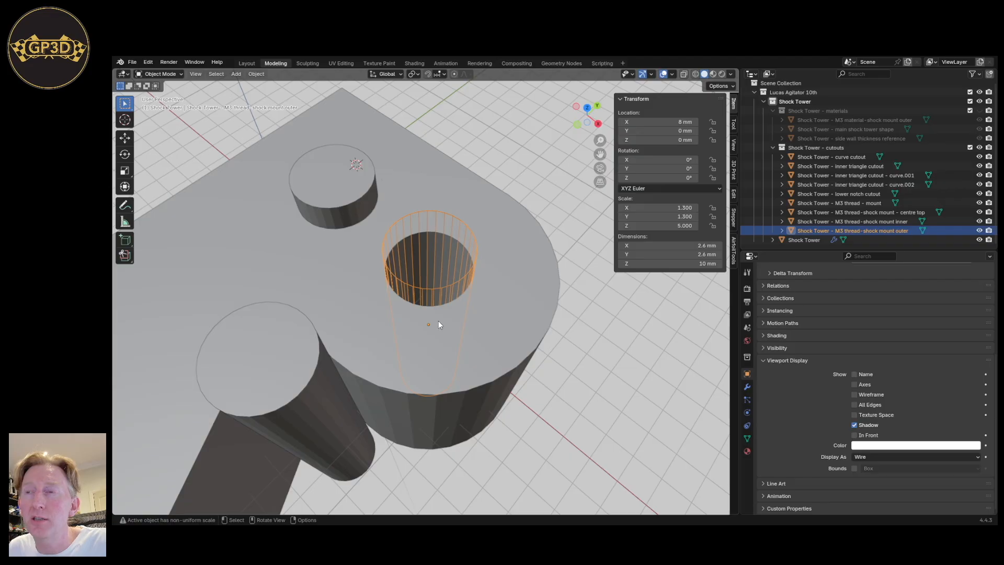
mouse_move(418, 305)
middle_down()
mouse_move(457, 300)
mouse_move(457, 291)
mouse_move(426, 301)
middle_up()
scroll(426, 297, down, 3)
scroll(470, 352, up, 2)
shift+middle_drag(469, 352, 457, 300)
scroll(462, 288, down, 4)
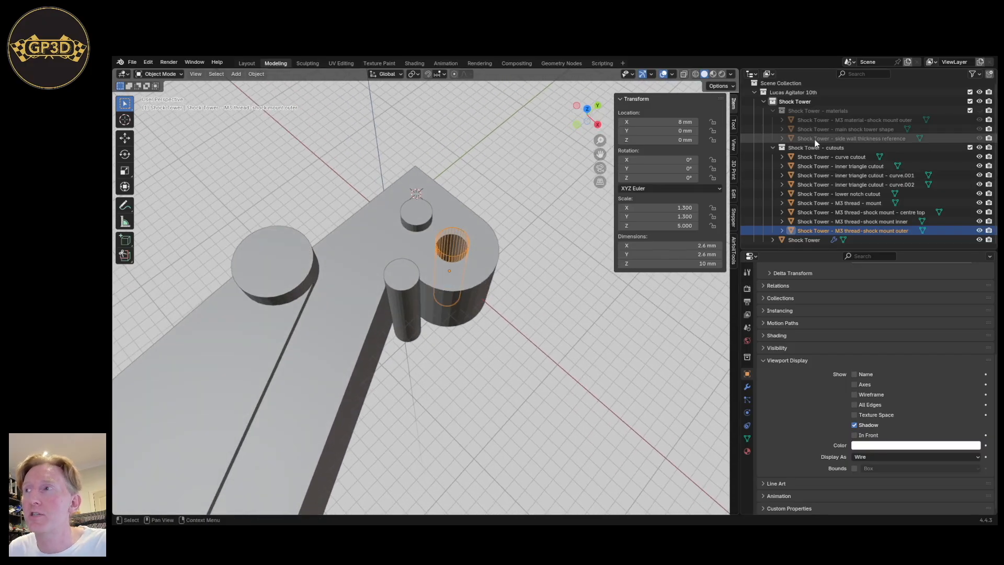
scroll(439, 290, down, 3)
middle_drag(441, 292, 427, 282)
scroll(439, 315, up, 2)
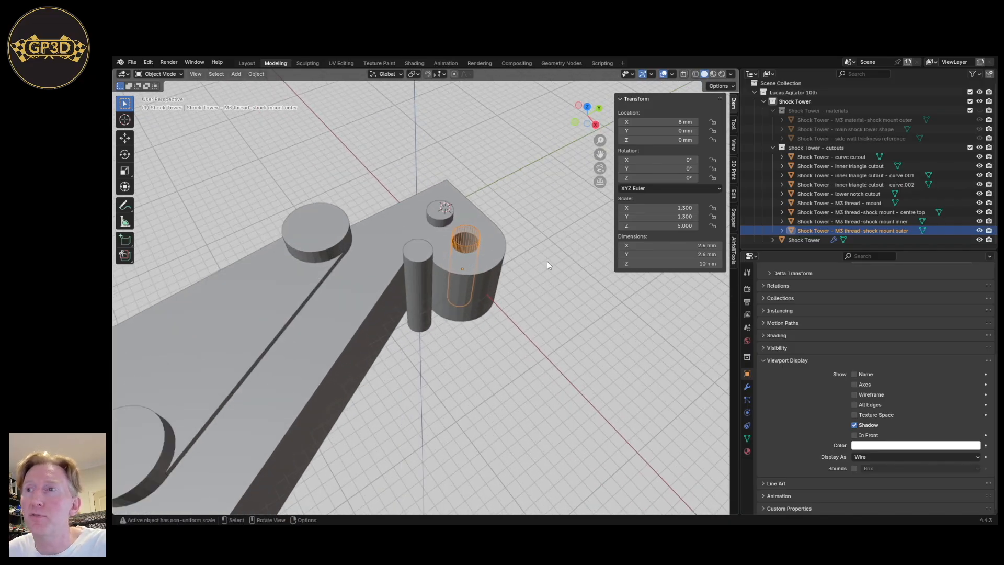
shift+middle_drag(425, 266, 402, 319)
scroll(402, 318, up, 2)
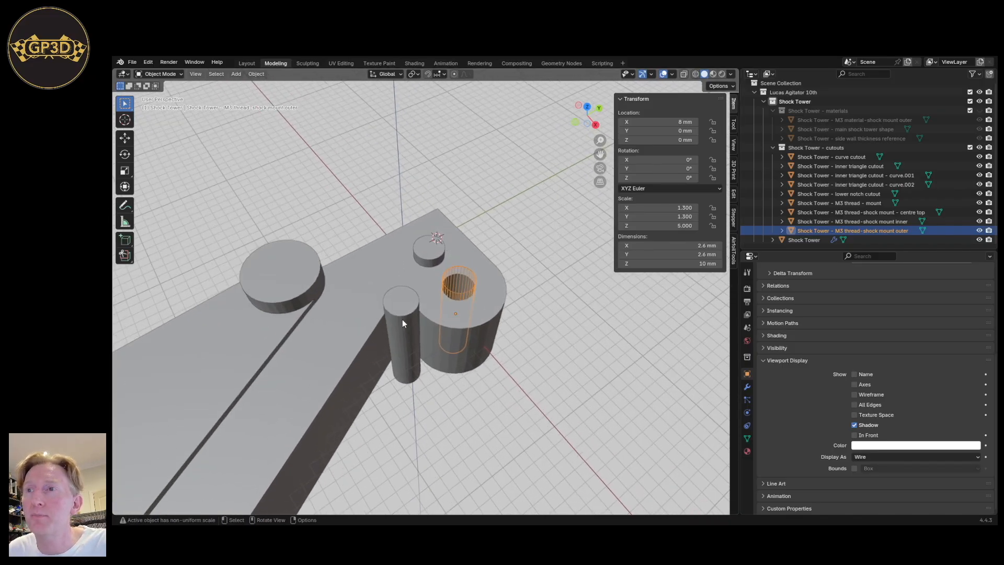
Set the inner shock mount's M3 thread cutout to display as Wire.
click(432, 247)
scroll(431, 248, down, 3)
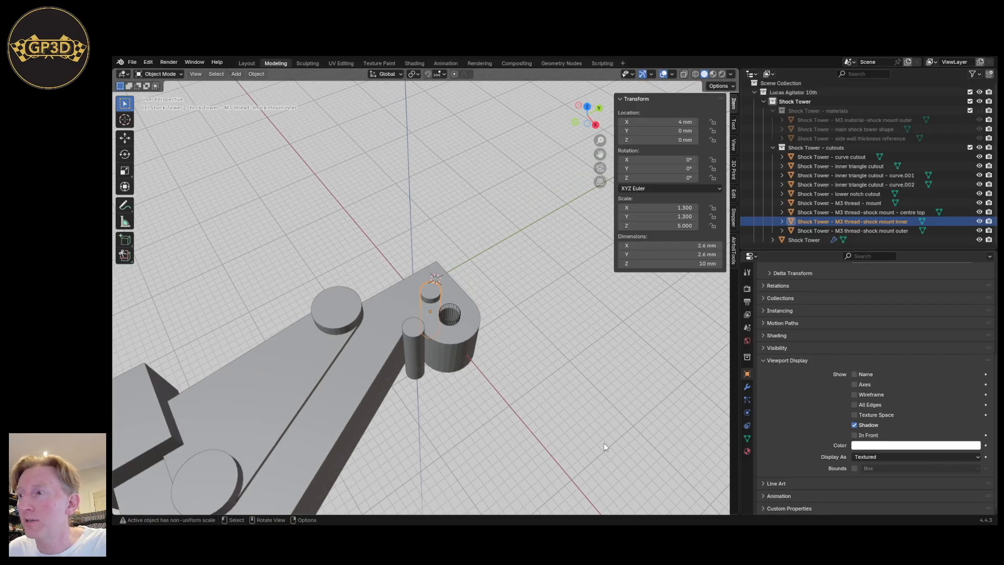
click(900, 456)
click(864, 477)
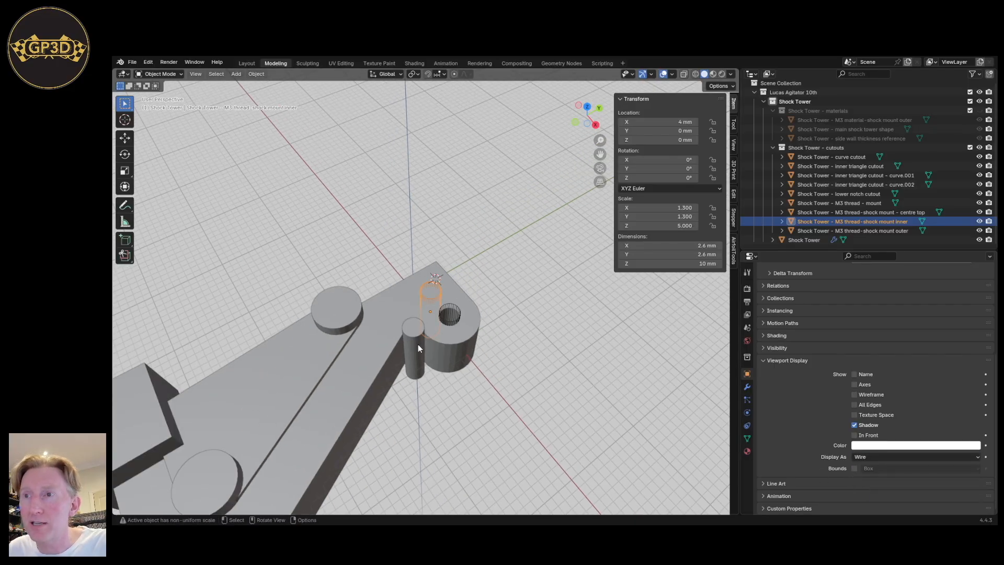
Set the curve cutout beside the outer shock mount to display as Wire.
click(418, 348)
click(899, 456)
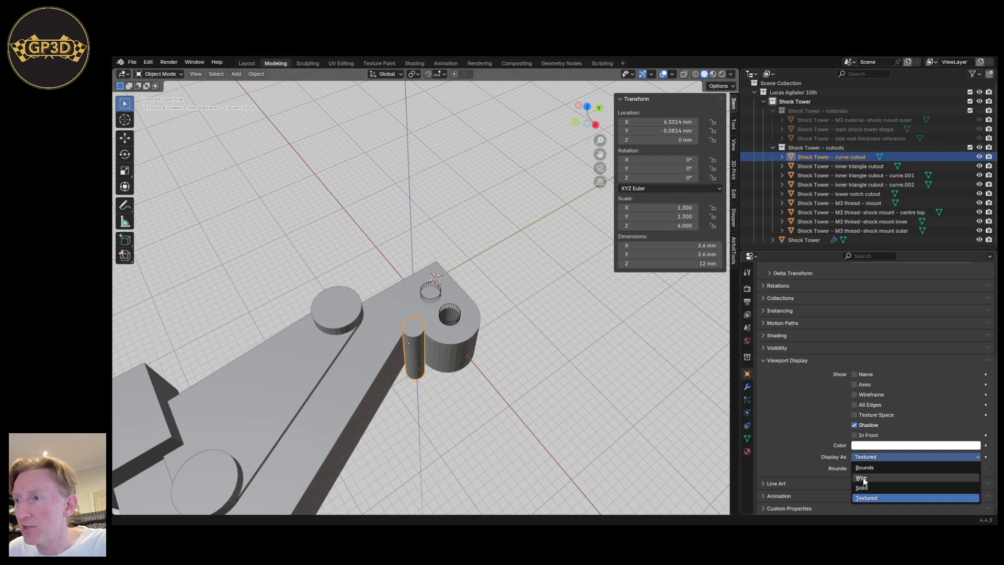
click(862, 477)
Set the horizontal M3 thread - mount cutout at the tower's base to display as Wire.
mouse_move(309, 339)
middle_down()
mouse_move(400, 400)
mouse_move(360, 381)
middle_up()
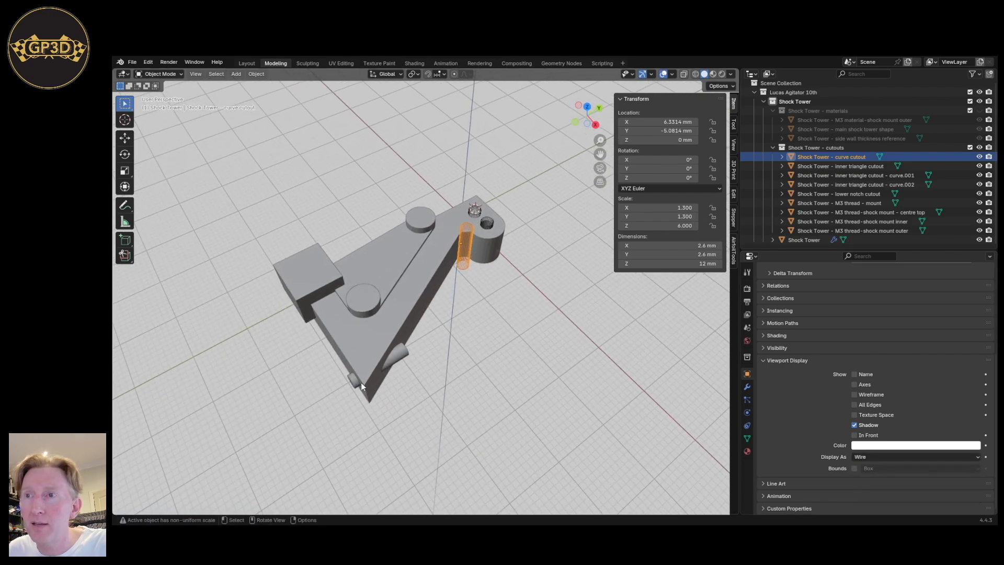
click(399, 352)
click(864, 456)
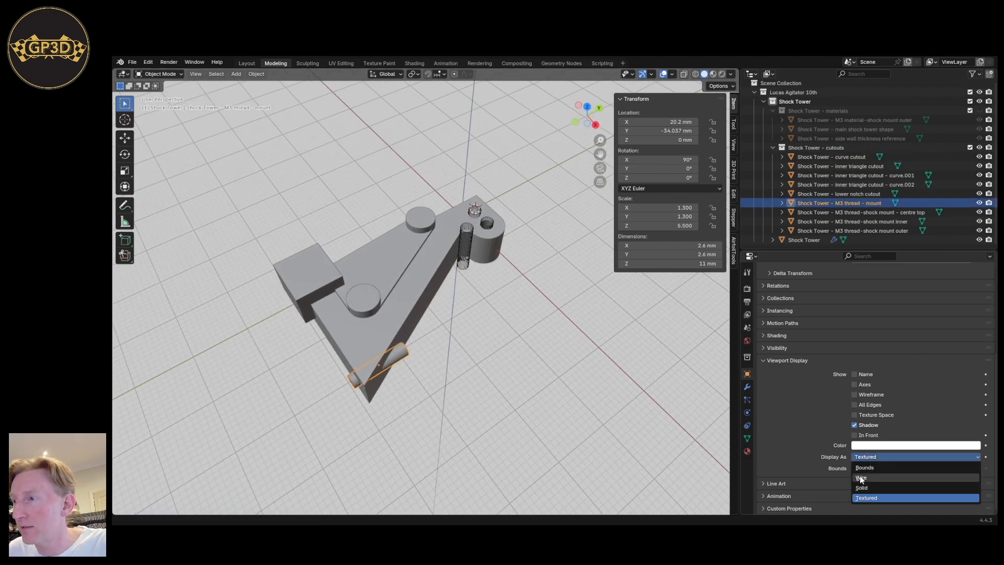
click(860, 475)
Set the two inner triangle curve cutout cylinders, curve.002 and curve.001, to display as Wire.
click(370, 291)
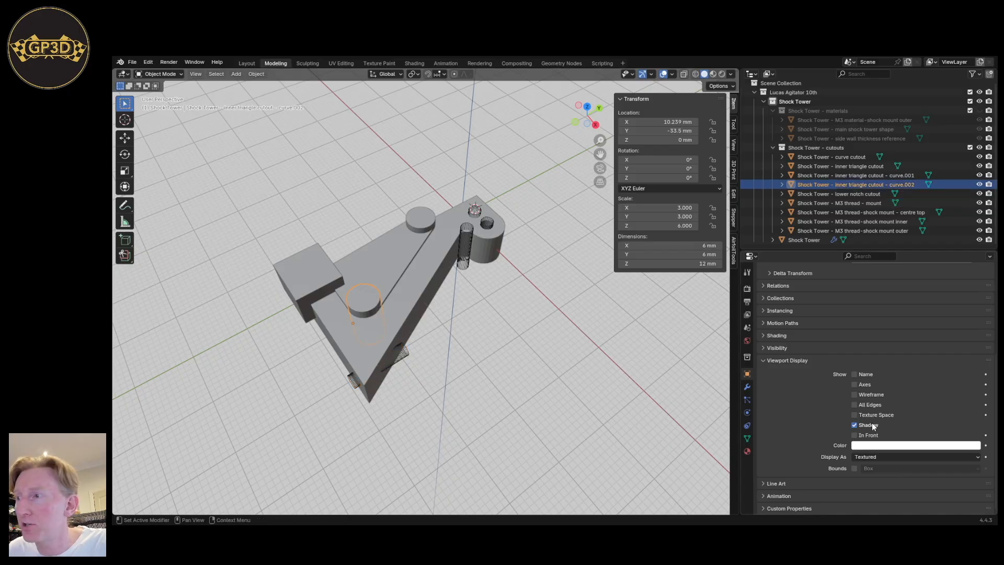
click(863, 457)
click(860, 477)
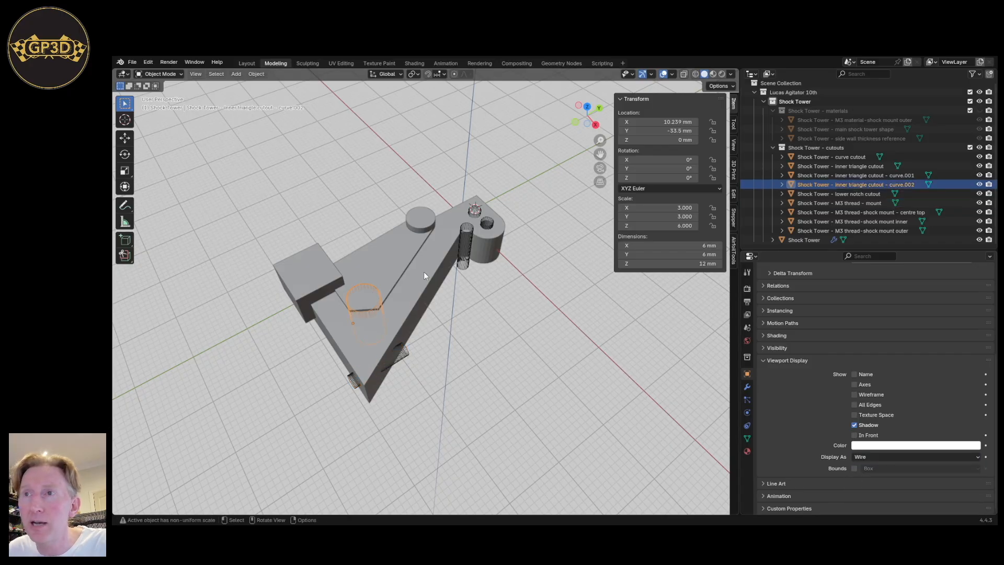
click(421, 222)
click(869, 457)
click(862, 479)
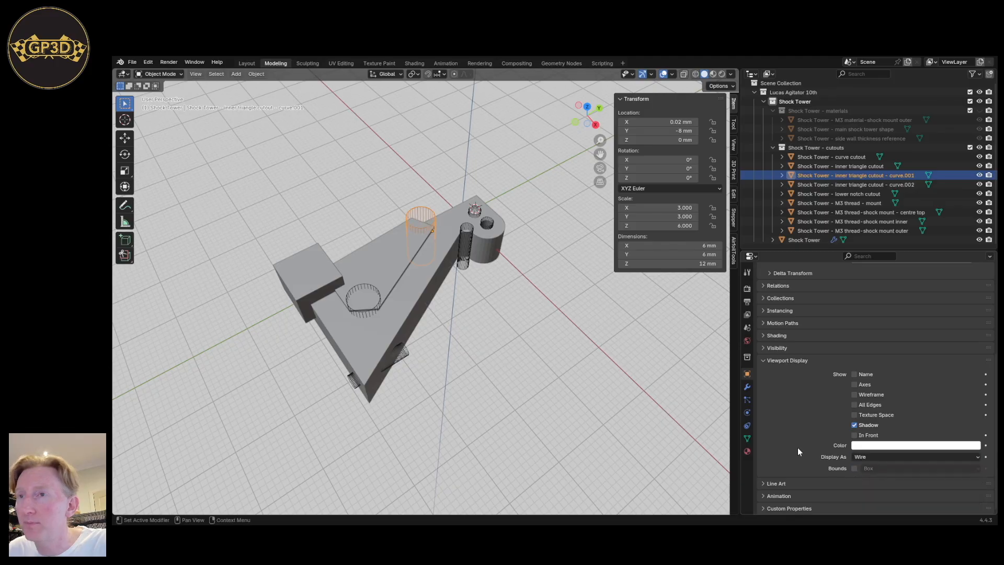
Set the inner triangle cutout and the lower notch cutout block to display as Wire.
click(384, 256)
click(872, 457)
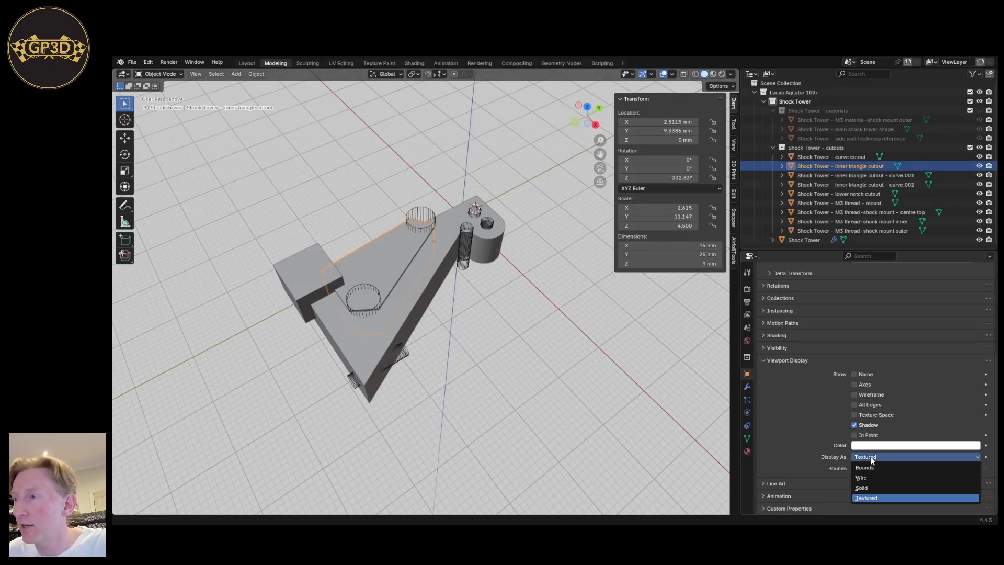
click(862, 477)
click(296, 271)
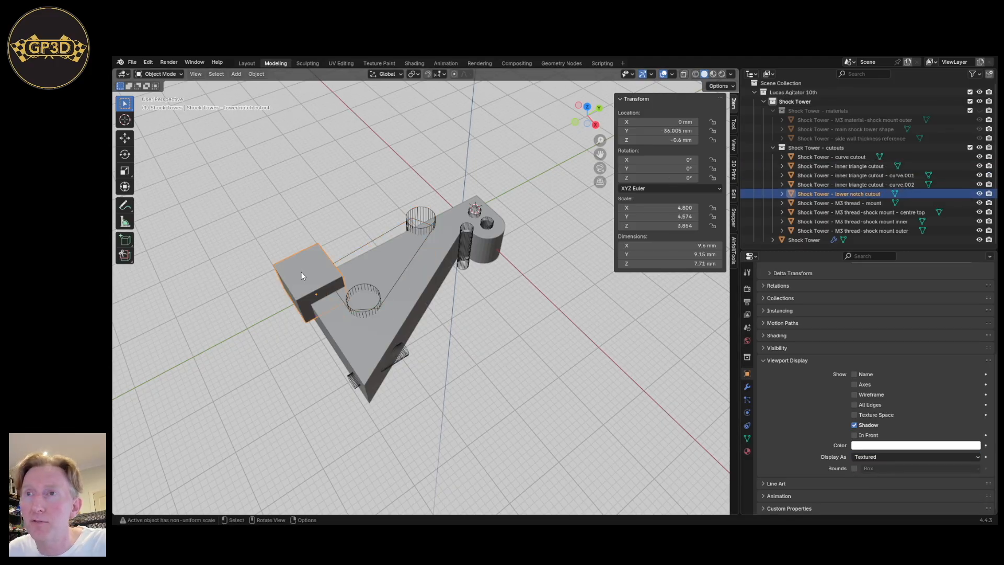
click(867, 456)
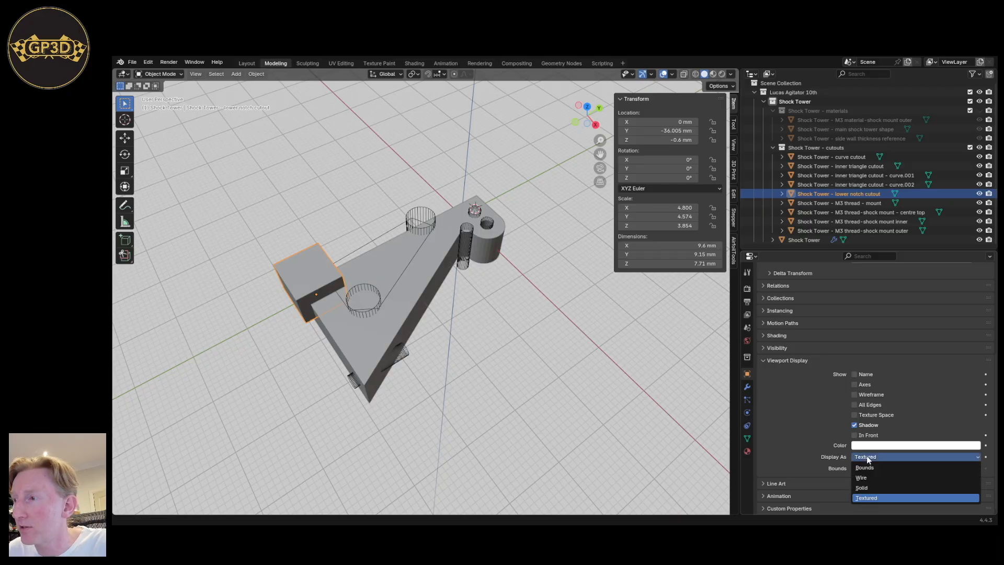
click(863, 477)
Select the Shock Tower and expand its modifier stack, keeping the three already named modifiers collapsed.
mouse_move(413, 401)
middle_down()
mouse_move(344, 316)
mouse_move(376, 287)
mouse_move(338, 277)
mouse_move(301, 307)
middle_up()
middle_drag(407, 274, 457, 346)
scroll(407, 315, up, 3)
click(406, 314)
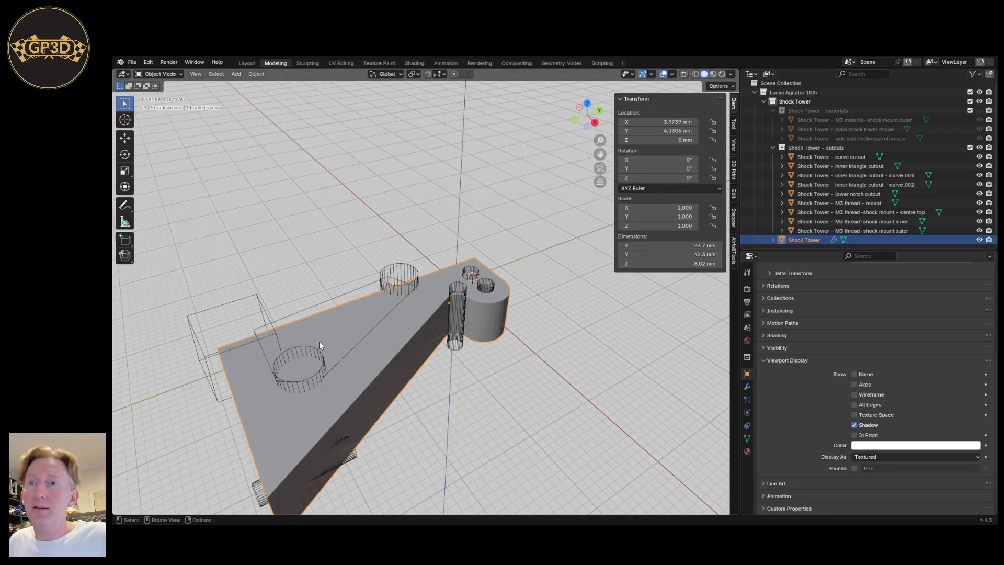
middle_drag(331, 375, 519, 366)
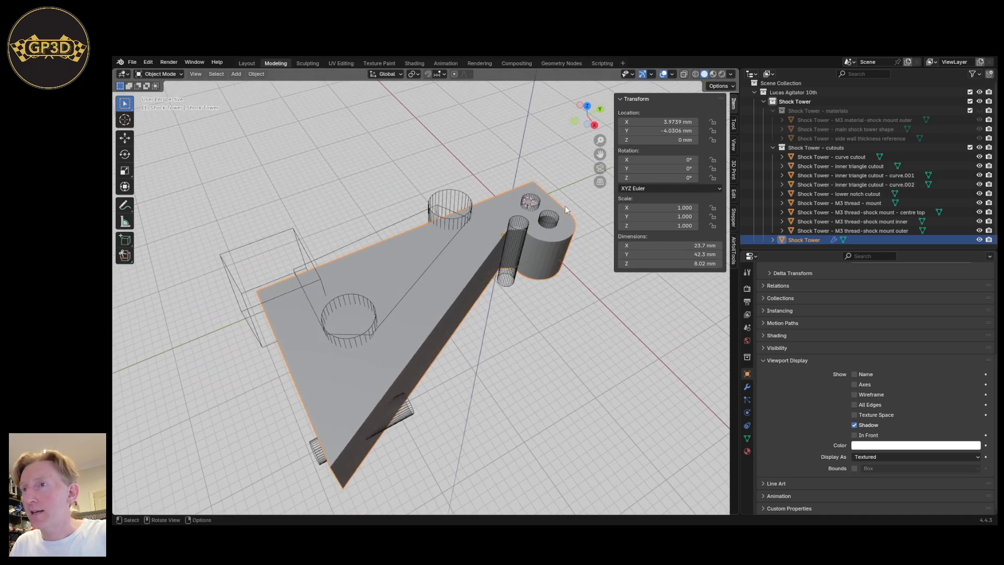
click(747, 386)
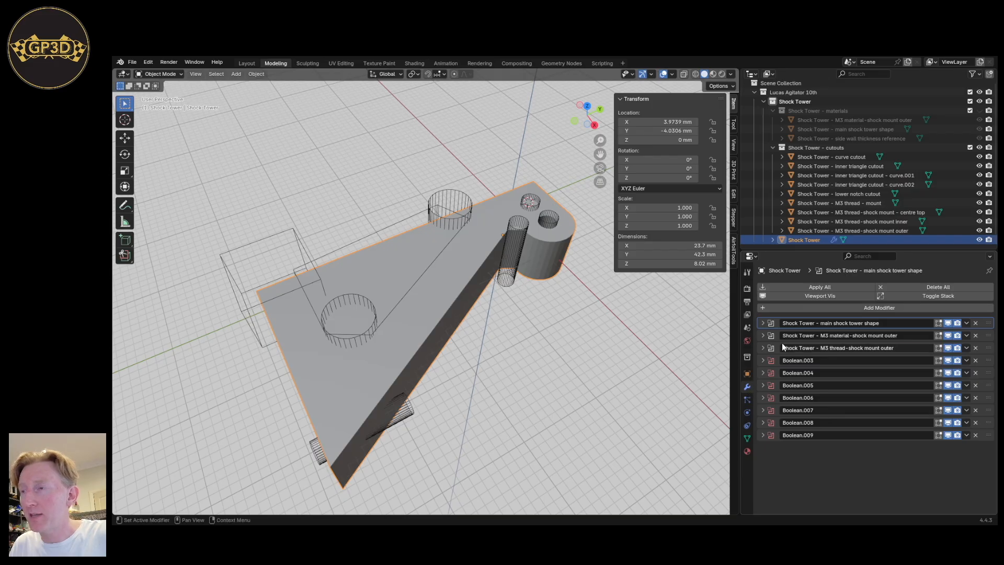
click(915, 296)
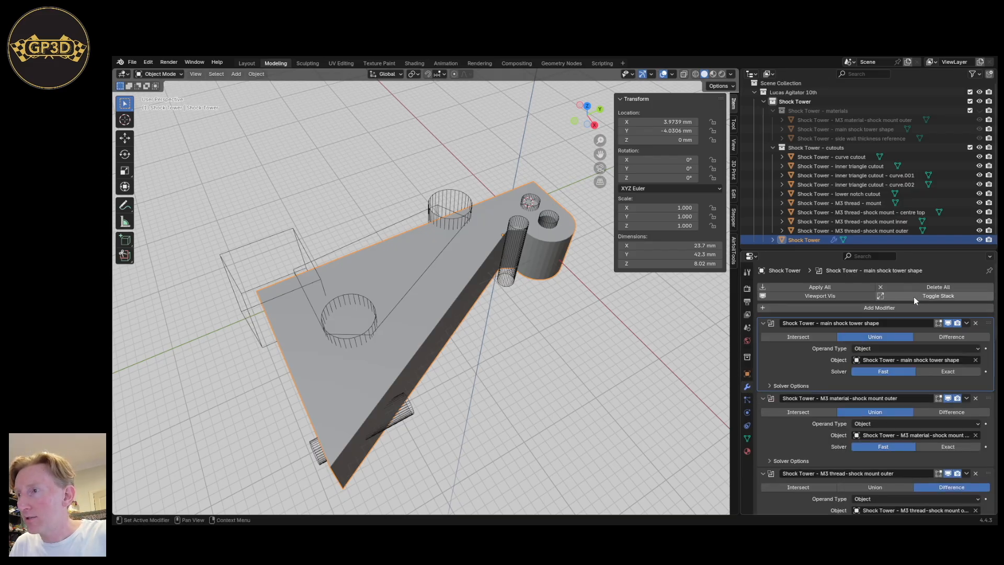
click(763, 323)
click(763, 336)
click(763, 349)
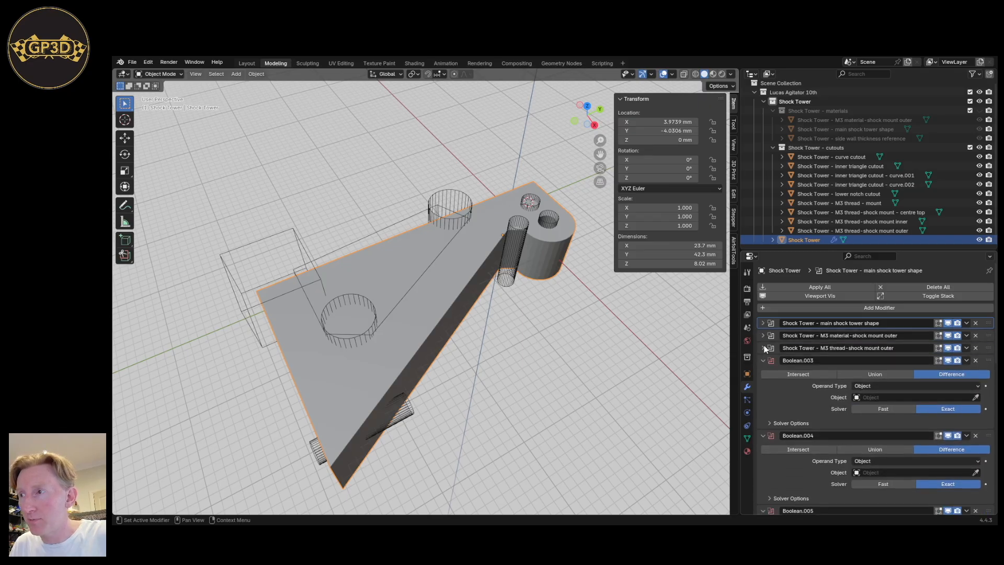
scroll(826, 402, down, 2)
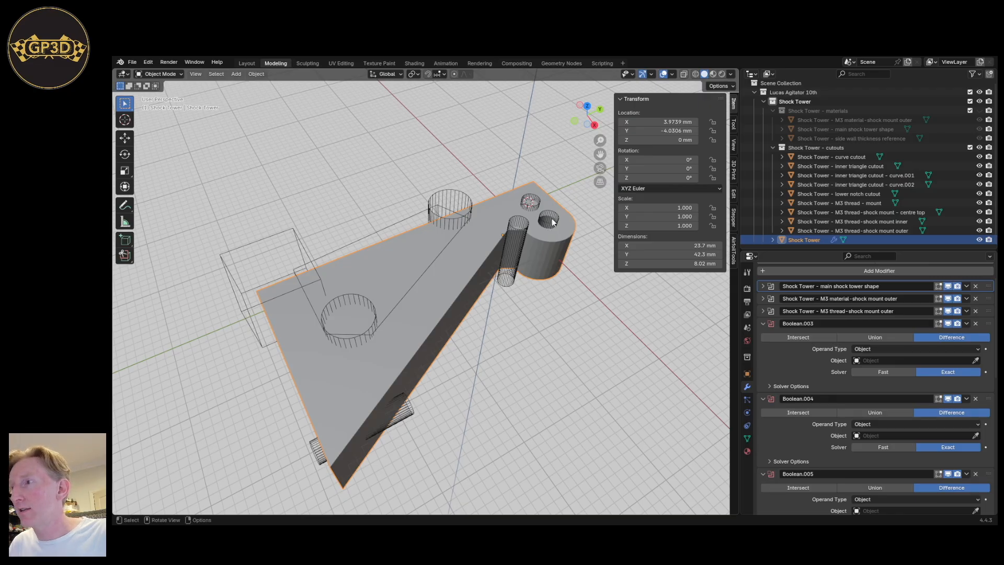
Assign the outer M3 thread-shock mount cutout to Boolean.003 and the curve cutout to Boolean.004, both with the Fast solver.
click(976, 360)
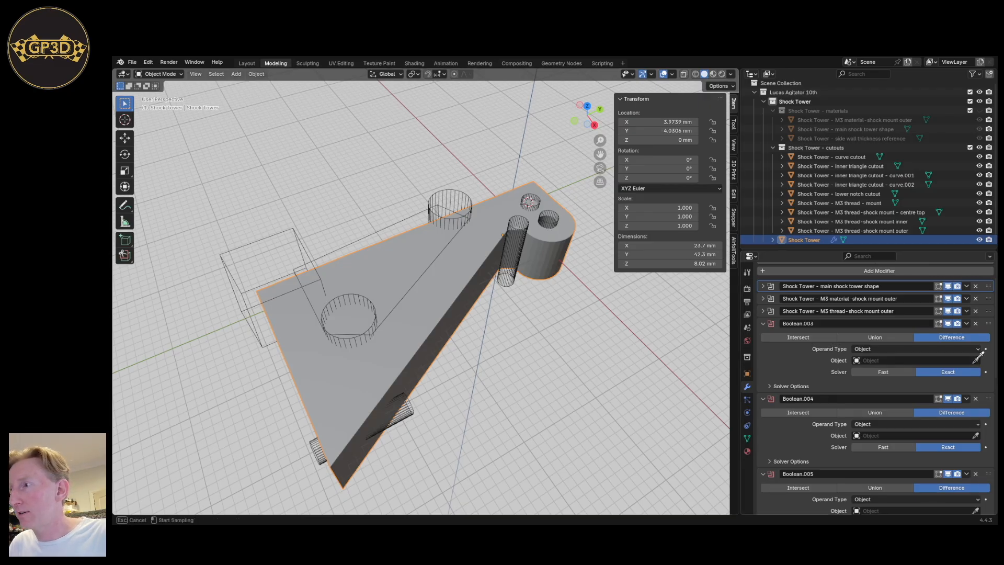
click(534, 202)
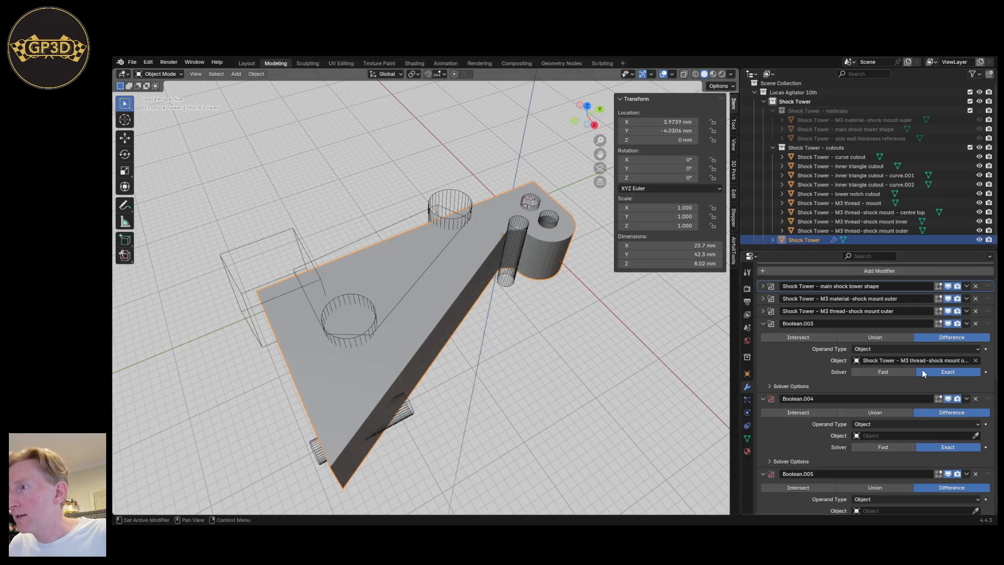
click(908, 371)
click(976, 435)
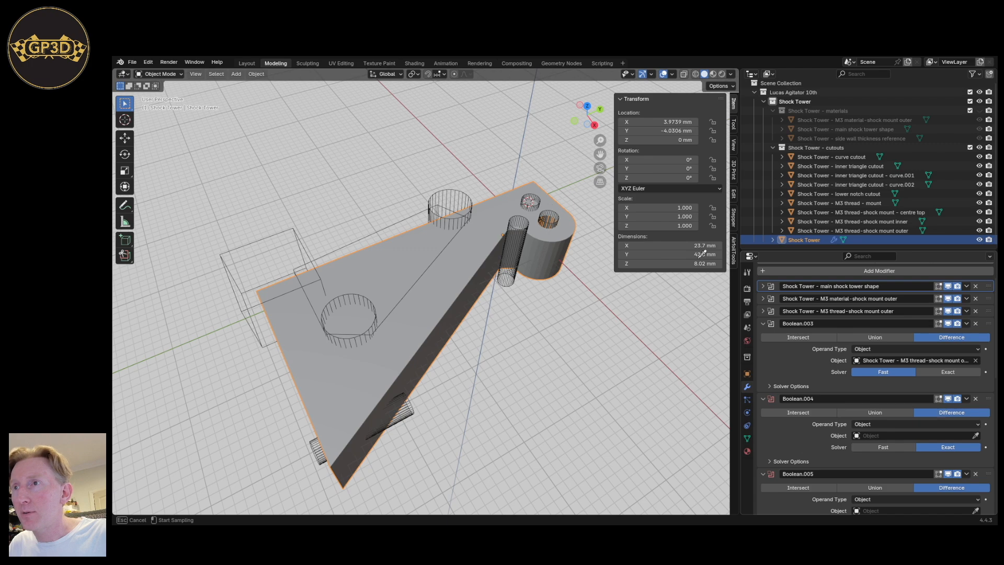
click(521, 225)
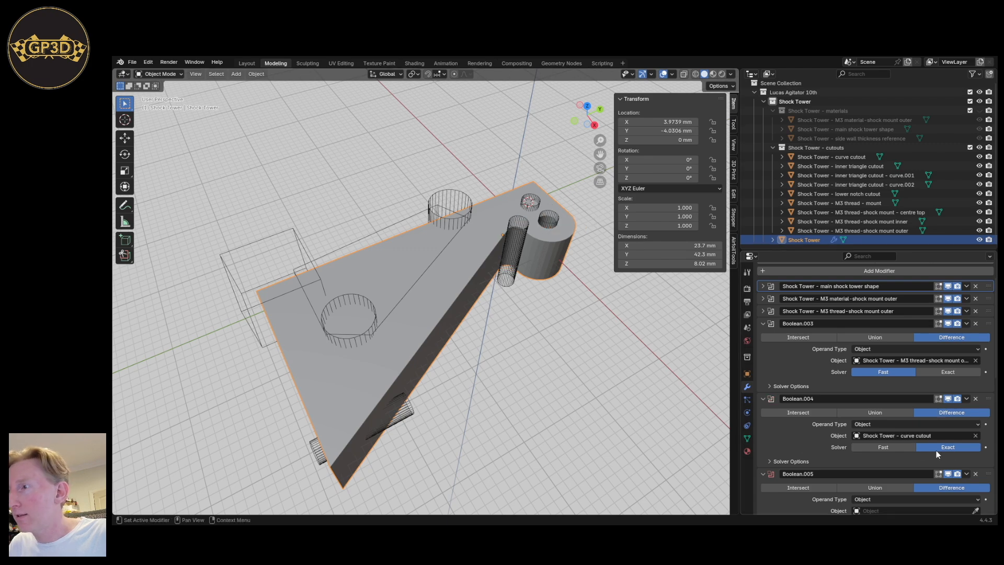
click(890, 447)
Assign the M3 thread - mount cutout to Boolean.005 and the inner triangle cutout to Boolean.006, both with the Fast solver.
scroll(888, 458, down, 4)
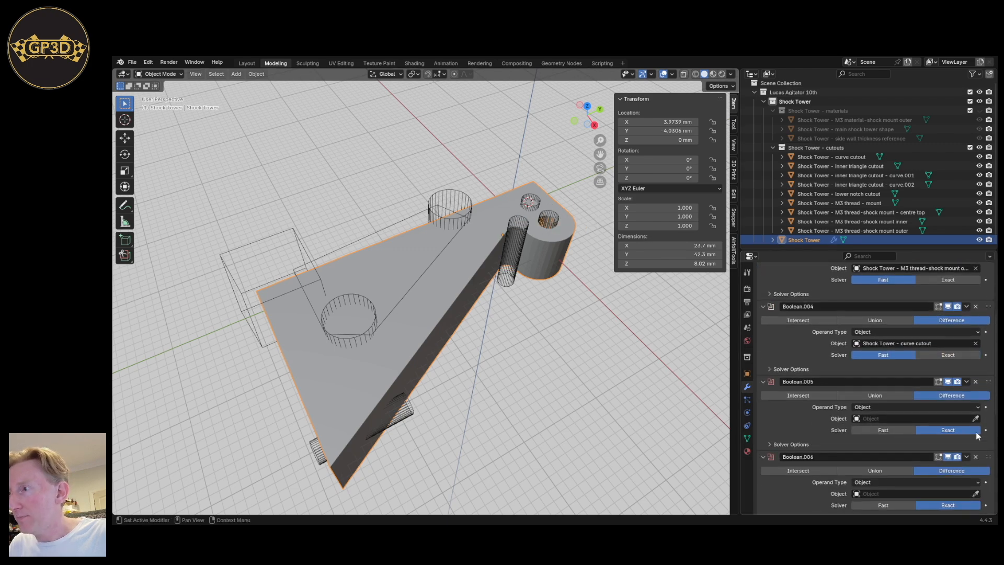
click(976, 418)
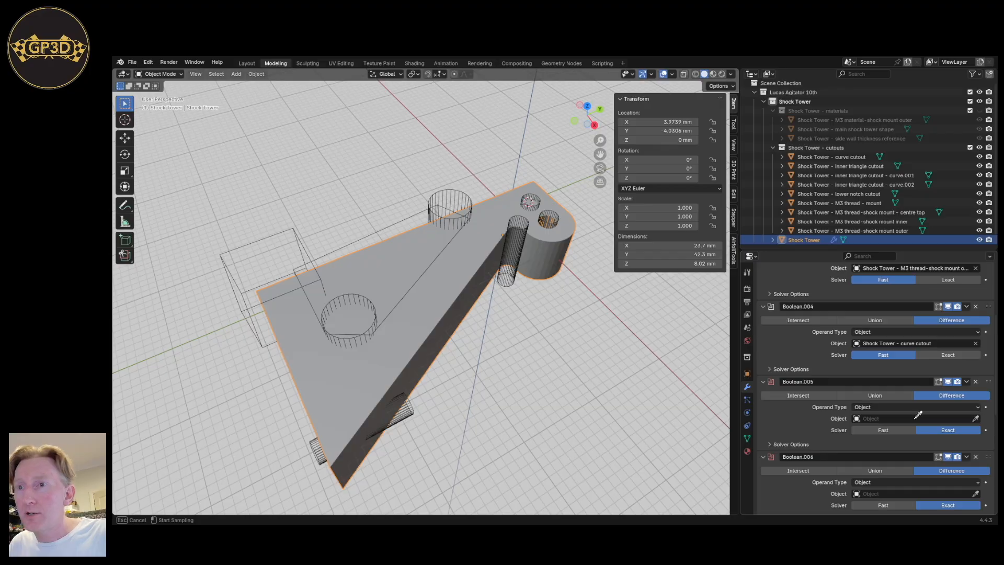
click(407, 413)
click(897, 430)
scroll(967, 451, down, 3)
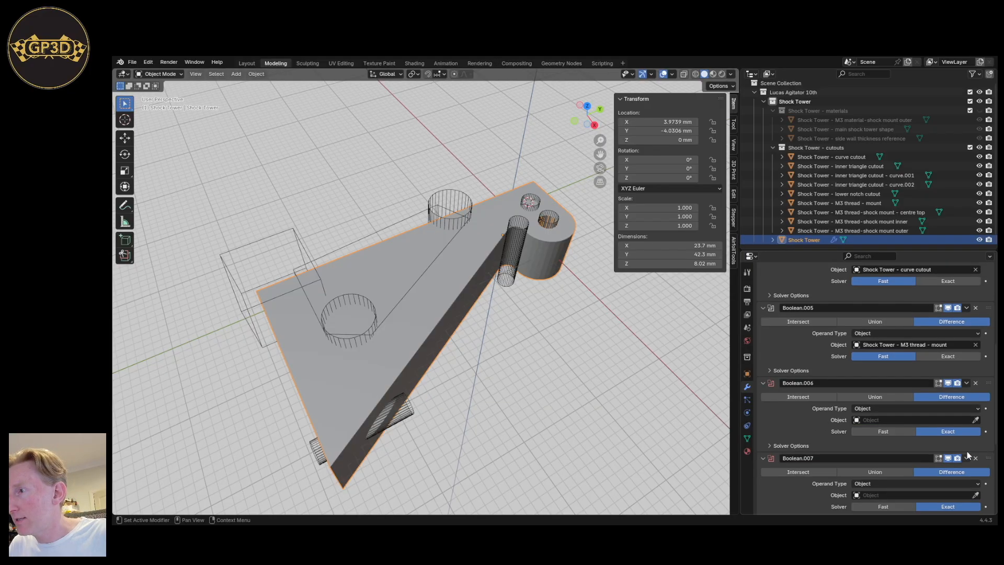
click(976, 419)
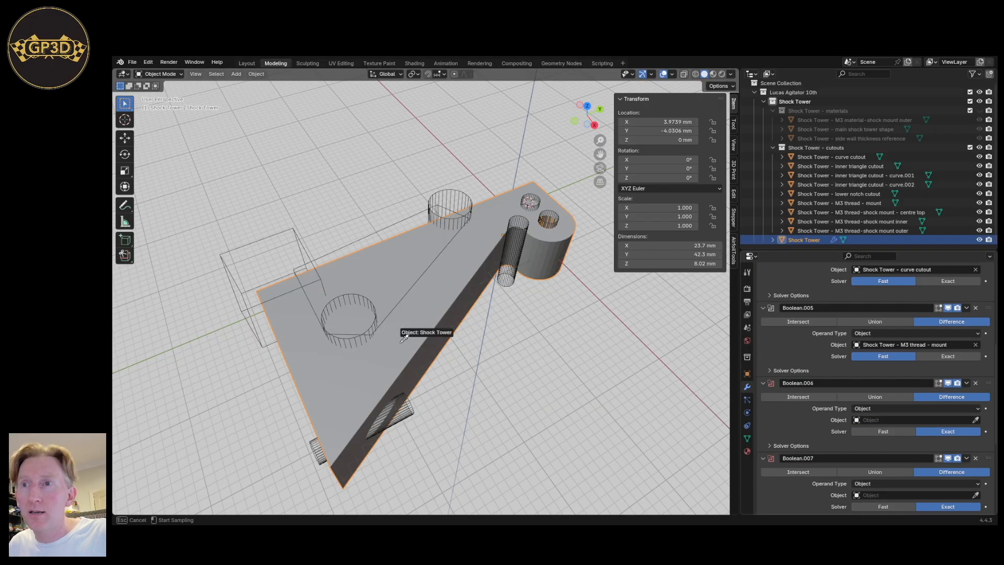
click(396, 227)
click(883, 432)
Assign inner triangle cutout - curve.001 to Boolean.007 and curve.002 to Boolean.008, both with the Fast solver.
scroll(952, 418, down, 5)
click(975, 402)
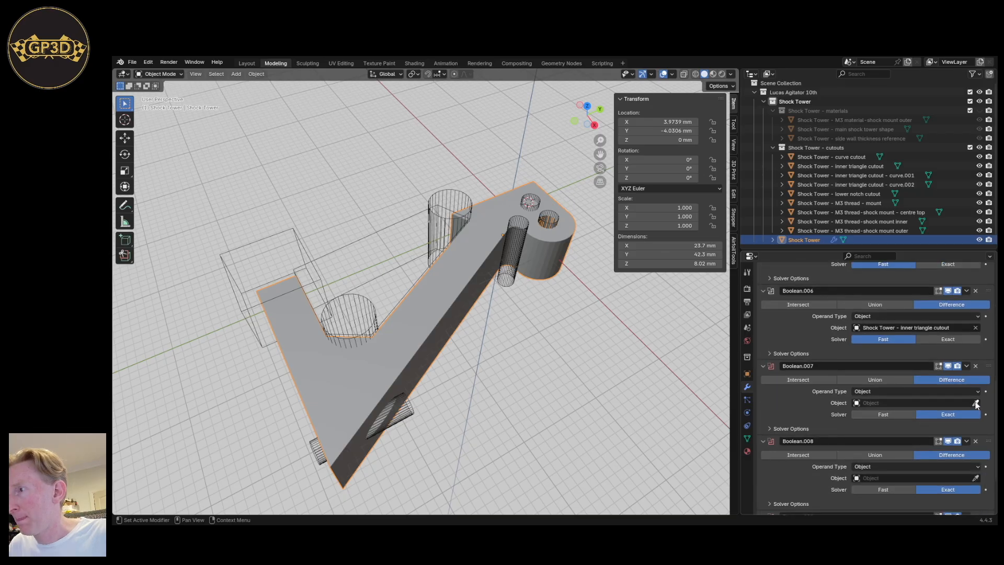
click(461, 200)
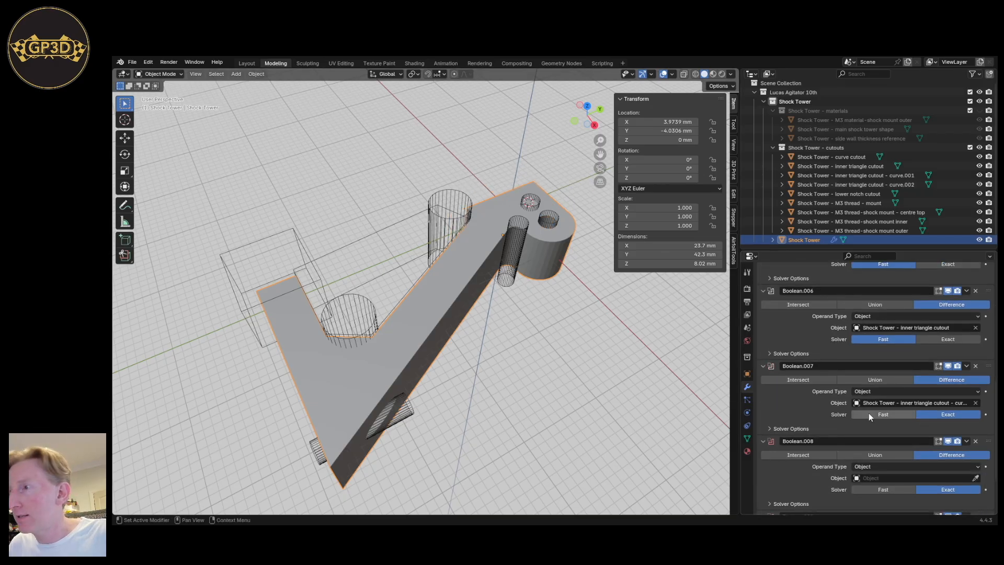
scroll(910, 434, down, 2)
click(900, 375)
click(975, 441)
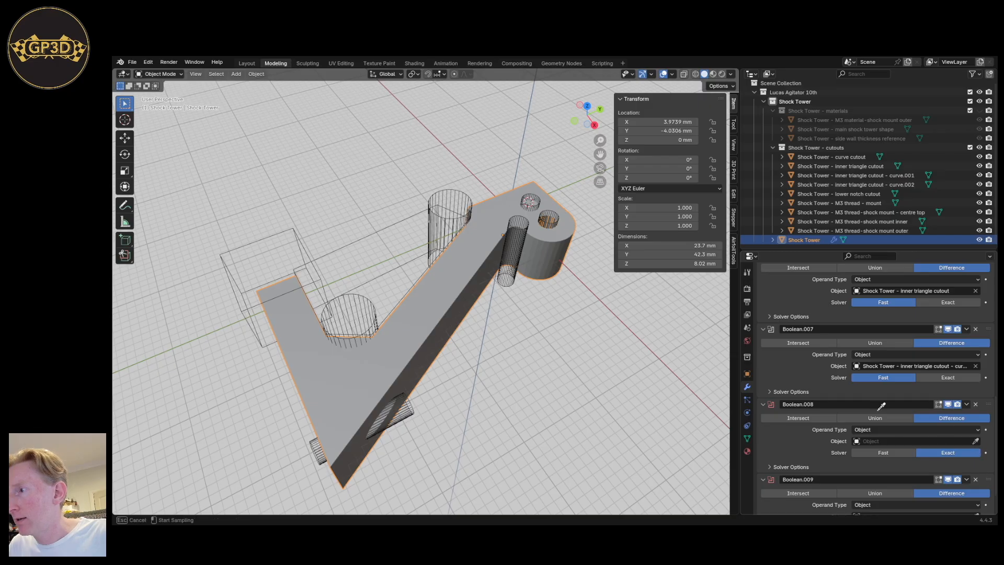
click(362, 296)
click(888, 452)
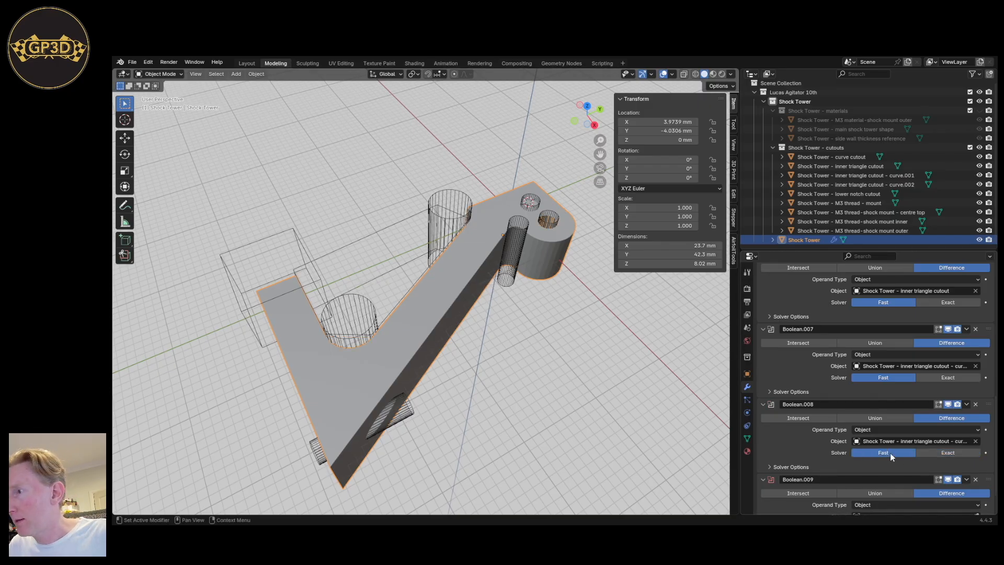
Assign the lower notch cutout as the Difference object of Boolean.009 and view the cut on the tower.
scroll(894, 455, down, 2)
click(976, 483)
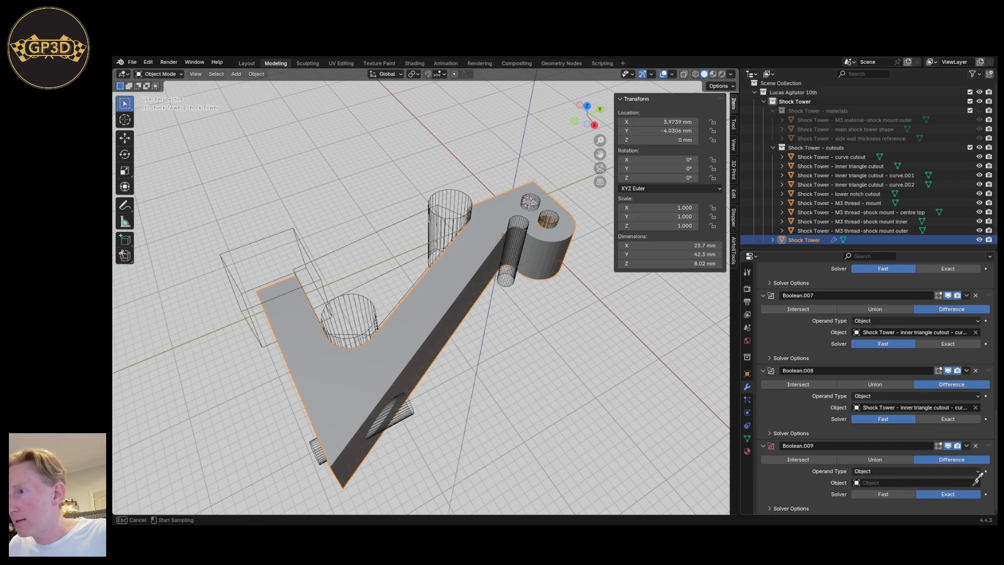
click(247, 240)
scroll(366, 359, down, 1)
mouse_move(455, 362)
middle_down()
mouse_move(438, 387)
mouse_move(450, 369)
mouse_move(441, 362)
mouse_move(486, 318)
mouse_move(450, 342)
mouse_move(481, 279)
mouse_move(435, 403)
mouse_move(461, 362)
mouse_move(499, 338)
mouse_move(434, 356)
mouse_move(449, 347)
middle_up()
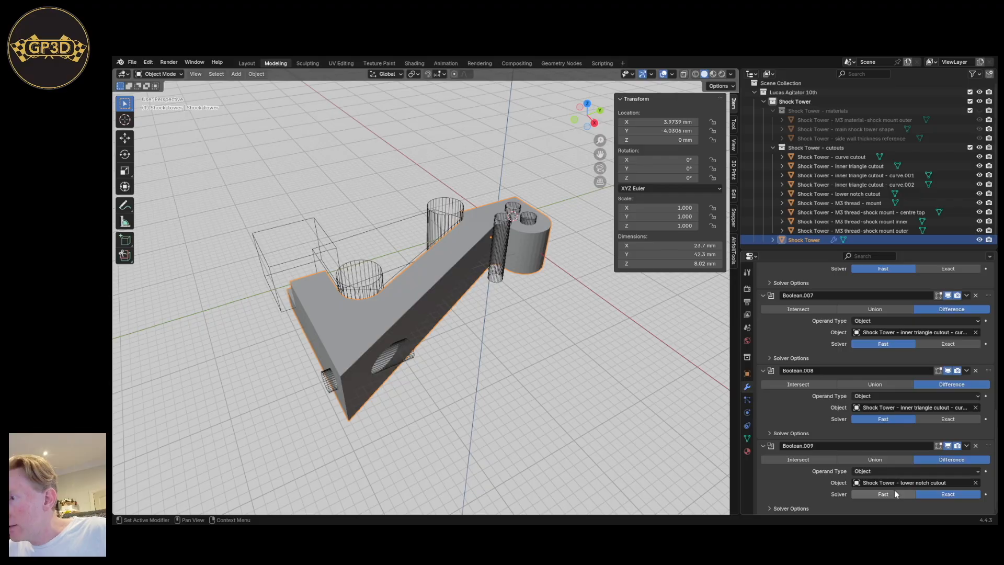
Rename Boolean.009 as "Shock Tower - lower notch cutout" and Boolean.008 as "Shock Tower - inner triangle cutout - curve.002".
click(860, 483)
key(ctrl+c)
double_click(797, 445)
key(ctrl+v)
click(887, 408)
key(ctrl+c)
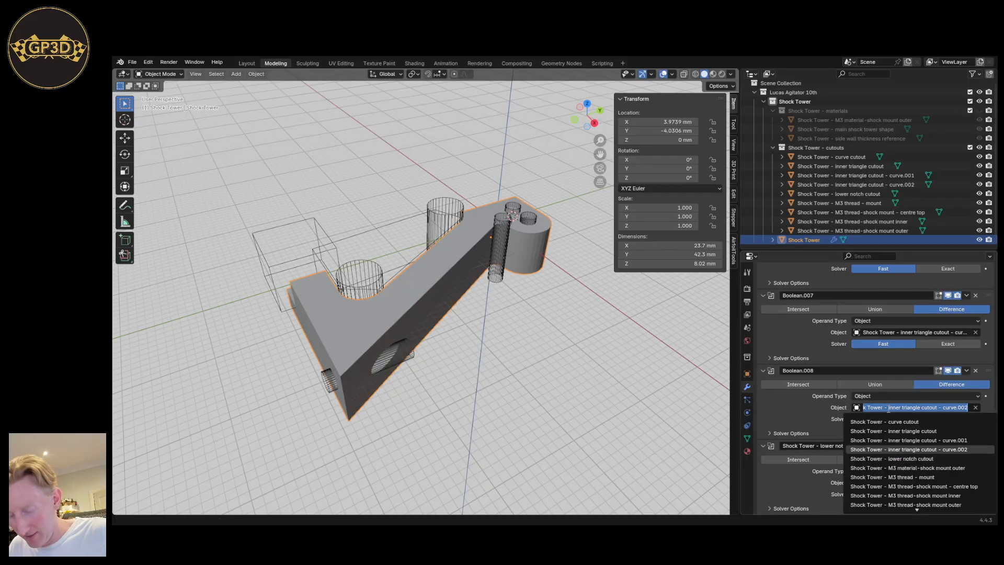
double_click(821, 369)
key(ctrl+v)
Rename Boolean.007 as "Shock Tower - inner triangle cutout - curve.001" and collapse that modifier.
click(910, 333)
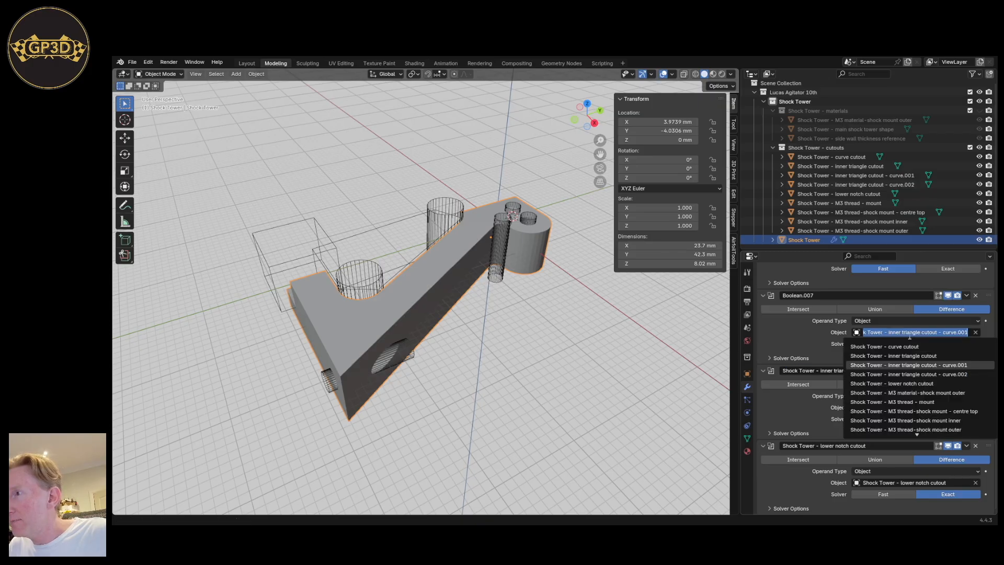
click(919, 332)
key(ctrl+c)
key(Escape)
double_click(793, 295)
key(ctrl+v)
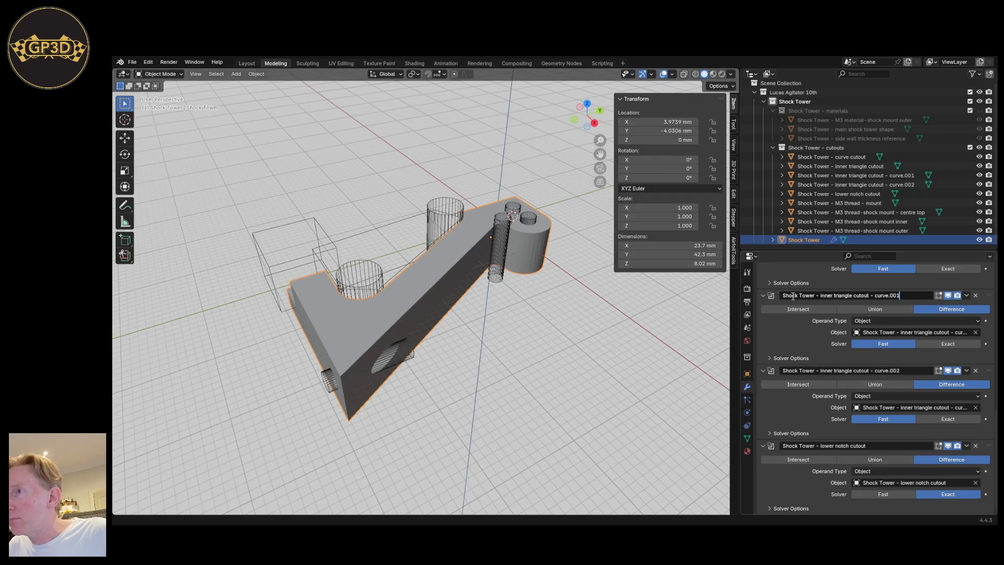
key(Return)
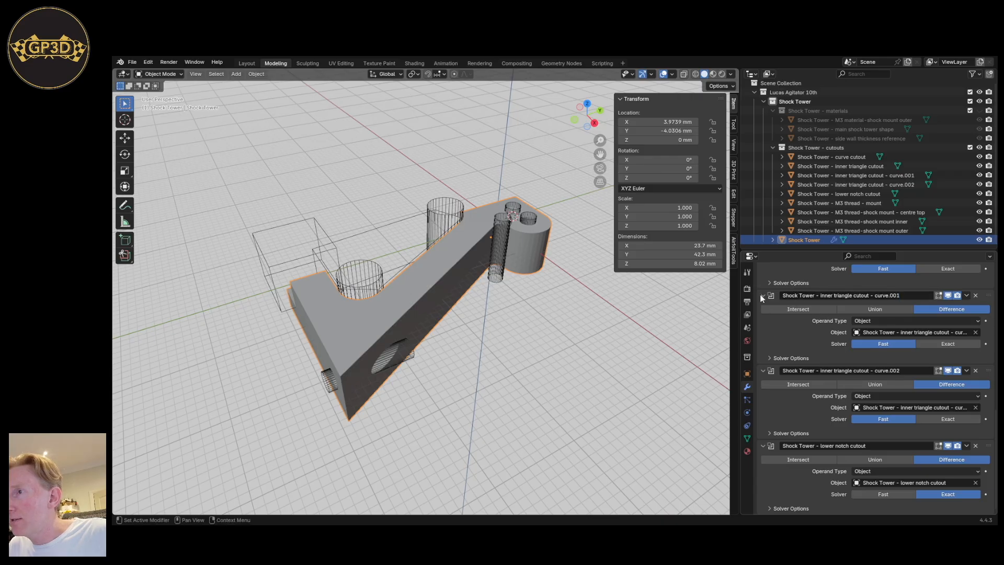
click(763, 296)
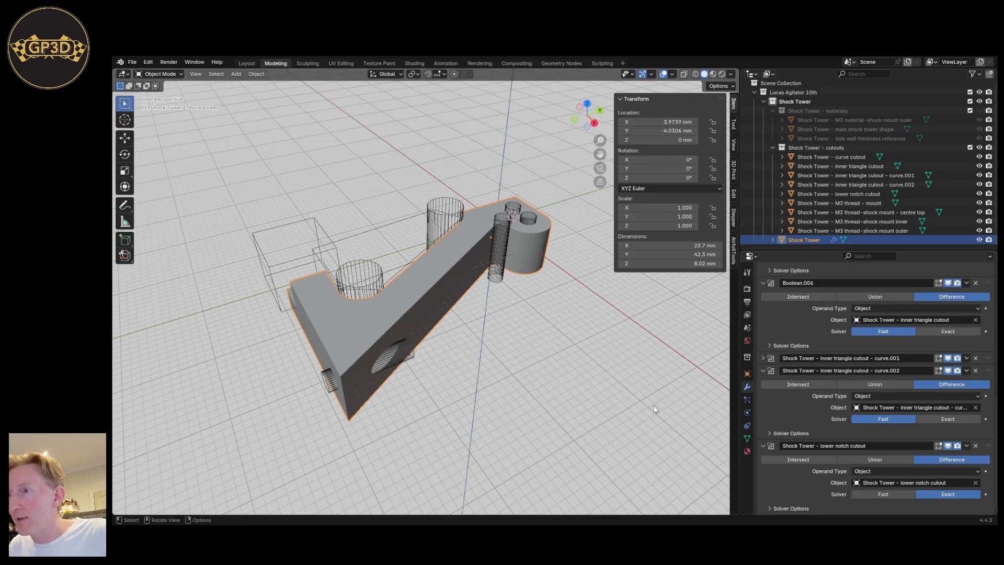
key(q)
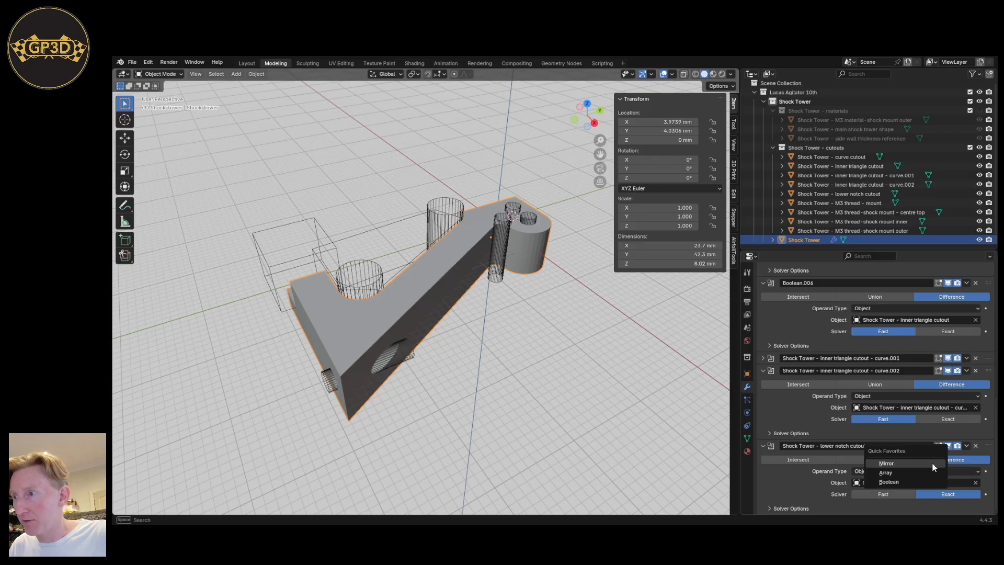
click(903, 482)
scroll(894, 470, down, 3)
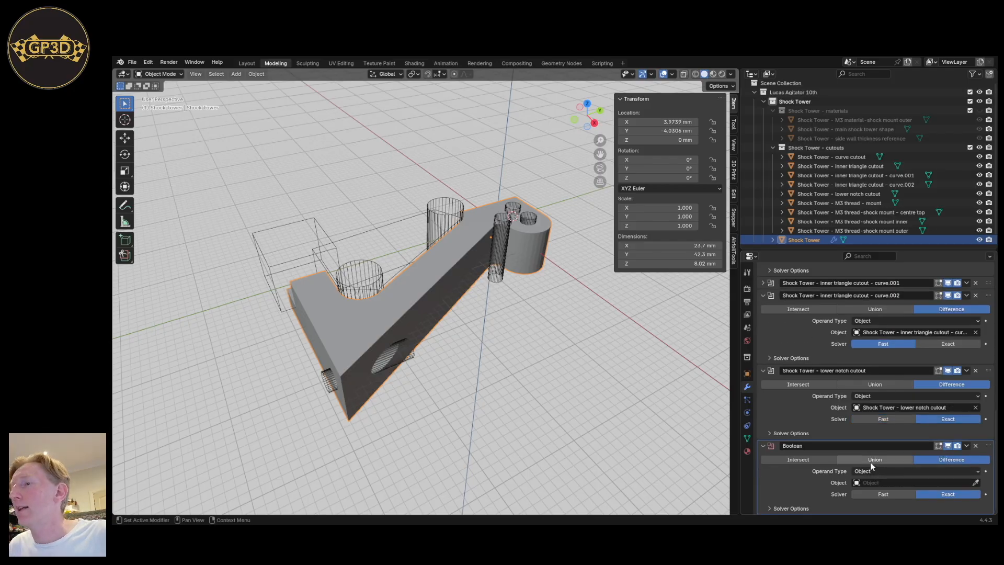
click(974, 445)
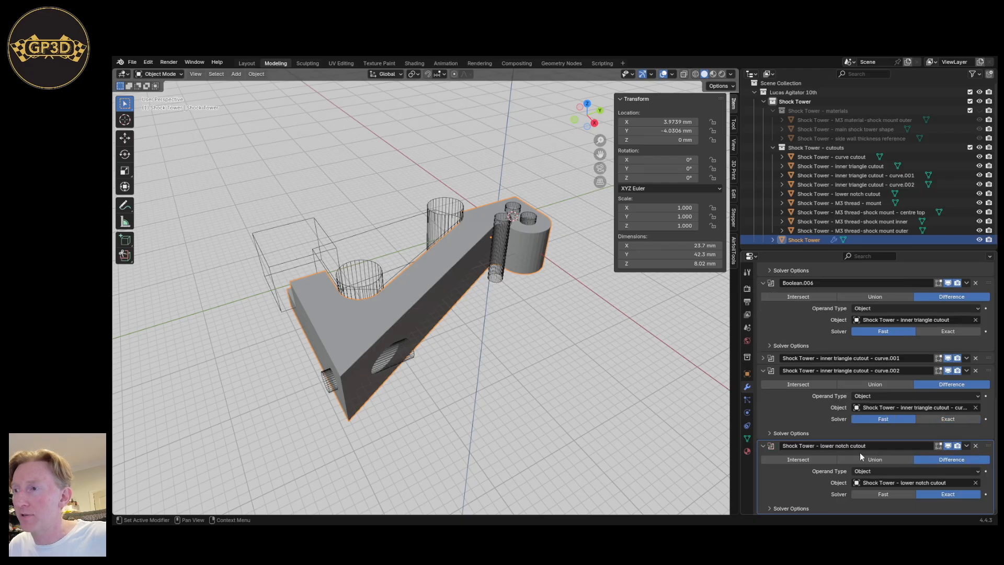
scroll(861, 457, up, 6)
scroll(862, 461, down, 6)
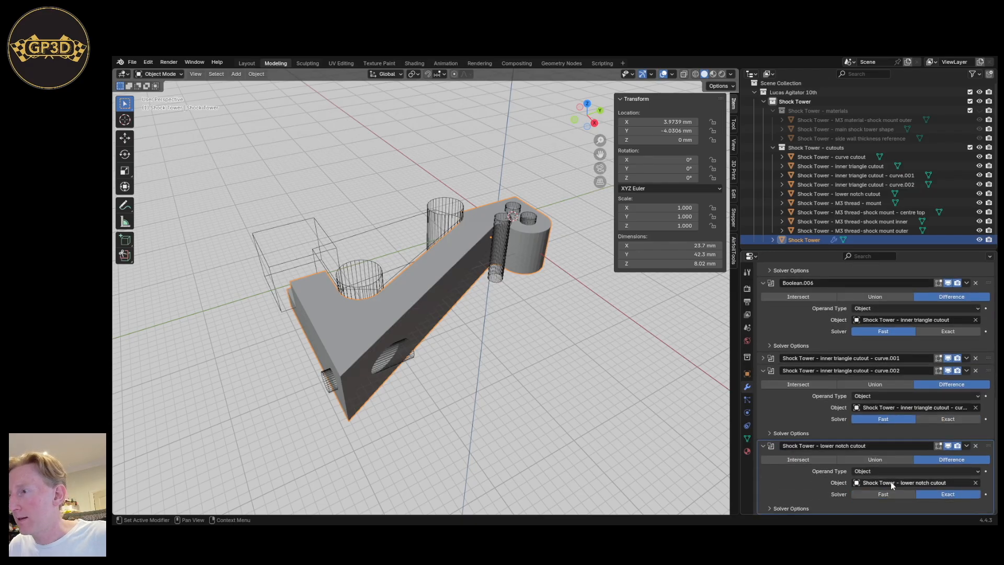
Collapse the inner triangle curve.002 modifier and rename Boolean.006 as "Shock Tower - inner triangle cutout".
click(762, 445)
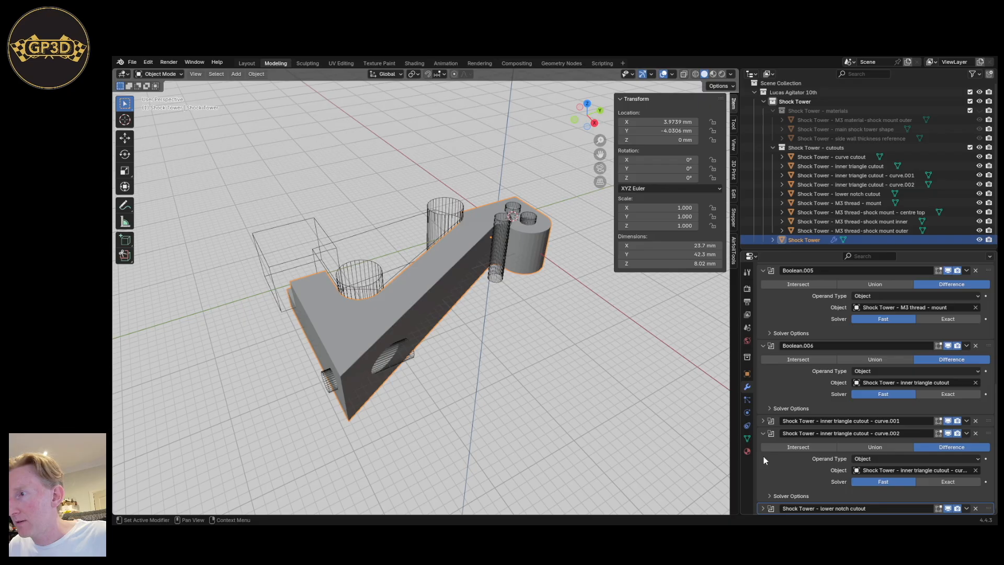
click(763, 433)
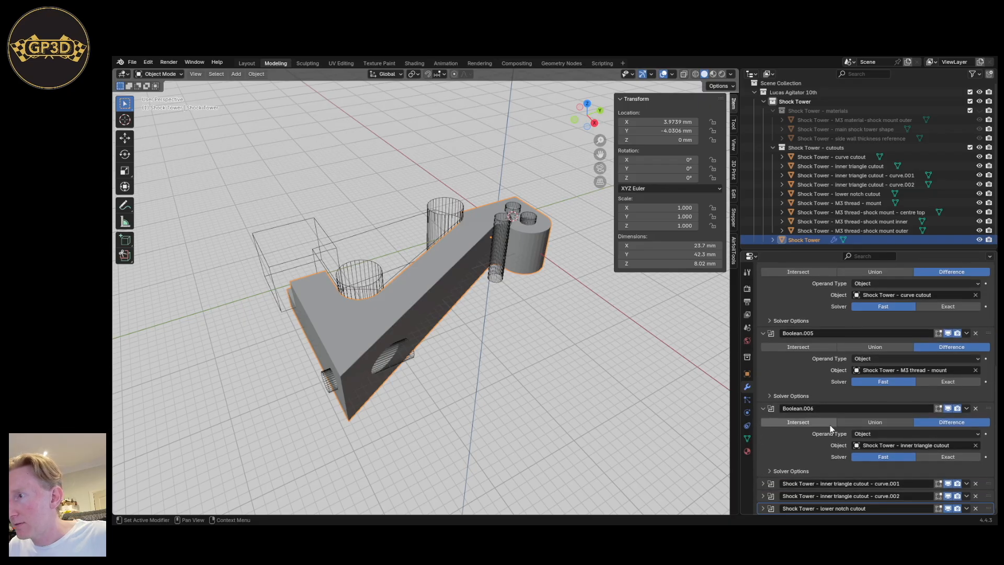
click(762, 495)
click(761, 495)
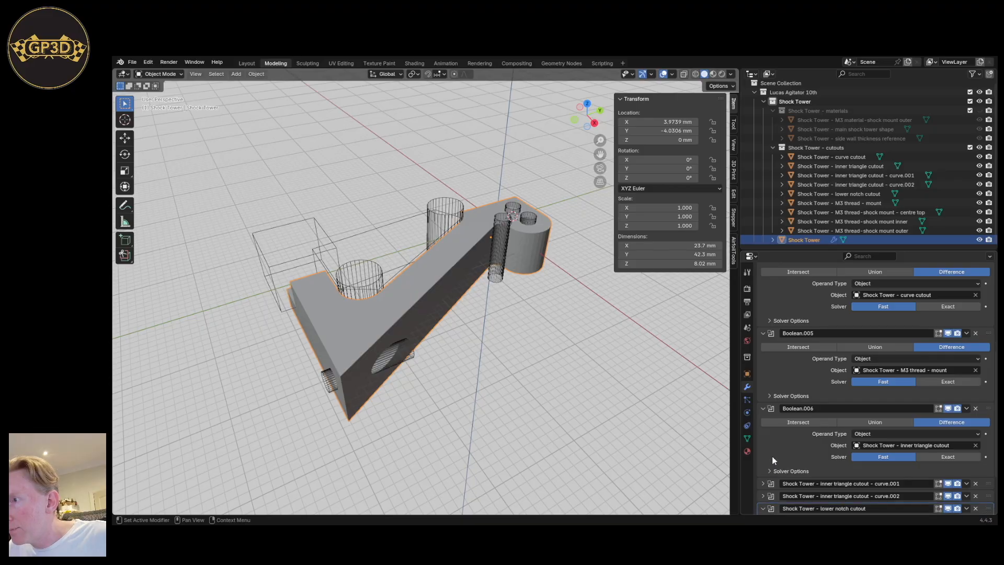
click(895, 445)
key(Return)
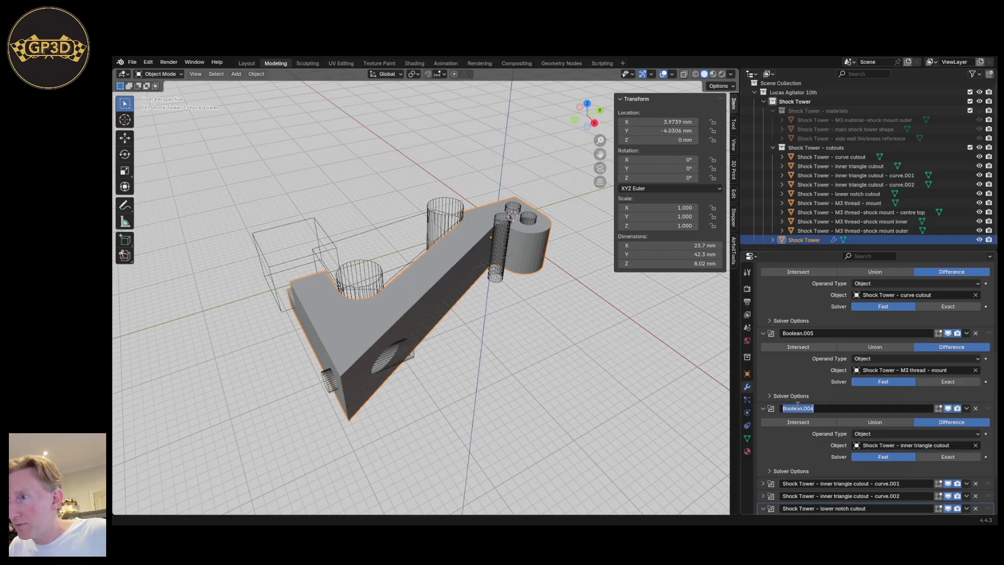
Rename Boolean.005 as "Shock Tower - M3 thread - mount" and Boolean.004 as "Shock Tower - curve cutout".
click(900, 370)
key(Return)
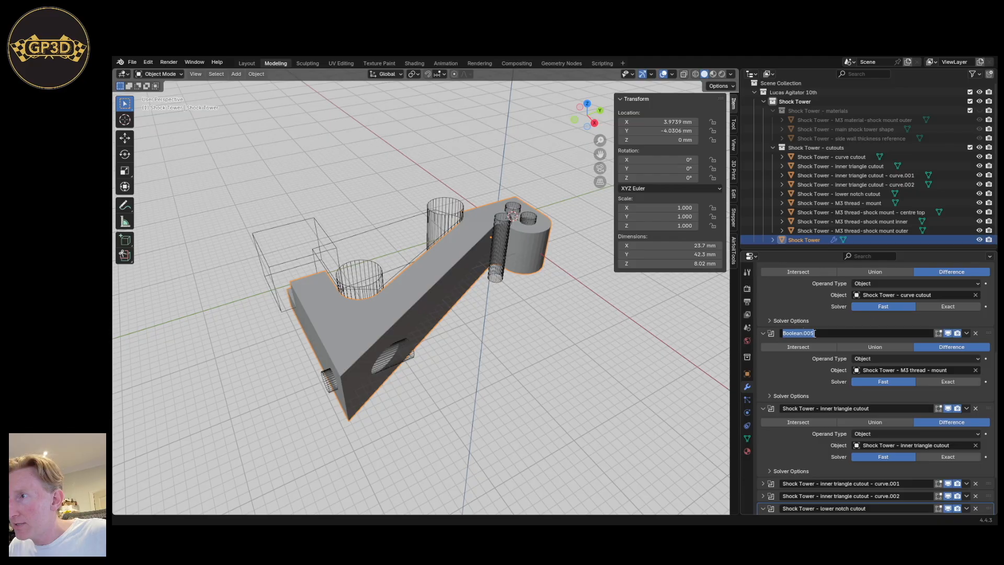
click(895, 295)
key(ctrl+c)
key(Return)
scroll(793, 306, up, 3)
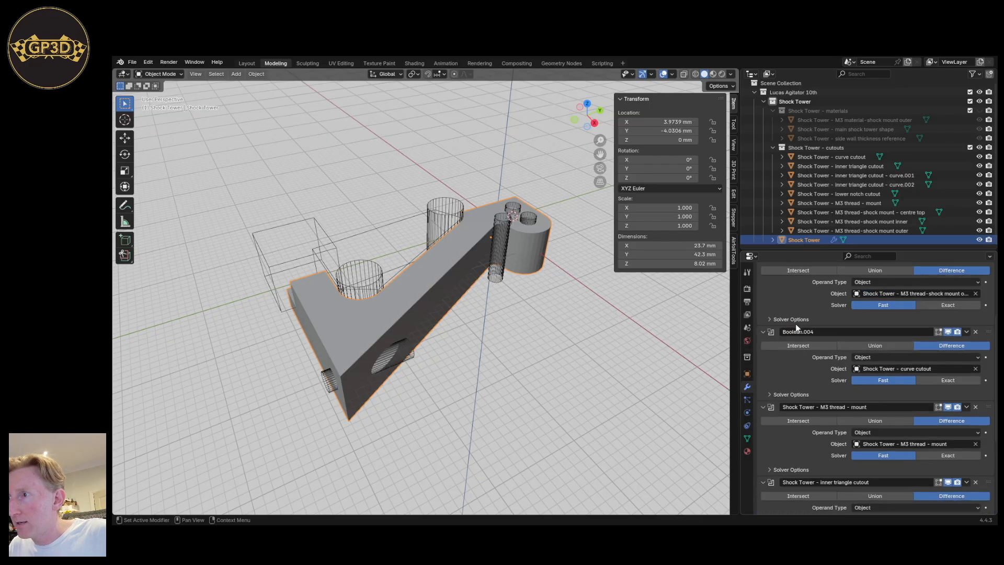
key(ctrl+a)
key(ctrl+v)
key(Return)
Rename Boolean.003 as "Shock Tower - M3 thread-shock mount outer", copying the name from its operand object.
scroll(801, 308, up, 2)
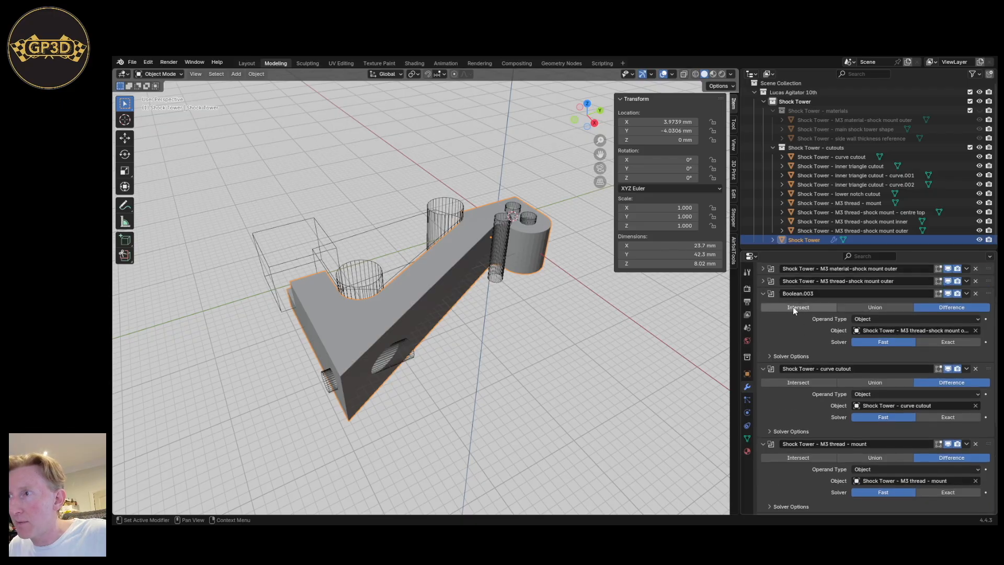
click(912, 330)
key(ctrl+c)
key(Escape)
double_click(794, 293)
key(ctrl+v)
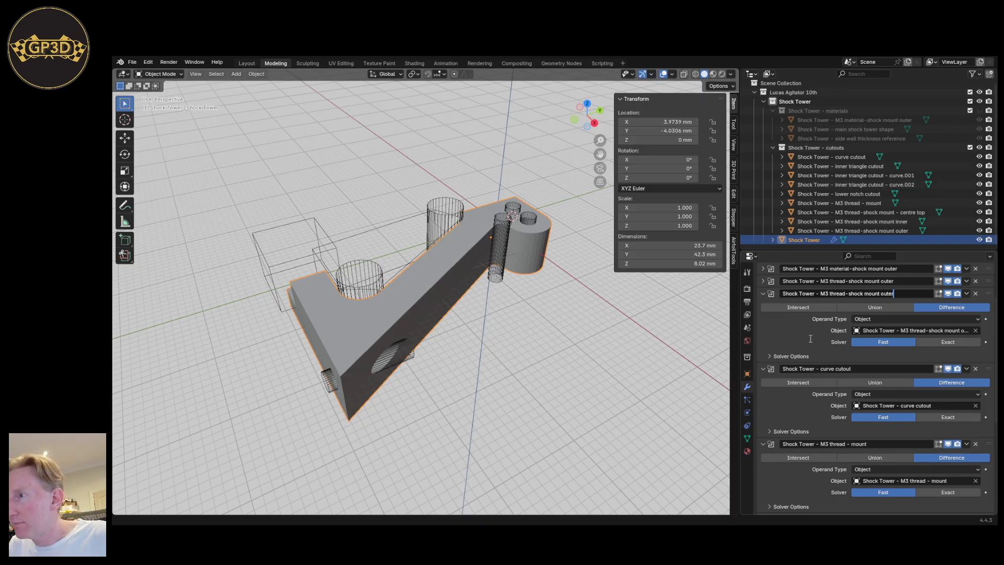
Set the lower notch cutout modifier's solver to Fast and collapse the whole modifier stack.
scroll(855, 394, down, 8)
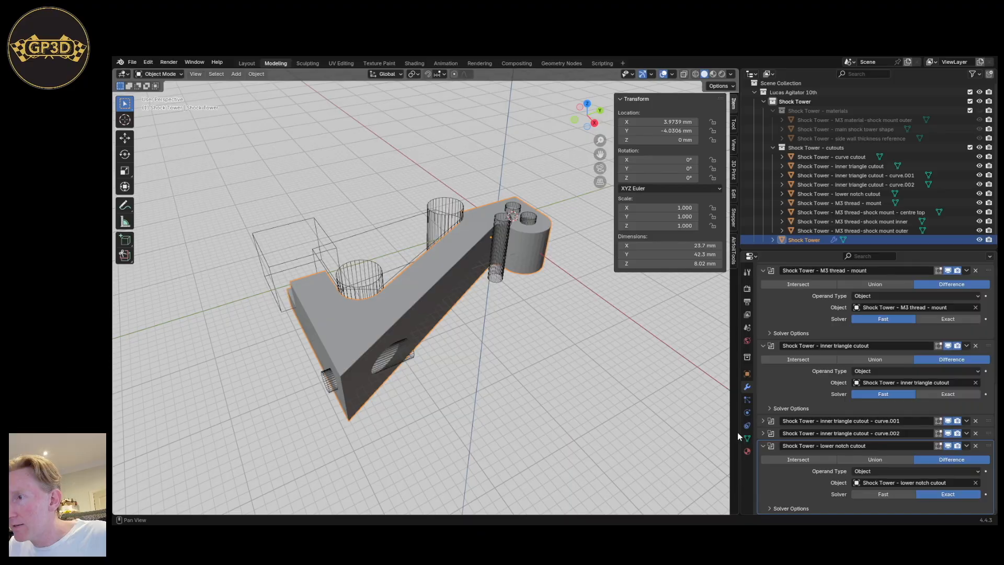
click(763, 433)
click(763, 420)
scroll(890, 412, down, 3)
scroll(890, 412, down, 3)
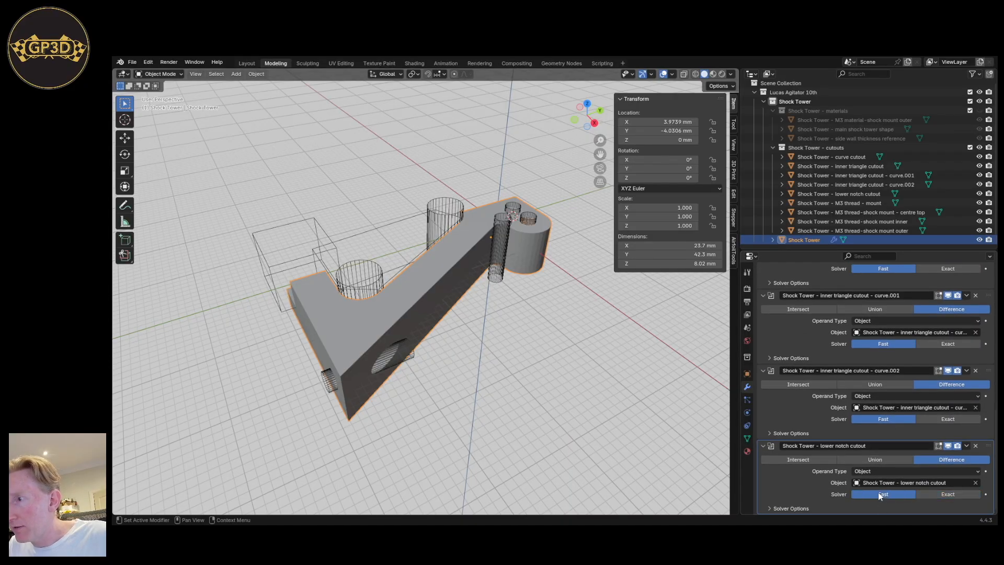
scroll(815, 460, up, 15)
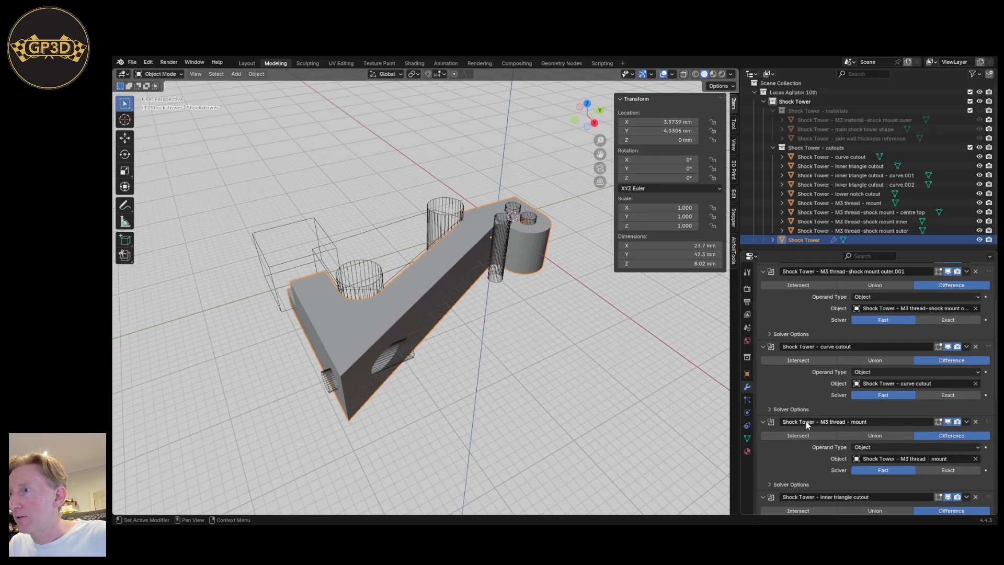
click(939, 295)
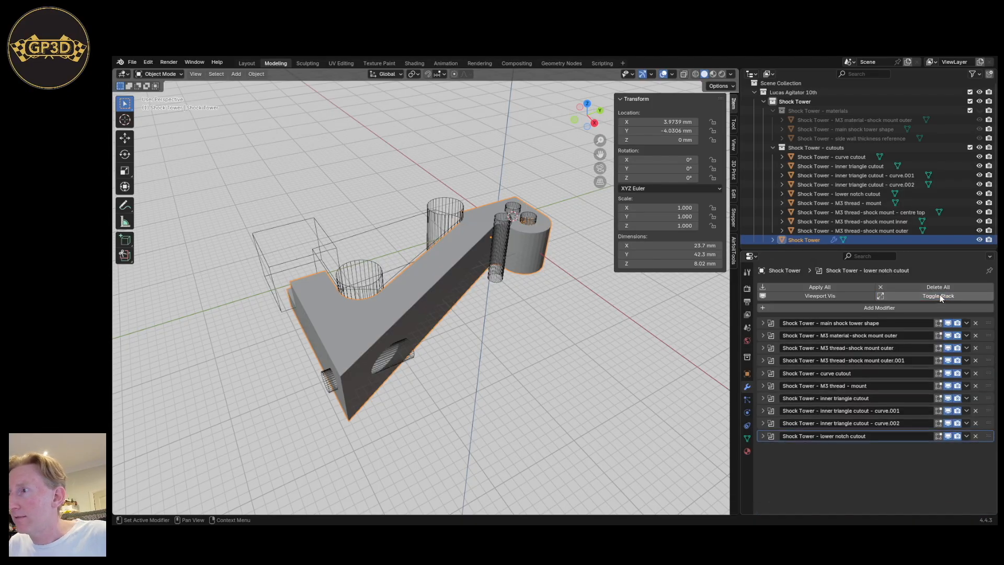
Examine the inner and outer shock mount holes up close and select the M3 thread-shock mount inner cutout.
middle_drag(407, 362, 463, 365)
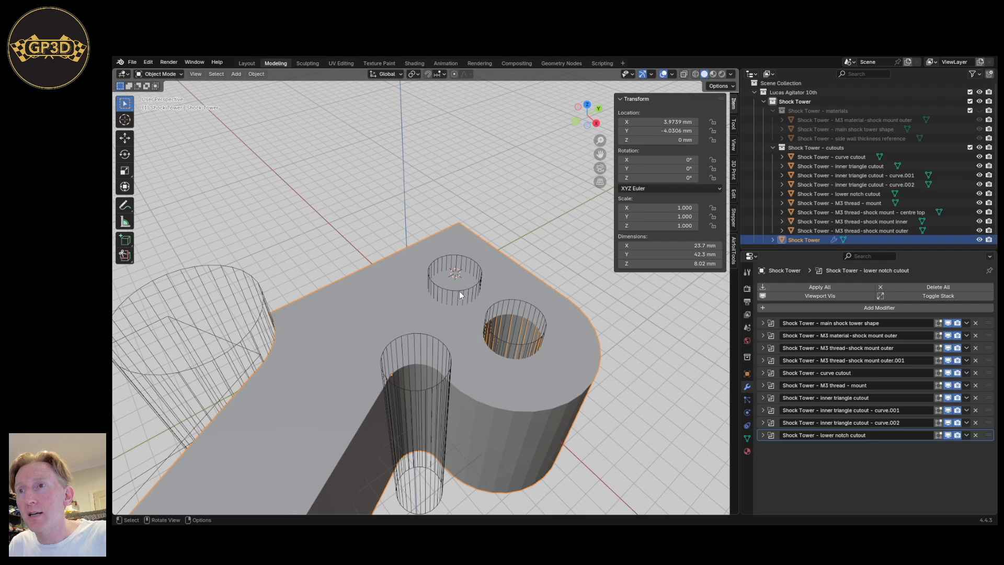
mouse_move(459, 292)
middle_down()
mouse_move(485, 299)
mouse_move(466, 299)
middle_up()
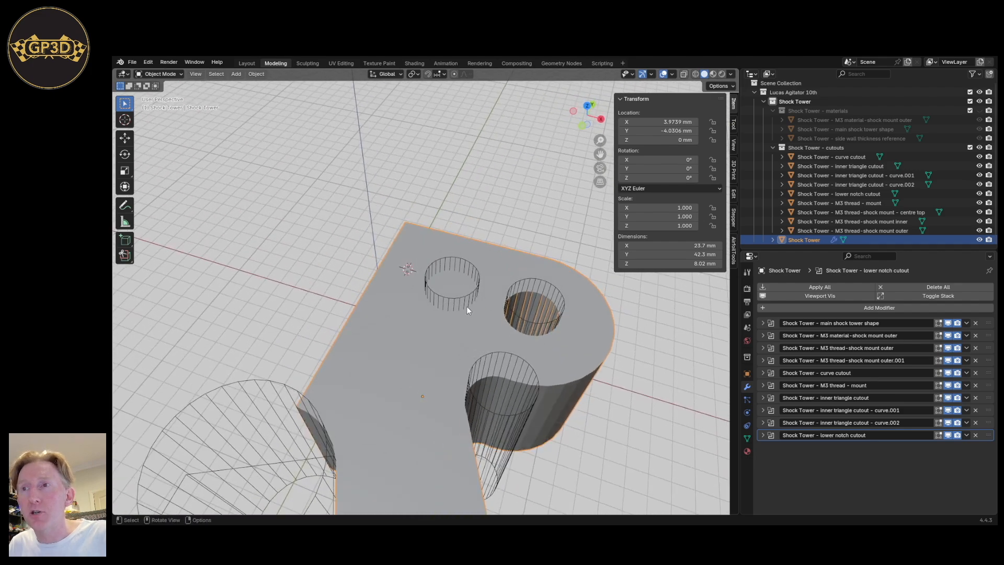
scroll(466, 308, up, 3)
click(461, 317)
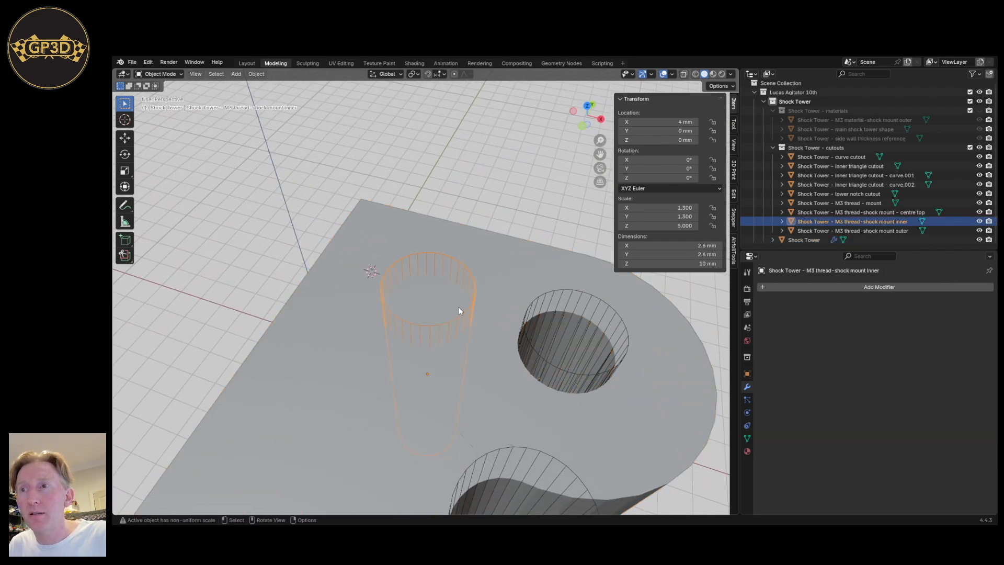
click(588, 313)
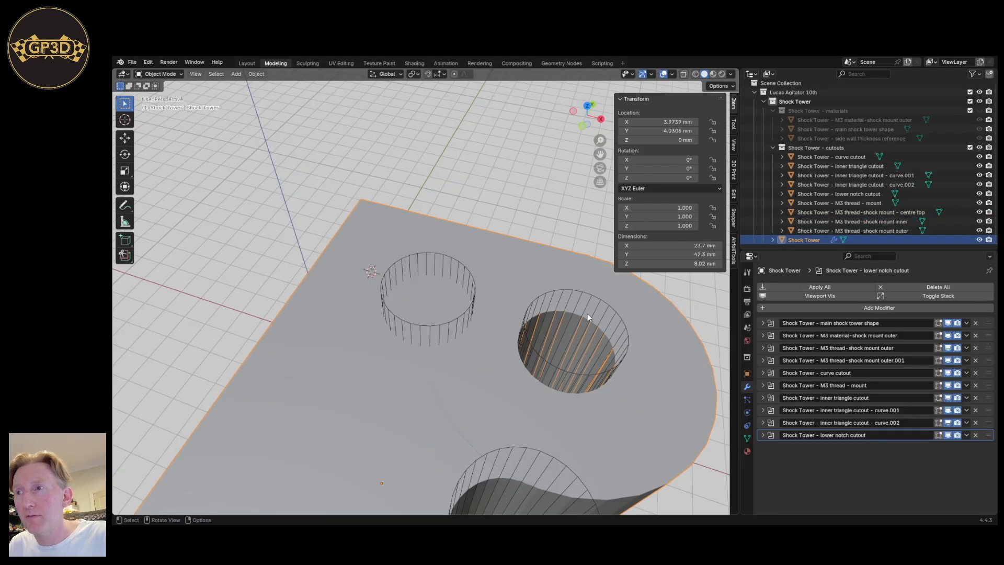
middle_drag(579, 341, 471, 326)
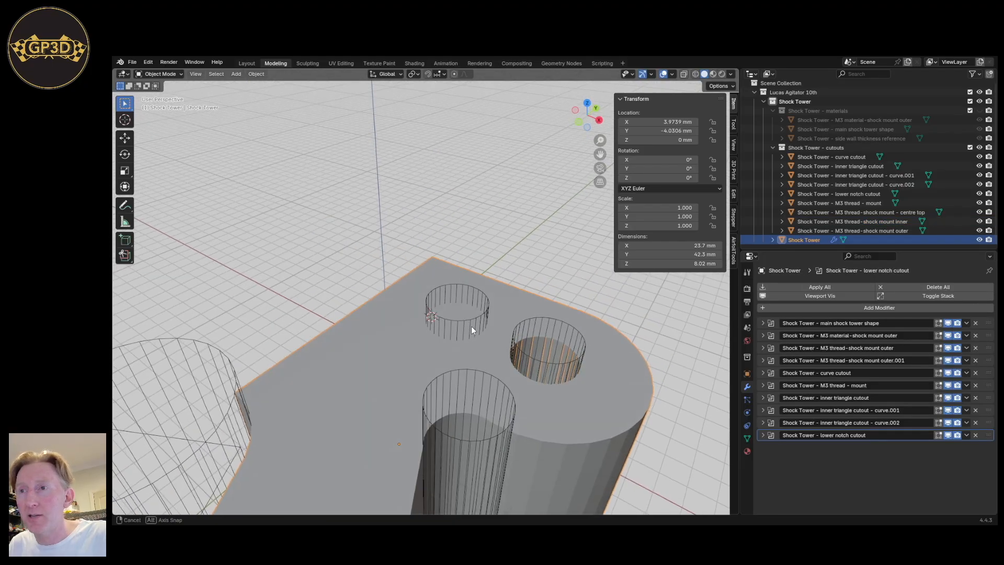
click(462, 325)
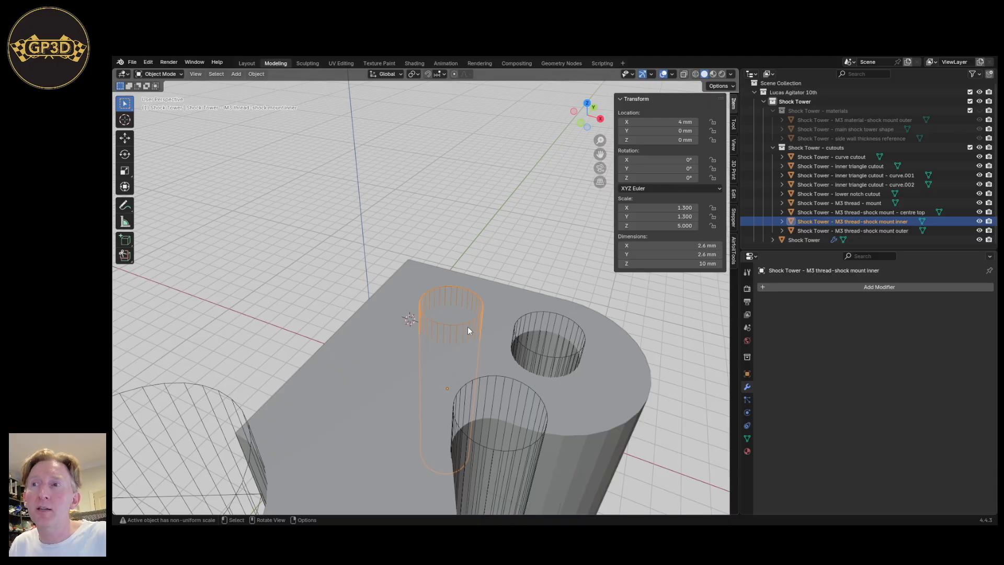
Set the M3 thread-shock mount inner cutout's viewport display to Textured and deselect it.
click(747, 374)
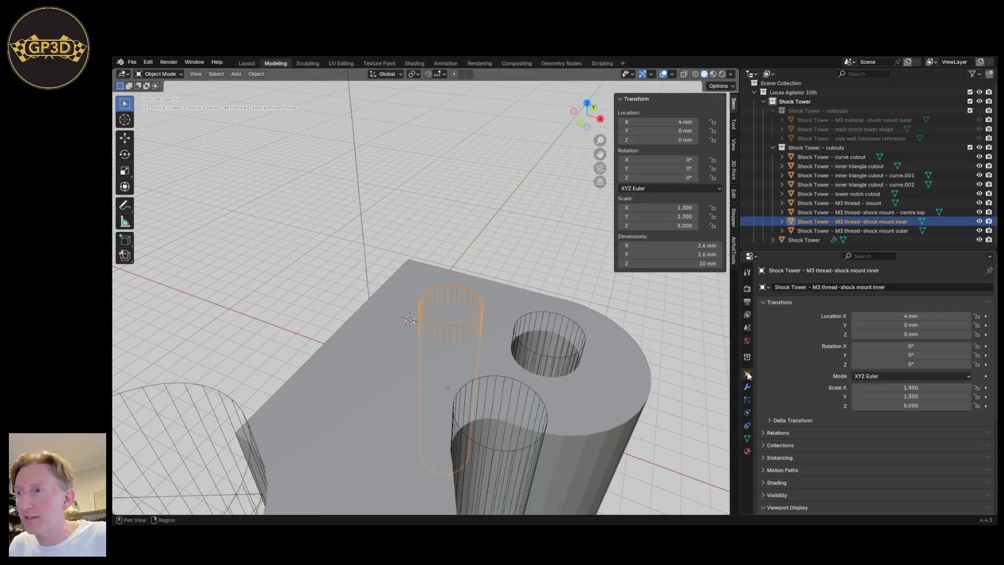
scroll(786, 447, down, 6)
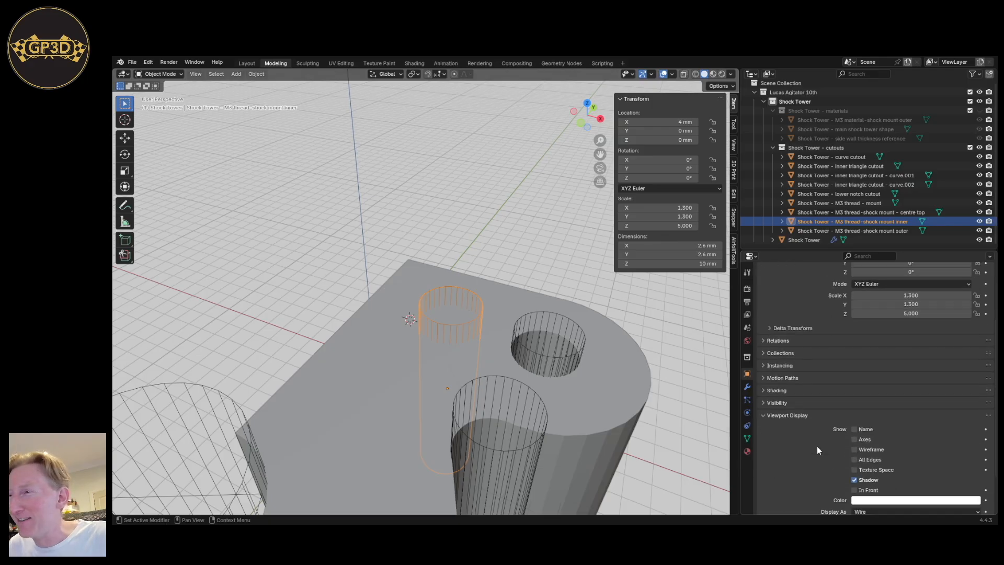
click(854, 456)
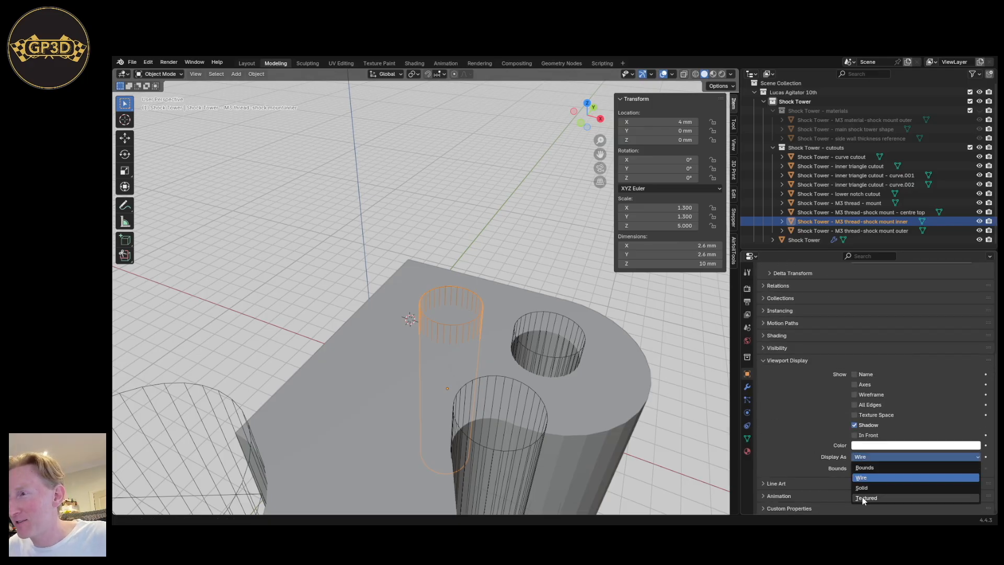
click(868, 481)
scroll(439, 307, up, 1)
key(alt+a)
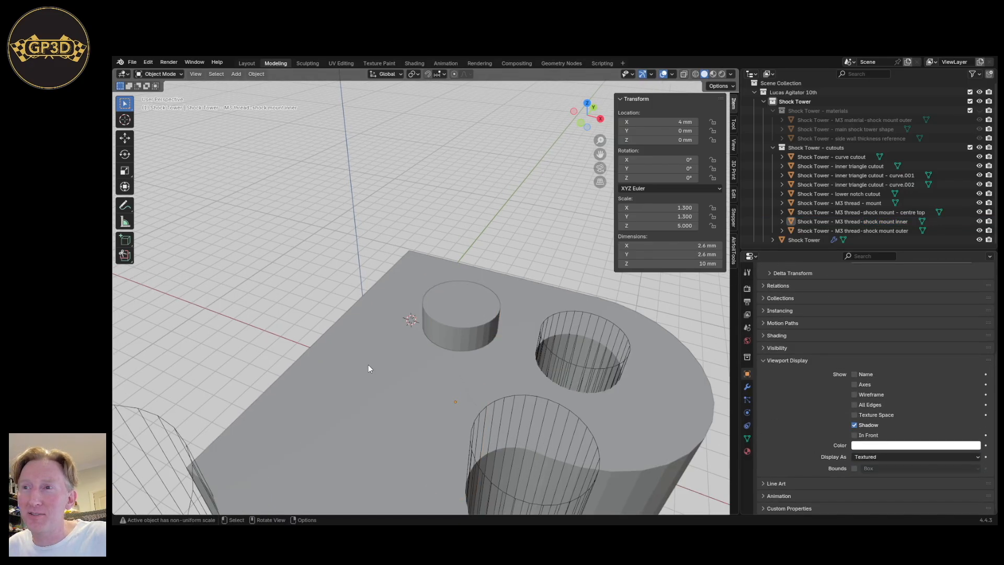
Reselect the M3 thread-shock mount inner cutout and restore its viewport display to Wire.
scroll(366, 376, down, 3)
click(405, 351)
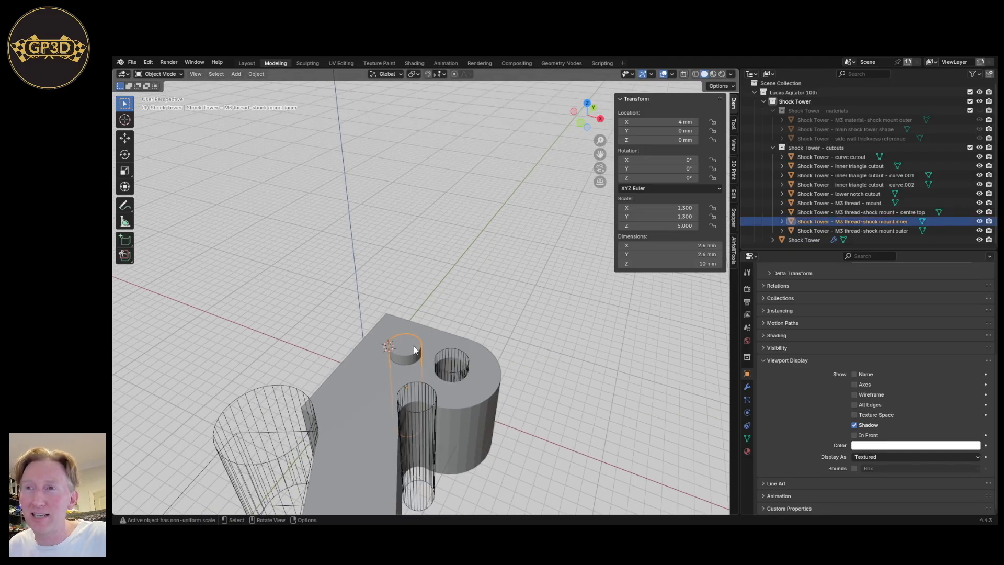
scroll(400, 324, up, 2)
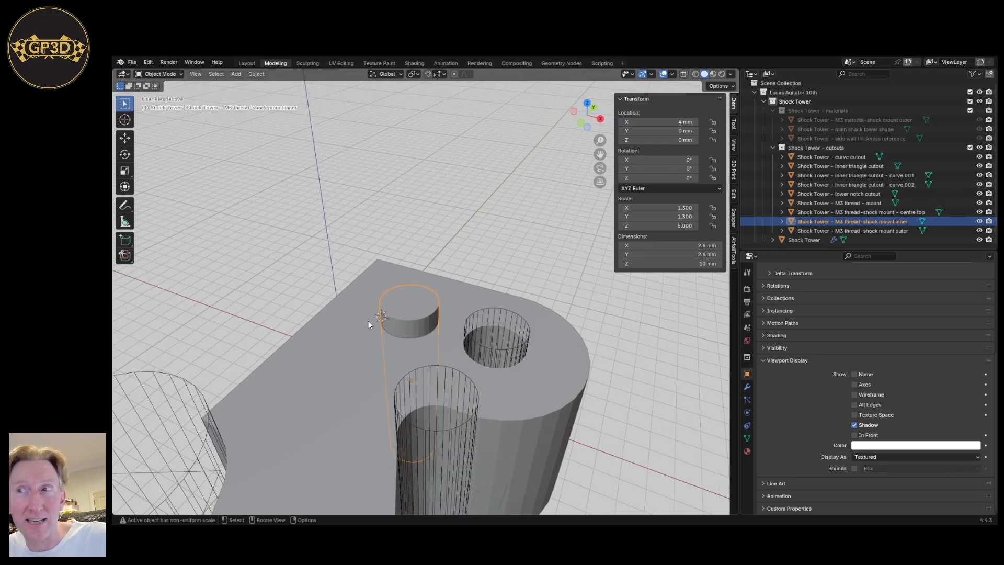
click(865, 457)
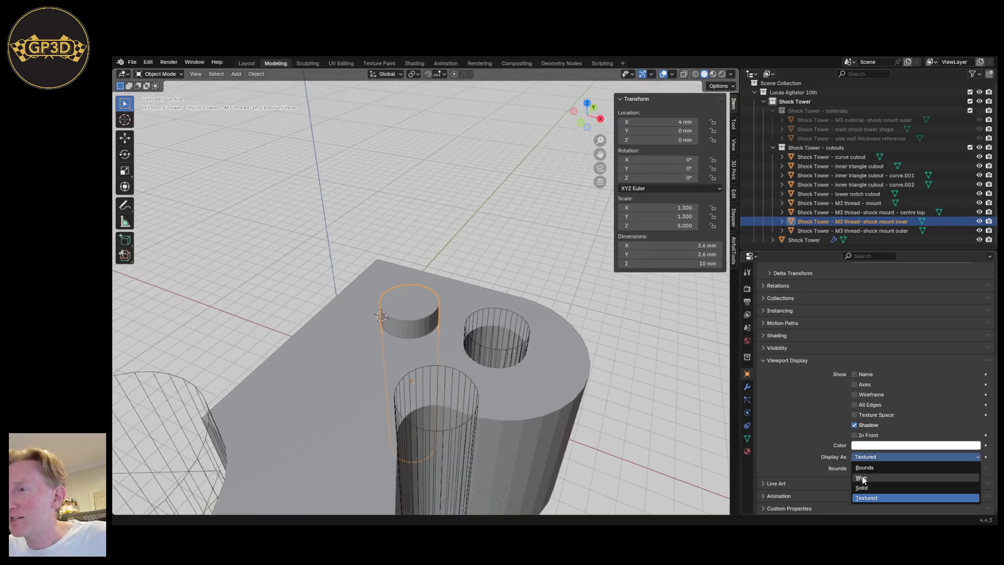
click(860, 477)
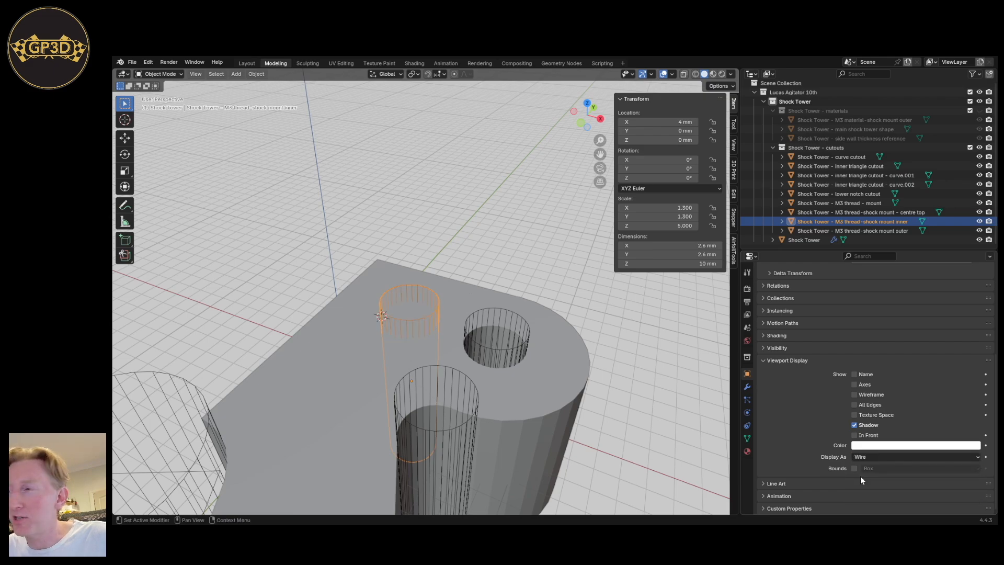
Select the Shock Tower and examine its two shock mount holes from above.
scroll(456, 327, down, 4)
middle_drag(456, 327, 442, 368)
click(473, 336)
click(452, 375)
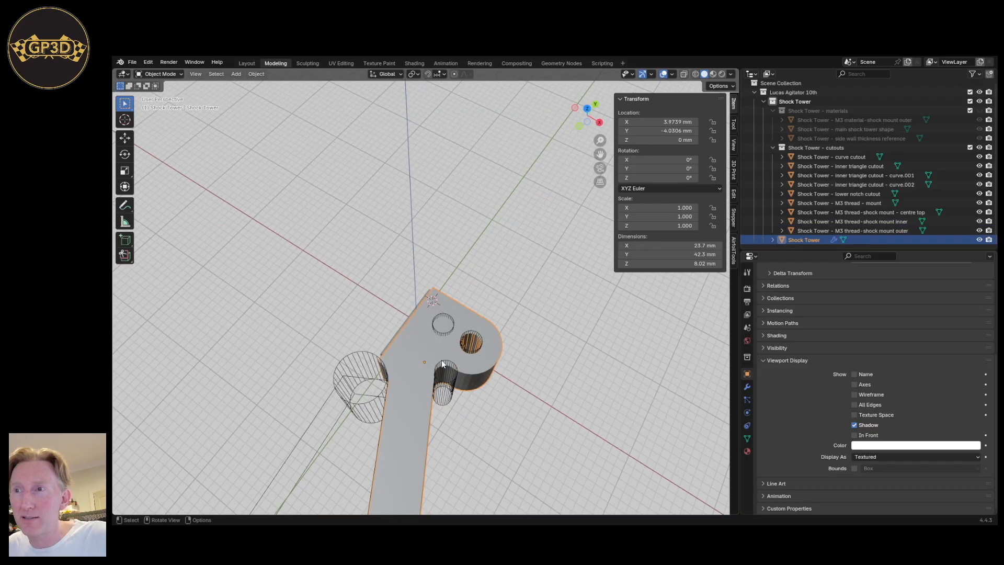
middle_drag(460, 419, 373, 357)
scroll(374, 356, up, 5)
middle_drag(411, 322, 419, 381)
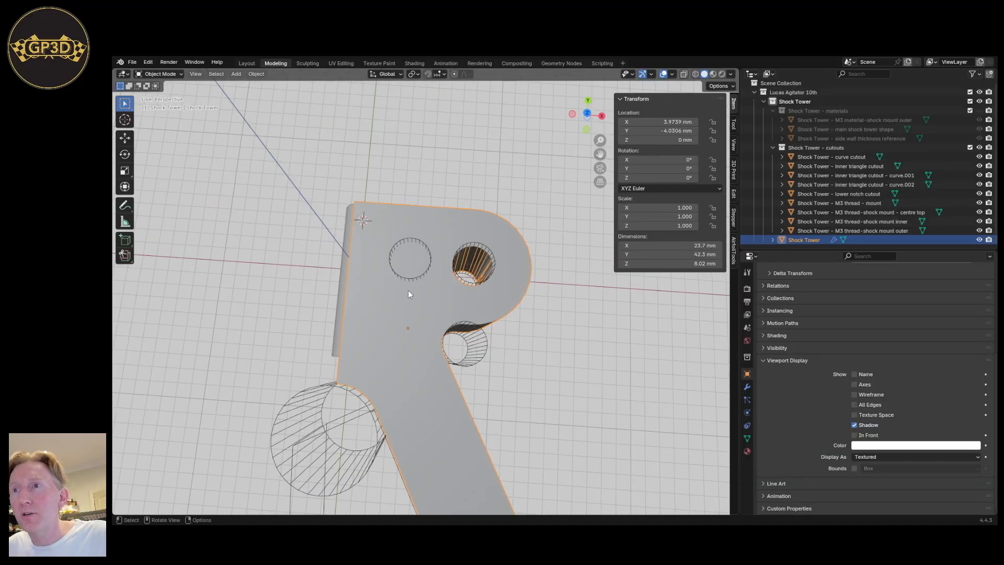
Using wireframe shading, select the M3 thread-shock mount inner cutout and move it 0.01 mm along Y.
key(KP_7)
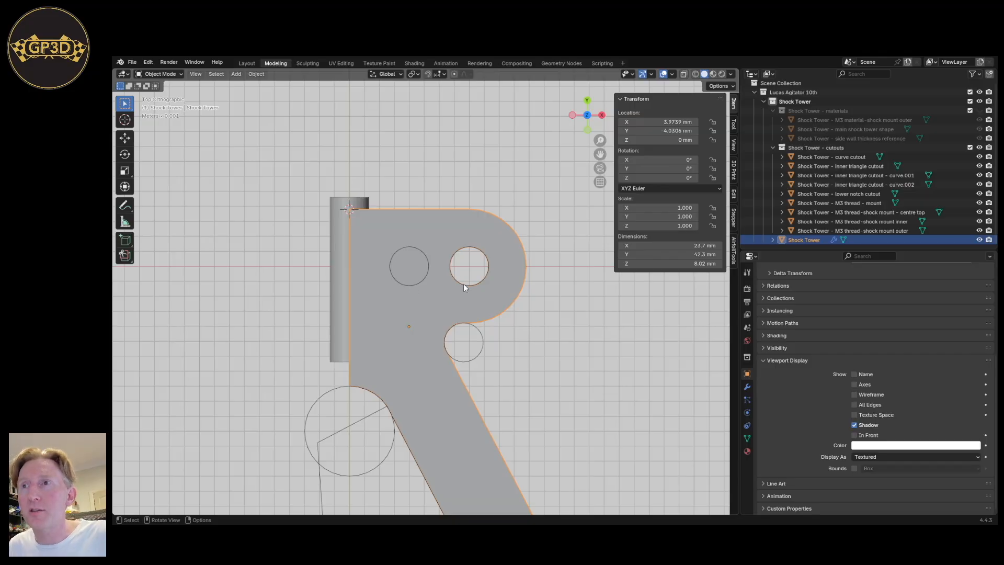
key(shift+z)
scroll(436, 271, up, 2)
shift+middle_drag(402, 306, 393, 349)
scroll(435, 335, up, 3)
click(432, 314)
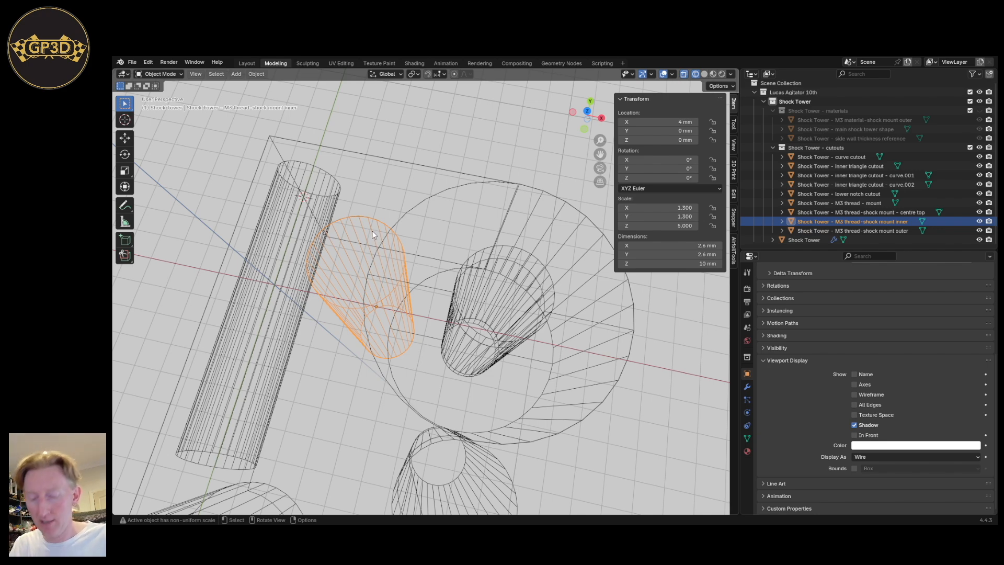
key(g)
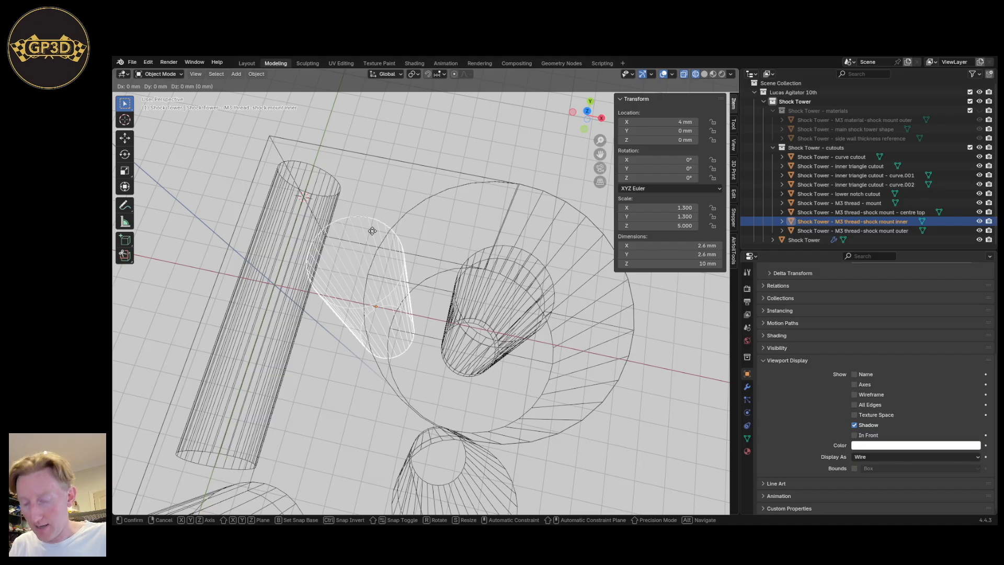
key(equal)
text(.01y)
key(Return)
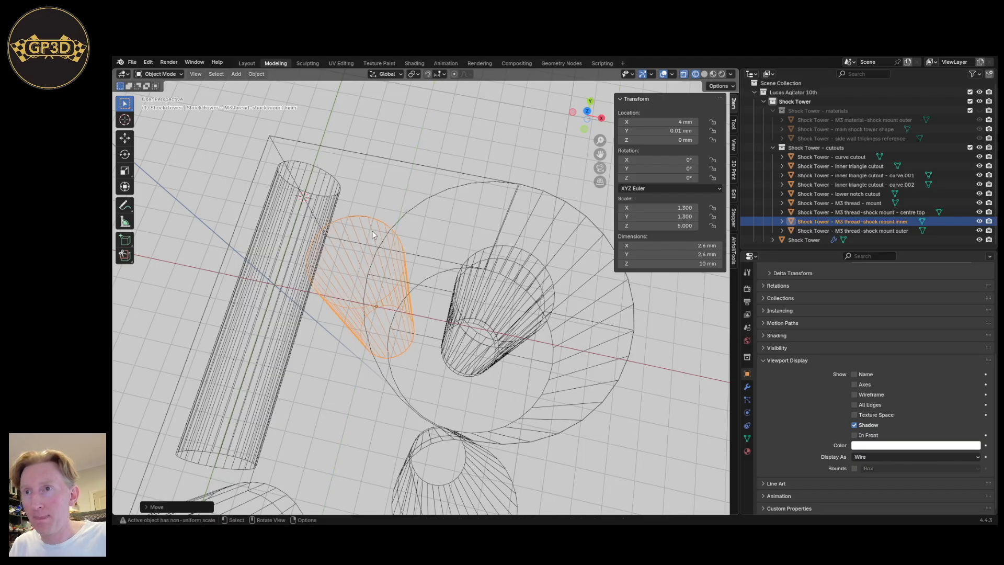
Return to solid shading and examine the inner shock mount hole on the tower.
middle_drag(373, 235, 371, 293)
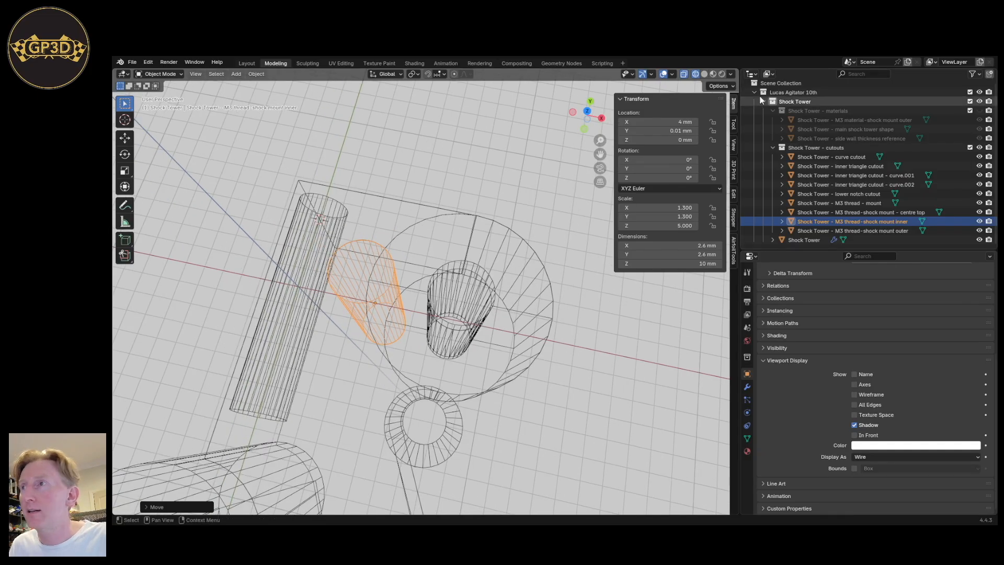
click(704, 74)
middle_drag(377, 349, 428, 363)
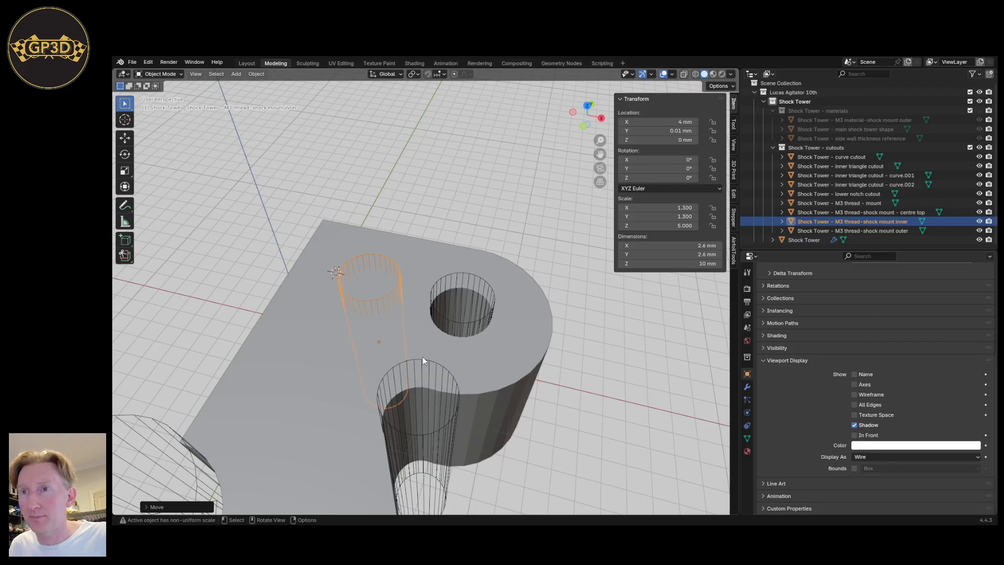
scroll(416, 353, up, 3)
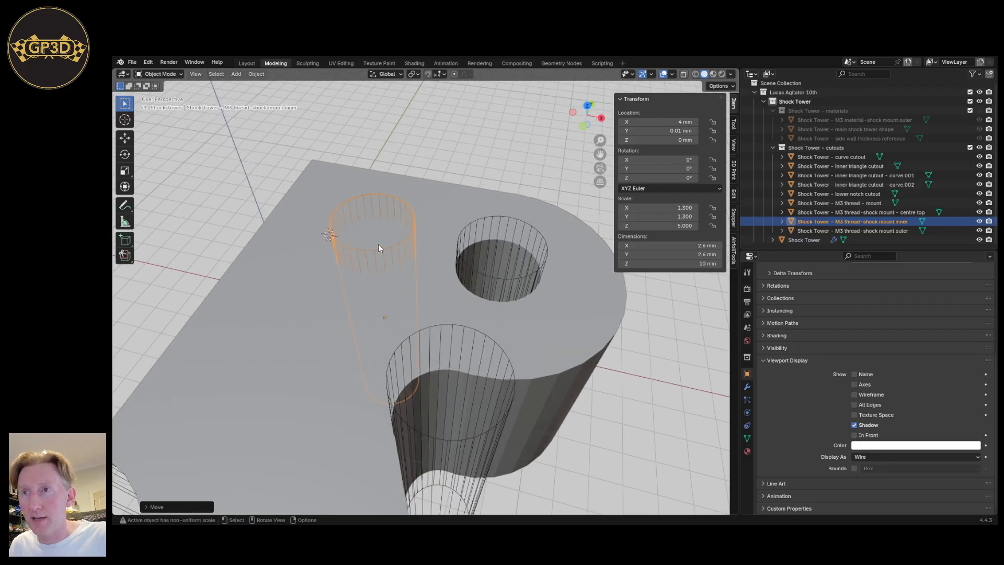
Move the M3 thread-shock mount inner cutout 0.01 mm along X.
key(g)
key(x)
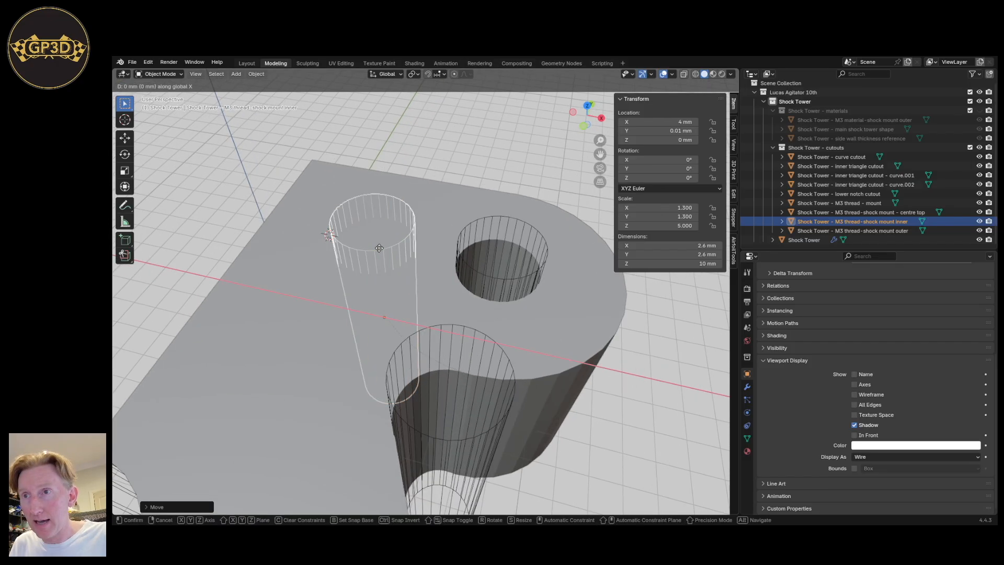
text(.01)
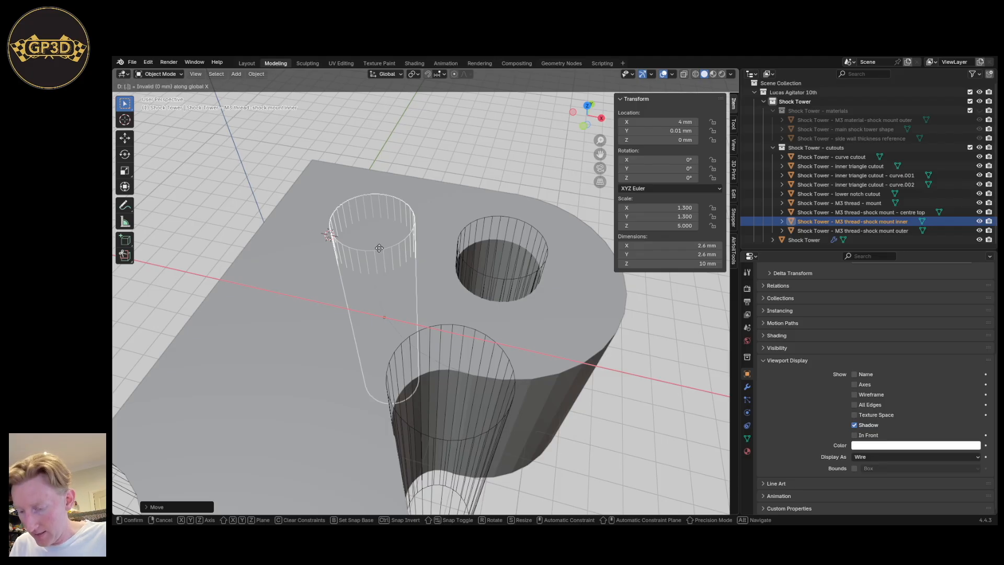
key(Return)
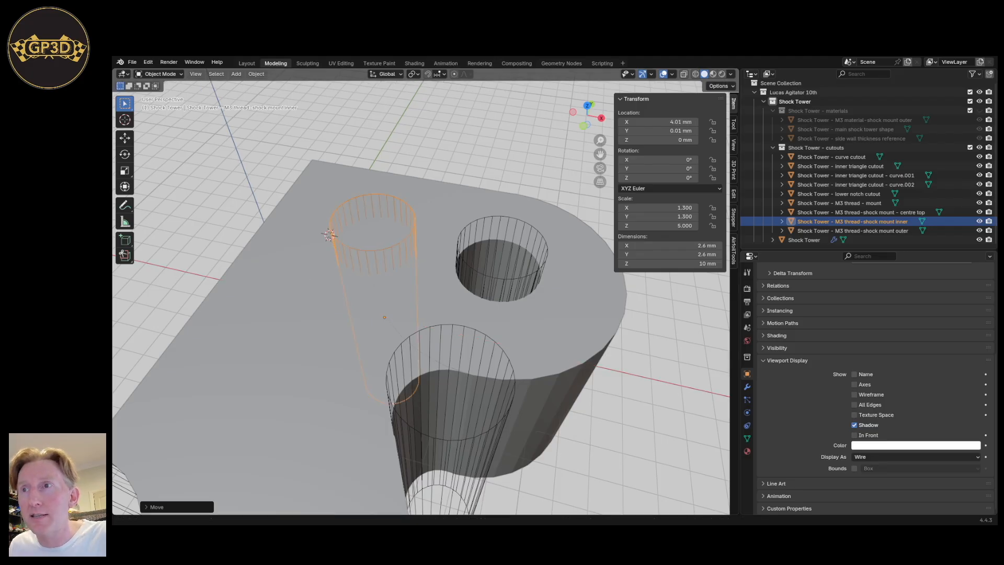
scroll(349, 269, down, 4)
middle_drag(358, 266, 390, 278)
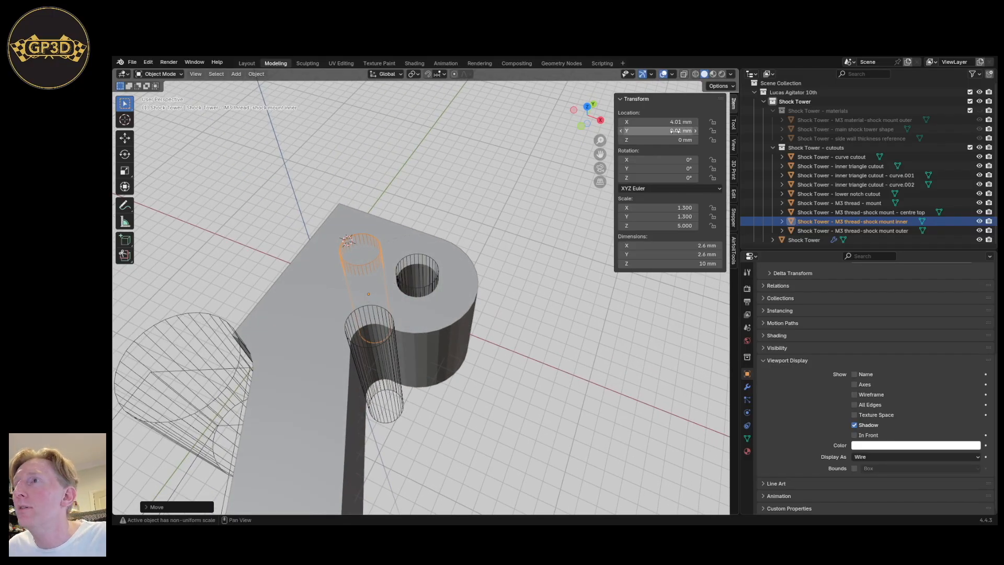
shift+middle_drag(408, 287, 430, 304)
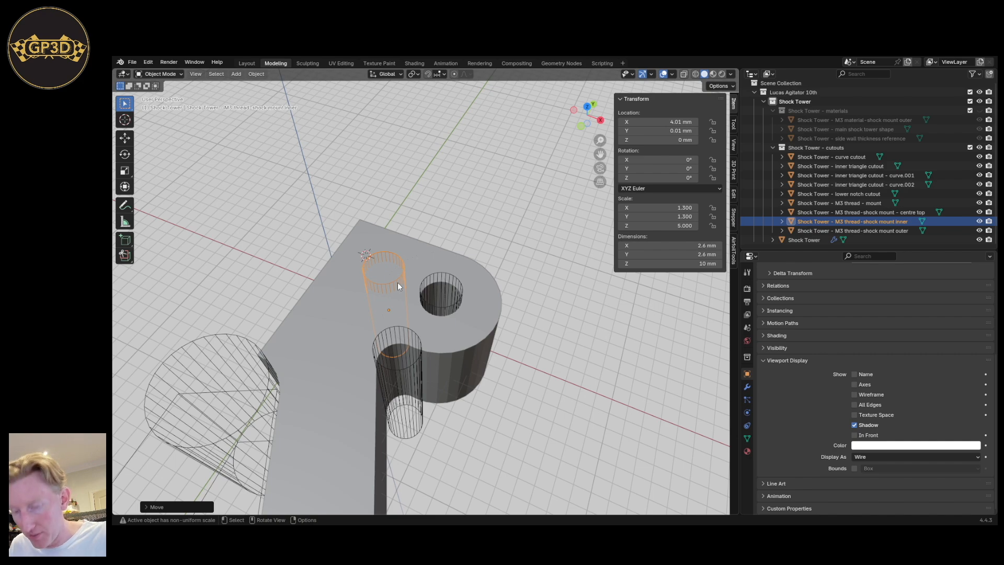
key(g)
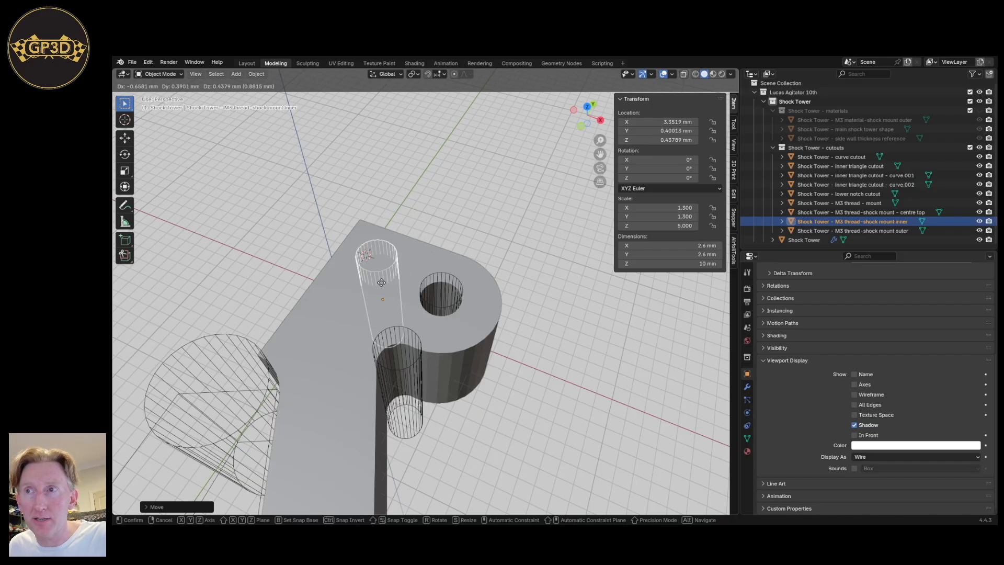
click(387, 313)
Select the Shock Tower, expand its shock mount Boolean modifiers and examine which object each one uses.
click(468, 274)
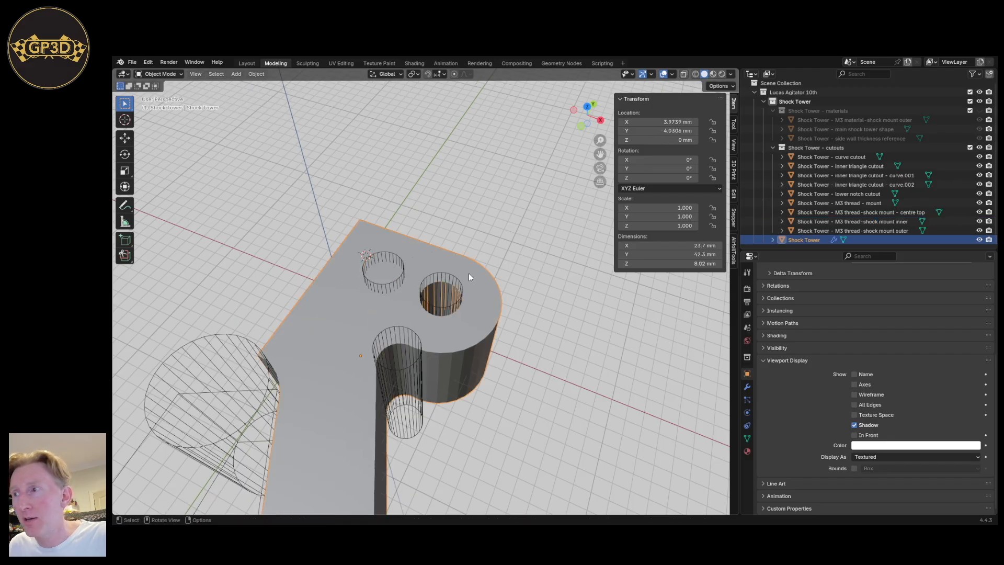
click(747, 386)
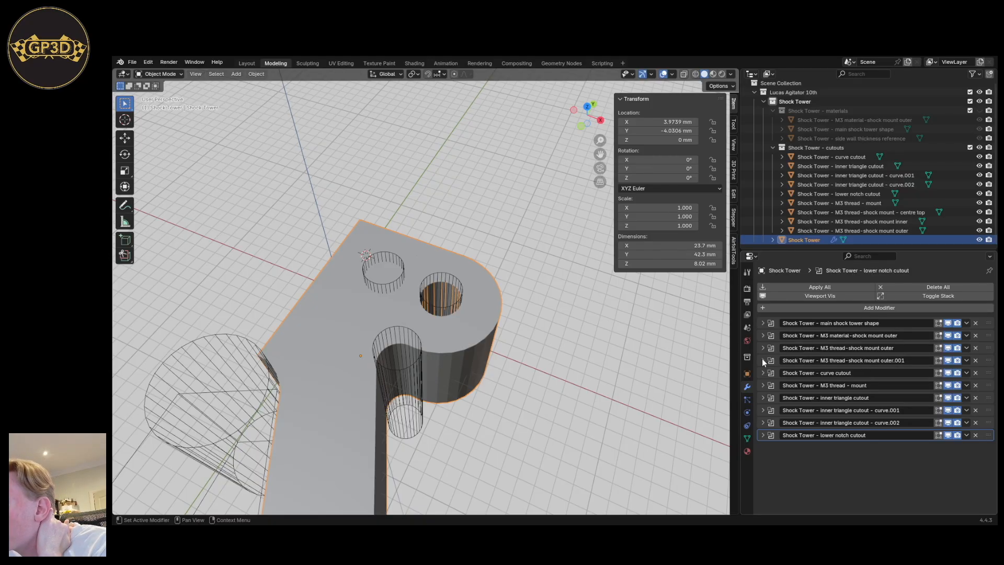
drag(762, 360, 763, 348)
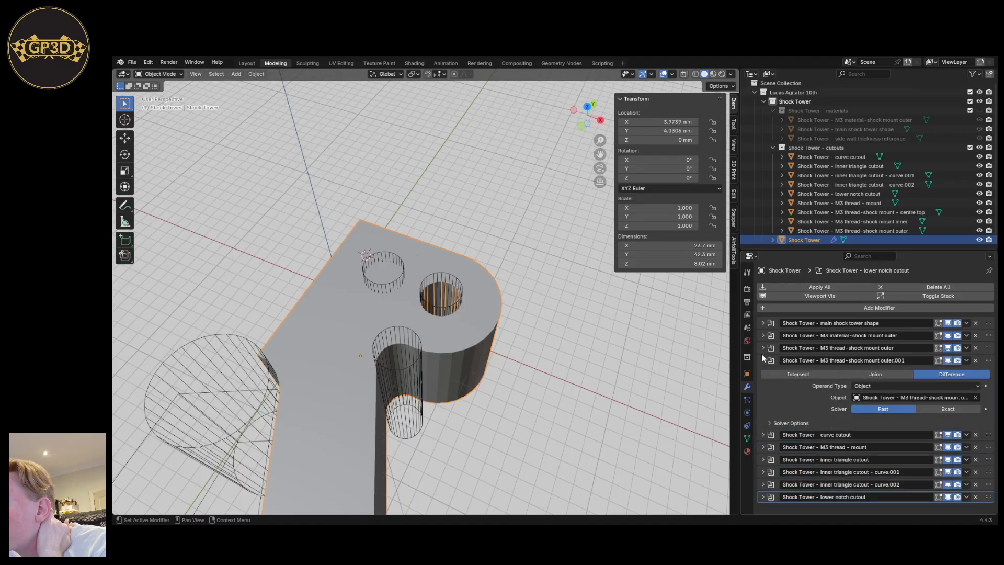
click(762, 337)
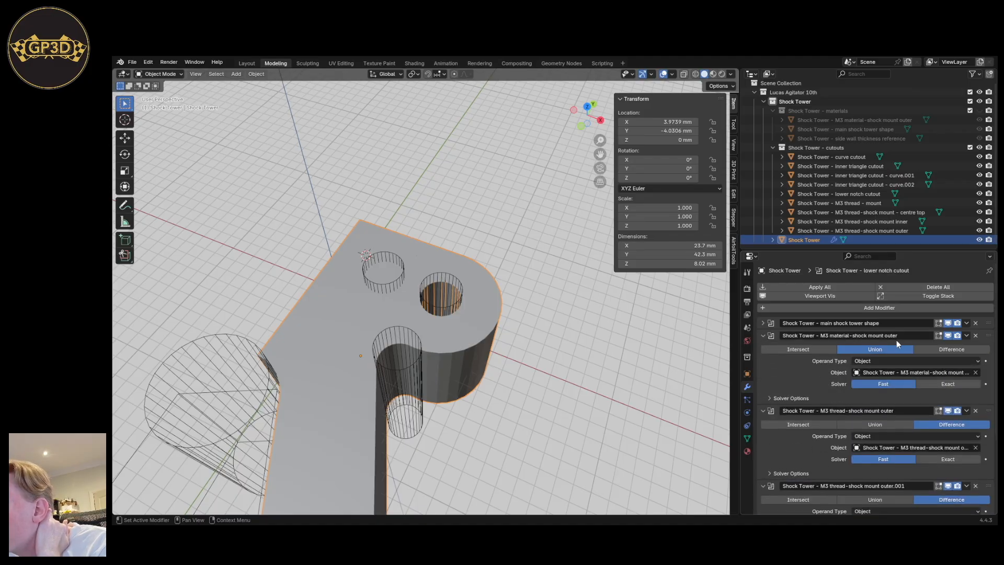
drag(739, 357, 660, 356)
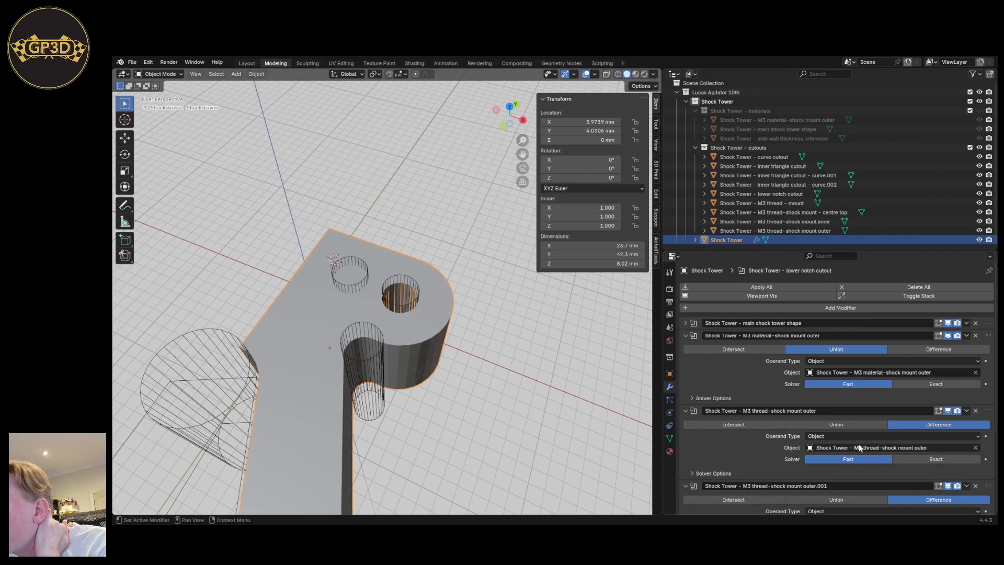
scroll(894, 439, down, 1)
scroll(908, 440, down, 2)
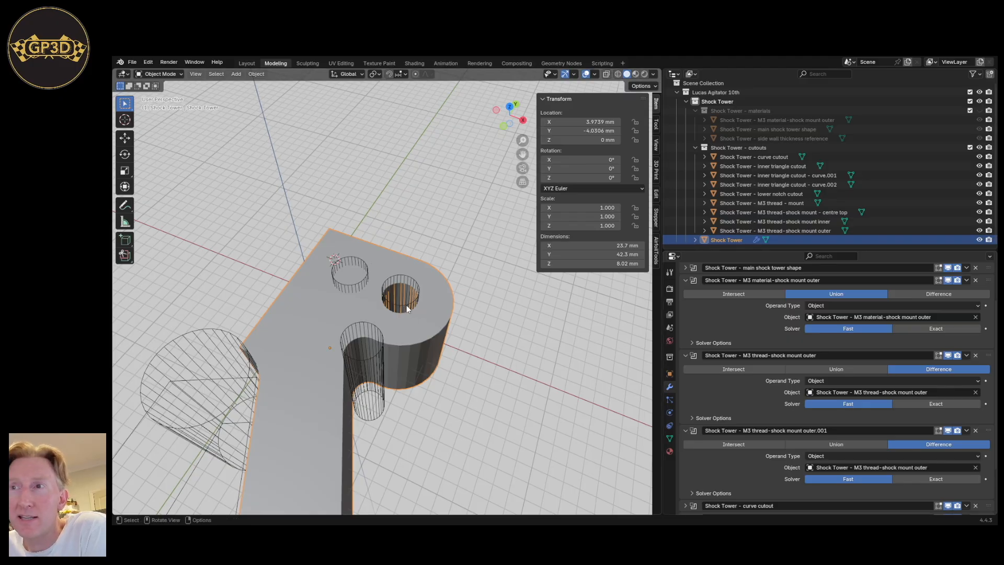
Examine the walls of the outer shock mount hole up close, selecting its cutout cylinder and the Shock Tower in turn.
scroll(402, 290, up, 7)
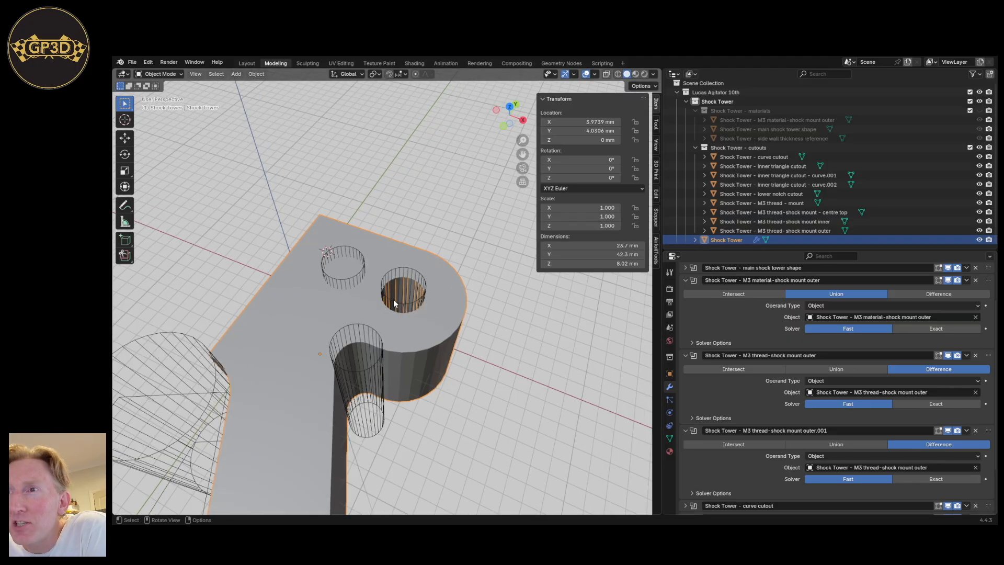
middle_drag(456, 307, 420, 325)
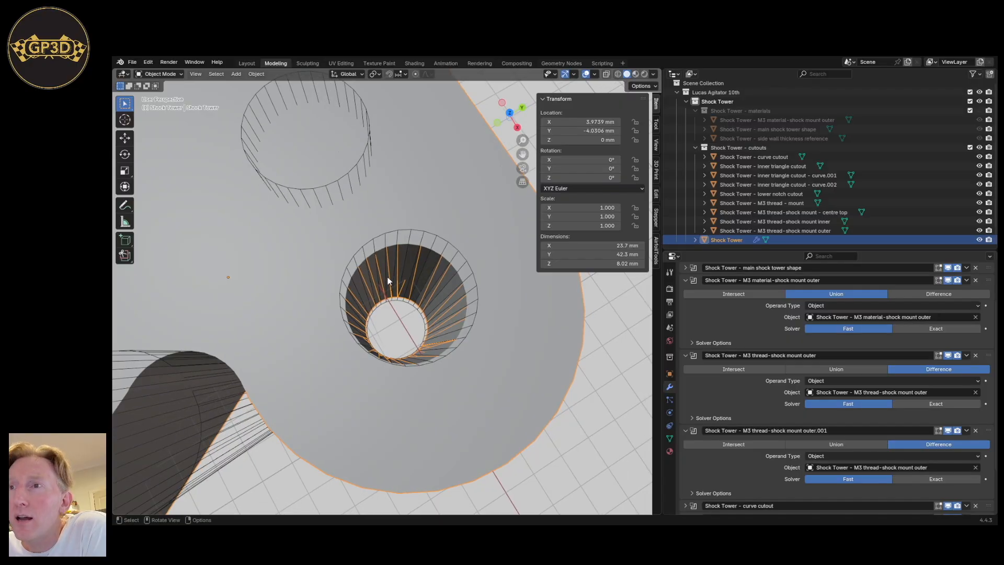
middle_drag(405, 293, 406, 259)
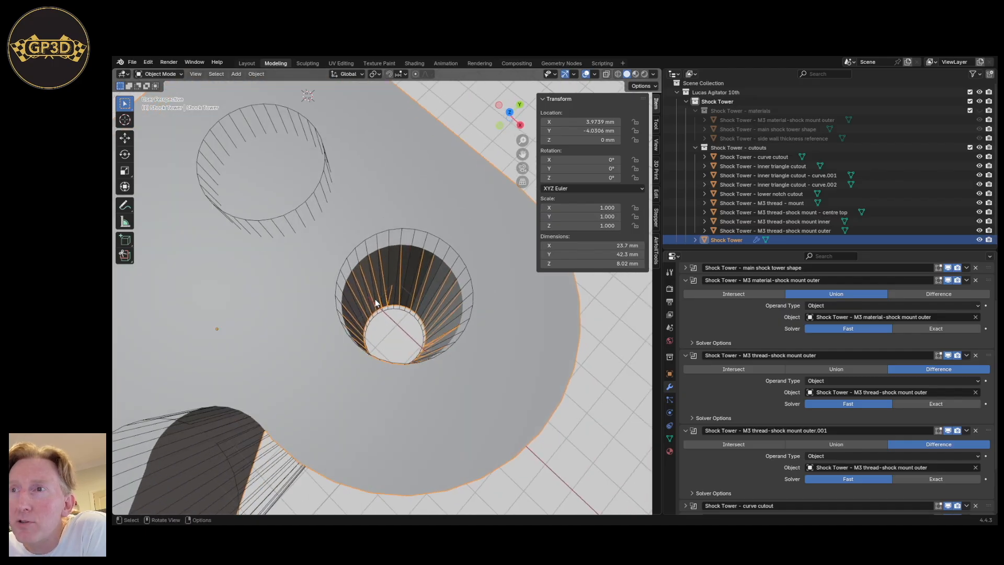
middle_drag(377, 315, 385, 289)
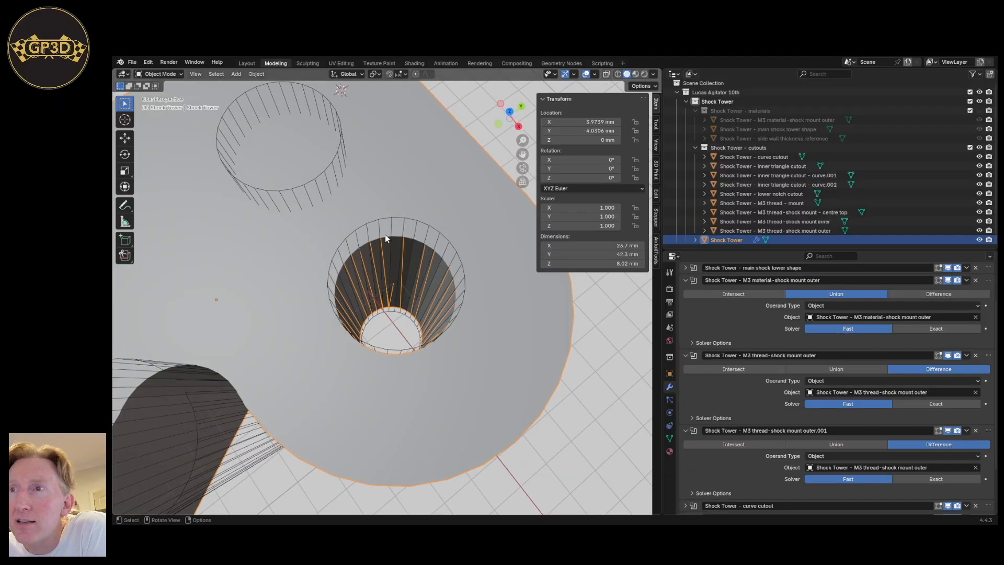
click(393, 218)
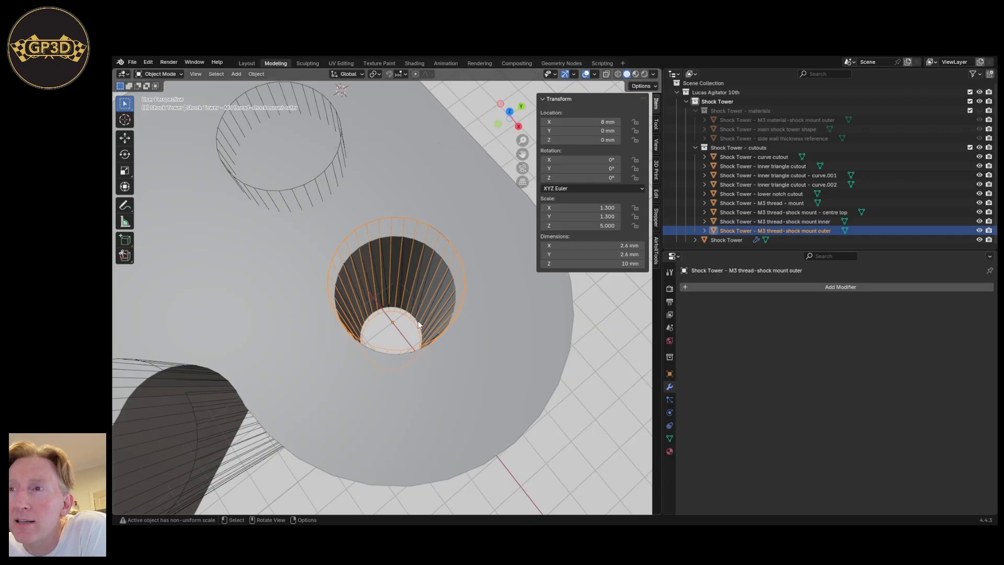
click(486, 345)
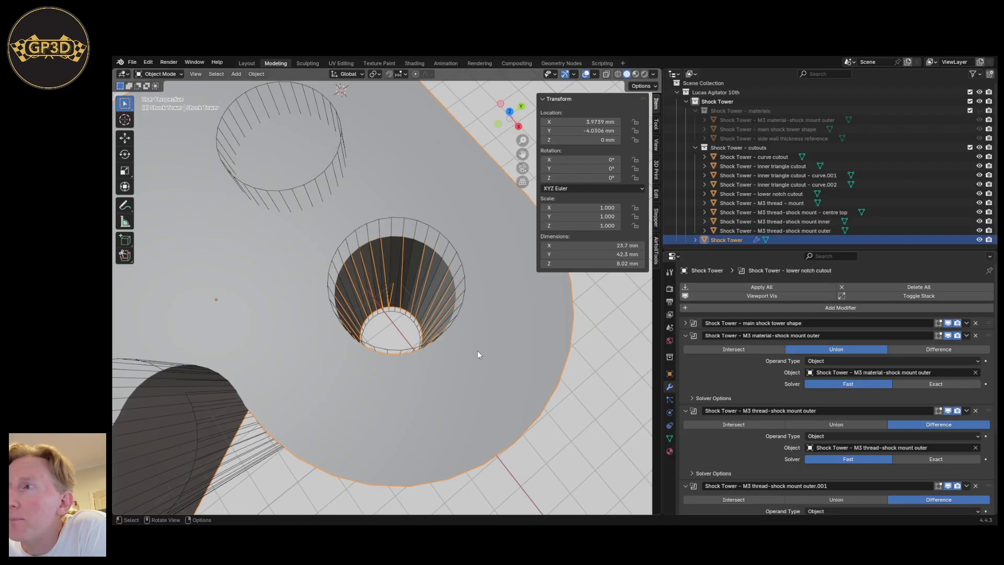
mouse_move(391, 291)
middle_down()
mouse_move(403, 293)
mouse_move(393, 304)
middle_up()
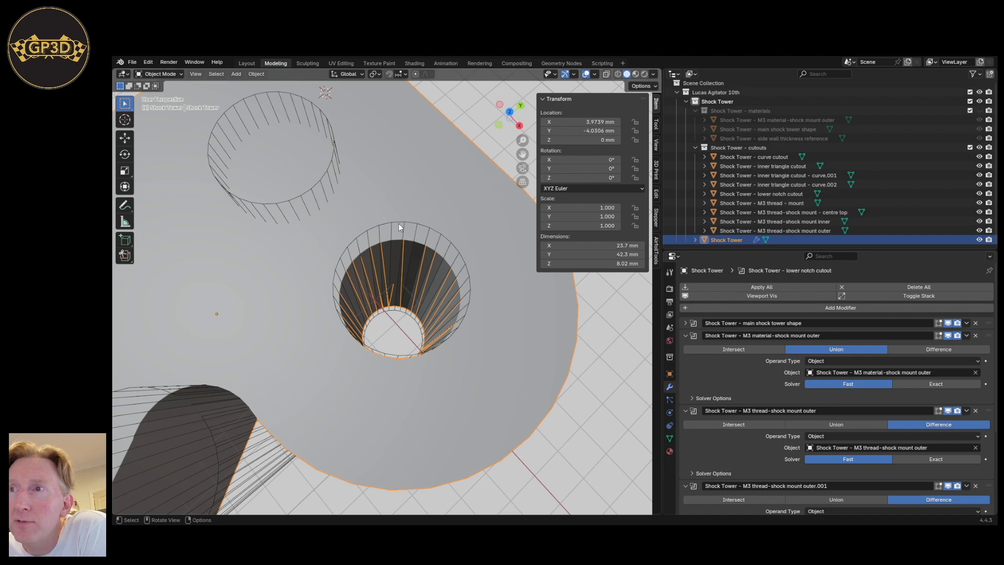
mouse_move(435, 325)
middle_down()
mouse_move(431, 334)
mouse_move(442, 303)
mouse_move(438, 311)
middle_up()
scroll(408, 292, down, 3)
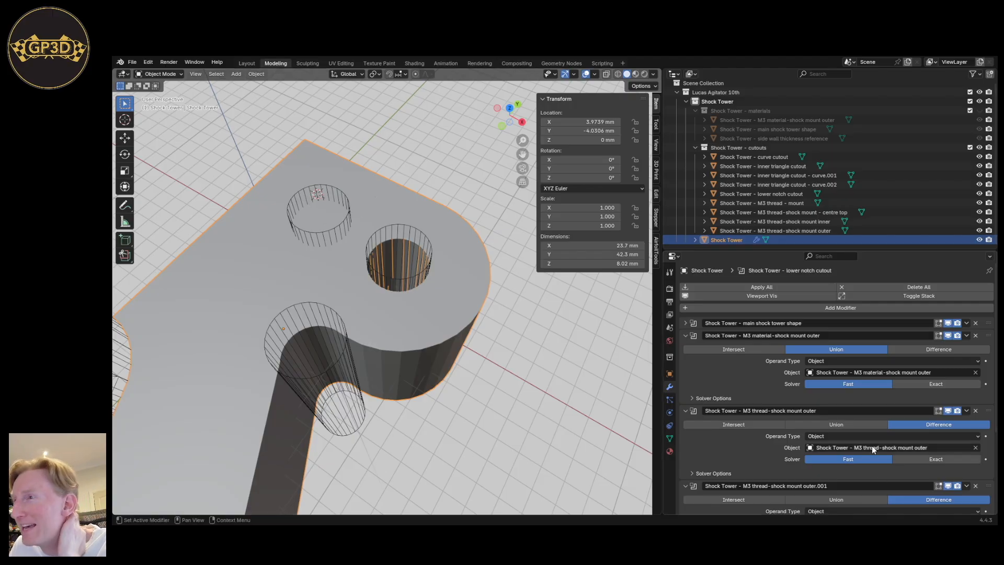
Replace the object in the M3 thread-shock mount outer.001 Boolean modifier with the M3 thread-shock mount inner cutout.
scroll(809, 443, down, 2)
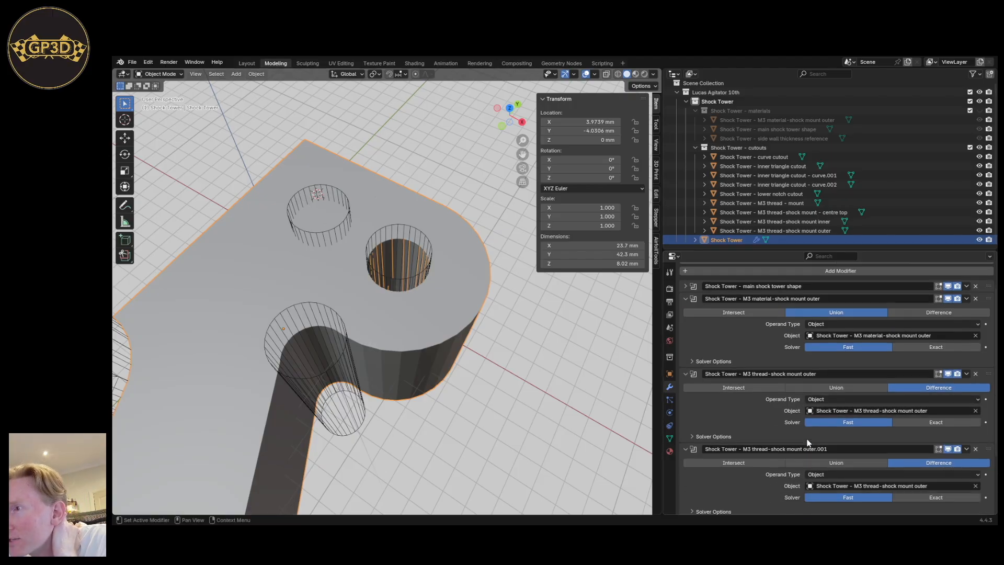
click(685, 298)
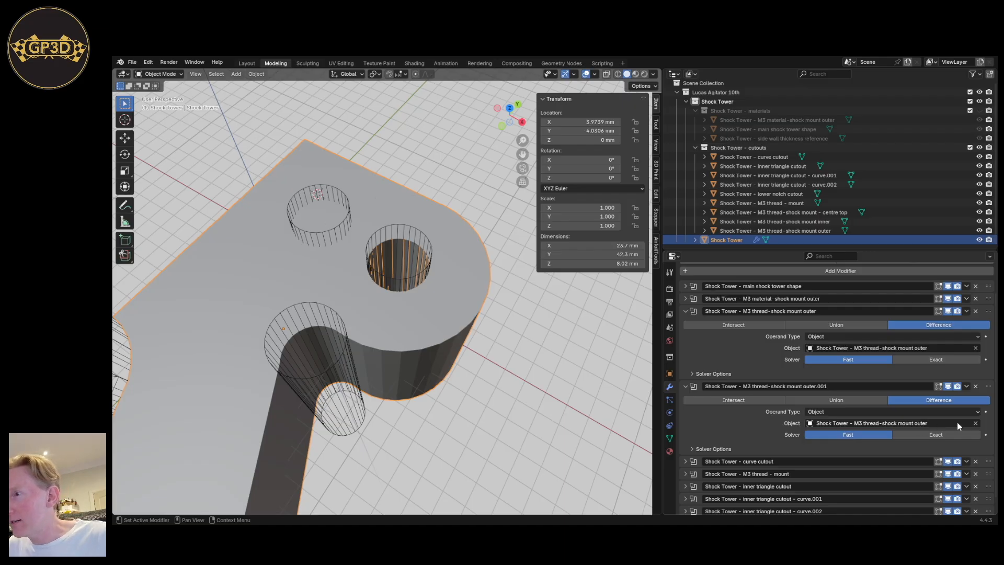
click(975, 424)
middle_drag(477, 316, 386, 315)
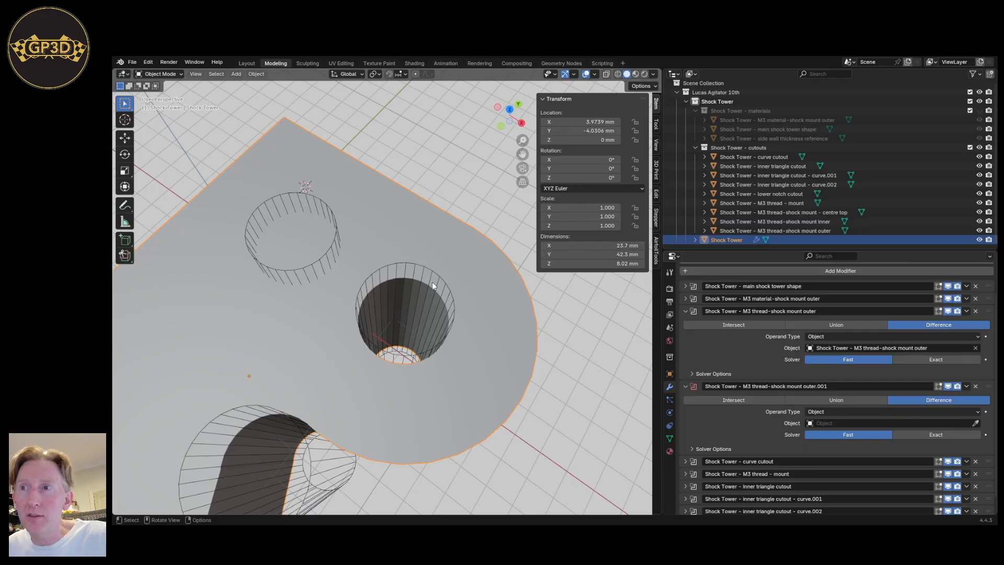
middle_drag(491, 407, 541, 429)
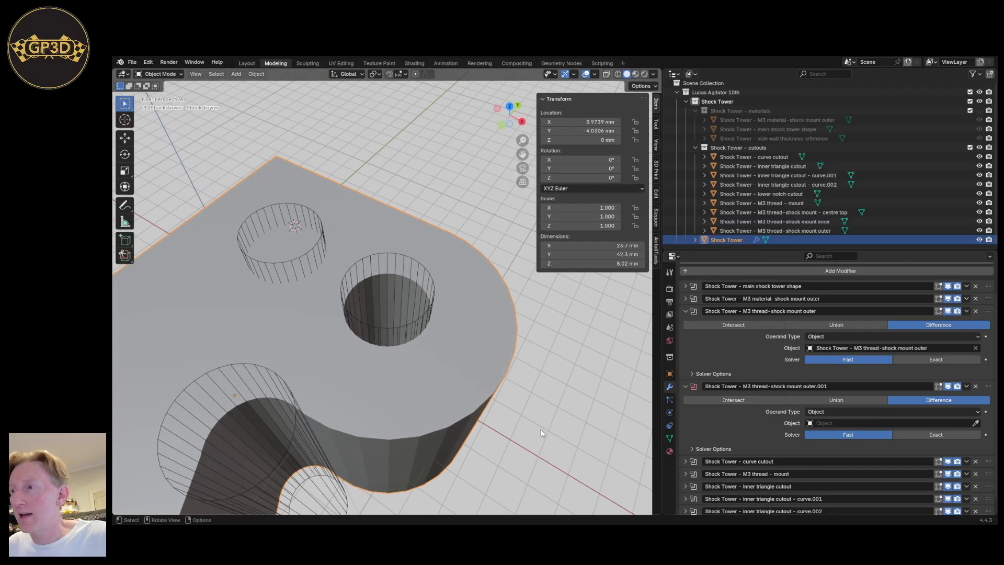
click(975, 423)
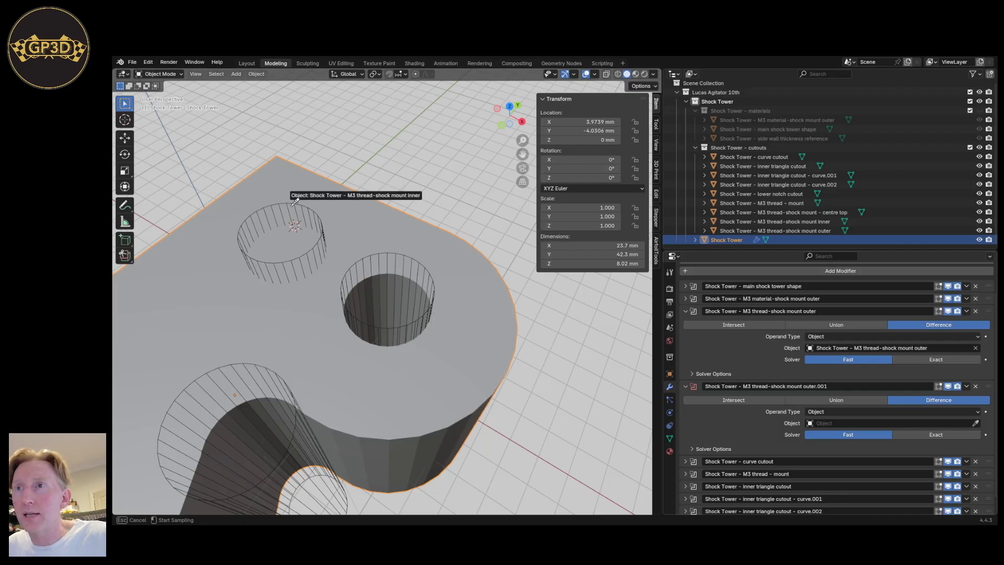
click(295, 204)
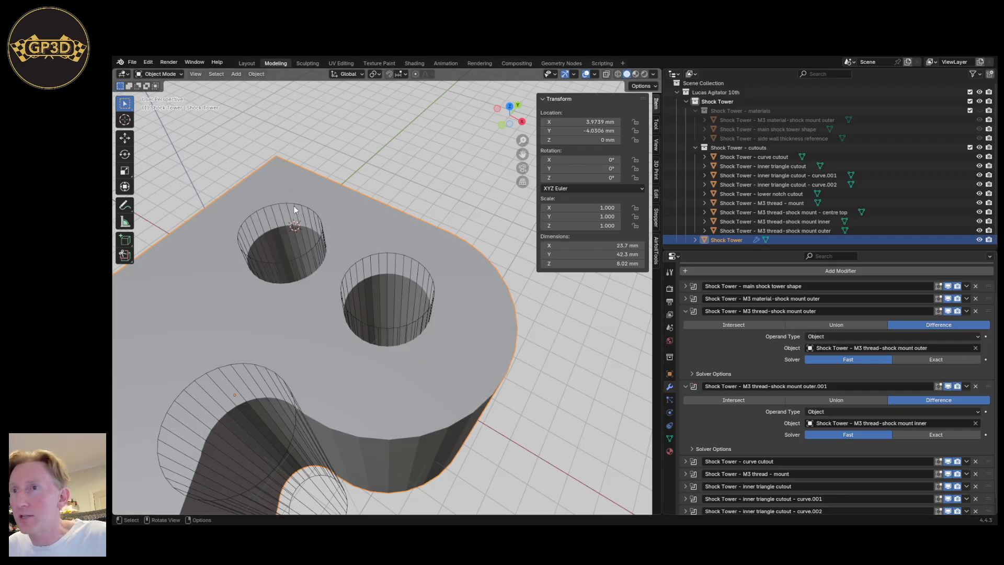
Rename the outer.001 Boolean modifier as "Shock Tower - M3 thread-shock mount inner", copying its object's name, and collapse it.
click(870, 422)
key(ctrl+c)
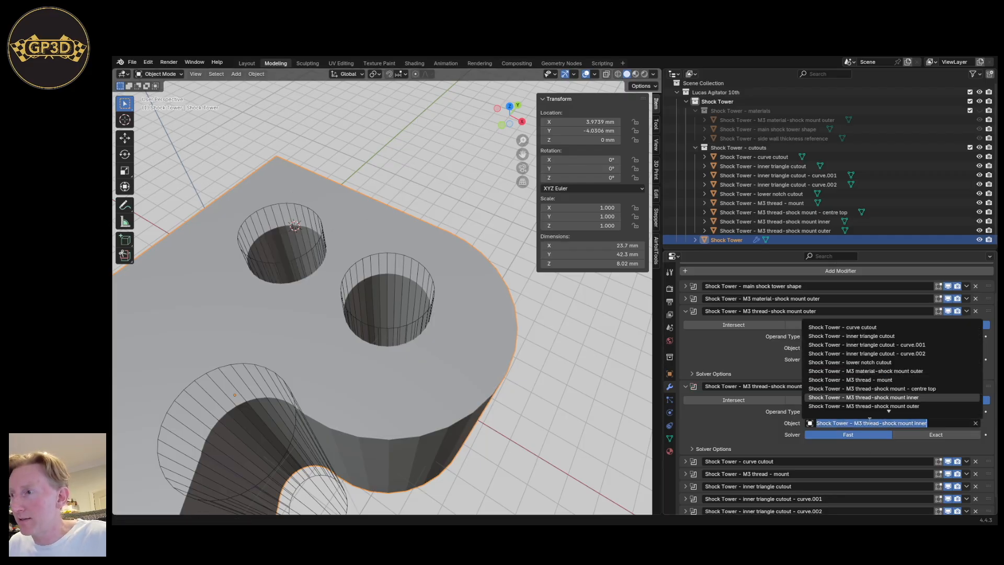
double_click(750, 386)
key(ctrl+v)
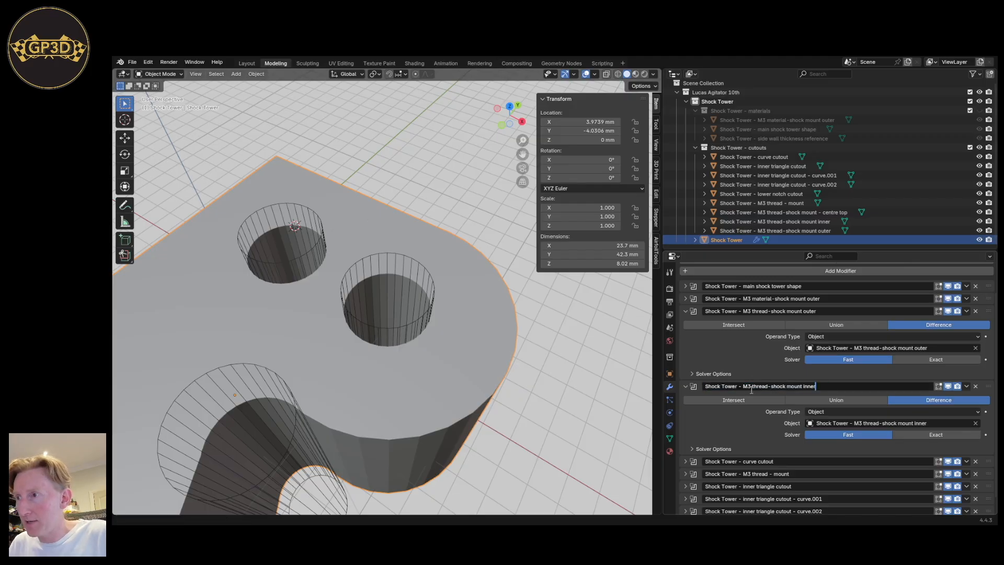
click(685, 386)
click(686, 386)
Collapse the M3 thread-shock mount outer modifier and add a Mirror modifier on the X axis to the Shock Tower.
middle_drag(412, 373, 416, 343)
scroll(416, 344, down, 5)
scroll(480, 382, down, 3)
middle_drag(480, 382, 438, 306)
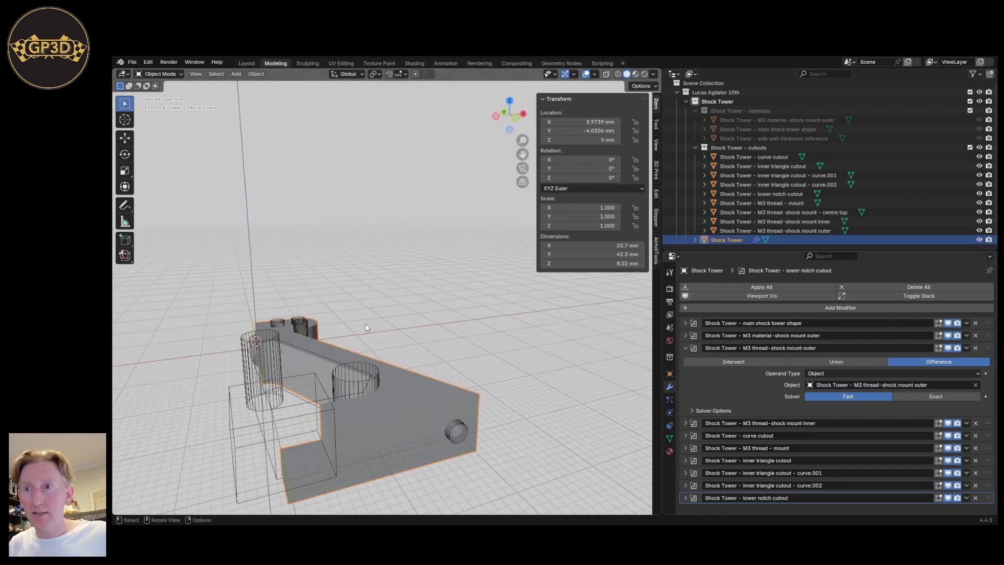
scroll(363, 335, down, 2)
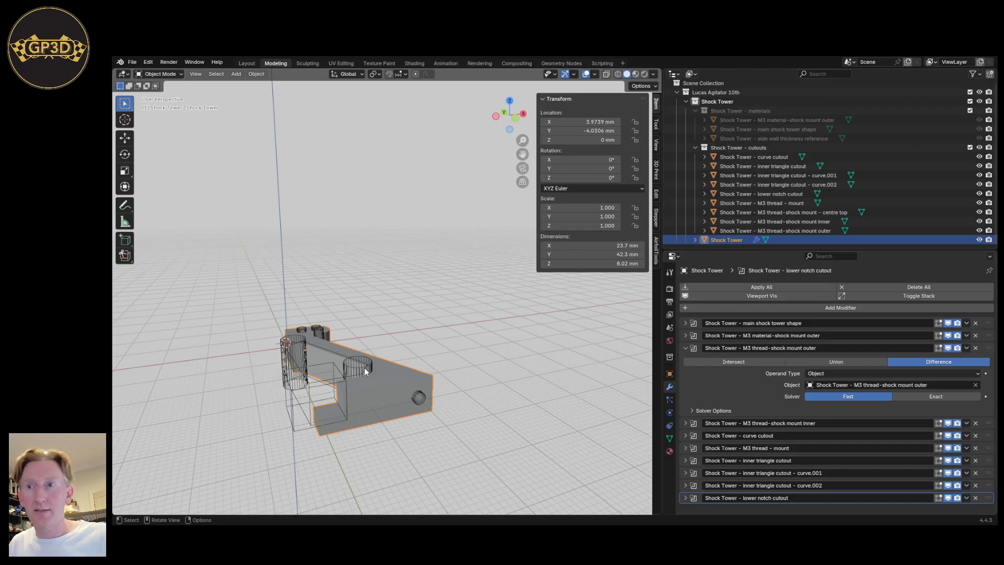
click(685, 347)
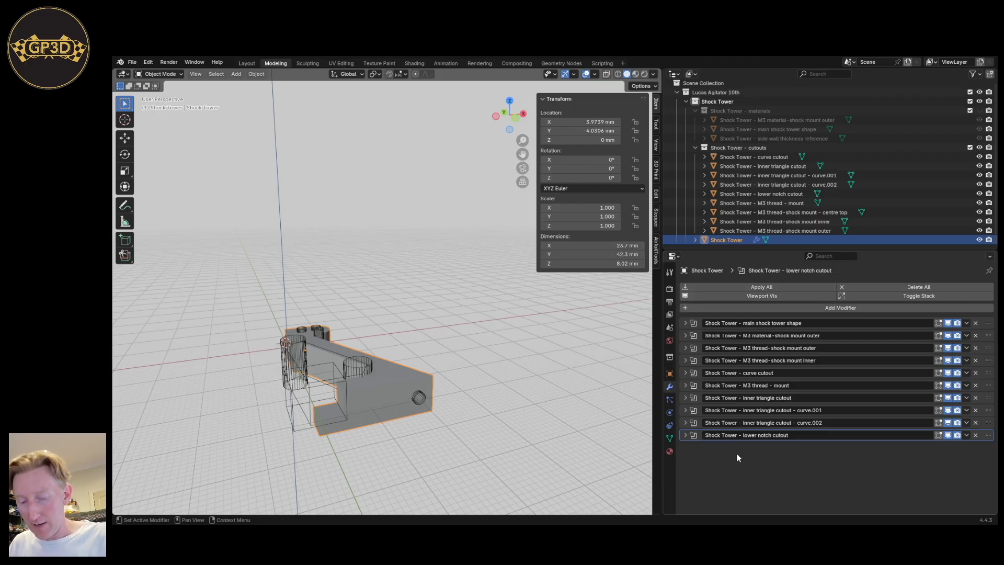
key(q)
key(m)
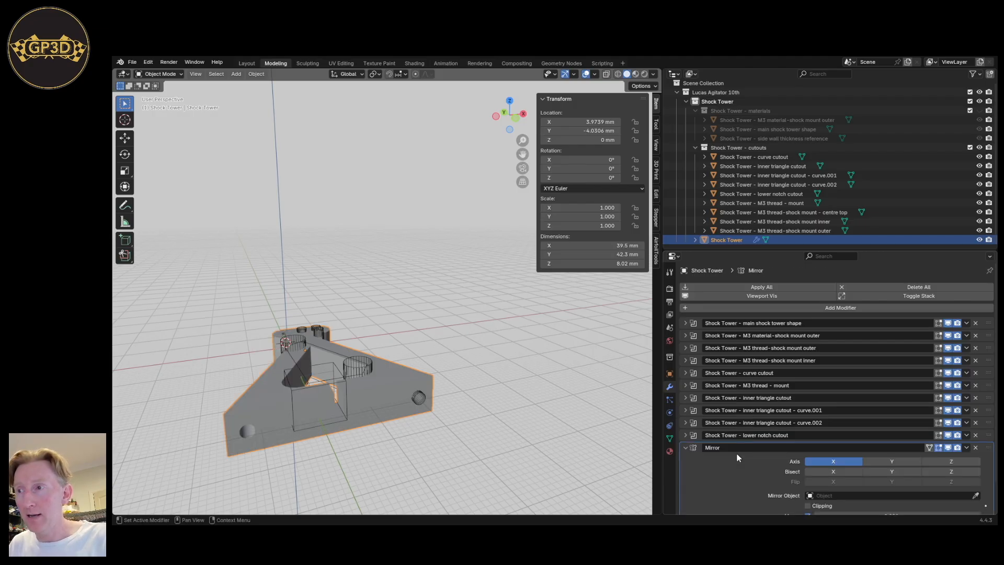
scroll(758, 465, down, 1)
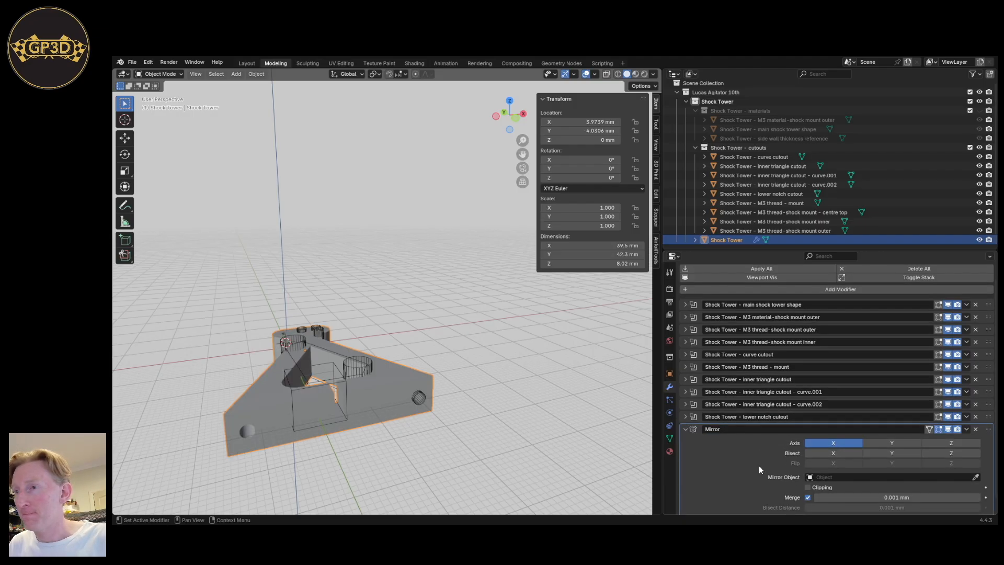
scroll(398, 384, down, 2)
middle_drag(398, 385, 420, 402)
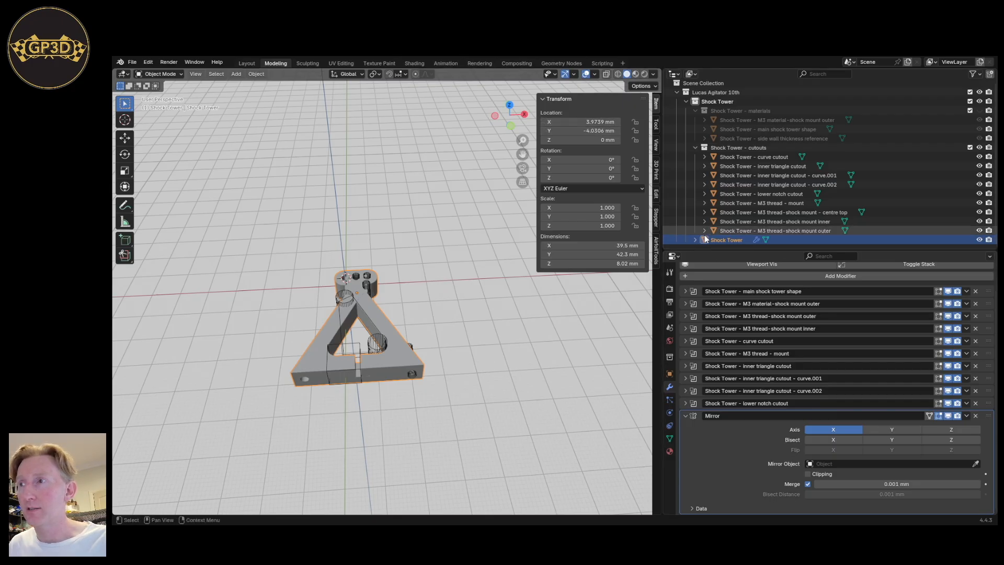
Set the Shock Tower's location to 4 mm in X and -4 mm in Y.
click(591, 122)
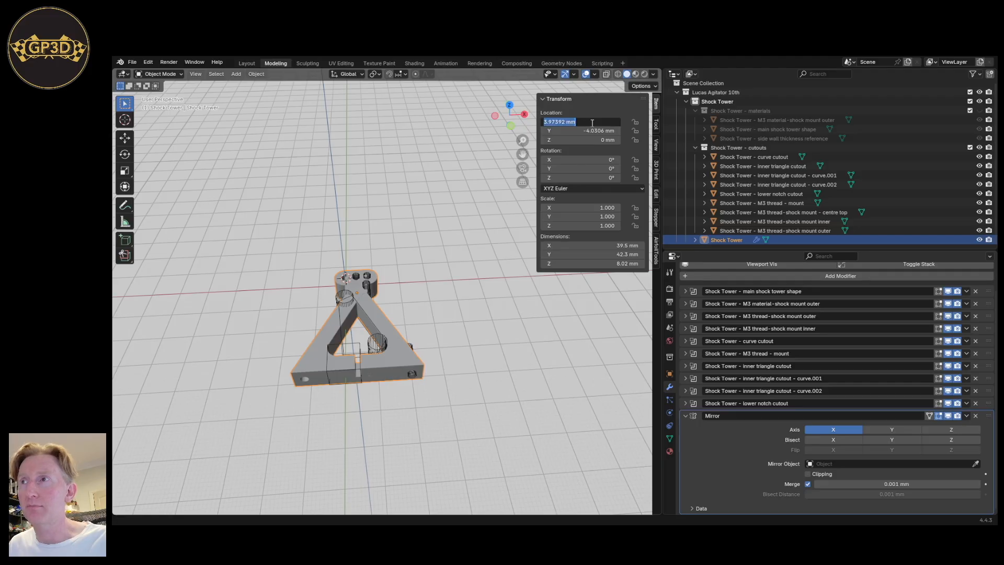
text(4)
key(Return)
click(584, 130)
text(4)
key(BackSpace)
text(-4)
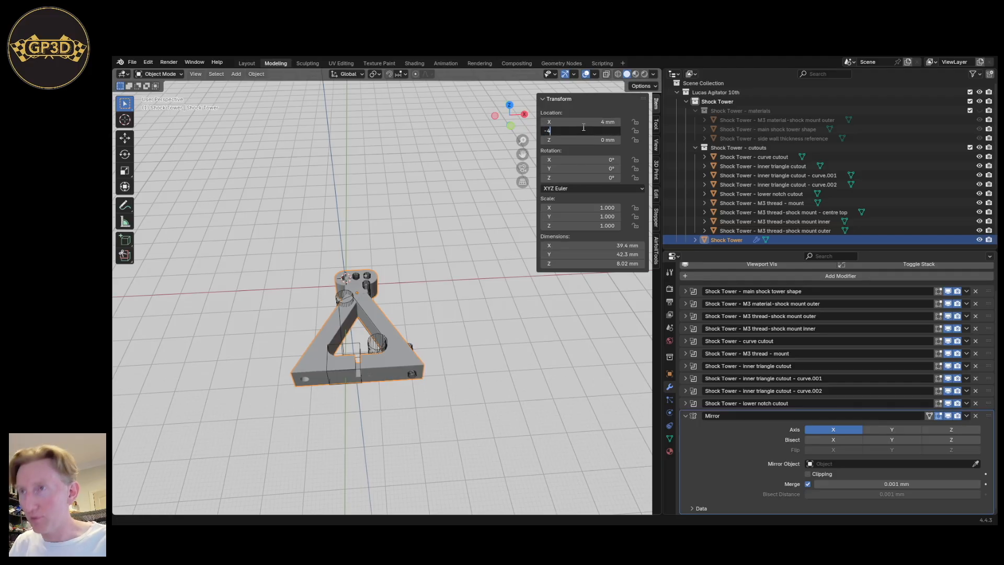
key(Return)
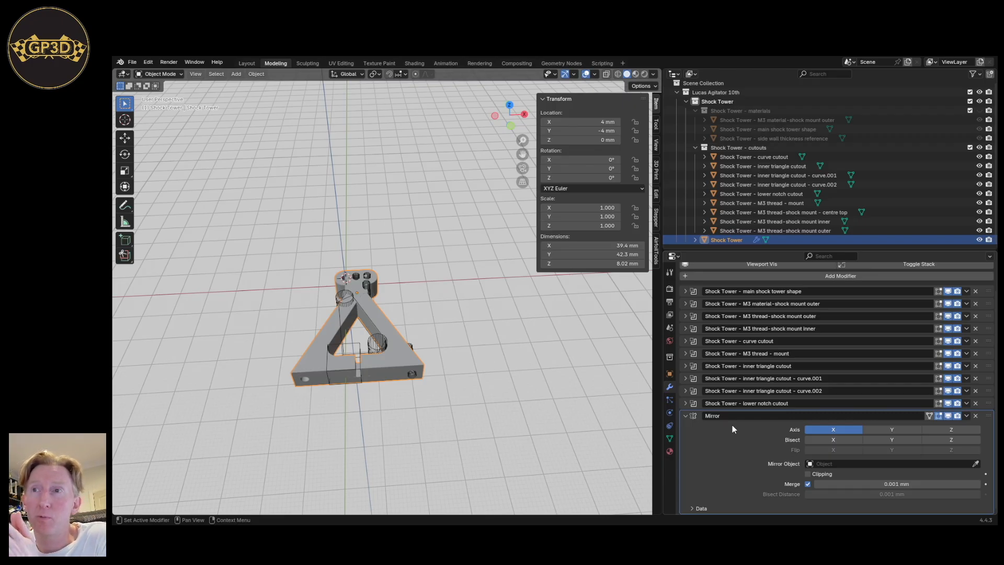
Add a mesh plane and raise it along Z to about 9.8 mm, above the shock mount end of the tower.
middle_drag(421, 314, 328, 174)
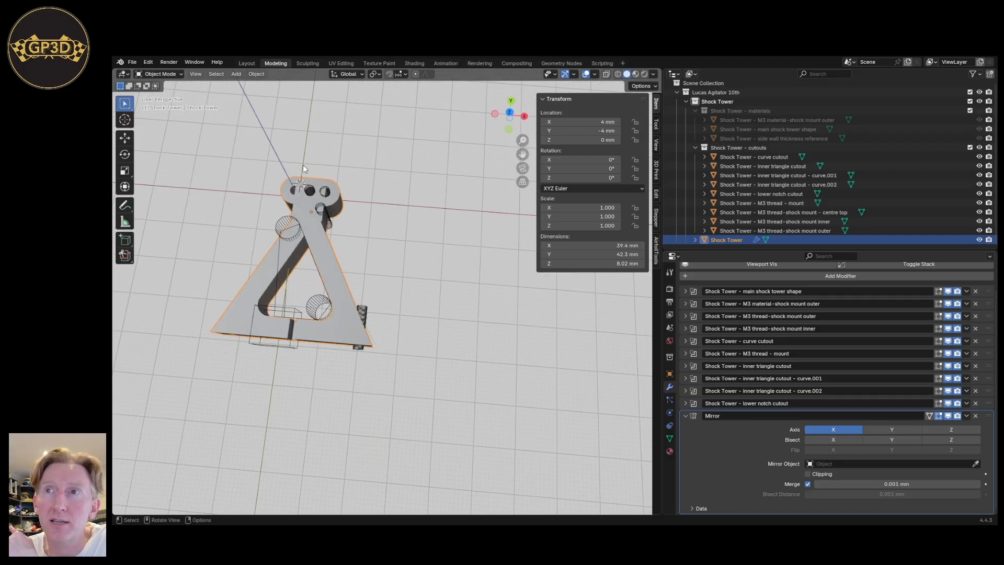
shift+middle_drag(308, 302, 417, 336)
key(KP_7)
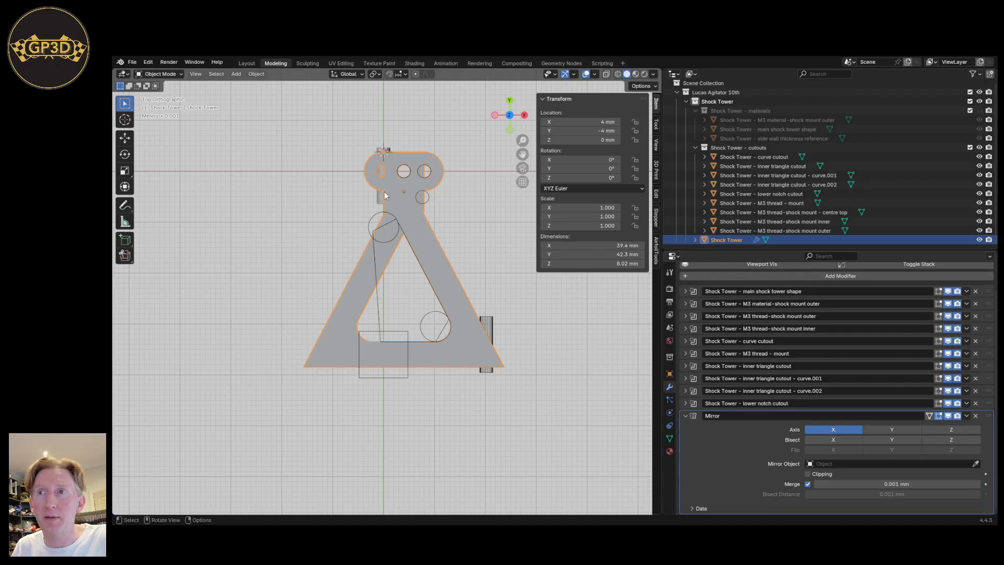
middle_drag(382, 240, 446, 309)
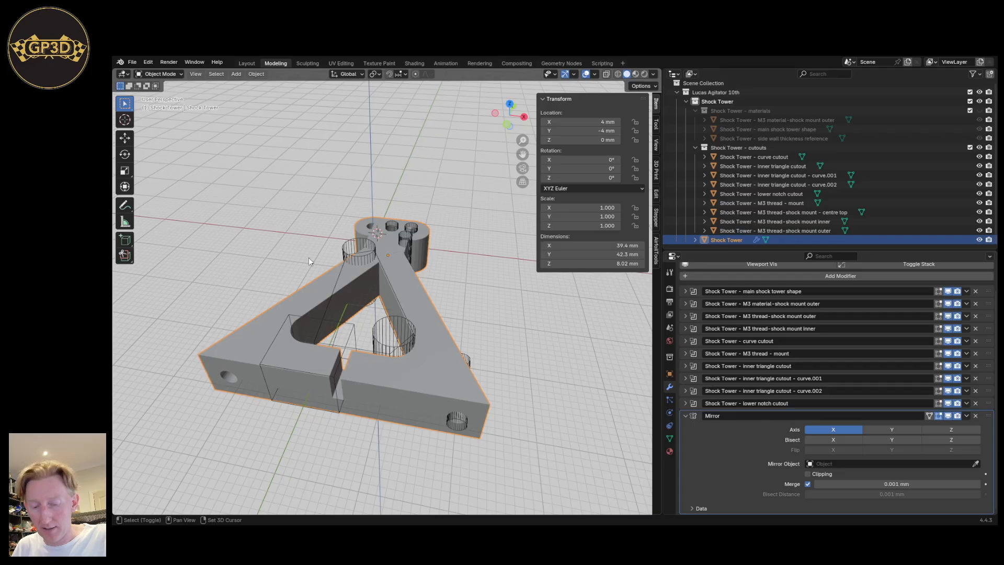
key(shift+a)
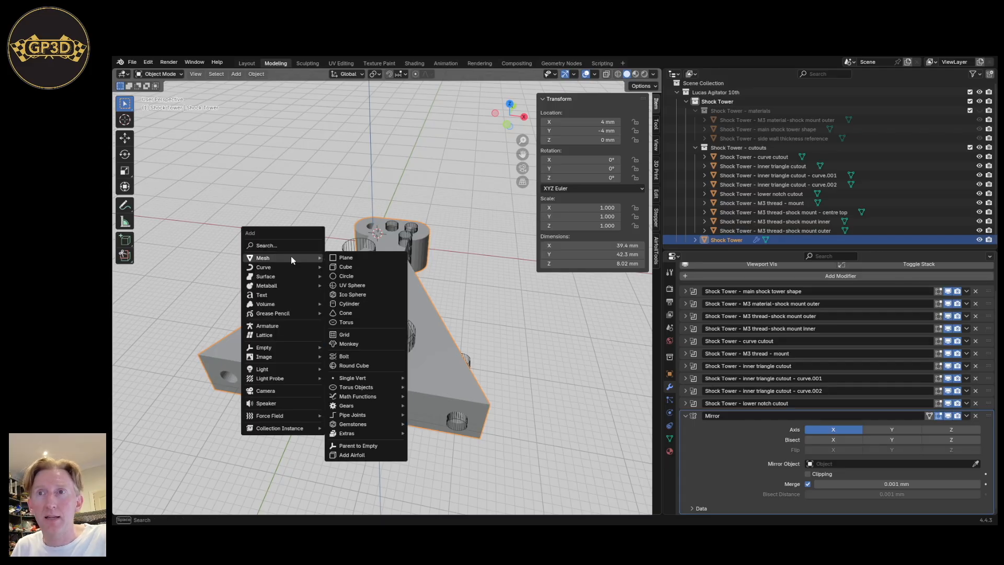
click(345, 259)
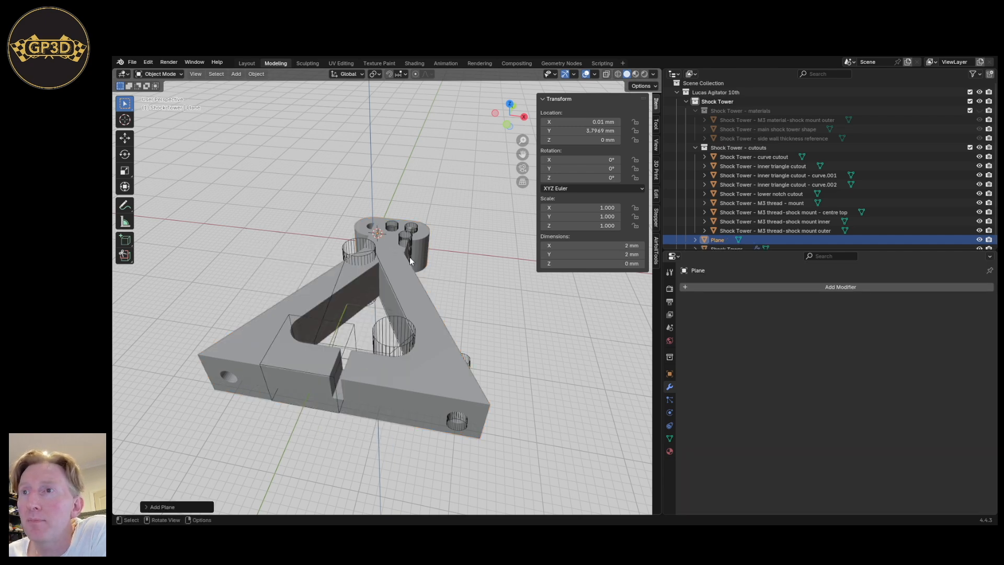
key(g)
key(z)
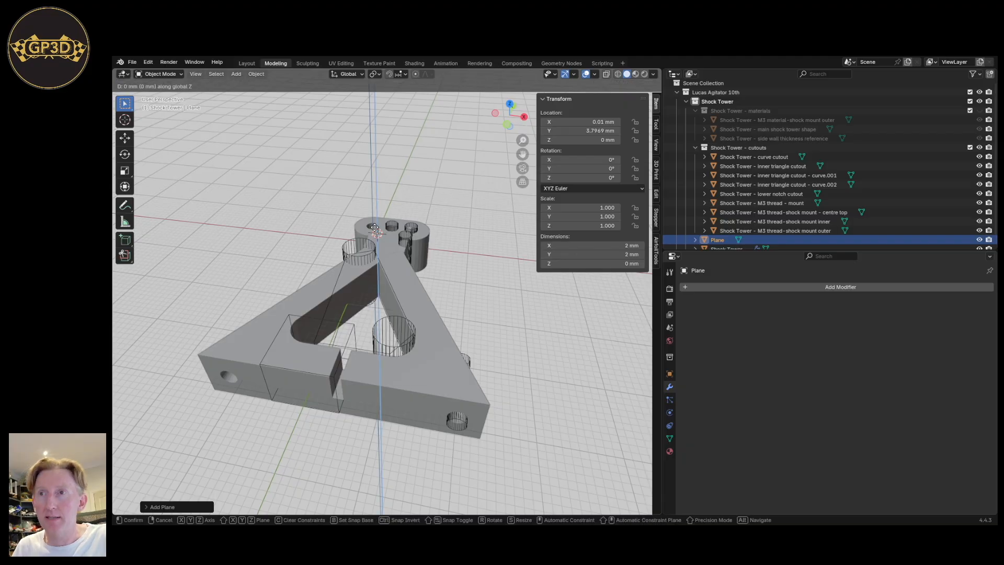
click(384, 186)
scroll(384, 185, up, 8)
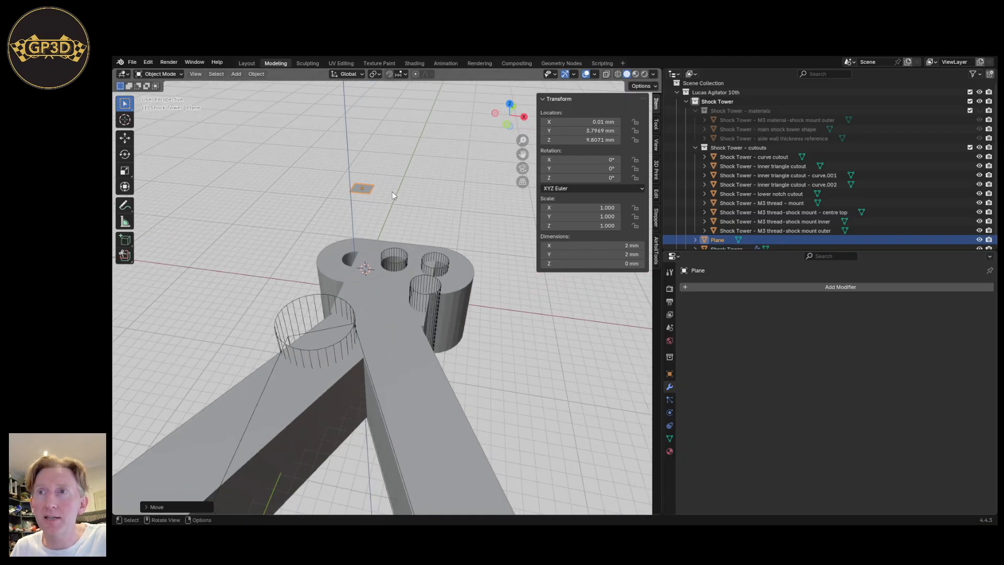
Examine the new plane's corner vertices in Edit Mode, then return to Object Mode.
middle_drag(370, 183, 407, 249)
key(Tab)
click(406, 247)
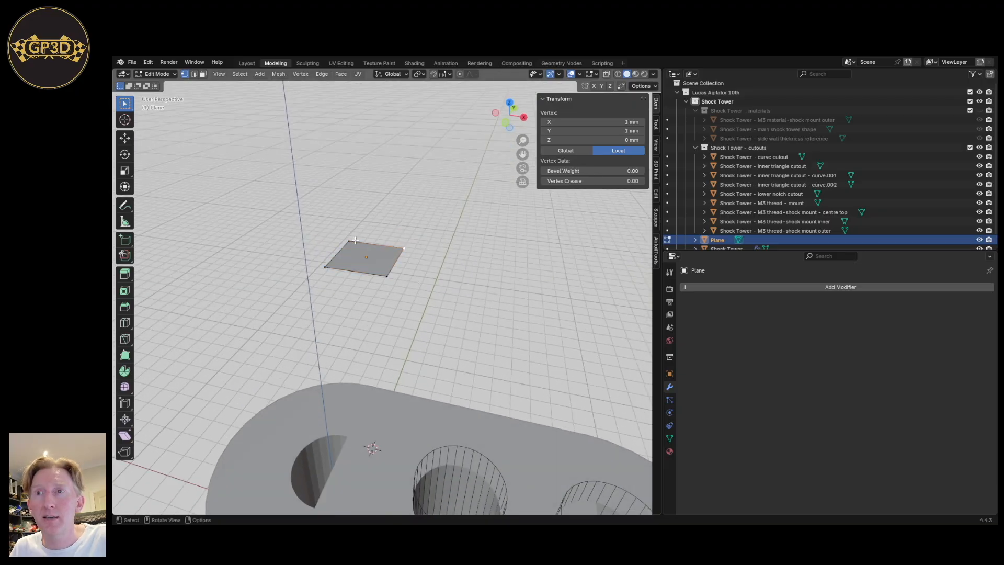
click(333, 263)
middle_drag(370, 267, 386, 370)
key(Tab)
Set the plane's location to 0 mm in X, Y and Z.
middle_drag(432, 412, 403, 289)
click(609, 121)
text(0)
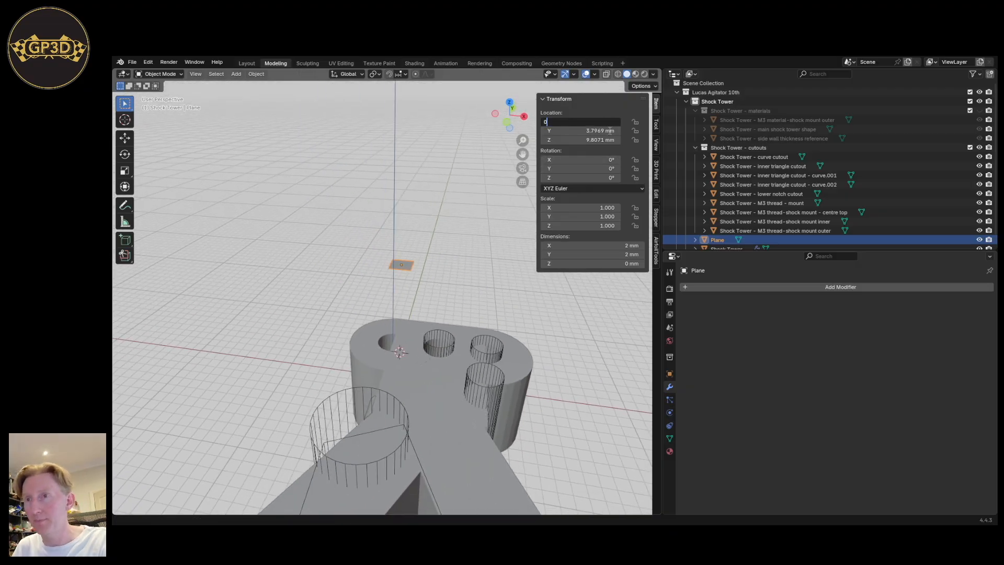
key(Return)
click(587, 131)
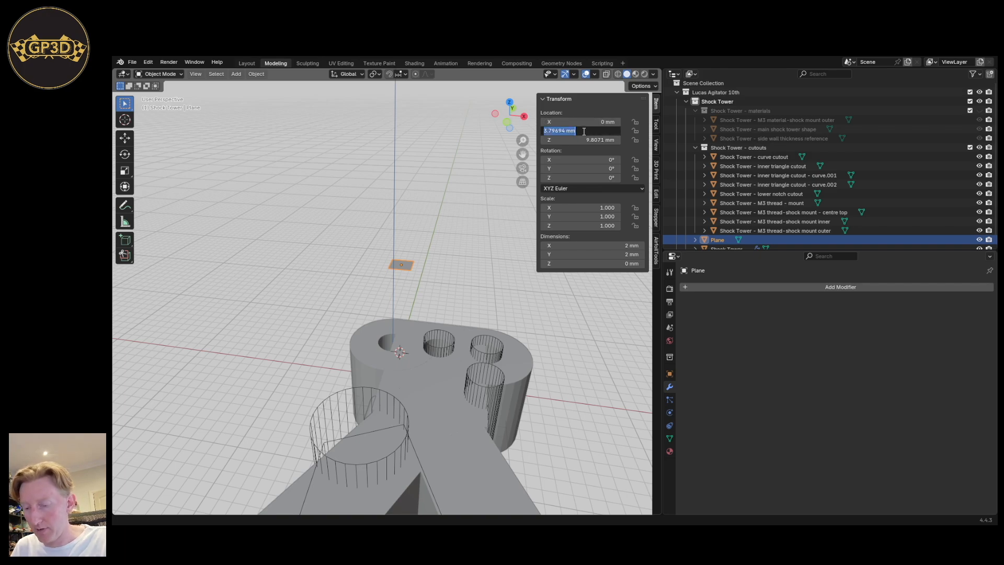
text(0)
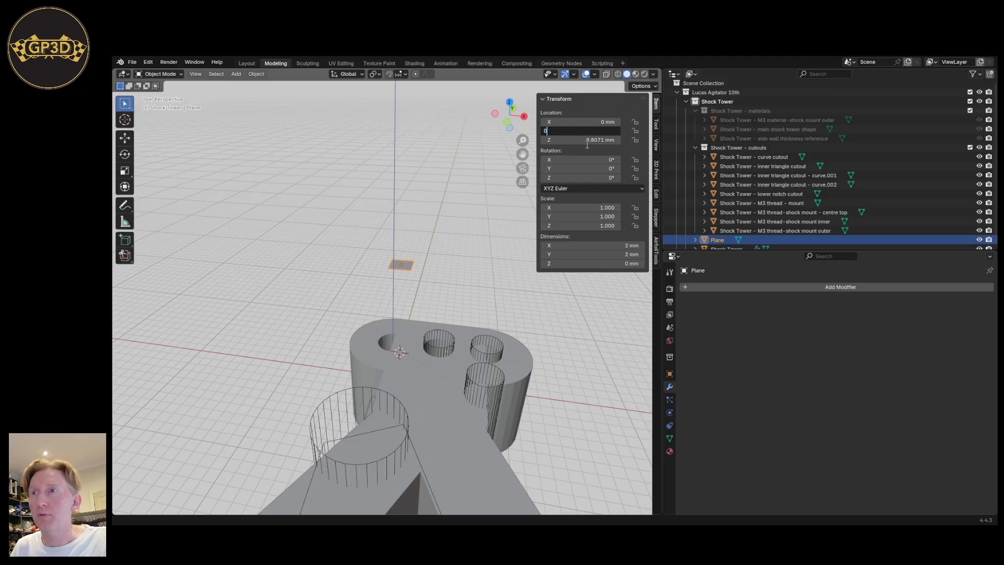
key(Return)
click(579, 140)
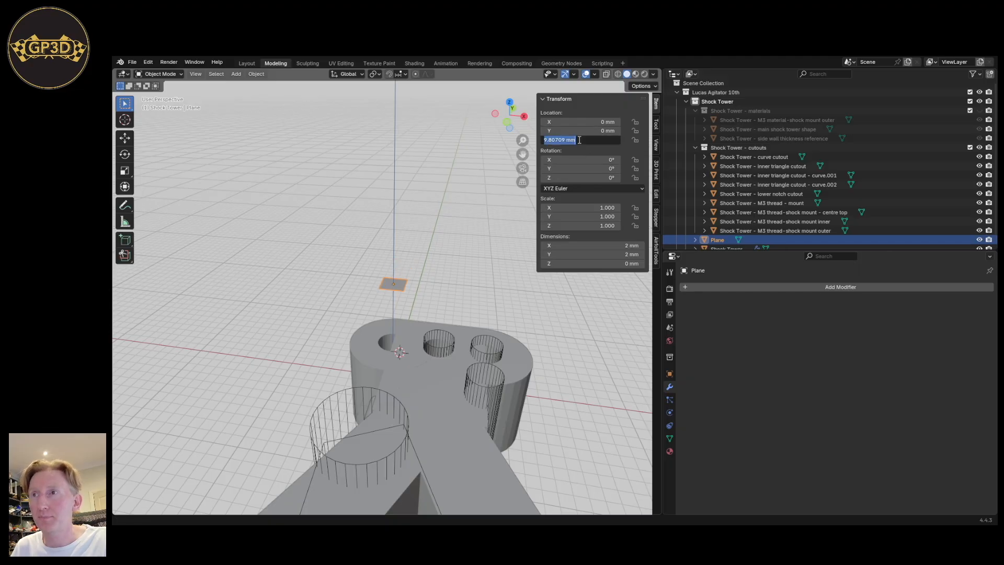
text(0)
key(Return)
Move the plane into the Shock Tower - materials collection and make that collection visible.
middle_drag(363, 397, 383, 296)
key(KP_7)
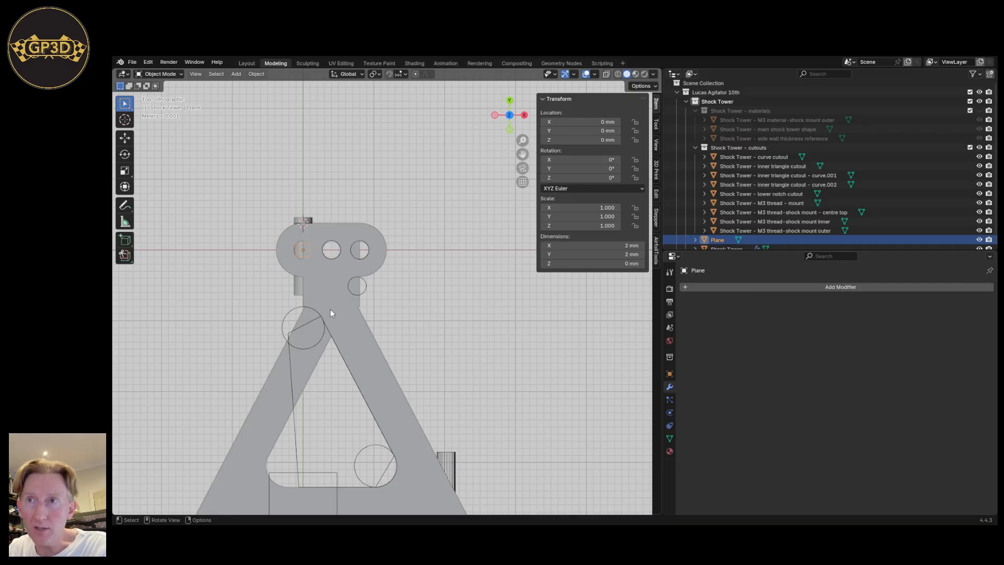
scroll(291, 167, down, 4)
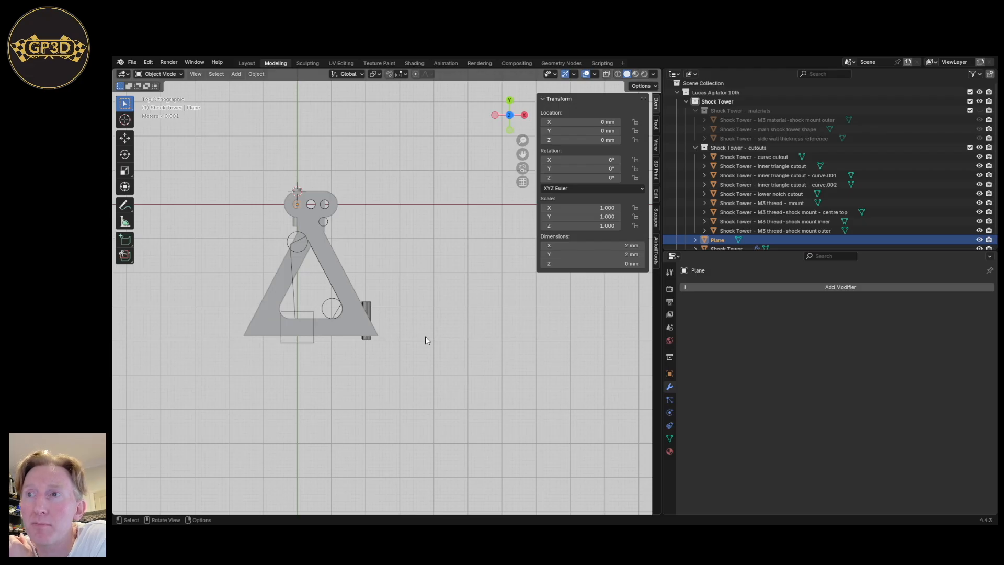
middle_drag(316, 337, 439, 324)
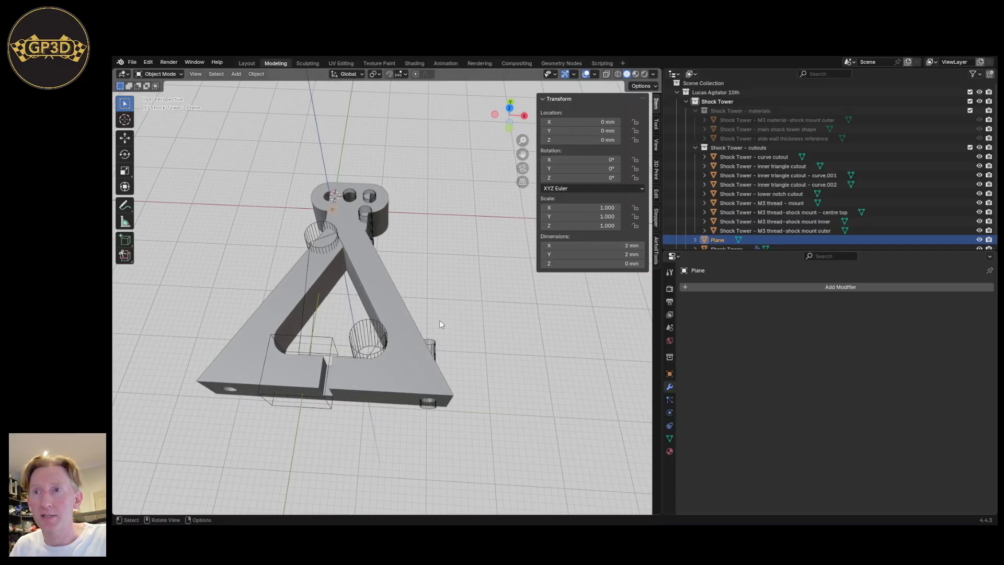
drag(717, 240, 746, 127)
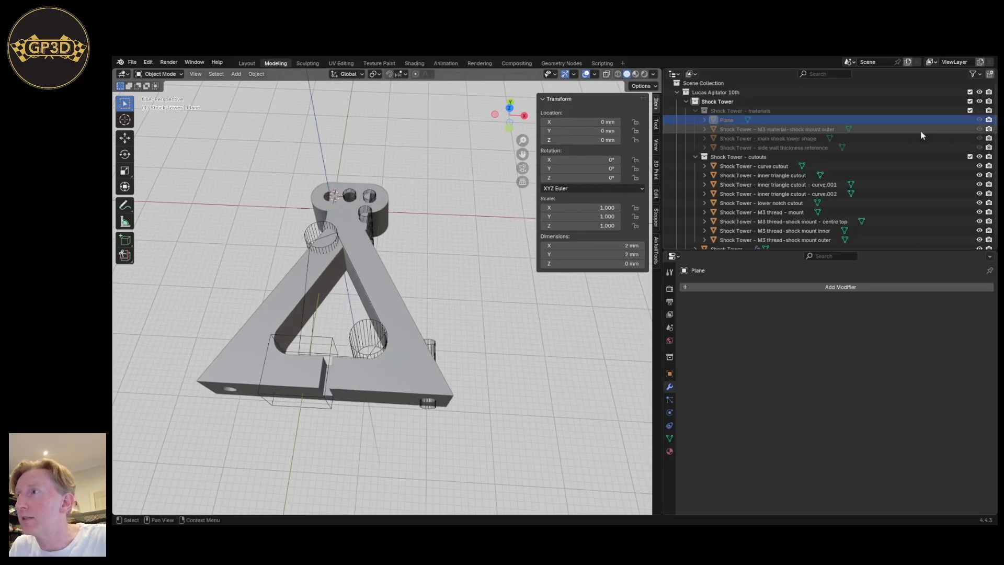
click(980, 110)
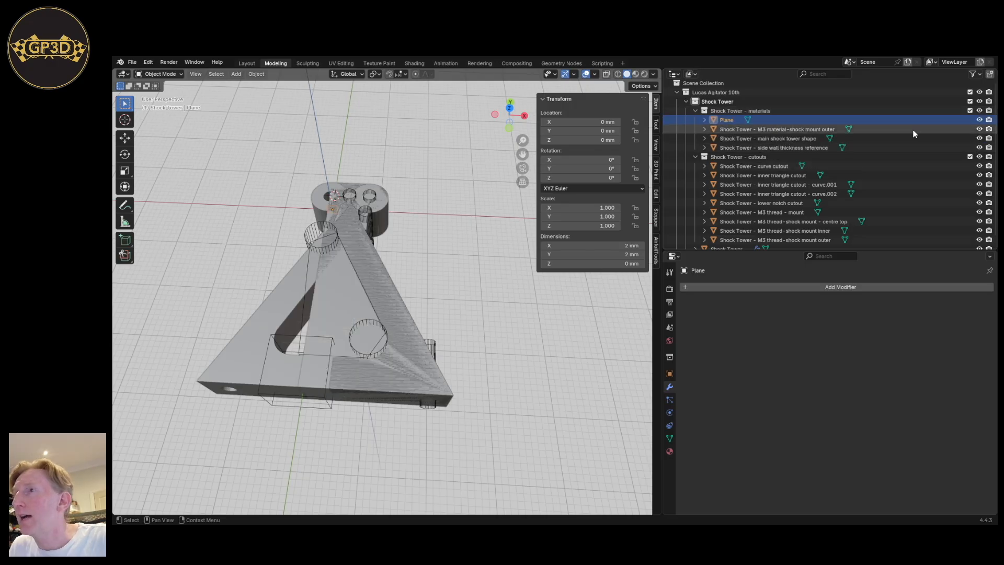
Rename the plane as "Shock Tower - Plane" and hide the Shock Tower - materials collection.
double_click(722, 102)
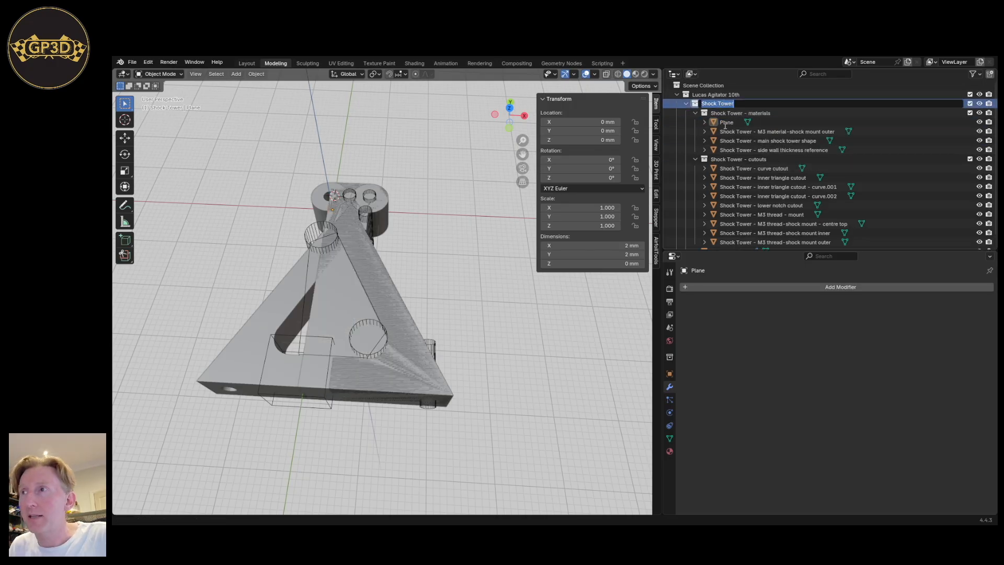
double_click(726, 121)
key(End)
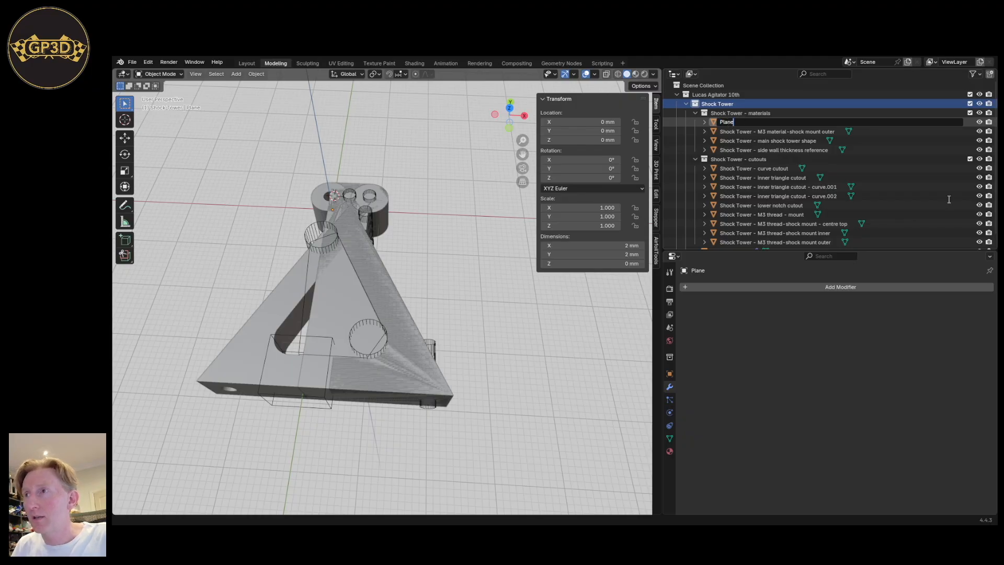
text(Shock Tower -)
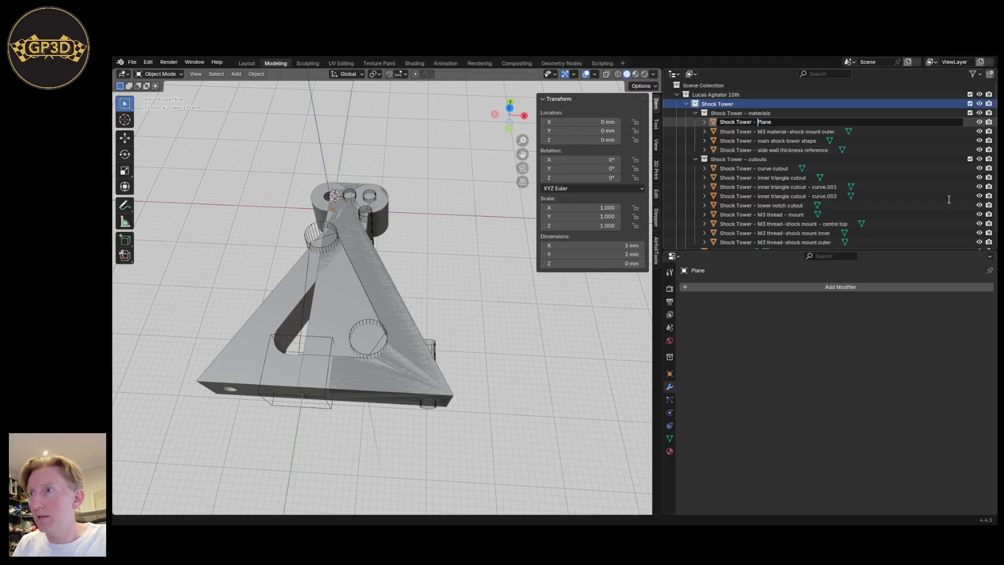
key(End)
key(Return)
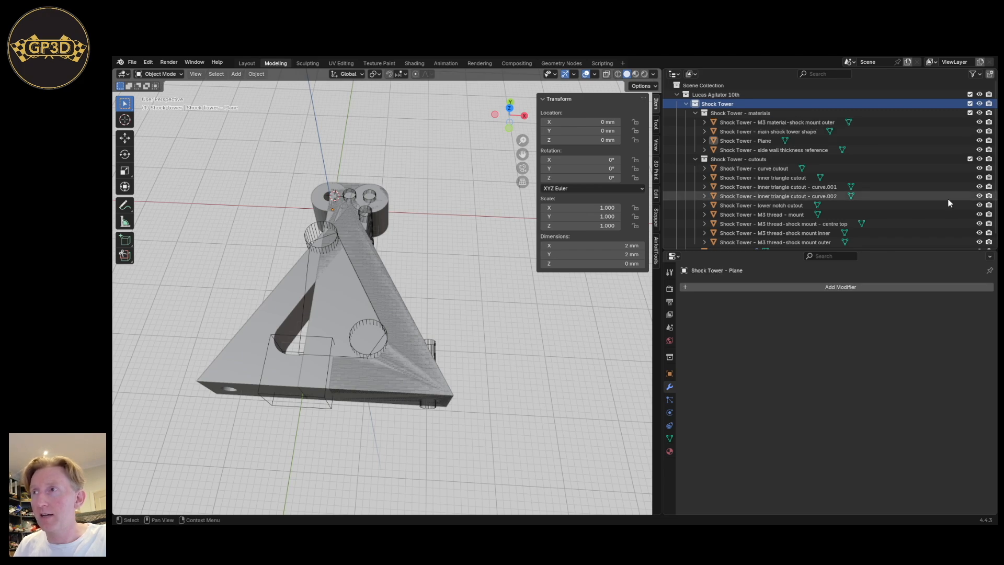
click(739, 141)
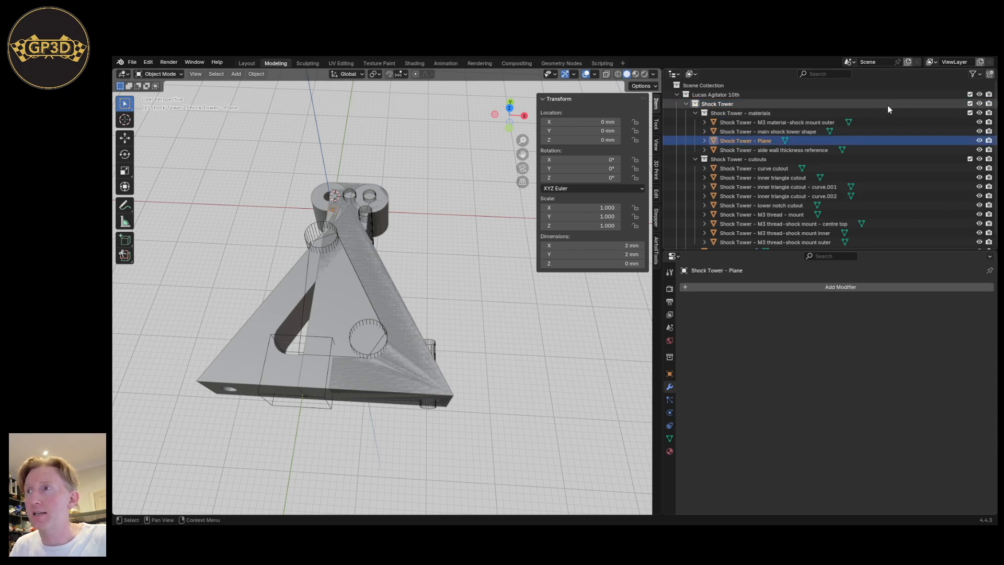
click(979, 114)
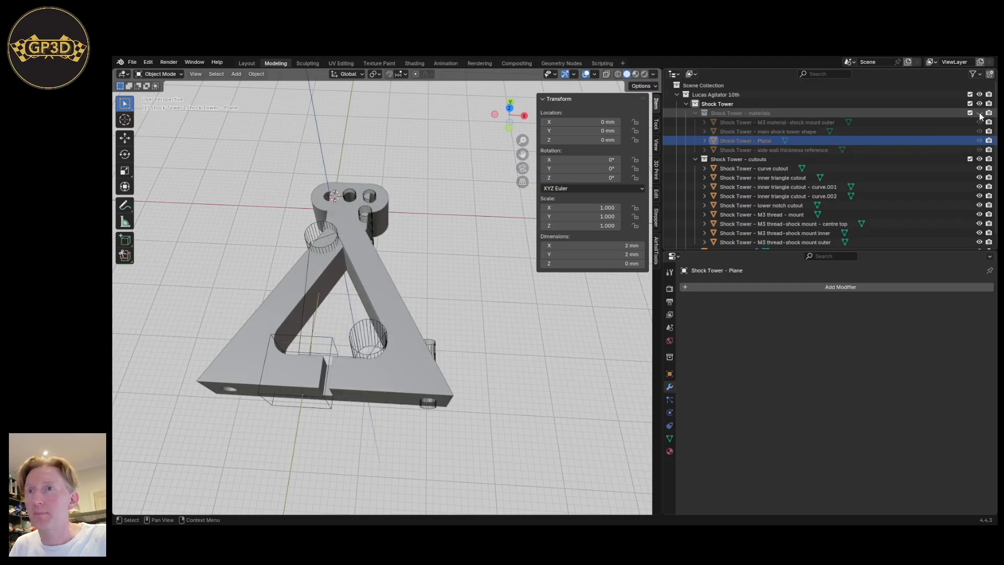
Set Shock Tower - Plane as the mirror object in the Shock Tower's Mirror modifier.
click(404, 378)
shift+middle_drag(440, 347, 400, 289)
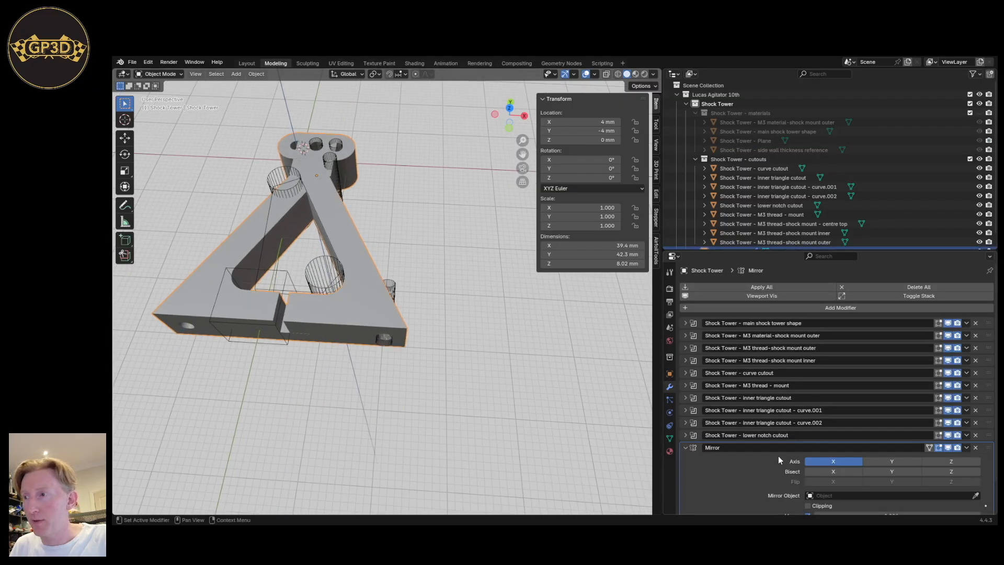
scroll(789, 456, down, 2)
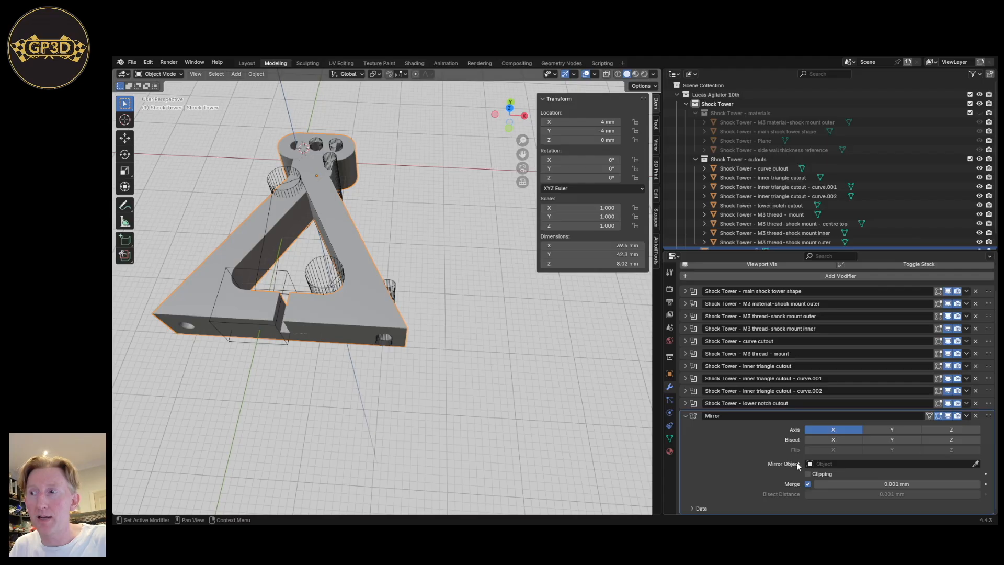
click(975, 463)
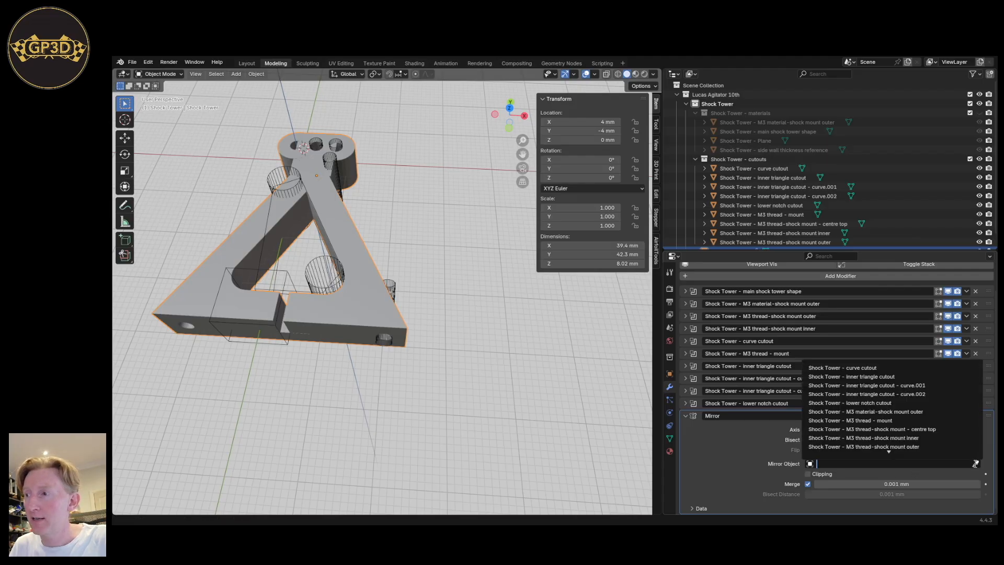
click(975, 464)
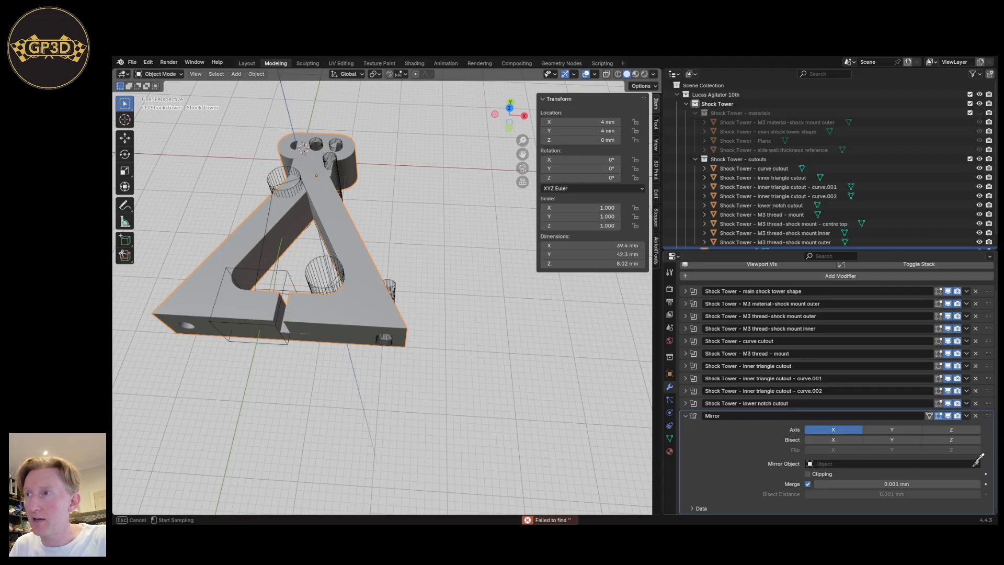
click(735, 140)
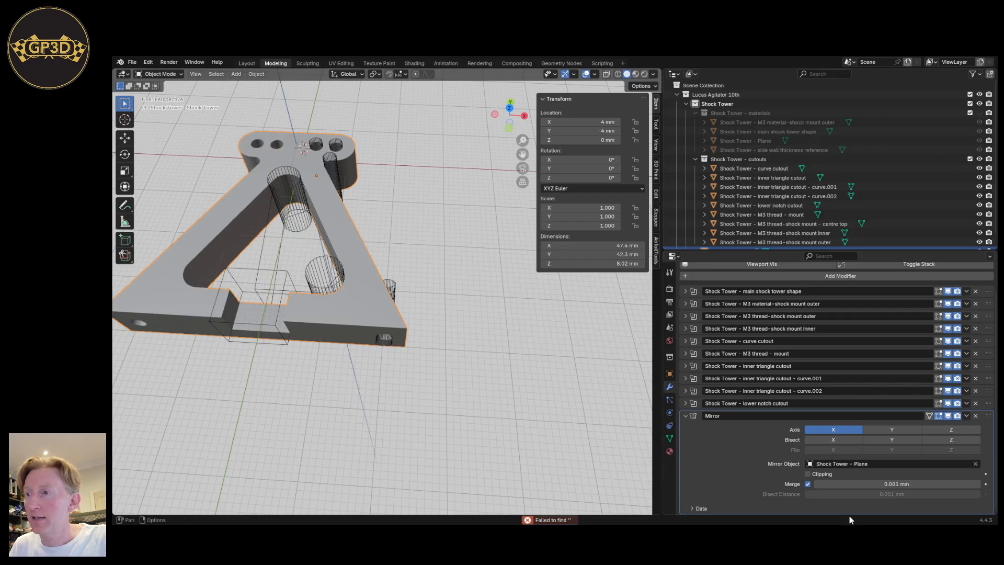
Collapse the Mirror modifier and hide the Shock Tower - cutouts collection.
scroll(399, 369, down, 3)
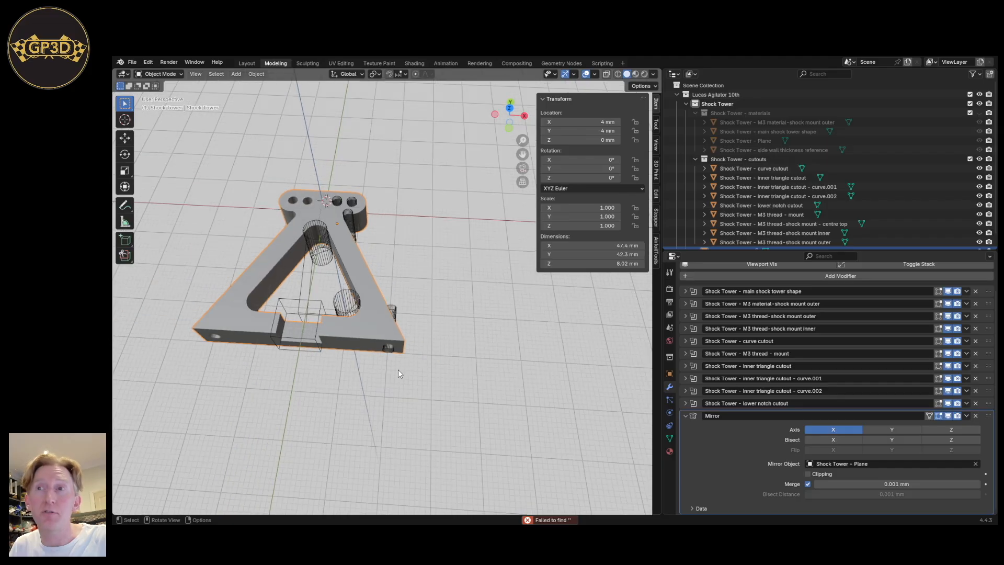
shift+middle_drag(400, 364, 560, 425)
scroll(430, 353, up, 3)
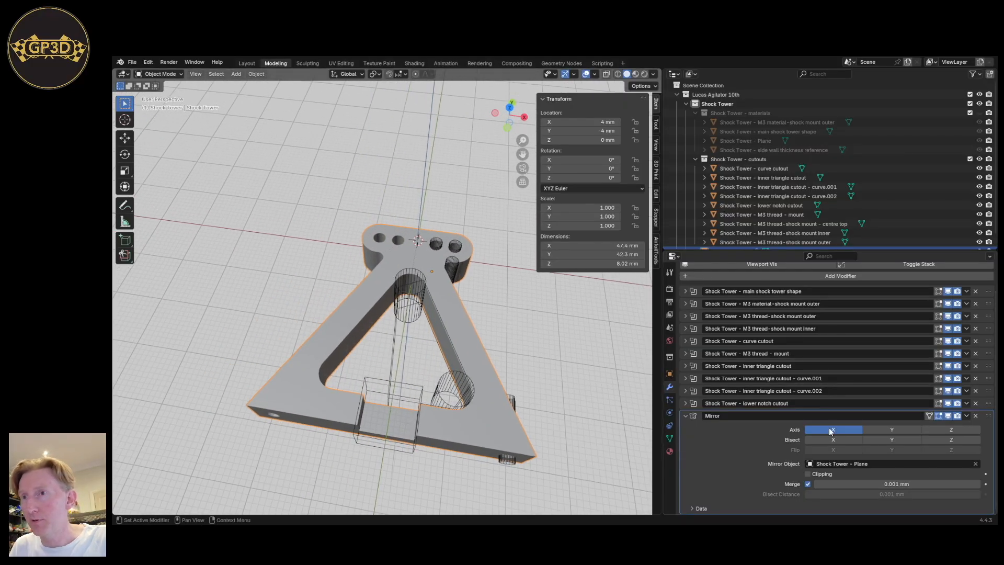
click(685, 417)
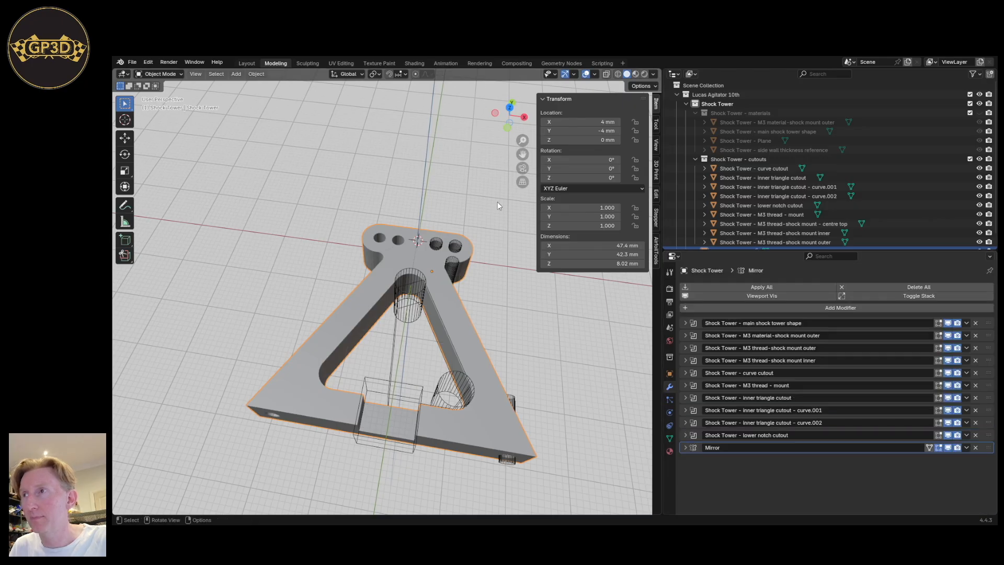
click(979, 159)
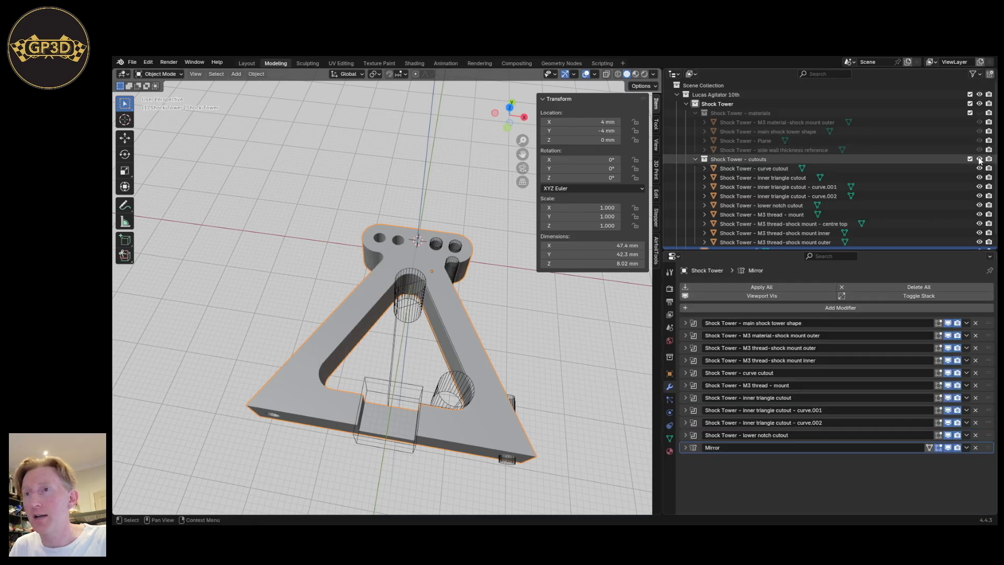
Inspect the mirrored Shock Tower from several angles, checking the shock mount holes, triangle cutout and lower notch.
middle_drag(515, 364, 467, 358)
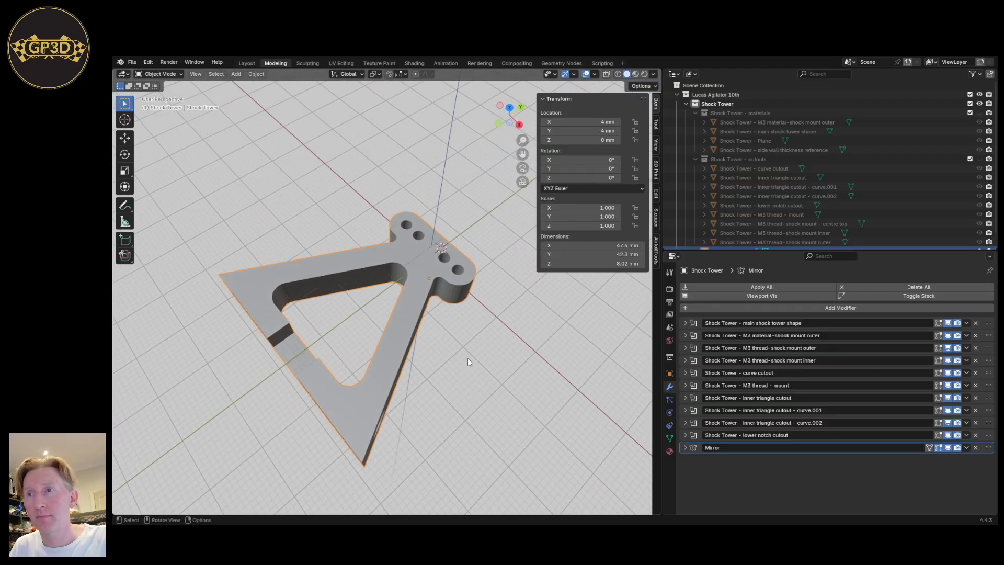
key(shift+s)
click(396, 417)
middle_drag(458, 388, 482, 337)
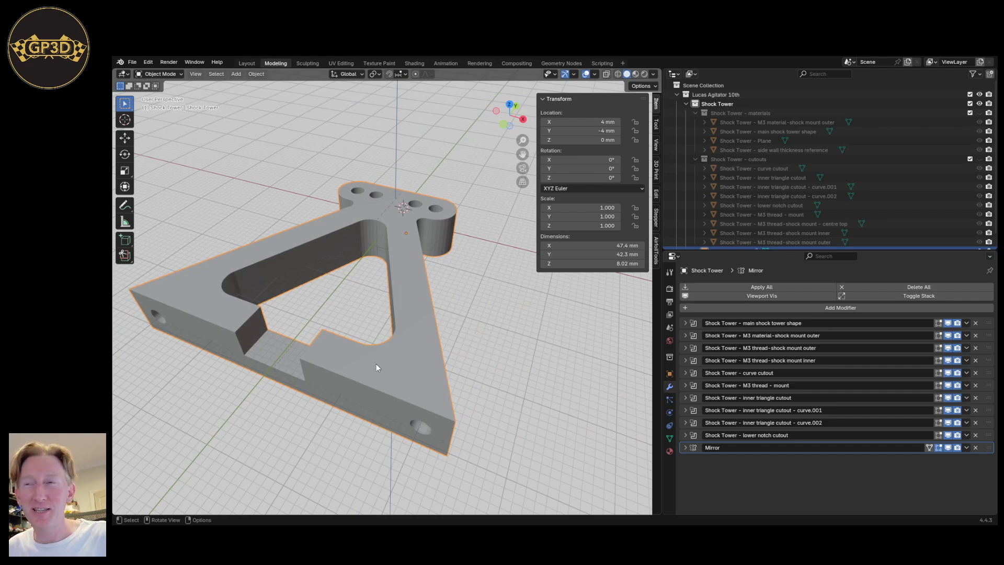
middle_drag(378, 366, 493, 451)
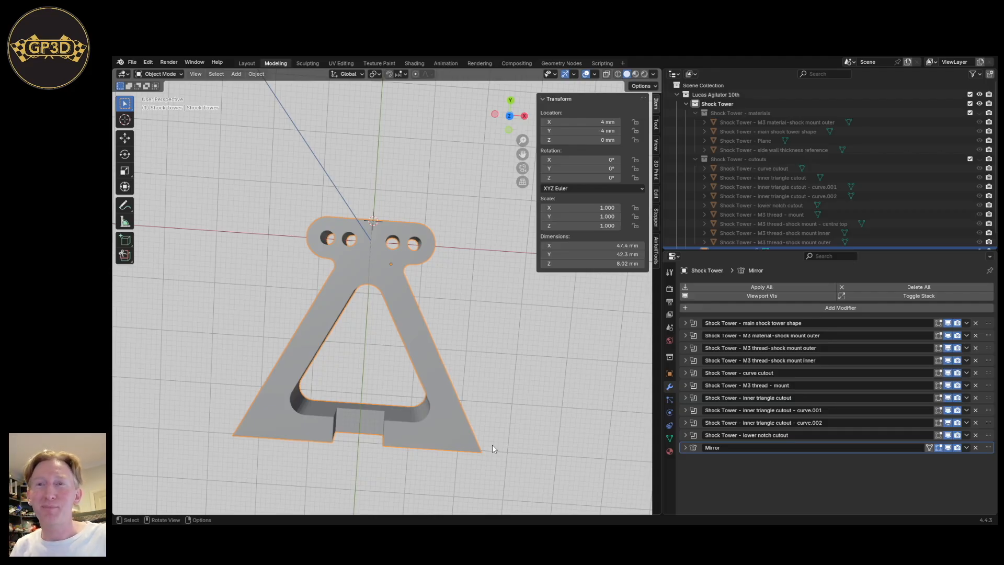
middle_drag(460, 406, 472, 375)
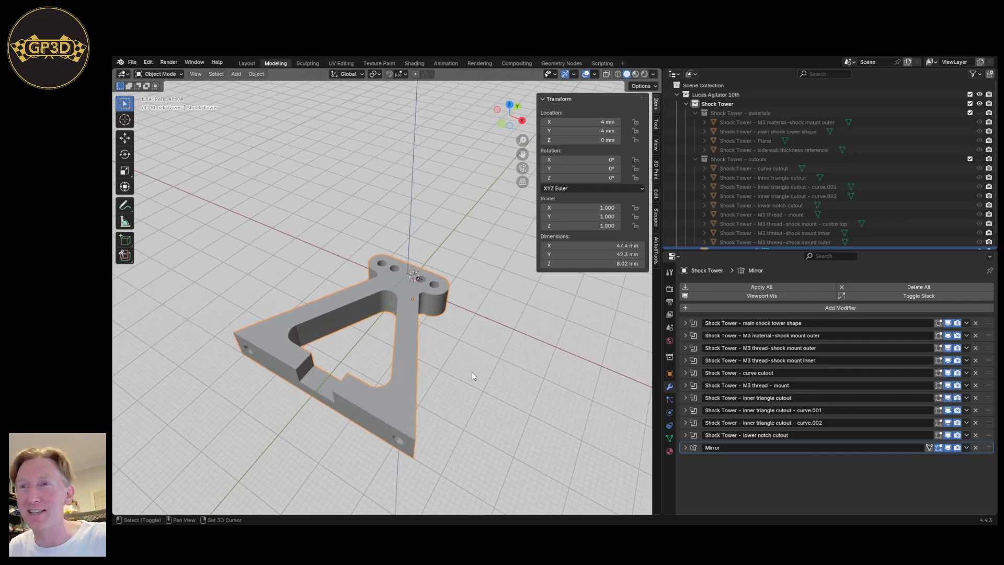
mouse_move(423, 408)
middle_down()
mouse_move(466, 384)
mouse_move(515, 396)
mouse_move(532, 364)
mouse_move(511, 401)
mouse_move(487, 395)
mouse_move(500, 386)
mouse_move(433, 402)
middle_up()
scroll(442, 402, up, 2)
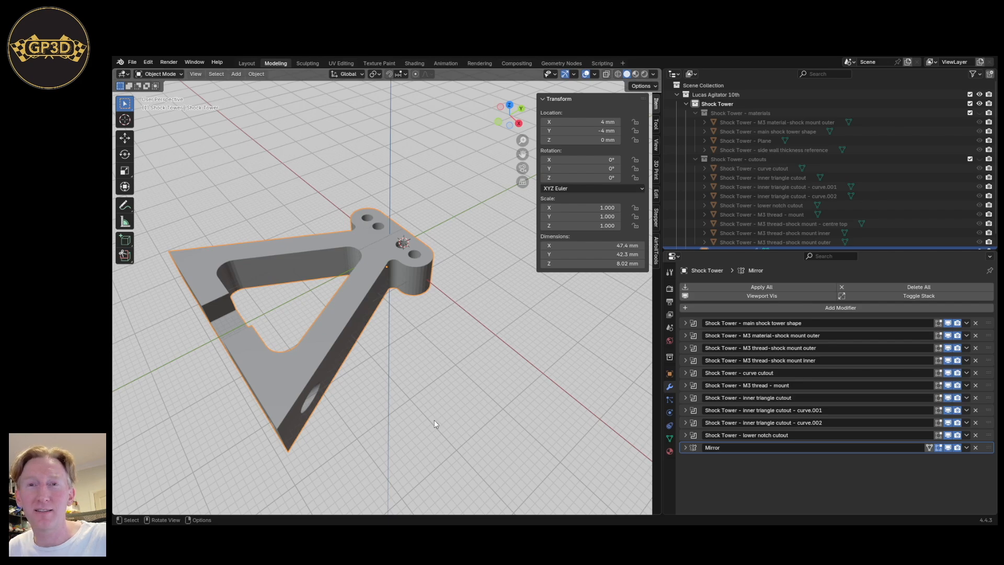
middle_drag(472, 397, 492, 350)
scroll(515, 415, up, 2)
scroll(587, 447, up, 2)
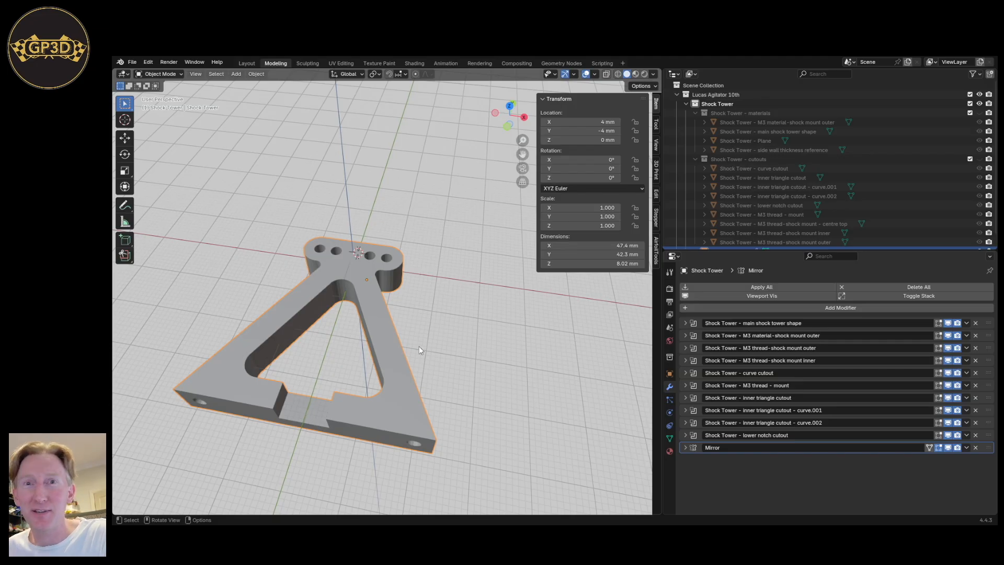
scroll(397, 373, down, 1)
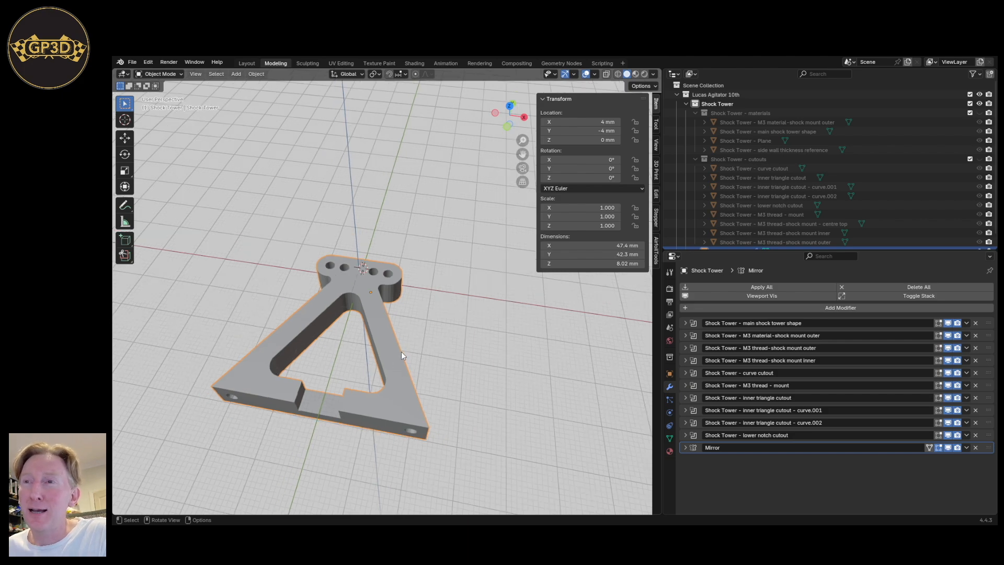
scroll(401, 351, down, 2)
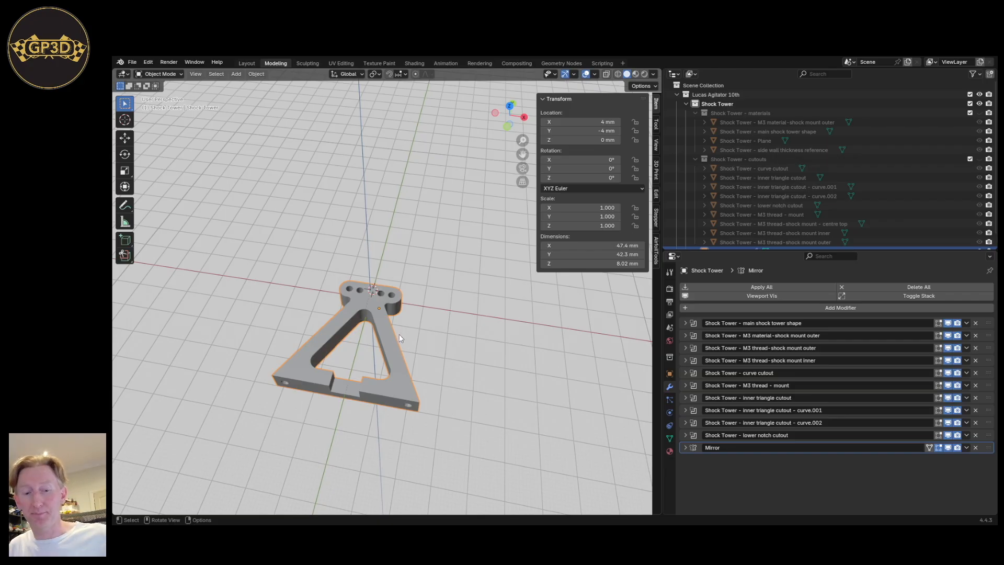
middle_drag(400, 338, 448, 409)
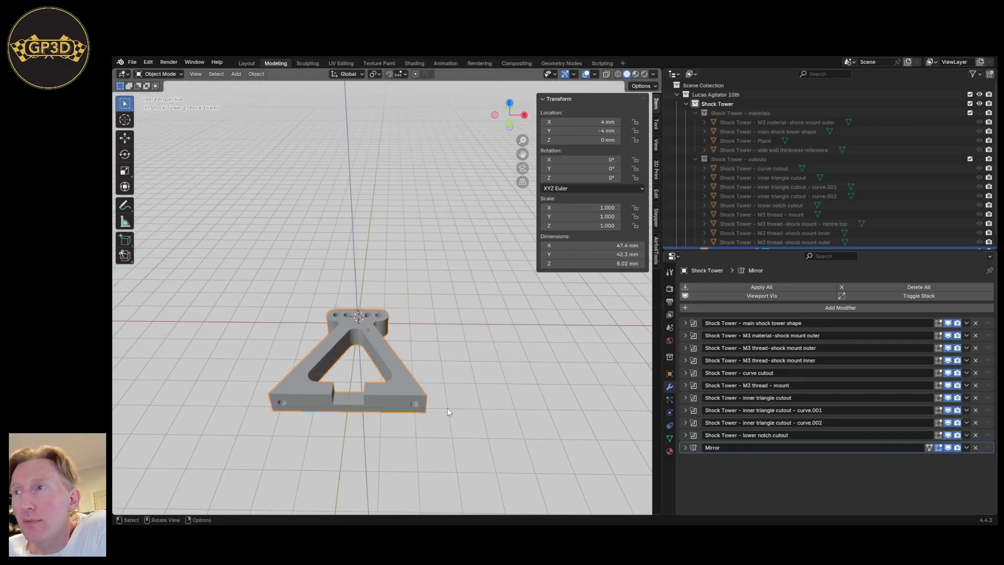
Collapse the materials and cutouts collections and the parent Shock Tower collection in the outliner.
click(695, 113)
click(694, 122)
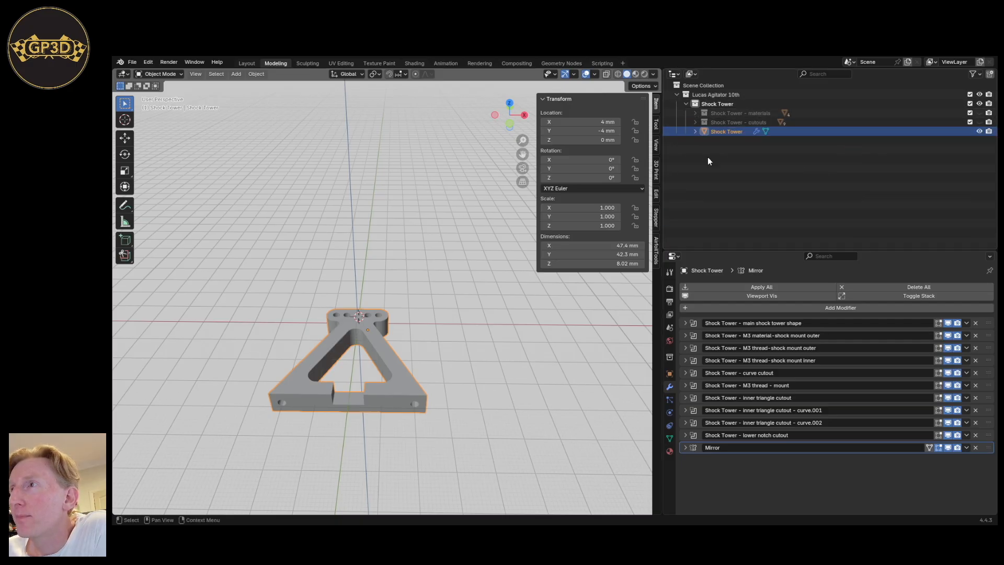
click(686, 104)
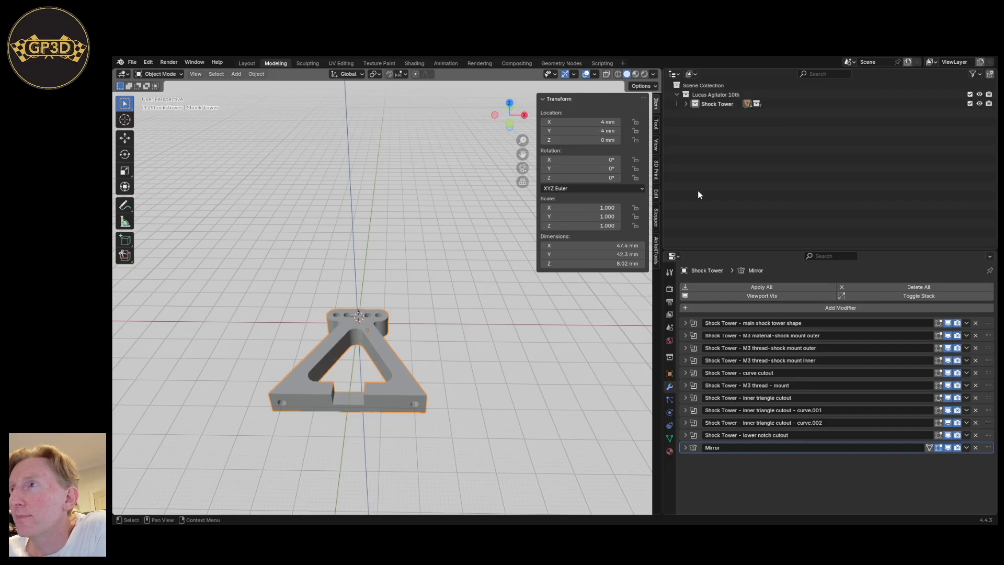
Examine the Shock Tower from above, below and the mounting-hole side.
mouse_move(469, 399)
middle_down()
mouse_move(423, 403)
mouse_move(473, 403)
mouse_move(483, 387)
mouse_move(470, 416)
middle_up()
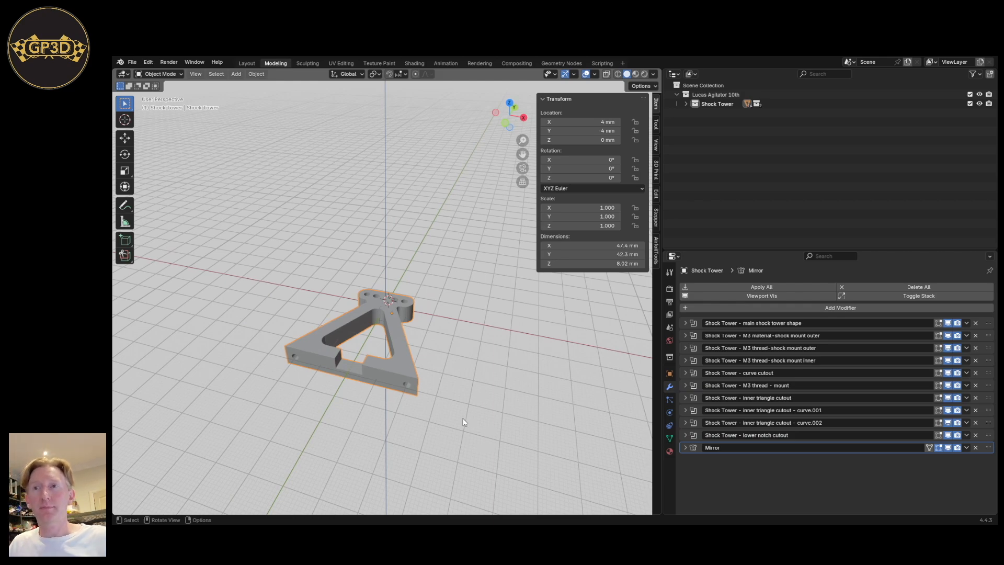
middle_drag(456, 417, 456, 366)
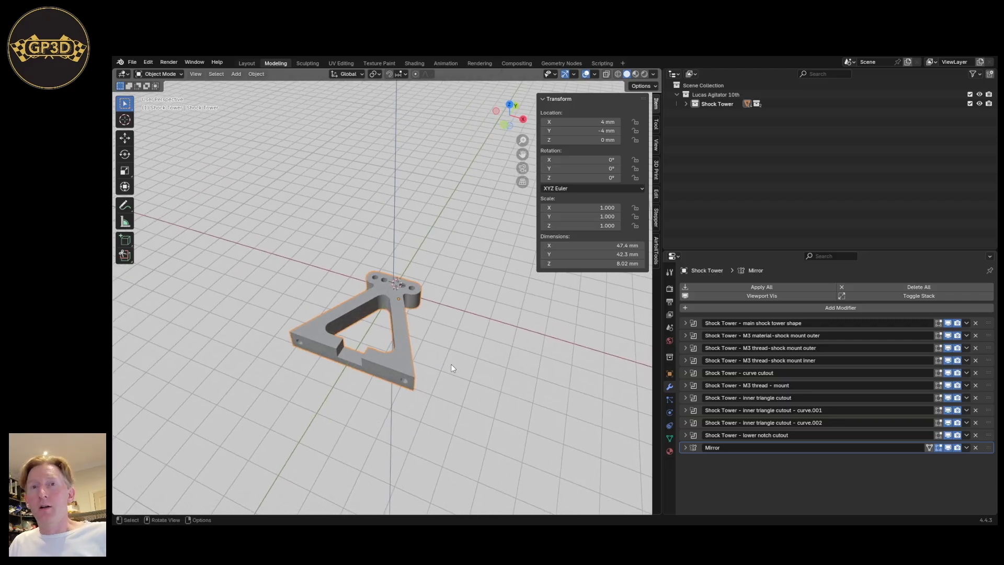
scroll(446, 338, up, 2)
middle_drag(442, 394, 453, 414)
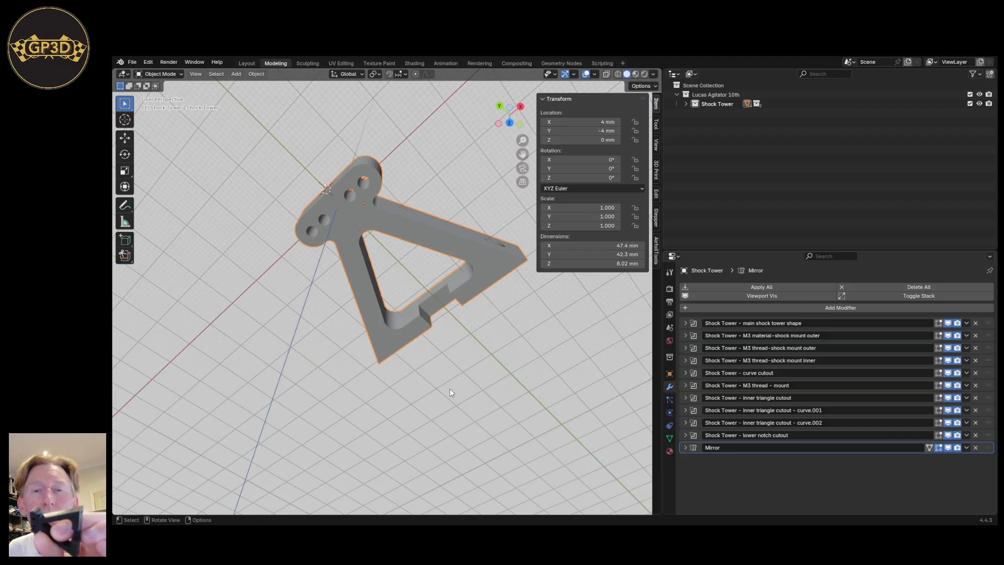
middle_drag(462, 409, 500, 418)
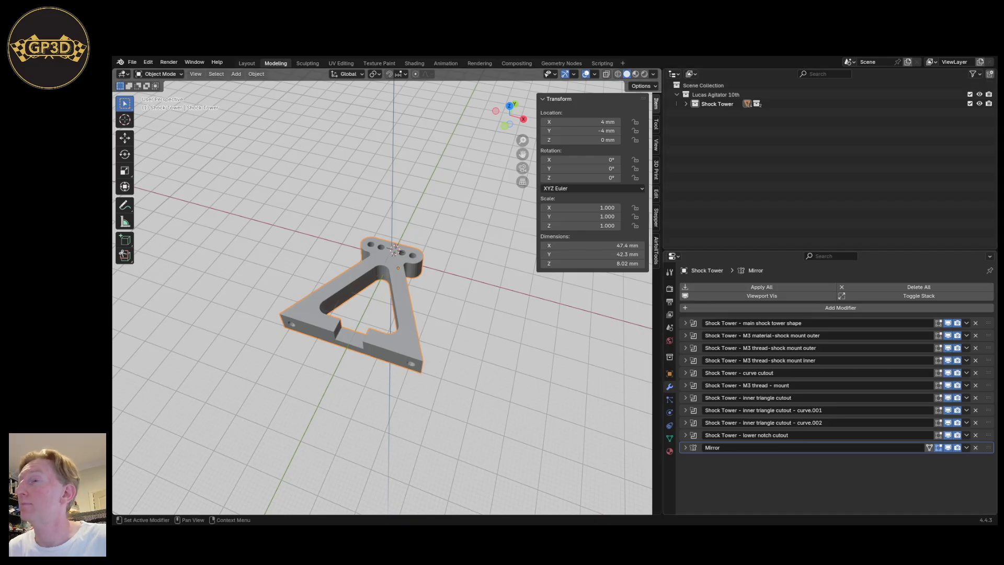
middle_drag(453, 319, 454, 342)
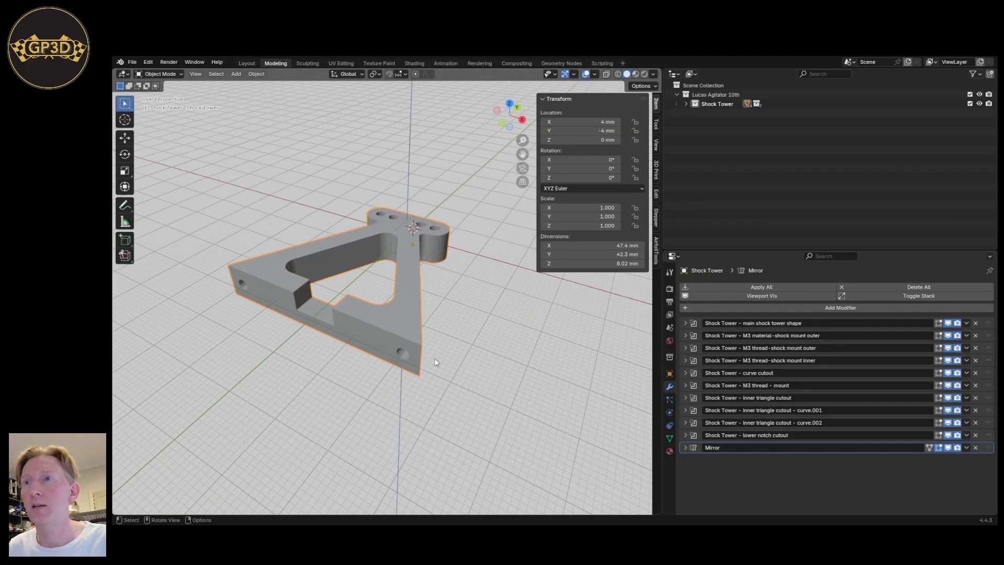
middle_drag(435, 362, 474, 376)
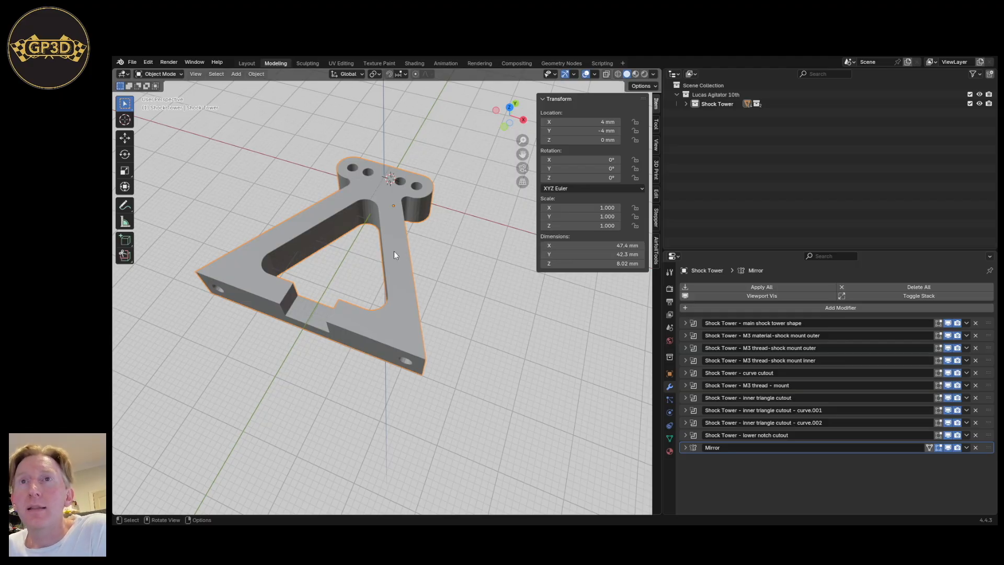
middle_drag(488, 309, 458, 280)
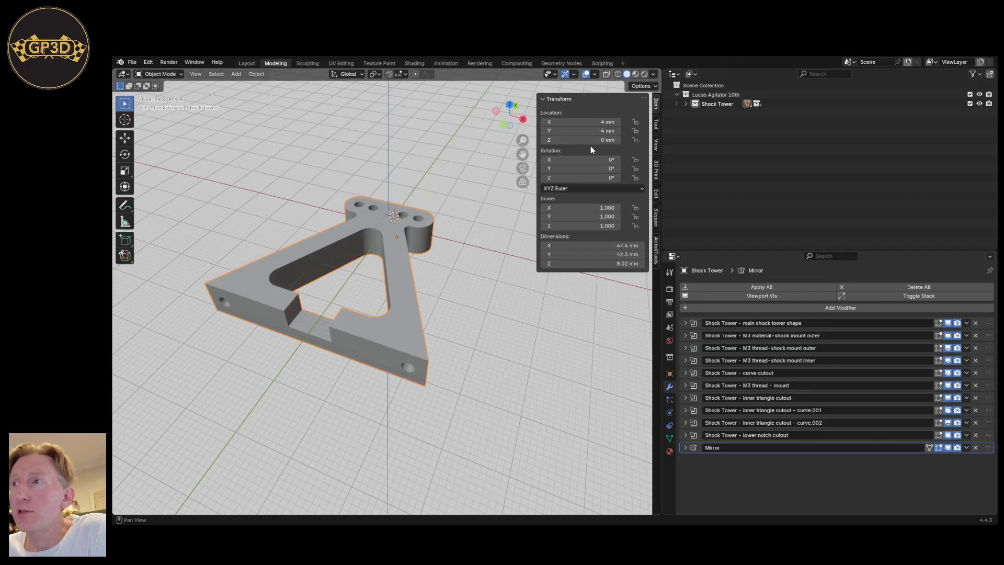
Show the 3D Print tools, collapse Clean Up and Edit, and expand the Export settings.
click(657, 173)
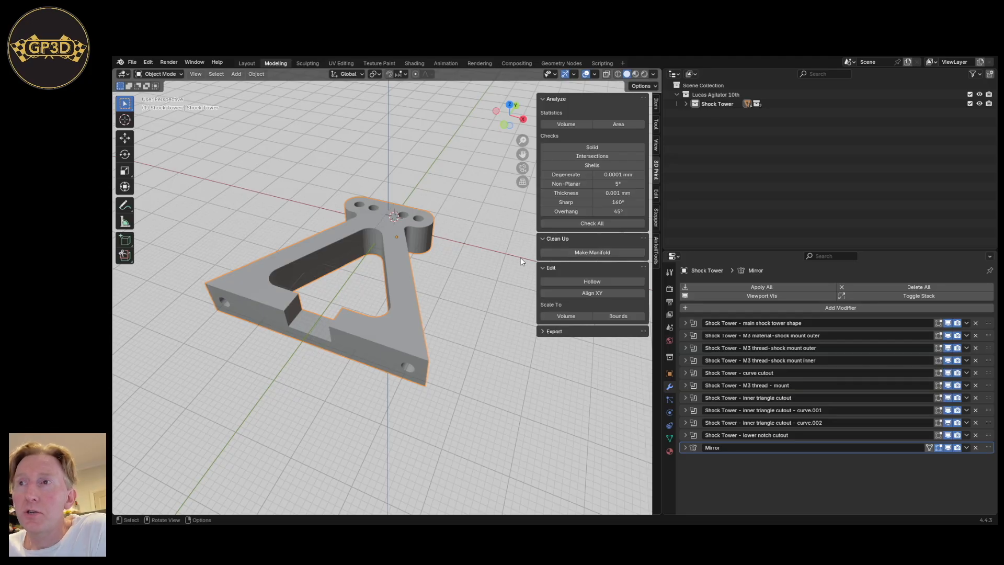
middle_drag(419, 277, 452, 277)
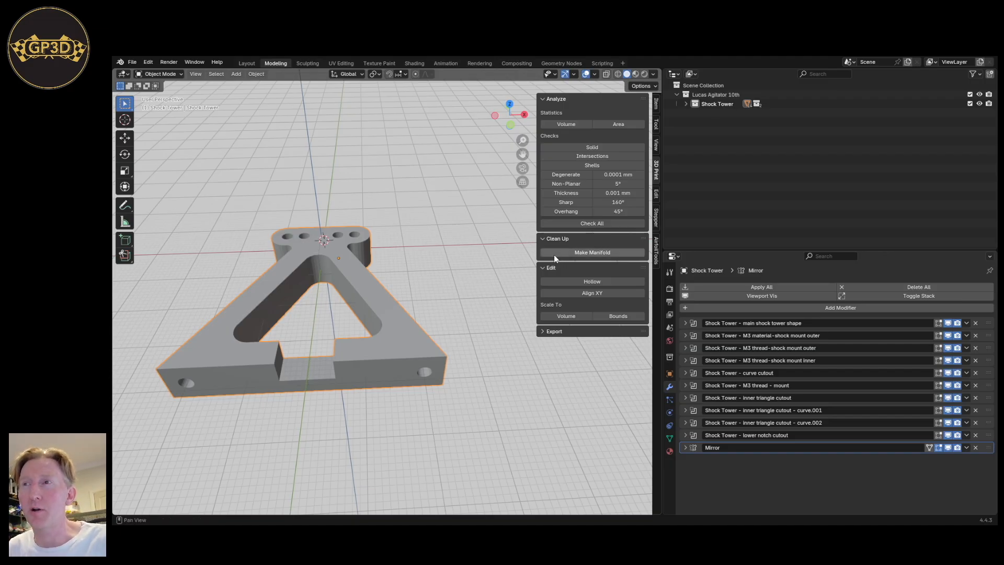
mouse_move(416, 318)
middle_down()
mouse_move(418, 296)
mouse_move(397, 318)
middle_up()
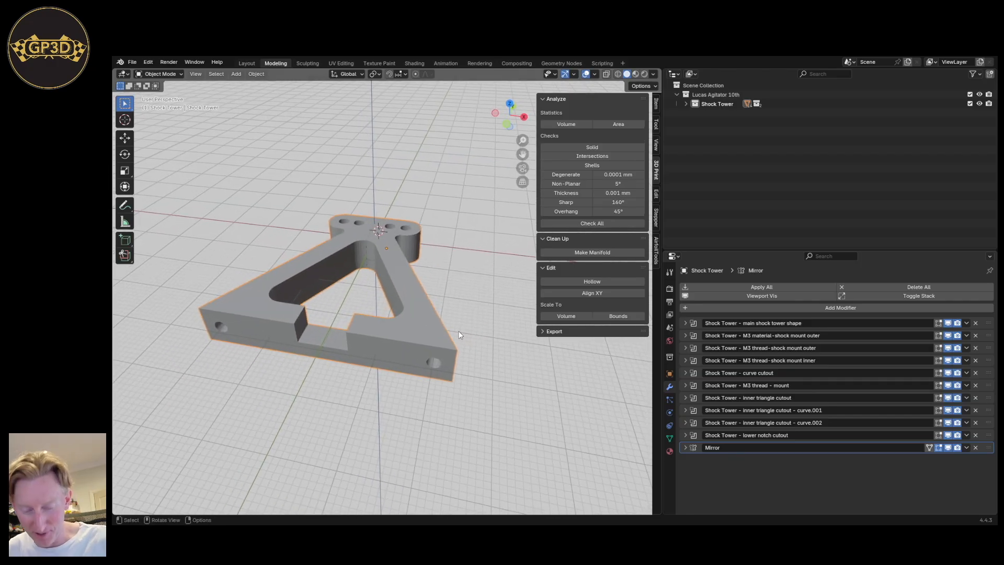
mouse_move(444, 349)
middle_down()
mouse_move(435, 352)
mouse_move(445, 334)
middle_up()
click(542, 239)
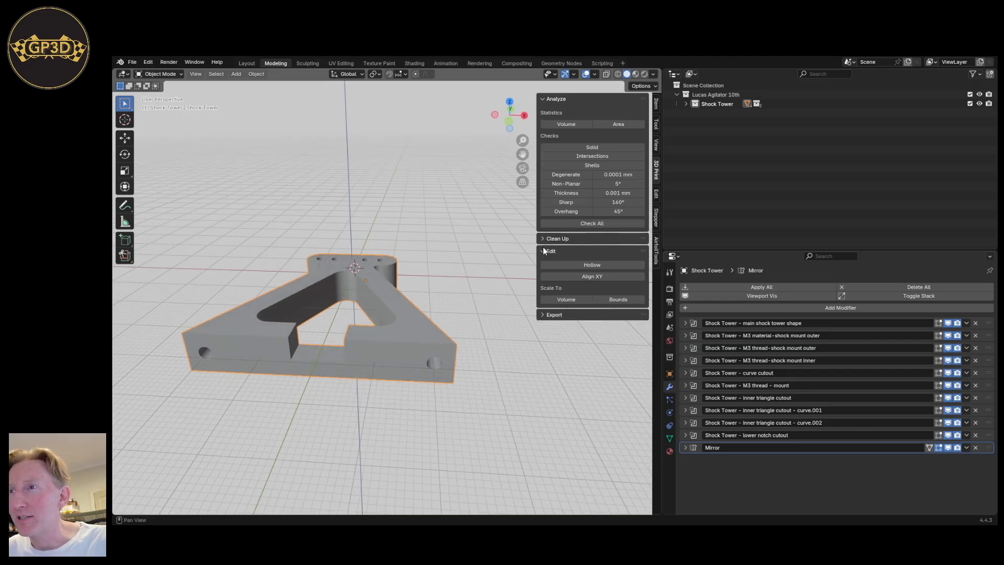
click(543, 251)
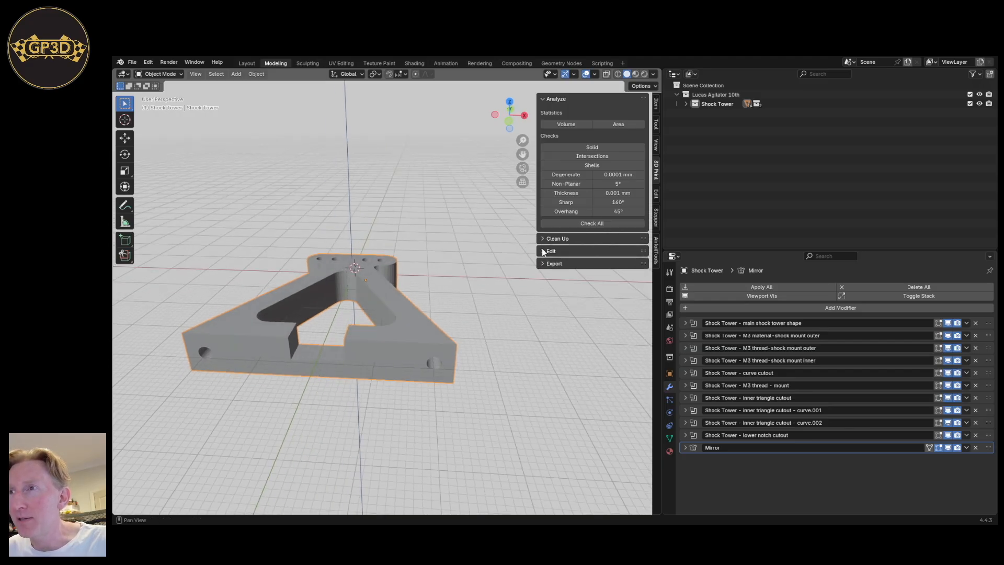
click(543, 264)
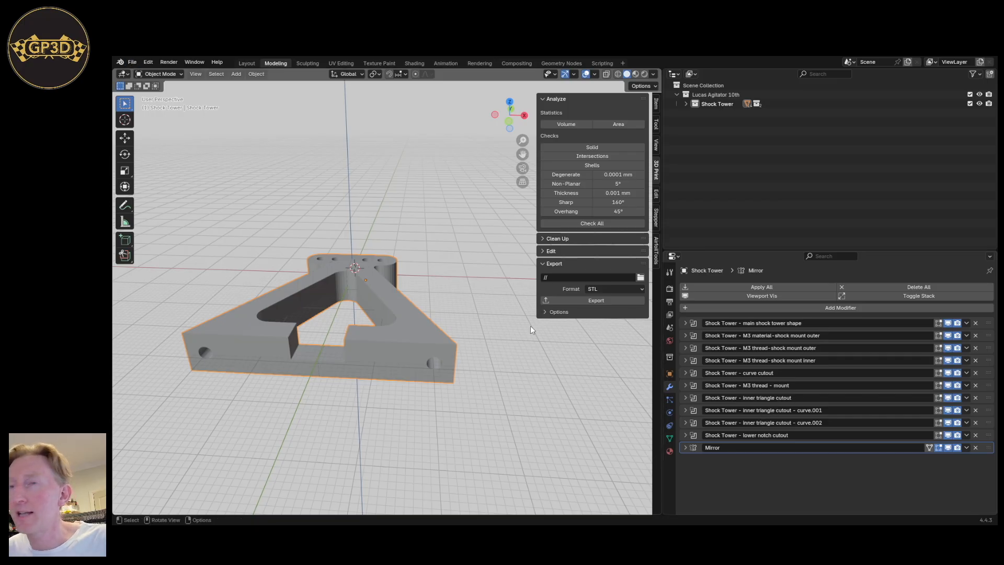
Save the Blender project file.
click(133, 64)
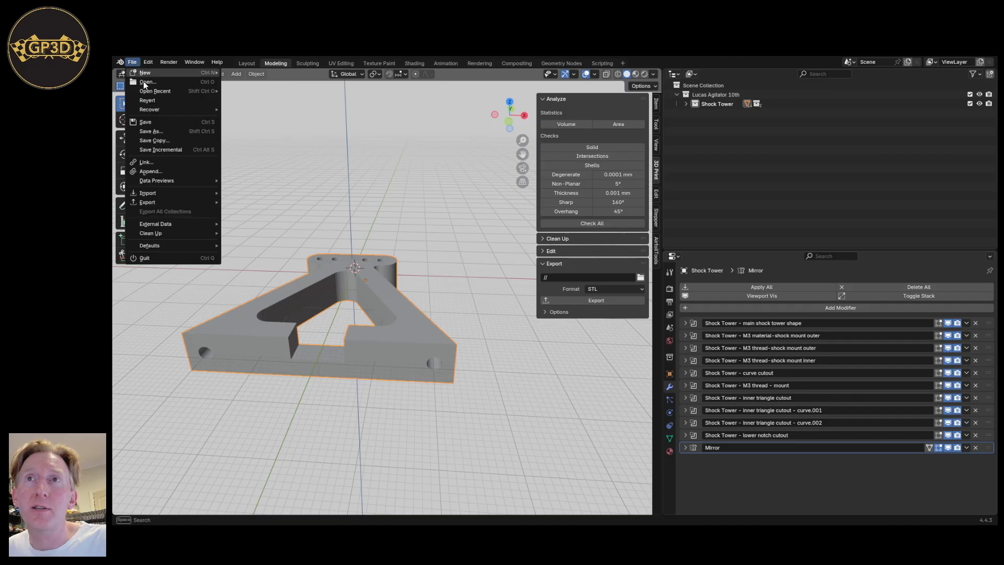
click(156, 121)
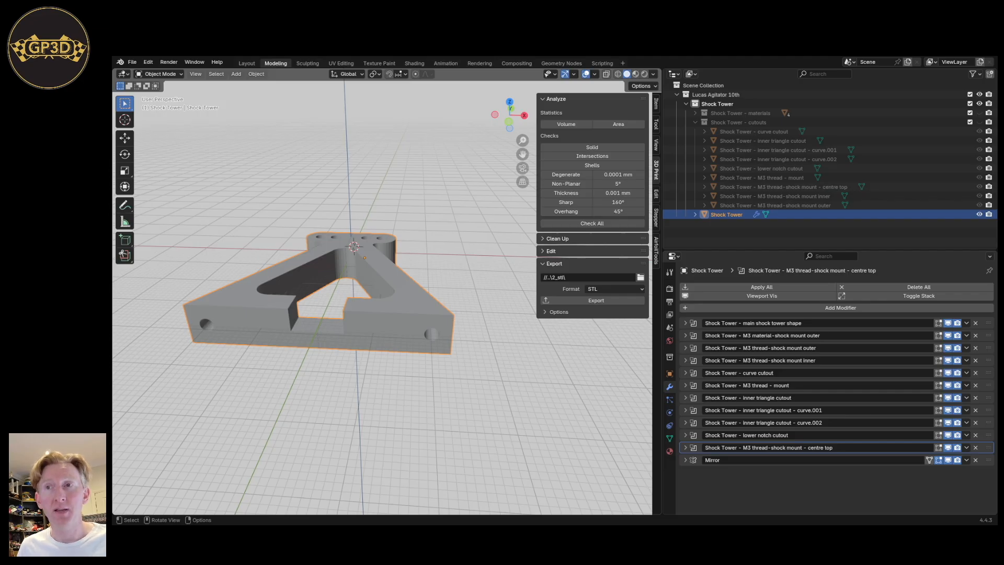
Reset the 3D Print export path to "//".
key(BackSpace)
key(BackSpace)
key(BackSpace)
key(BackSpace)
key(BackSpace)
key(BackSpace)
key(BackSpace)
key(BackSpace)
key(BackSpace)
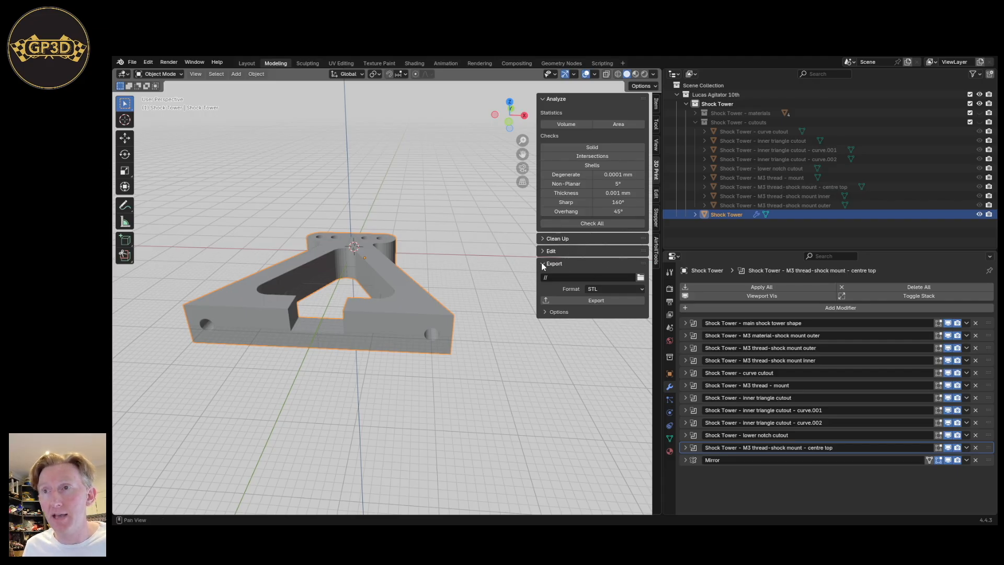
click(640, 277)
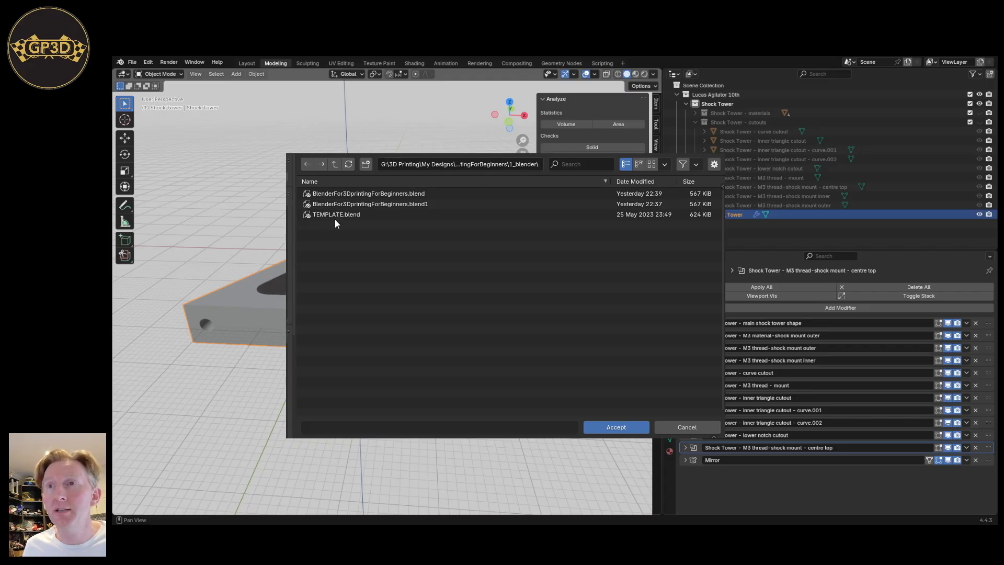
click(335, 164)
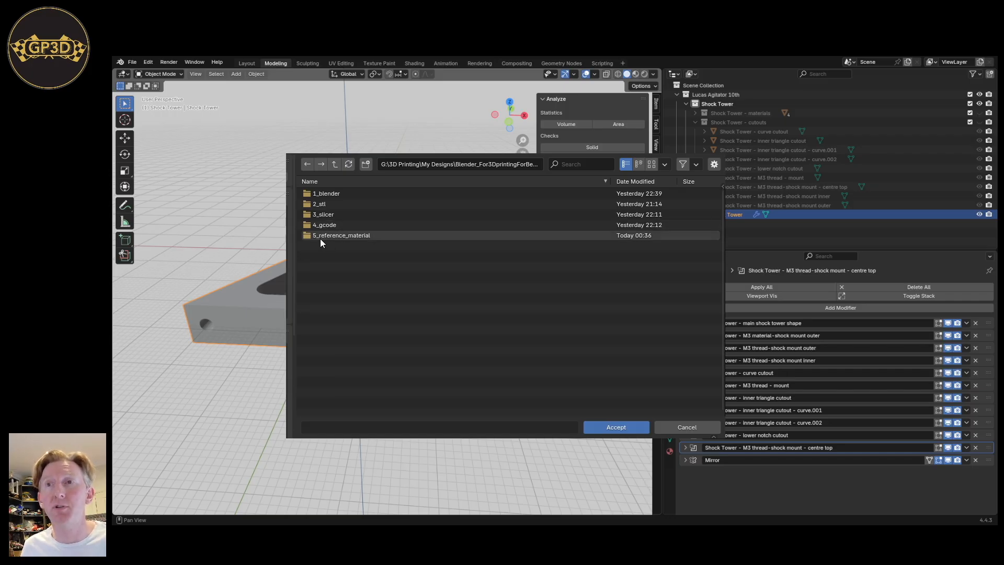
click(312, 204)
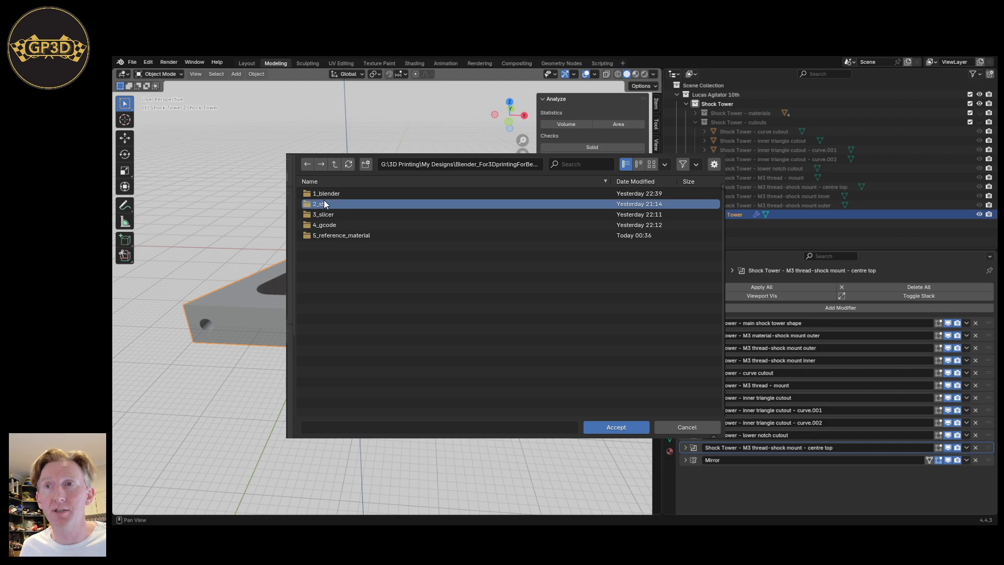
click(618, 426)
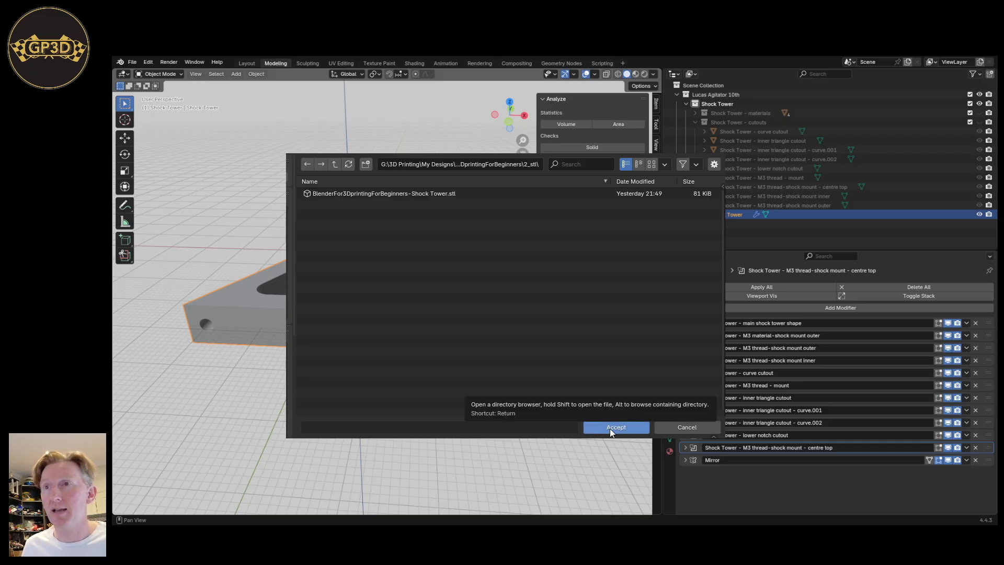
click(685, 427)
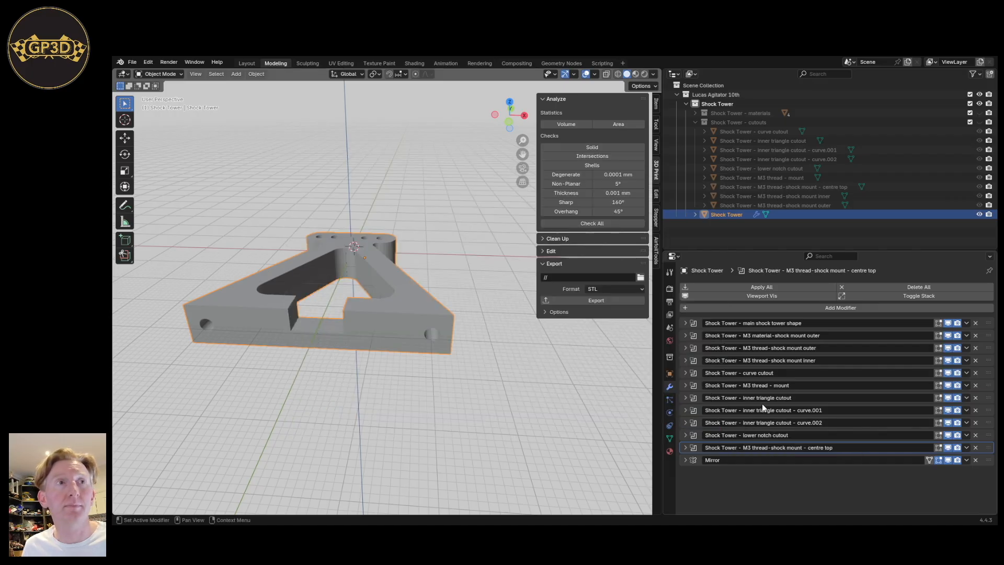
Set the export path to the project's 2_stl folder and export the Shock Tower in STL format.
click(640, 277)
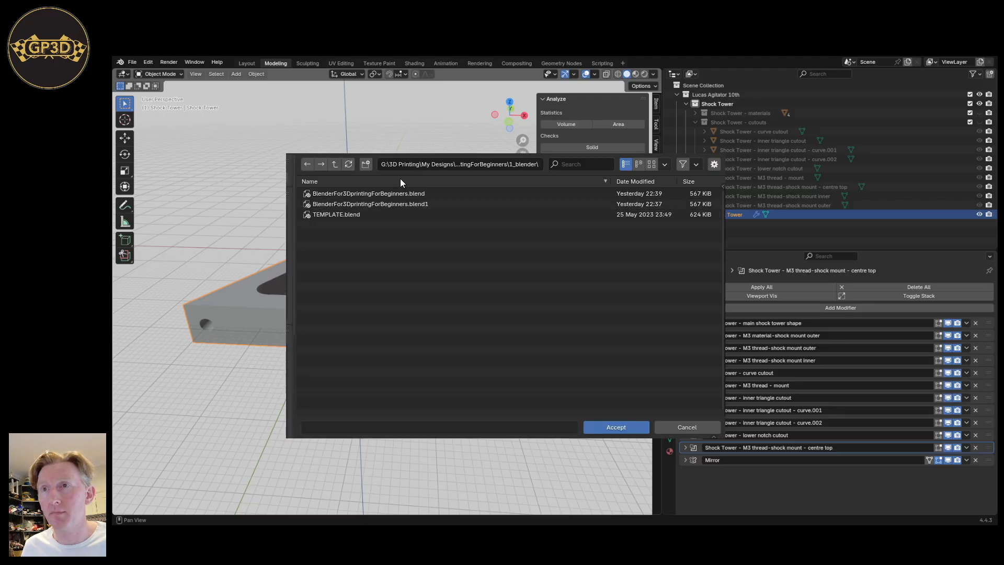
click(333, 163)
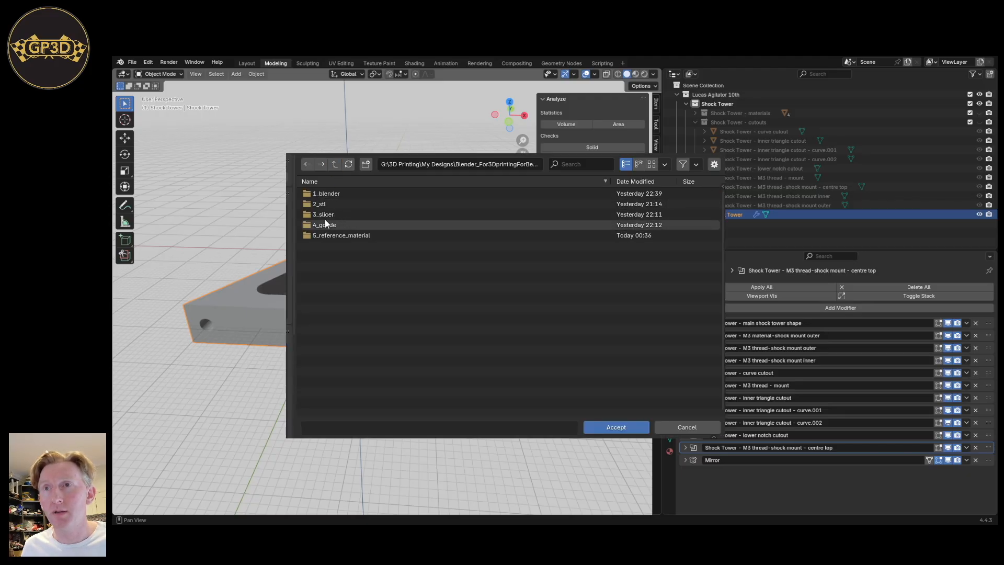
click(308, 203)
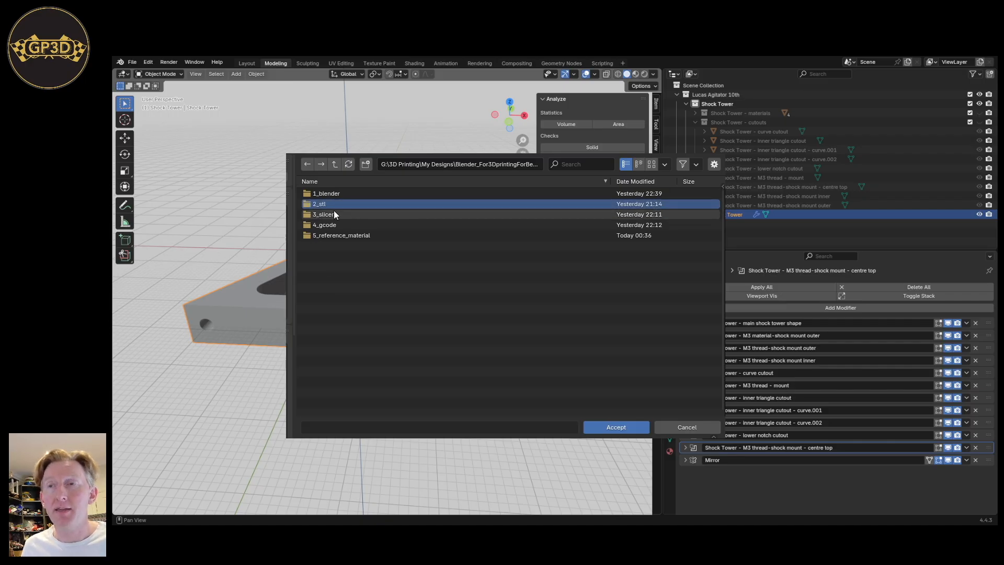
click(307, 205)
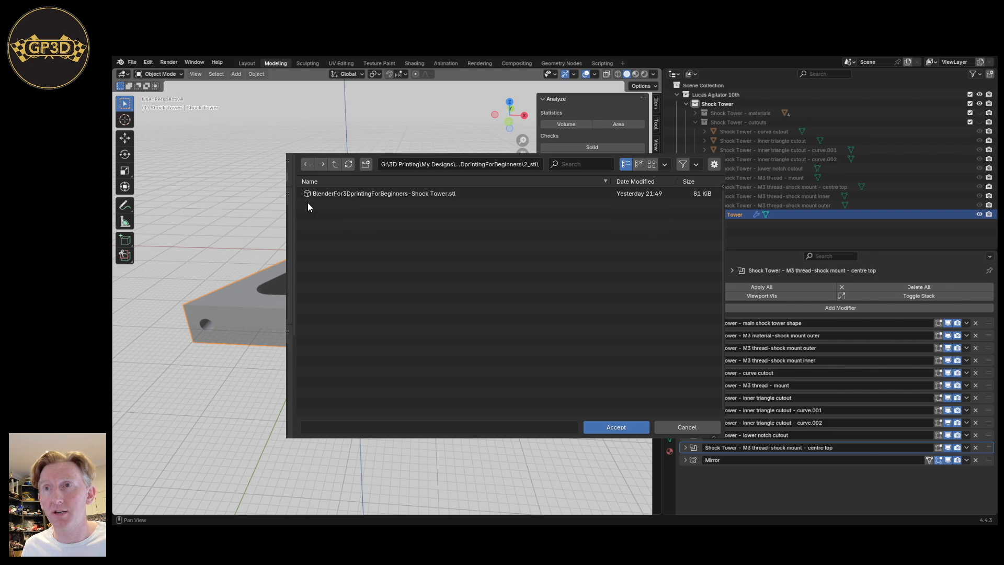
click(617, 427)
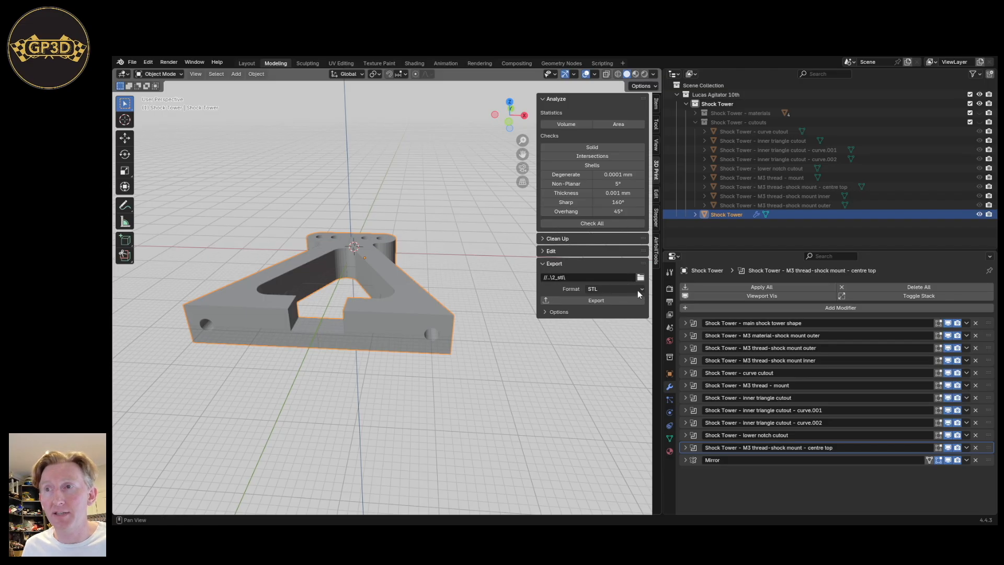
click(582, 300)
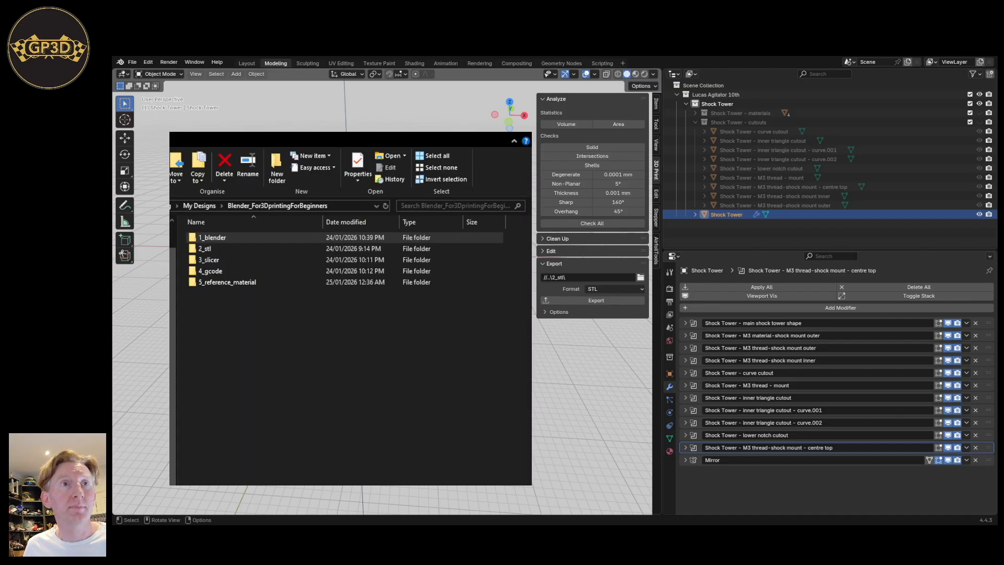
In File Explorer, open the project's 2_stl folder and select BlenderFor3DprintingForBeginners-Shock Tower.stl.
click(212, 238)
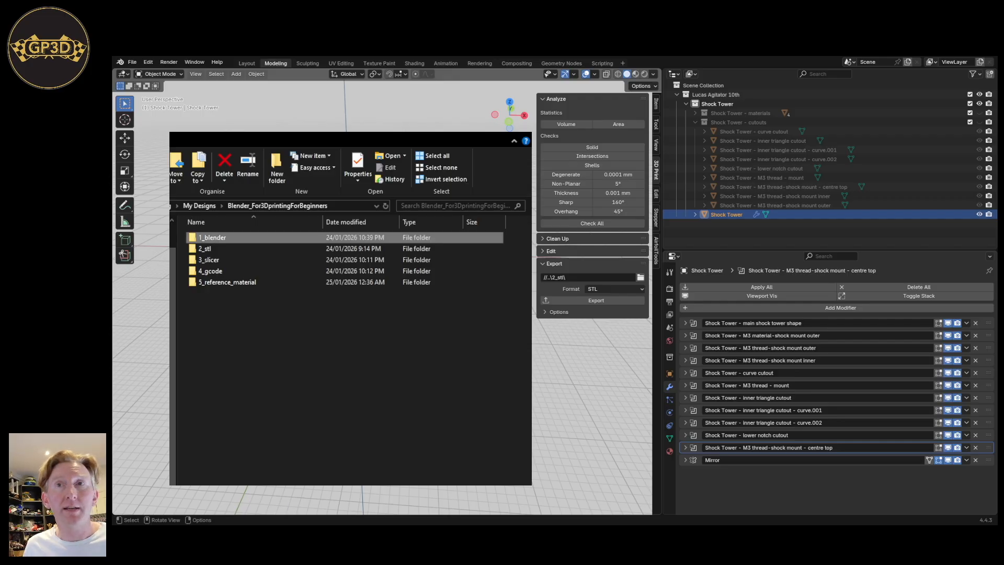
double_click(205, 249)
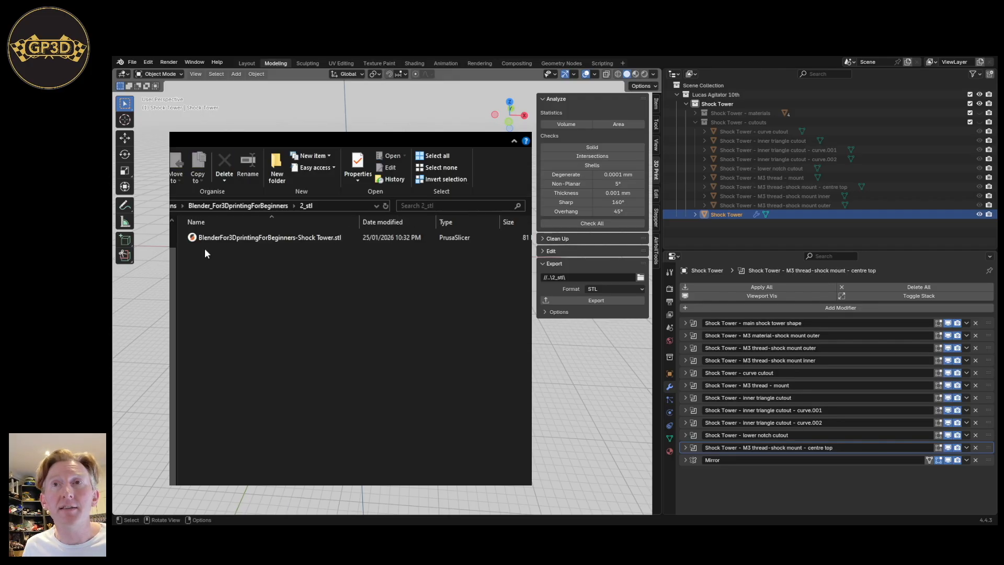
click(263, 238)
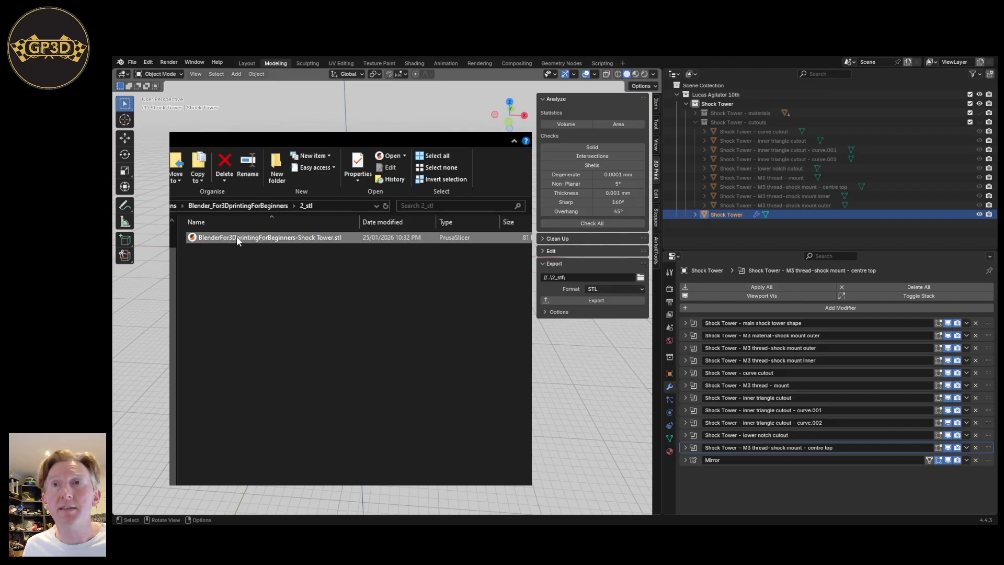